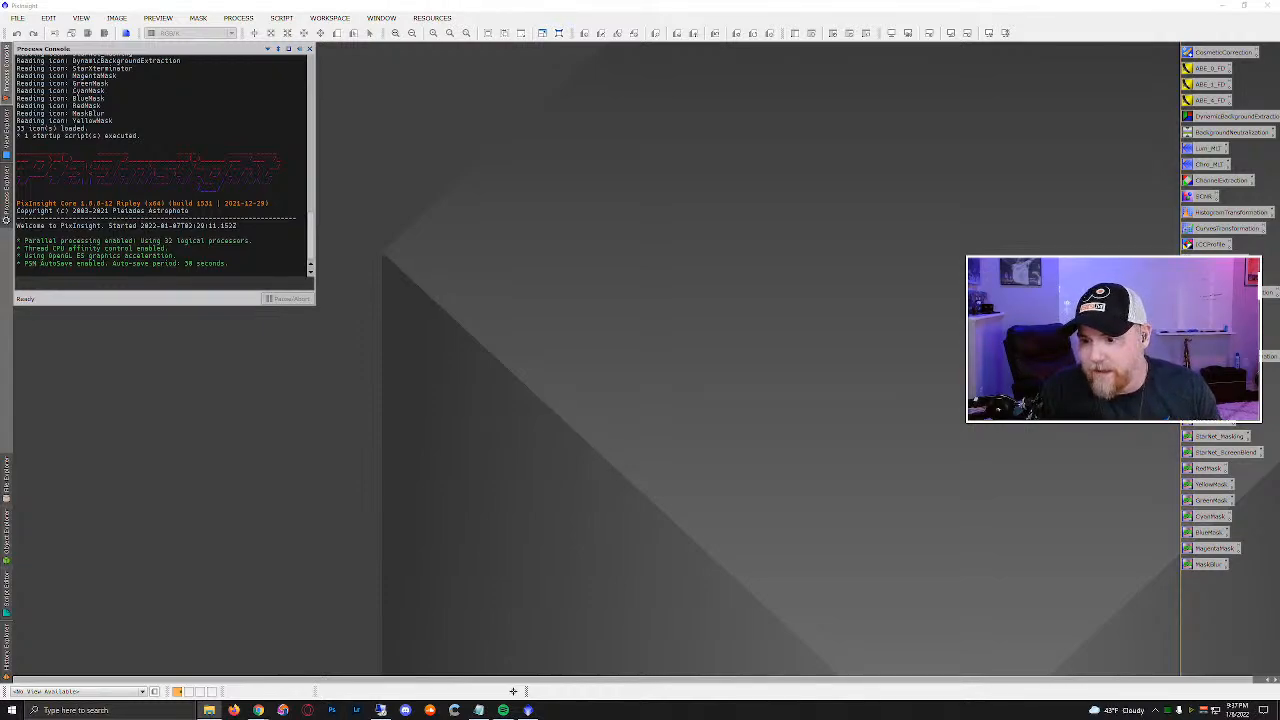
Load Ha_nsg.xisf, Oiii_nsg.xisf and Sii_nsg.xisf, line up the Sii_nsg window behind Ha_nsg, and bring Ha_nsg to the front.
{"action": "left_click_drag", "start_coordinate": [1279, 540], "coordinate": [558, 405]}
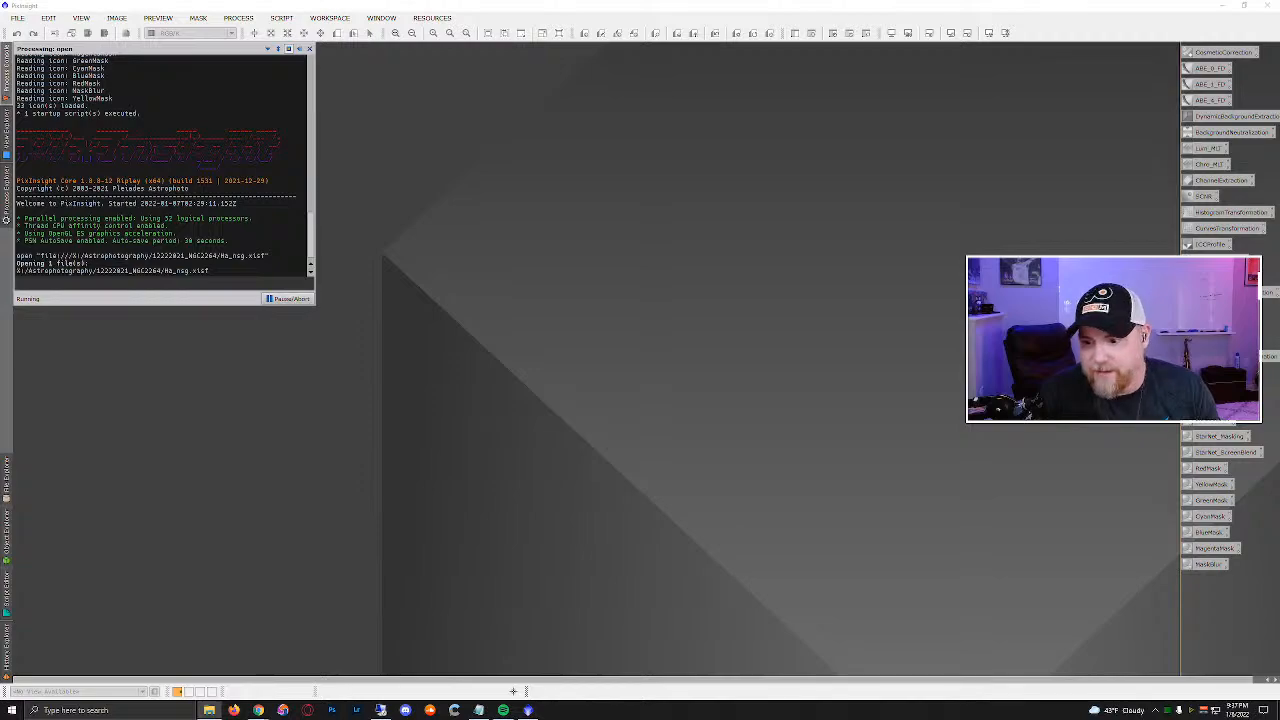
{"action": "left_click_drag", "start_coordinate": [1279, 540], "coordinate": [794, 514]}
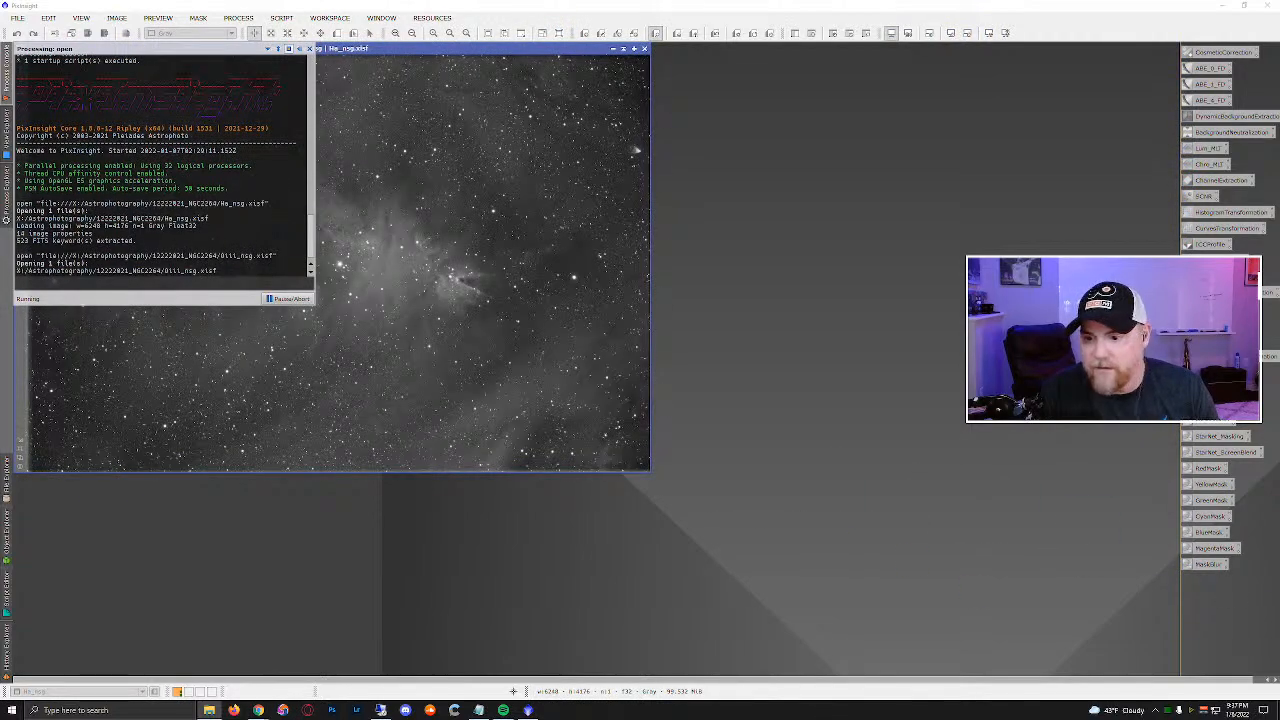
{"action": "left_click_drag", "start_coordinate": [1279, 574], "coordinate": [679, 528]}
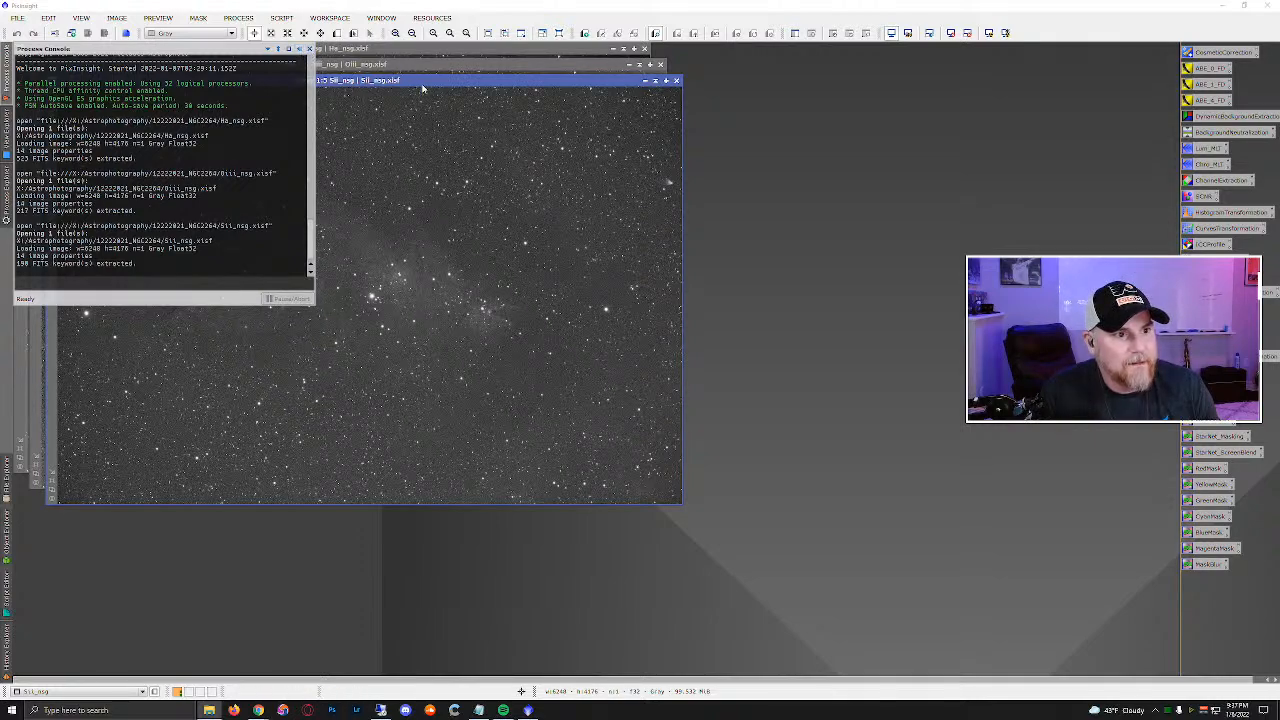
{"action": "left_click_drag", "start_coordinate": [429, 83], "coordinate": [400, 89]}
{"action": "left_click", "coordinate": [368, 49]}
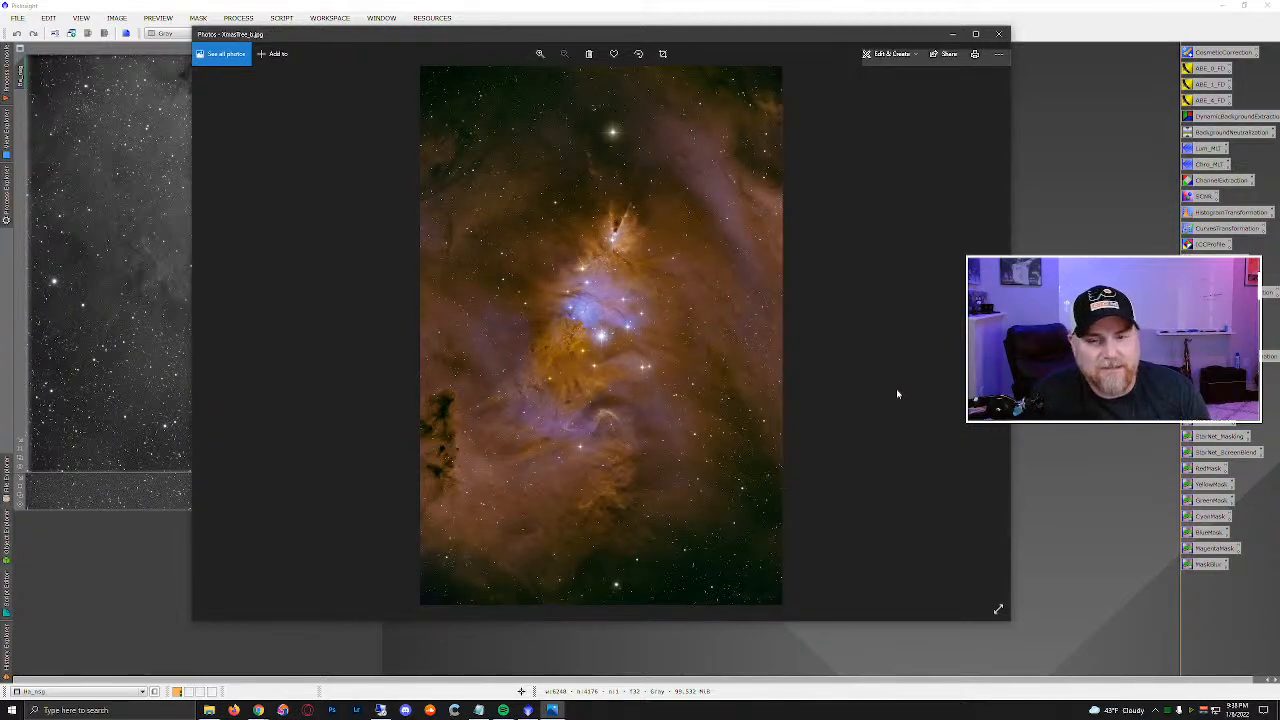
Examine the finished nebula reference photo in a narrowed, repositioned viewer window and close it.
{"action": "left_click_drag", "start_coordinate": [750, 40], "coordinate": [610, 21]}
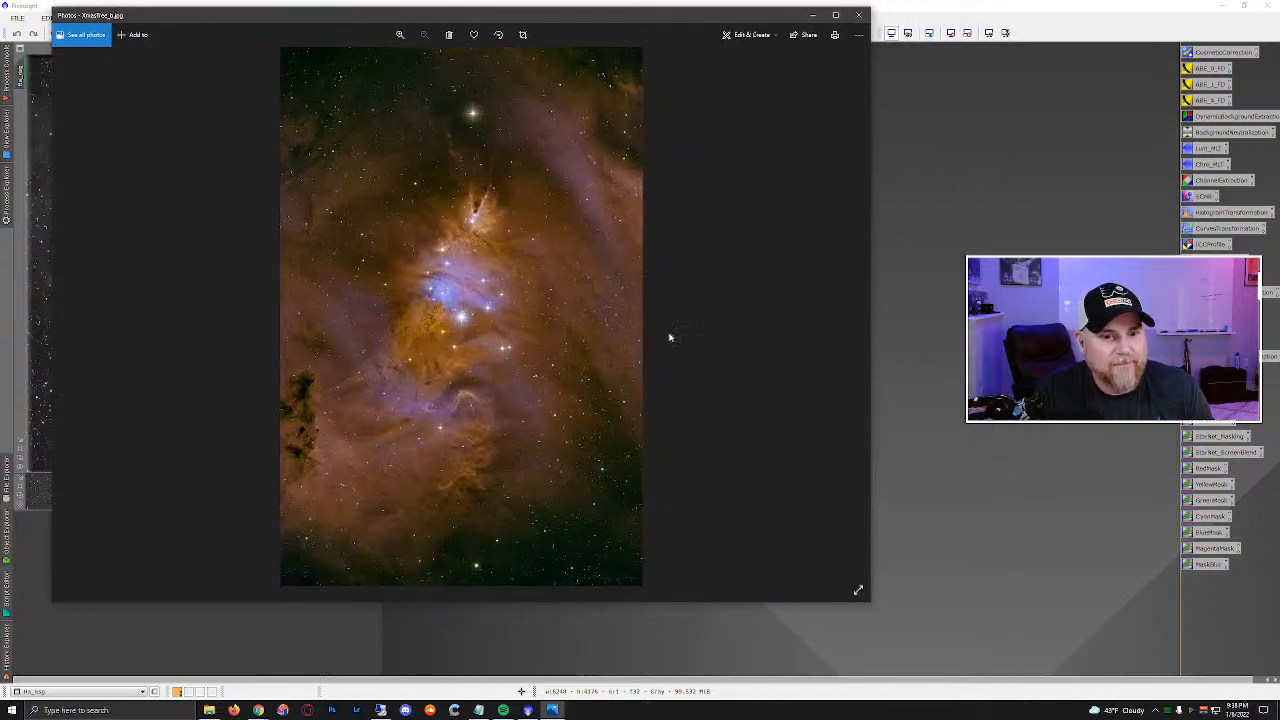
{"action": "left_click_drag", "start_coordinate": [859, 596], "coordinate": [578, 660]}
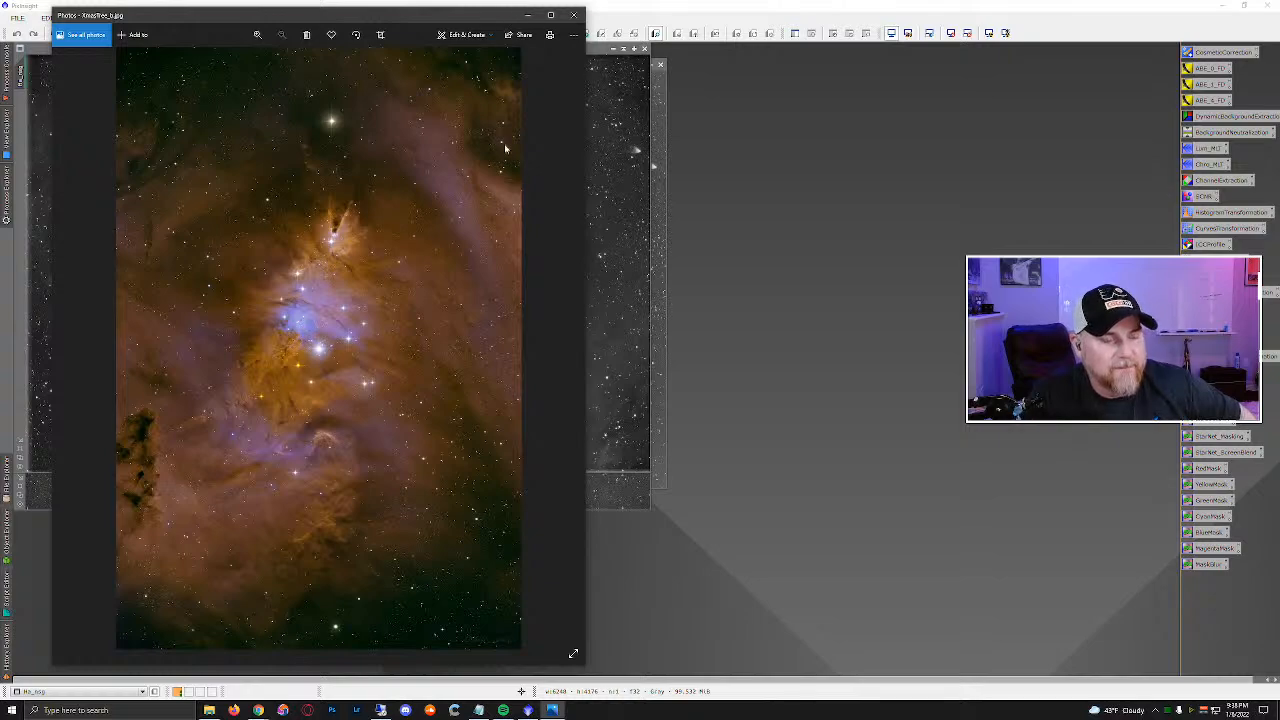
{"action": "left_click", "coordinate": [577, 16]}
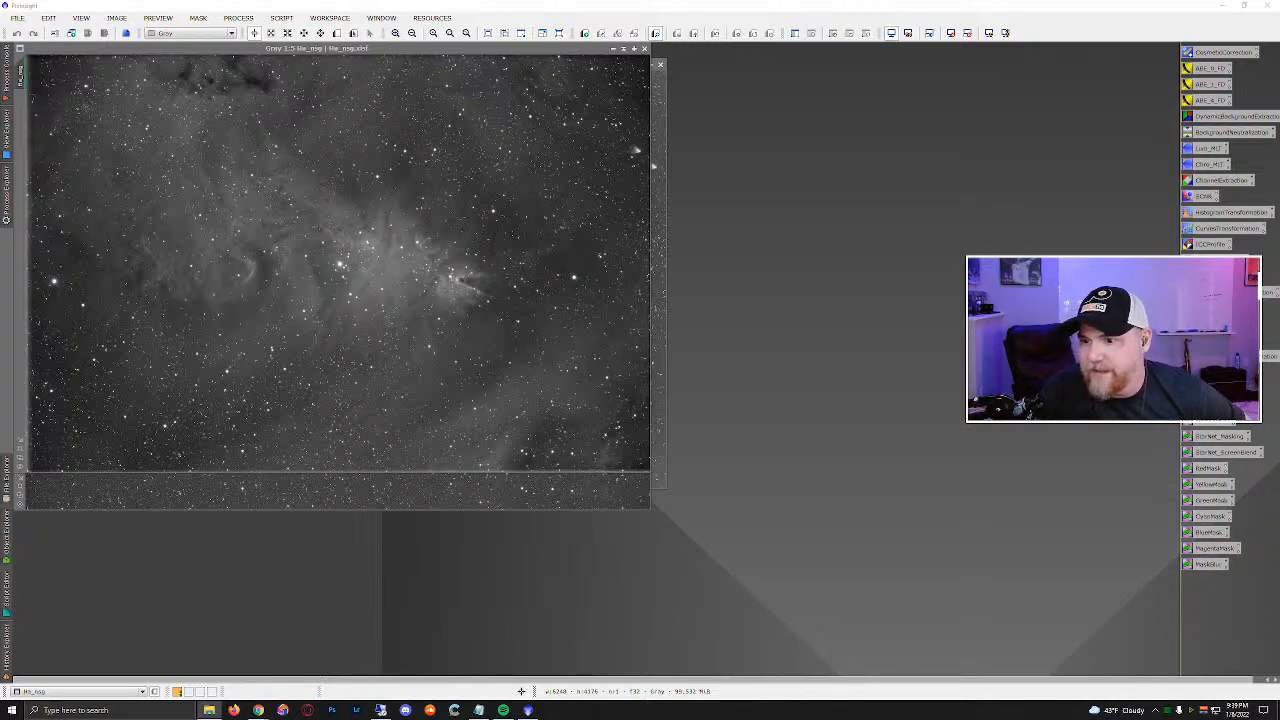
Spread the Ha_nsg, Oiii_nsg and Sii_nsg image windows across the workspace and bring Sii_nsg to the front.
{"action": "key", "text": "alt+Tab"}
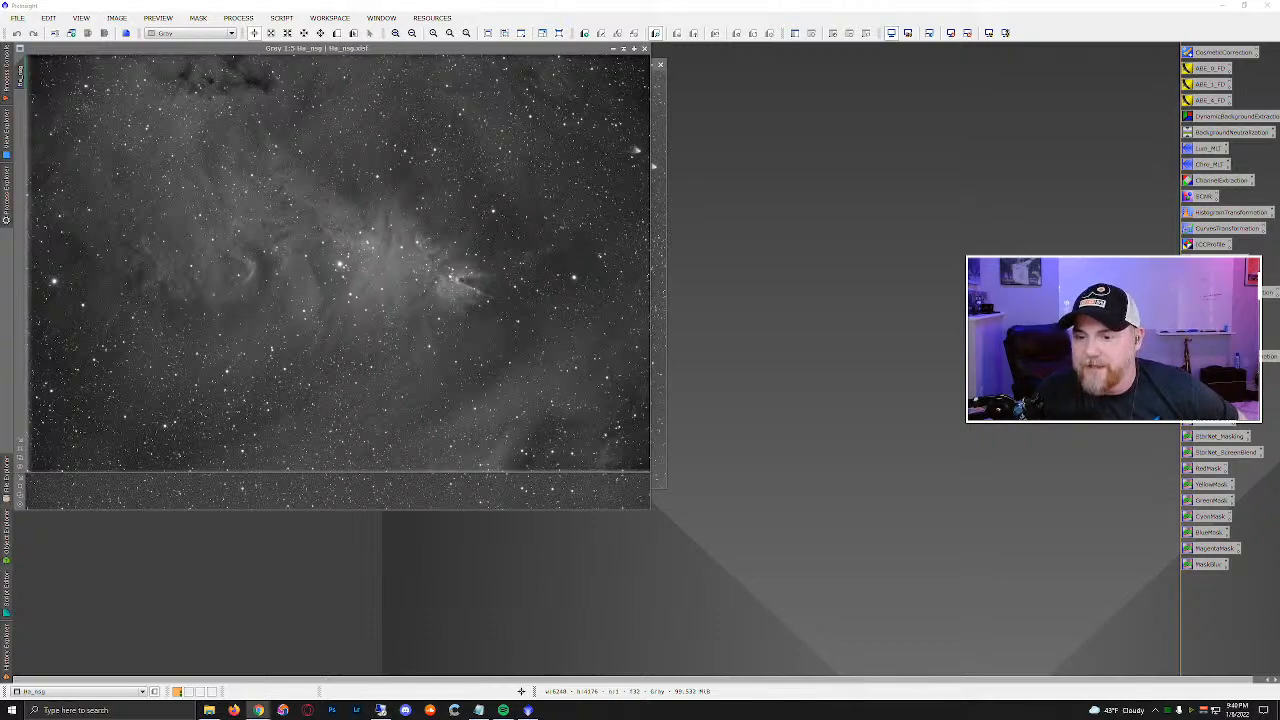
{"action": "left_click", "coordinate": [767, 486]}
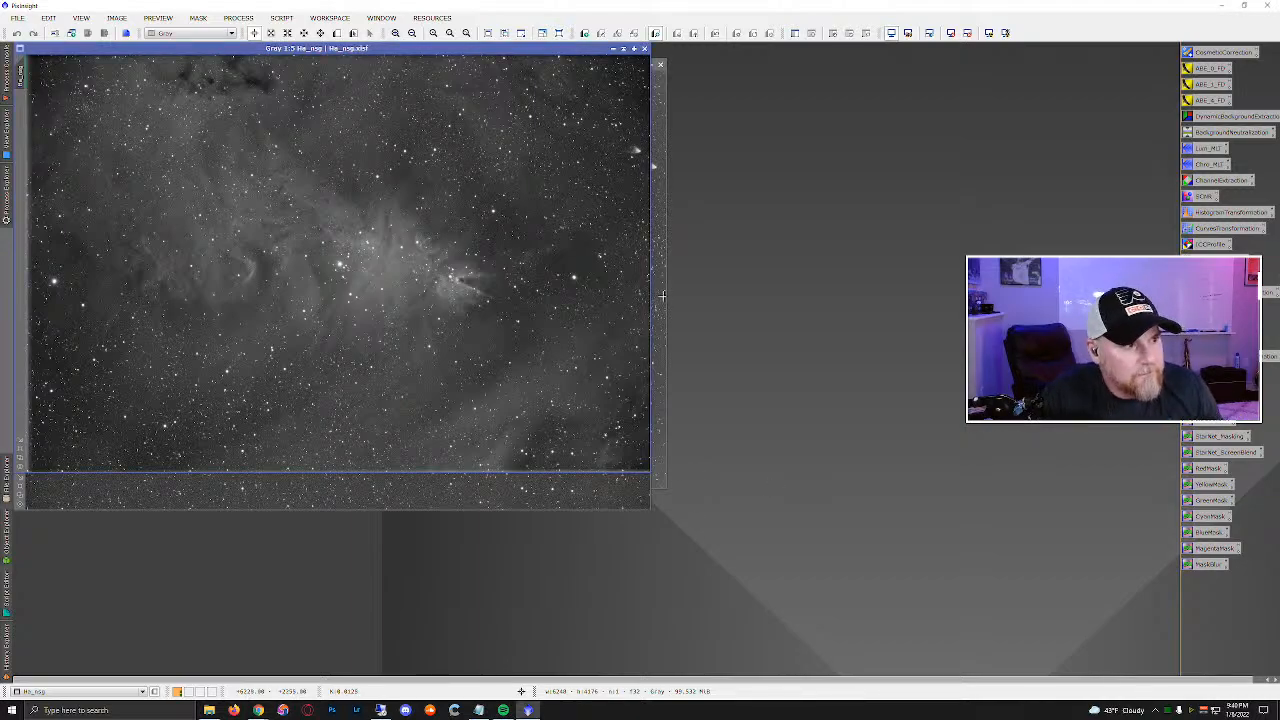
{"action": "left_click_drag", "start_coordinate": [446, 50], "coordinate": [454, 188]}
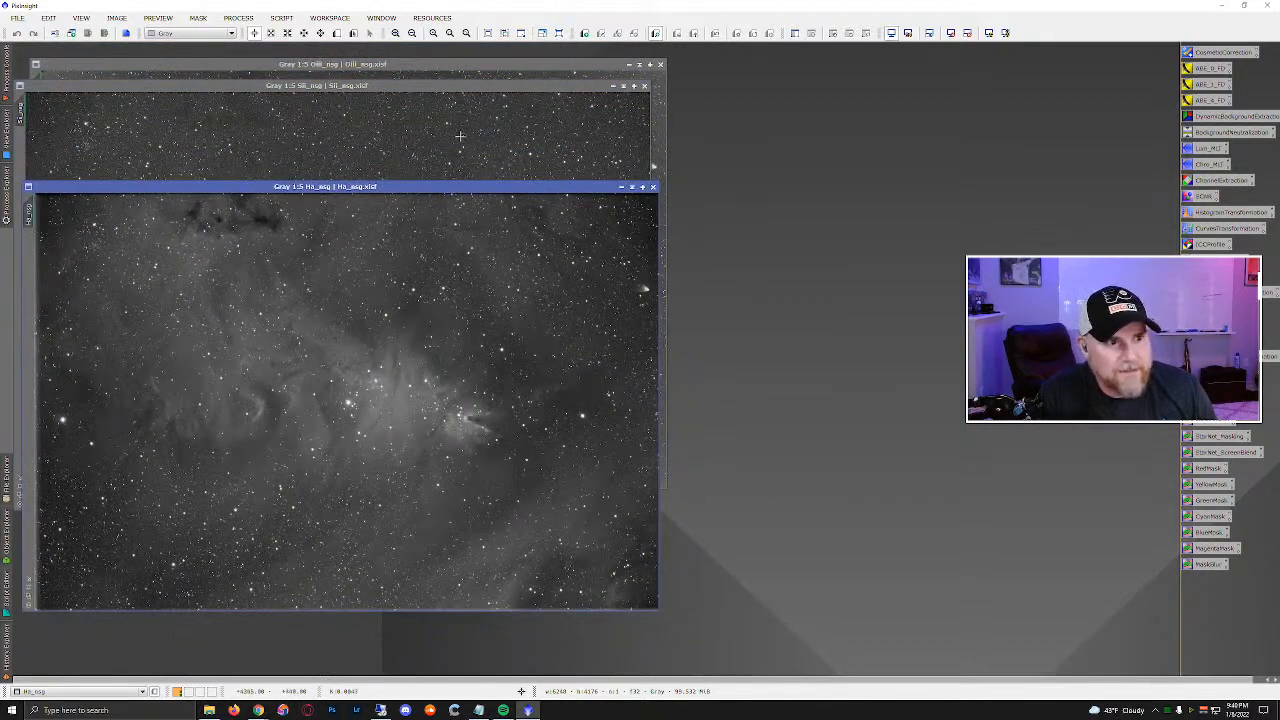
{"action": "left_click", "coordinate": [436, 72]}
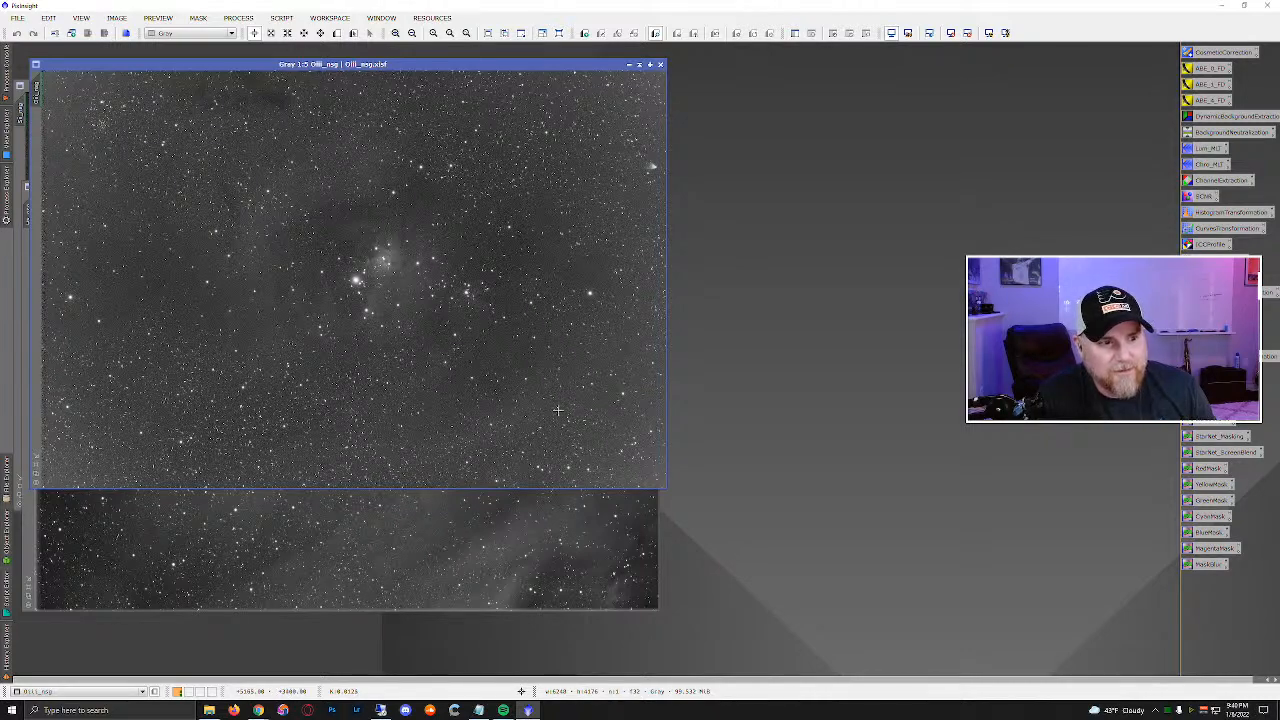
{"action": "left_click", "coordinate": [555, 559]}
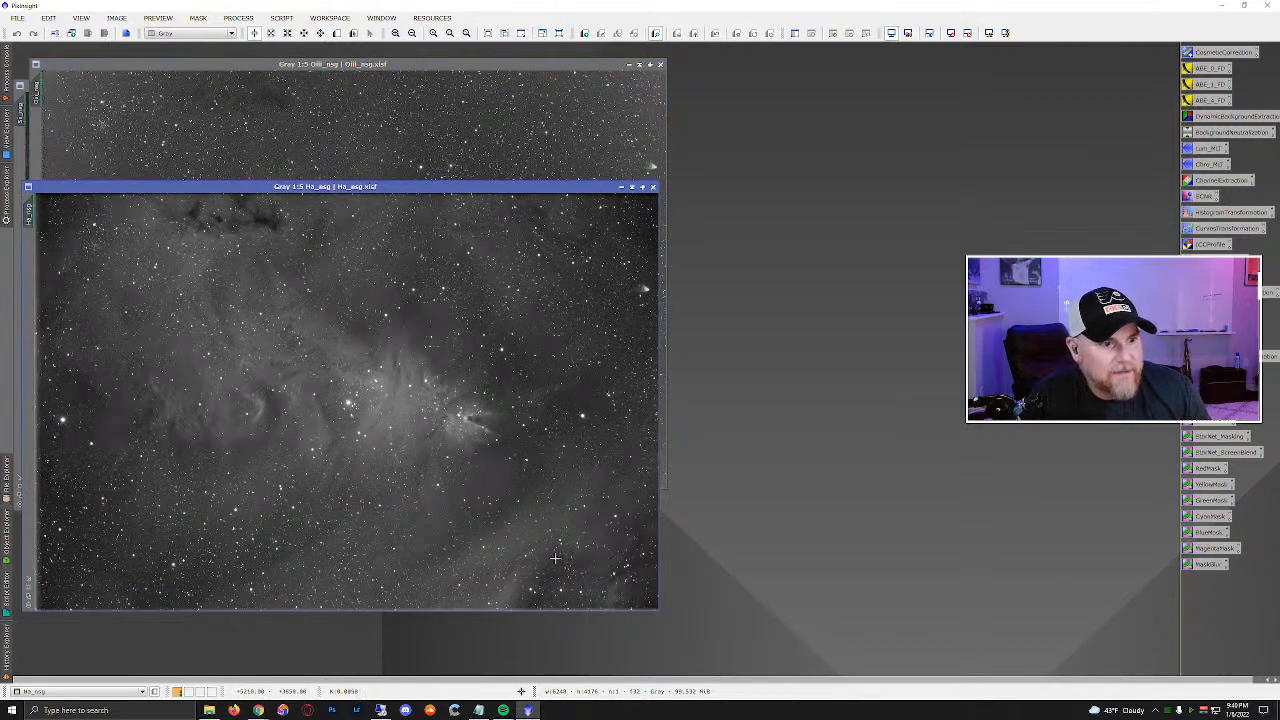
{"action": "left_click_drag", "start_coordinate": [449, 186], "coordinate": [692, 187]}
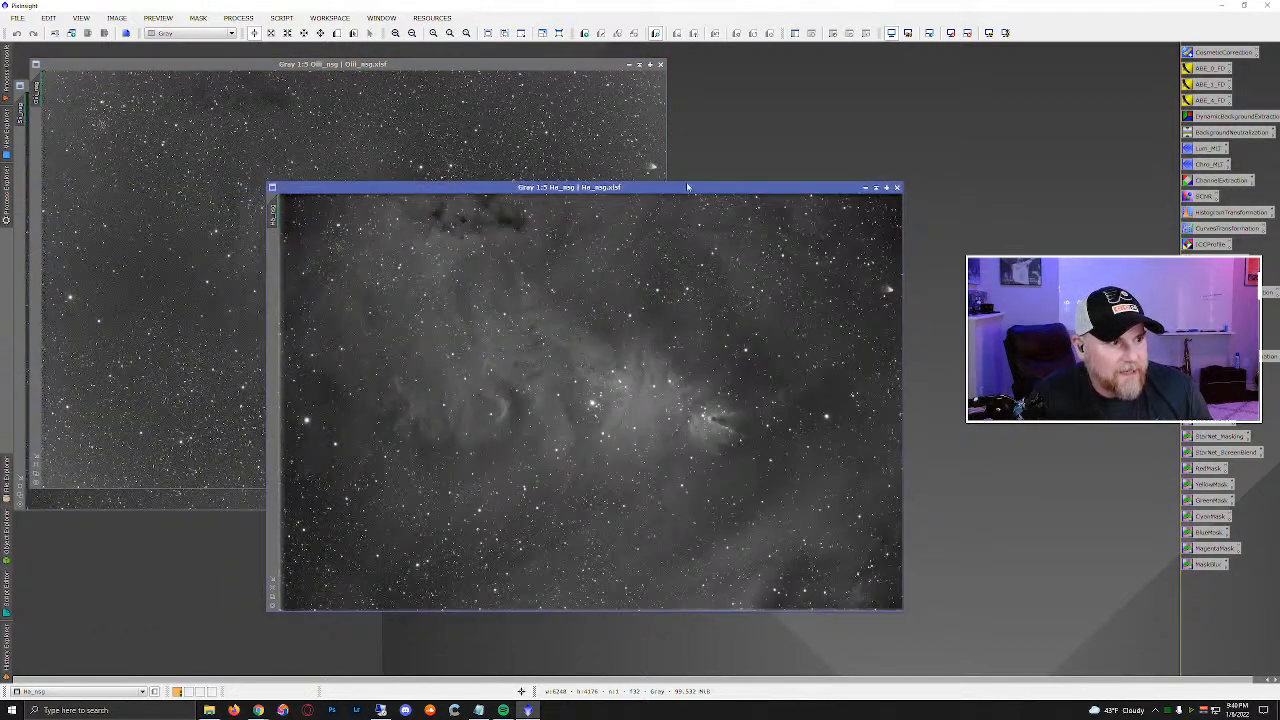
{"action": "left_click", "coordinate": [390, 66]}
{"action": "left_click_drag", "start_coordinate": [391, 65], "coordinate": [490, 133]}
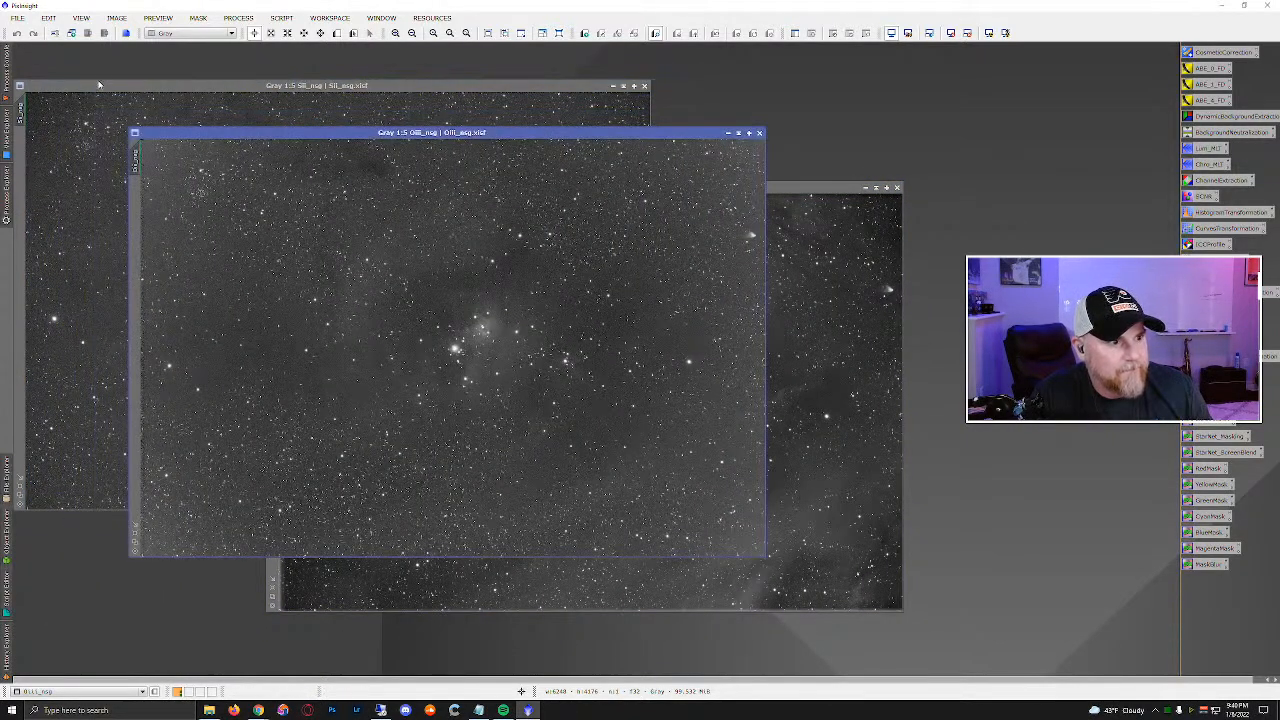
{"action": "left_click", "coordinate": [100, 85]}
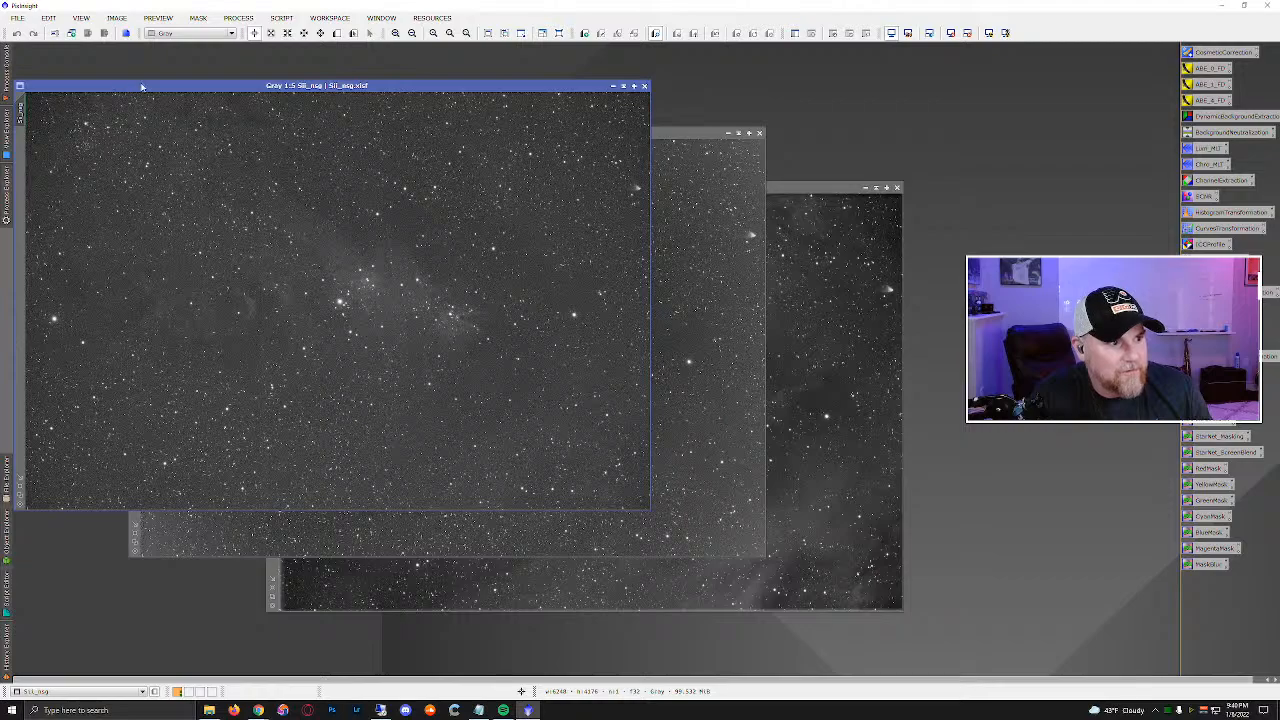
Regroup the three image windows into an overlapping stack, with Oiii_nsg in front, Sii_nsg behind it and Ha_nsg lower down.
{"action": "left_click_drag", "start_coordinate": [142, 87], "coordinate": [148, 62]}
{"action": "left_click_drag", "start_coordinate": [687, 137], "coordinate": [538, 94]}
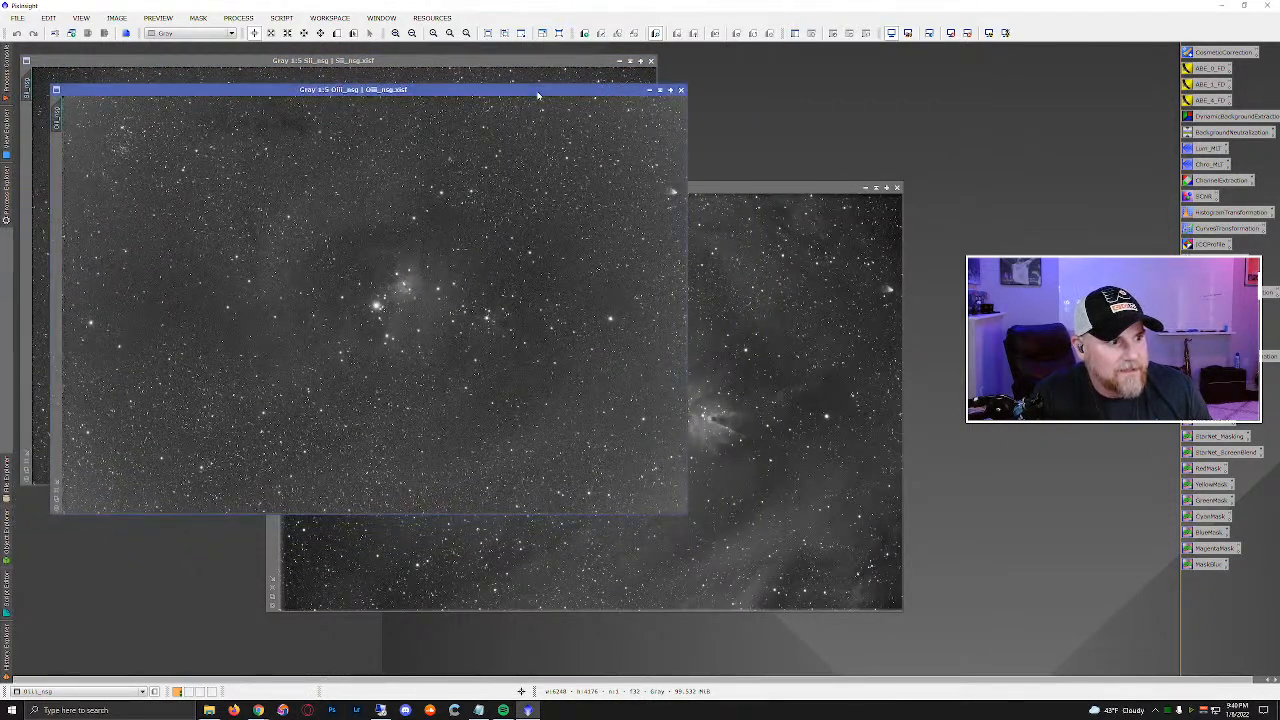
{"action": "left_click", "coordinate": [764, 186]}
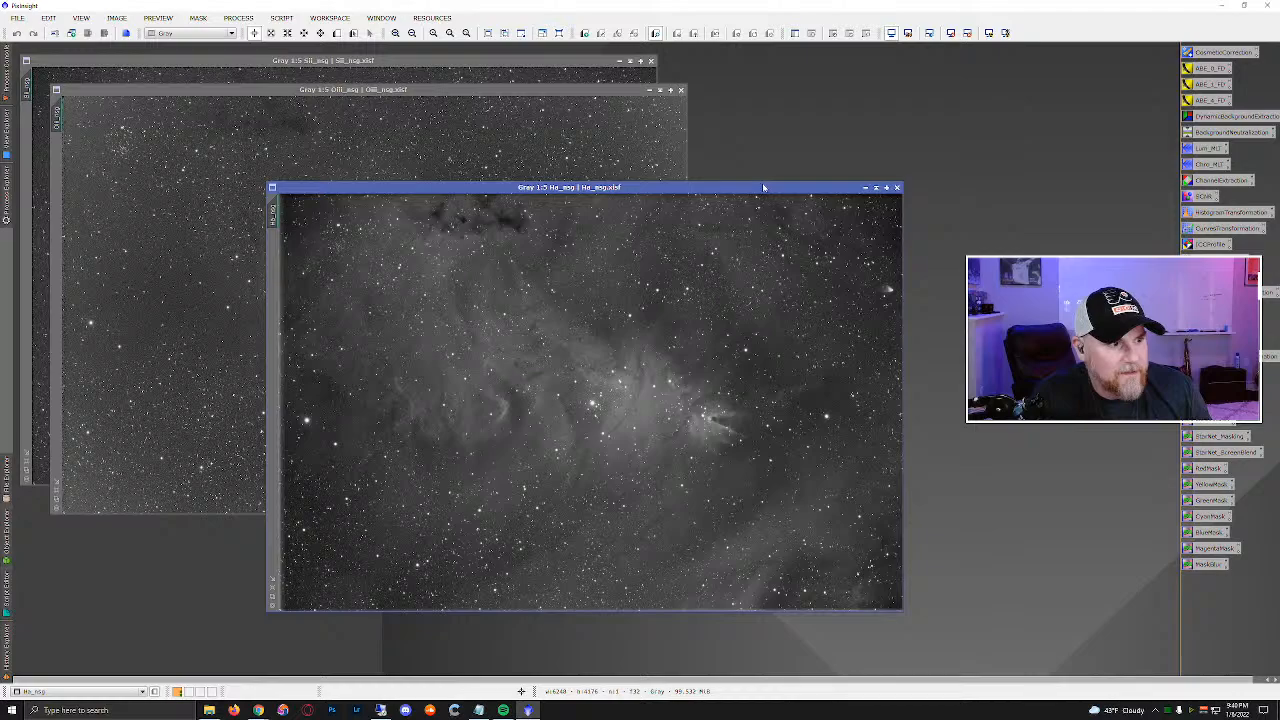
{"action": "left_click_drag", "start_coordinate": [764, 186], "coordinate": [676, 208]}
{"action": "left_click", "coordinate": [483, 97]}
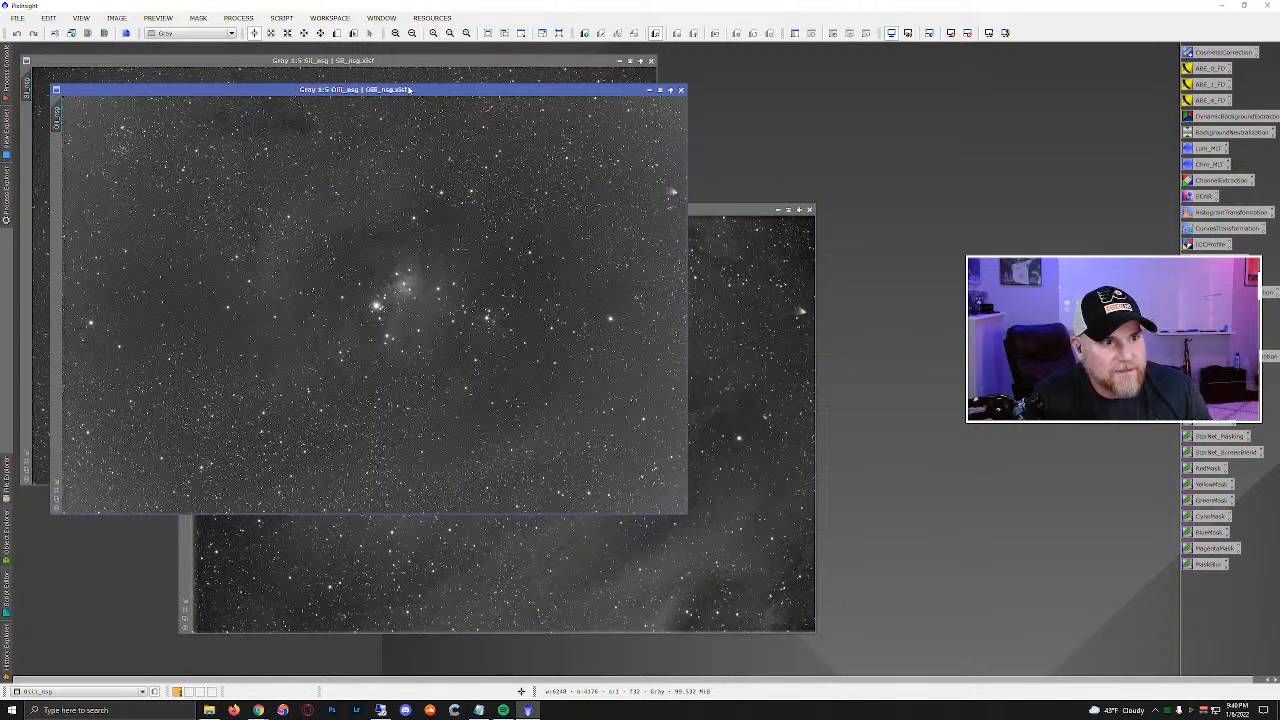
{"action": "left_click_drag", "start_coordinate": [408, 89], "coordinate": [398, 89]}
{"action": "left_click_drag", "start_coordinate": [748, 210], "coordinate": [607, 212]}
{"action": "left_click", "coordinate": [486, 89]}
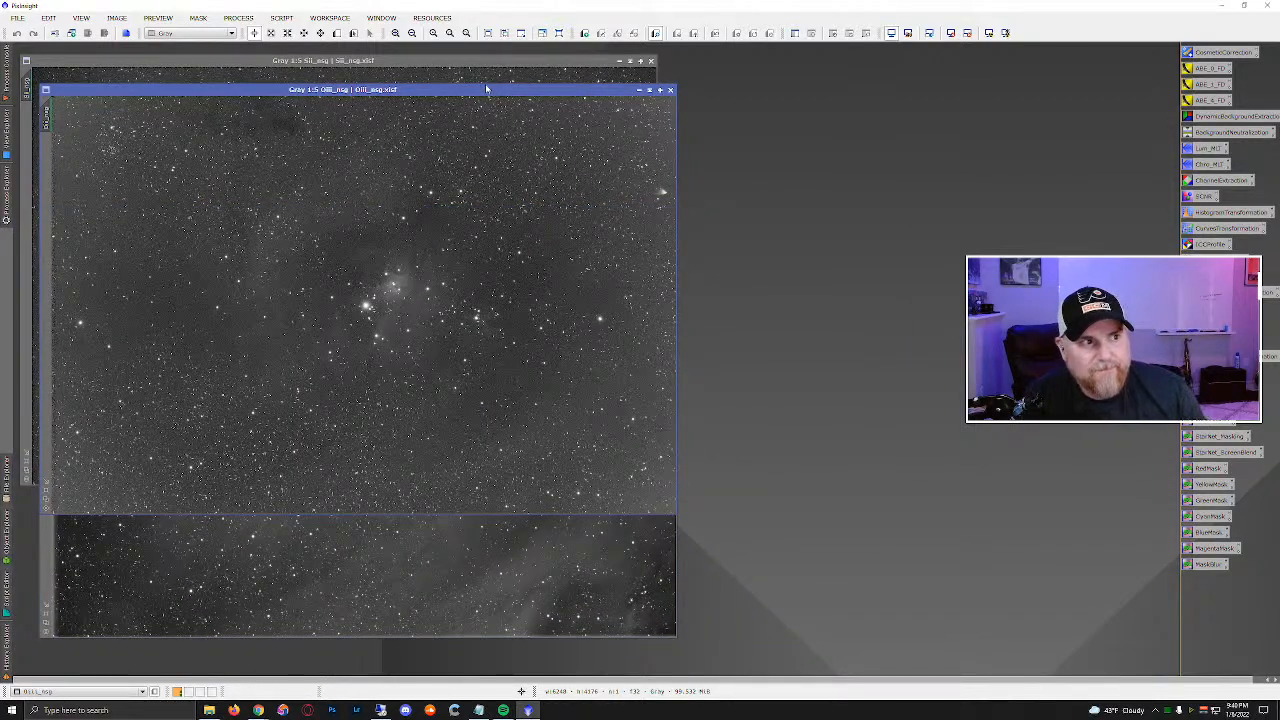
Draw a DynamicCrop frame just inside the edges of Oiii_nsg, adjusted to about 6195 by 4105 pixels.
{"action": "left_click", "coordinate": [240, 19]}
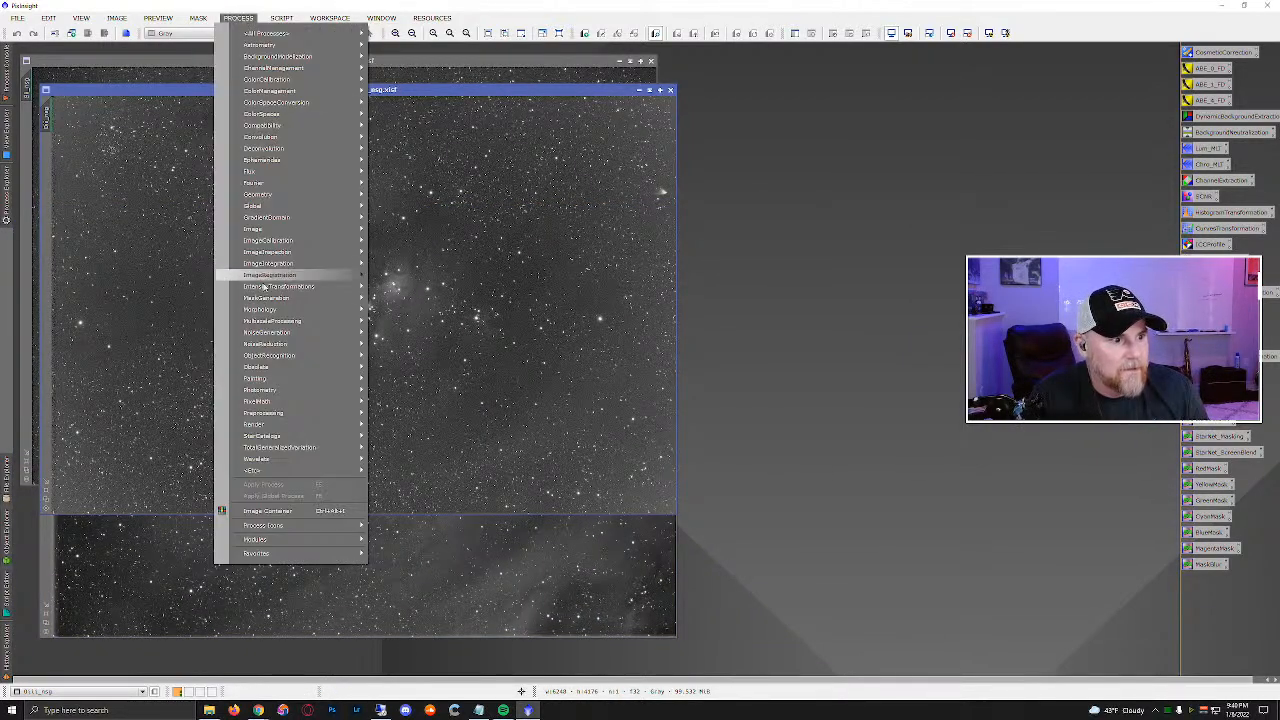
{"action": "mouse_move", "coordinate": [280, 195]}
{"action": "left_click", "coordinate": [400, 216]}
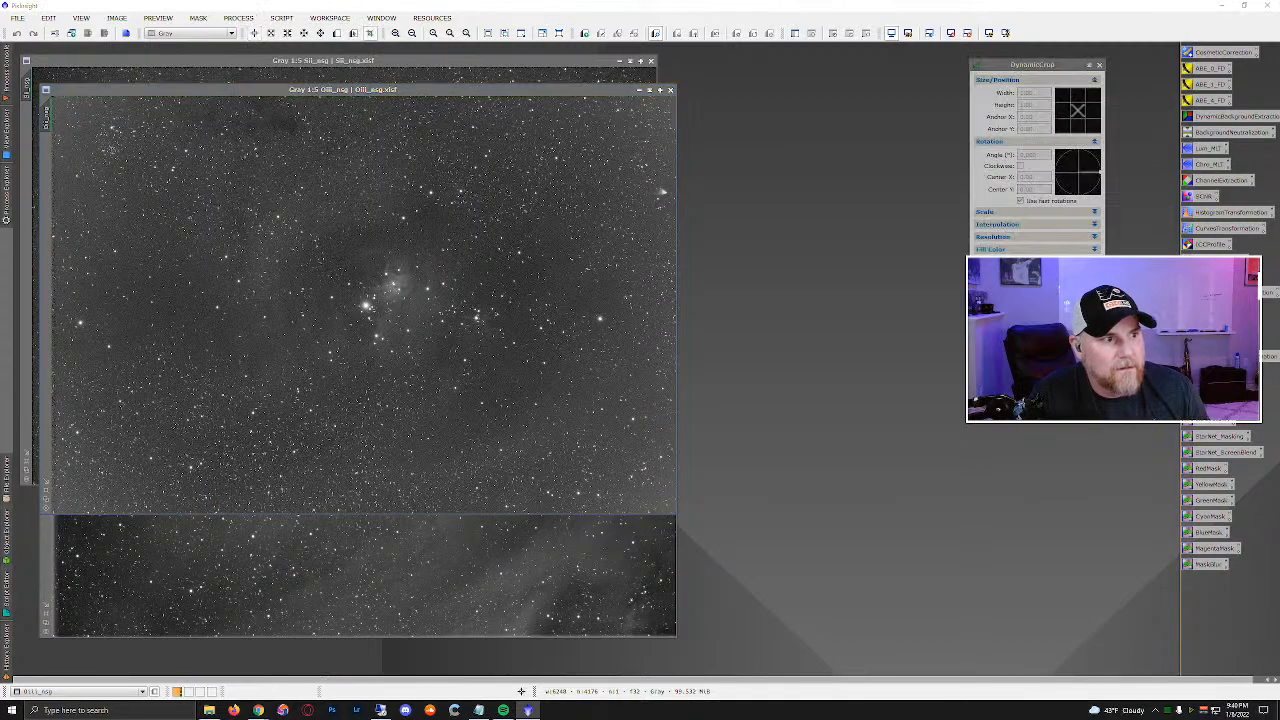
{"action": "left_click_drag", "start_coordinate": [56, 98], "coordinate": [672, 510]}
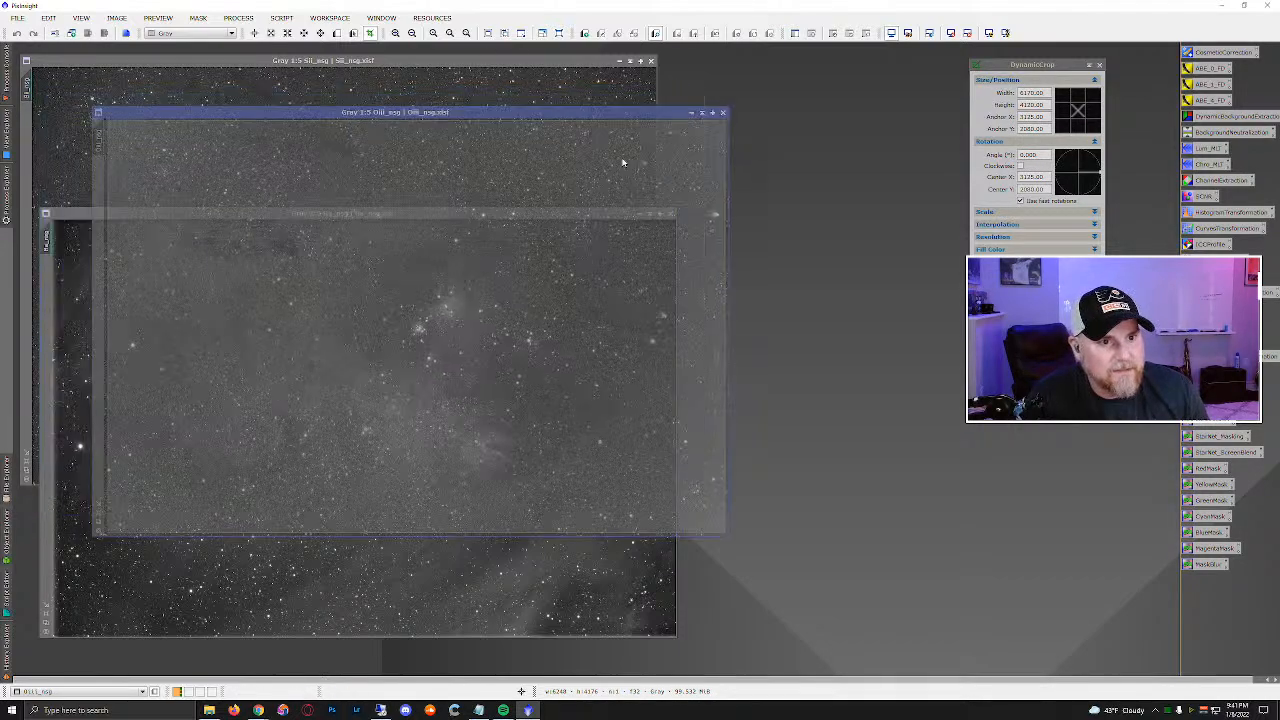
{"action": "left_click_drag", "start_coordinate": [622, 162], "coordinate": [496, 91]}
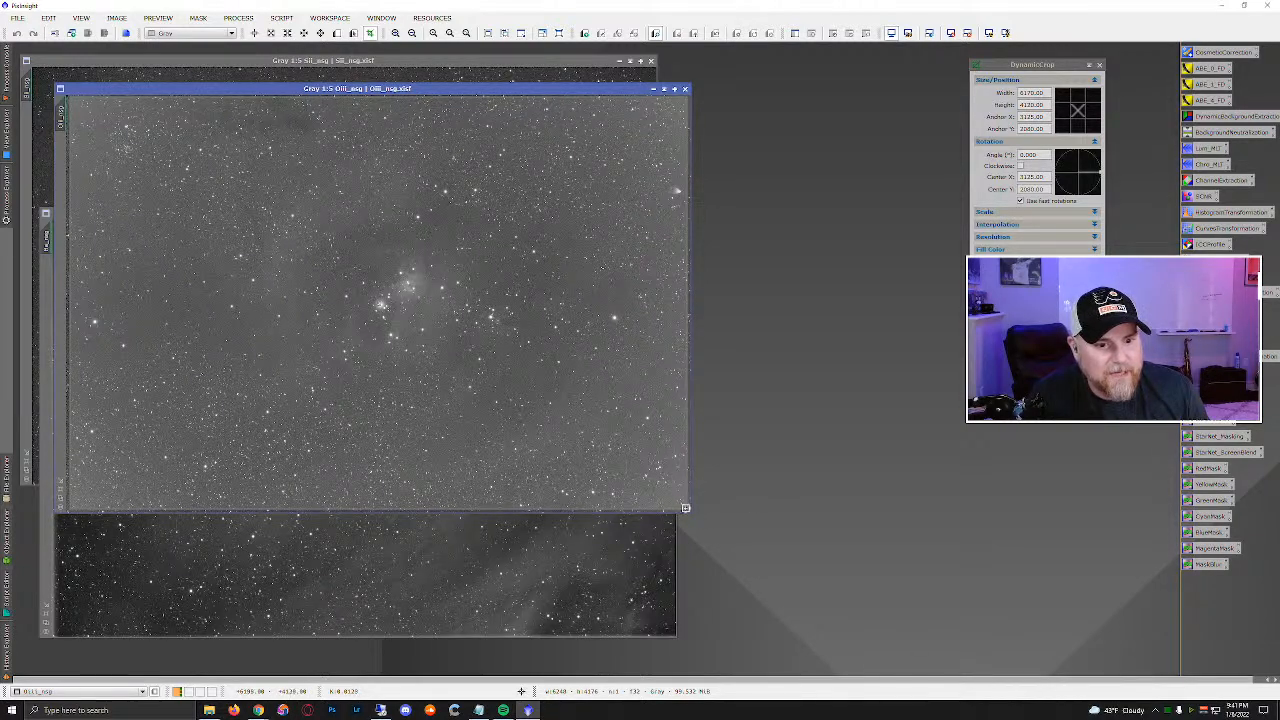
{"action": "left_click_drag", "start_coordinate": [685, 507], "coordinate": [686, 506]}
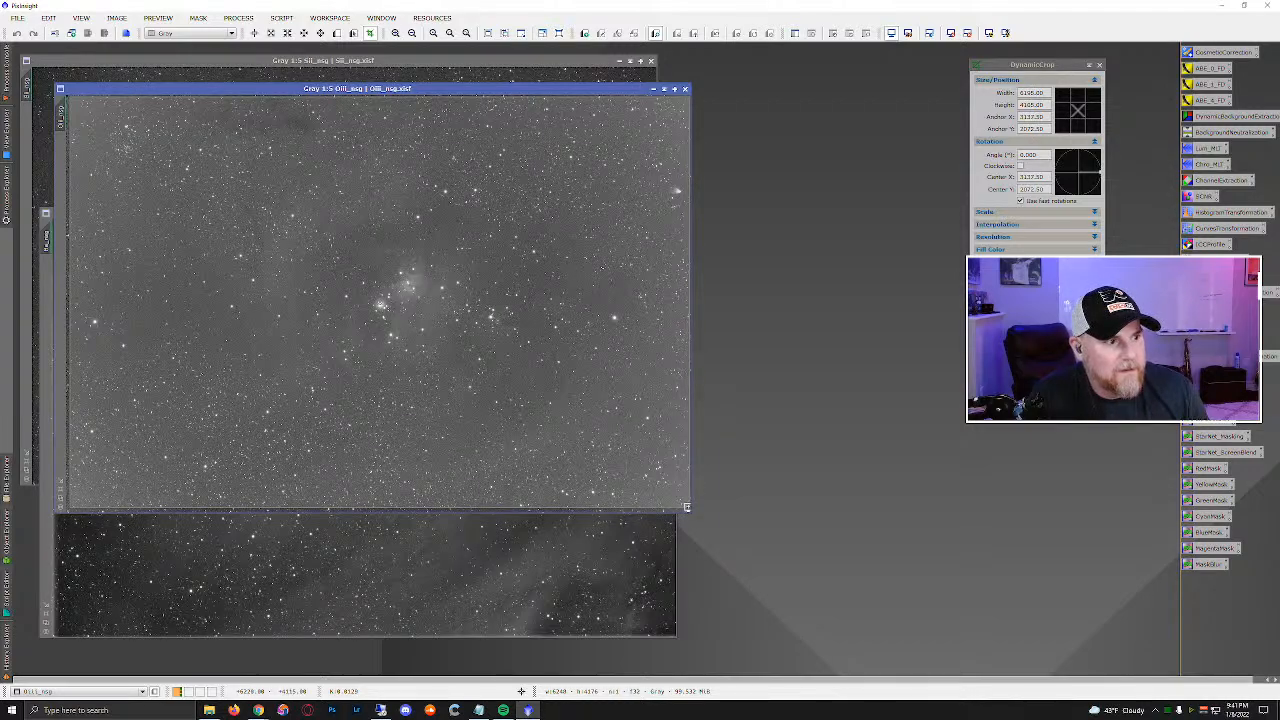
Apply the same DynamicCrop frame to Ha_nsg and Sii_nsg, and execute the crop on Oiii_nsg.
{"action": "left_click_drag", "start_coordinate": [566, 91], "coordinate": [800, 178]}
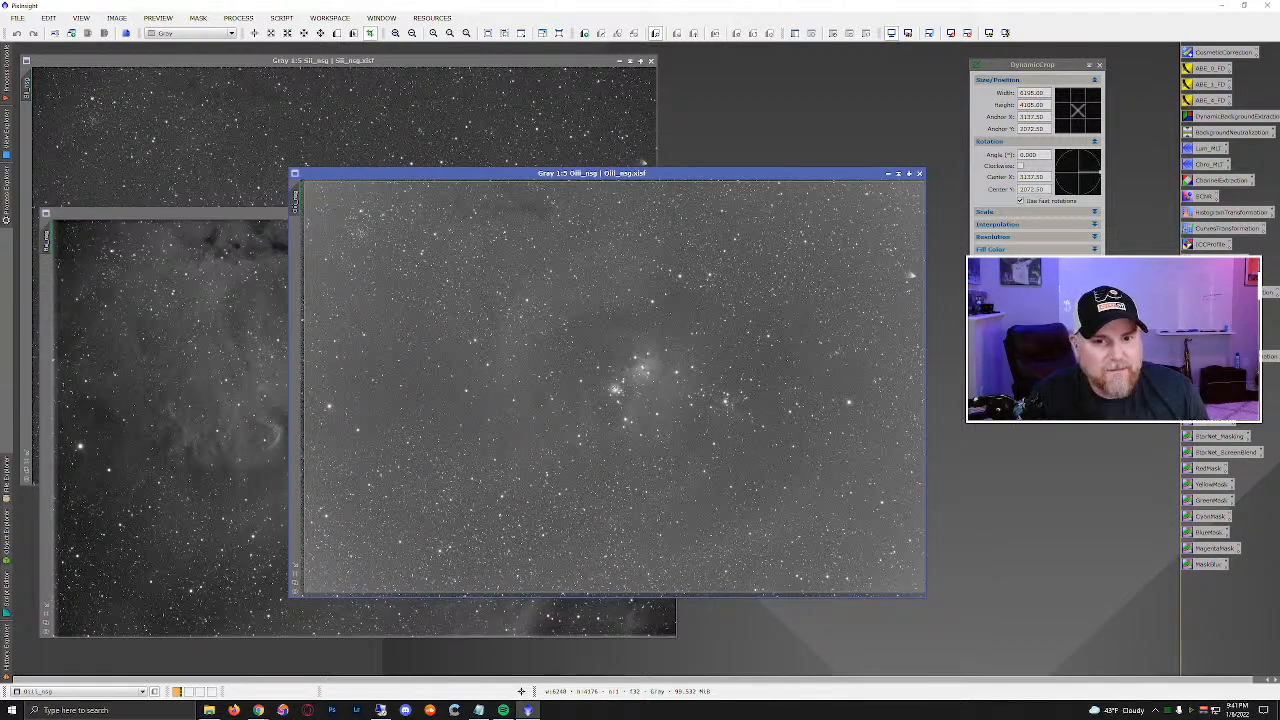
{"action": "left_click", "coordinate": [241, 312]}
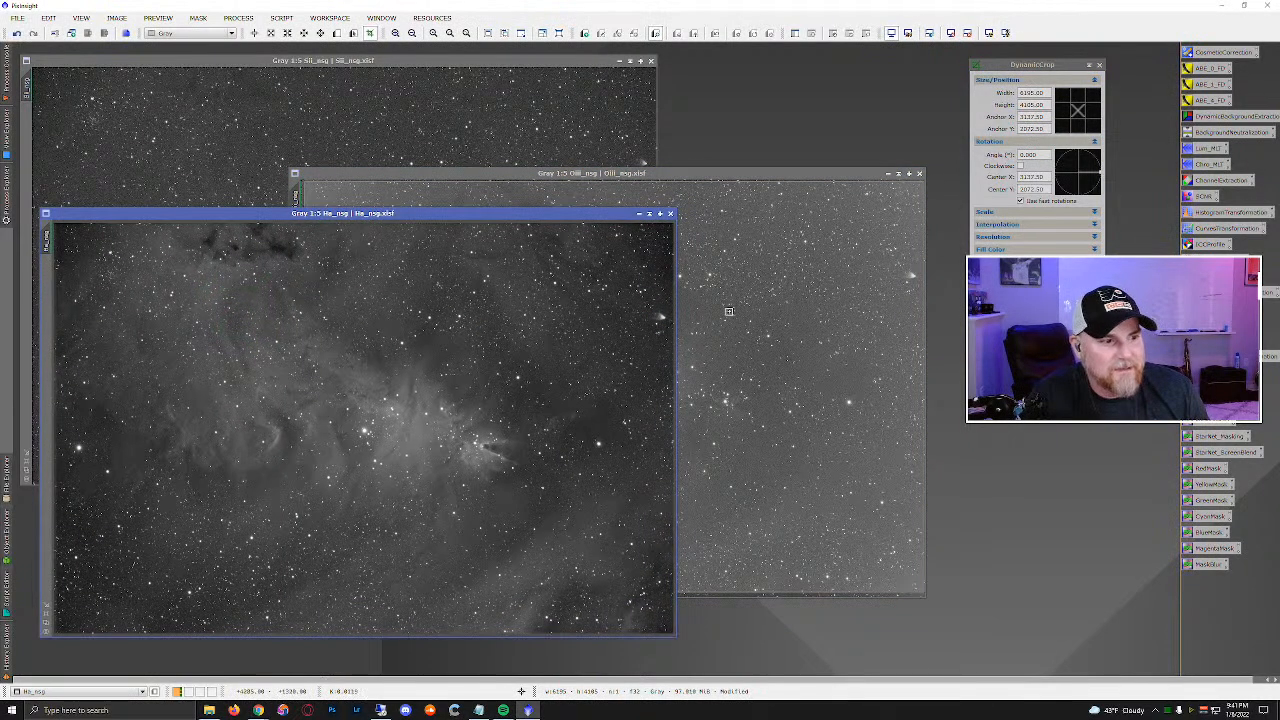
{"action": "left_click", "coordinate": [981, 264]}
{"action": "left_click", "coordinate": [243, 112]}
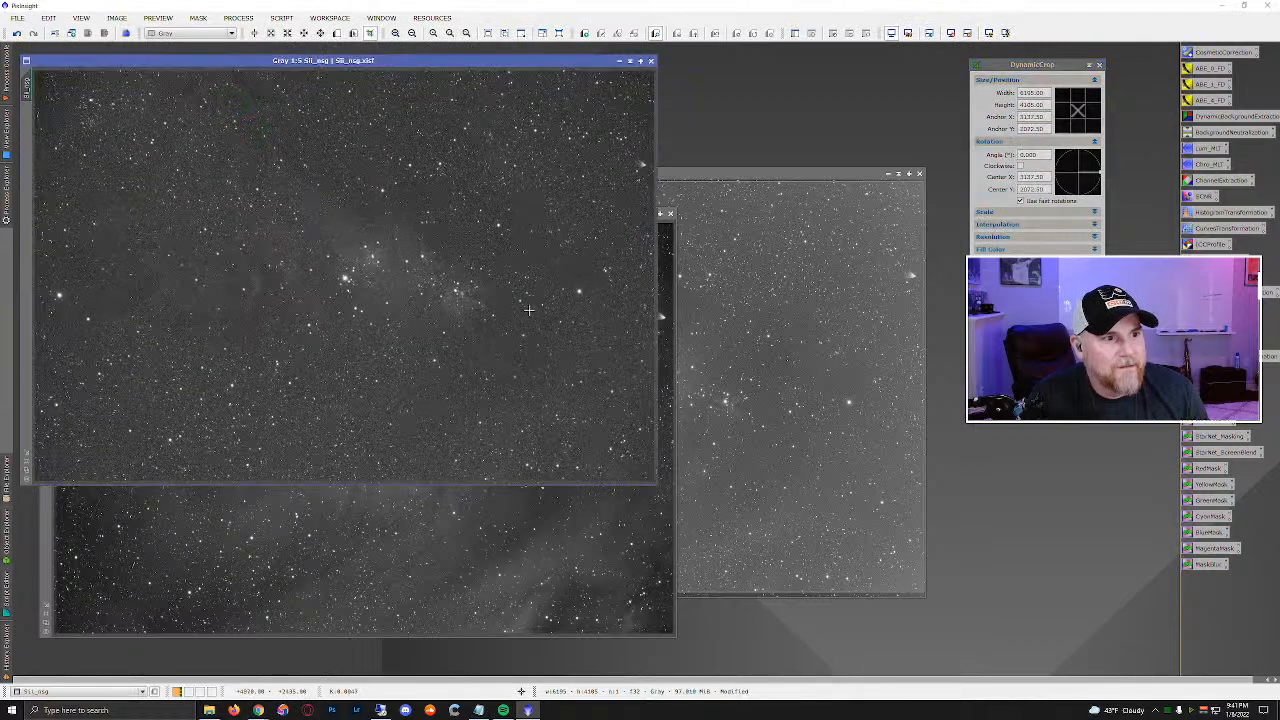
{"action": "left_click", "coordinate": [738, 175]}
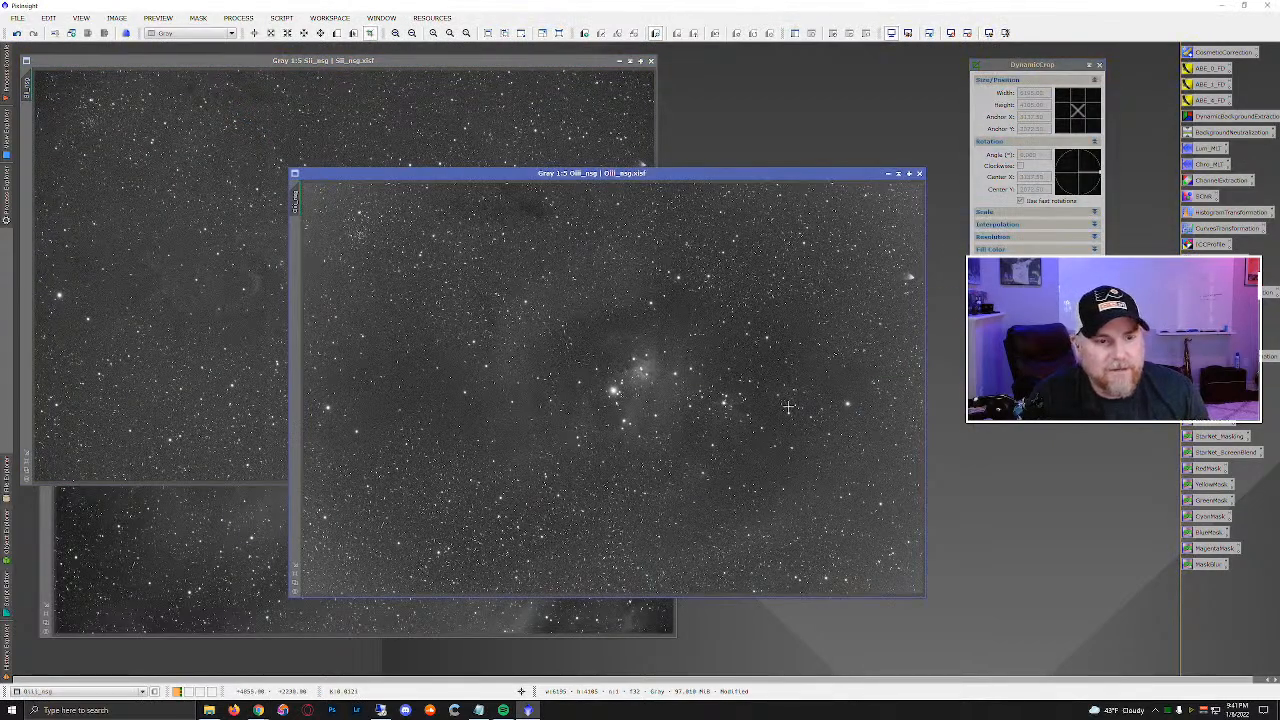
Move the cropped Oiii_nsg window back over the other images and close DynamicCrop.
{"action": "left_click_drag", "start_coordinate": [738, 175], "coordinate": [611, 159]}
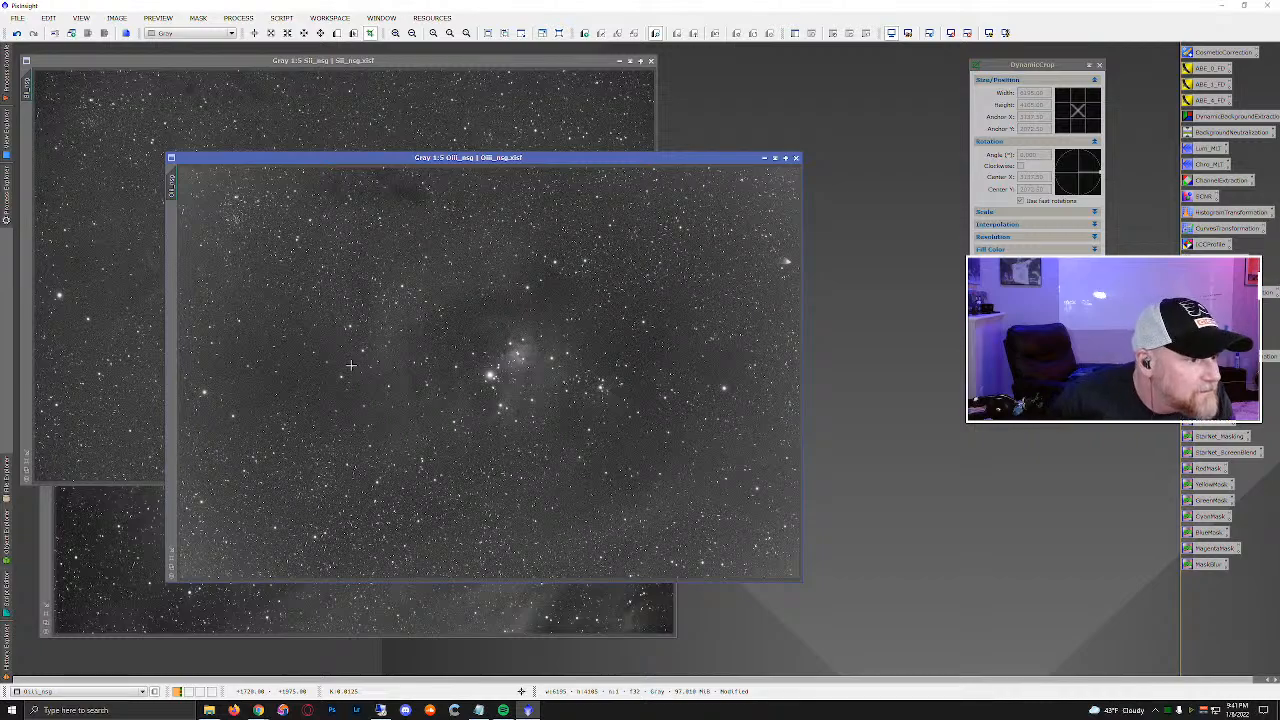
{"action": "scroll", "coordinate": [351, 365], "scroll_direction": "down", "scroll_amount": 1}
{"action": "scroll", "coordinate": [351, 365], "scroll_direction": "up", "scroll_amount": 1}
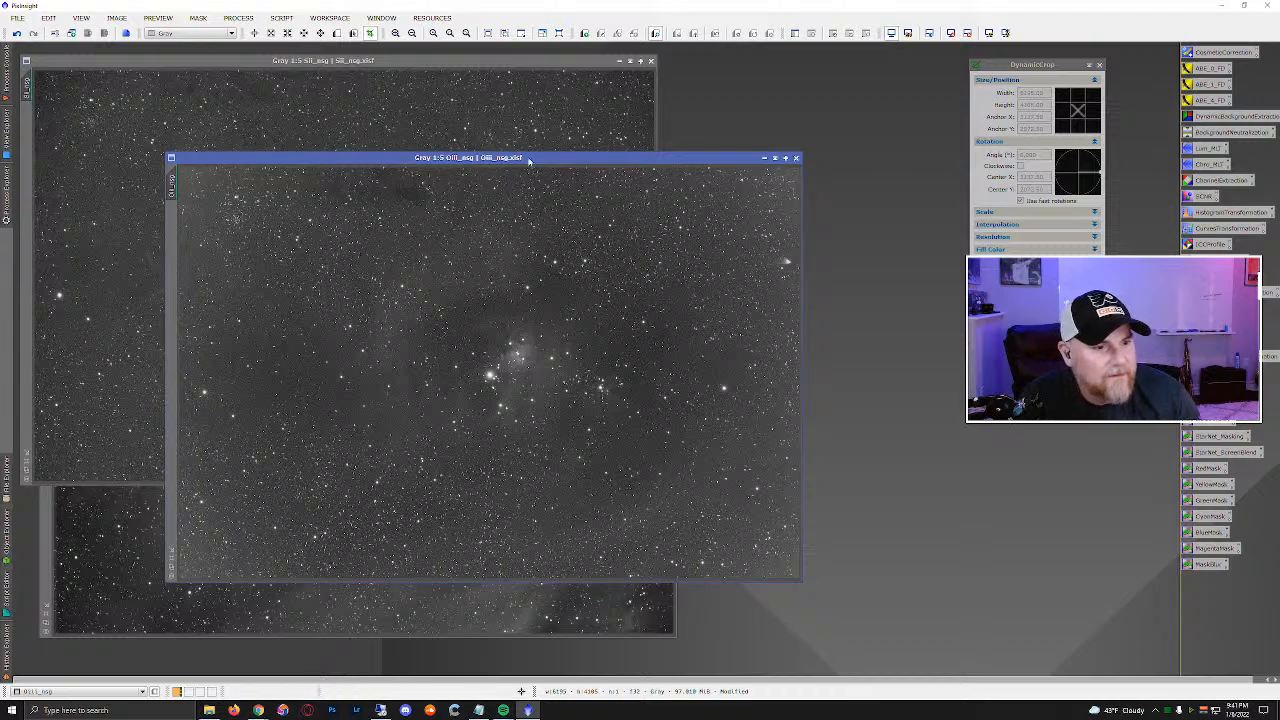
{"action": "left_click_drag", "start_coordinate": [528, 158], "coordinate": [414, 146]}
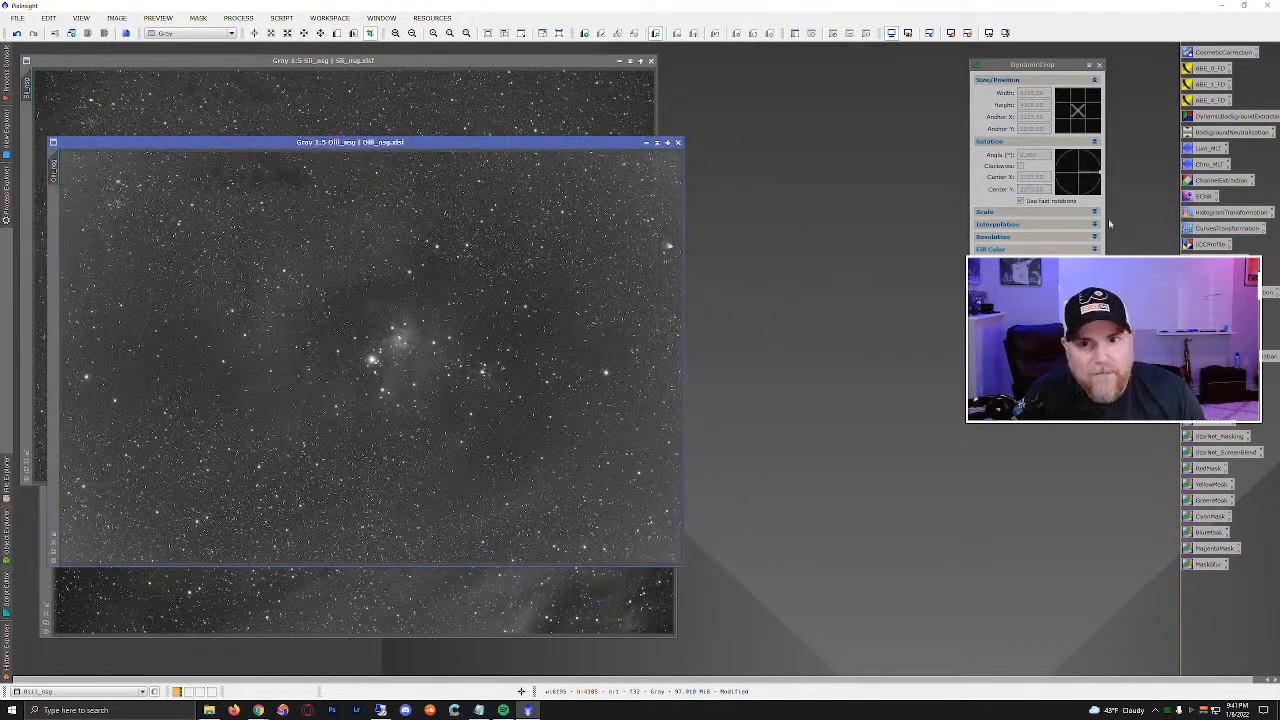
{"action": "left_click", "coordinate": [1099, 64]}
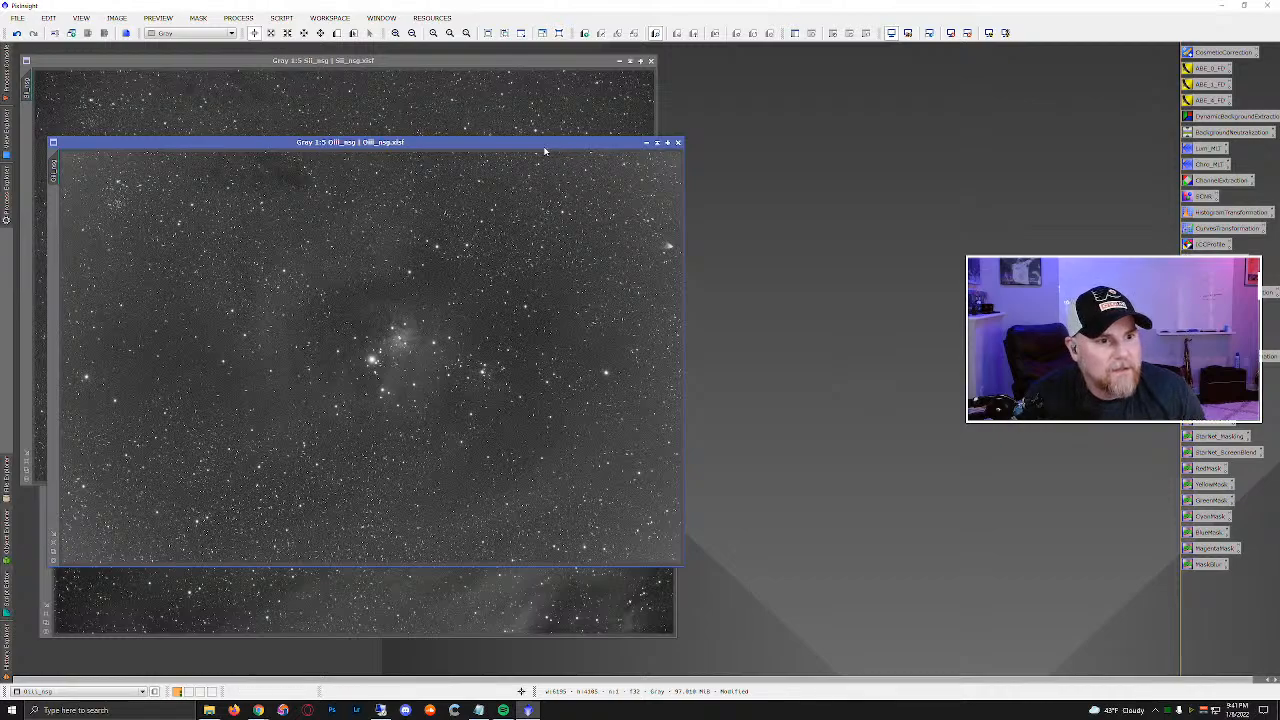
{"action": "left_click_drag", "start_coordinate": [545, 150], "coordinate": [537, 112]}
Apply the saved ABE_4_FD AutomaticBackgroundExtractor settings to Oiii_nsg and compare before and after, keeping the corrected version.
{"action": "double_click", "coordinate": [1210, 100]}
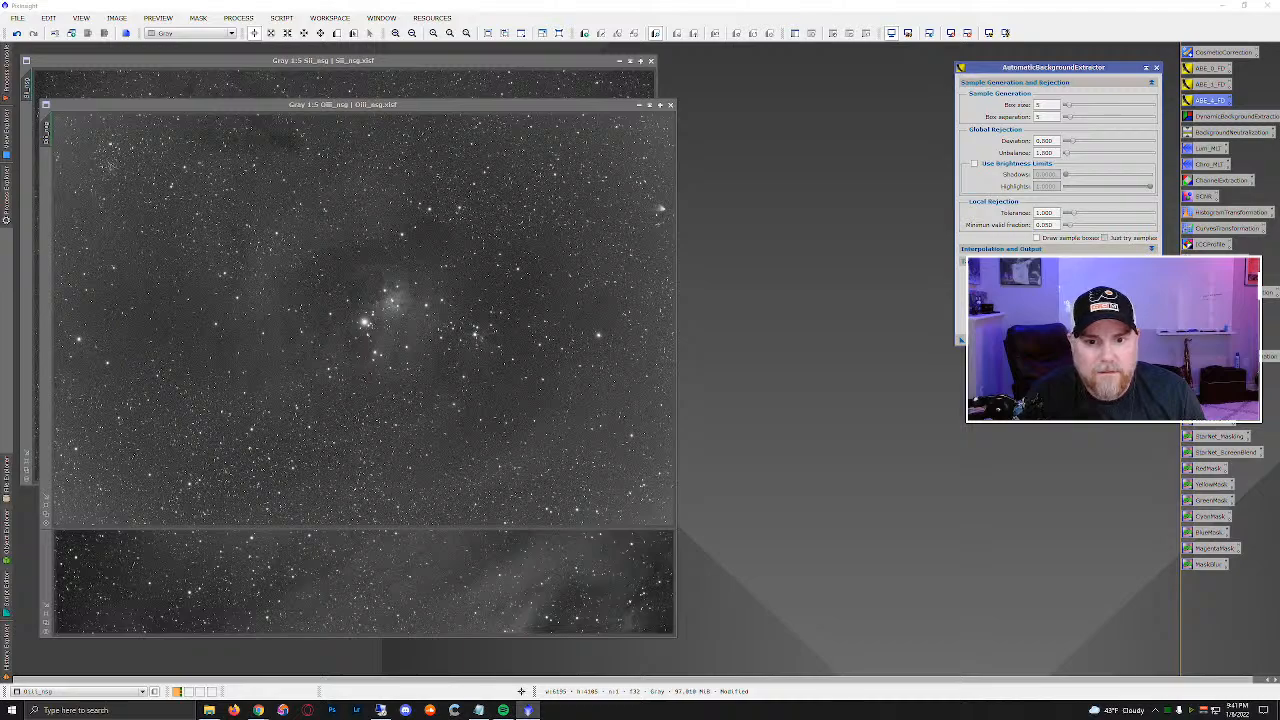
{"action": "left_click_drag", "start_coordinate": [960, 342], "coordinate": [609, 294]}
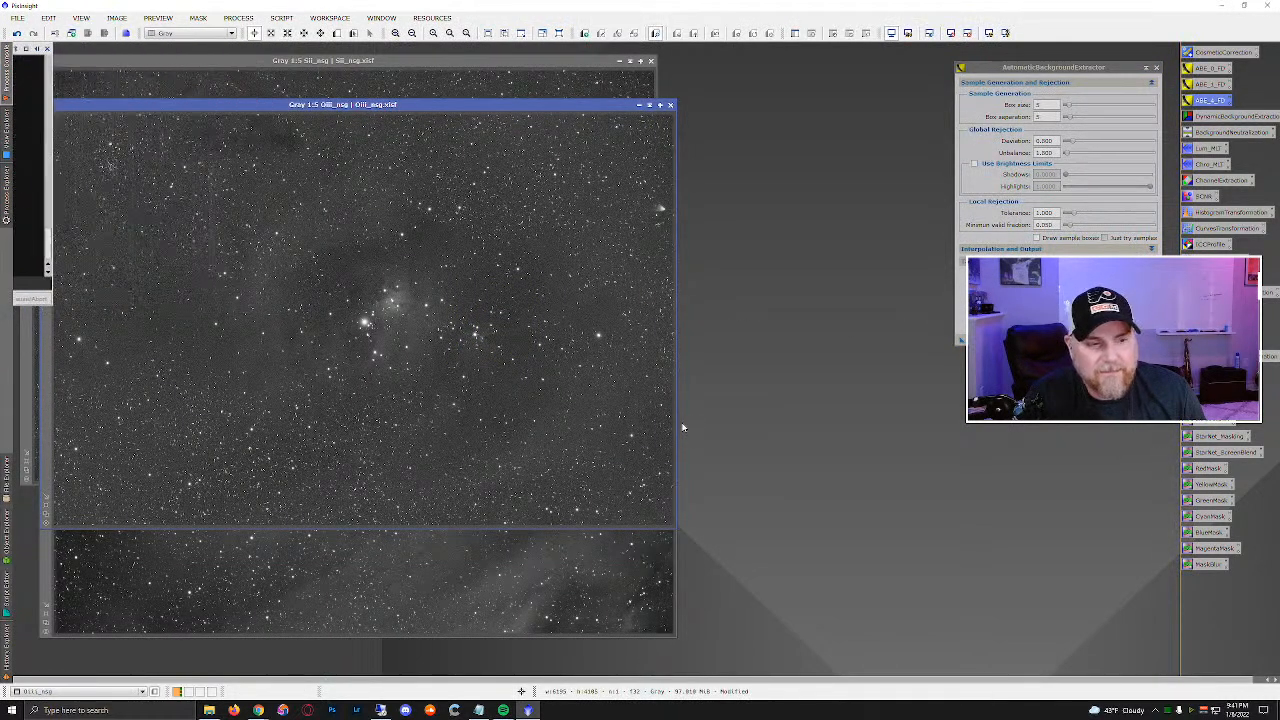
{"action": "left_click", "coordinate": [17, 34]}
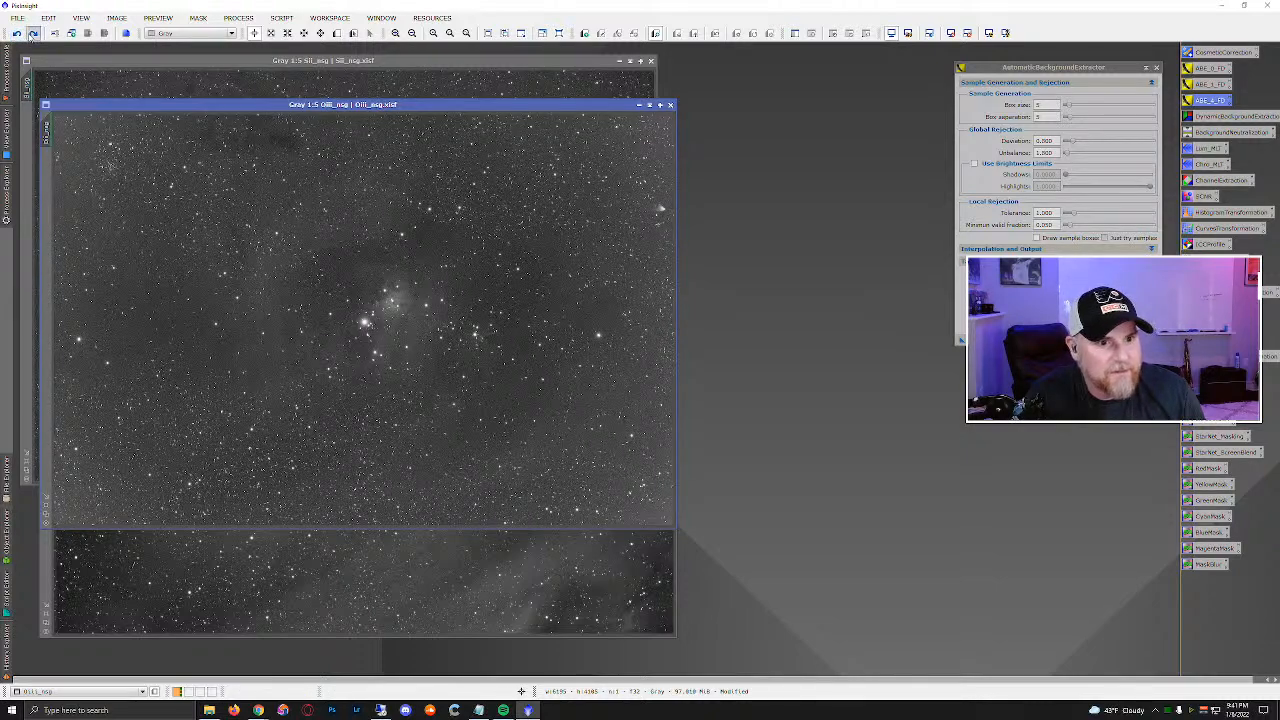
{"action": "left_click", "coordinate": [17, 34]}
{"action": "left_click", "coordinate": [17, 34]}
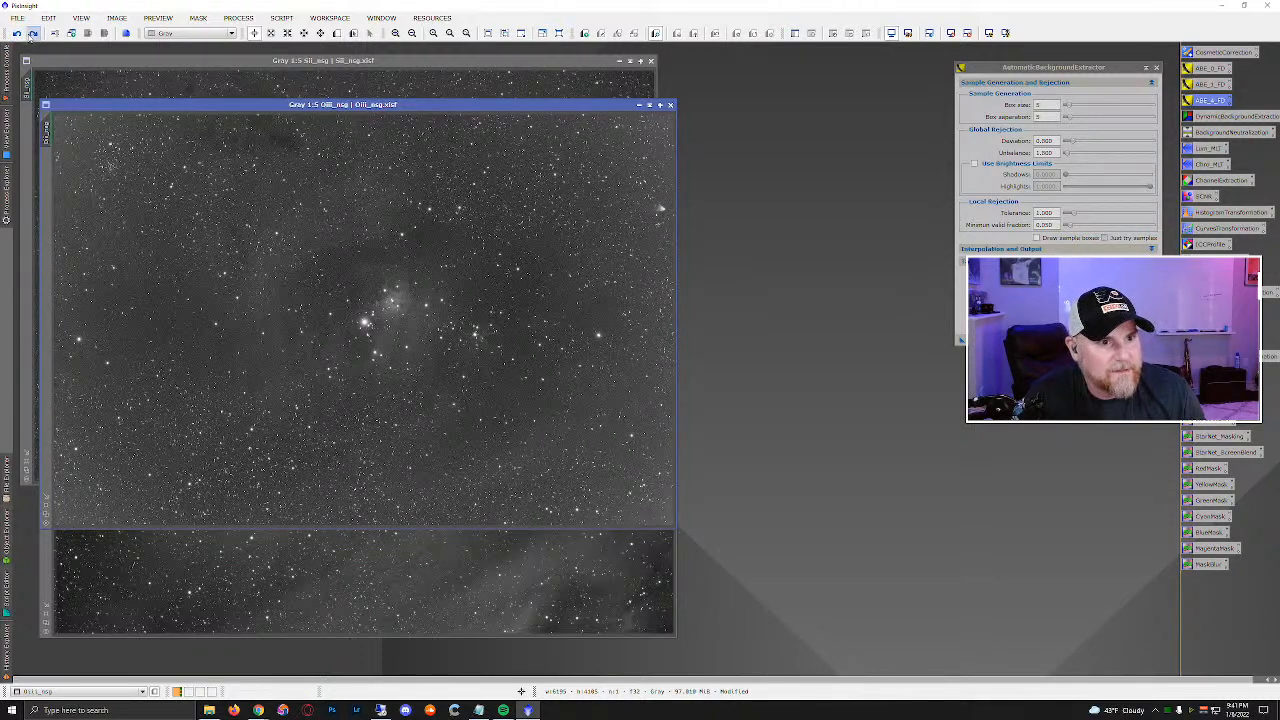
{"action": "left_click", "coordinate": [33, 34]}
{"action": "left_click", "coordinate": [17, 34]}
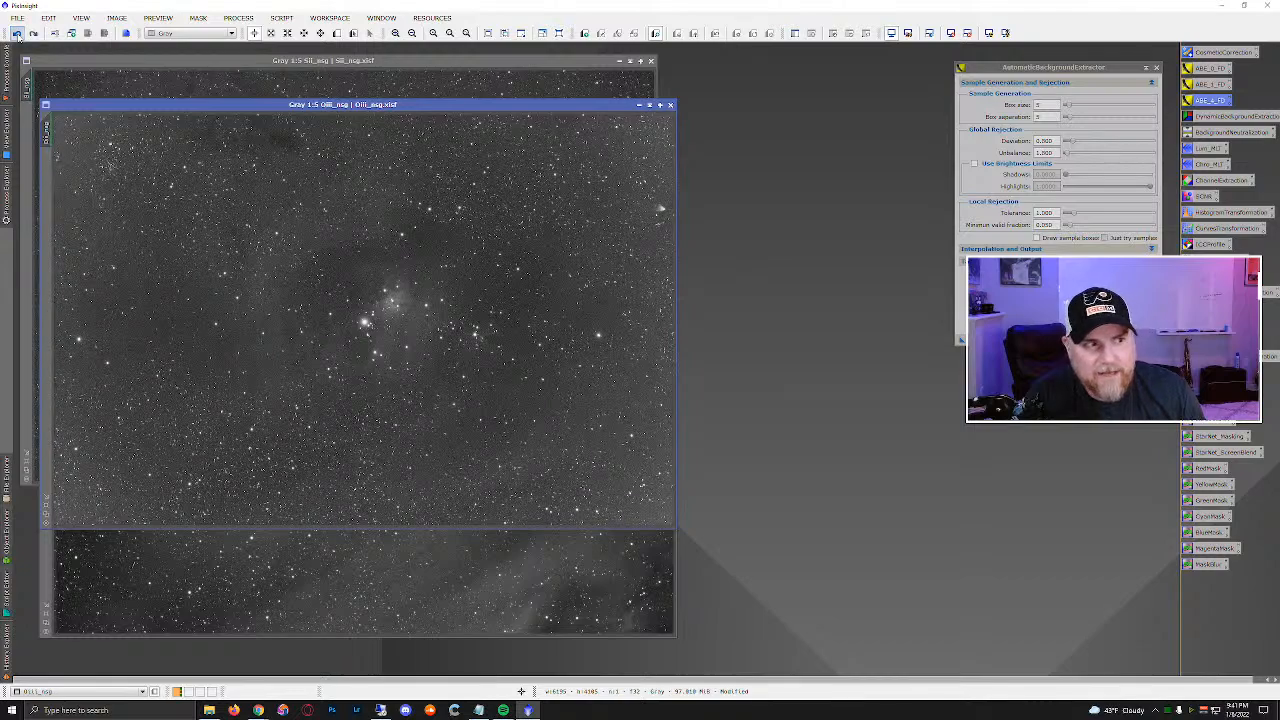
{"action": "left_click", "coordinate": [33, 34]}
Apply the same AutomaticBackgroundExtractor settings to Sii_nsg and compare the image before and after, keeping the correction.
{"action": "left_click", "coordinate": [347, 62]}
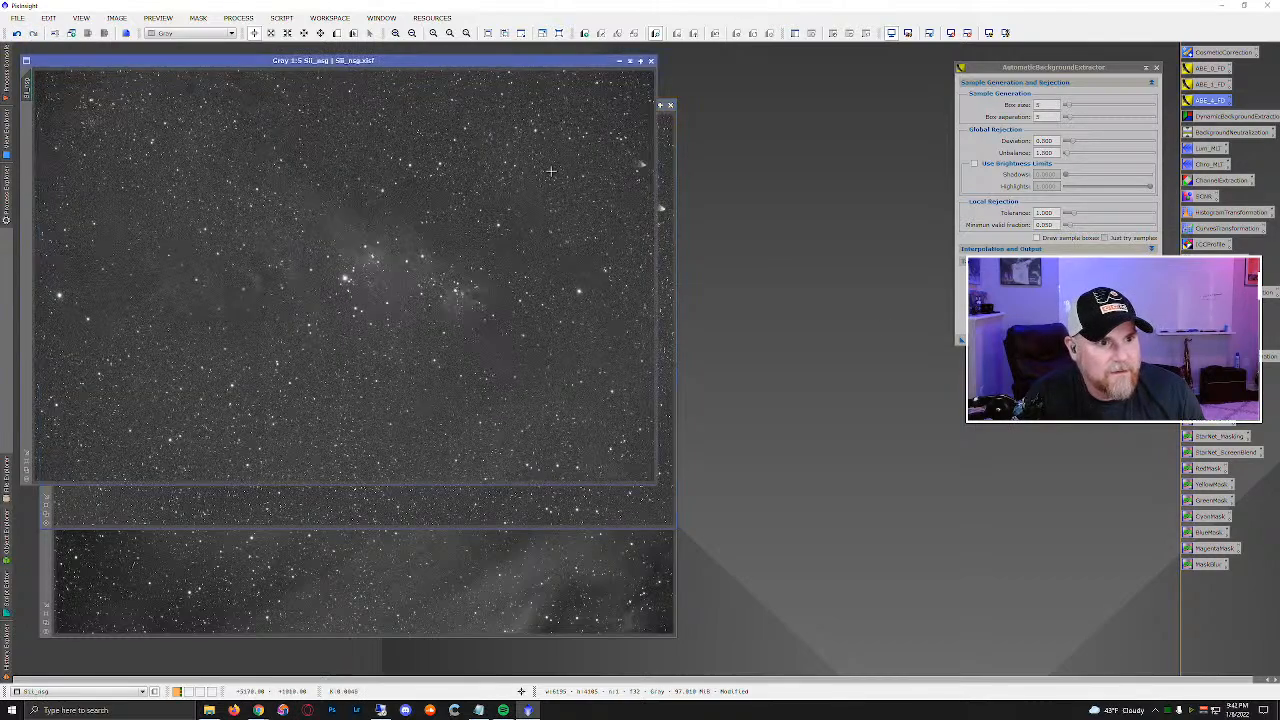
{"action": "left_click_drag", "start_coordinate": [958, 342], "coordinate": [430, 265]}
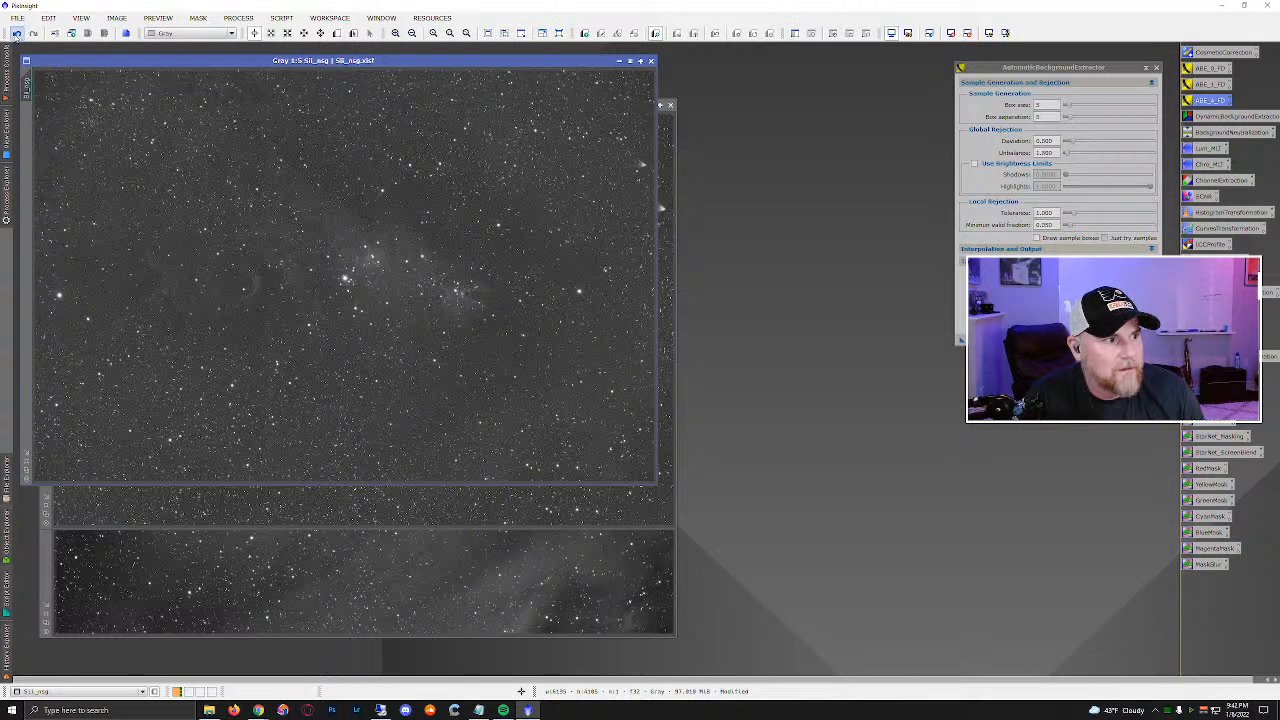
{"action": "left_click", "coordinate": [16, 34]}
{"action": "left_click", "coordinate": [17, 34]}
{"action": "left_click", "coordinate": [32, 34]}
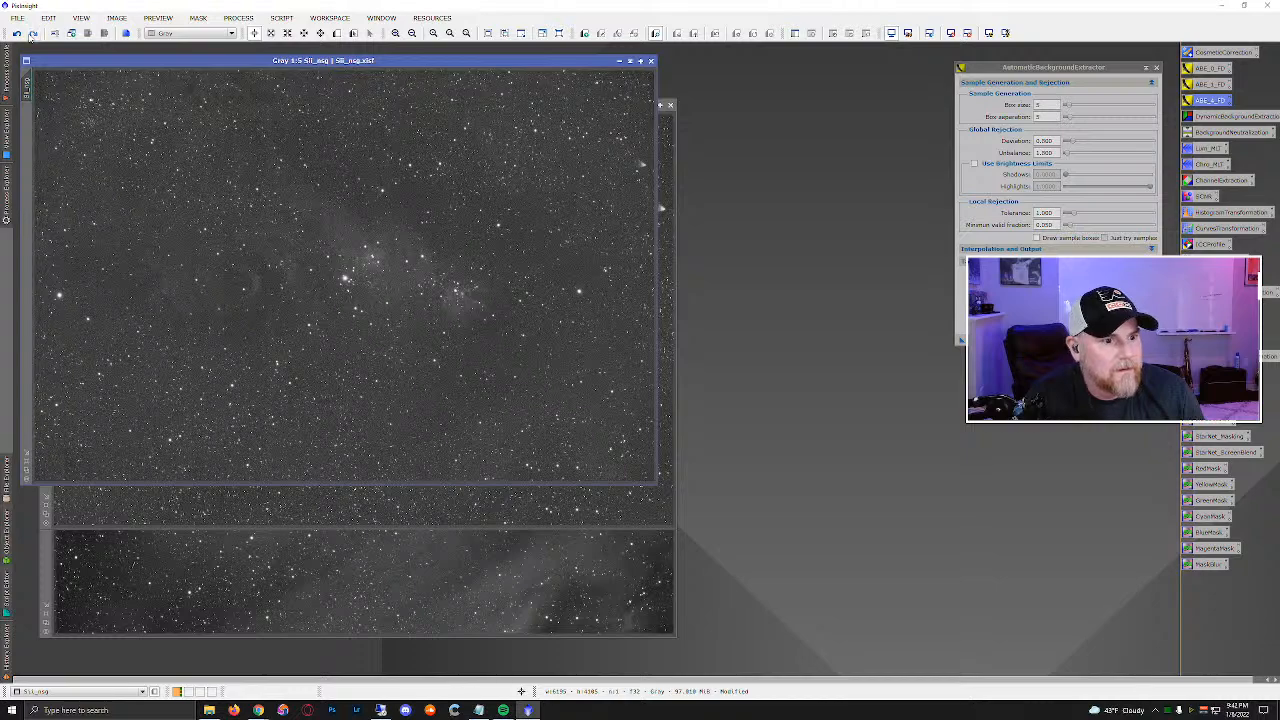
Bring Ha_nsg forward, apply AutomaticBackgroundExtractor to it and compare before and after, keeping the correction.
{"action": "left_click", "coordinate": [389, 574]}
{"action": "left_click_drag", "start_coordinate": [417, 215], "coordinate": [417, 172]}
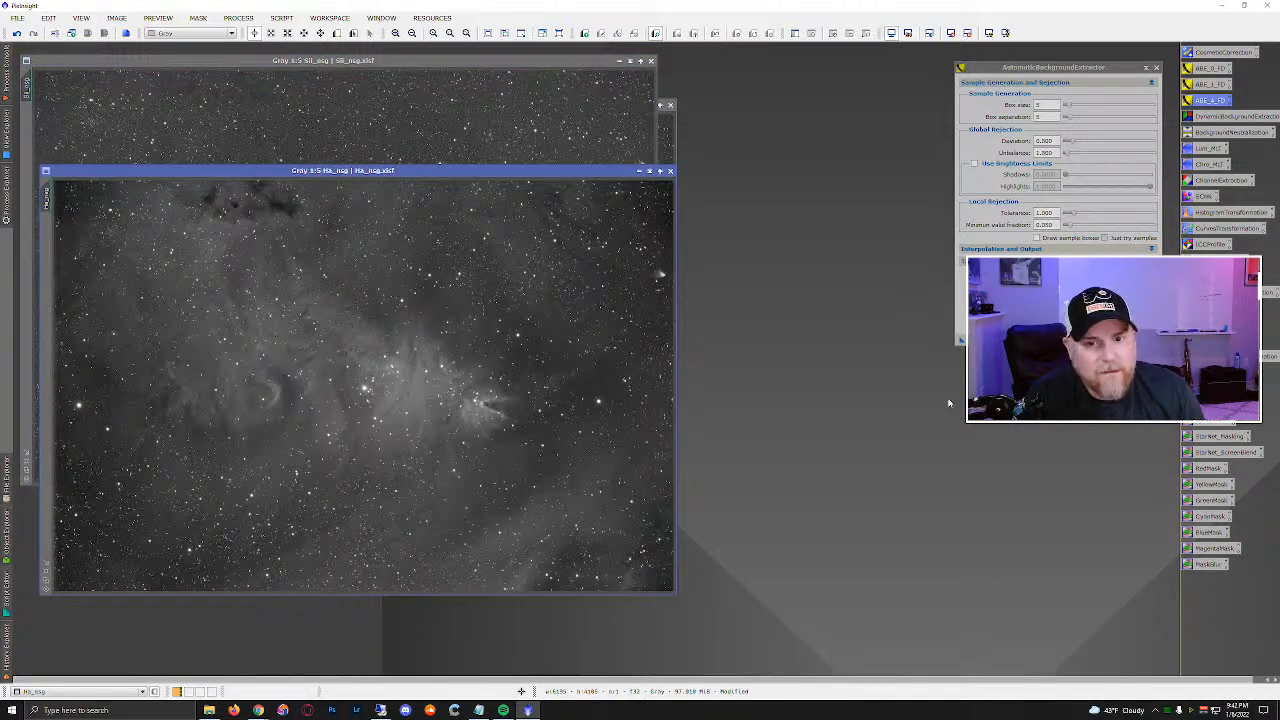
{"action": "left_click", "coordinate": [1151, 249]}
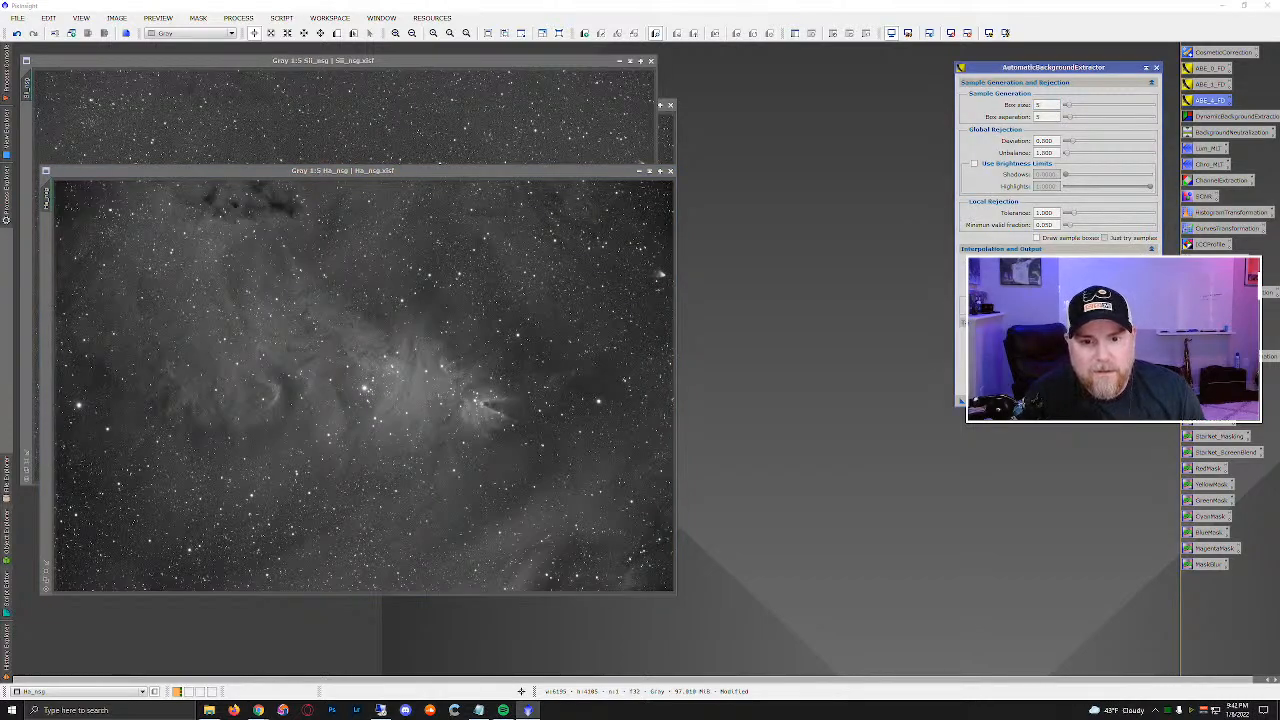
{"action": "left_click", "coordinate": [961, 402]}
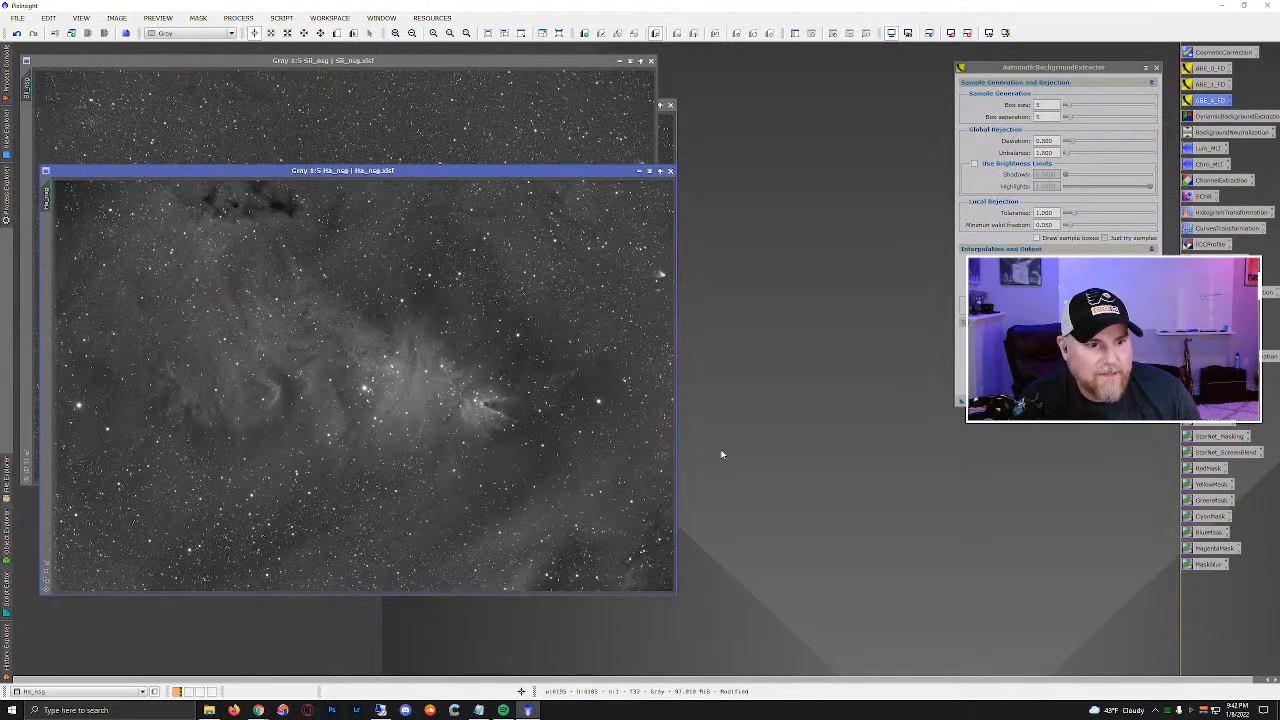
{"action": "left_click", "coordinate": [17, 34]}
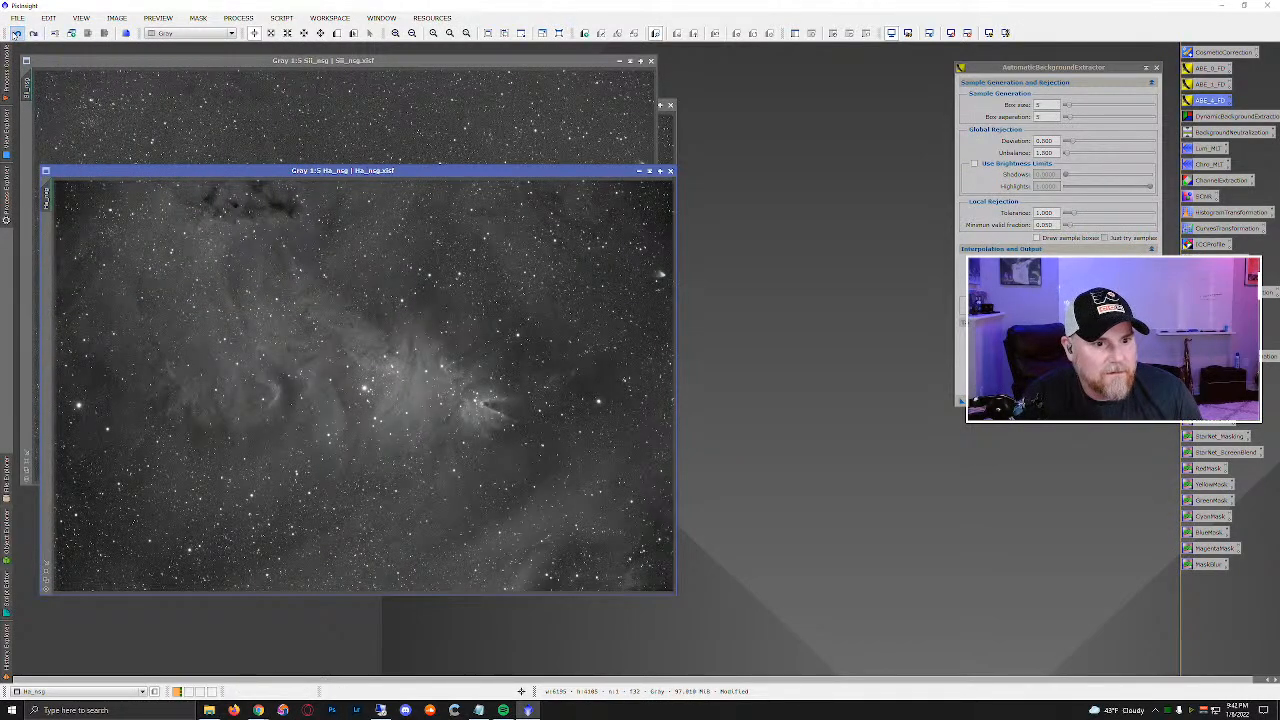
{"action": "left_click", "coordinate": [33, 34]}
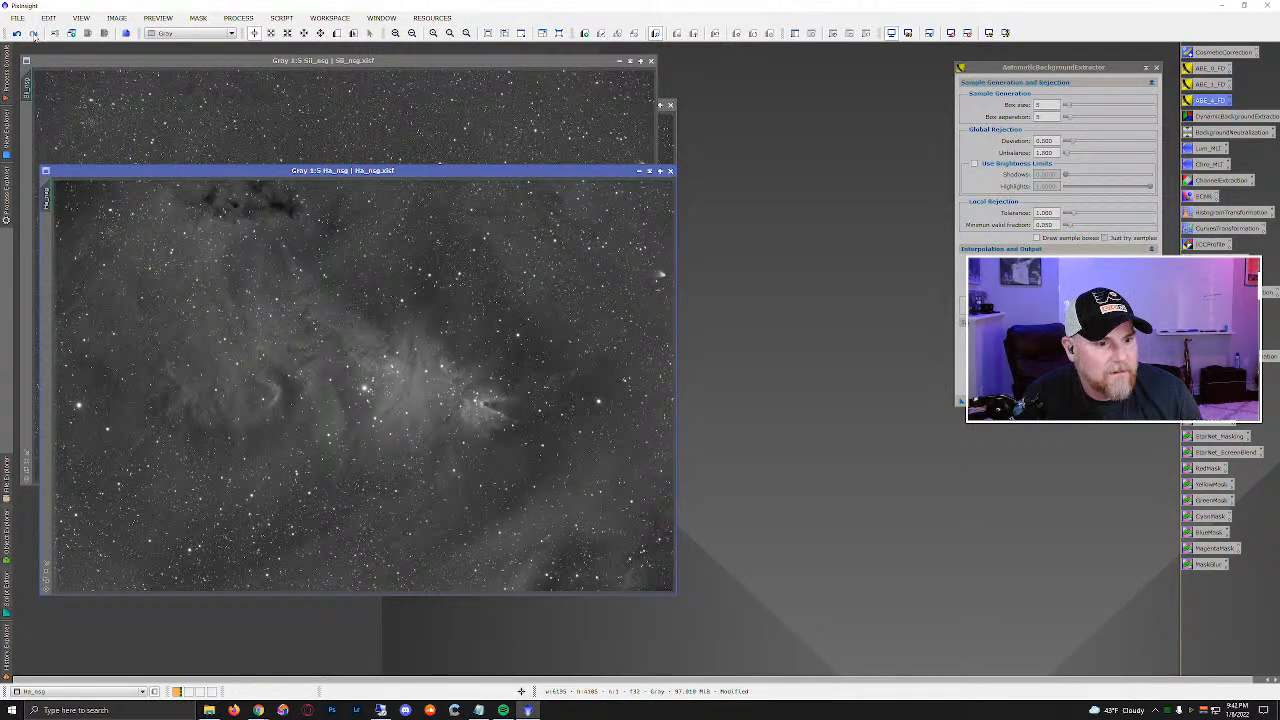
{"action": "left_click", "coordinate": [17, 34]}
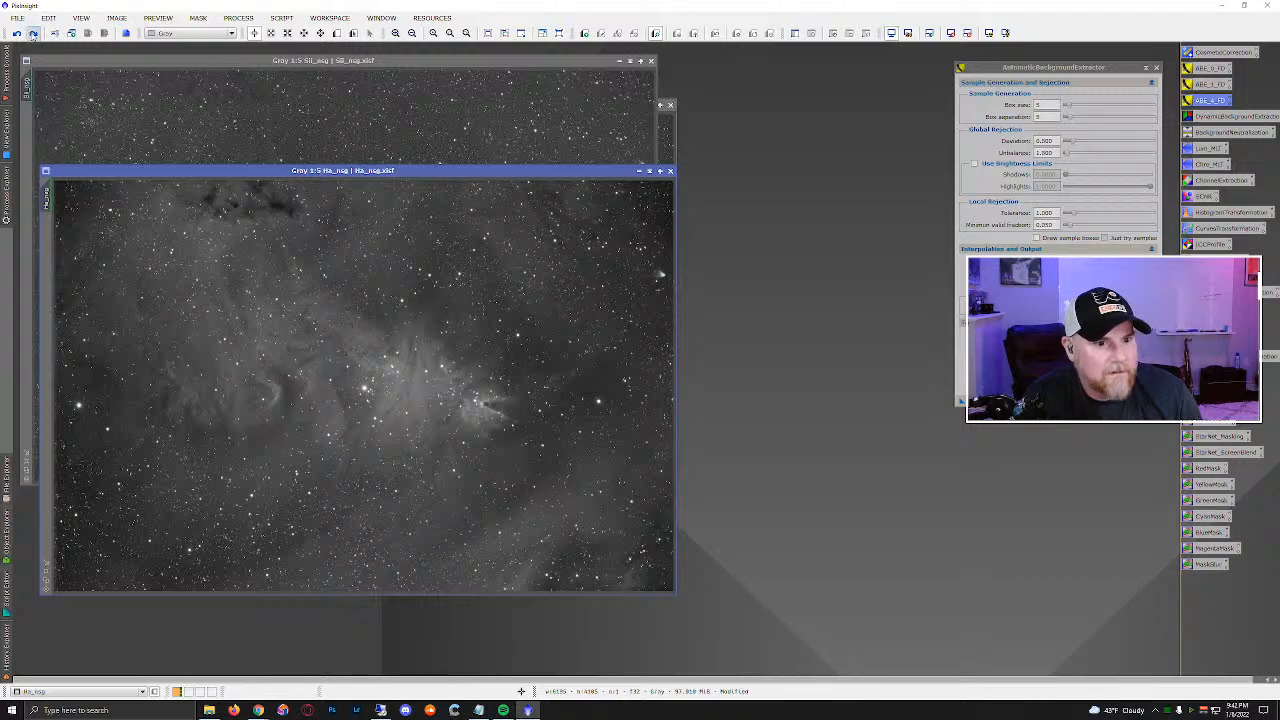
{"action": "left_click", "coordinate": [33, 34]}
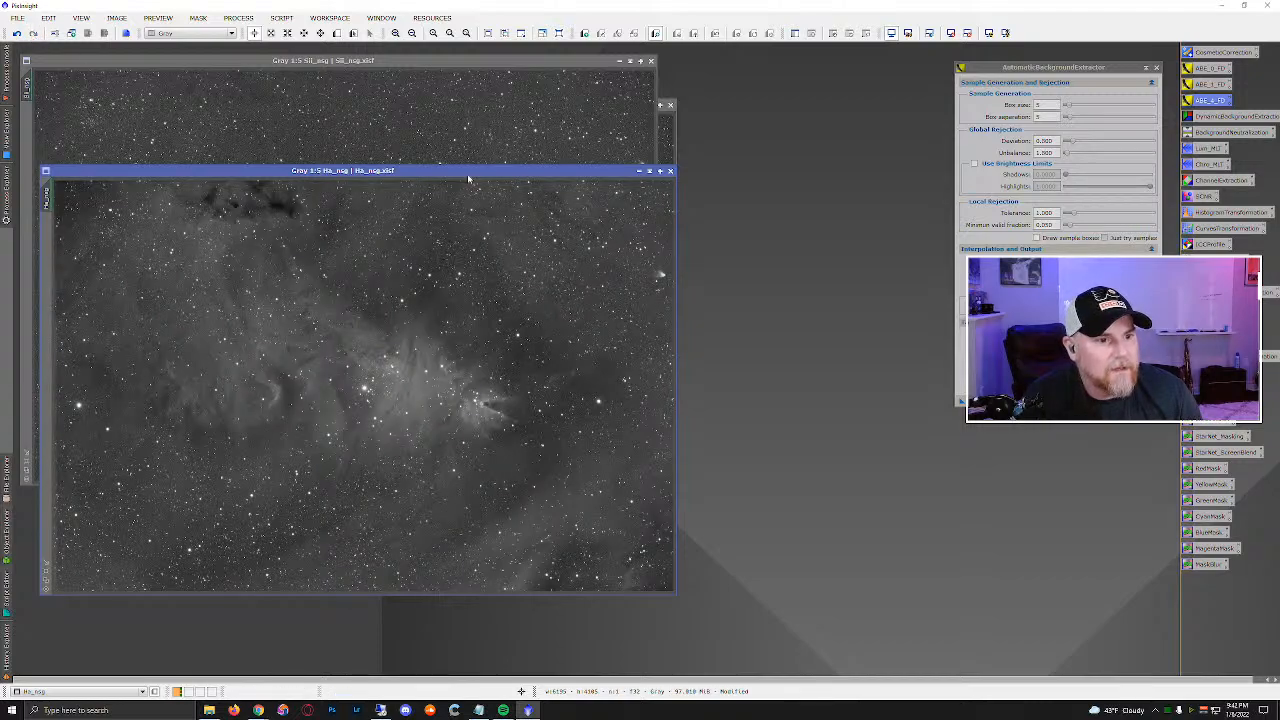
Close AutomaticBackgroundExtractor and align the Ha_nsg window over Sii_nsg, leaving the upper strip of Sii_nsg exposed.
{"action": "left_click_drag", "start_coordinate": [467, 172], "coordinate": [447, 160]}
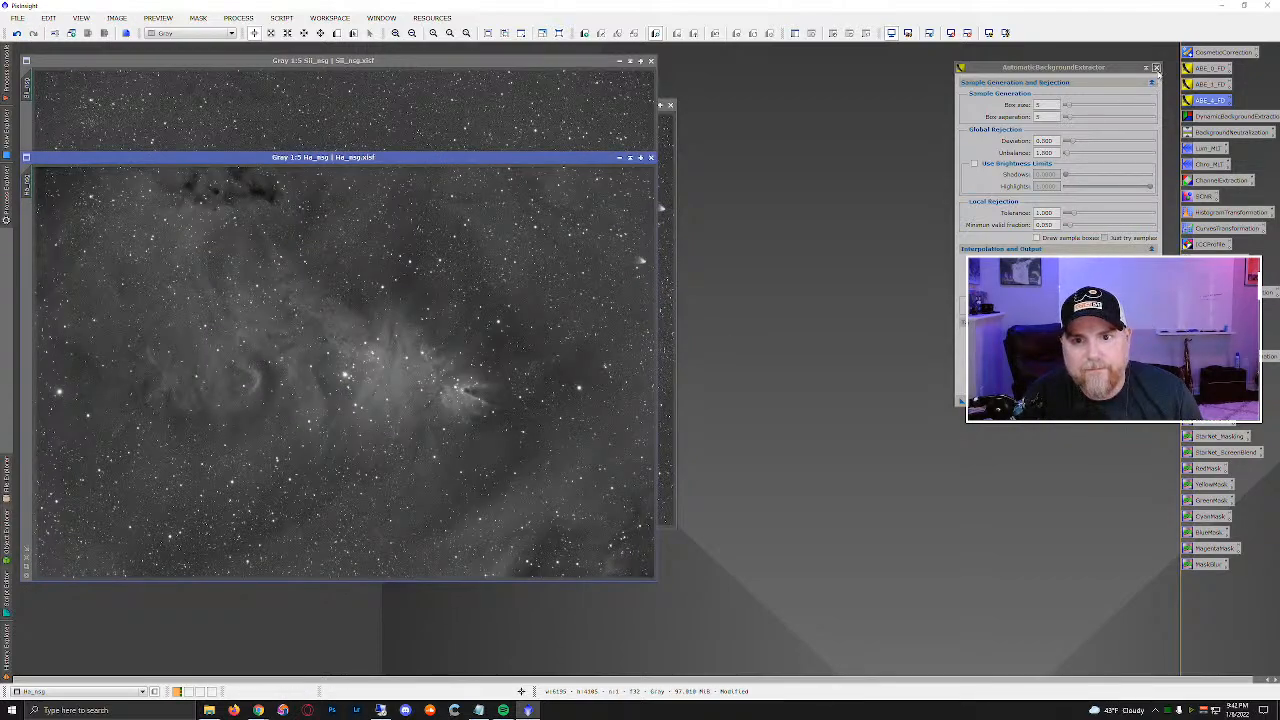
{"action": "left_click", "coordinate": [1156, 67]}
{"action": "left_click_drag", "start_coordinate": [397, 146], "coordinate": [397, 143]}
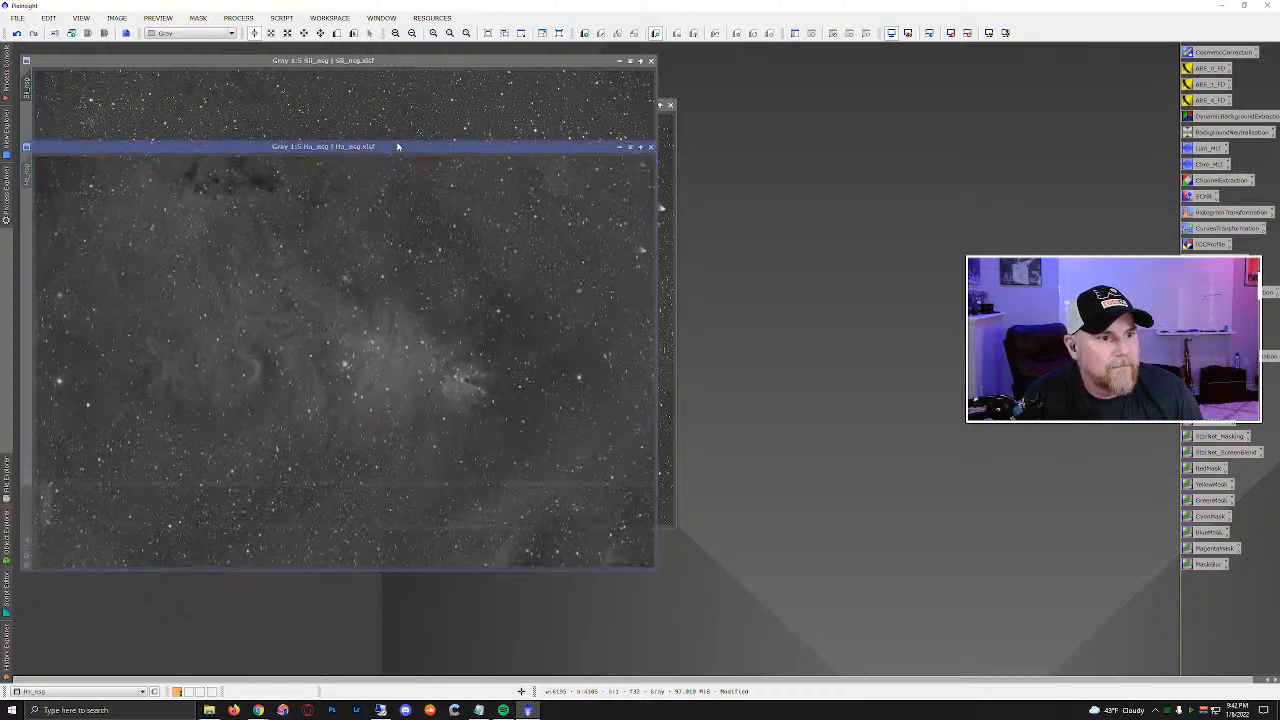
Open the EZ Decon script on Ha_nsg to view its masking and deconvolution options, and close it without running.
{"action": "left_click", "coordinate": [238, 18]}
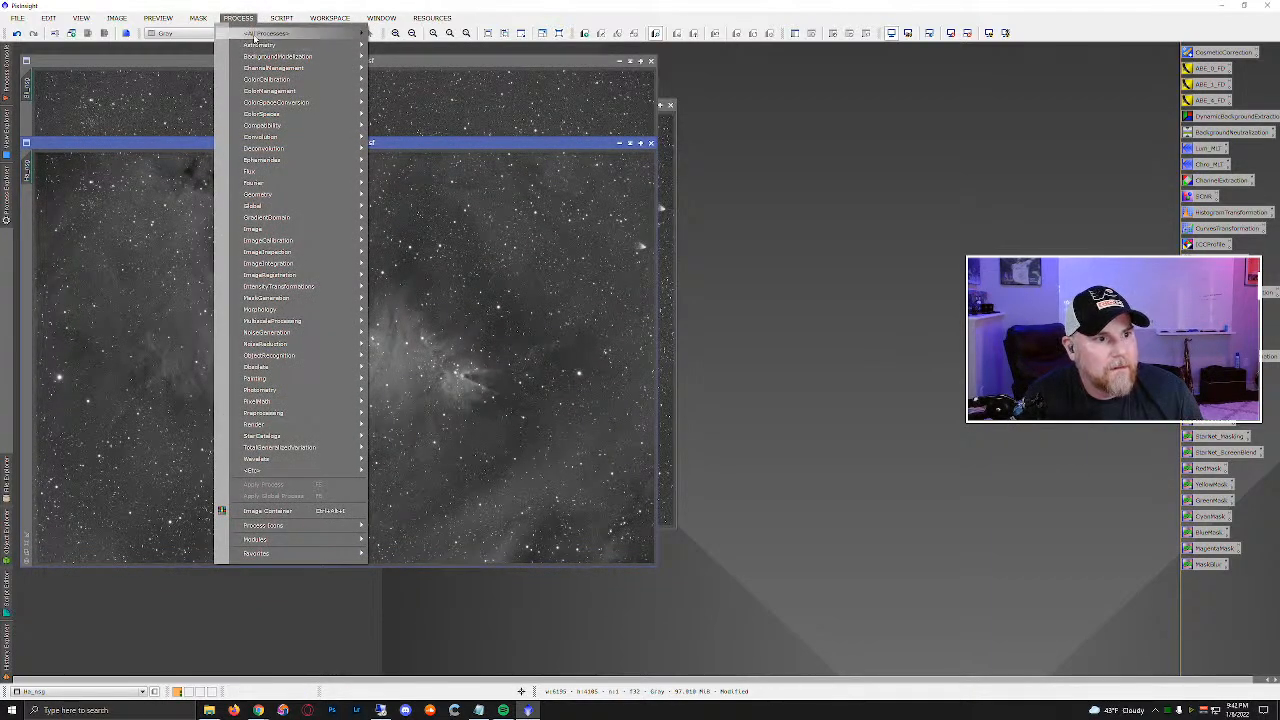
{"action": "mouse_move", "coordinate": [293, 22]}
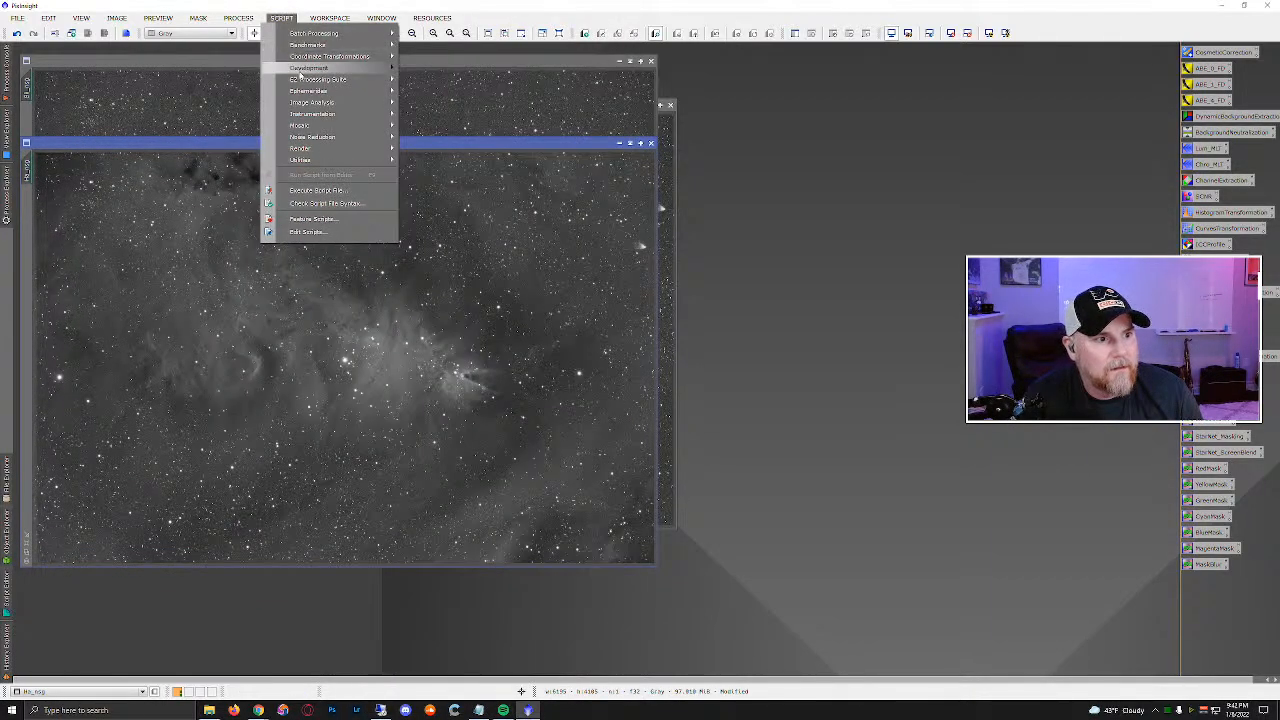
{"action": "mouse_move", "coordinate": [302, 80]}
{"action": "left_click", "coordinate": [439, 82]}
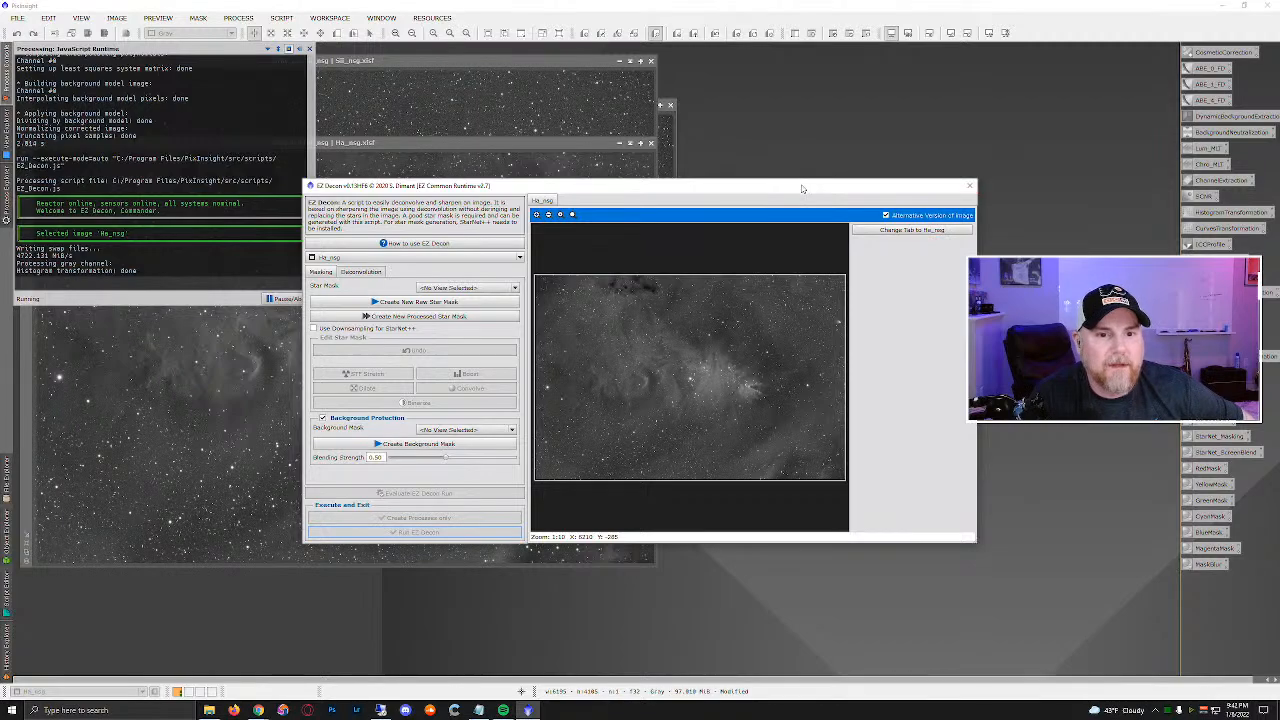
{"action": "left_click_drag", "start_coordinate": [801, 187], "coordinate": [716, 190]}
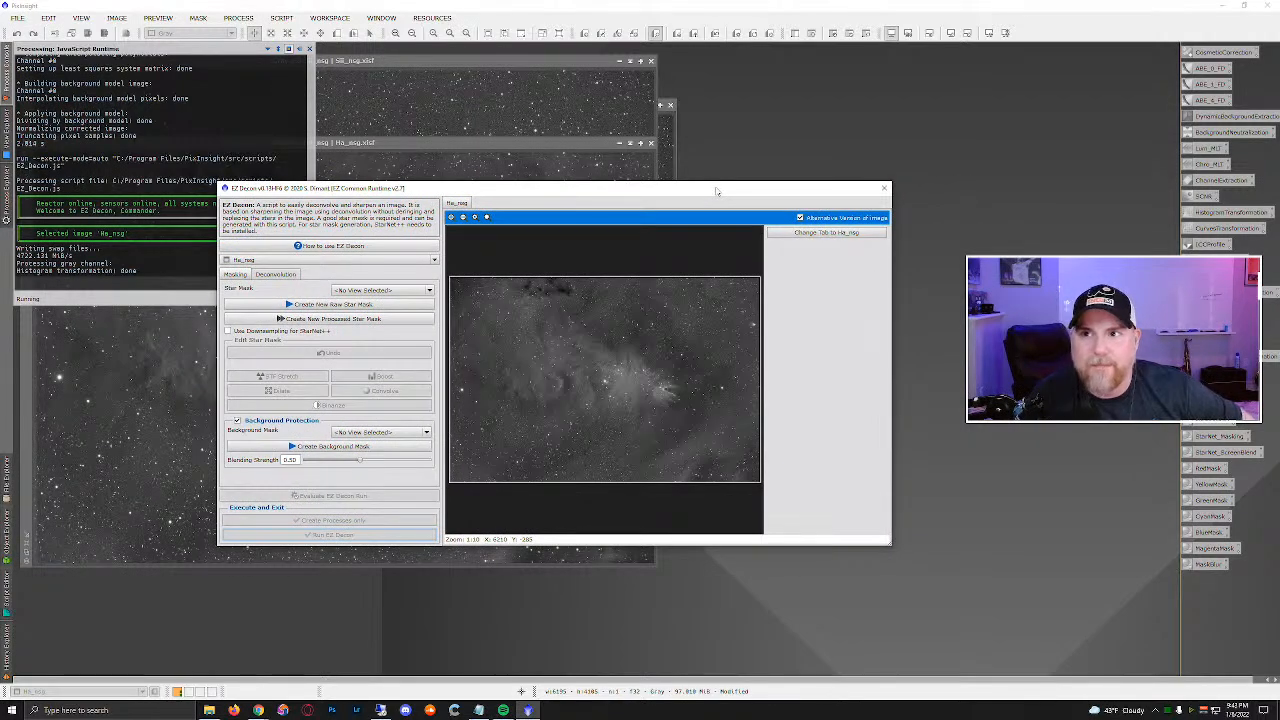
{"action": "left_click", "coordinate": [884, 189]}
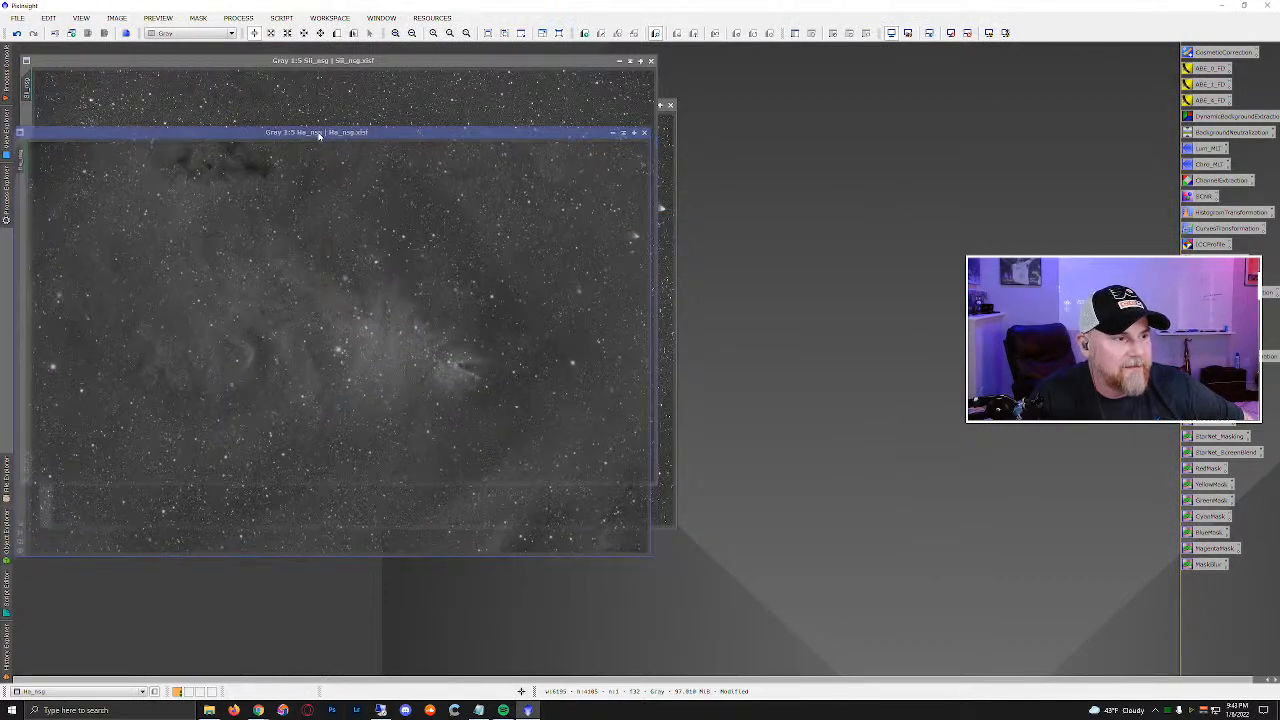
Open the StarXTerminator process and enable its Linear option.
{"action": "left_click", "coordinate": [240, 18]}
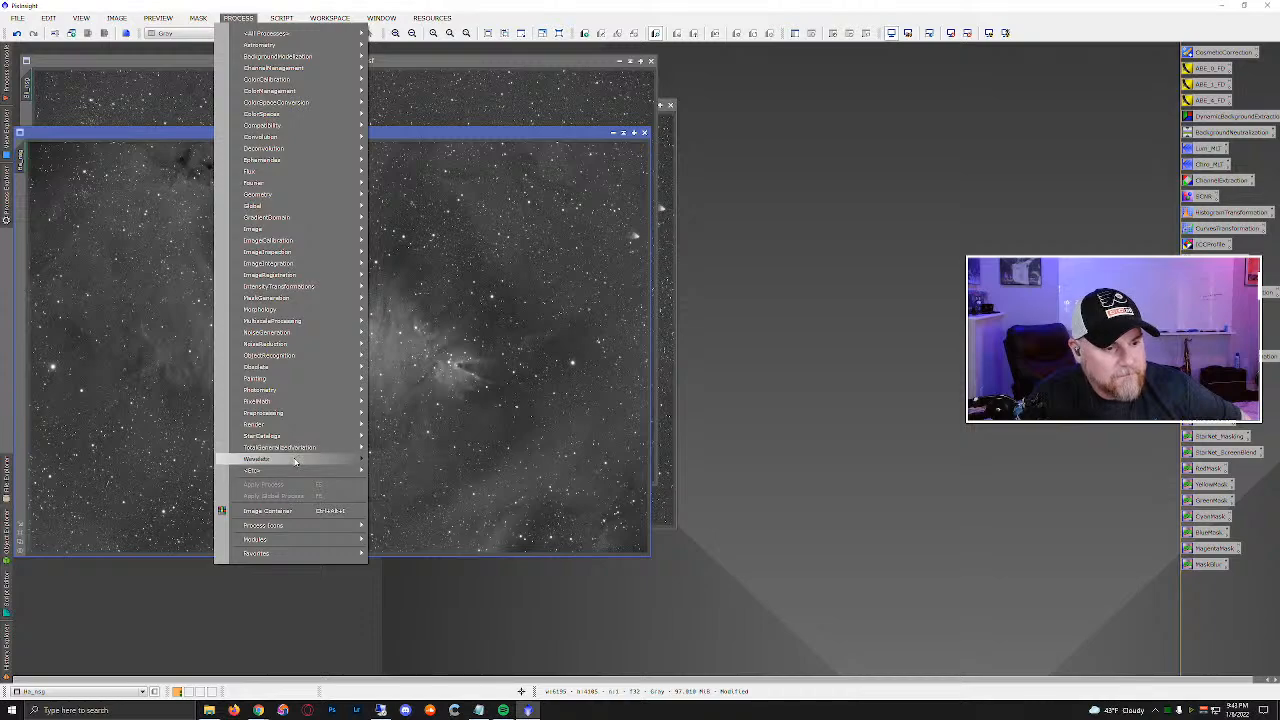
{"action": "mouse_move", "coordinate": [295, 461]}
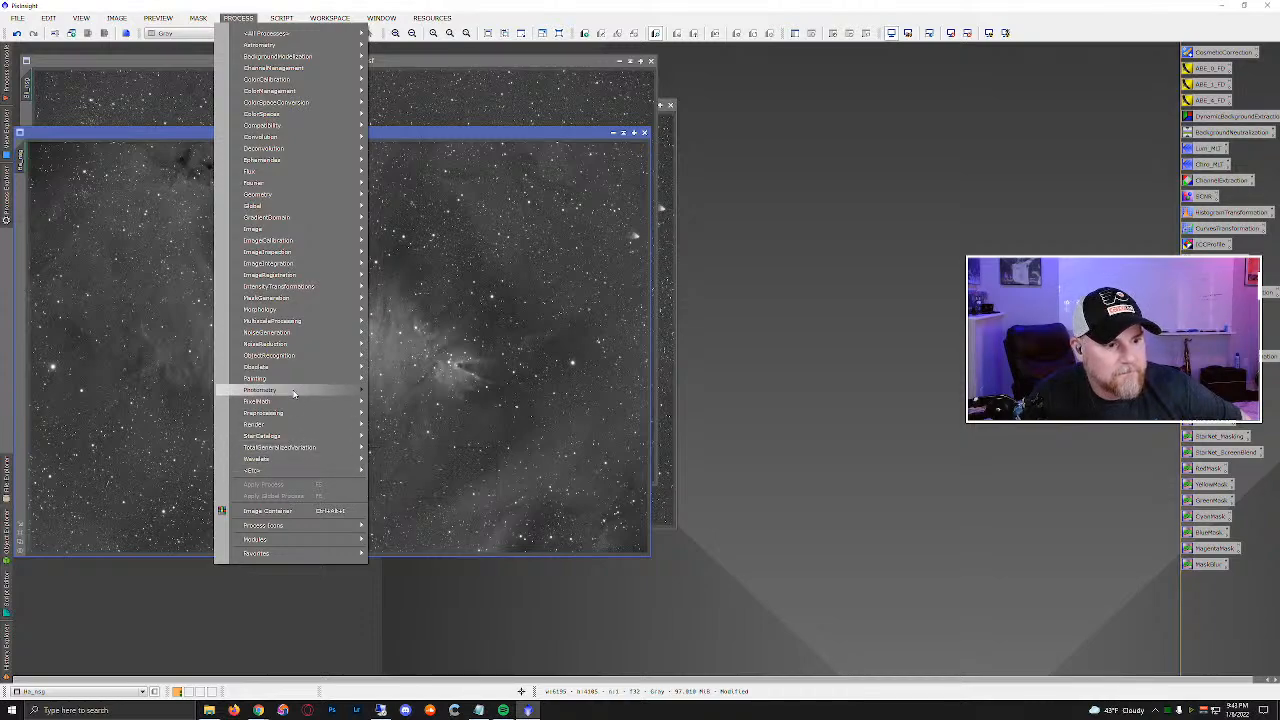
{"action": "mouse_move", "coordinate": [291, 358]}
{"action": "left_click", "coordinate": [417, 369]}
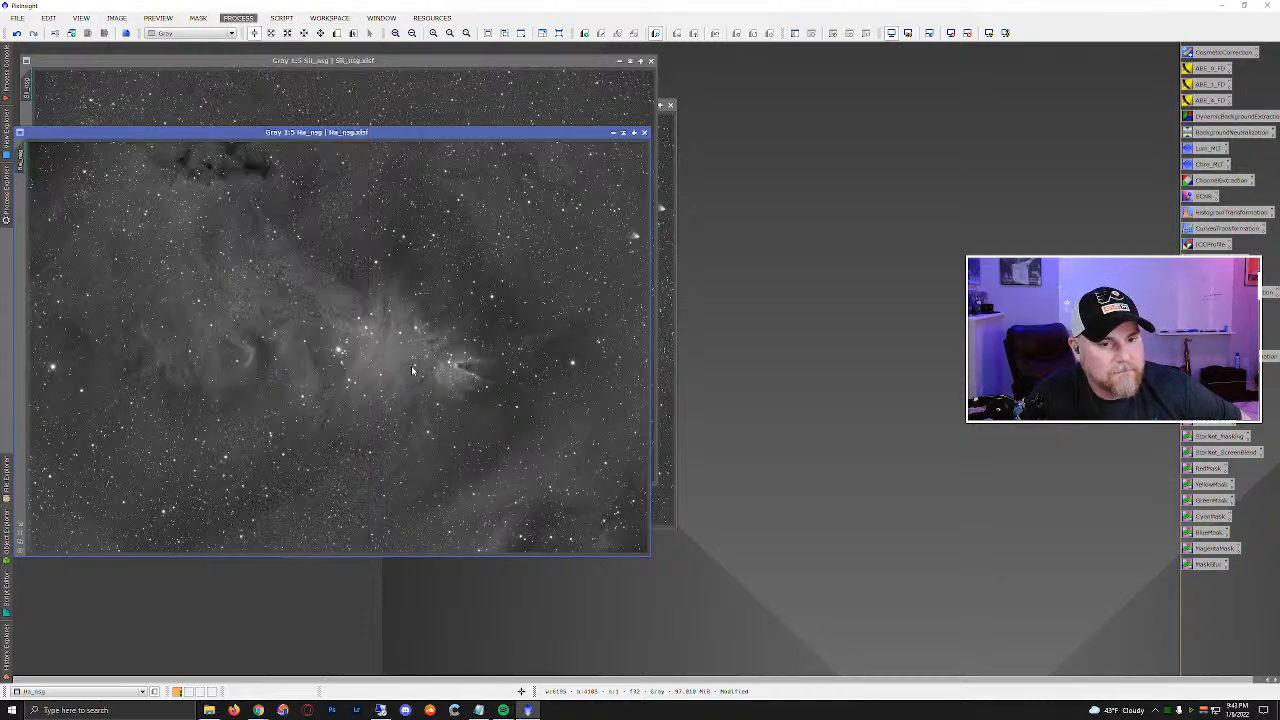
{"action": "left_click", "coordinate": [939, 295]}
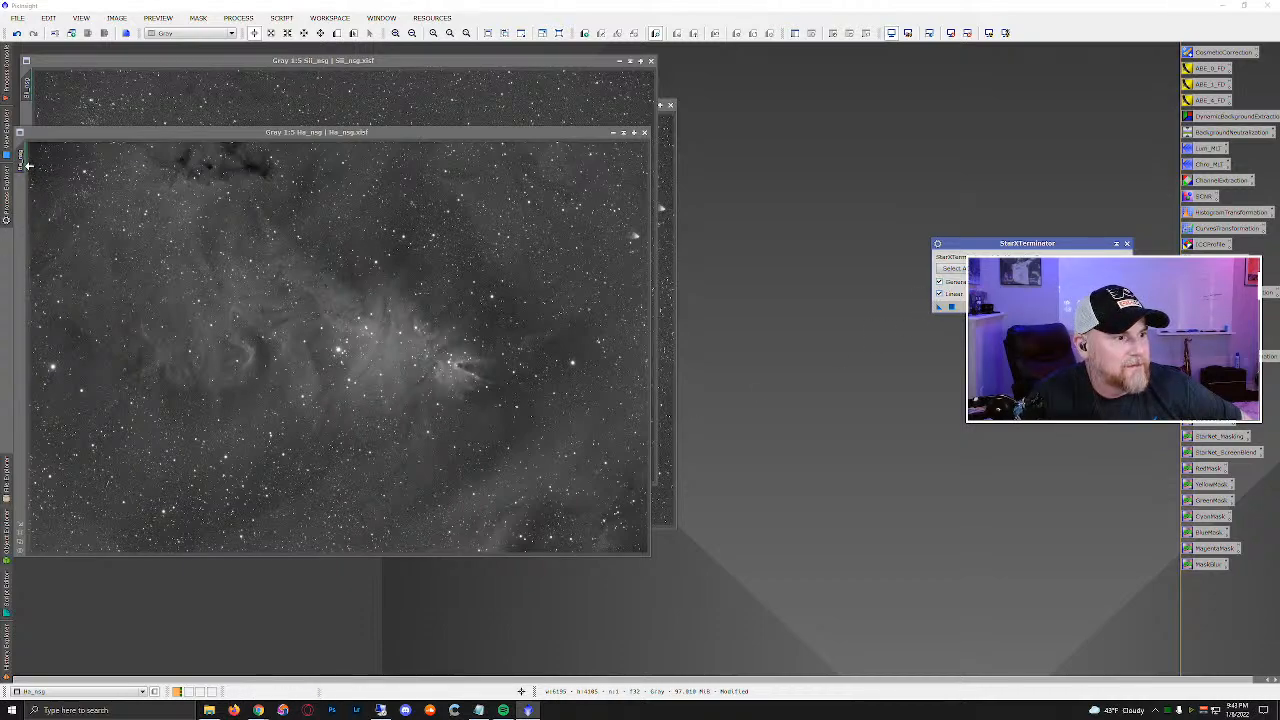
Clone Ha_nsg and Sii_nsg, and park the rolled-up Sii_nsg original in the empty workspace above the moved Sii clone.
{"action": "left_click_drag", "start_coordinate": [21, 162], "coordinate": [58, 192]}
{"action": "left_click_drag", "start_coordinate": [31, 87], "coordinate": [58, 95]}
{"action": "left_click", "coordinate": [619, 62]}
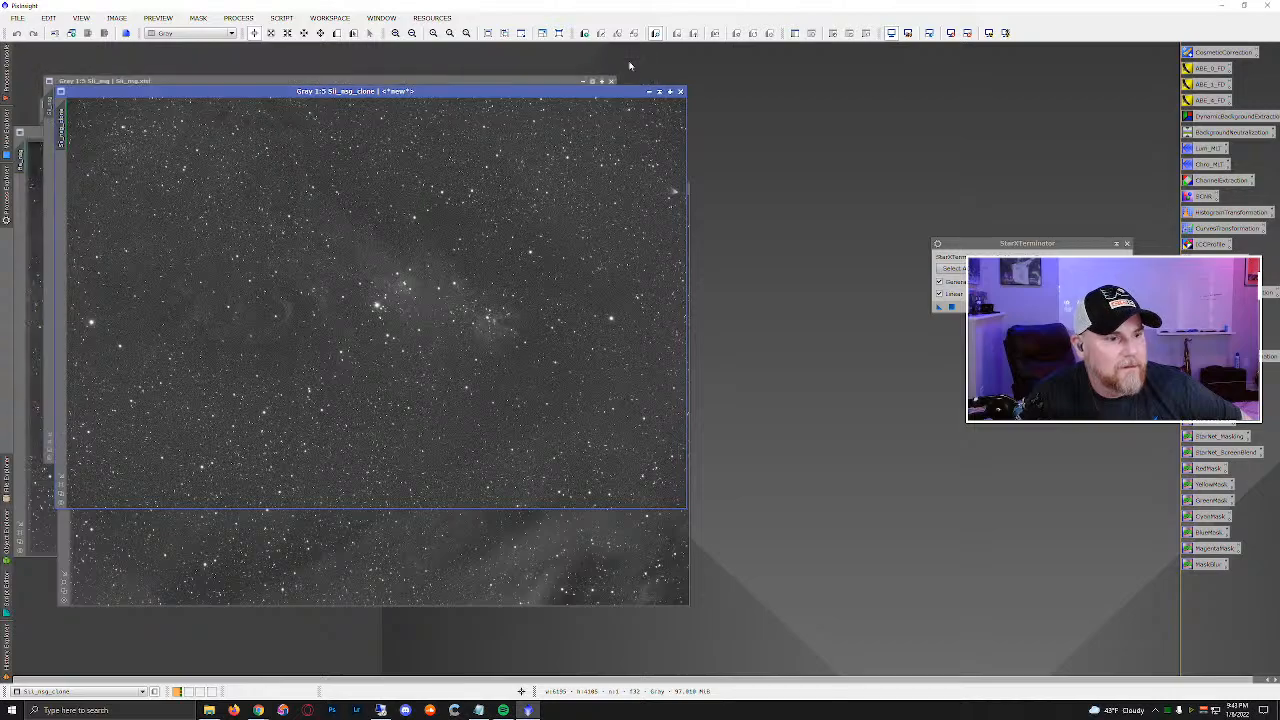
{"action": "left_click_drag", "start_coordinate": [340, 92], "coordinate": [586, 239]}
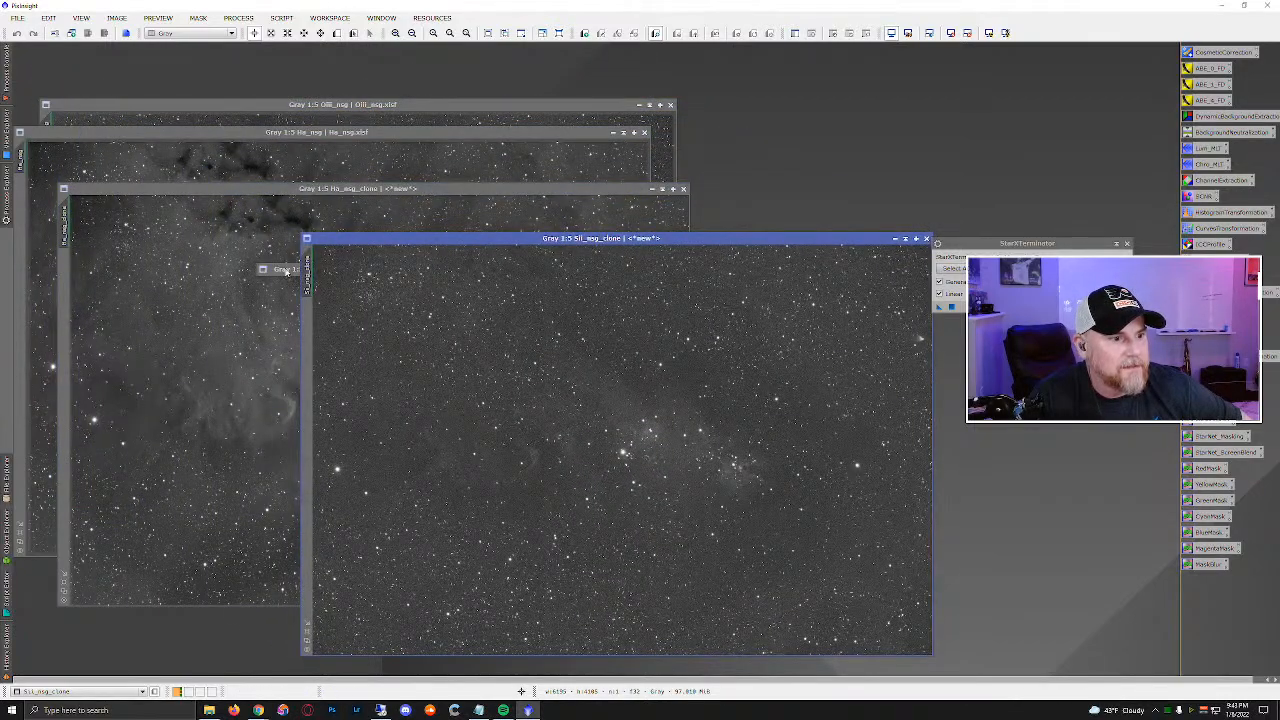
{"action": "left_click_drag", "start_coordinate": [286, 270], "coordinate": [720, 71]}
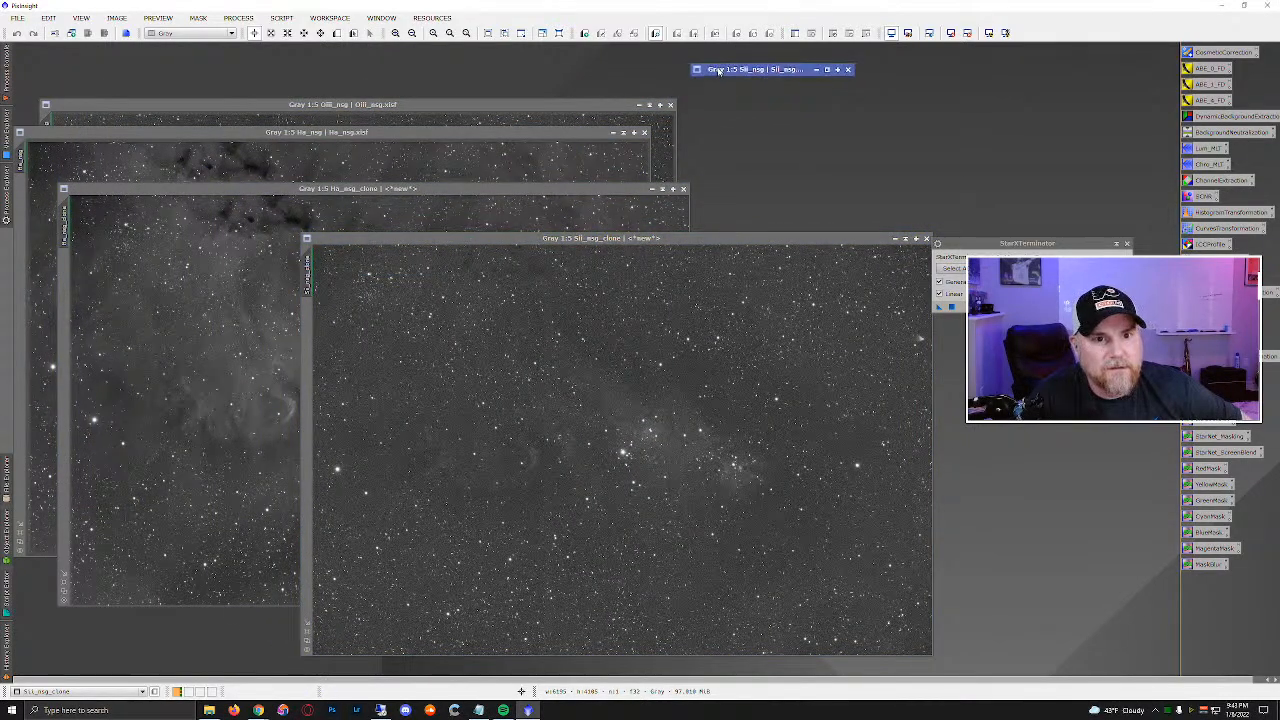
Bring Oiii_nsg to the front and create a clone of it.
{"action": "left_click", "coordinate": [279, 197]}
{"action": "left_click", "coordinate": [212, 110]}
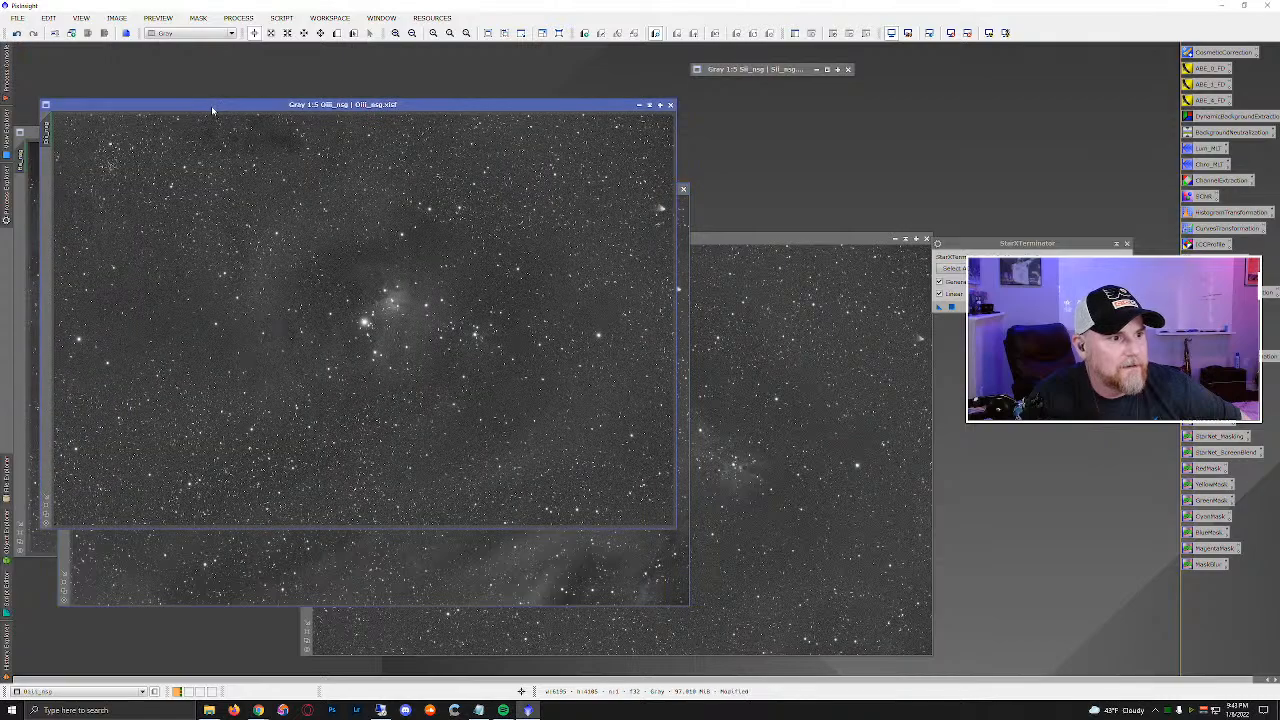
{"action": "left_click_drag", "start_coordinate": [80, 173], "coordinate": [88, 200]}
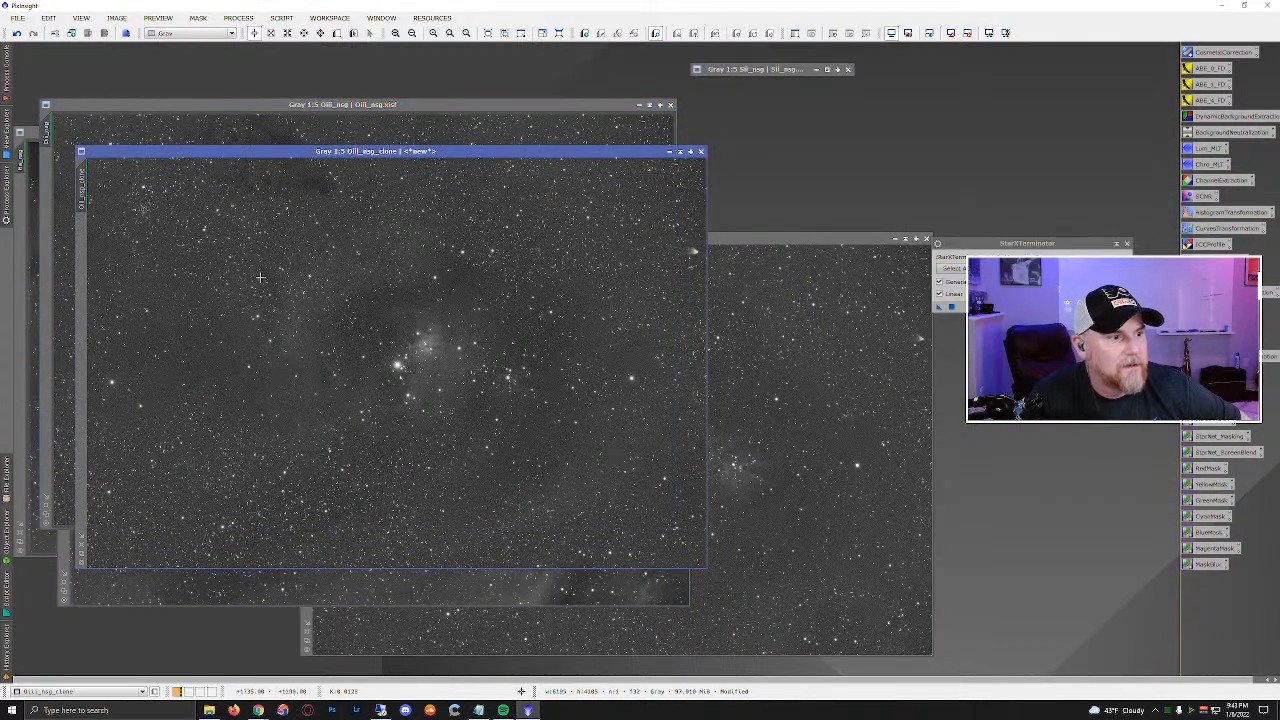
Roll up the Ha_nsg and Oiii_nsg originals and stack them below the rolled-up Sii_nsg window.
{"action": "left_click", "coordinate": [29, 136]}
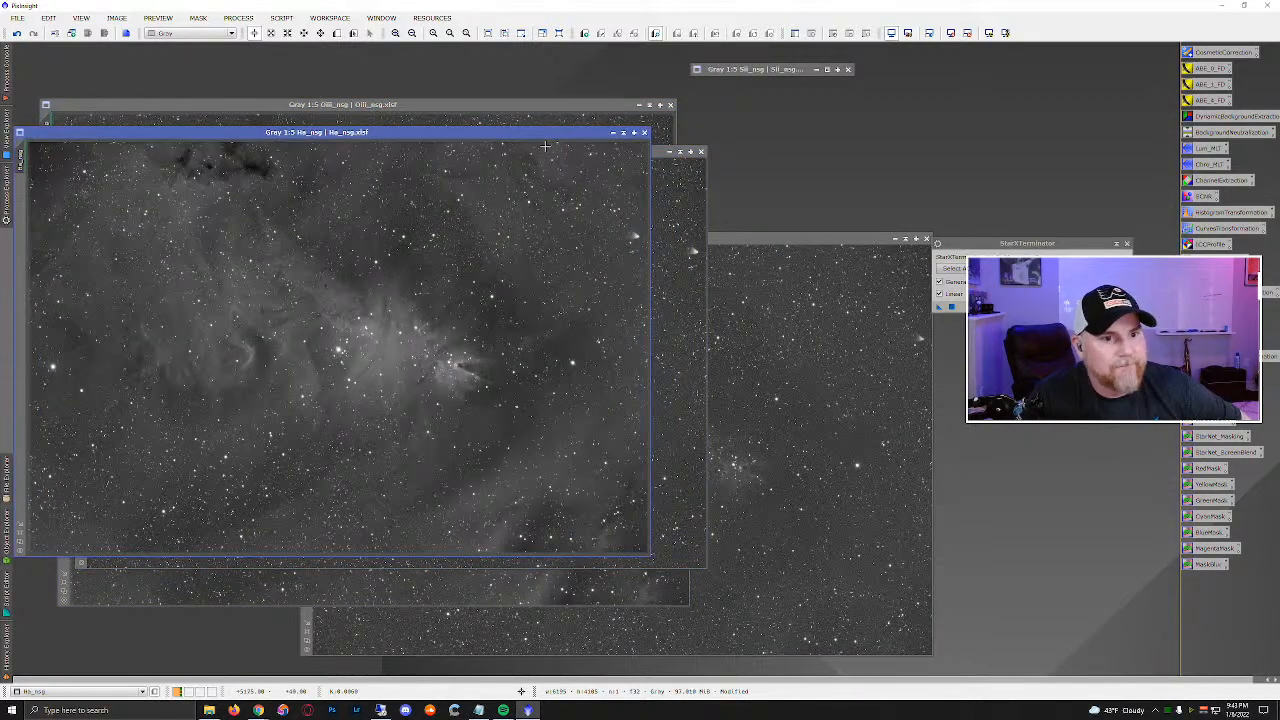
{"action": "left_click", "coordinate": [623, 132]}
{"action": "left_click_drag", "start_coordinate": [349, 337], "coordinate": [790, 86]}
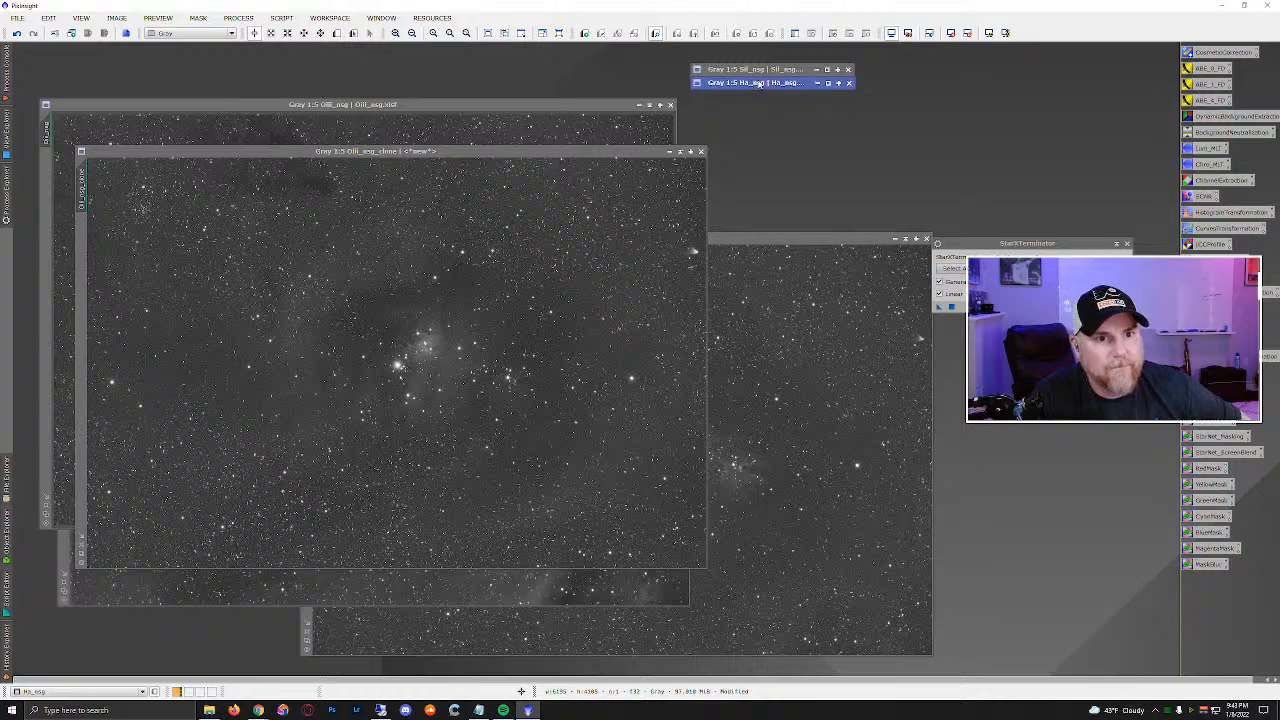
{"action": "left_click", "coordinate": [428, 105]}
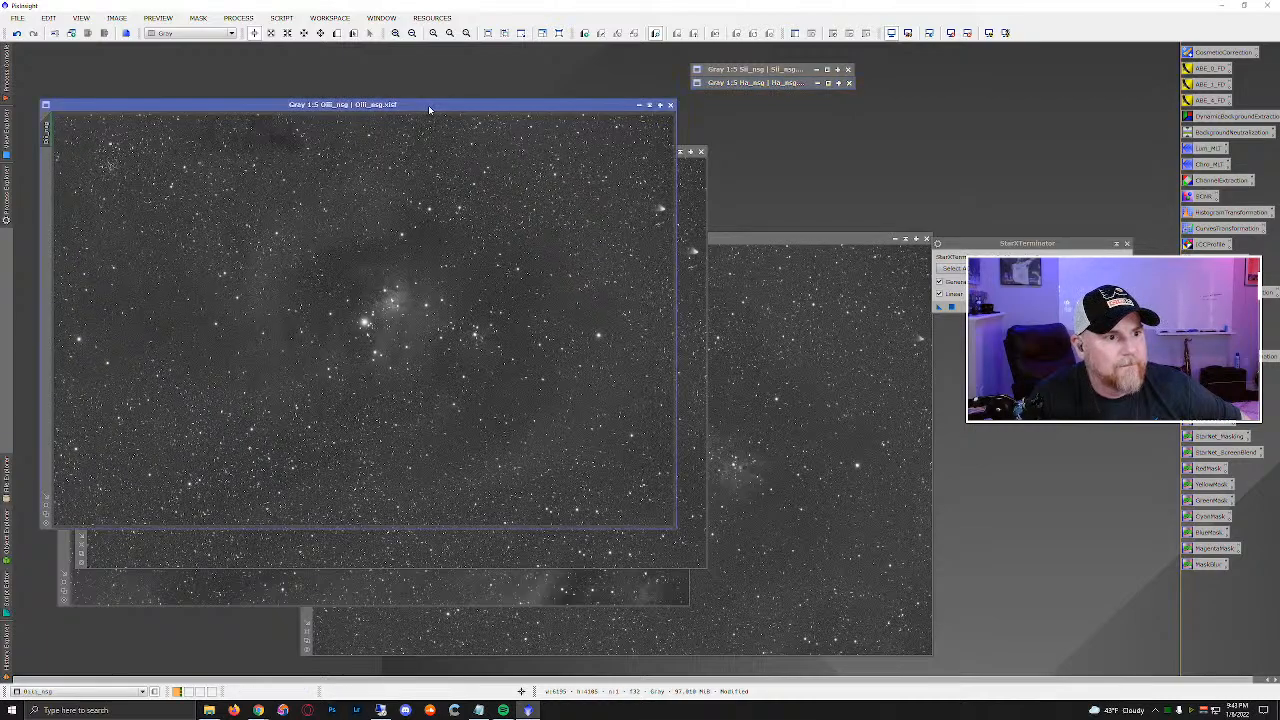
{"action": "left_click", "coordinate": [649, 105]}
{"action": "mouse_move", "coordinate": [355, 312]}
{"action": "left_mouse_down"}
{"action": "mouse_move", "coordinate": [777, 129]}
{"action": "mouse_move", "coordinate": [785, 103]}
{"action": "mouse_move", "coordinate": [765, 102]}
{"action": "left_mouse_up"}
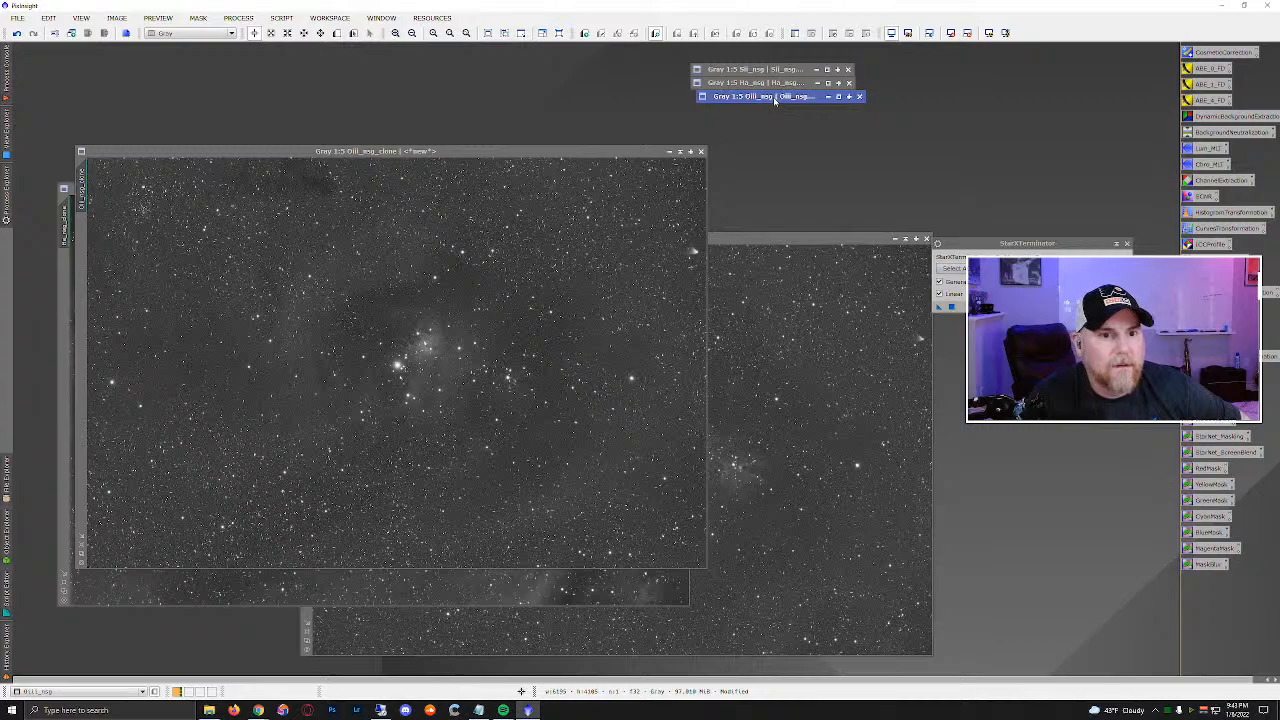
Move the Oiii_nsg and Sii_nsg clones clear of the StarXTerminator dialog and run star removal on Sii_nsg_clone.
{"action": "left_click", "coordinate": [441, 152]}
{"action": "left_click_drag", "start_coordinate": [441, 152], "coordinate": [409, 110]}
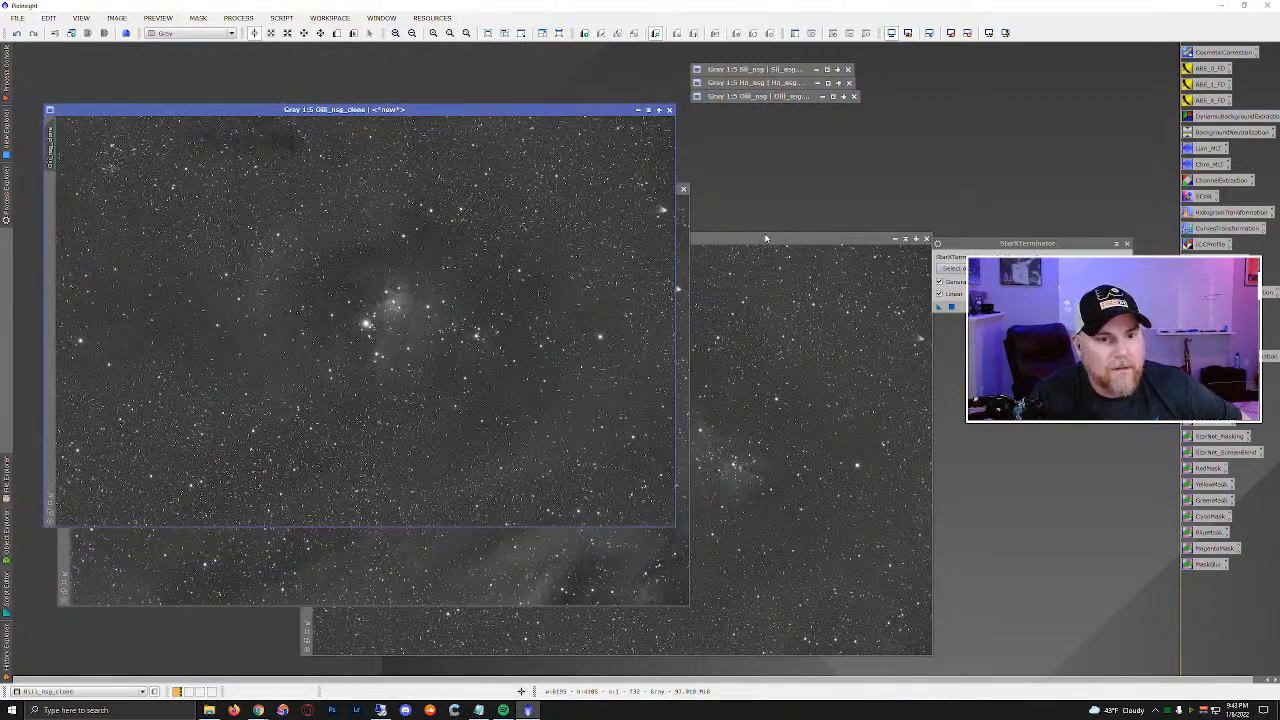
{"action": "left_click_drag", "start_coordinate": [766, 238], "coordinate": [506, 170]}
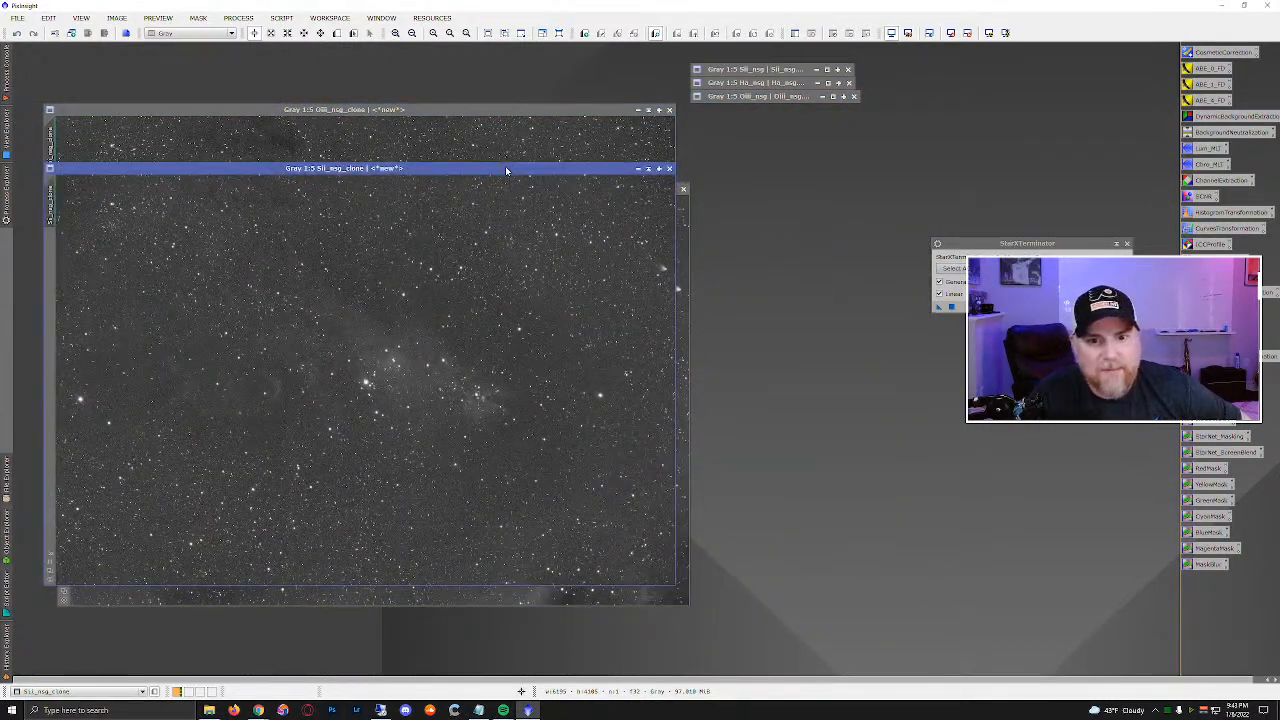
{"action": "left_click", "coordinate": [938, 308]}
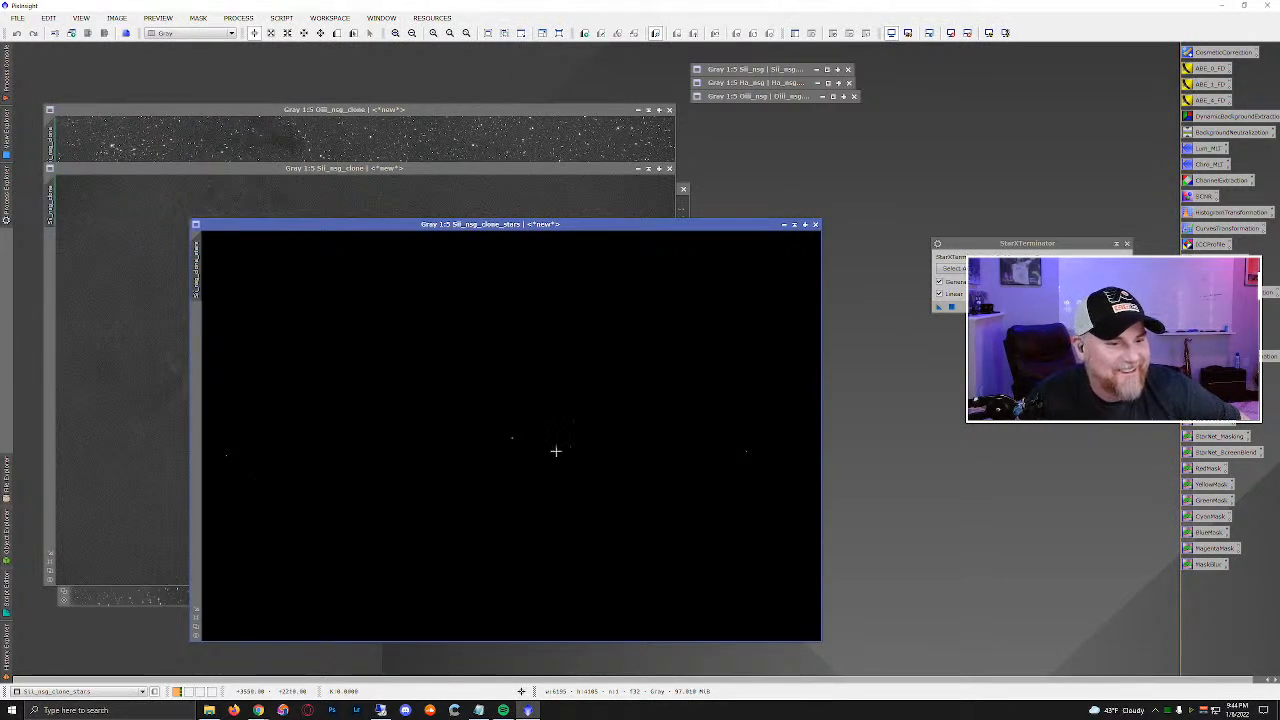
Close the starless Sii_nsg_clone without saving and move its extracted stars image away from the remaining clones.
{"action": "left_click", "coordinate": [669, 168]}
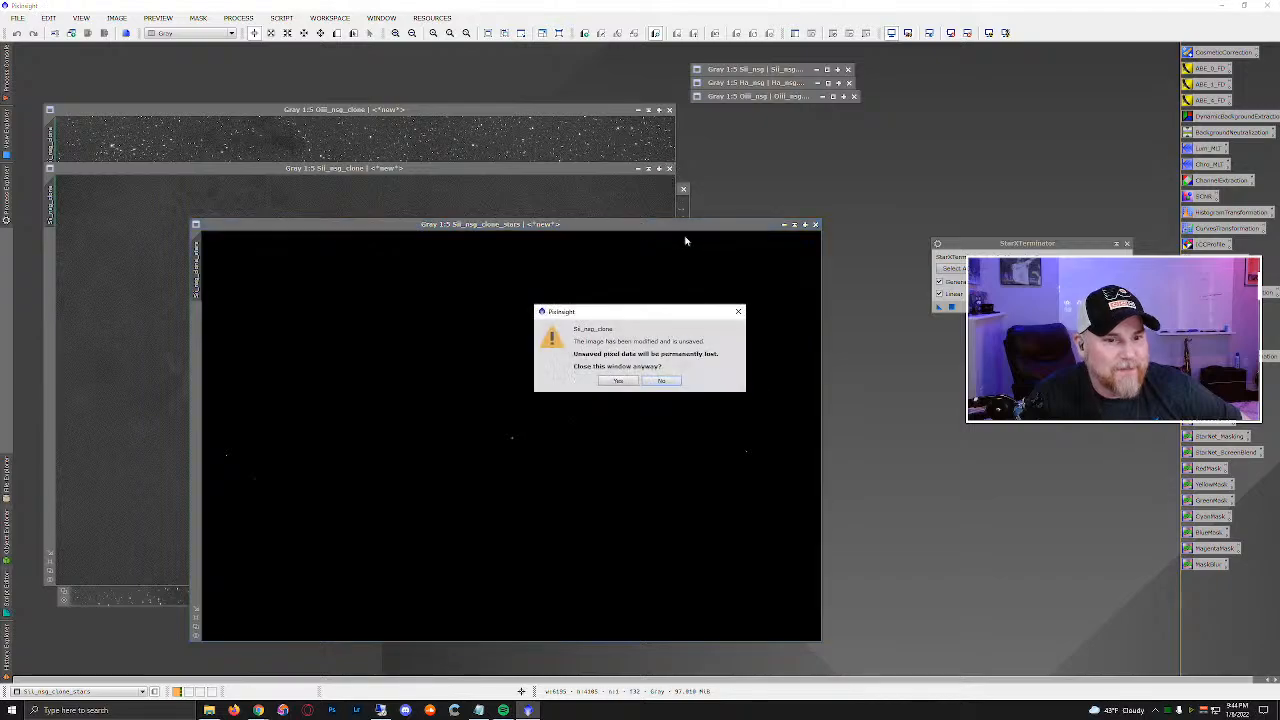
{"action": "left_click", "coordinate": [618, 381]}
{"action": "left_click_drag", "start_coordinate": [557, 223], "coordinate": [731, 231]}
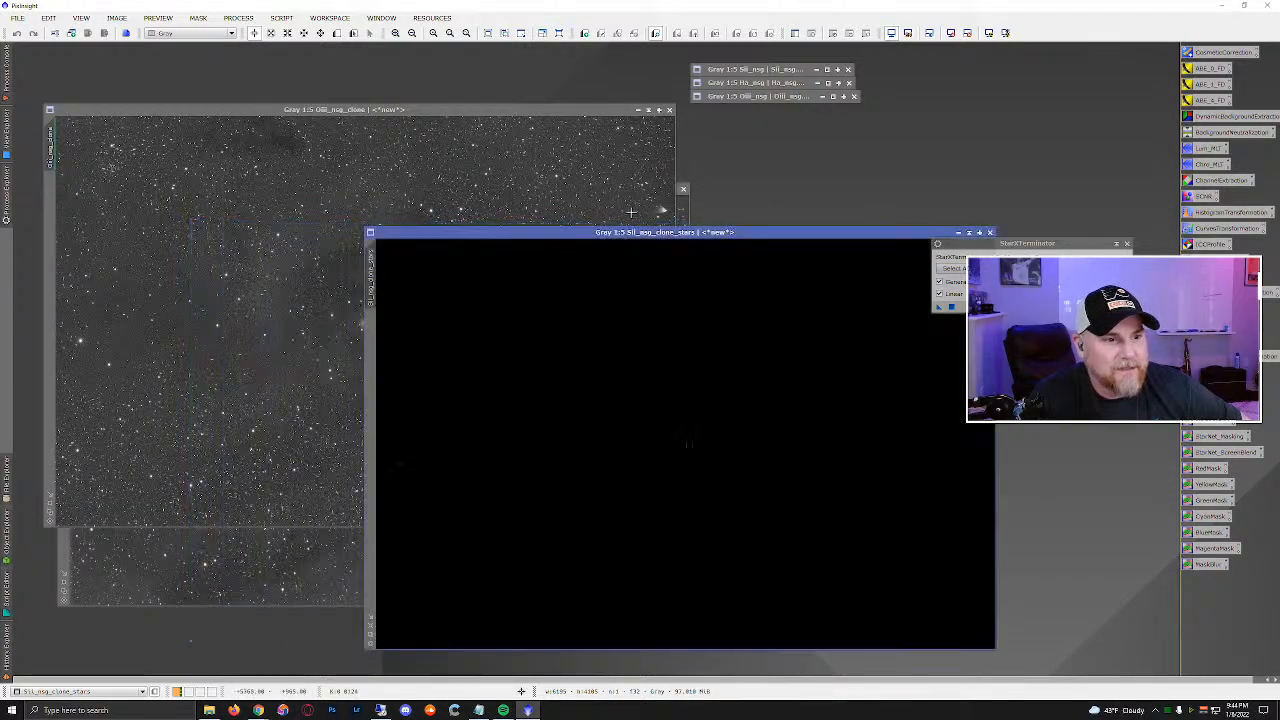
Extract the stars from Oiii_nsg_clone with StarXTerminator, keeping only the stars image and discarding the starless clone.
{"action": "left_click", "coordinate": [425, 112]}
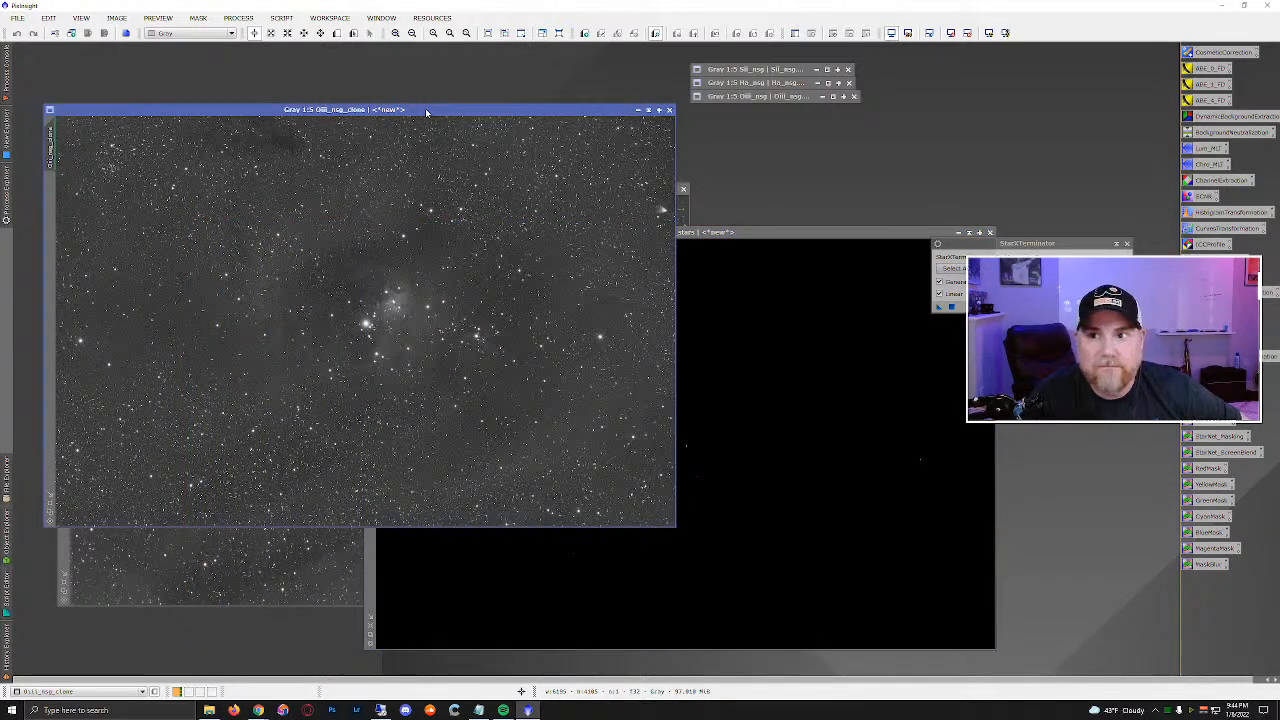
{"action": "left_click", "coordinate": [950, 307]}
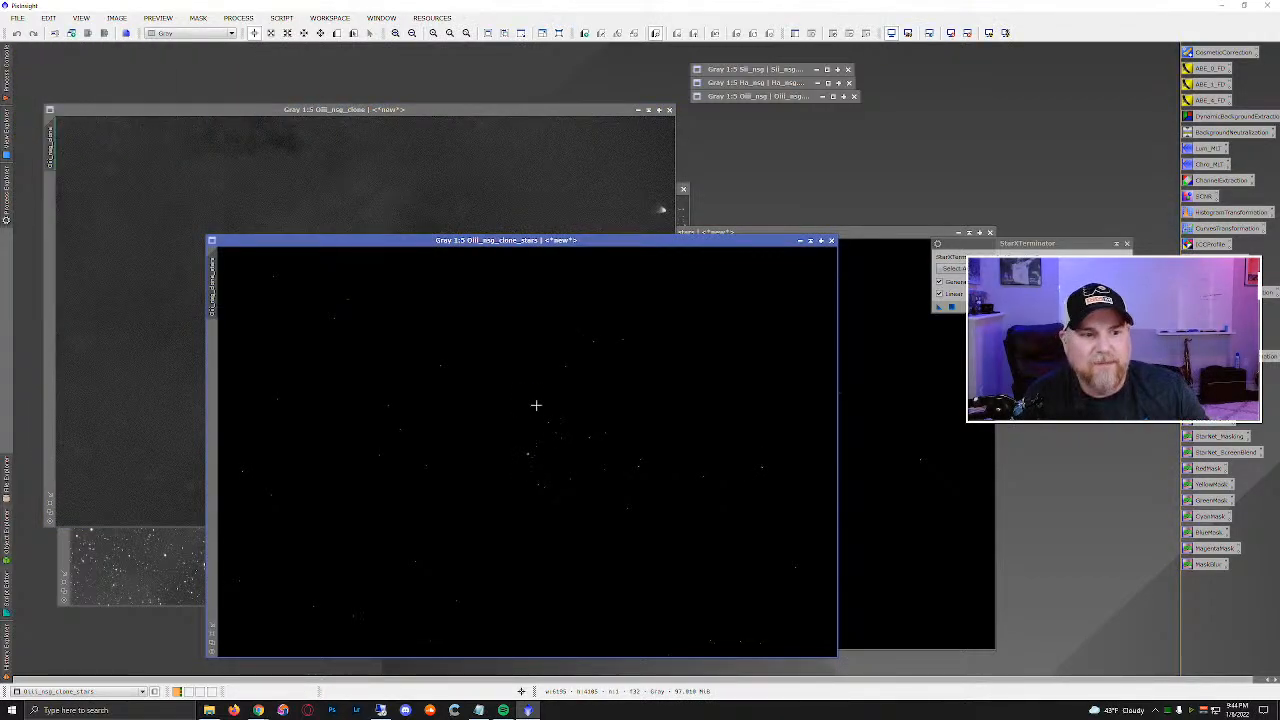
{"action": "left_click", "coordinate": [669, 110]}
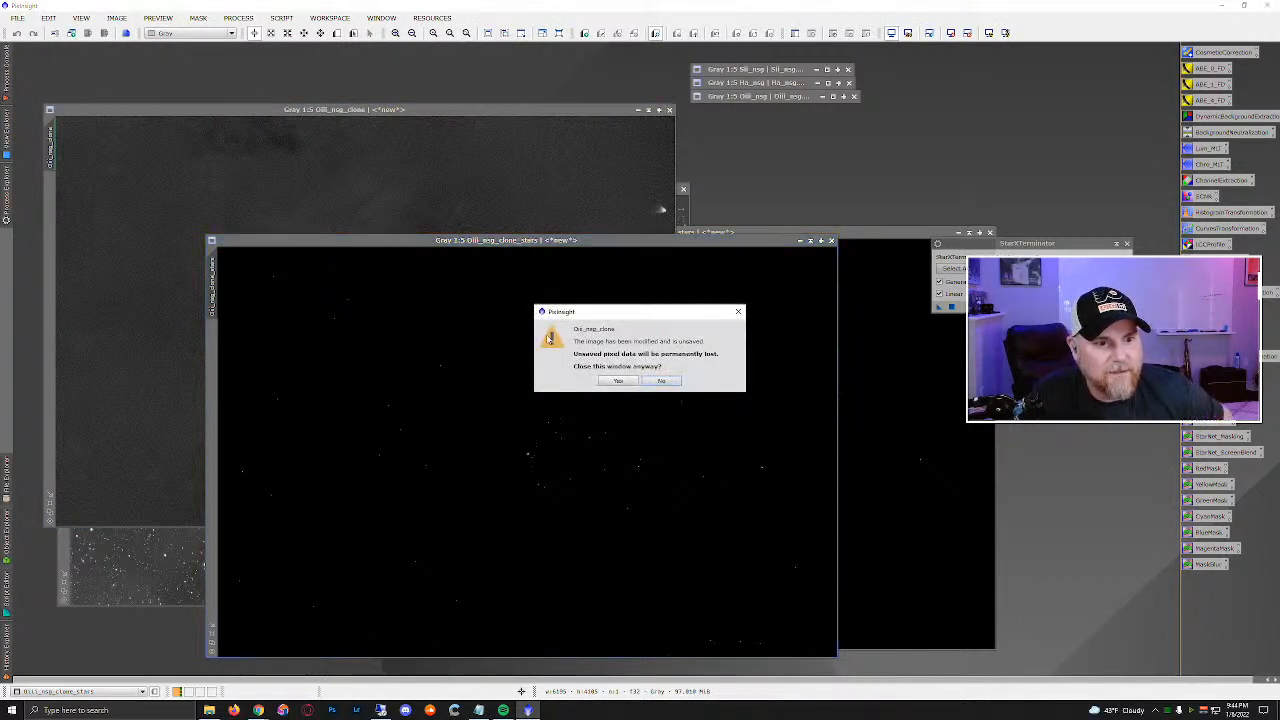
{"action": "left_click", "coordinate": [612, 381]}
Run StarXTerminator on Ha_nsg_clone and close the starless clone without saving, keeping its stars image.
{"action": "left_click", "coordinate": [432, 197]}
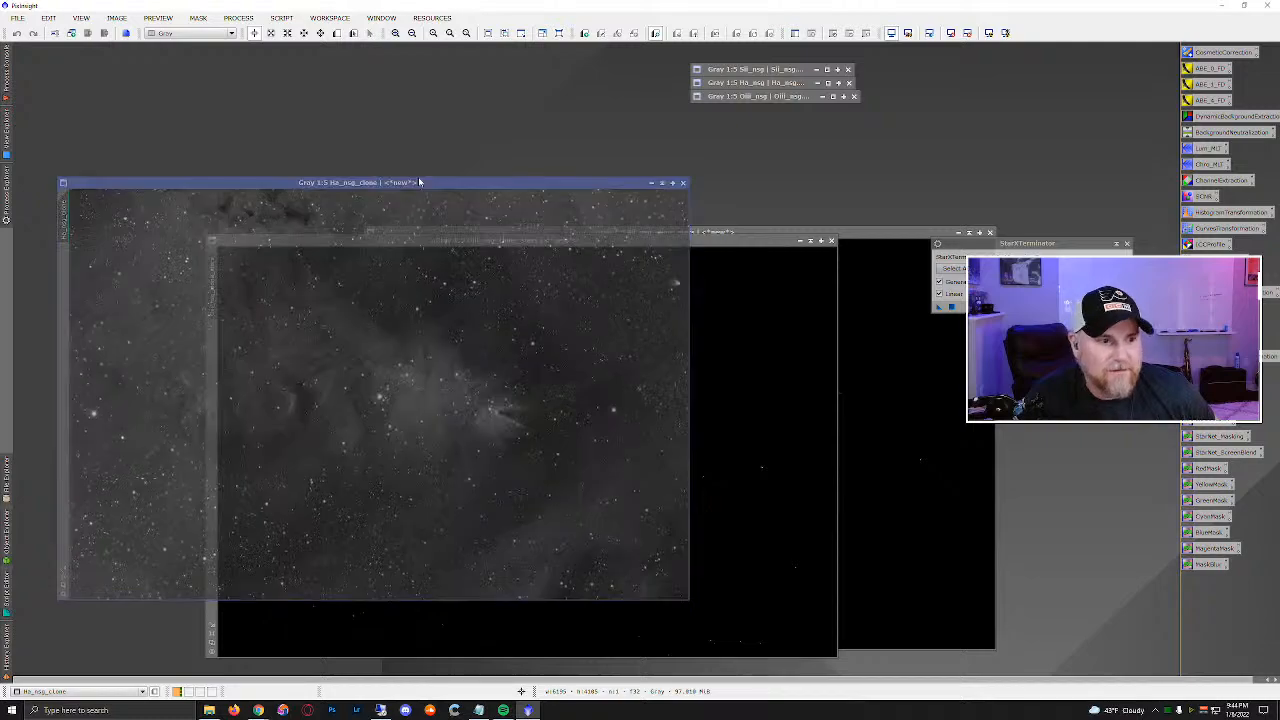
{"action": "left_click", "coordinate": [931, 308]}
{"action": "left_click_drag", "start_coordinate": [931, 308], "coordinate": [370, 298]}
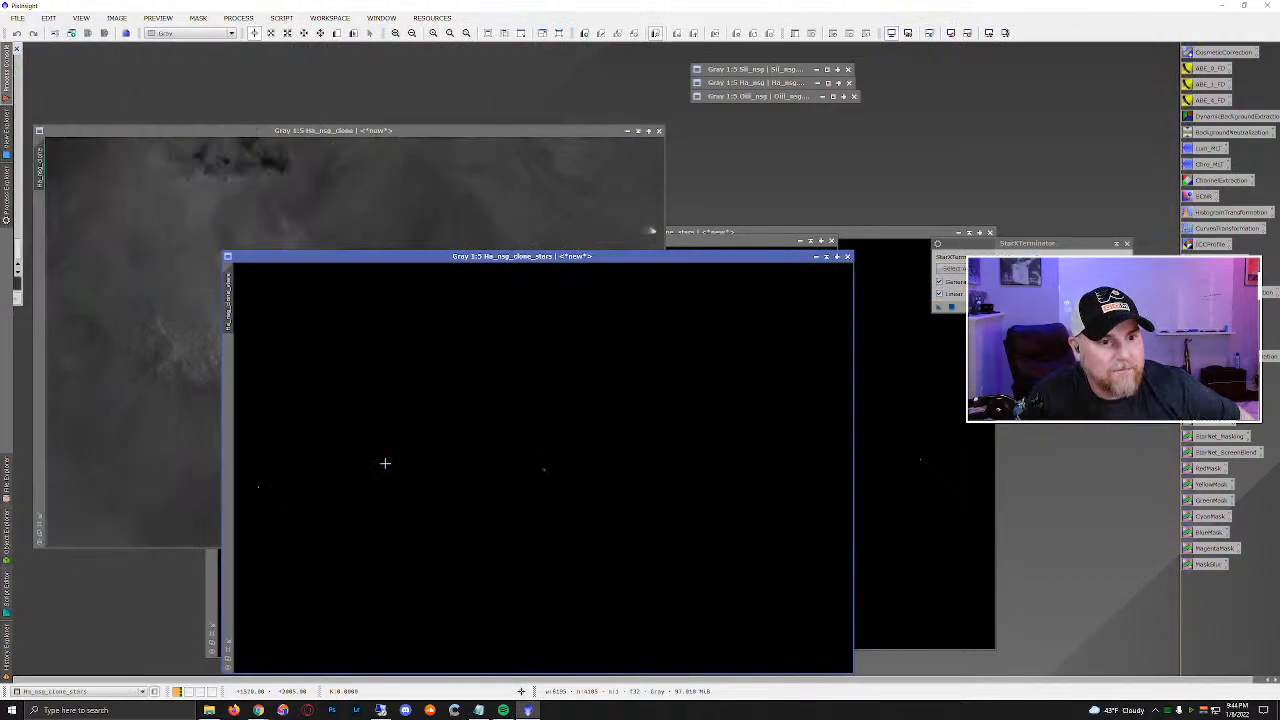
{"action": "left_click", "coordinate": [583, 131]}
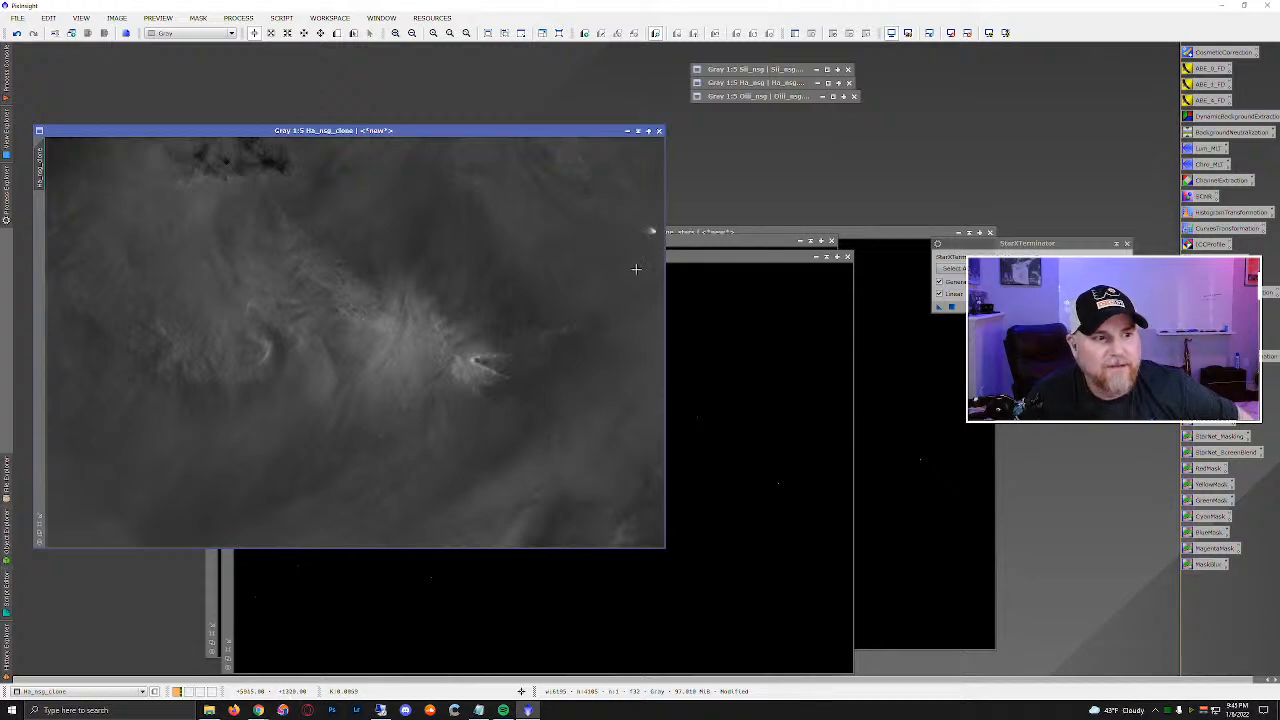
{"action": "left_click", "coordinate": [660, 133]}
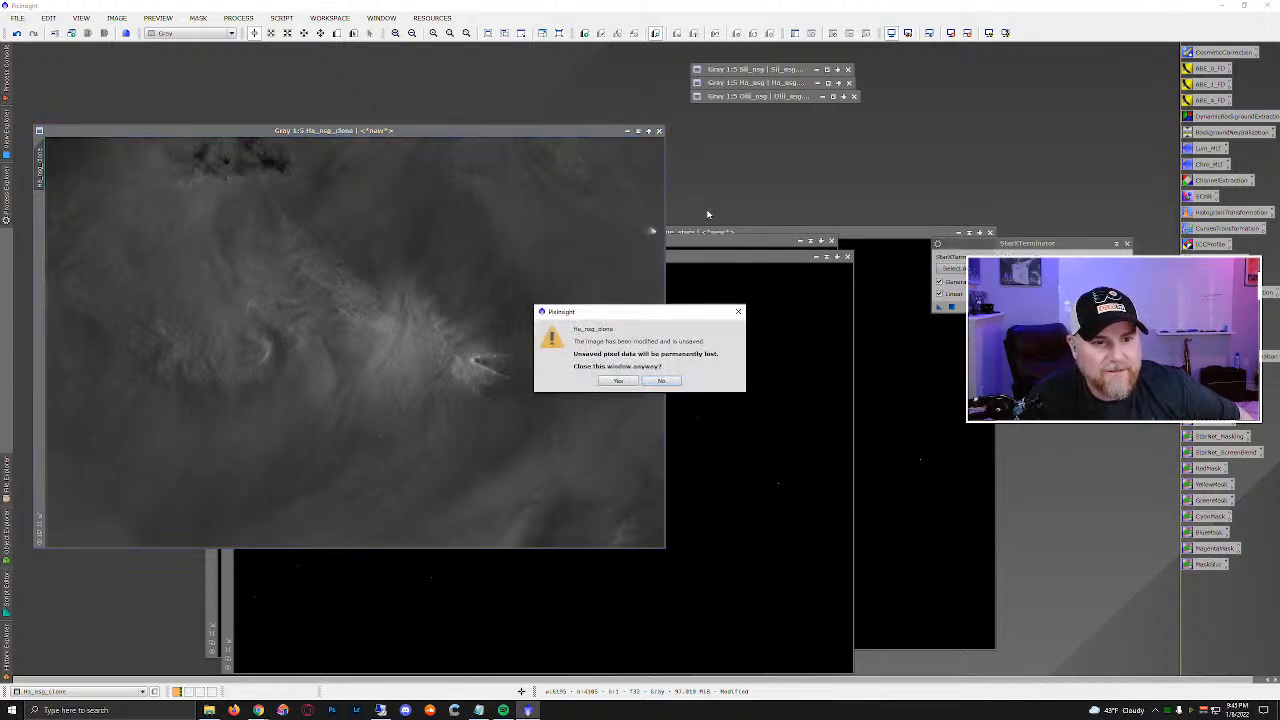
{"action": "left_click", "coordinate": [622, 384]}
Cascade the Ha, Oiii and Sii stars images so that all three title bars stay accessible.
{"action": "left_click_drag", "start_coordinate": [660, 257], "coordinate": [488, 110]}
{"action": "left_click_drag", "start_coordinate": [759, 242], "coordinate": [604, 183]}
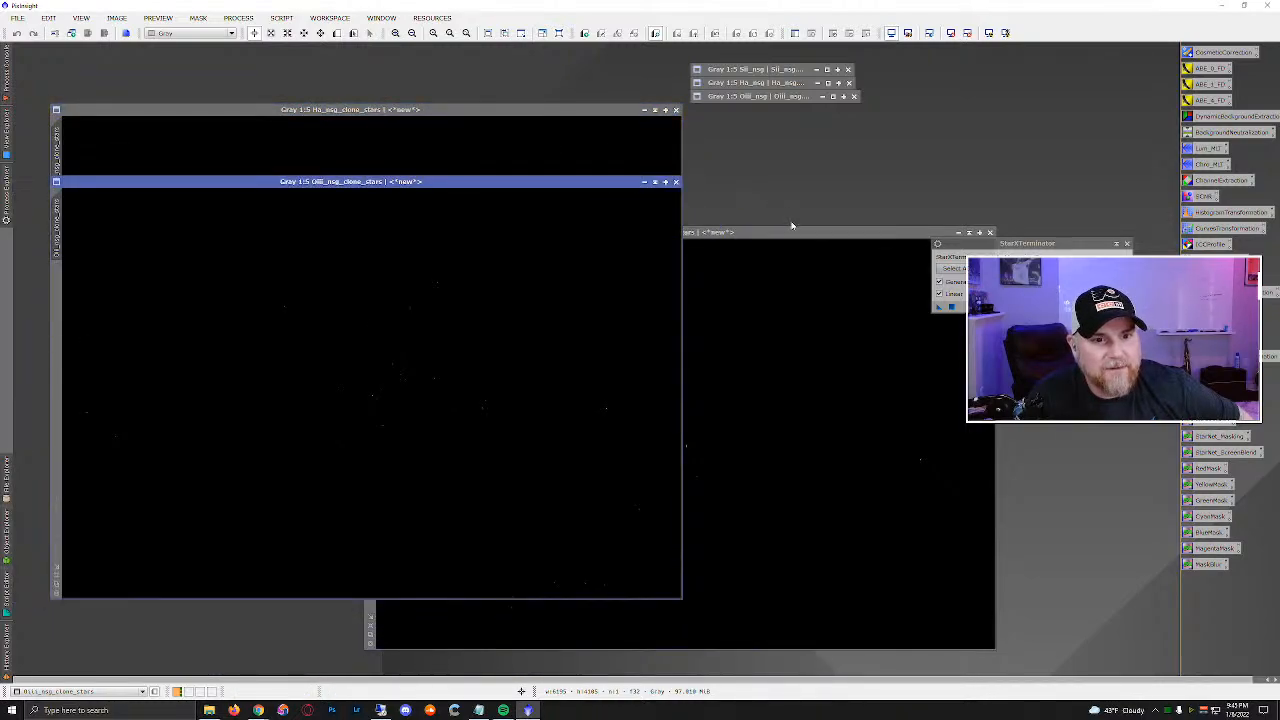
{"action": "left_click_drag", "start_coordinate": [757, 234], "coordinate": [523, 232]}
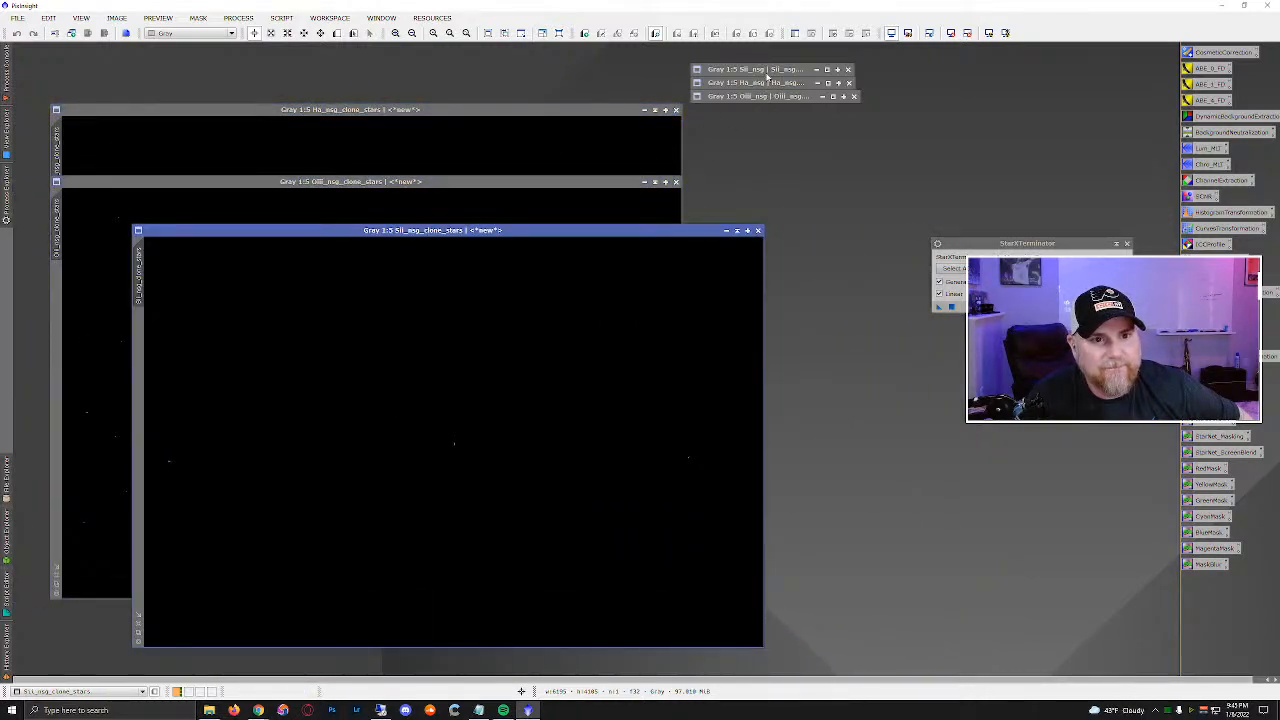
Unroll the original Oiii_nsg image, place it over the stars images and launch the EZ Decon script on it.
{"action": "double_click", "coordinate": [766, 96]}
{"action": "left_click_drag", "start_coordinate": [457, 112], "coordinate": [453, 156]}
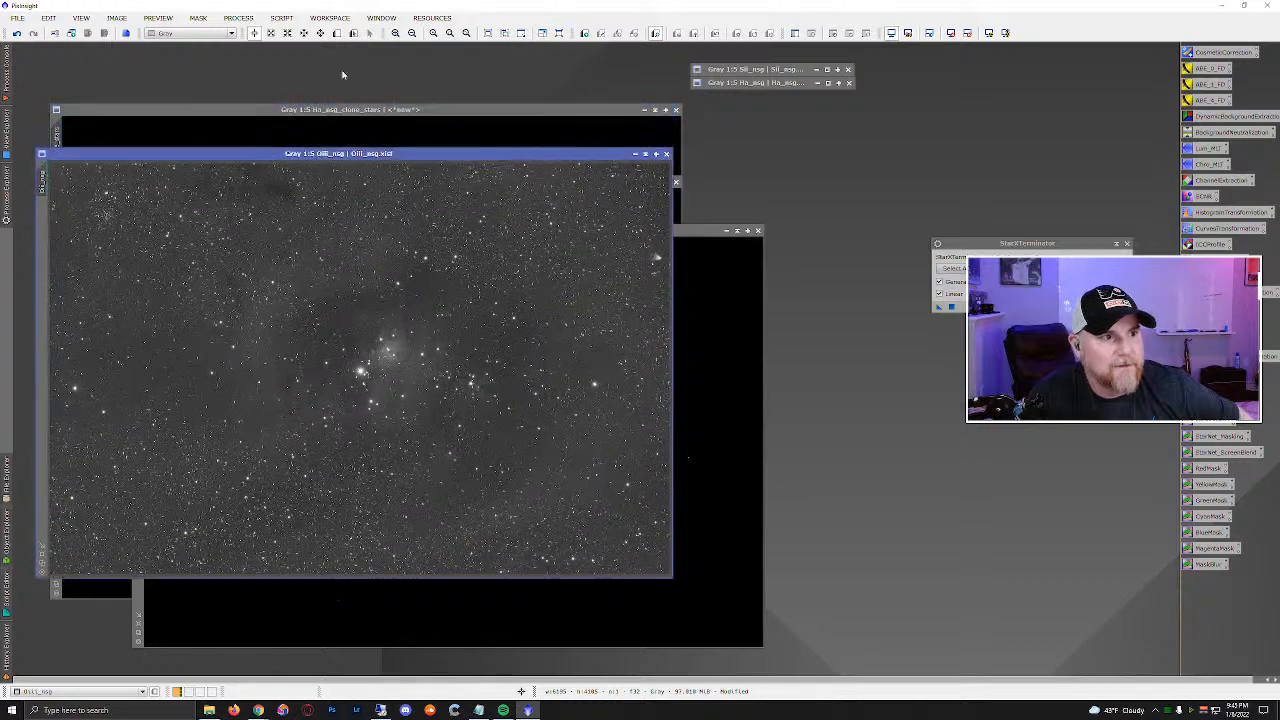
{"action": "left_click", "coordinate": [238, 18]}
{"action": "mouse_move", "coordinate": [269, 56]}
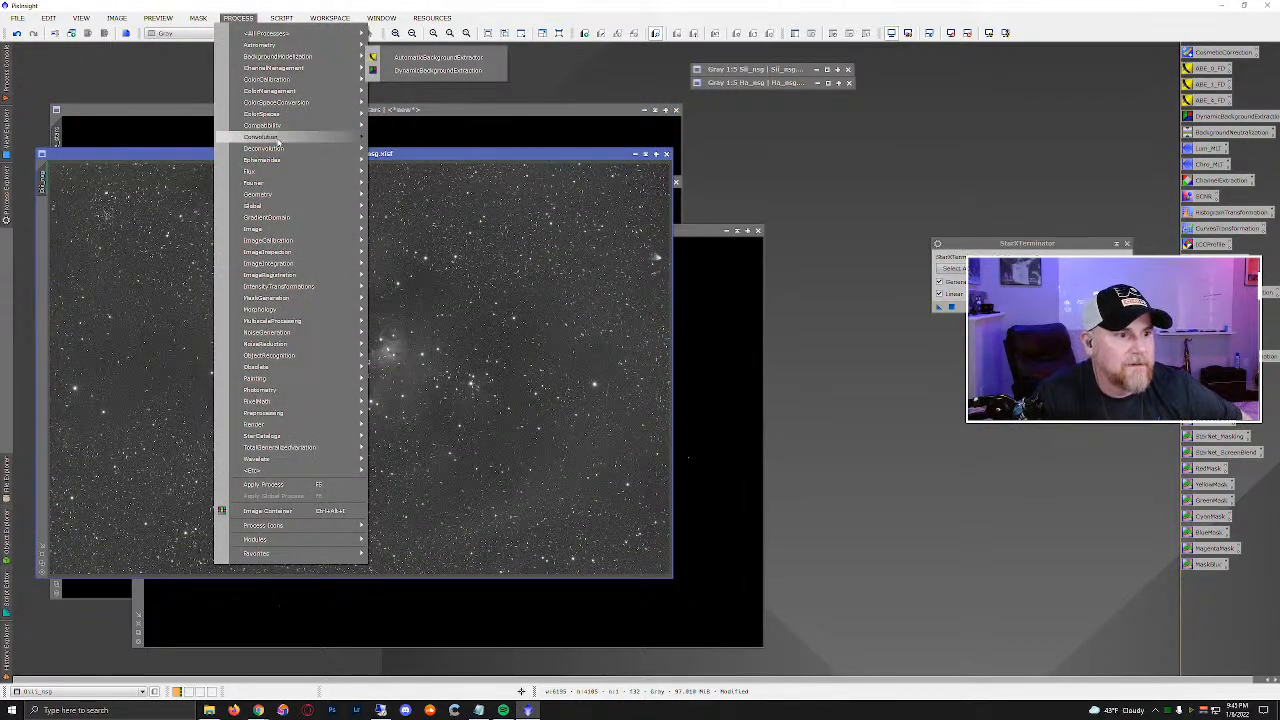
{"action": "mouse_move", "coordinate": [281, 18]}
{"action": "mouse_move", "coordinate": [287, 84]}
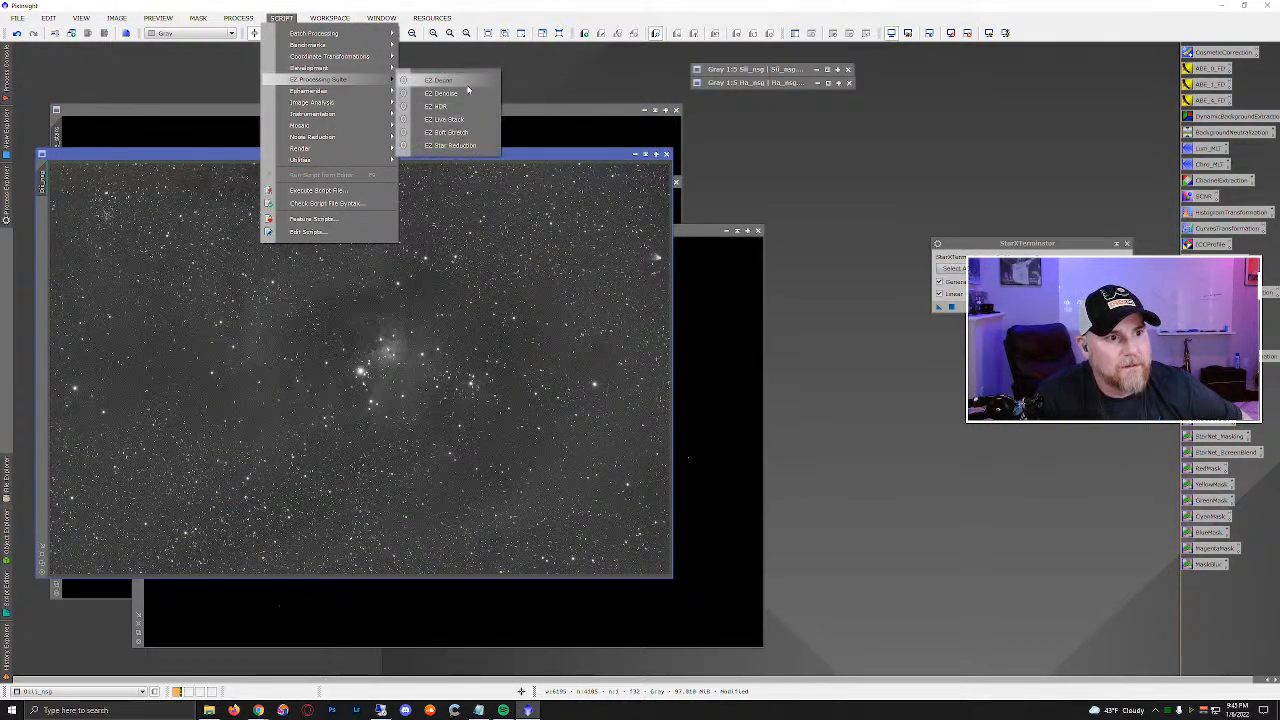
{"action": "left_click", "coordinate": [451, 80]}
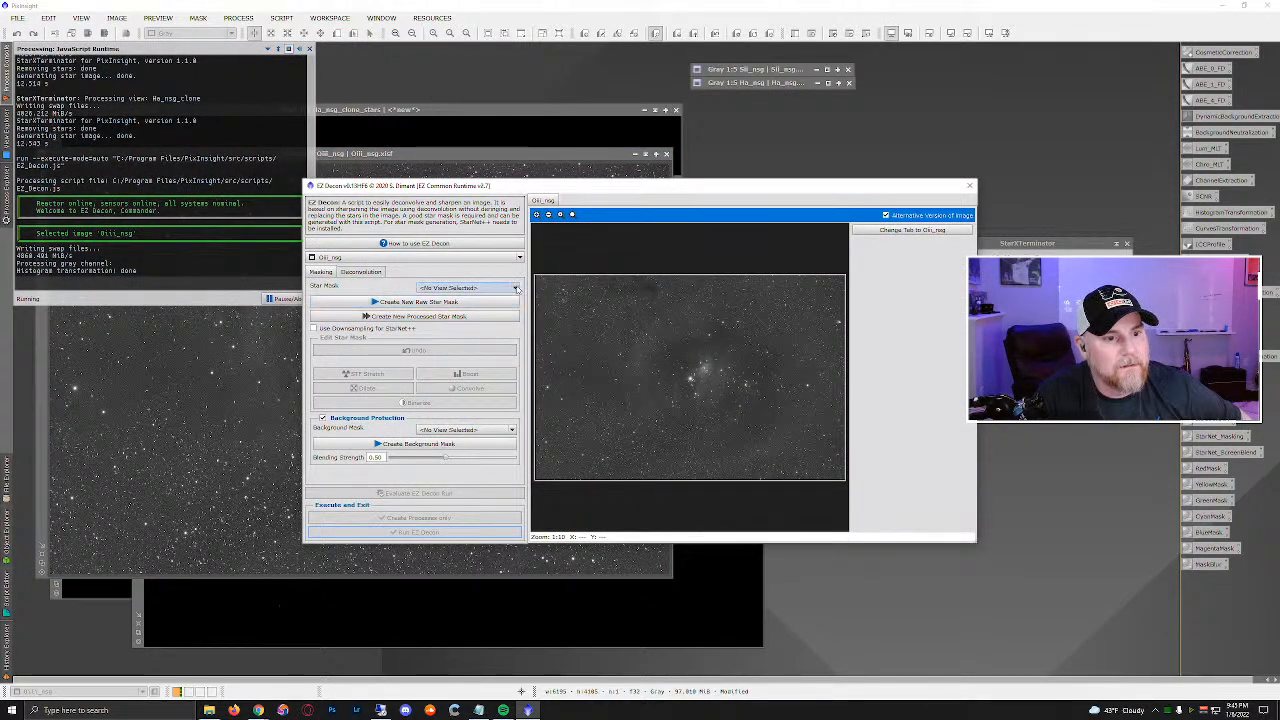
Use Oiii_nsg_clone_stars as the star mask with an STF stretch, and create a background mask for Oiii_nsg.
{"action": "left_click", "coordinate": [515, 288]}
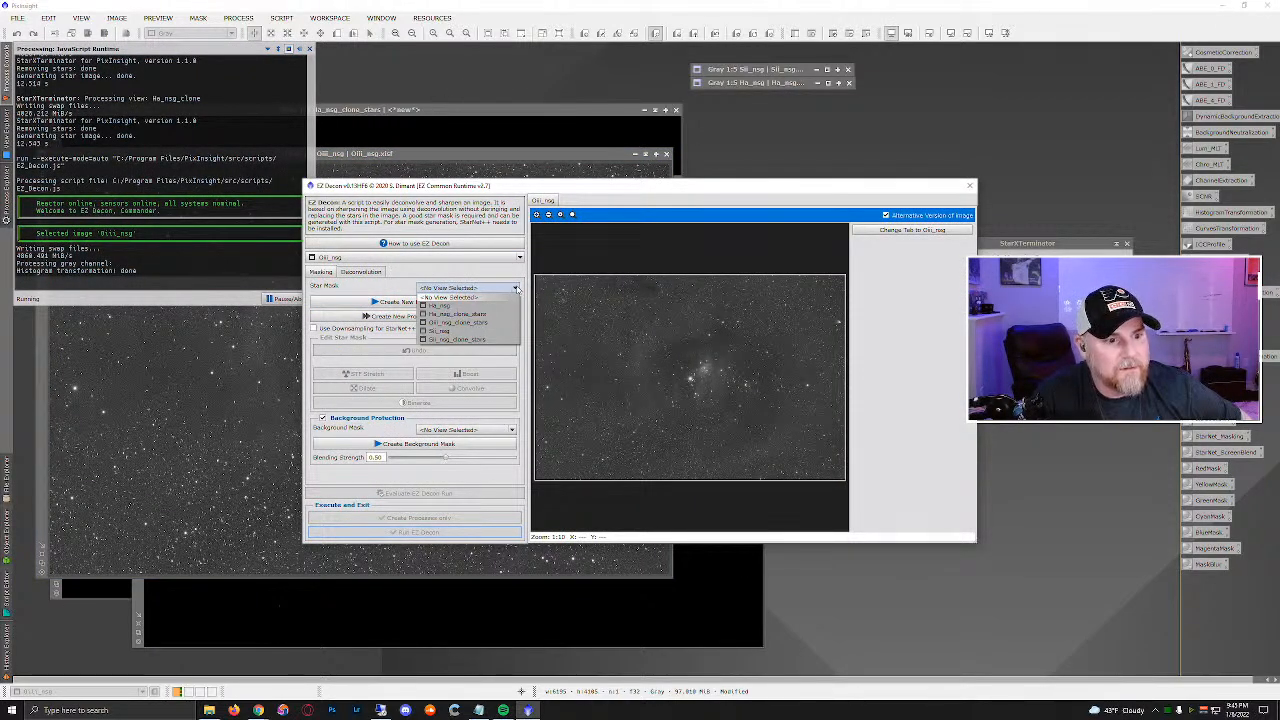
{"action": "left_click", "coordinate": [458, 322]}
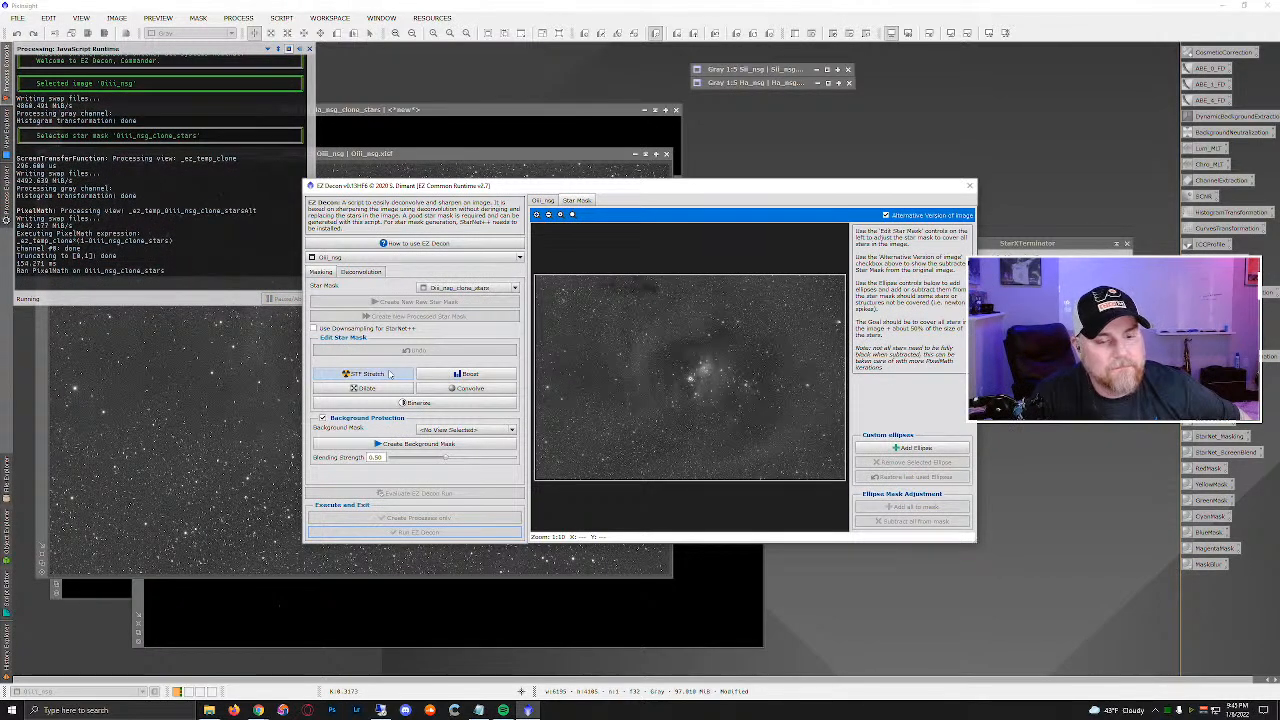
{"action": "left_click", "coordinate": [390, 374]}
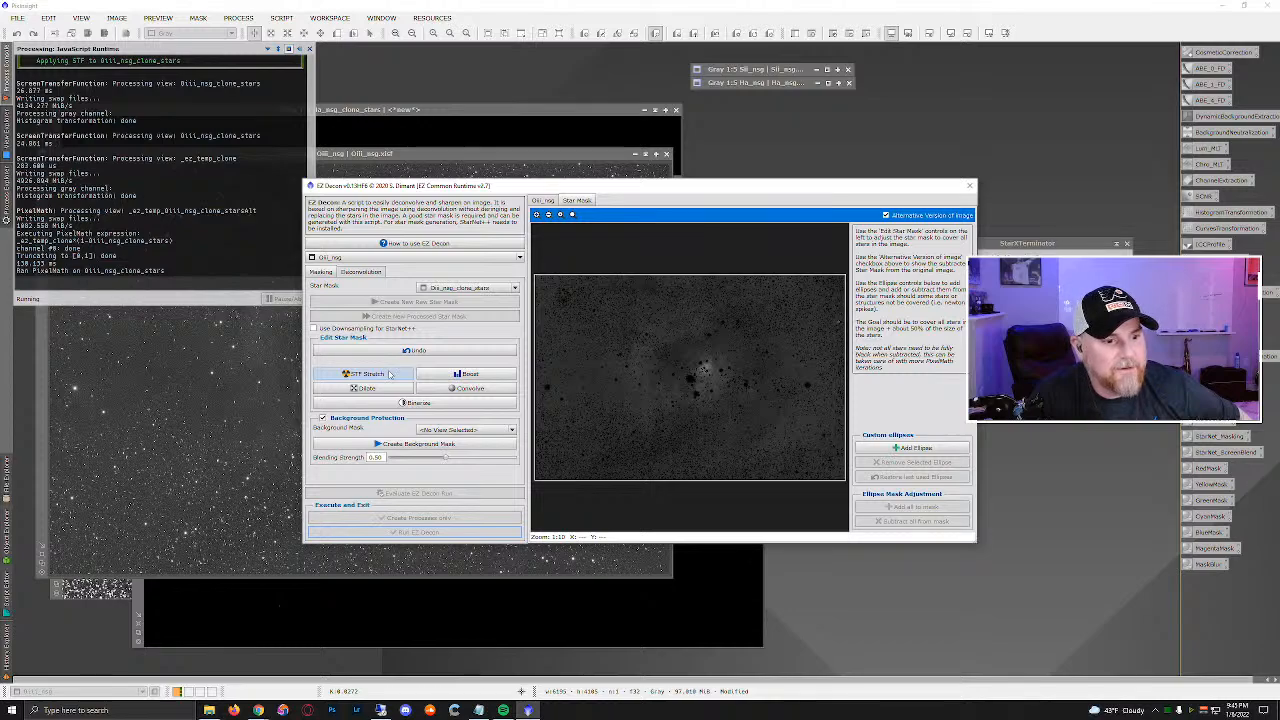
{"action": "left_click", "coordinate": [450, 445]}
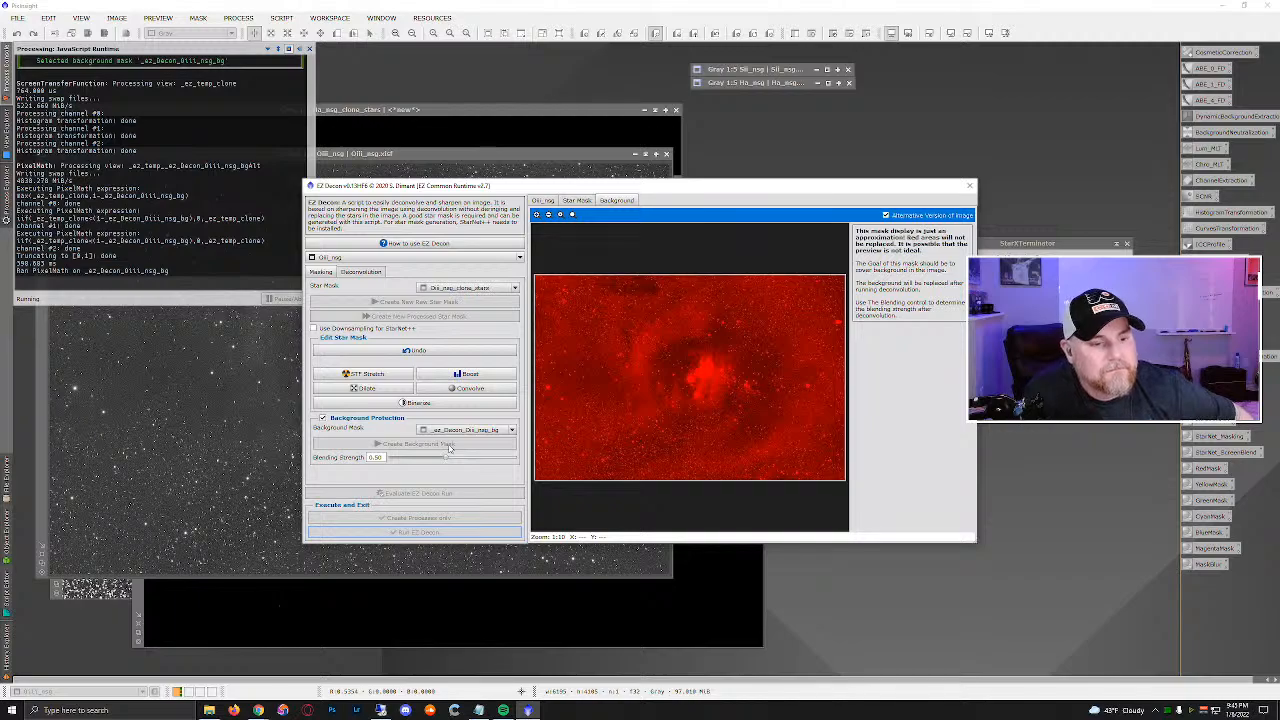
Generate a PSF for Oiii_nsg in the deconvolution settings and move the EZ Decon dialog into clear view.
{"action": "left_click", "coordinate": [358, 272]}
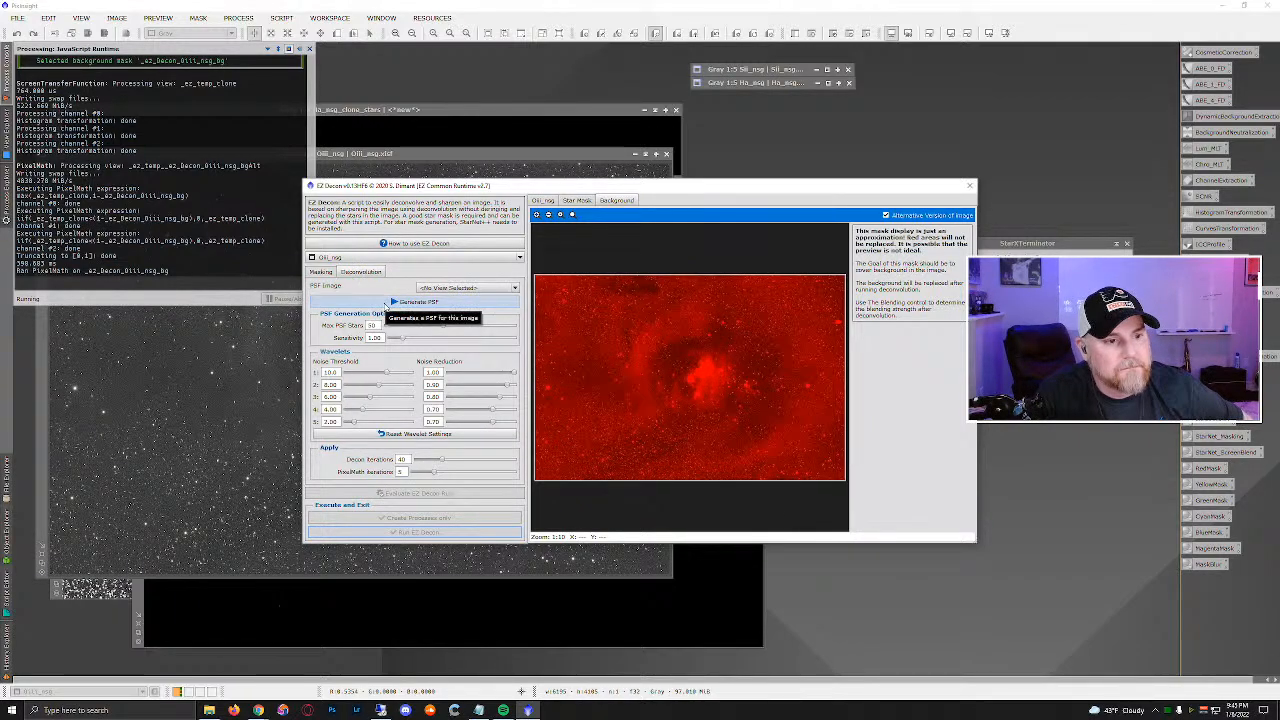
{"action": "left_click", "coordinate": [402, 305]}
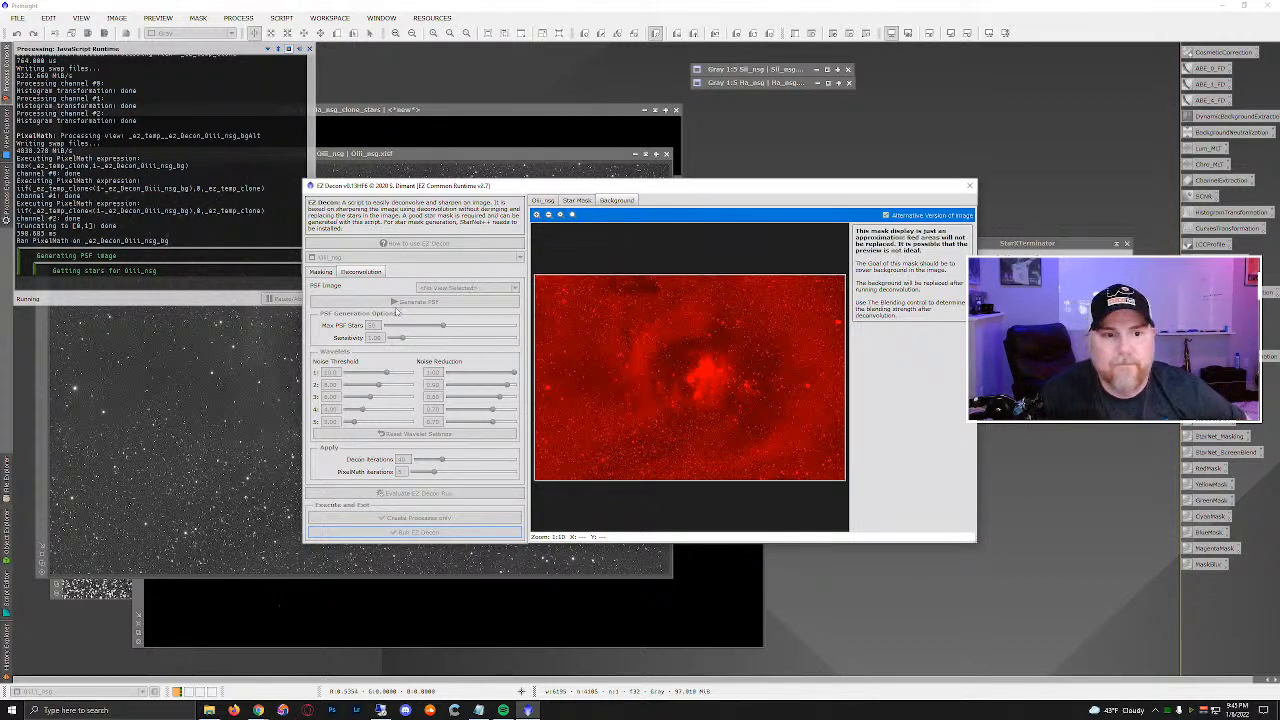
{"action": "left_click_drag", "start_coordinate": [636, 188], "coordinate": [455, 193]}
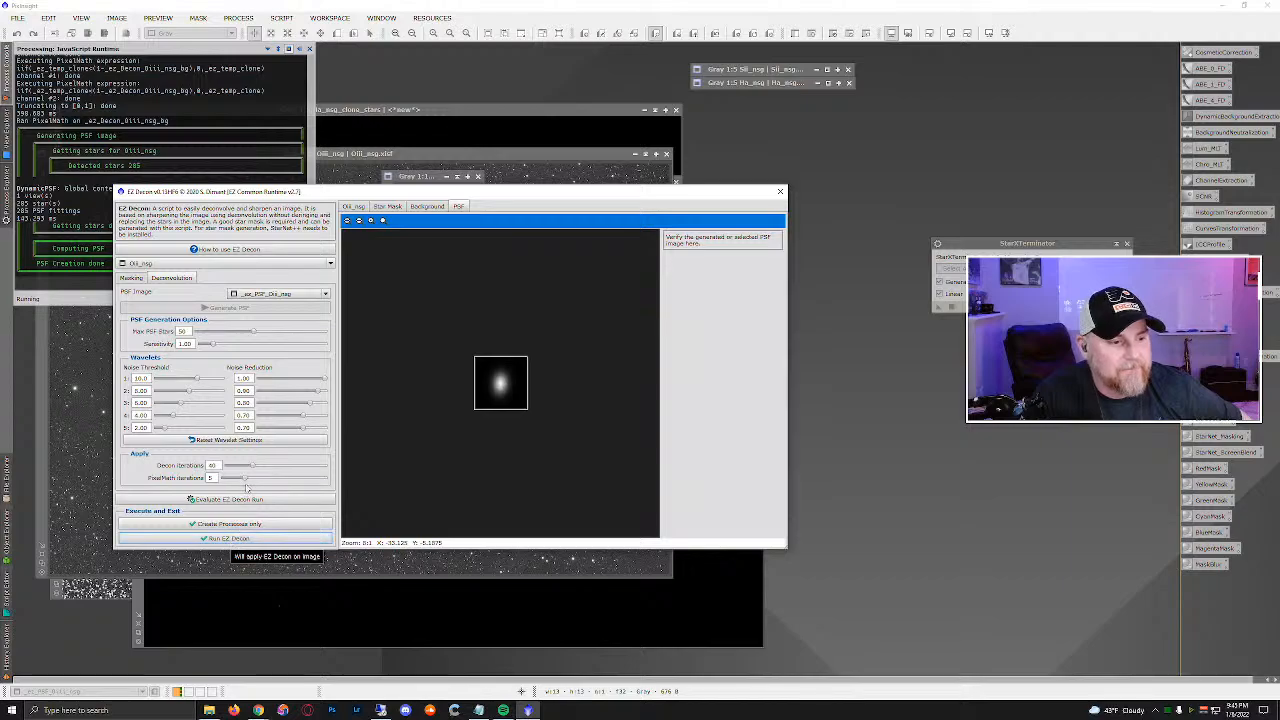
Evaluate a trial EZ Decon run with about 15 decon iterations and examine the enlarged preview around the bright nebula core.
{"action": "left_click_drag", "start_coordinate": [255, 467], "coordinate": [237, 467]}
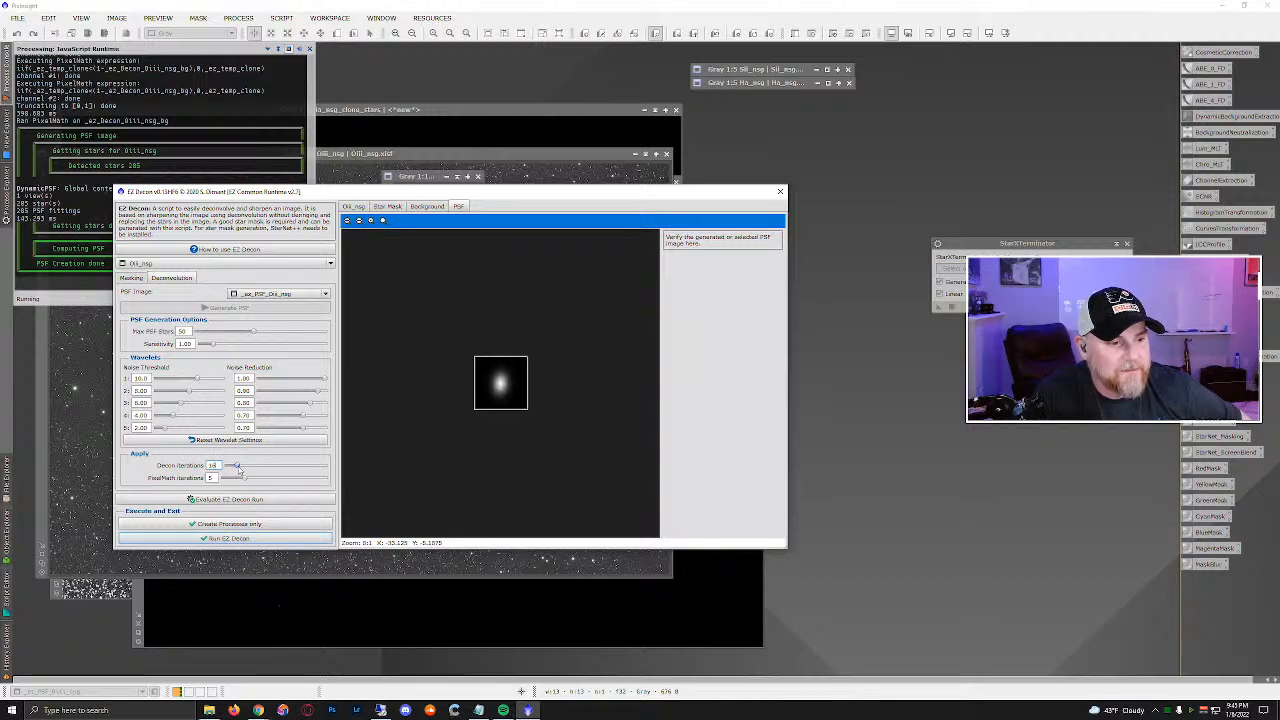
{"action": "left_click", "coordinate": [230, 499]}
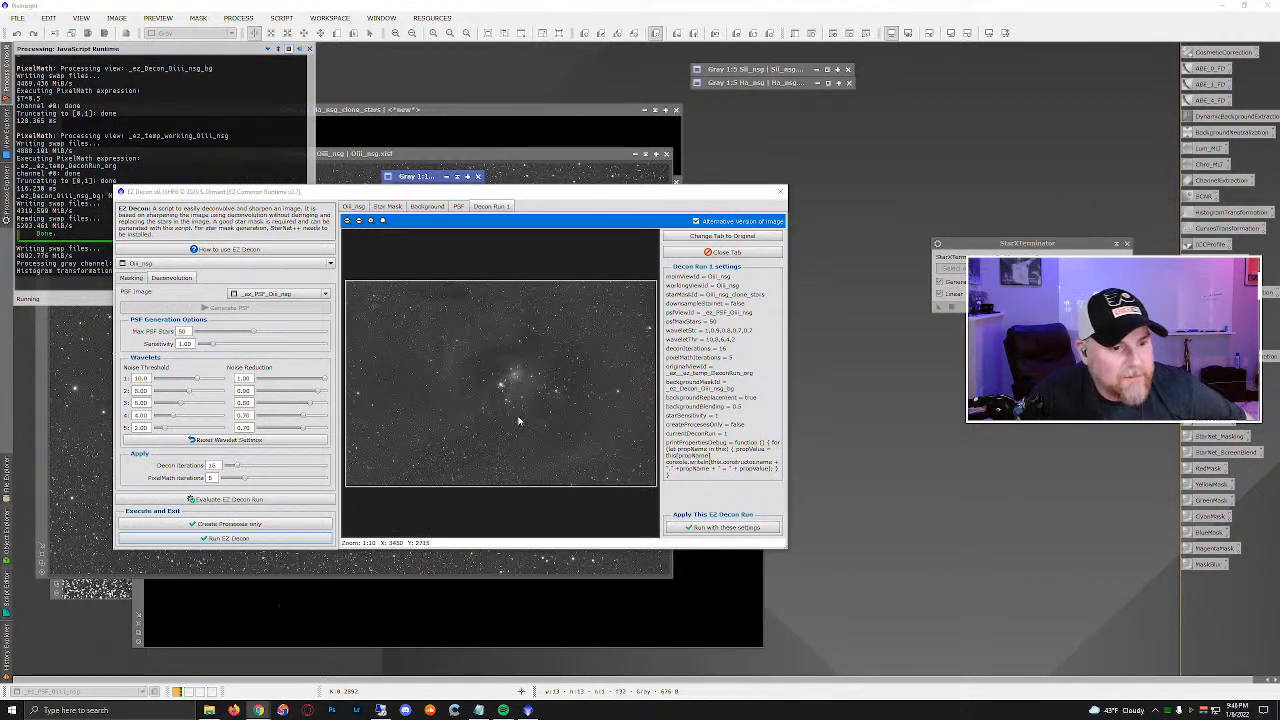
{"action": "scroll", "coordinate": [557, 364], "scroll_direction": "up", "scroll_amount": 1}
{"action": "left_click_drag", "start_coordinate": [523, 193], "coordinate": [428, 135]}
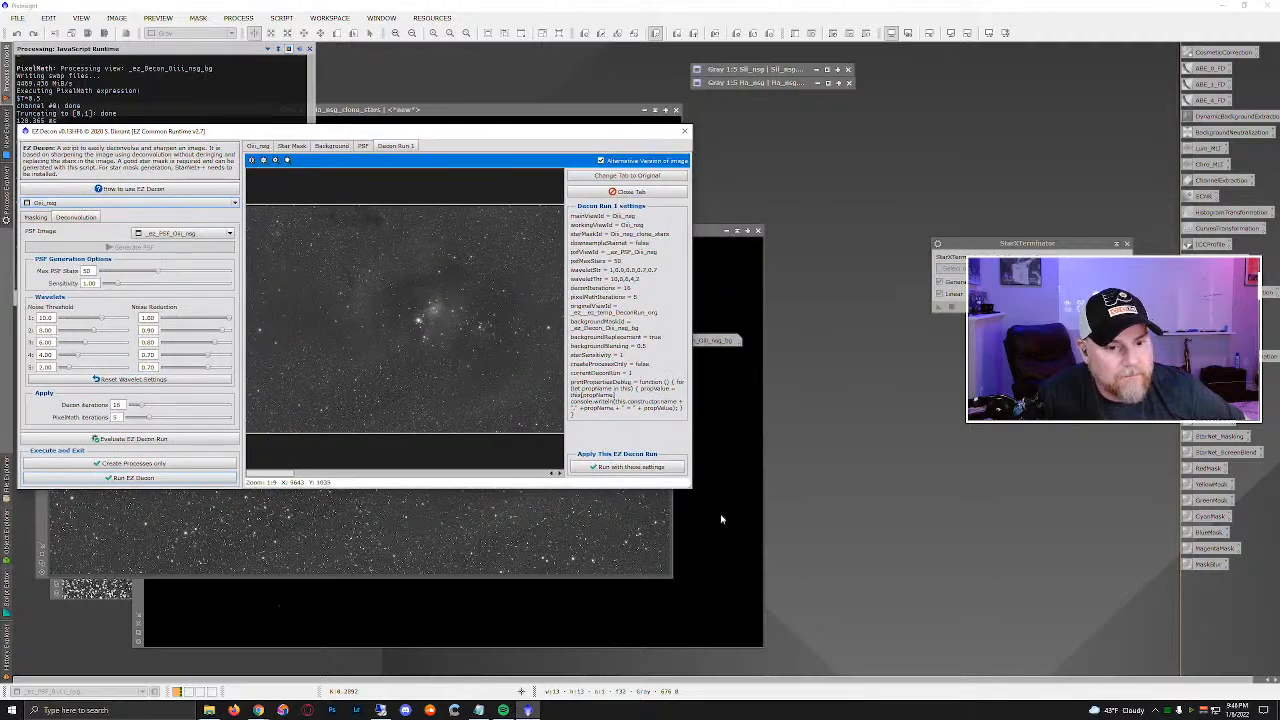
{"action": "left_click_drag", "start_coordinate": [693, 487], "coordinate": [857, 627]}
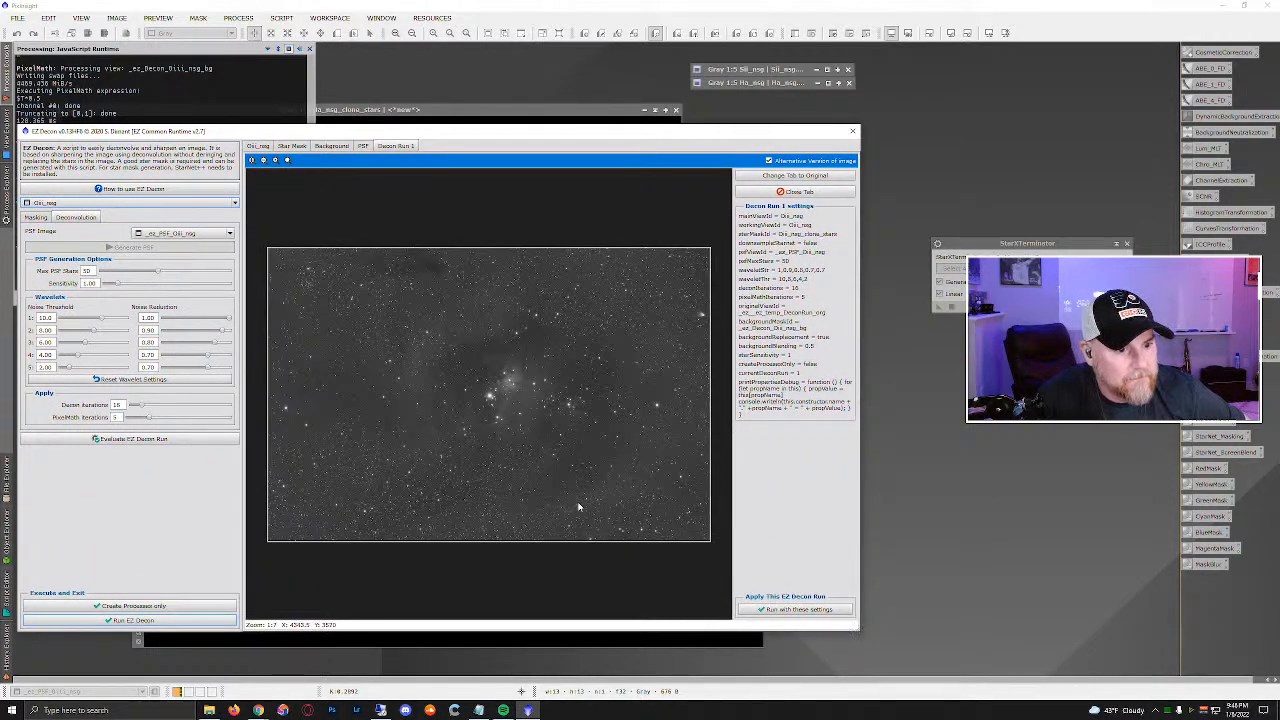
{"action": "left_click", "coordinate": [251, 161]}
{"action": "left_click", "coordinate": [251, 161]}
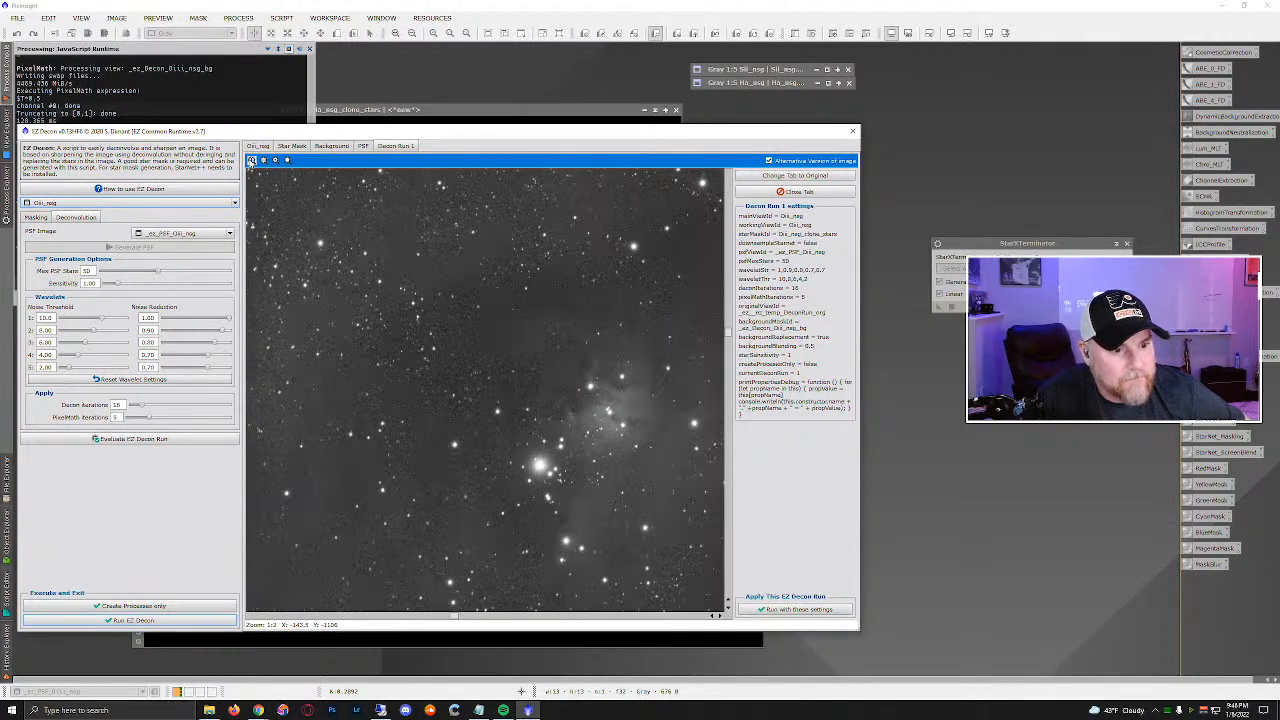
{"action": "left_click", "coordinate": [251, 161]}
{"action": "left_click_drag", "start_coordinate": [457, 619], "coordinate": [502, 623]}
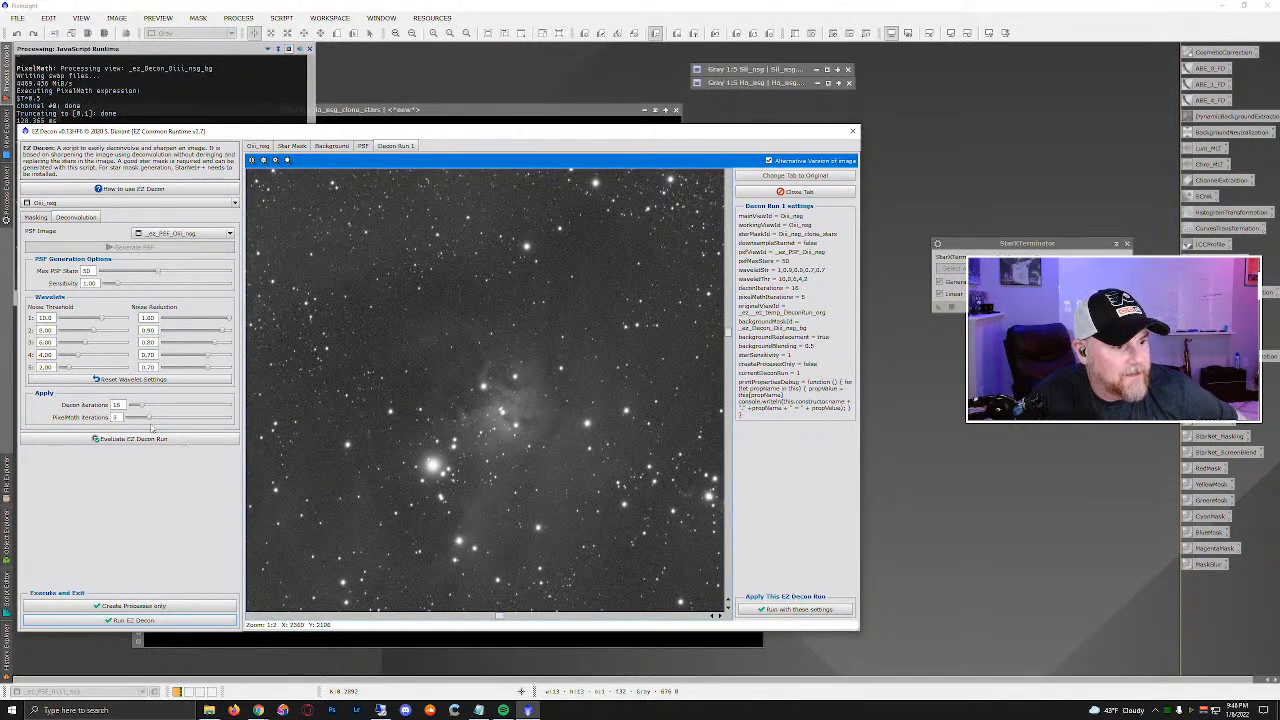
Set the decon iterations to 40 and apply EZ Decon to Oiii_nsg.
{"action": "left_click_drag", "start_coordinate": [141, 407], "coordinate": [157, 407]}
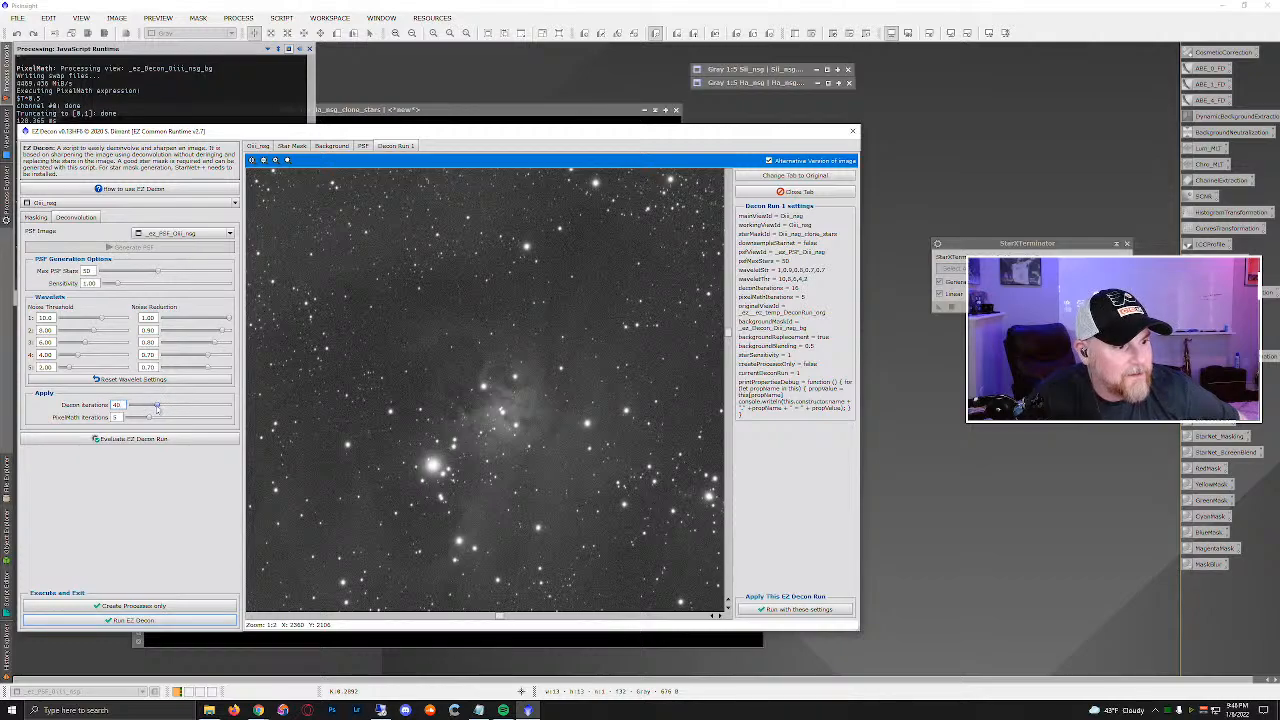
{"action": "left_click", "coordinate": [137, 621]}
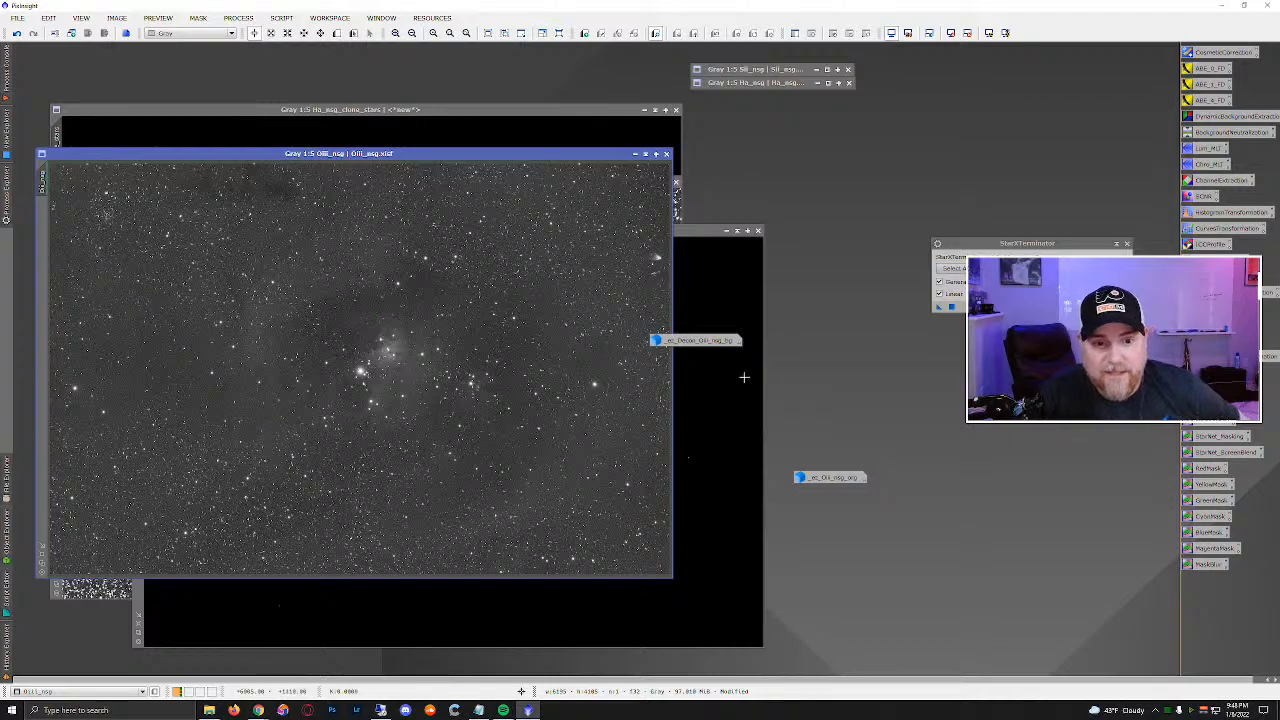
Close the leftover _ez_Oiii_nsg_org and _ez_Decon_Oiii_nsg_bg images, accepting that the mask reference is broken.
{"action": "double_click", "coordinate": [830, 477]}
{"action": "left_click_drag", "start_coordinate": [811, 267], "coordinate": [537, 217]}
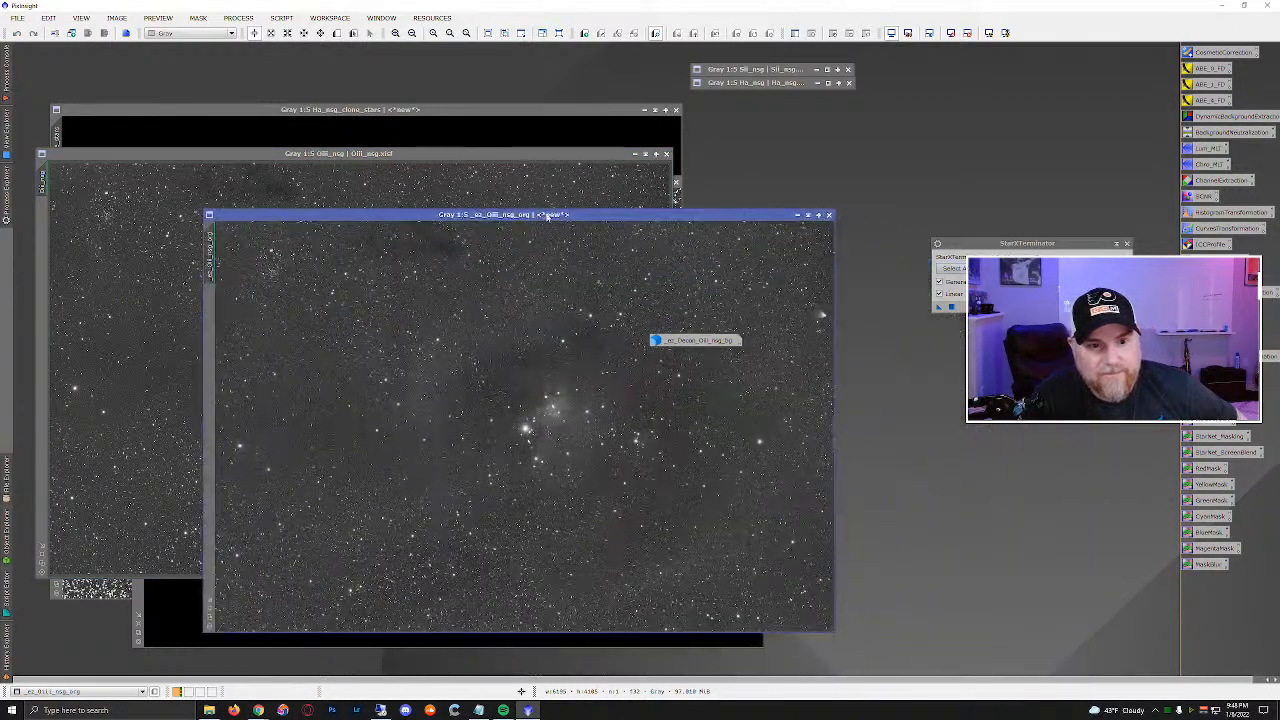
{"action": "left_click", "coordinate": [830, 216]}
{"action": "double_click", "coordinate": [726, 340]}
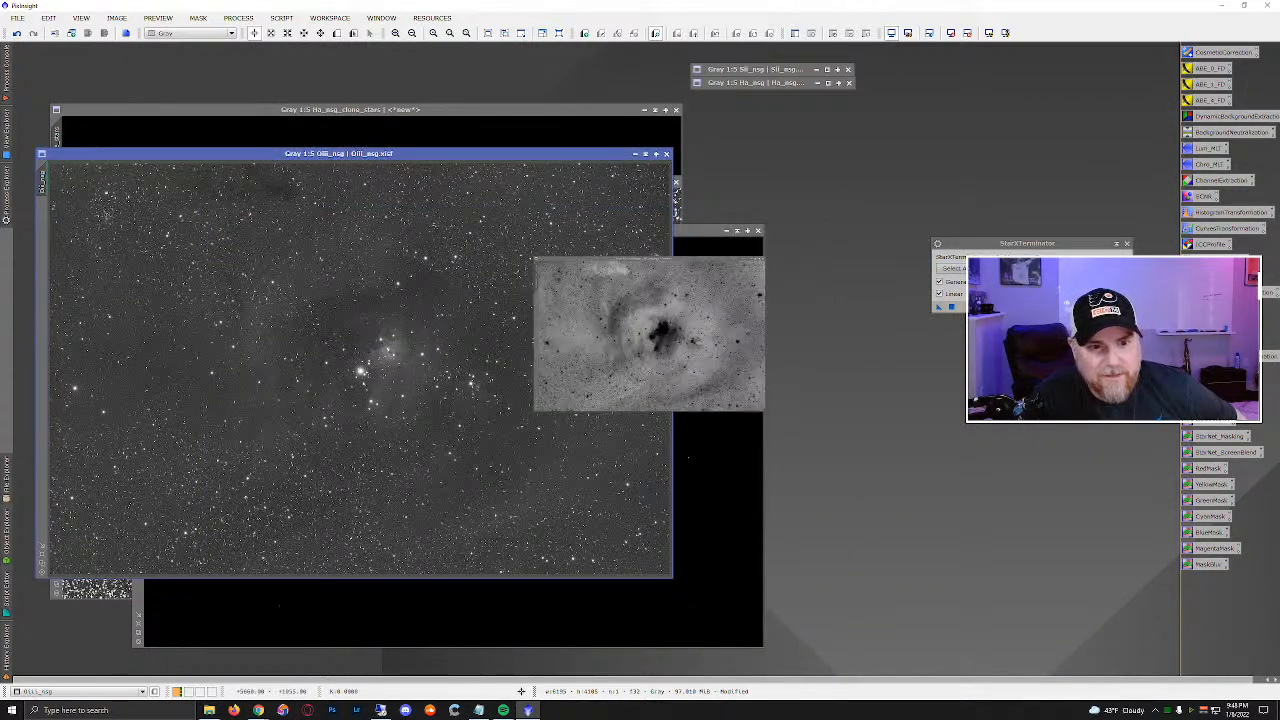
{"action": "left_click", "coordinate": [959, 129]}
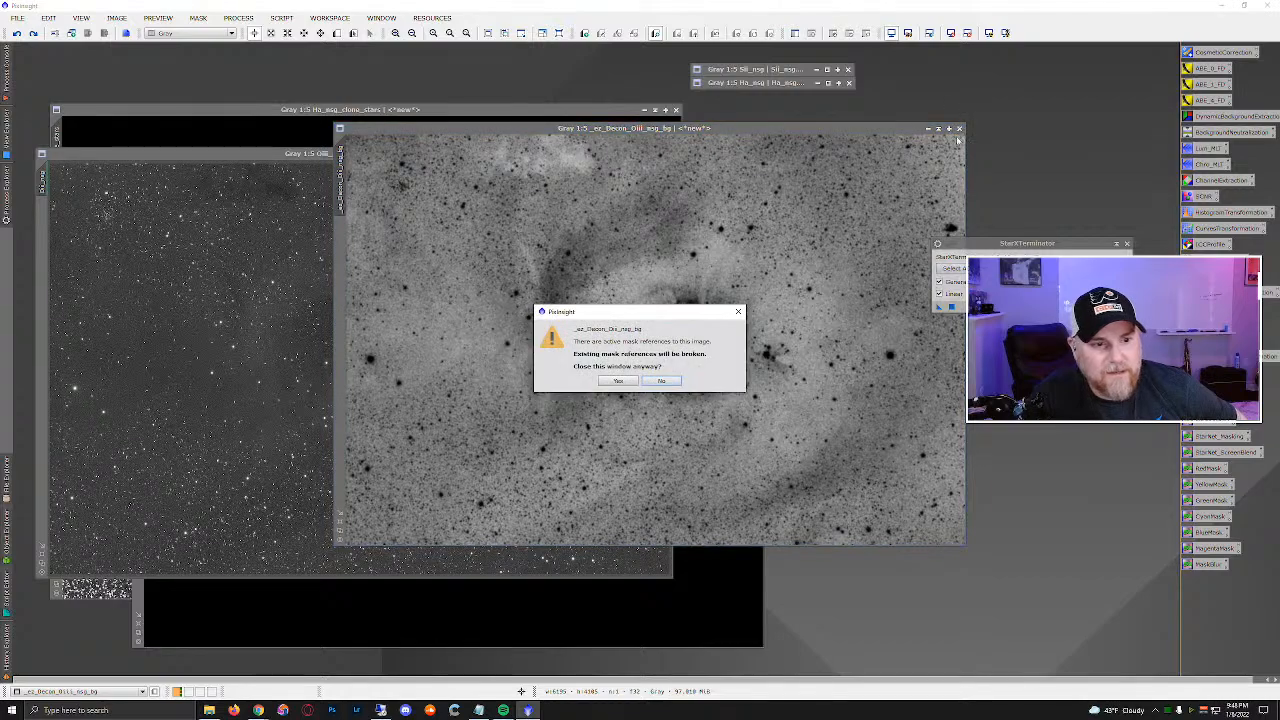
{"action": "left_click", "coordinate": [626, 386]}
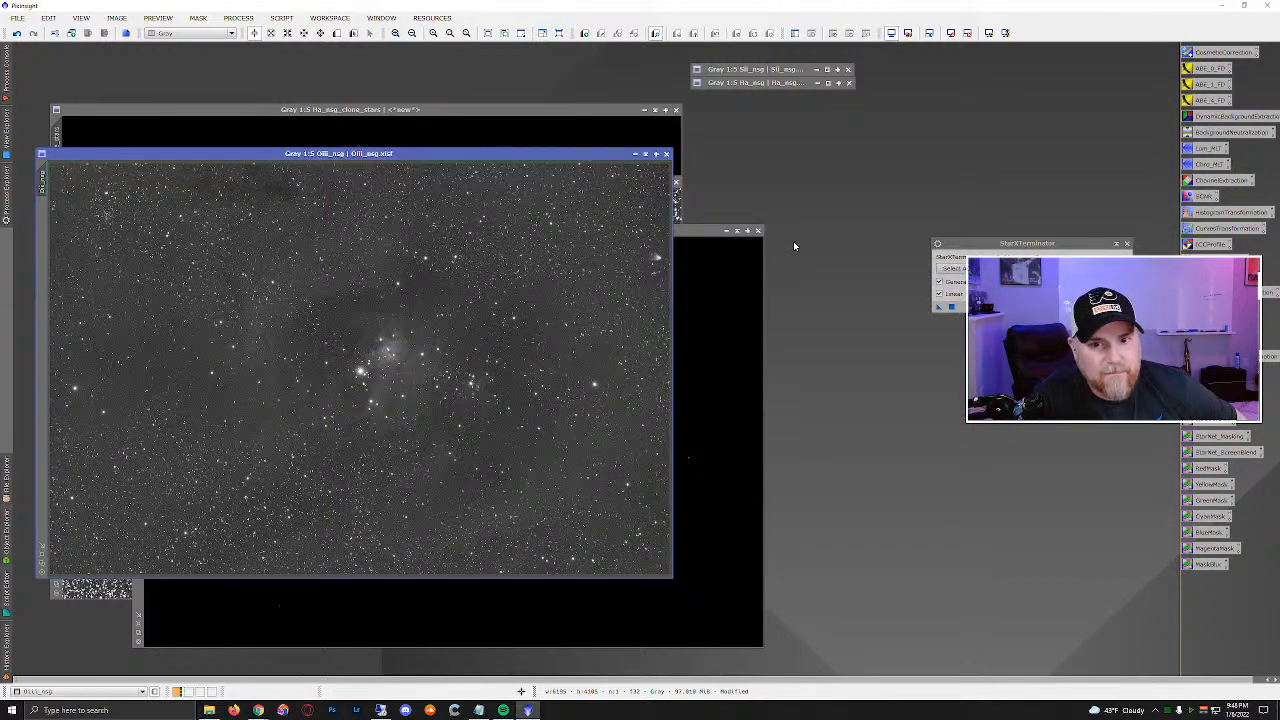
Close StarXTerminator and minimize the Sii_nsg_clone_stars image.
{"action": "left_click", "coordinate": [1127, 244]}
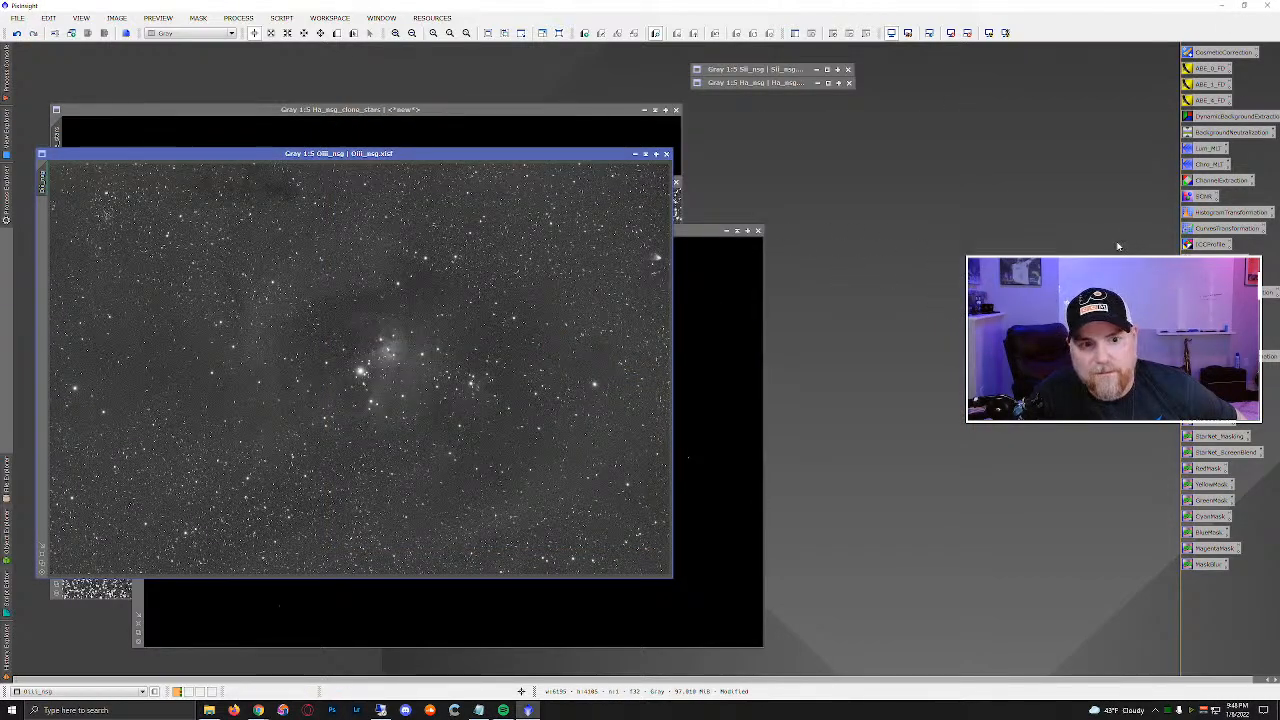
{"action": "left_click", "coordinate": [708, 233]}
{"action": "left_click", "coordinate": [727, 231]}
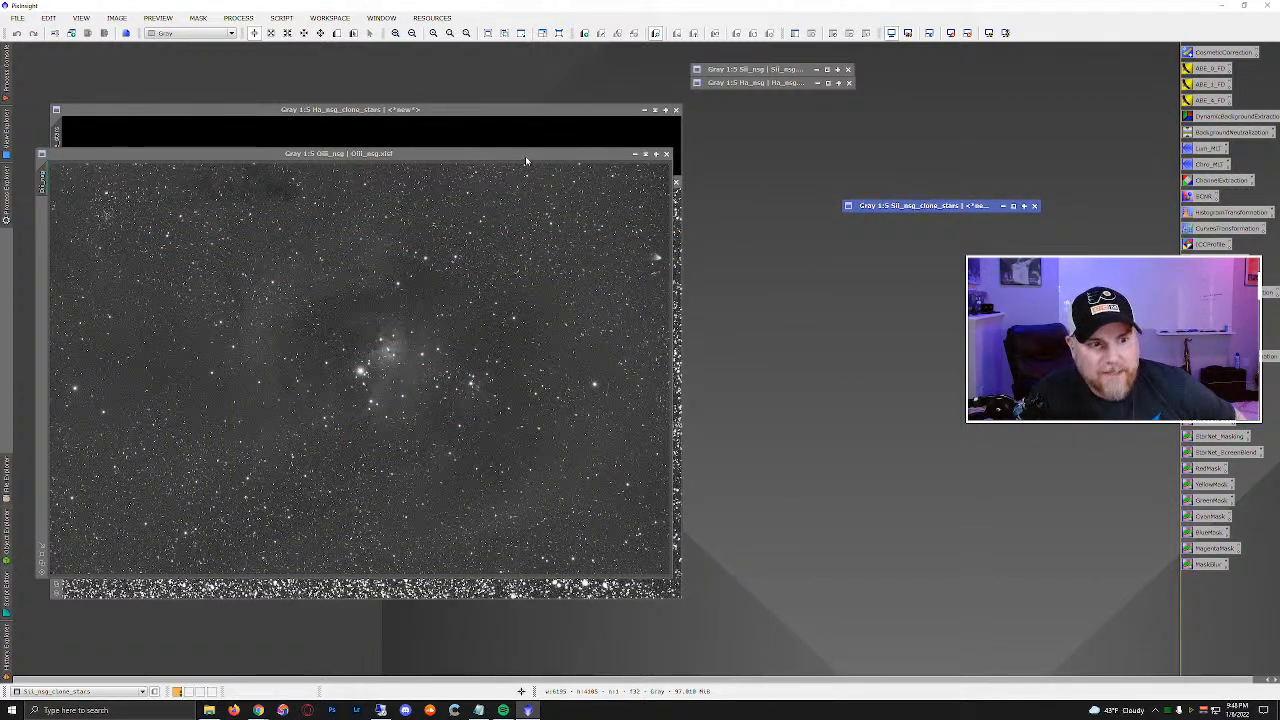
Uncover the Oiii_nsg_clone_stars image behind Oiii_nsg and close it without saving.
{"action": "left_click_drag", "start_coordinate": [525, 155], "coordinate": [522, 216]}
{"action": "left_click", "coordinate": [478, 177]}
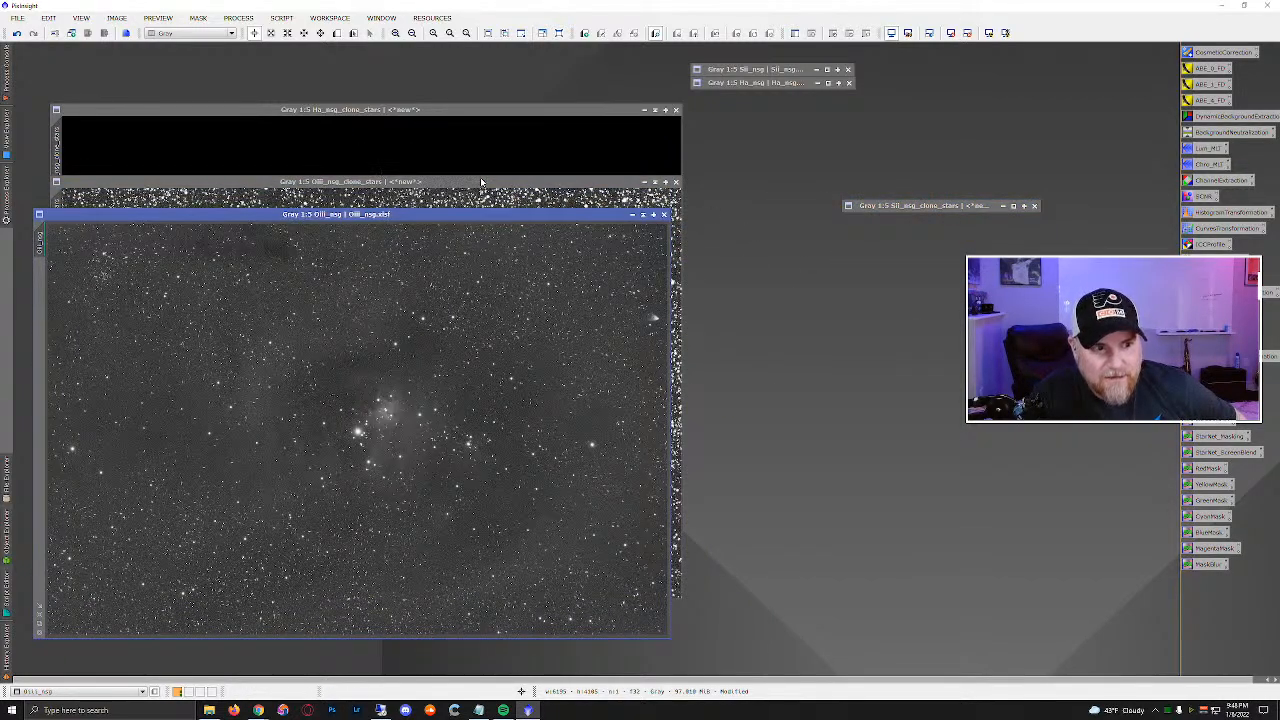
{"action": "left_click", "coordinate": [480, 181]}
{"action": "left_click", "coordinate": [676, 184]}
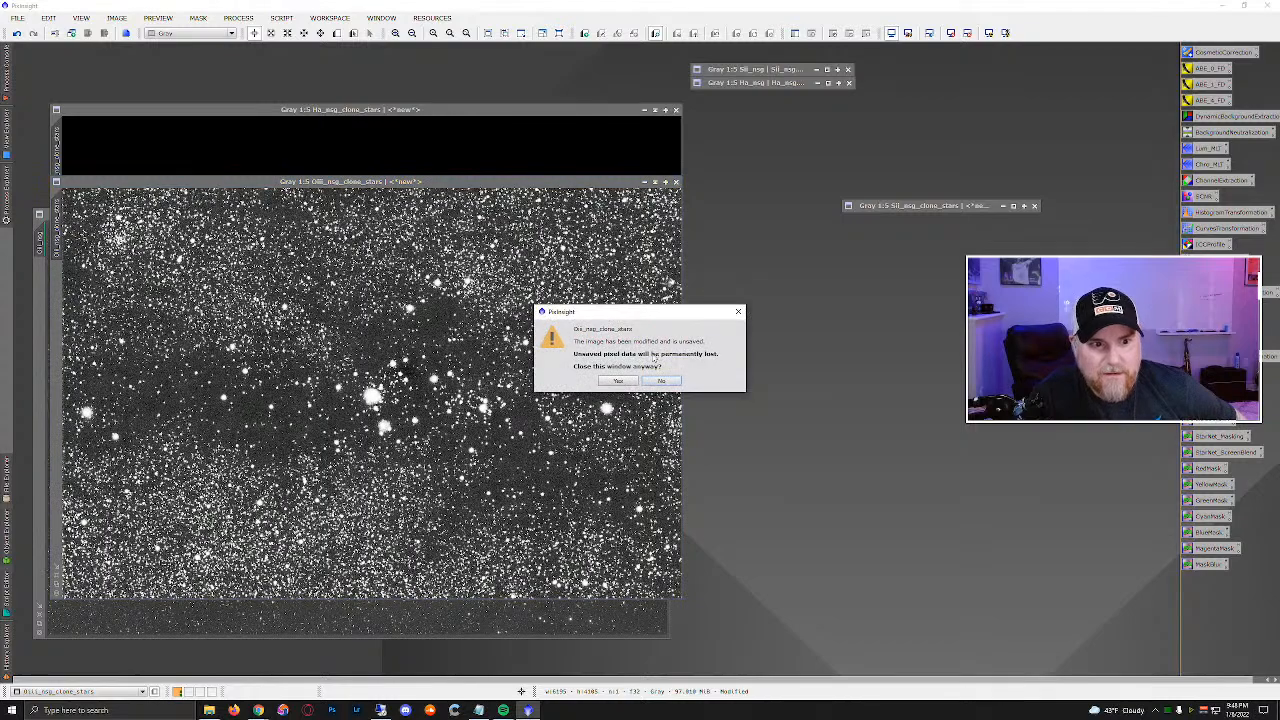
{"action": "left_click", "coordinate": [624, 378]}
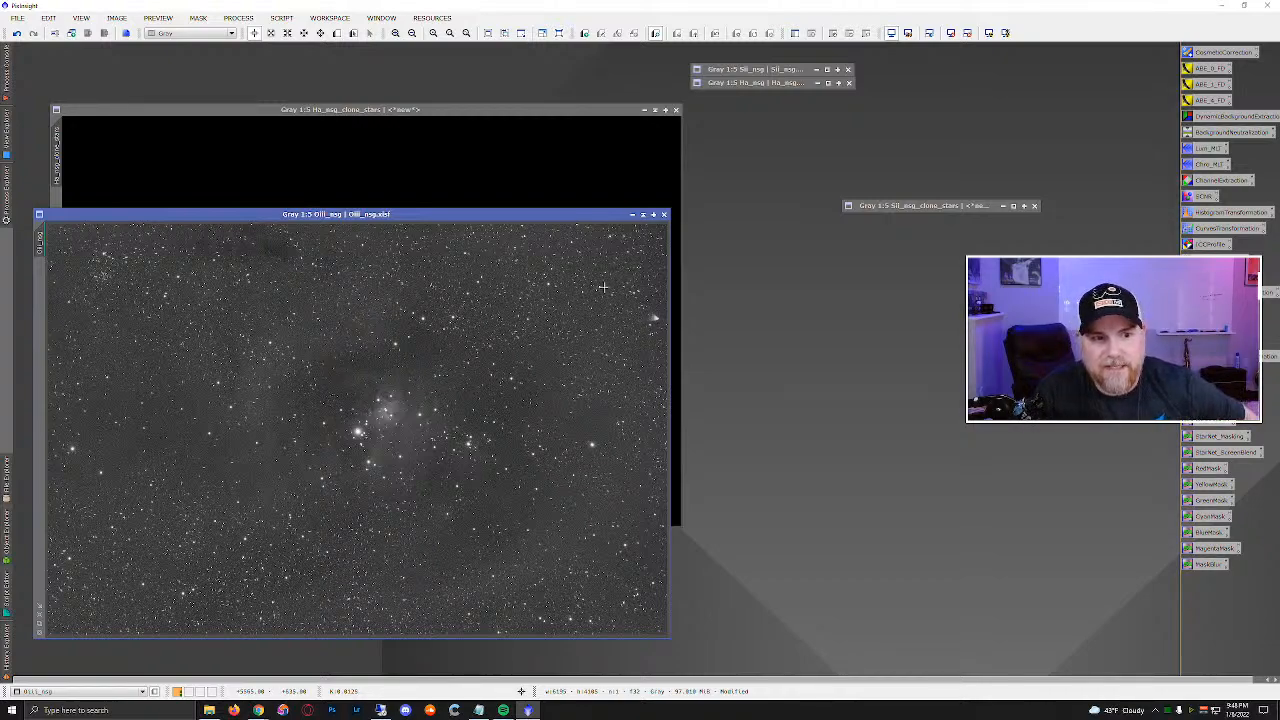
Minimize Ha_nsg_clone_stars beneath the minimized Sii star image, and park the minimized Oiii_nsg apart from the unprocessed images.
{"action": "left_click", "coordinate": [655, 110]}
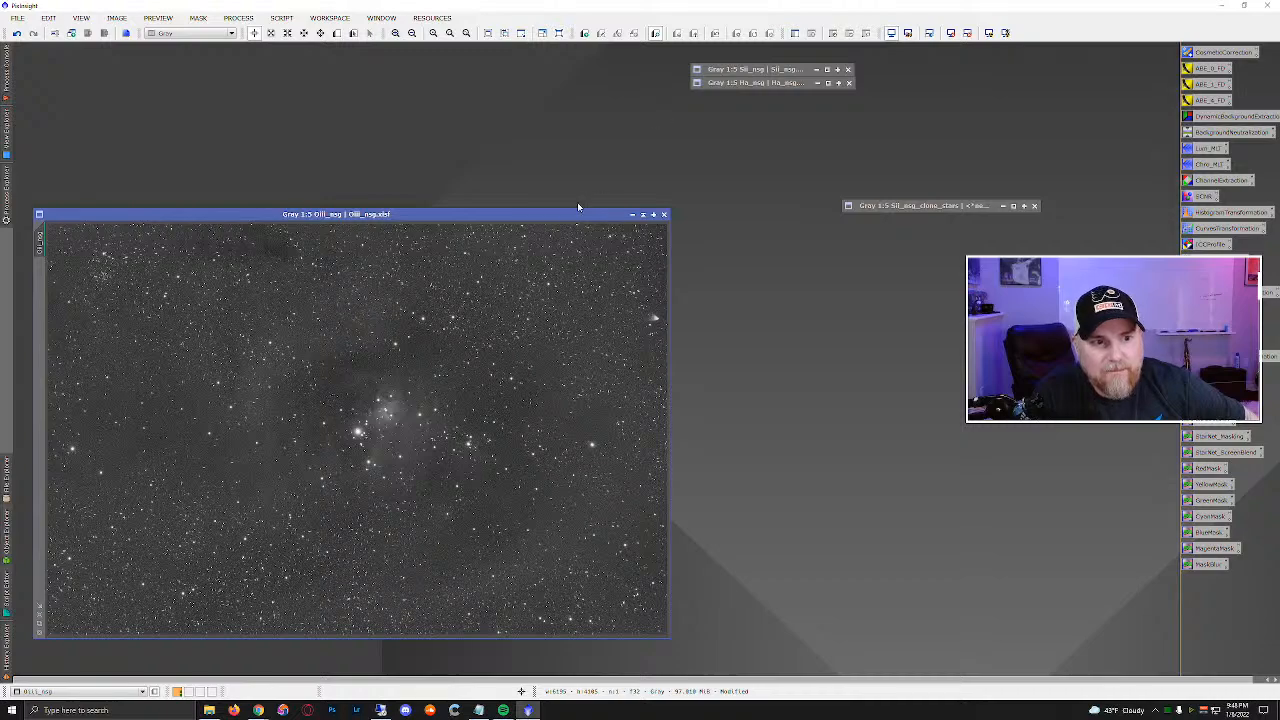
{"action": "left_click_drag", "start_coordinate": [523, 214], "coordinate": [807, 293]}
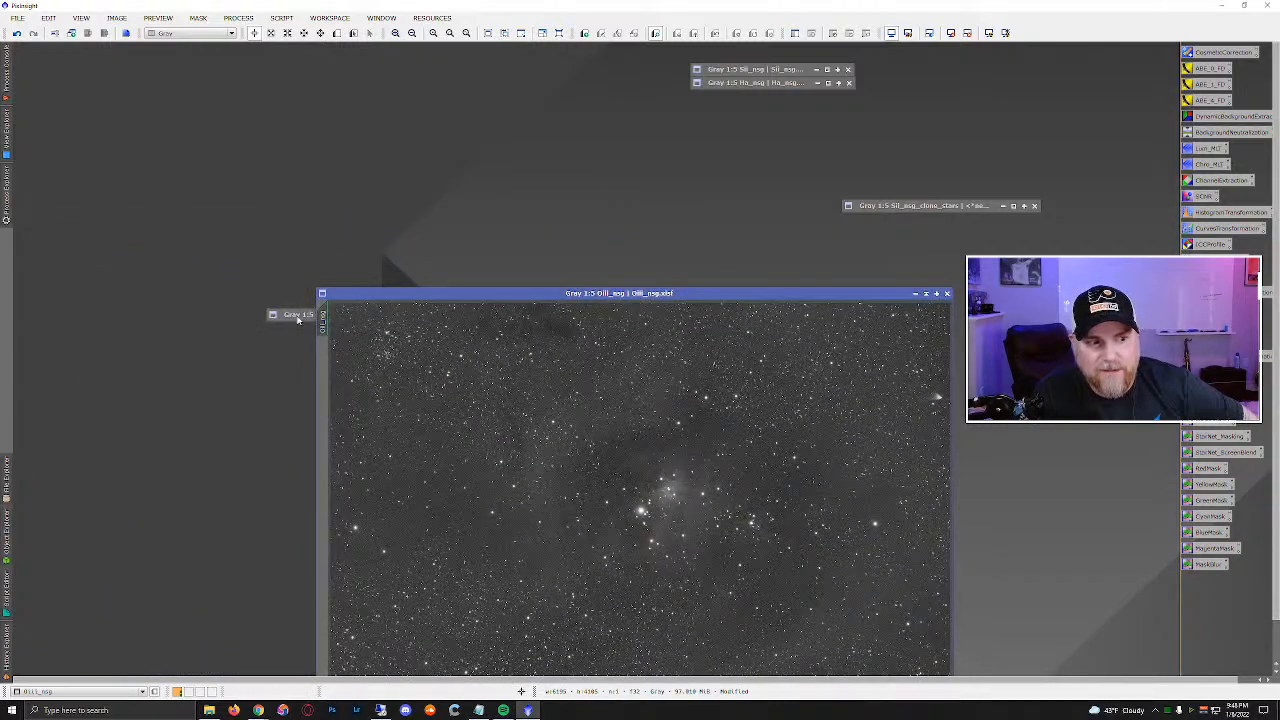
{"action": "left_click_drag", "start_coordinate": [297, 318], "coordinate": [872, 224]}
{"action": "left_click_drag", "start_coordinate": [894, 296], "coordinate": [614, 73]}
{"action": "left_click", "coordinate": [646, 69]}
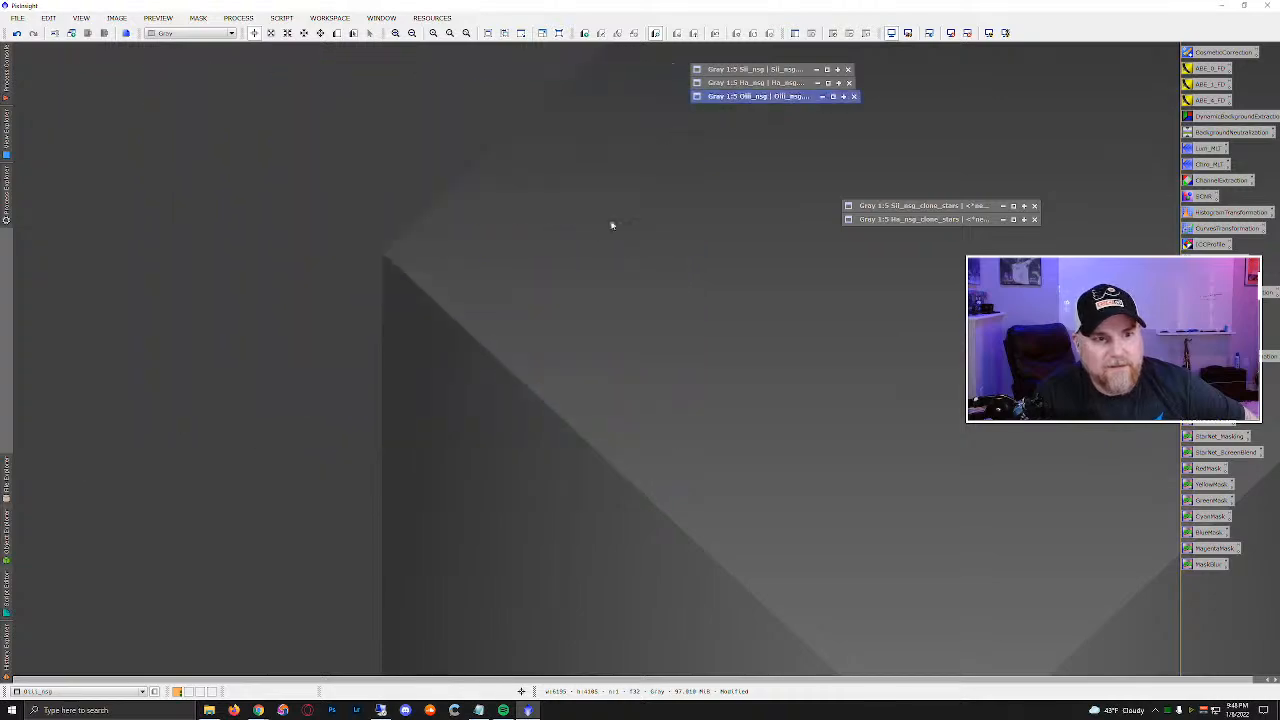
{"action": "left_click_drag", "start_coordinate": [750, 96], "coordinate": [98, 70]}
Restore the Ha_nsg image and launch the EZ Decon script on it.
{"action": "double_click", "coordinate": [741, 84]}
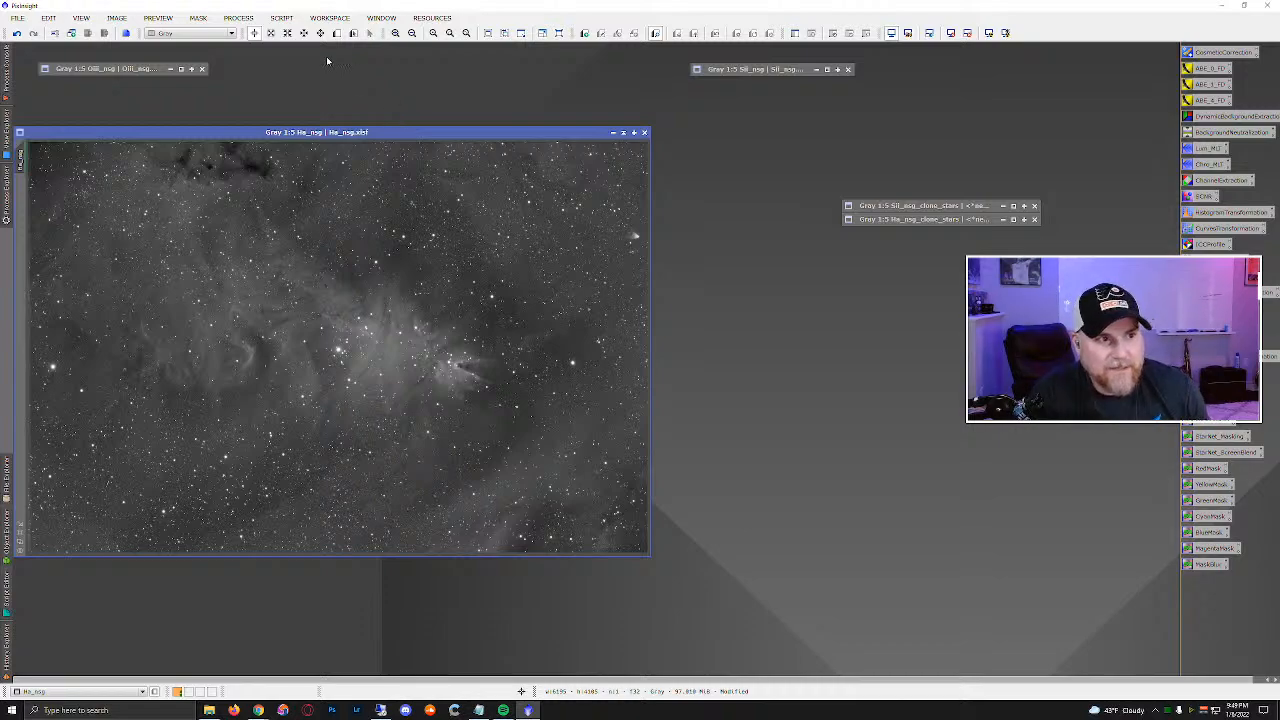
{"action": "left_click", "coordinate": [281, 18]}
{"action": "mouse_move", "coordinate": [340, 80]}
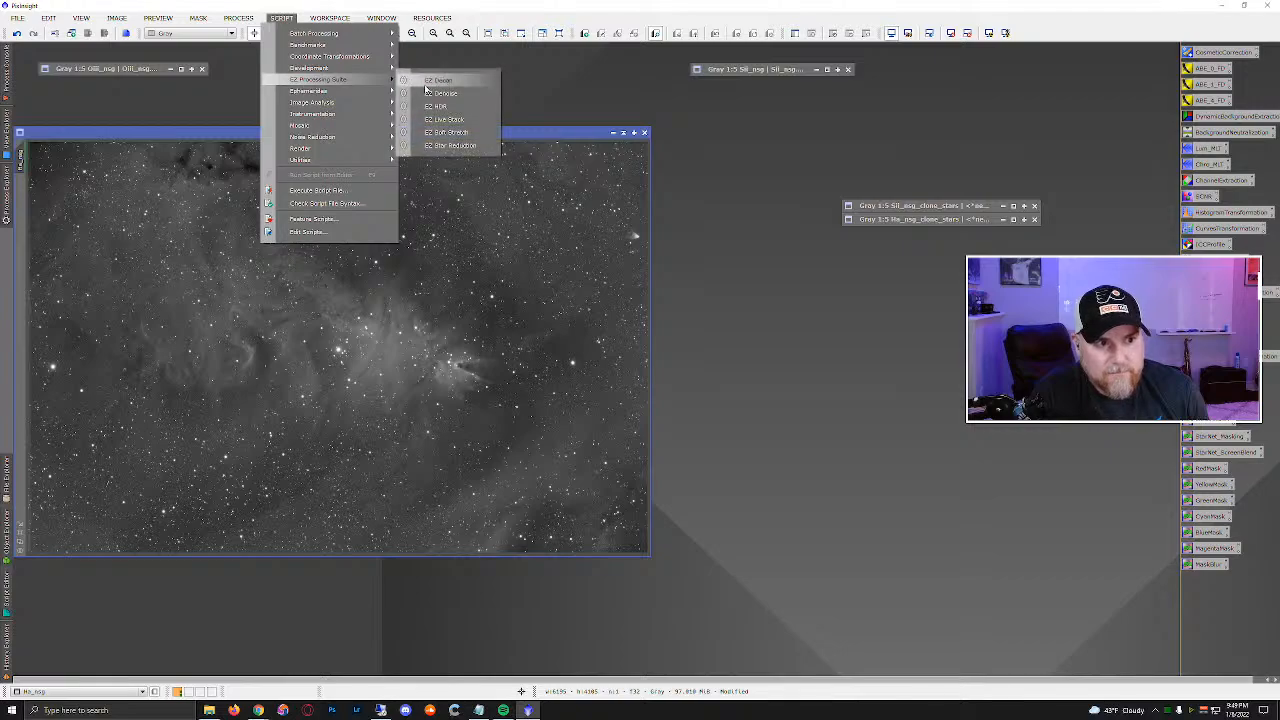
{"action": "left_click", "coordinate": [425, 84]}
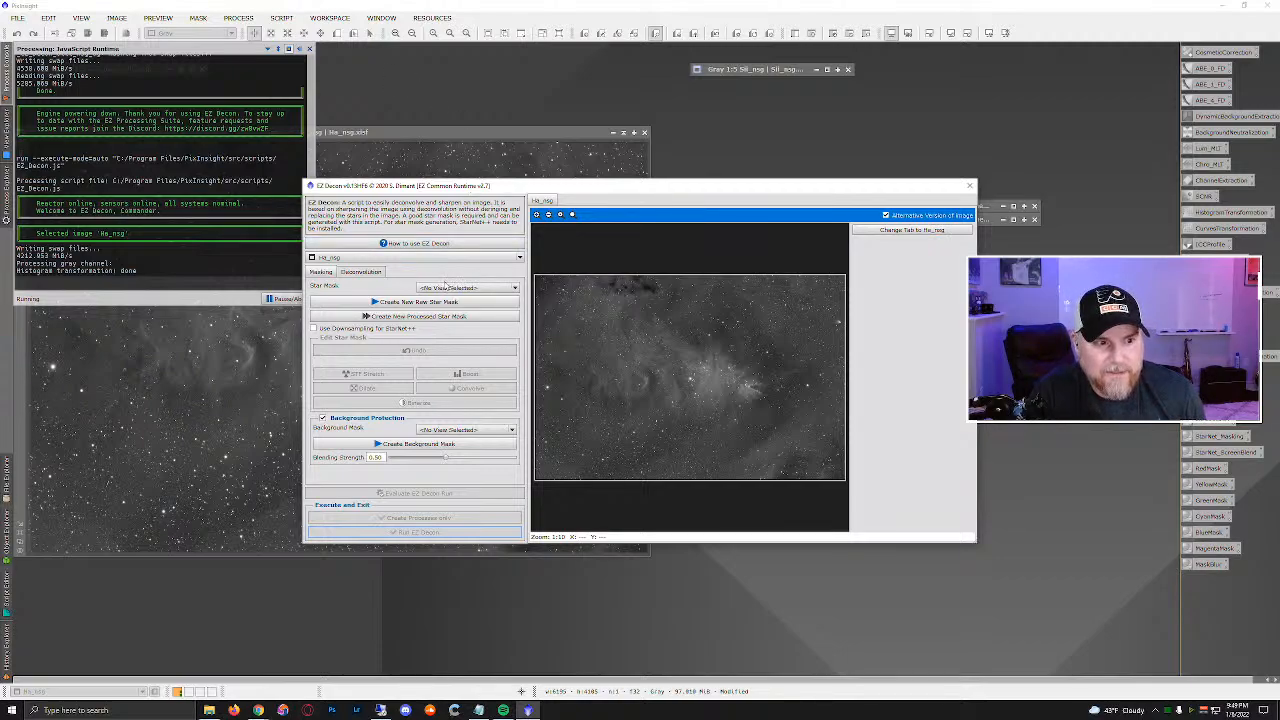
Use Ha_nsg_clone_stars as the star mask with an STF stretch, and create a background mask for Ha_nsg.
{"action": "left_click", "coordinate": [495, 289]}
{"action": "left_click", "coordinate": [470, 305]}
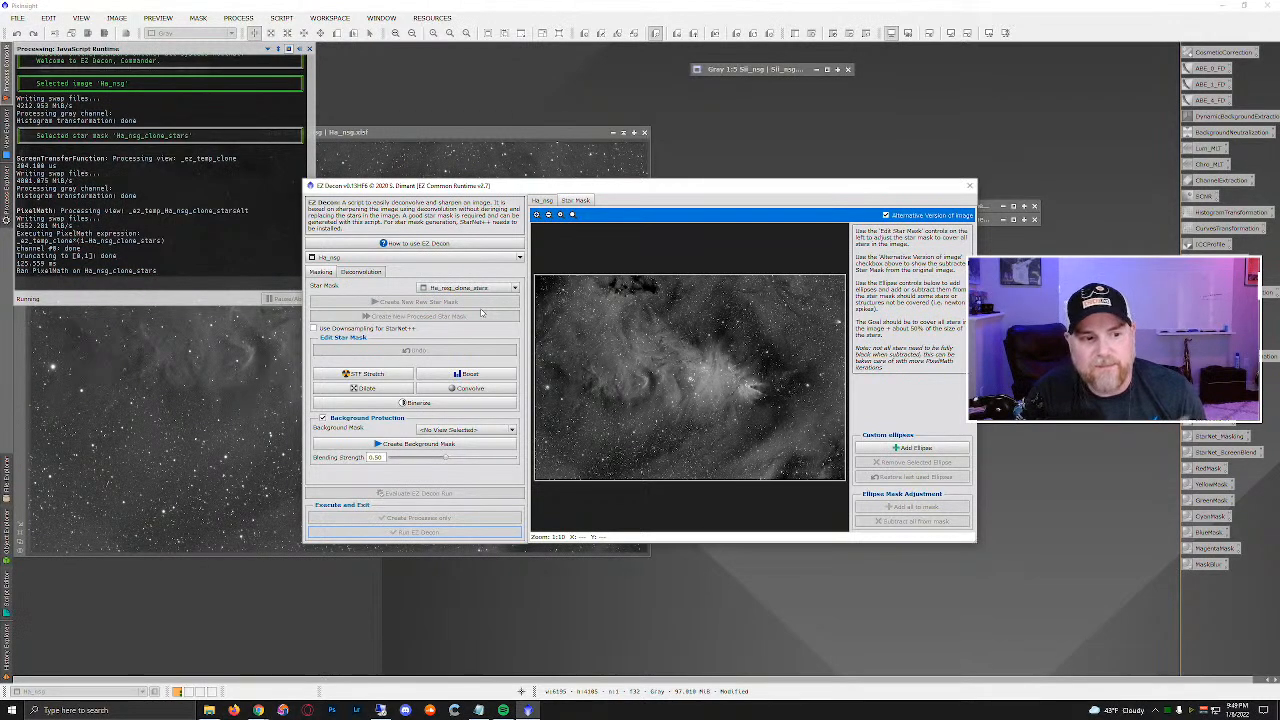
{"action": "left_click", "coordinate": [393, 381]}
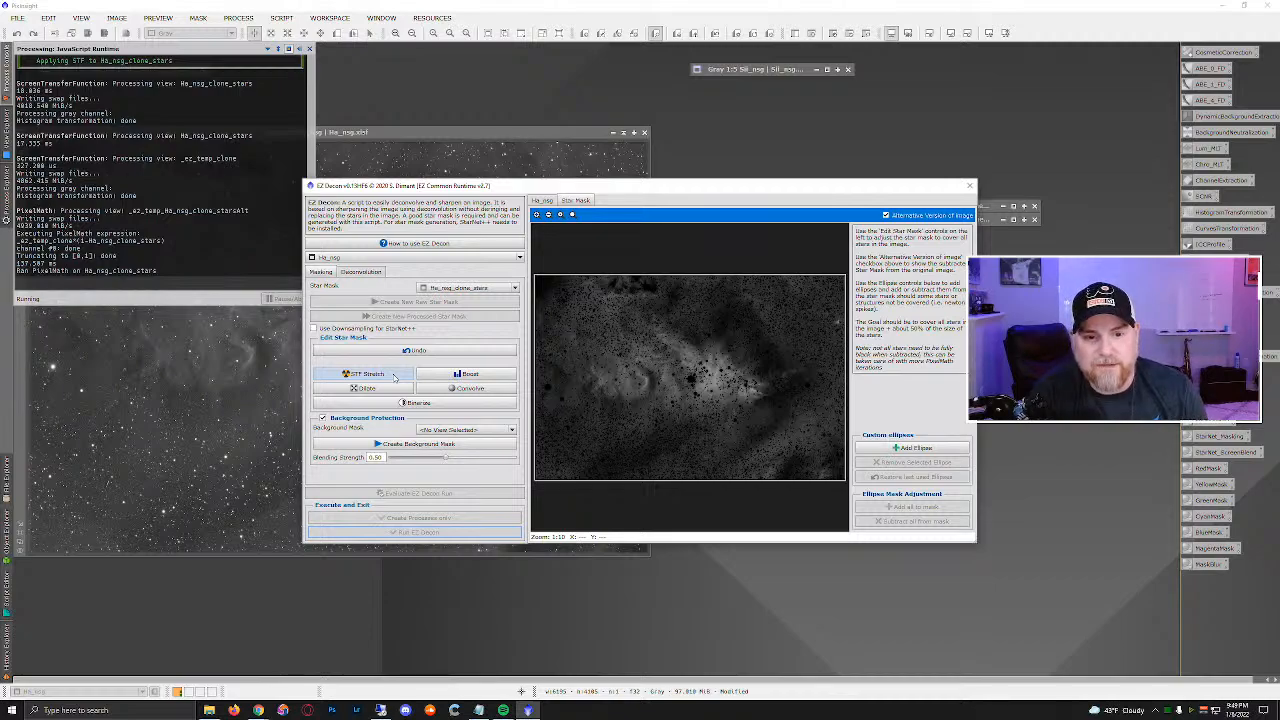
{"action": "left_click", "coordinate": [453, 444]}
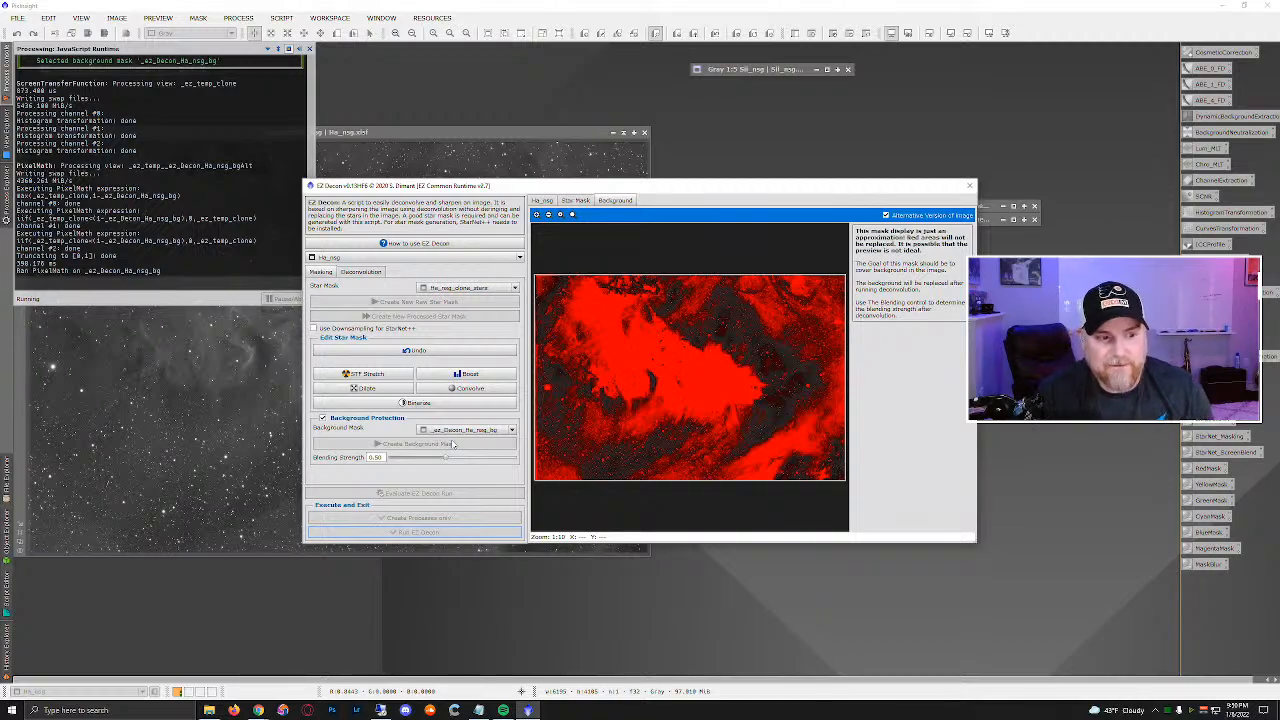
Generate a PSF for Ha_nsg and evaluate a trial EZ Decon run with 16 decon iterations.
{"action": "left_click", "coordinate": [361, 272]}
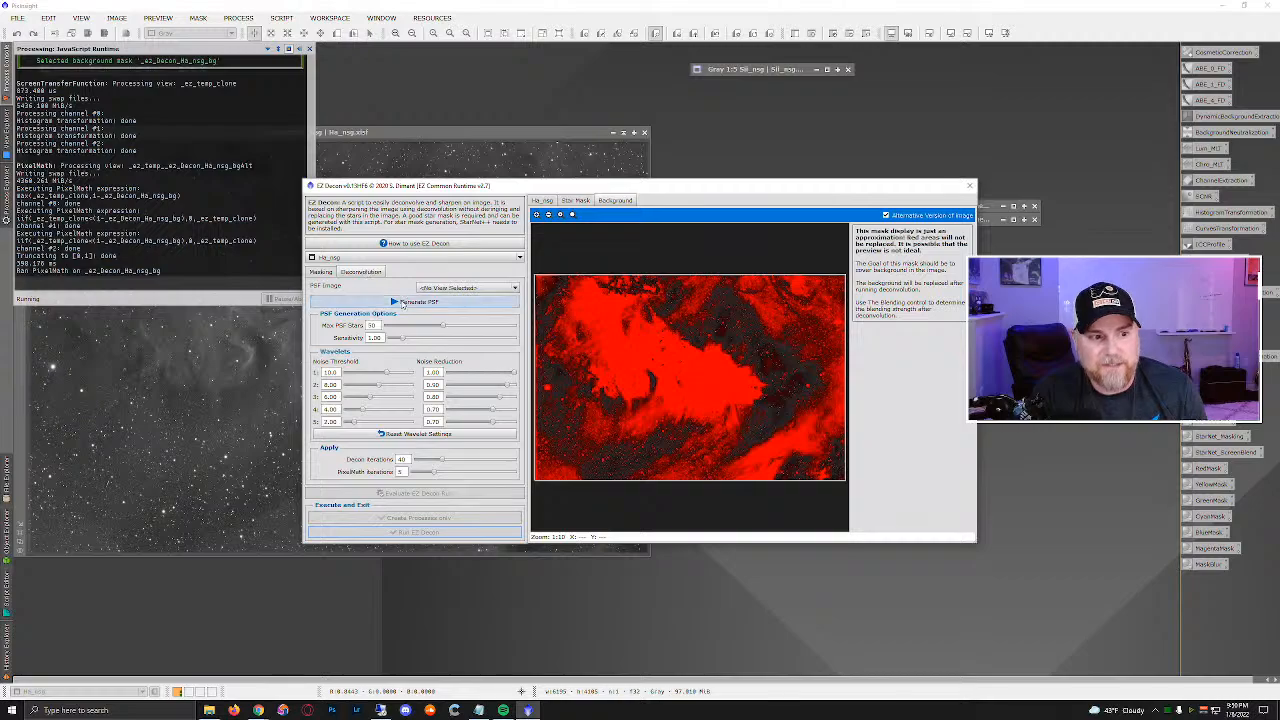
{"action": "left_click", "coordinate": [405, 303]}
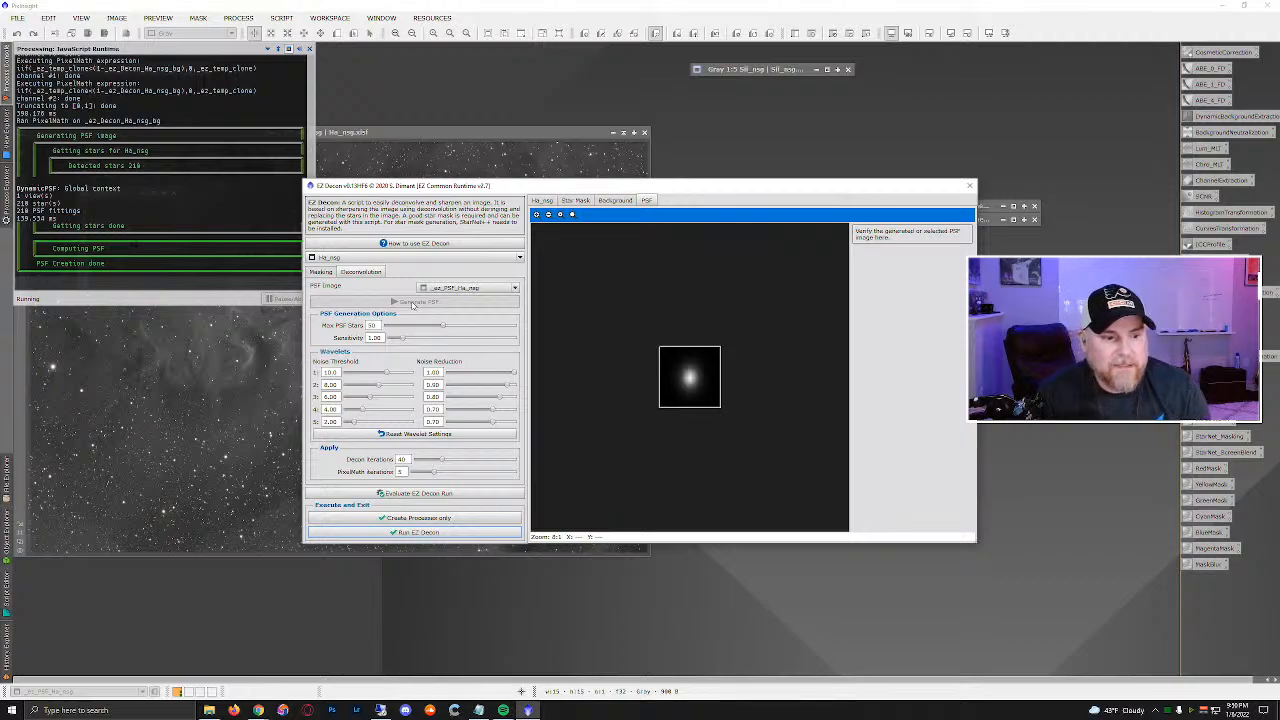
{"action": "left_click", "coordinate": [432, 461]}
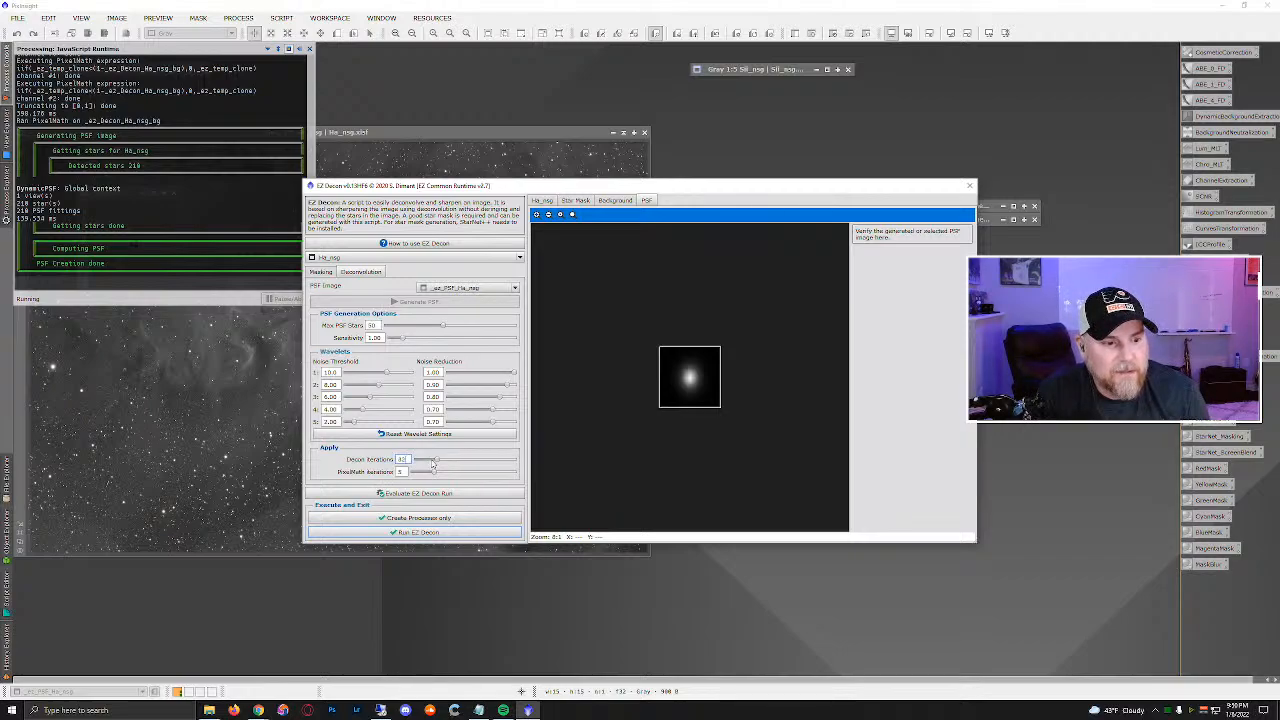
{"action": "left_click_drag", "start_coordinate": [432, 463], "coordinate": [427, 461]}
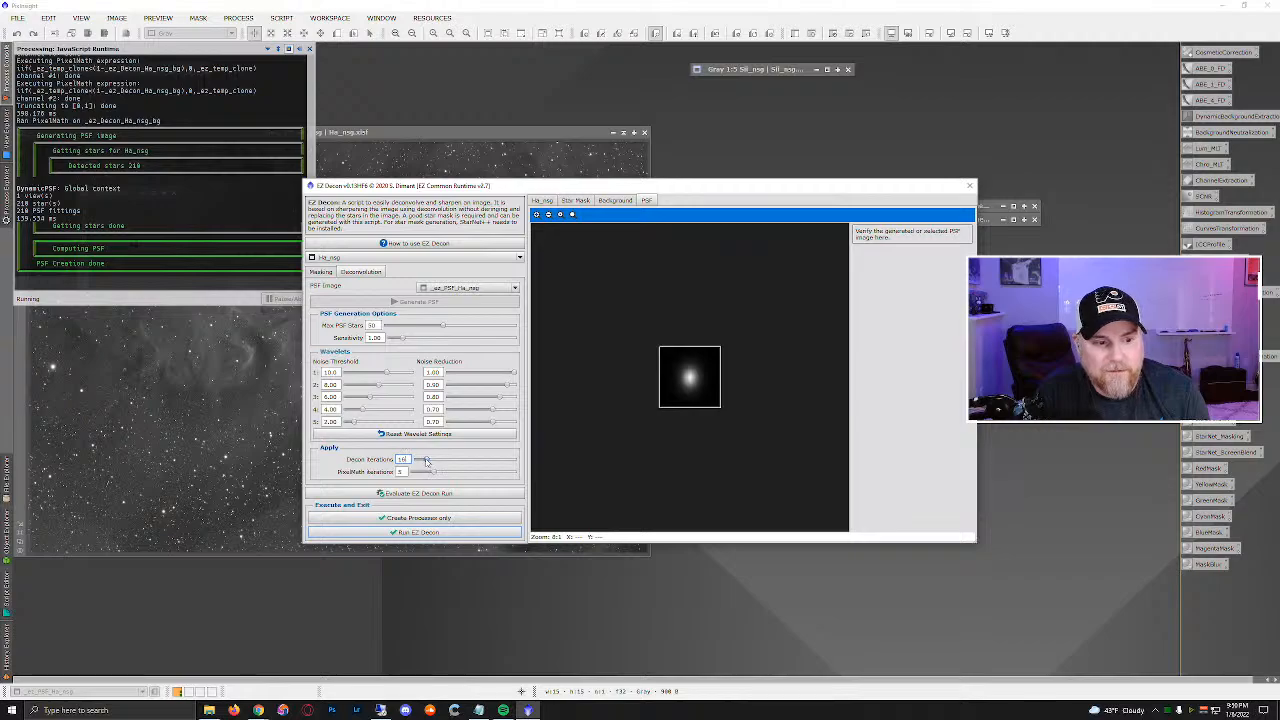
{"action": "left_click", "coordinate": [413, 493]}
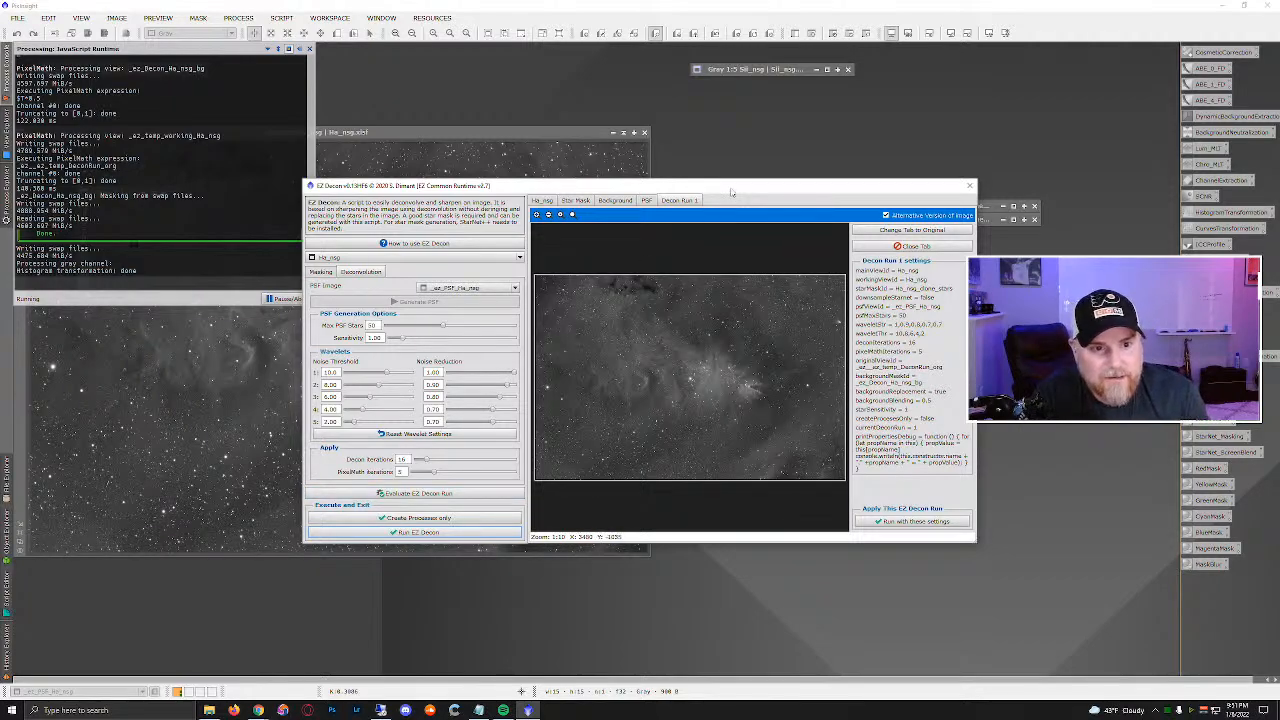
Examine the trial result in an enlarged, zoomed preview, then raise the decon iterations and apply EZ Decon to Ha_nsg.
{"action": "left_click_drag", "start_coordinate": [733, 190], "coordinate": [488, 87]}
{"action": "left_click_drag", "start_coordinate": [735, 438], "coordinate": [881, 621]}
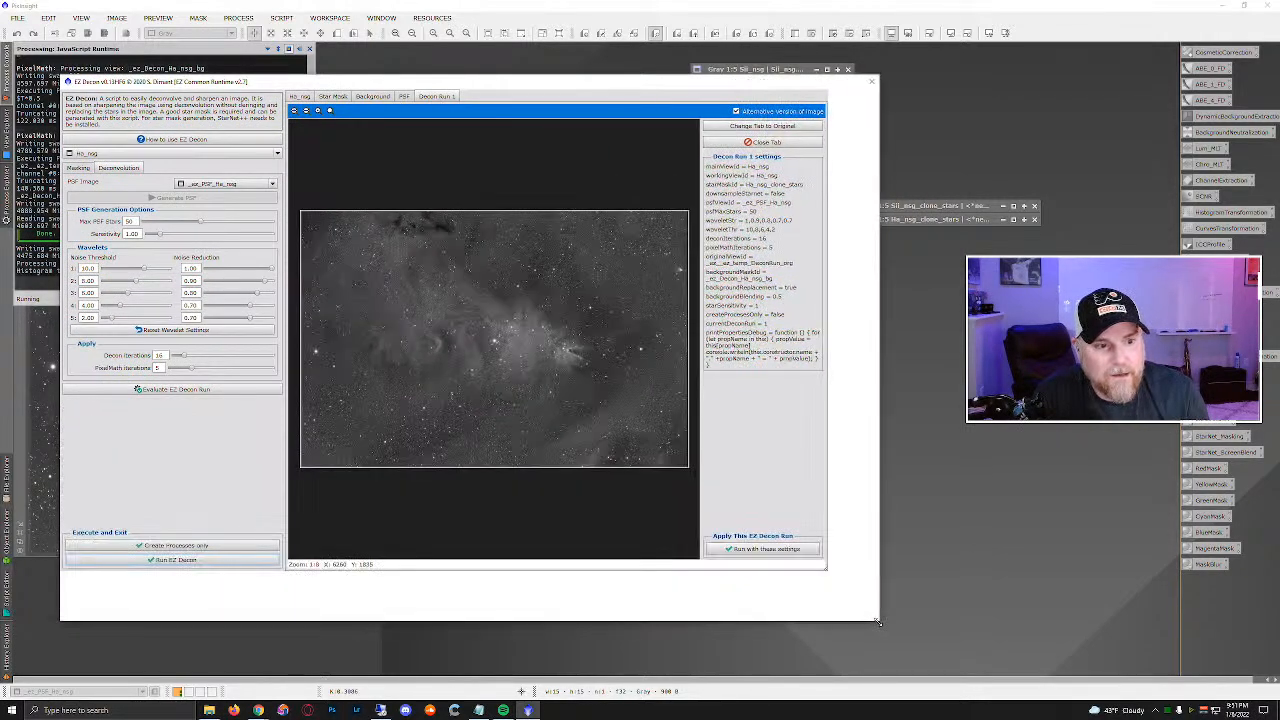
{"action": "left_click", "coordinate": [294, 110]}
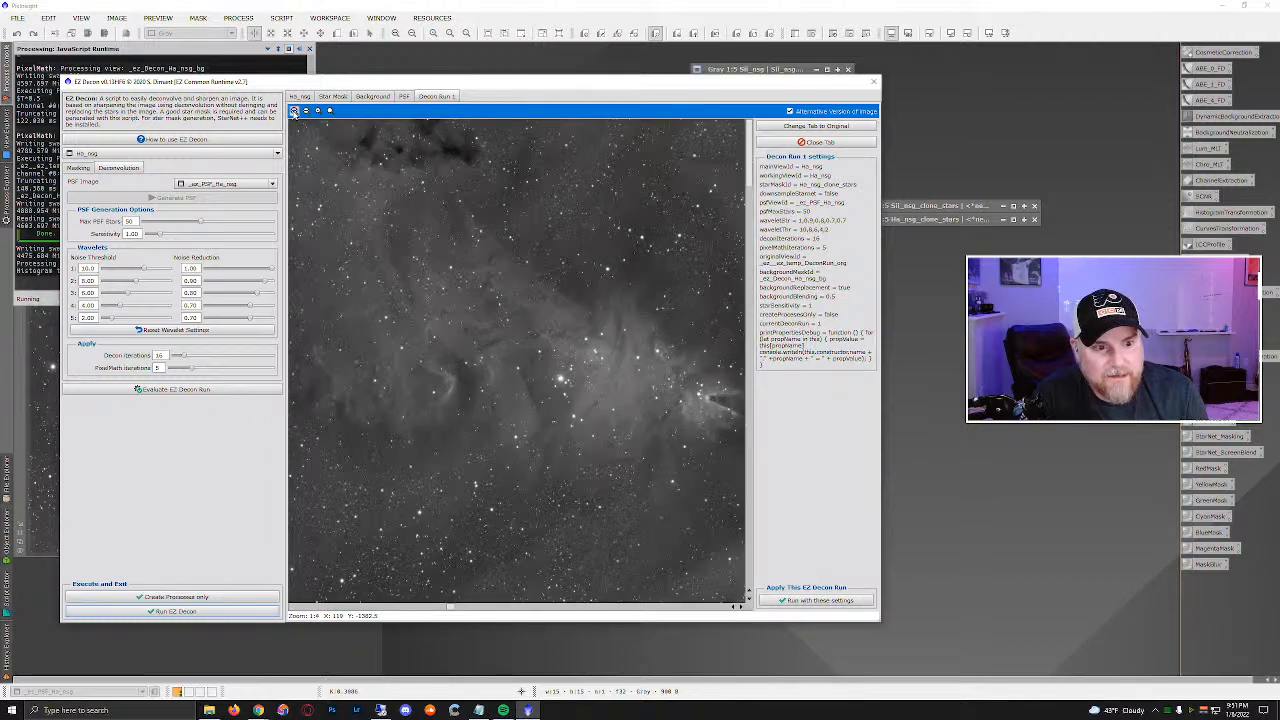
{"action": "left_click", "coordinate": [294, 110]}
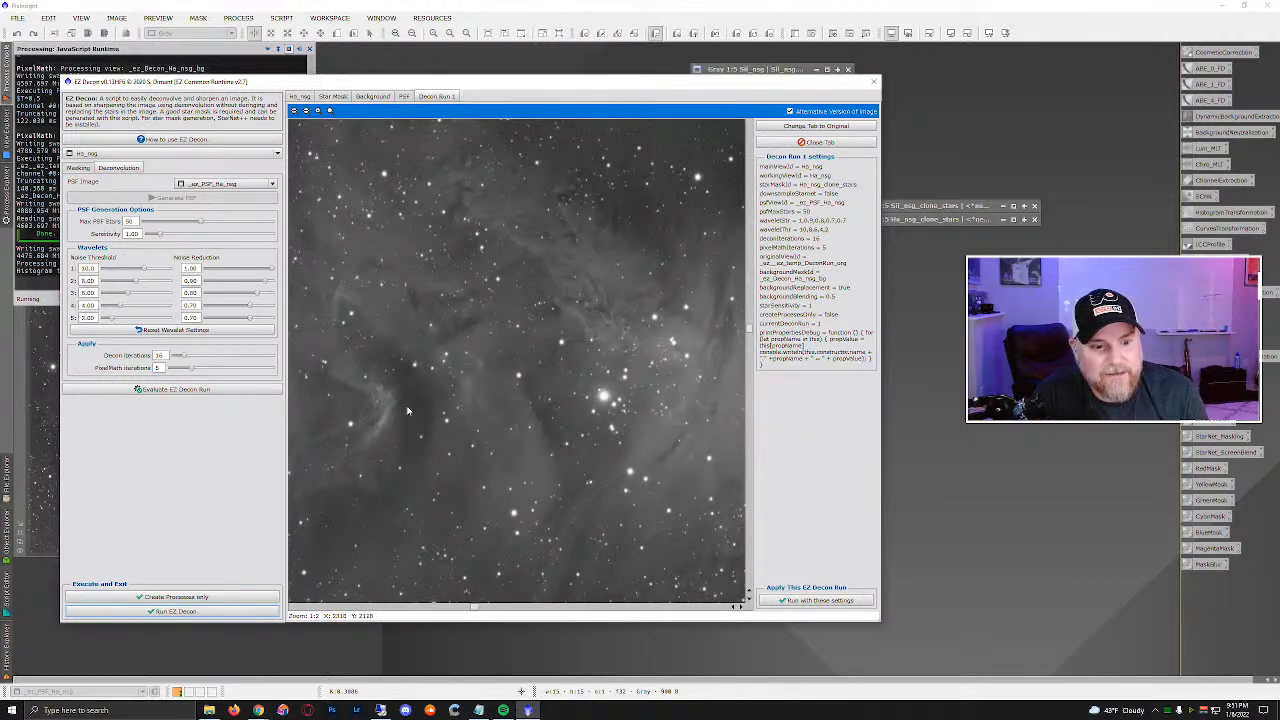
{"action": "left_click_drag", "start_coordinate": [474, 610], "coordinate": [537, 610]}
{"action": "left_click_drag", "start_coordinate": [186, 357], "coordinate": [200, 359]}
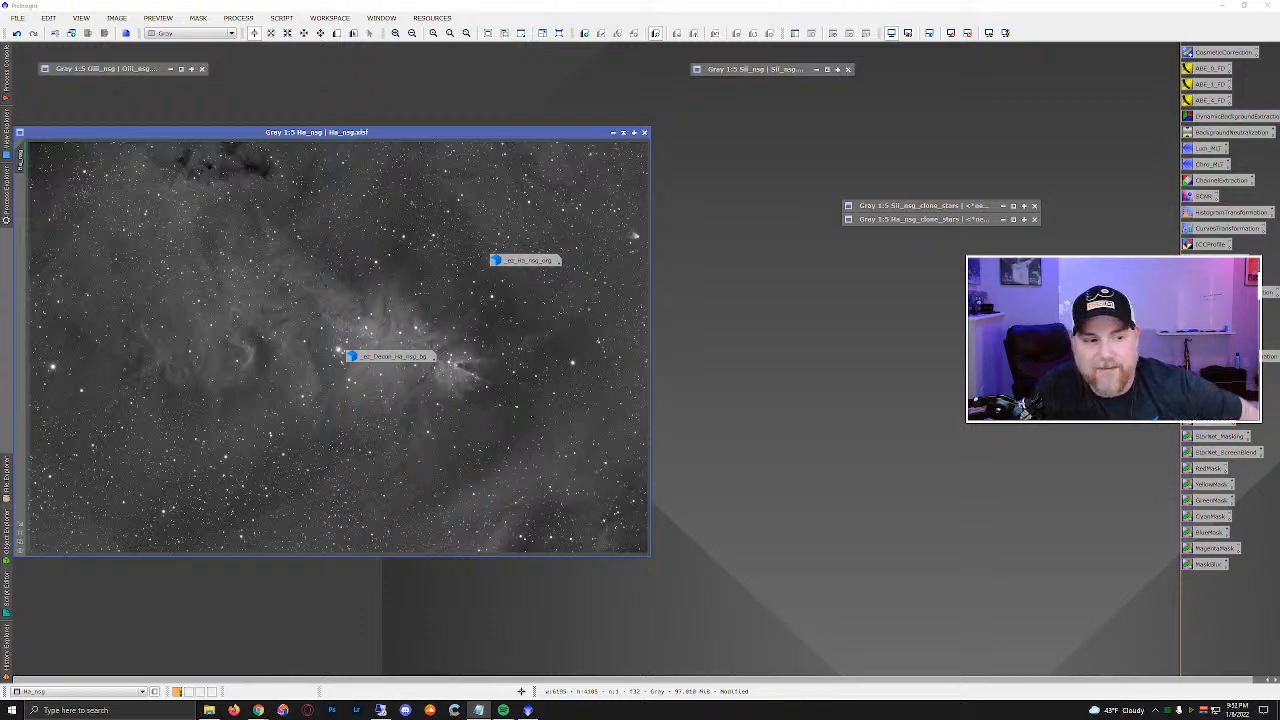
Close the leftover _ez_Decon_Ha_nsg_bg and _ez_Ha_nsg_org images without saving.
{"action": "double_click", "coordinate": [384, 358]}
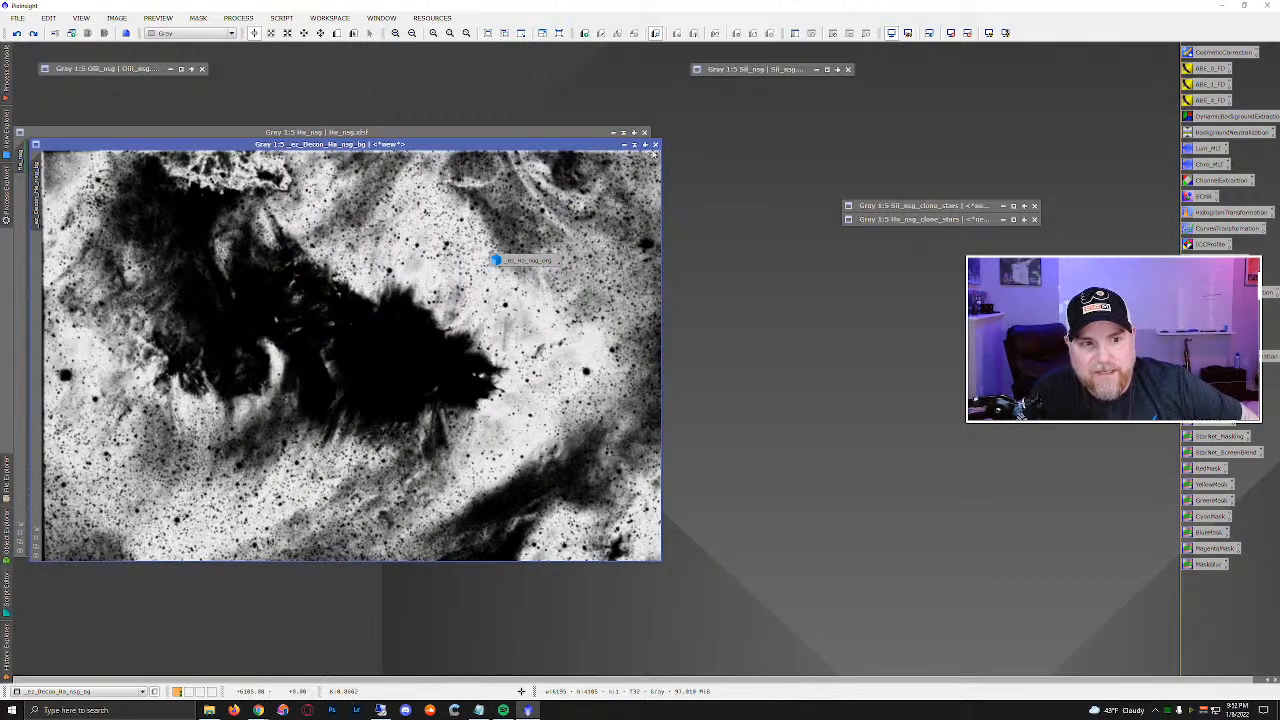
{"action": "left_click", "coordinate": [655, 145]}
{"action": "left_click", "coordinate": [616, 388]}
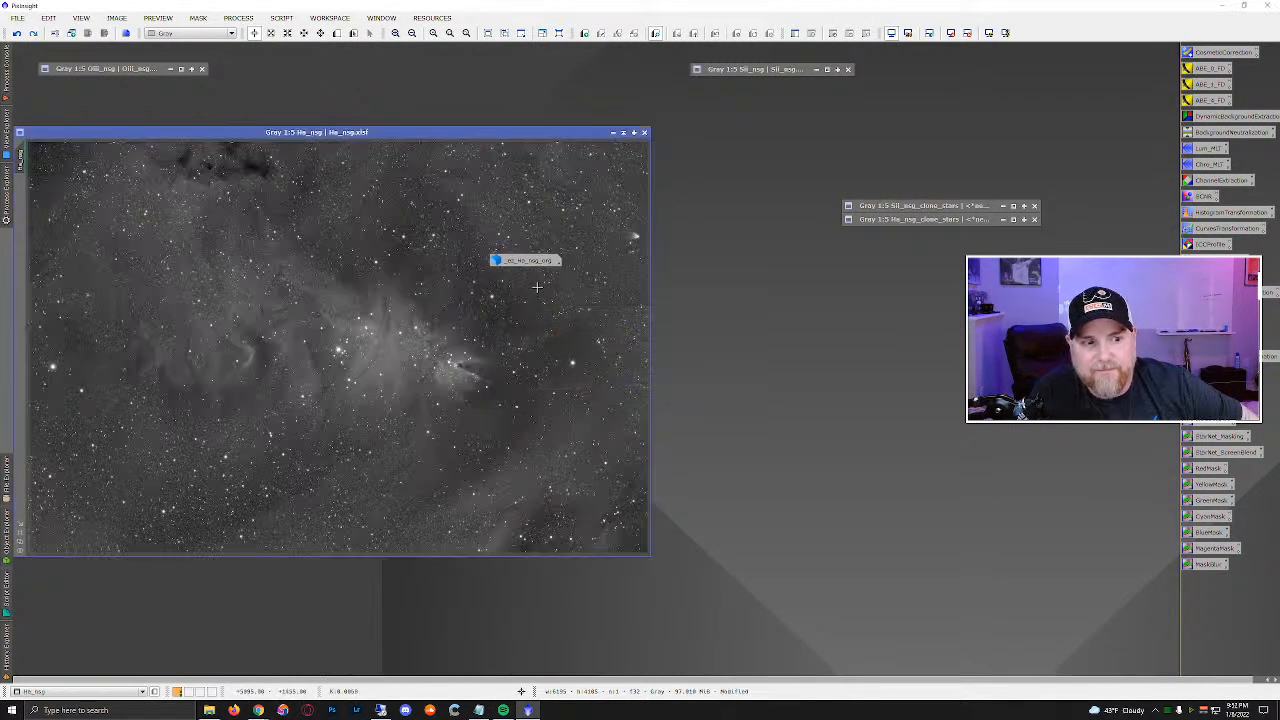
{"action": "double_click", "coordinate": [531, 262]}
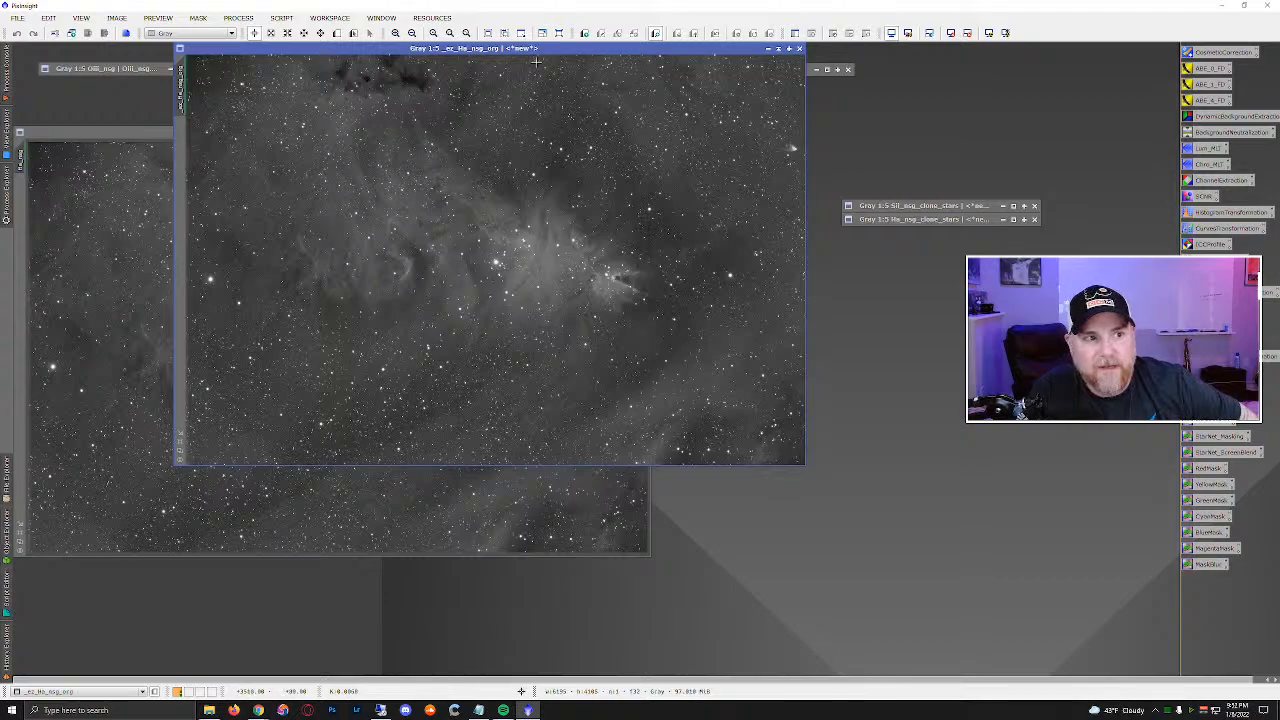
{"action": "left_click_drag", "start_coordinate": [540, 50], "coordinate": [455, 203]}
{"action": "left_click", "coordinate": [712, 198]}
{"action": "key", "text": "ctrl+o"}
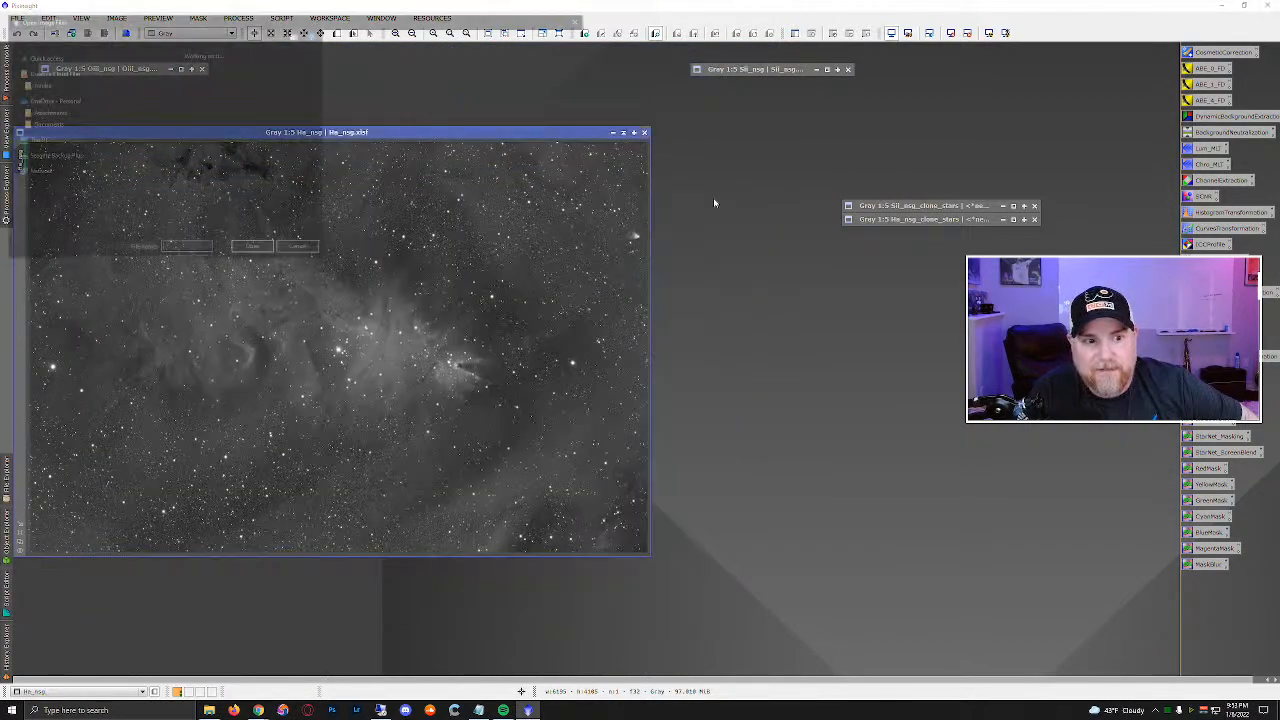
{"action": "left_click", "coordinate": [565, 355]}
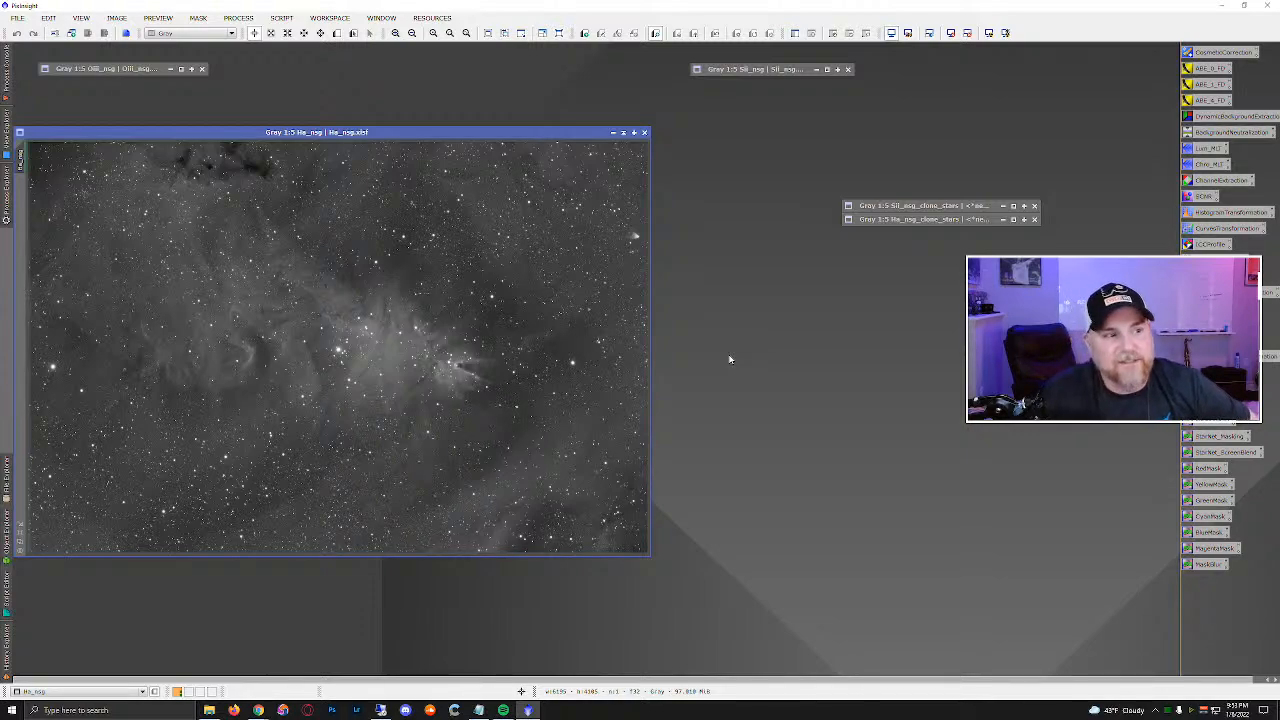
Park the minimized Ha_nsg beneath Oiii_nsg with the finished images and close the small leftover PSF image.
{"action": "left_click", "coordinate": [614, 132]}
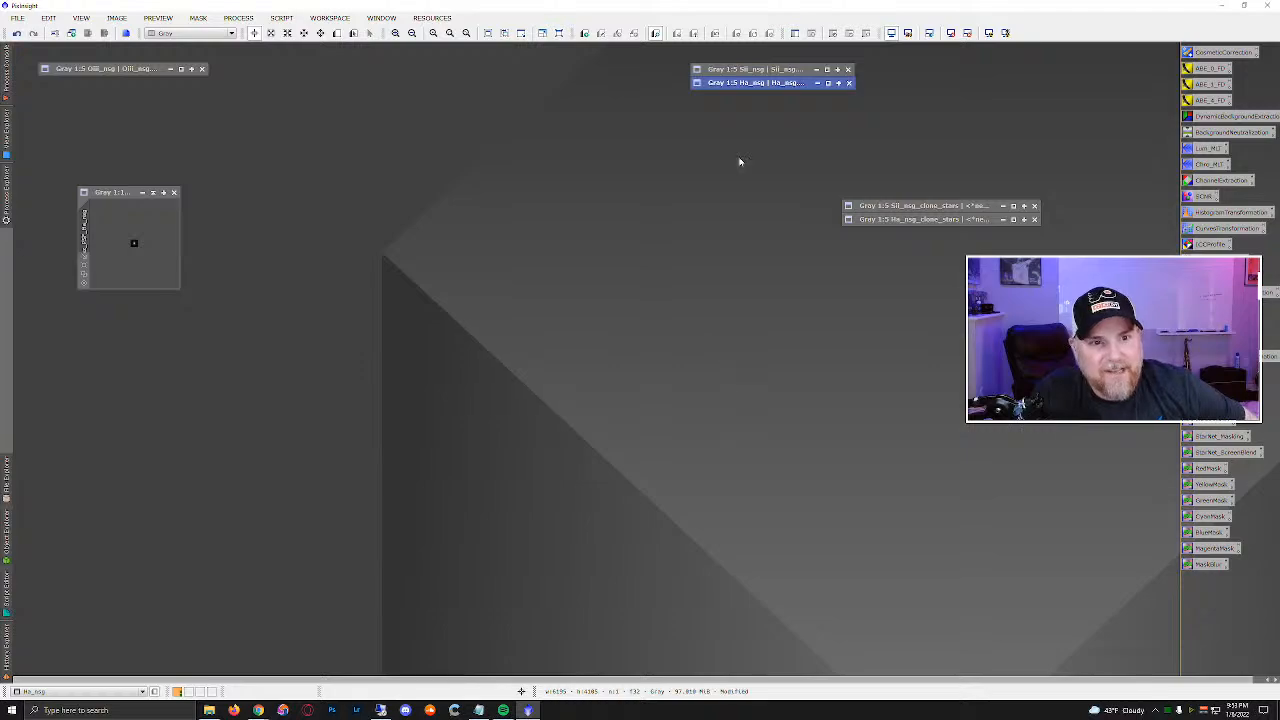
{"action": "left_click_drag", "start_coordinate": [748, 84], "coordinate": [92, 83]}
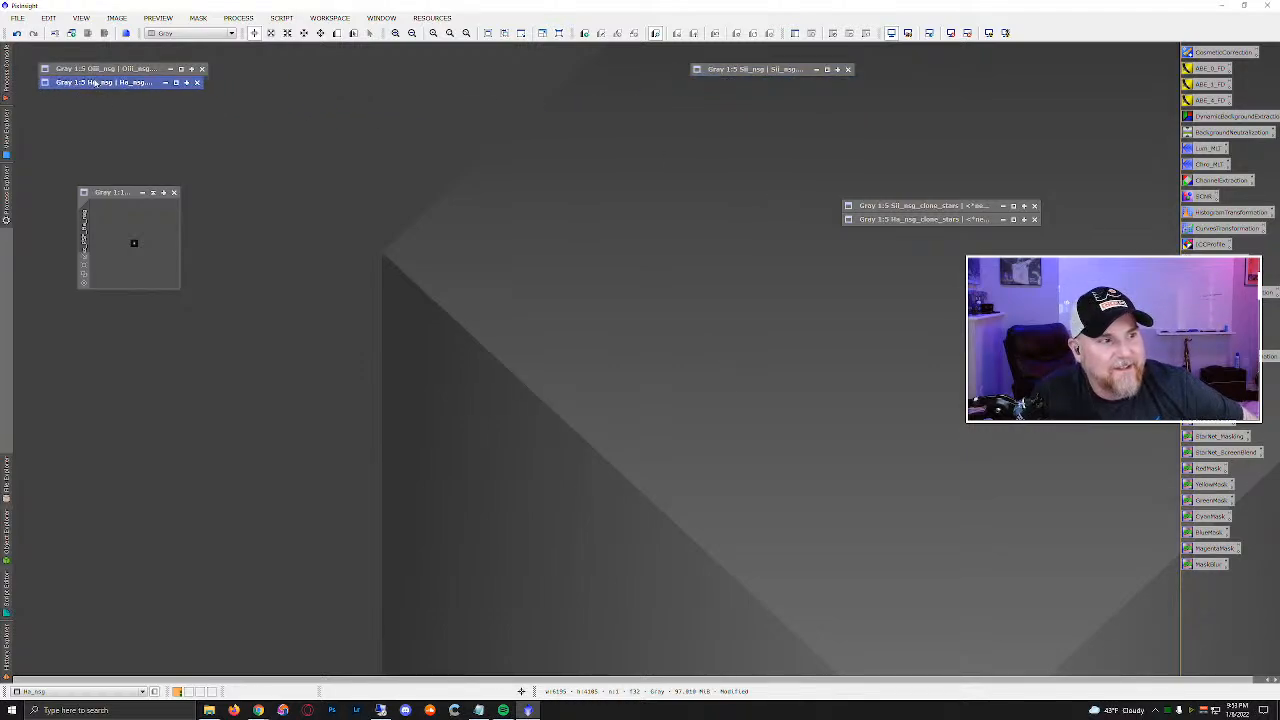
{"action": "left_click", "coordinate": [174, 192]}
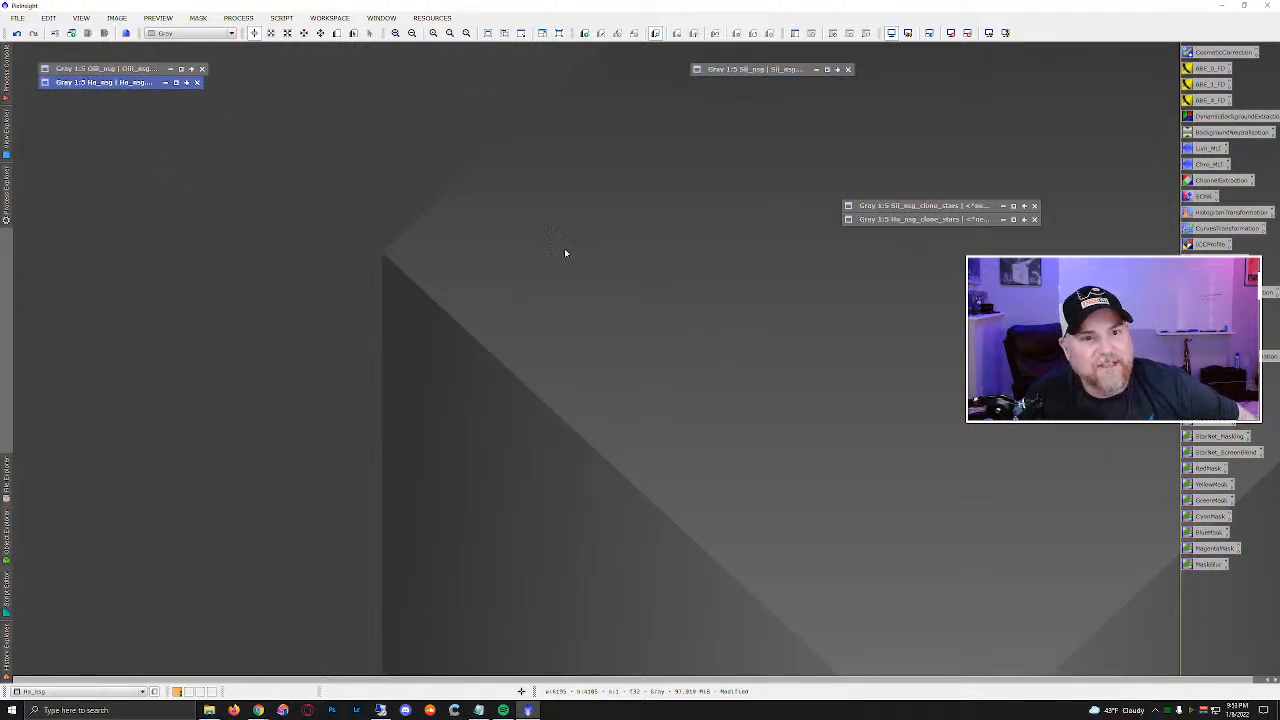
Restore the minimized Sii_nsg image and place it below the parked Oiii_nsg and Ha_nsg images.
{"action": "double_click", "coordinate": [750, 69]}
{"action": "left_click_drag", "start_coordinate": [478, 70], "coordinate": [494, 173]}
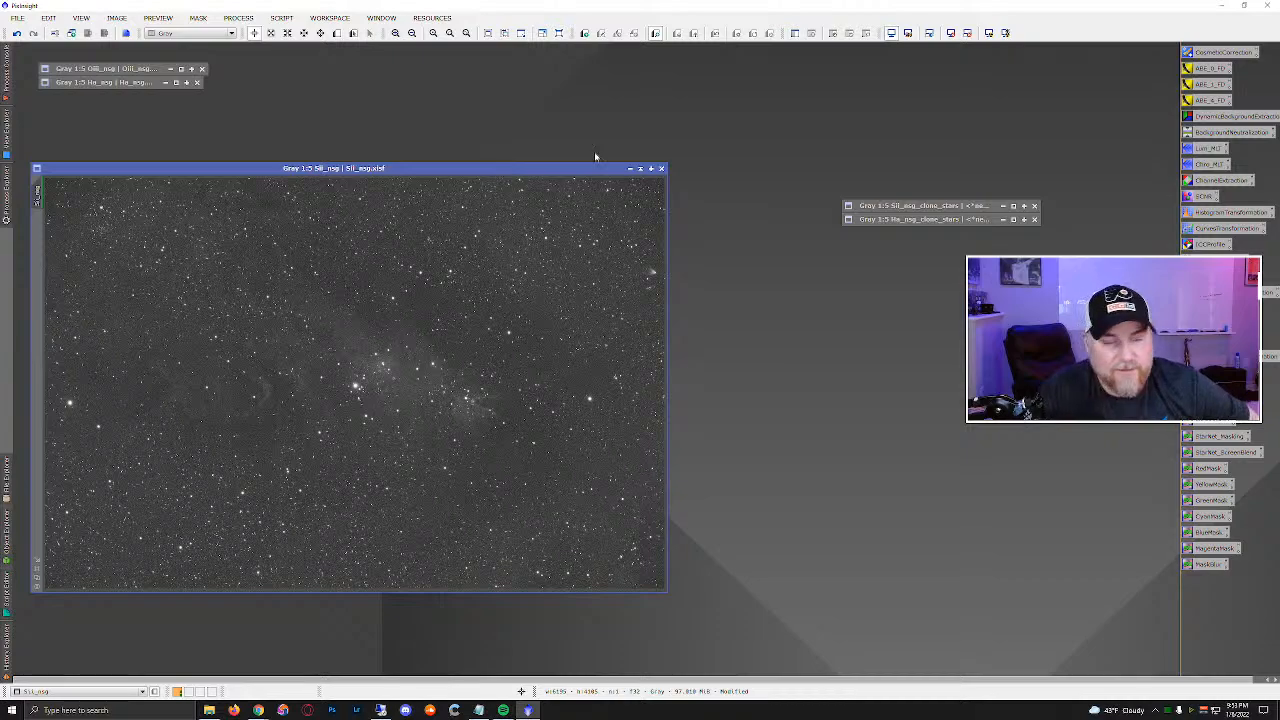
{"action": "left_click_drag", "start_coordinate": [537, 172], "coordinate": [534, 150]}
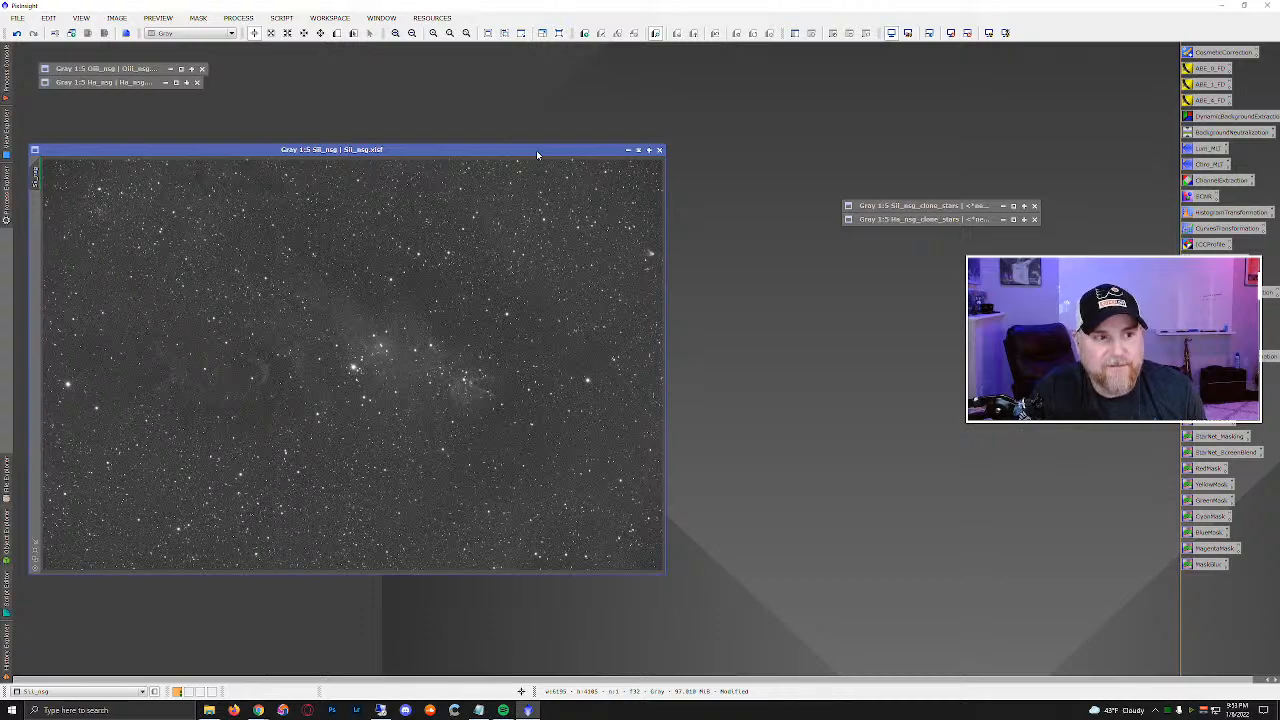
Start EZ Decon on Sii_nsg with Sii_nsg_clone_stars as star mask, apply an STF stretch to it and create a background mask.
{"action": "left_click", "coordinate": [284, 19]}
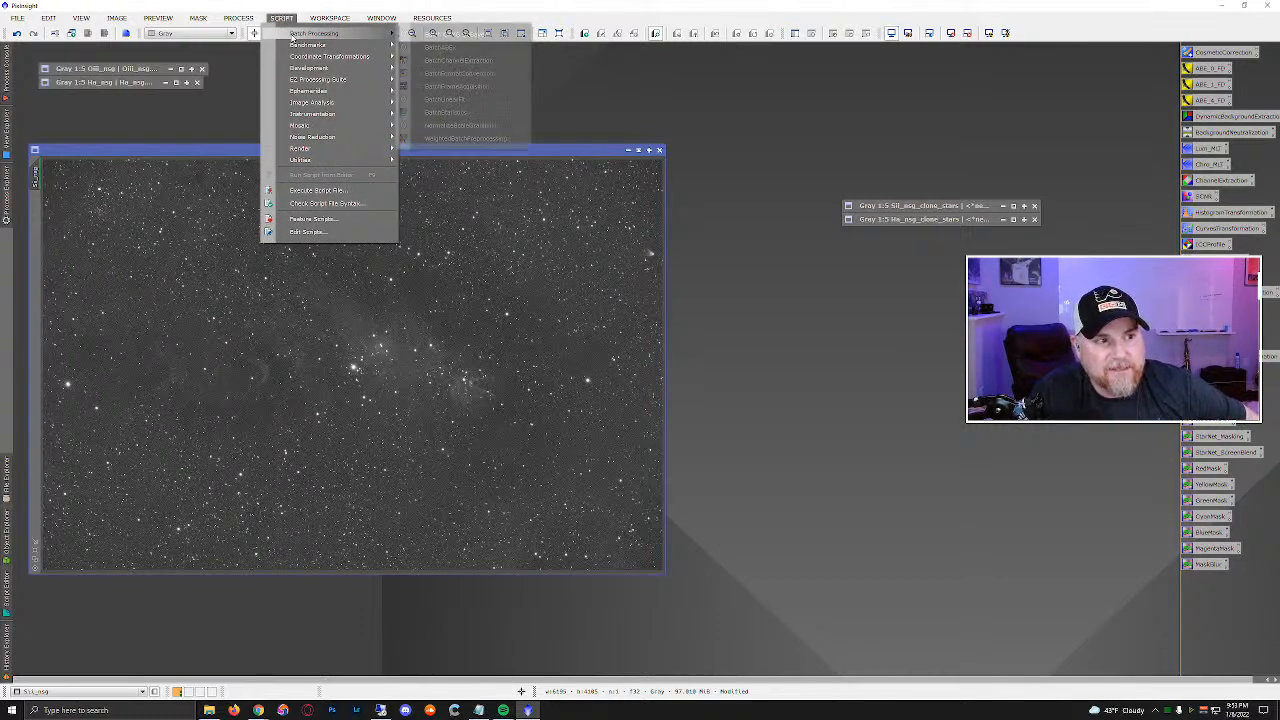
{"action": "mouse_move", "coordinate": [292, 45]}
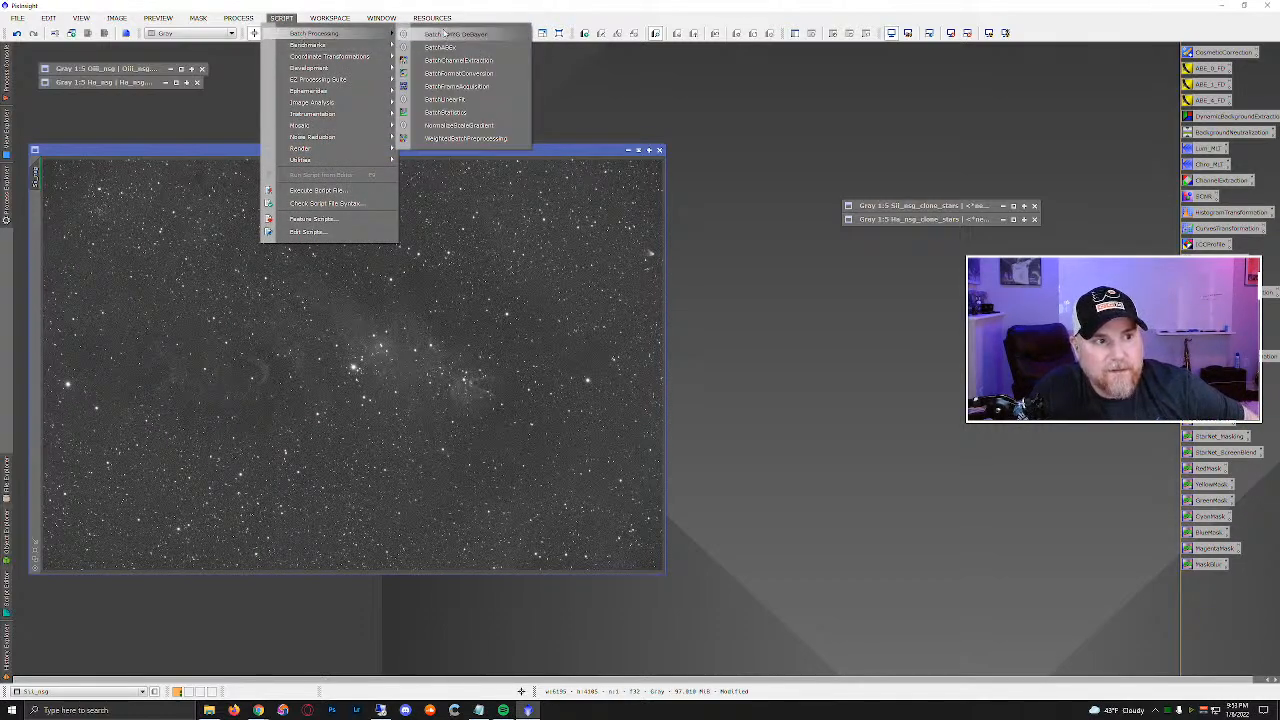
{"action": "mouse_move", "coordinate": [340, 80]}
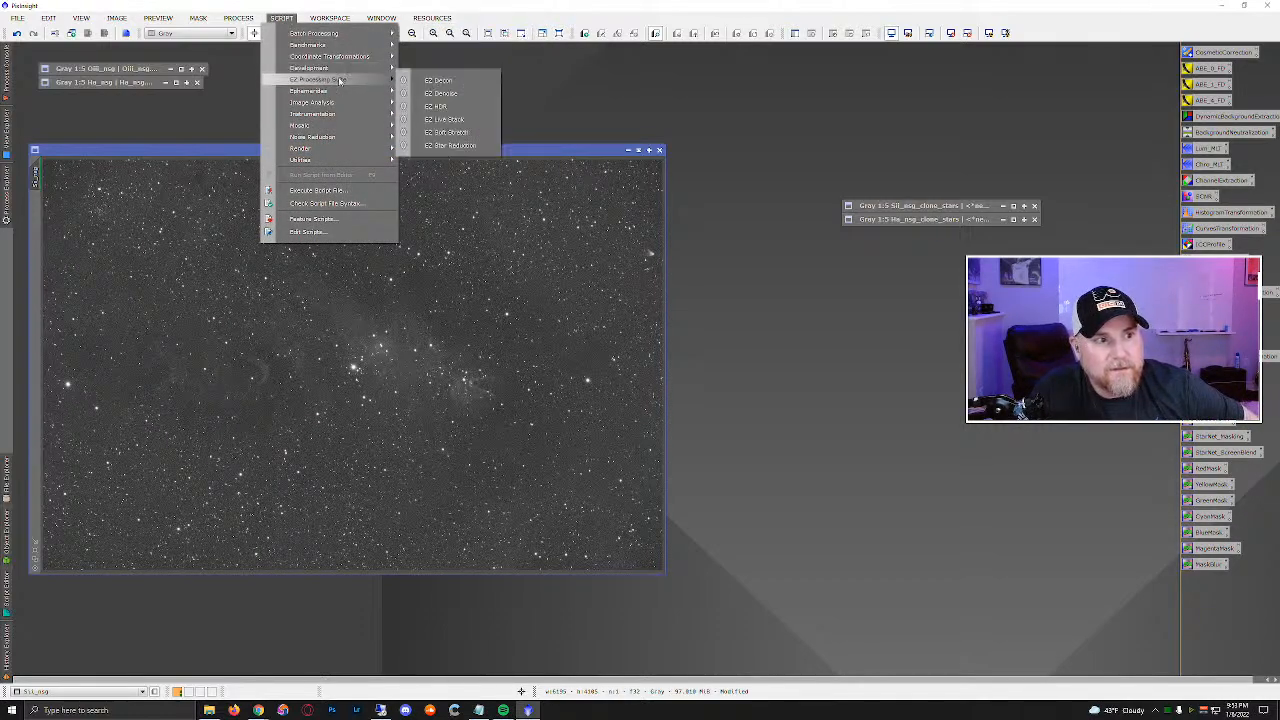
{"action": "left_click", "coordinate": [439, 81]}
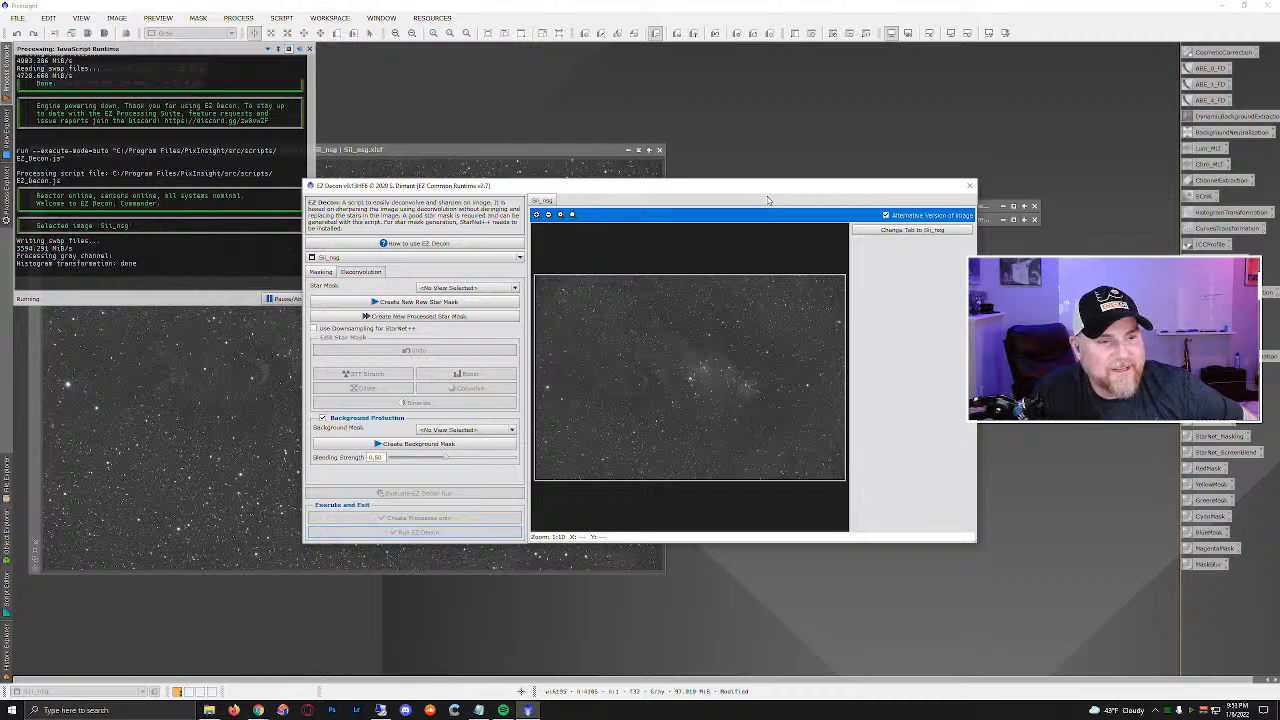
{"action": "left_click", "coordinate": [498, 290]}
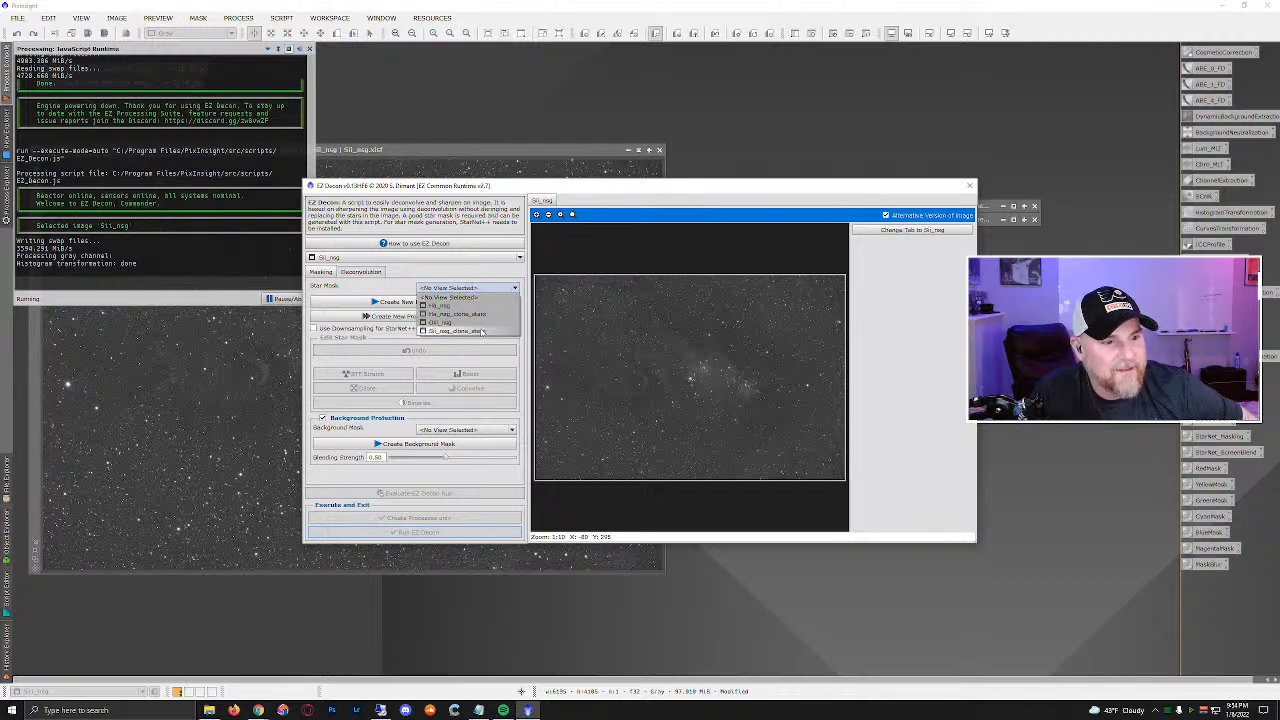
{"action": "left_click", "coordinate": [481, 331]}
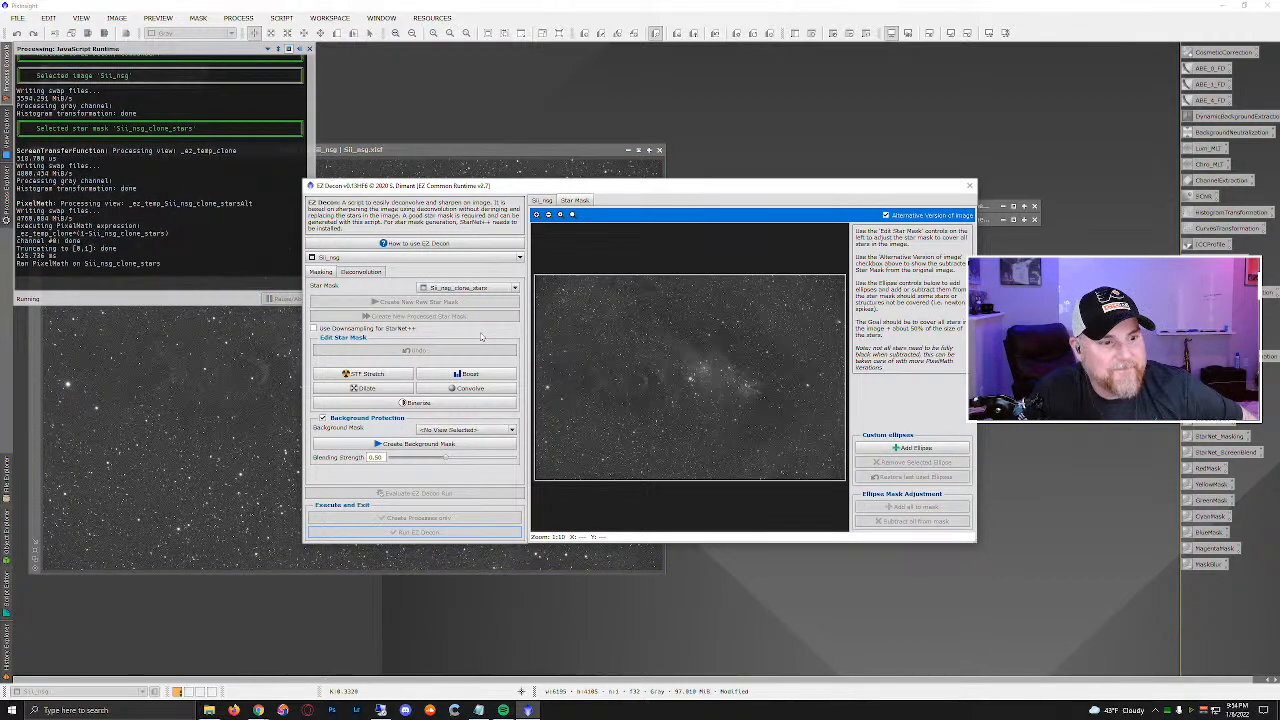
{"action": "left_click", "coordinate": [368, 374]}
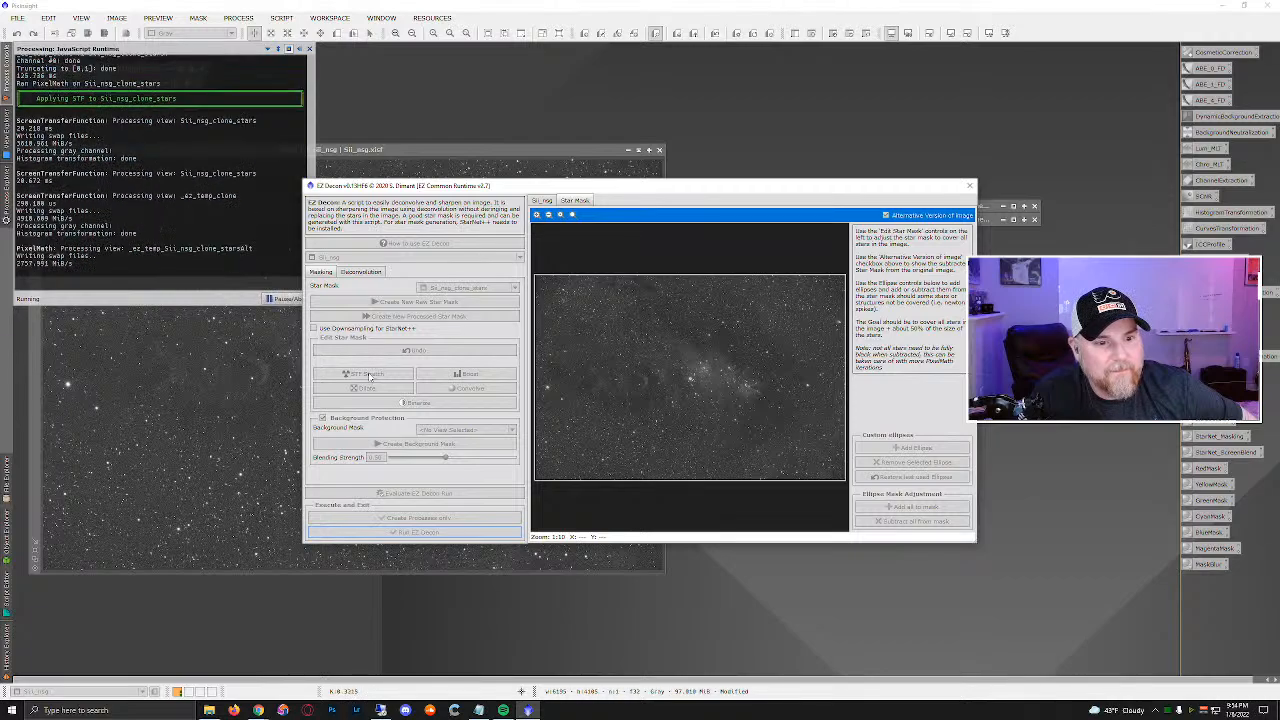
{"action": "left_click", "coordinate": [407, 444]}
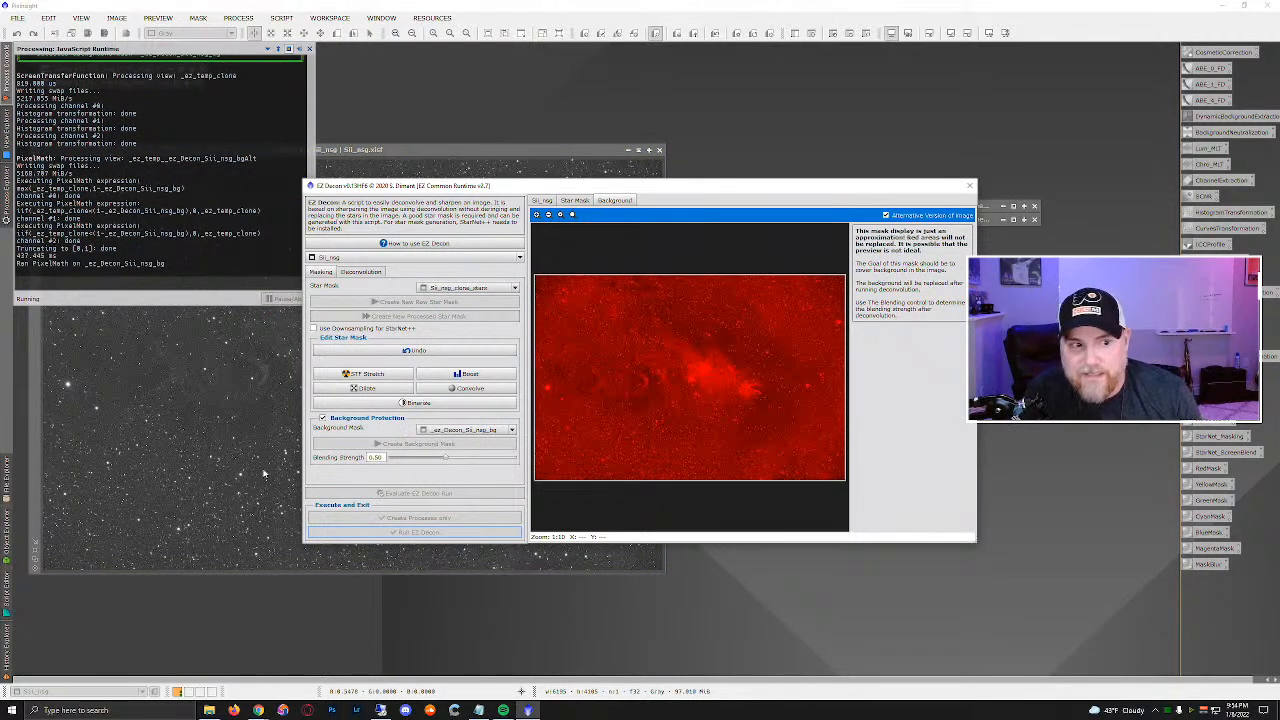
Generate a PSF for Sii_nsg and evaluate a trial EZ Decon run with 16 decon iterations.
{"action": "left_click", "coordinate": [356, 274]}
{"action": "left_click", "coordinate": [408, 302]}
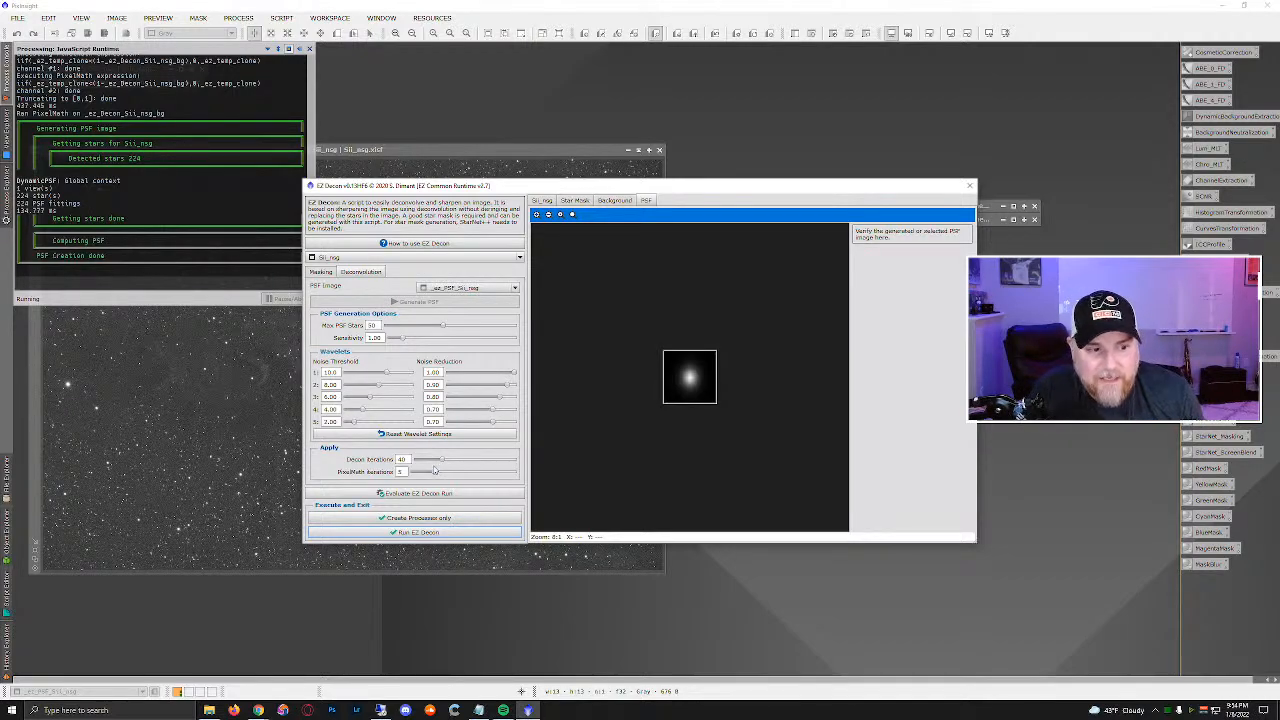
{"action": "left_click_drag", "start_coordinate": [441, 459], "coordinate": [427, 461]}
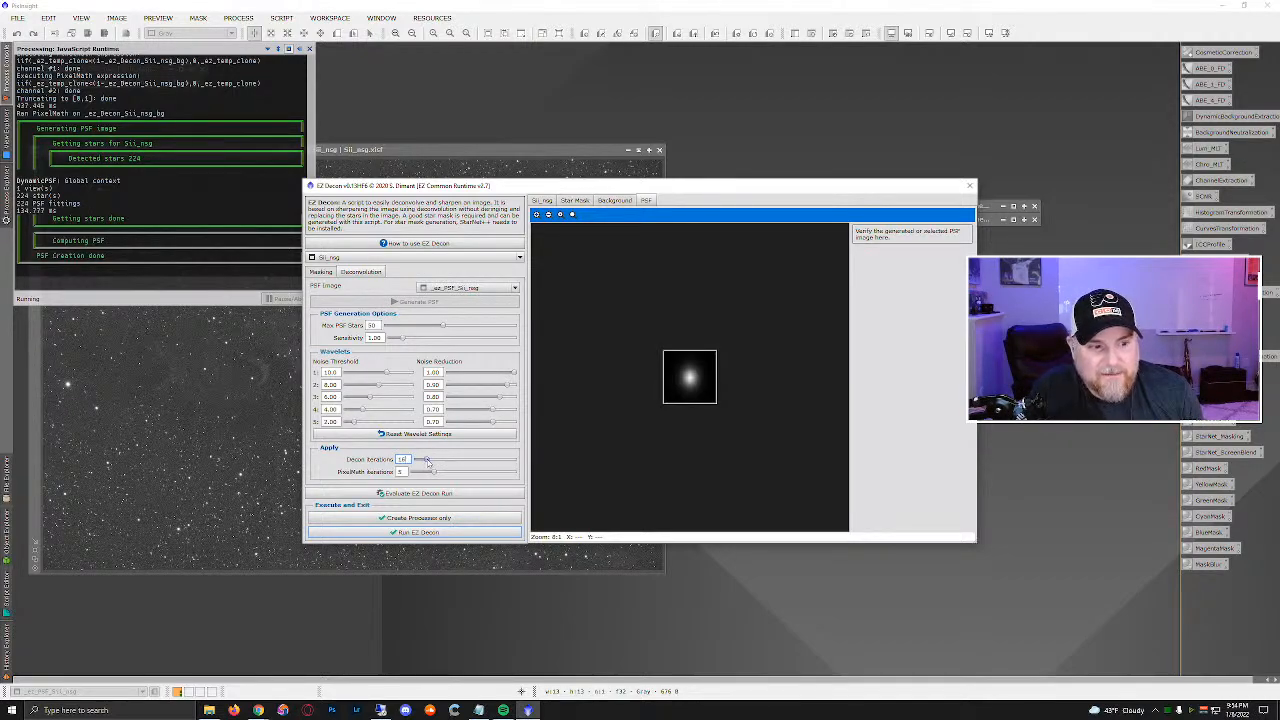
{"action": "left_click", "coordinate": [409, 494]}
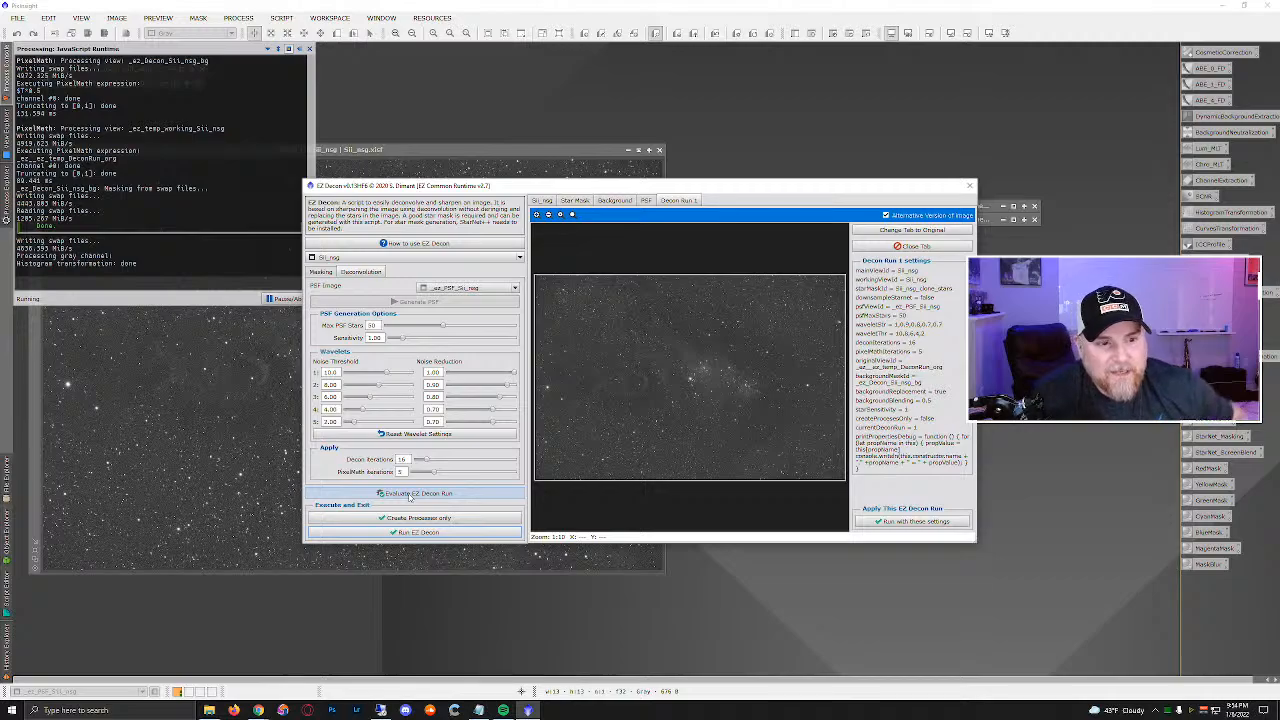
Inspect the trial result in an enlarged, zoomed preview, then raise the decon iterations to about 40 and run EZ Decon on Sii_nsg.
{"action": "left_click_drag", "start_coordinate": [674, 187], "coordinate": [391, 110]}
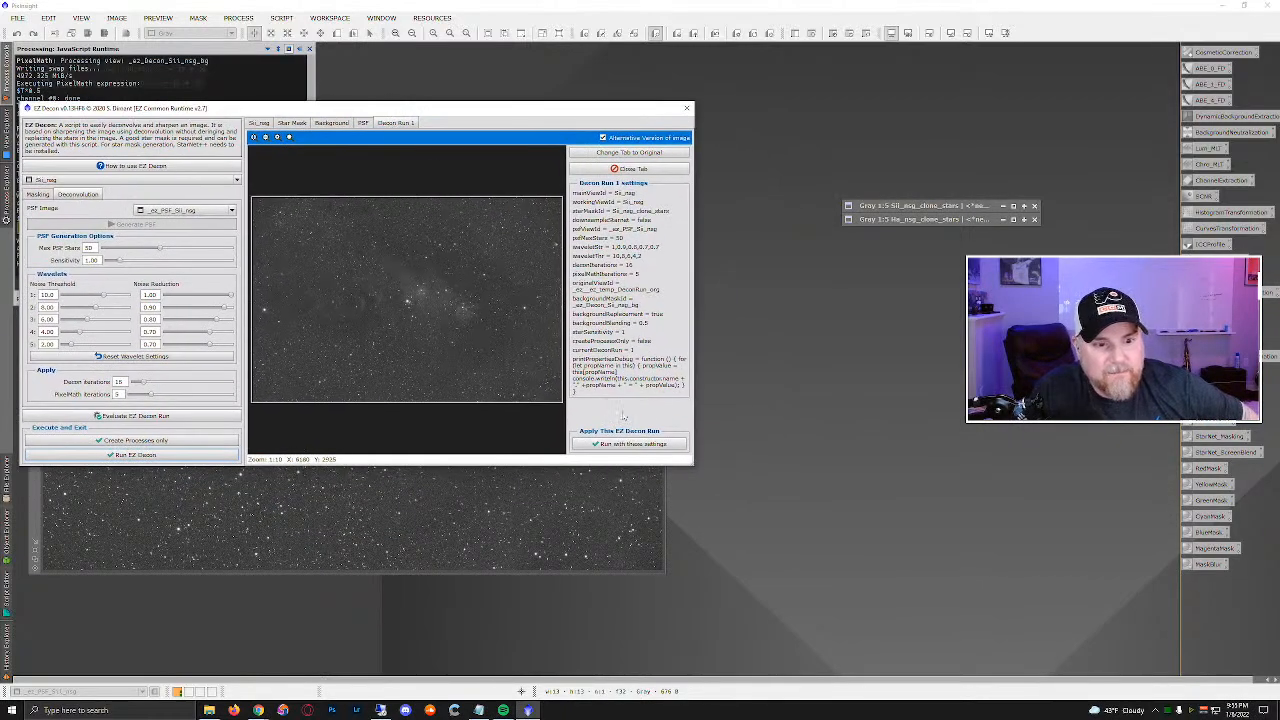
{"action": "left_click_drag", "start_coordinate": [692, 463], "coordinate": [846, 610]}
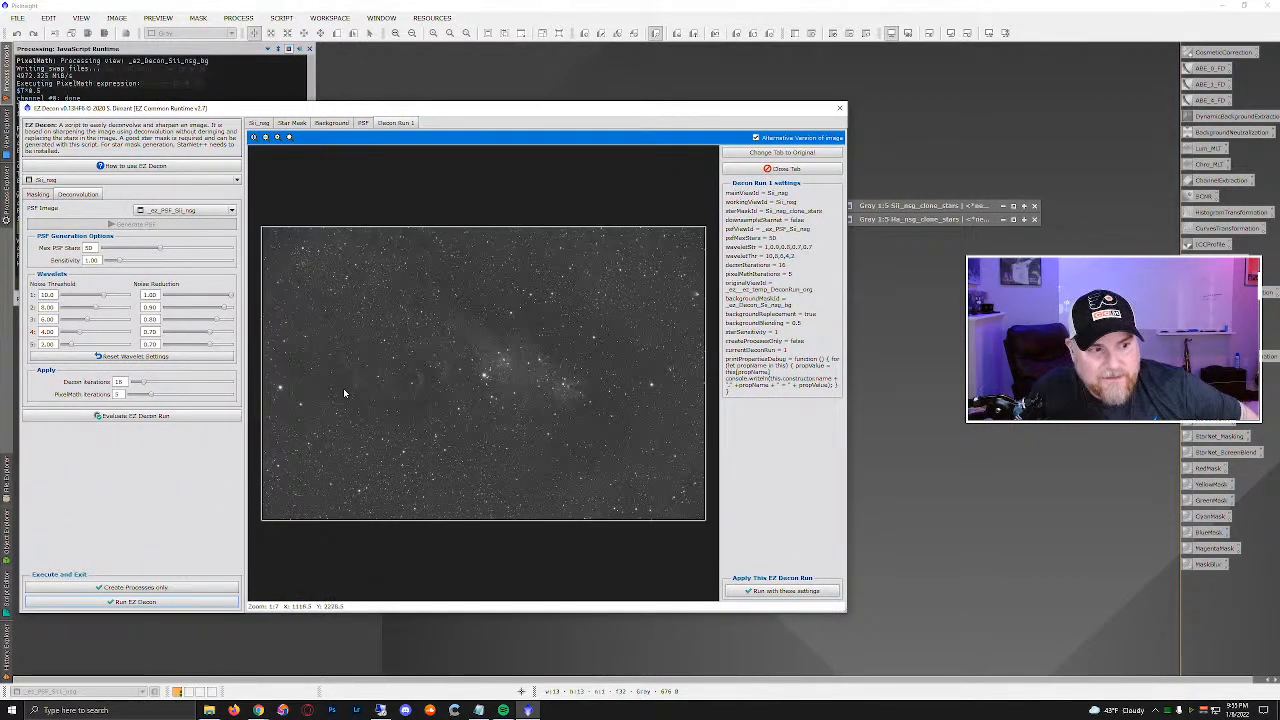
{"action": "left_click", "coordinate": [254, 137]}
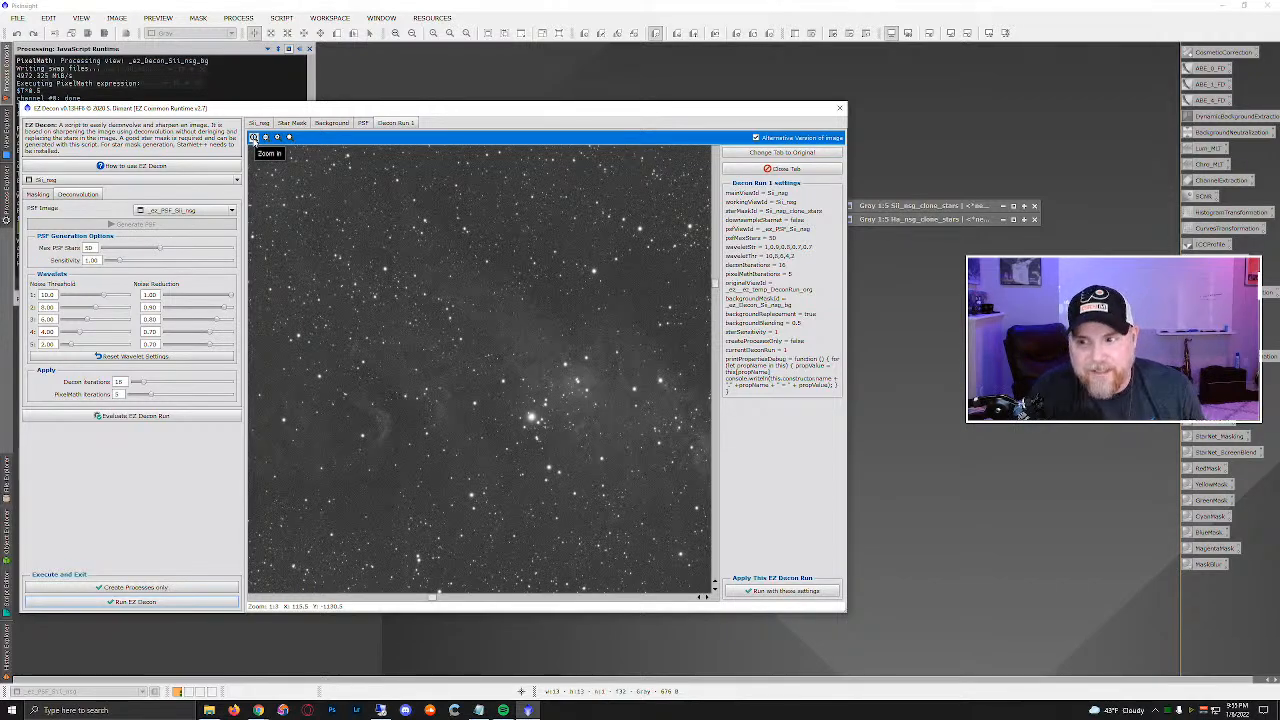
{"action": "left_click_drag", "start_coordinate": [436, 597], "coordinate": [527, 600]}
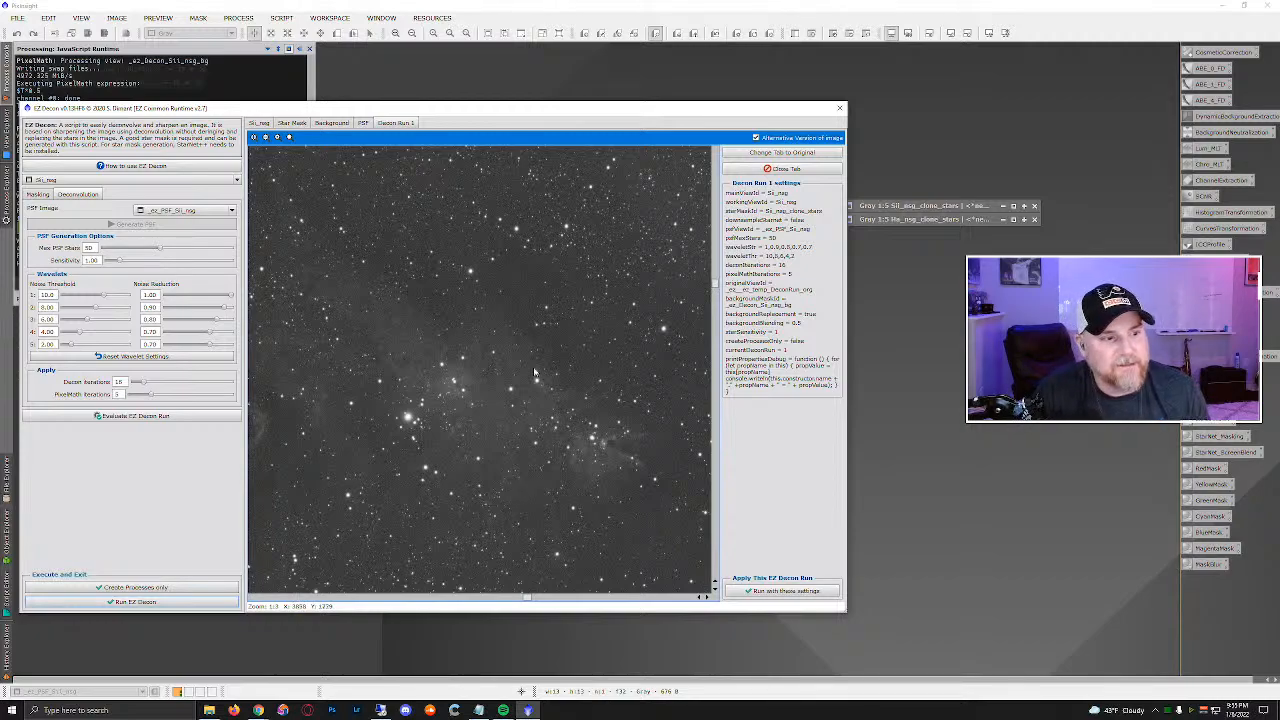
{"action": "scroll", "coordinate": [514, 406], "scroll_direction": "up", "scroll_amount": 1}
{"action": "scroll", "coordinate": [514, 406], "scroll_direction": "down", "scroll_amount": 4}
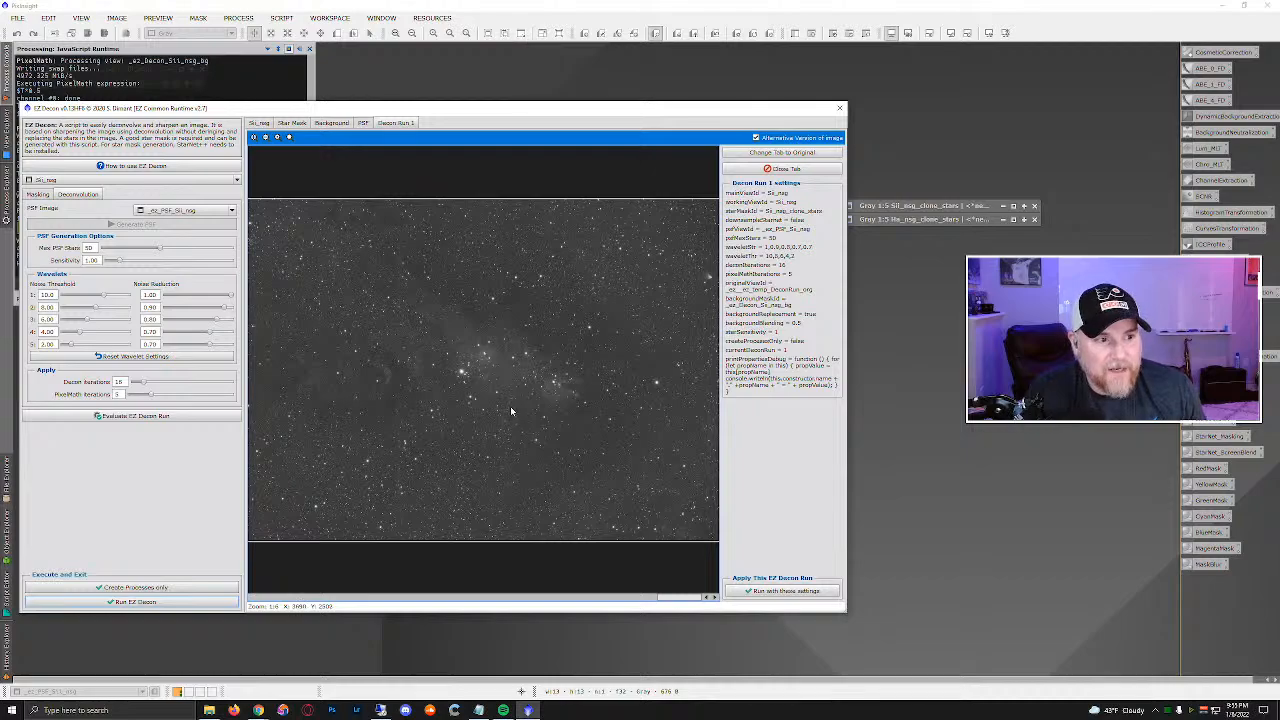
{"action": "left_click_drag", "start_coordinate": [141, 383], "coordinate": [160, 388]}
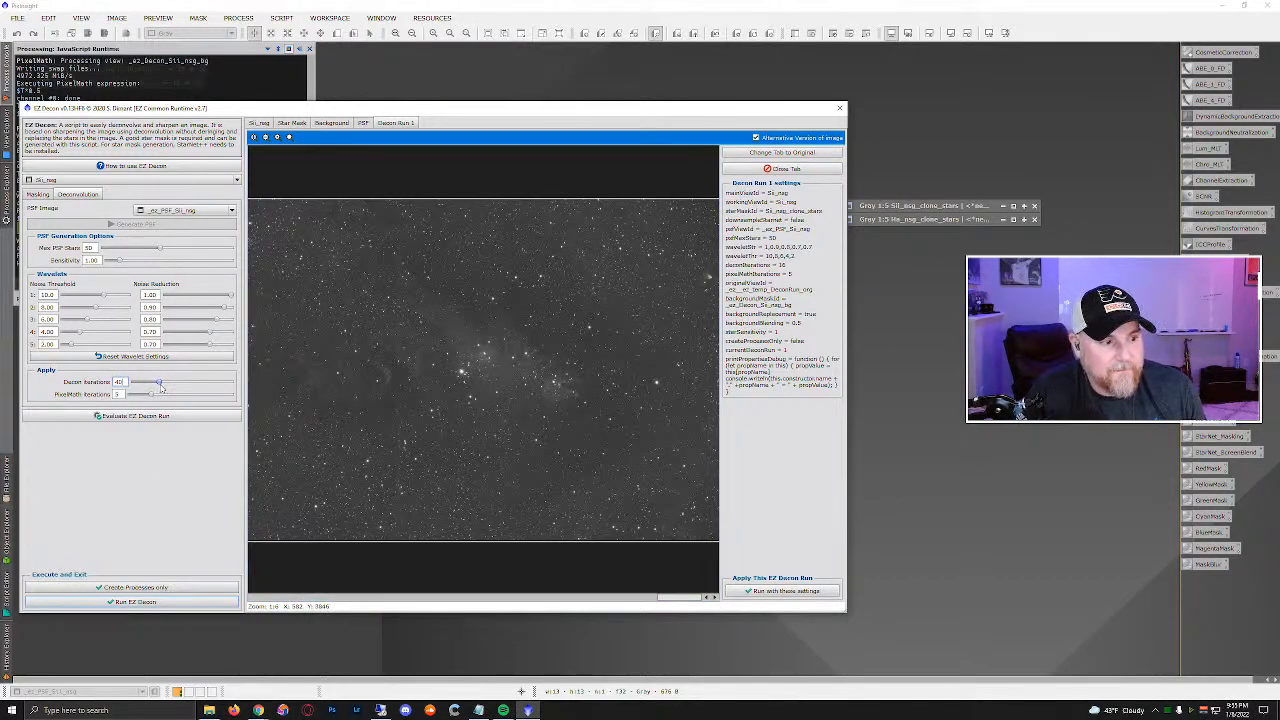
{"action": "left_click", "coordinate": [150, 602]}
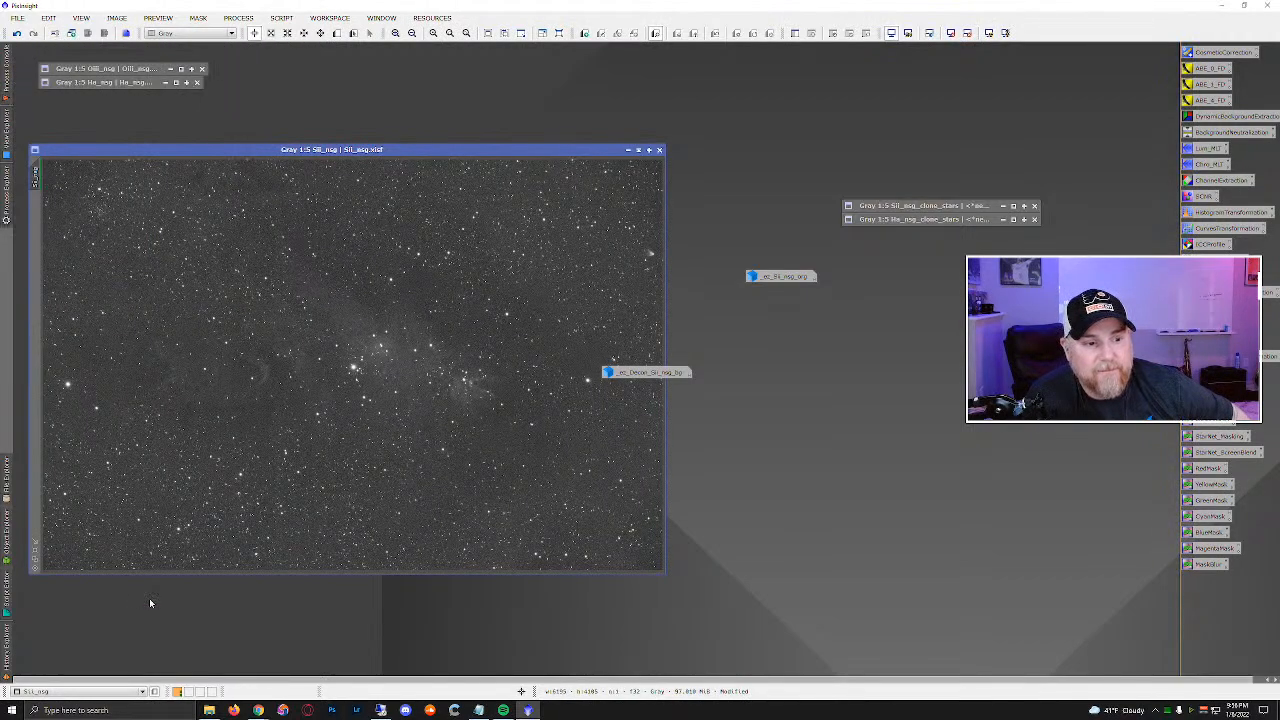
Close the leftover _ez_Decon_Sii_nsg_bg and _ez_Sii_nsg_org images without saving.
{"action": "left_click", "coordinate": [650, 375]}
{"action": "double_click", "coordinate": [650, 375]}
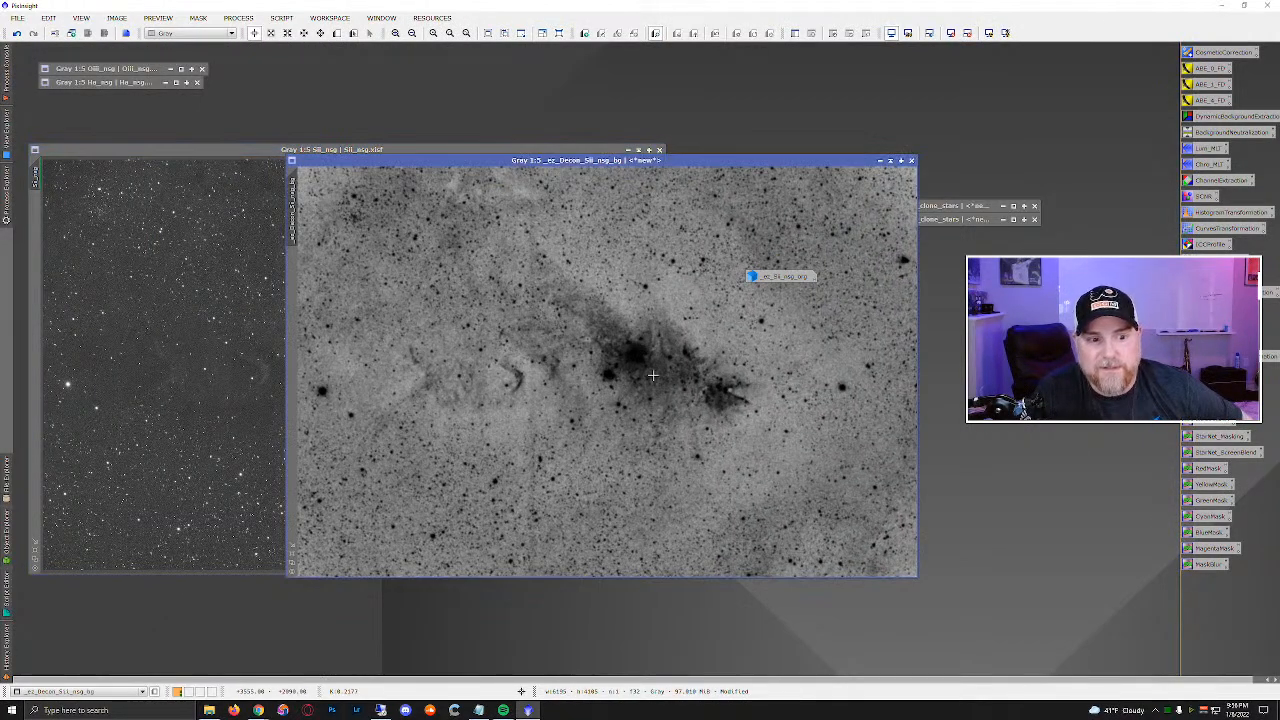
{"action": "left_click", "coordinate": [911, 160]}
{"action": "left_click", "coordinate": [618, 381]}
{"action": "left_click", "coordinate": [782, 276]}
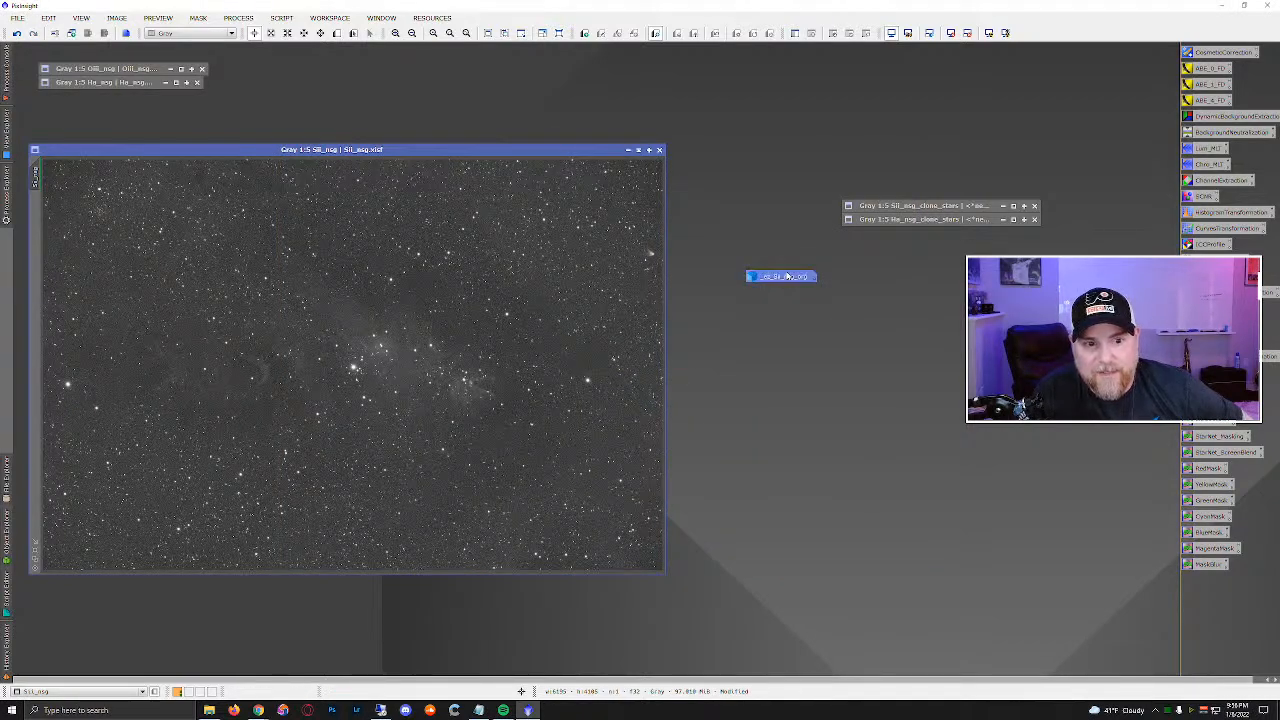
{"action": "double_click", "coordinate": [782, 276]}
{"action": "left_click", "coordinate": [1055, 64]}
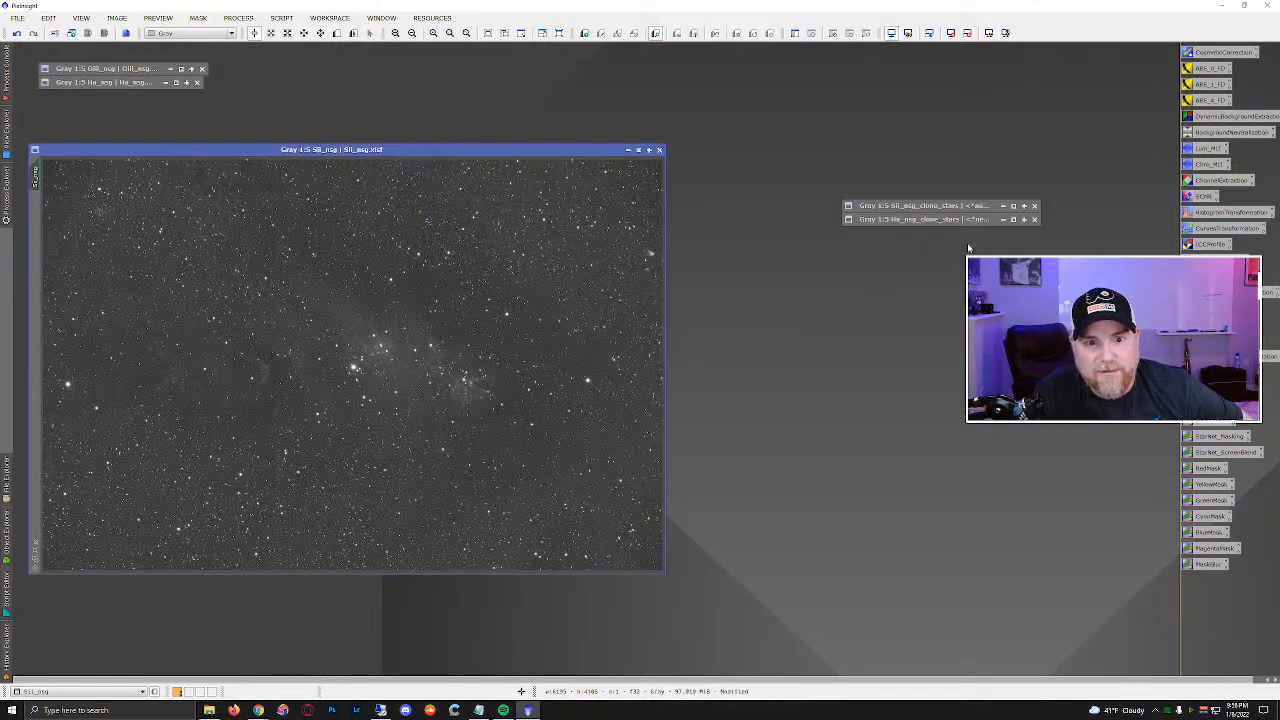
Close the Ha_nsg_clone_stars and Sii_nsg_clone_stars star masks, accepting the broken mask references.
{"action": "left_click", "coordinate": [1034, 220]}
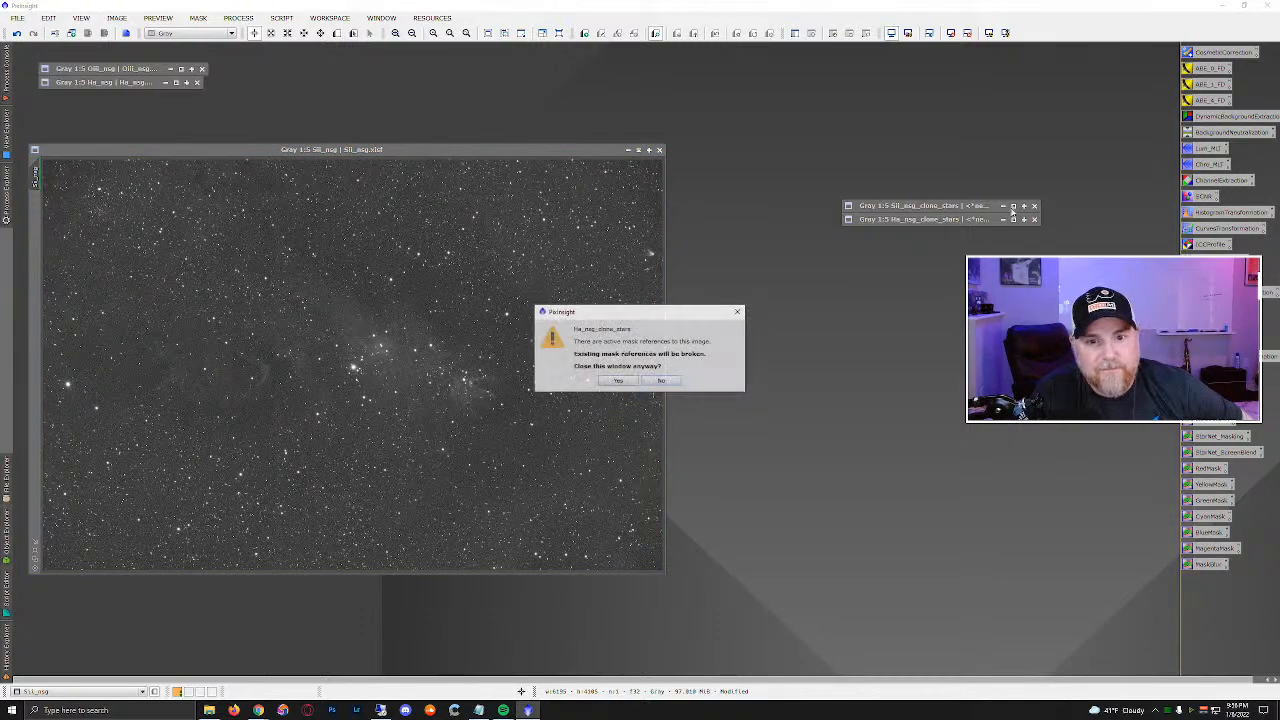
{"action": "left_click", "coordinate": [618, 381]}
{"action": "left_click", "coordinate": [1034, 206]}
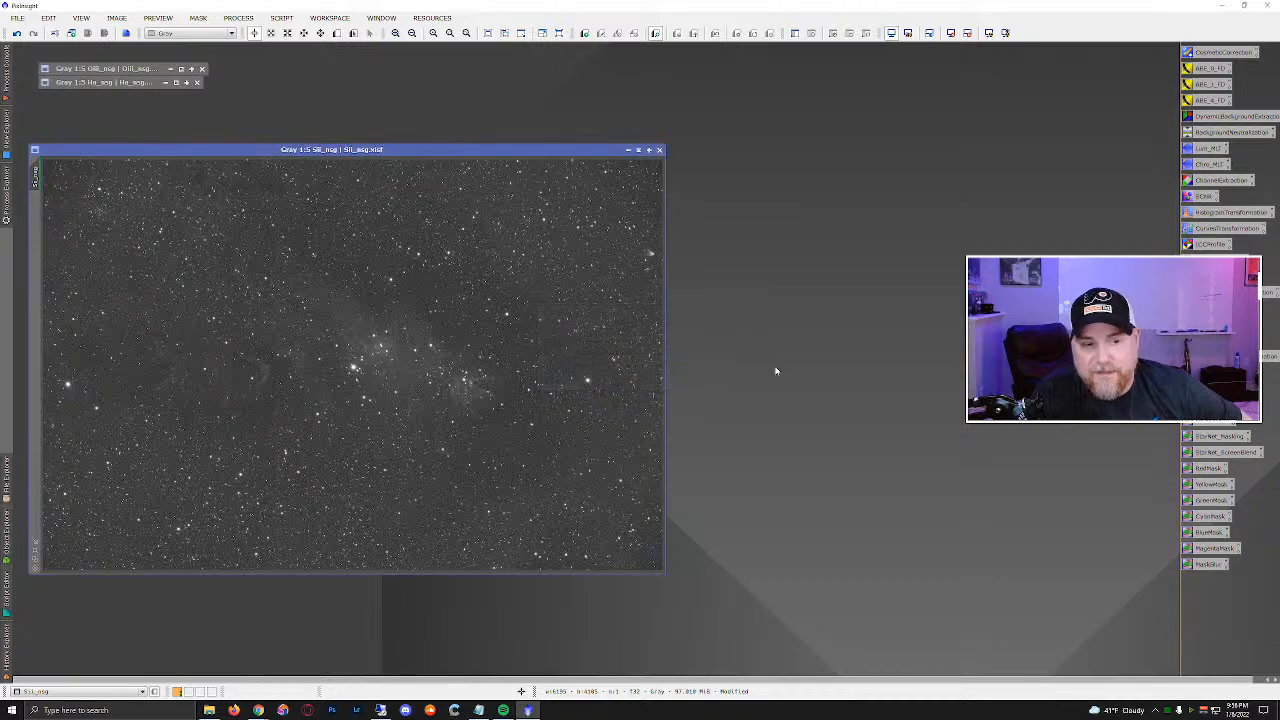
{"action": "left_click", "coordinate": [618, 382]}
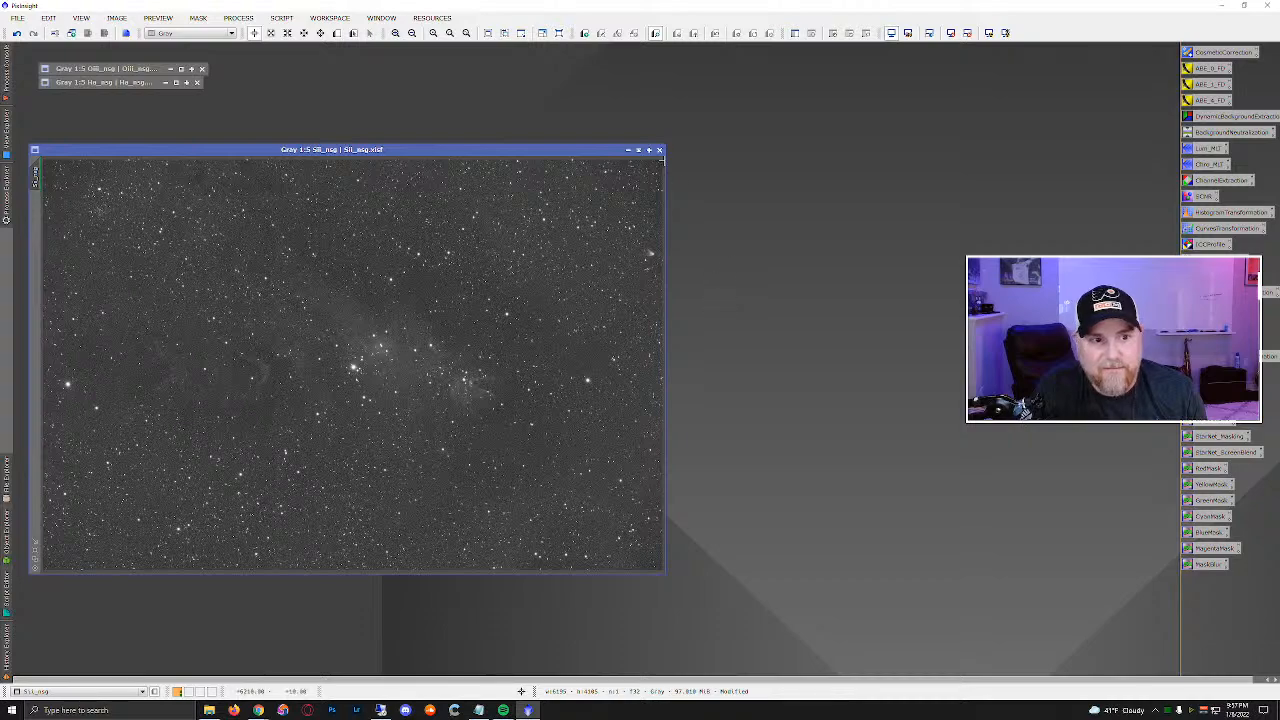
Minimize Sii_nsg, close the small leftover PSF image and park Sii_nsg beneath Ha_nsg with the finished images.
{"action": "left_click", "coordinate": [638, 149]}
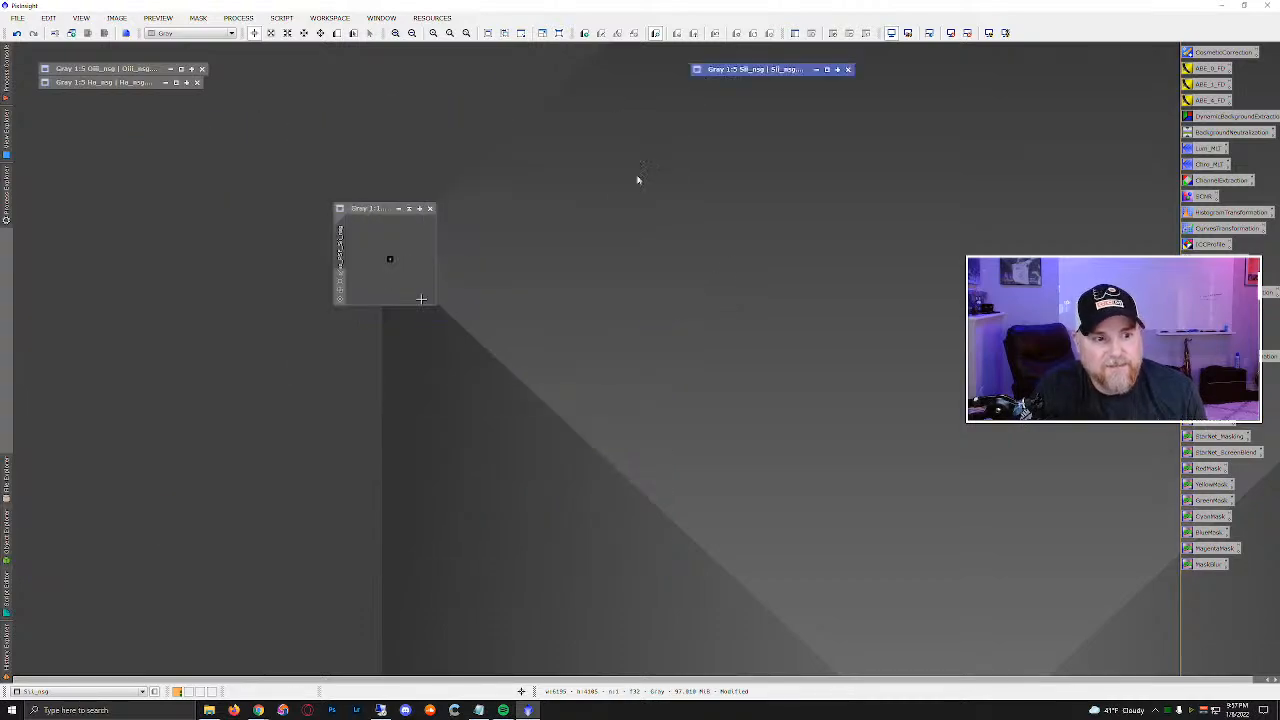
{"action": "left_click", "coordinate": [430, 208]}
{"action": "left_click_drag", "start_coordinate": [724, 69], "coordinate": [97, 93]}
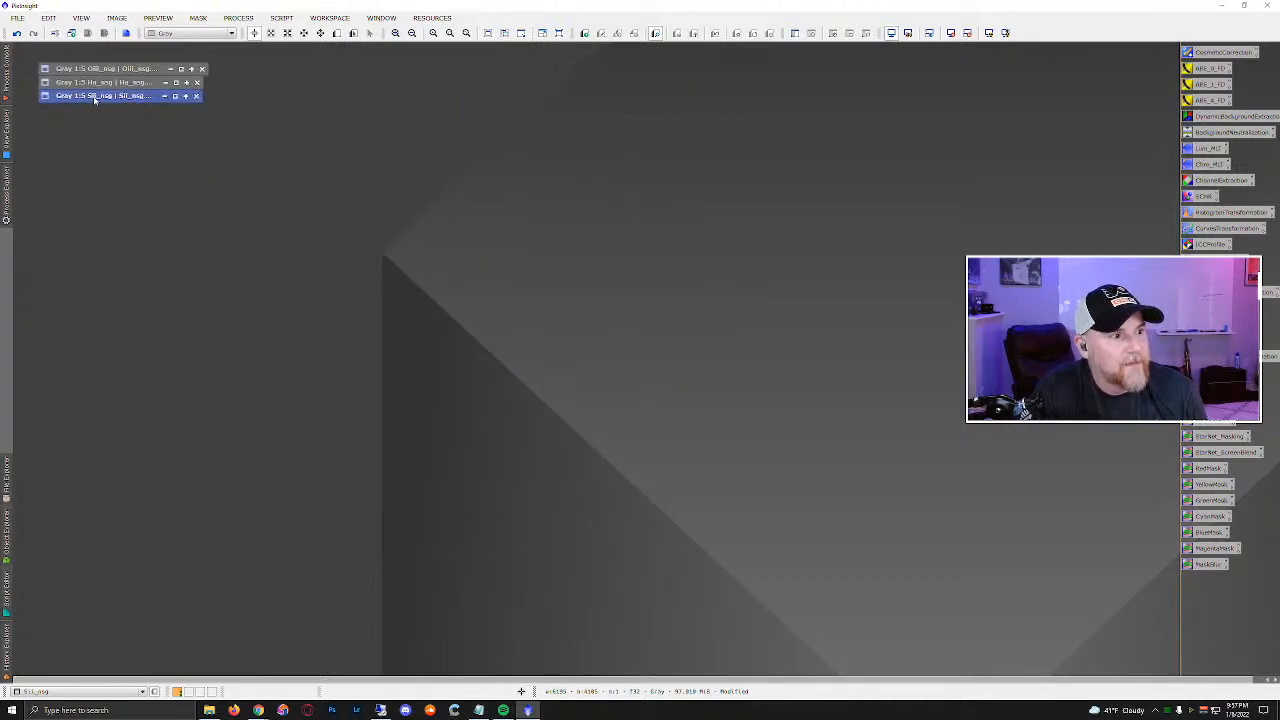
Run EZ Denoise on Sii_nsg with the default mask and denoise settings.
{"action": "left_click", "coordinate": [238, 18]}
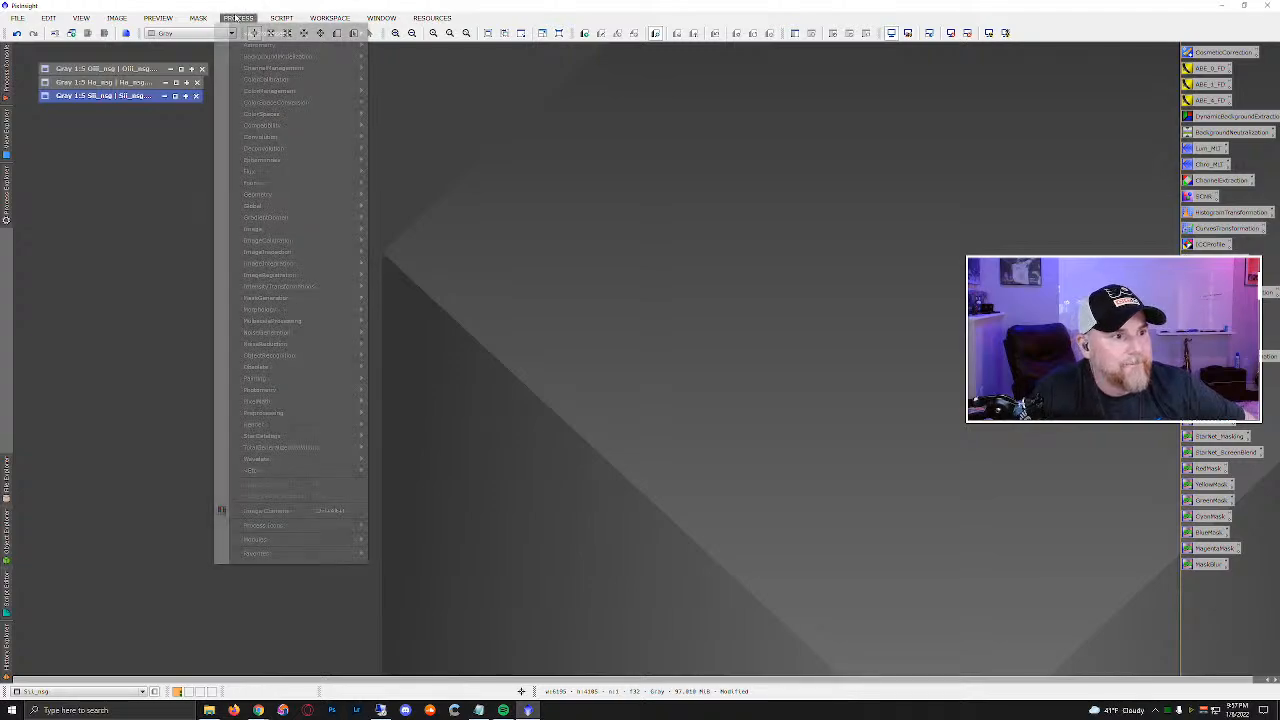
{"action": "mouse_move", "coordinate": [272, 35]}
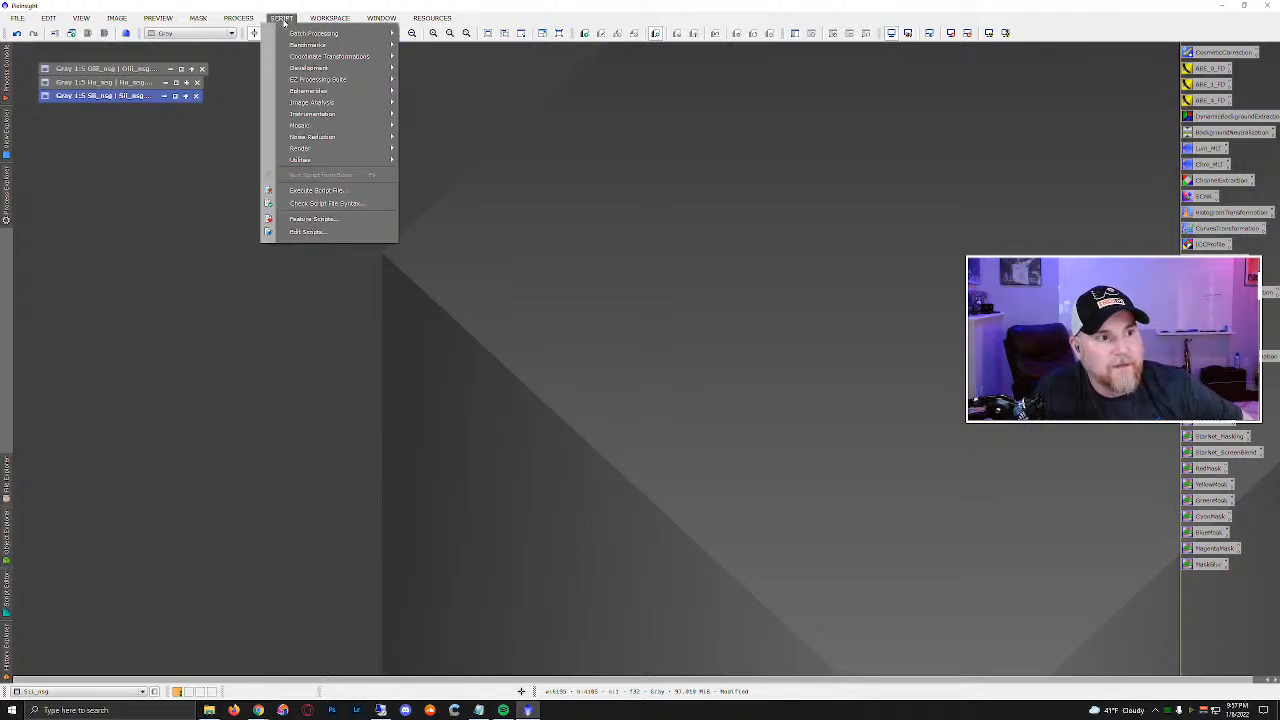
{"action": "mouse_move", "coordinate": [340, 79]}
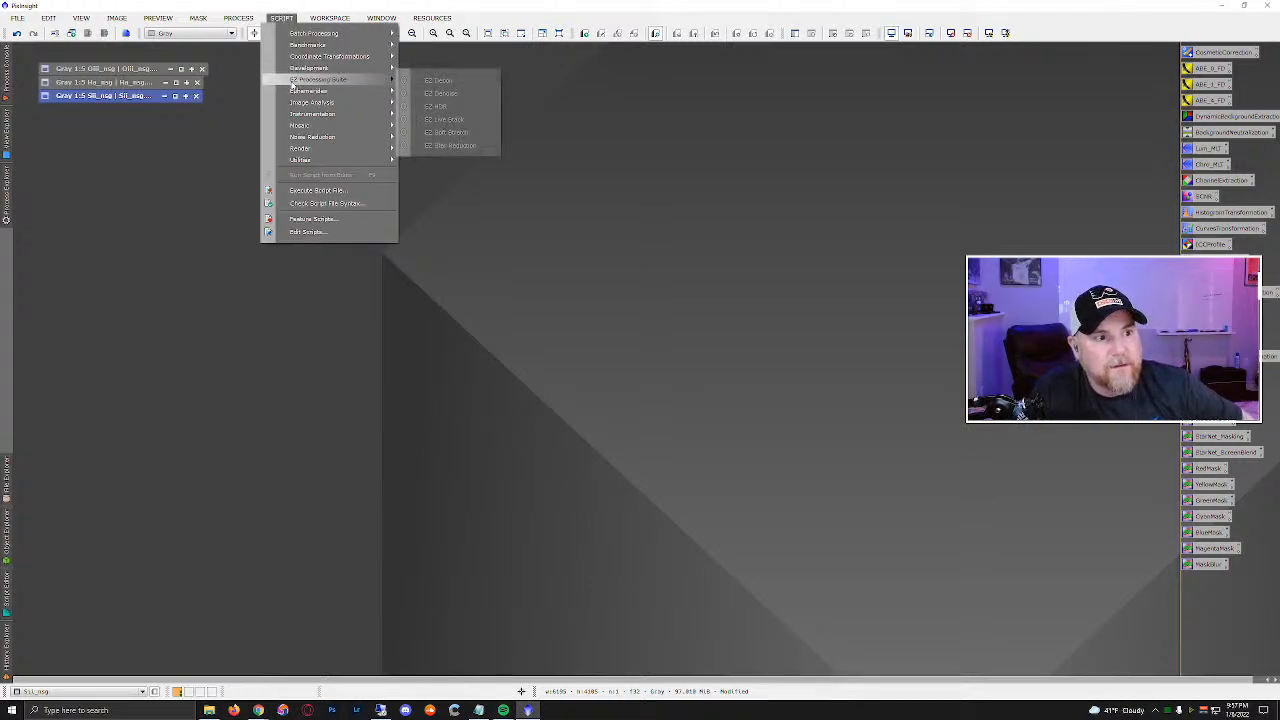
{"action": "left_click", "coordinate": [440, 90]}
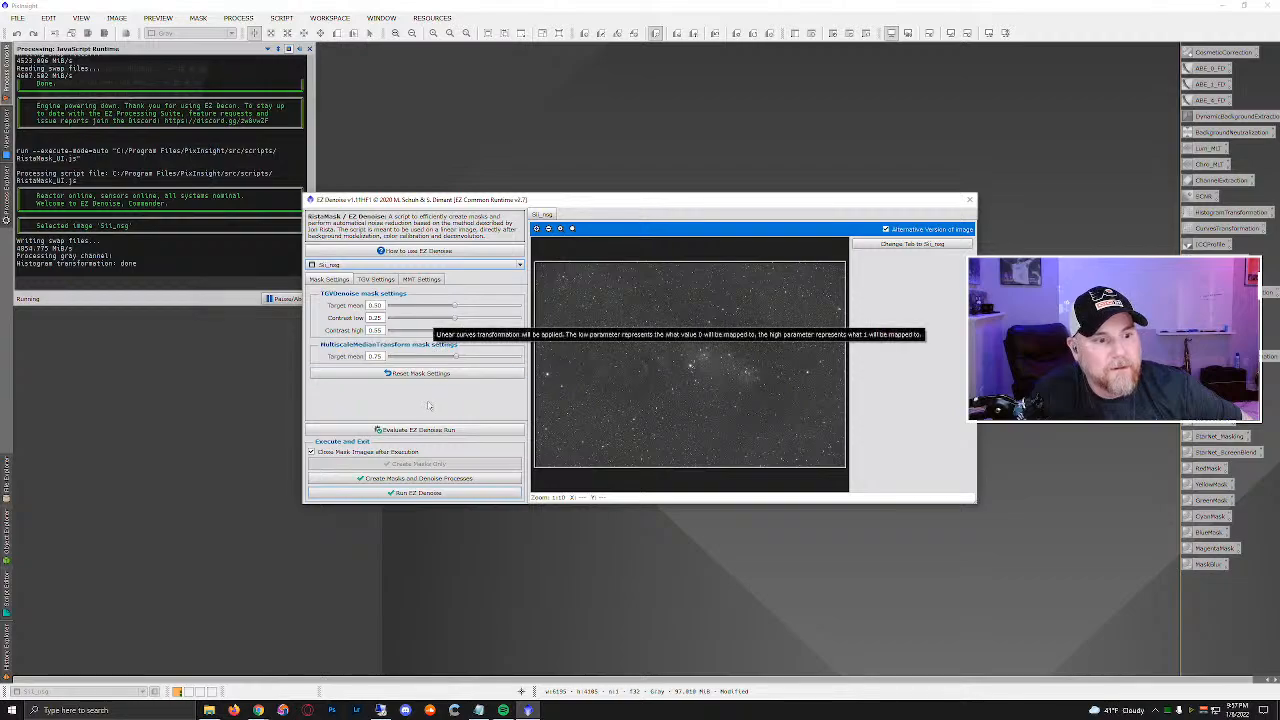
{"action": "left_click", "coordinate": [418, 493]}
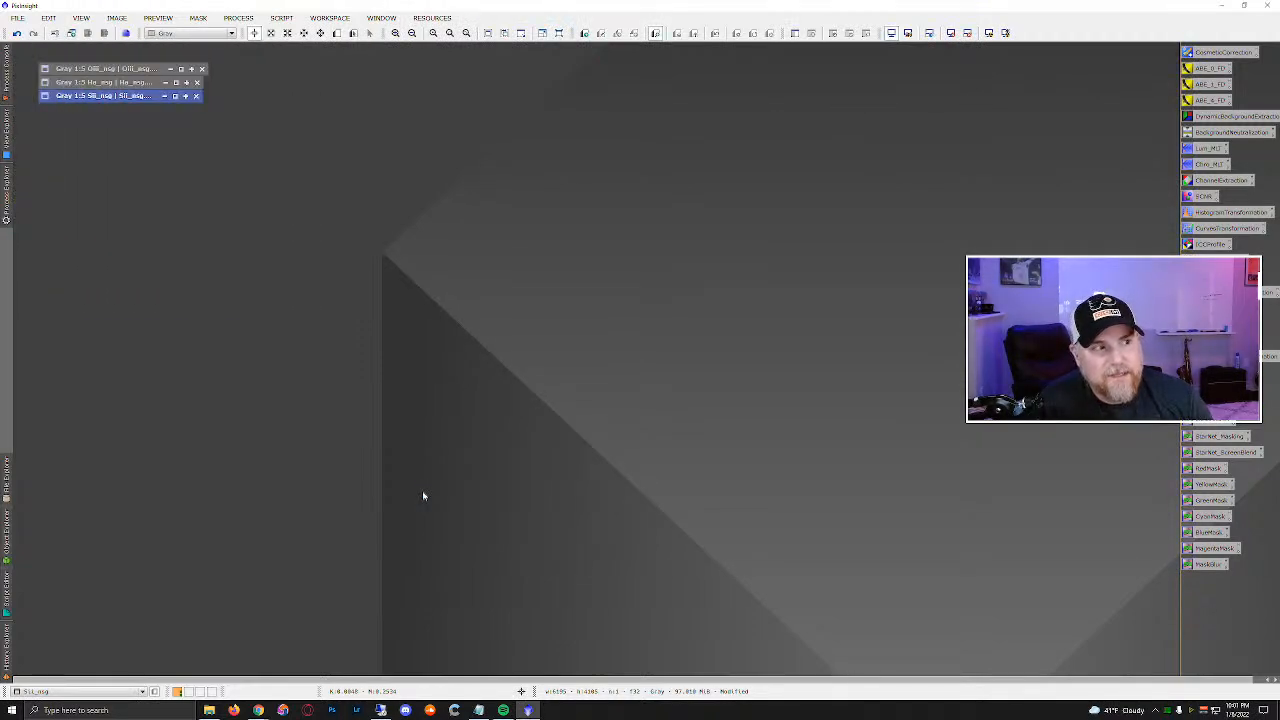
Run EZ Denoise on Ha_nsg with the default mask and denoise settings.
{"action": "left_click", "coordinate": [107, 83]}
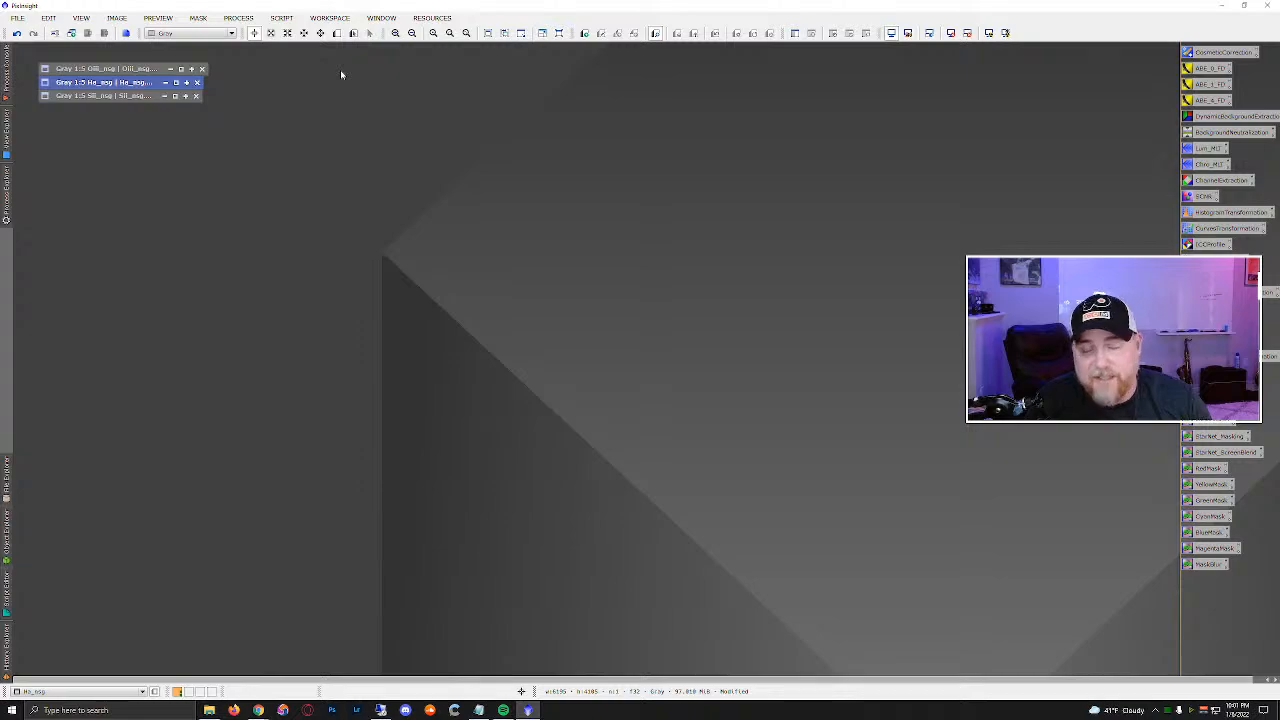
{"action": "left_click", "coordinate": [281, 18]}
{"action": "mouse_move", "coordinate": [308, 82]}
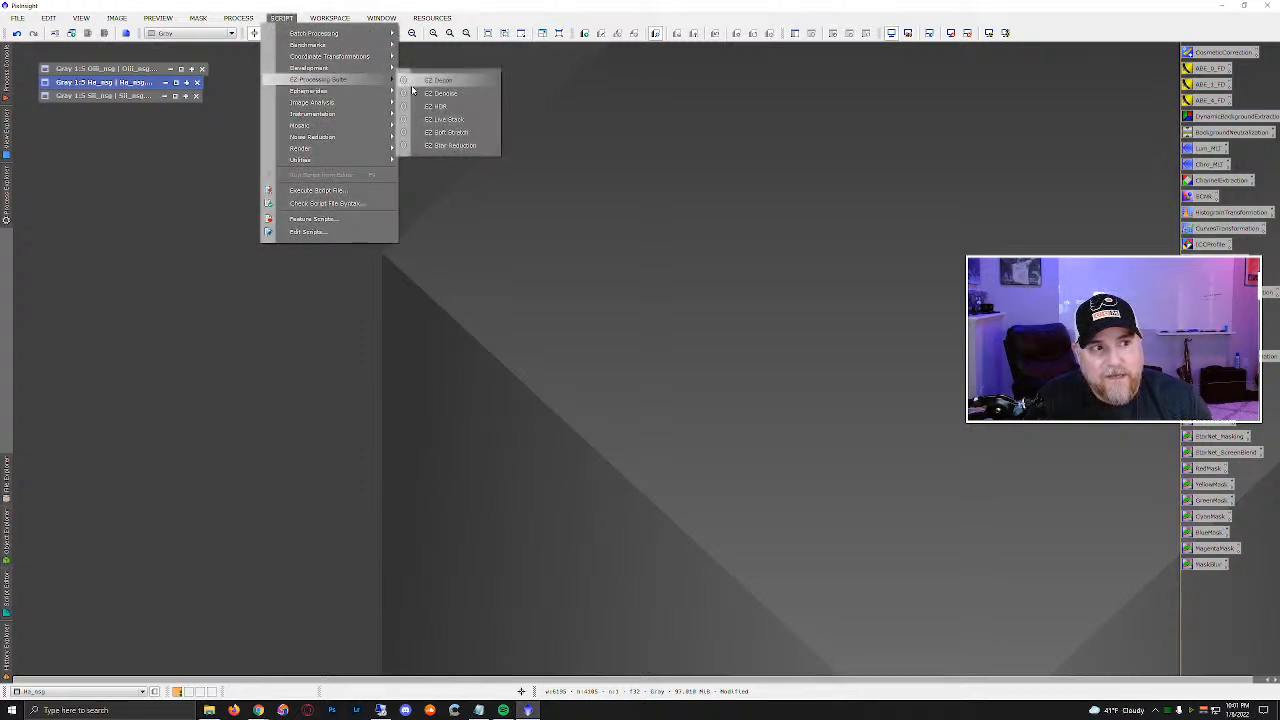
{"action": "left_click", "coordinate": [428, 90]}
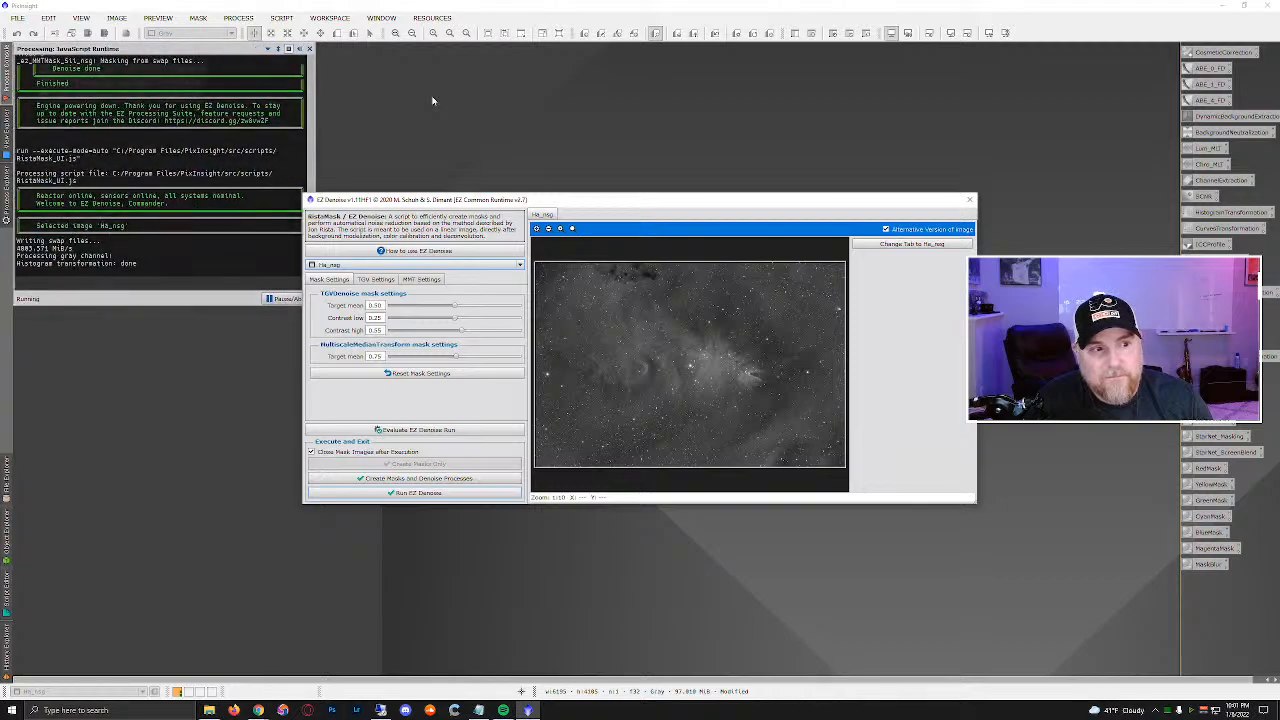
{"action": "left_click", "coordinate": [437, 494]}
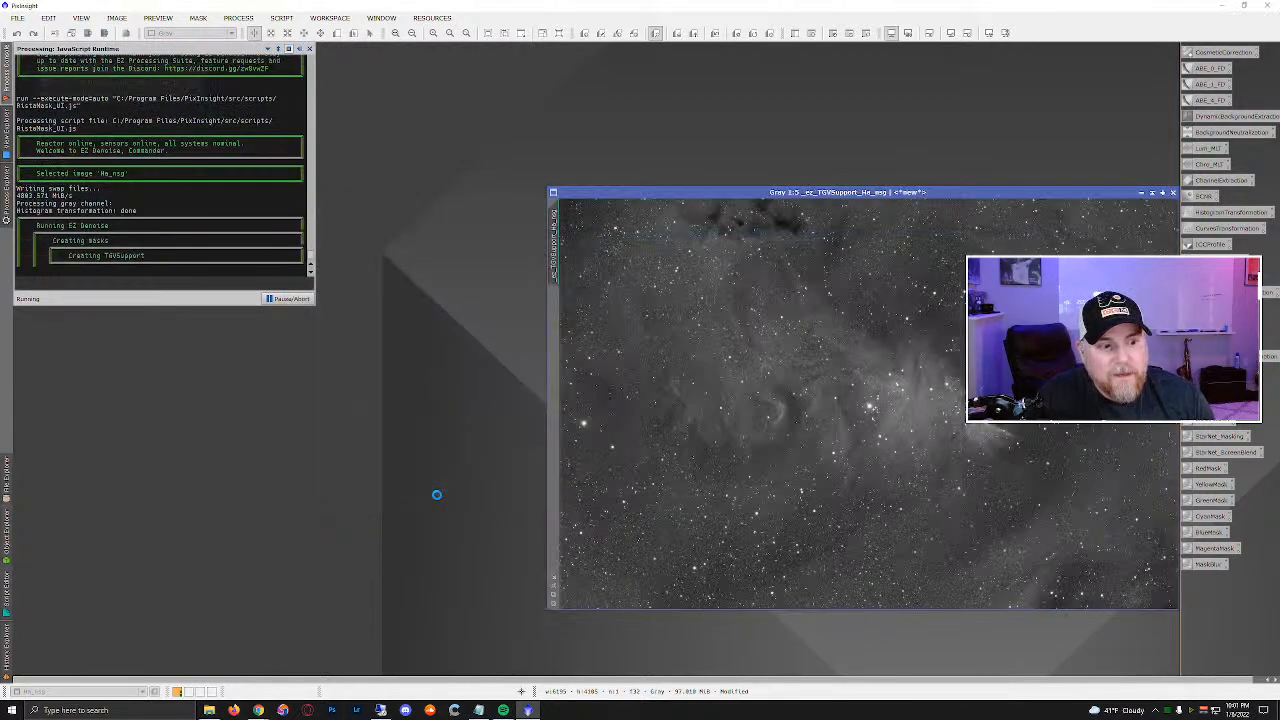
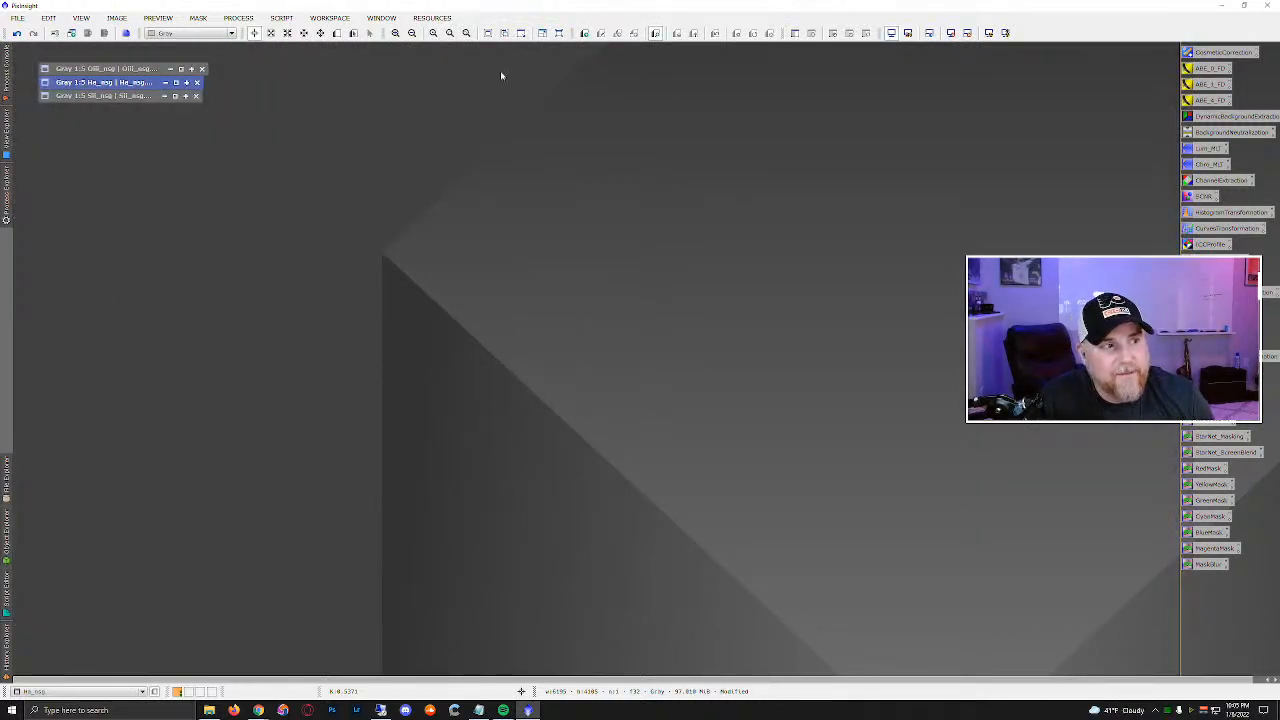
Run EZ Denoise on Oiii_nsg with the default mask and denoise settings.
{"action": "left_click", "coordinate": [115, 69]}
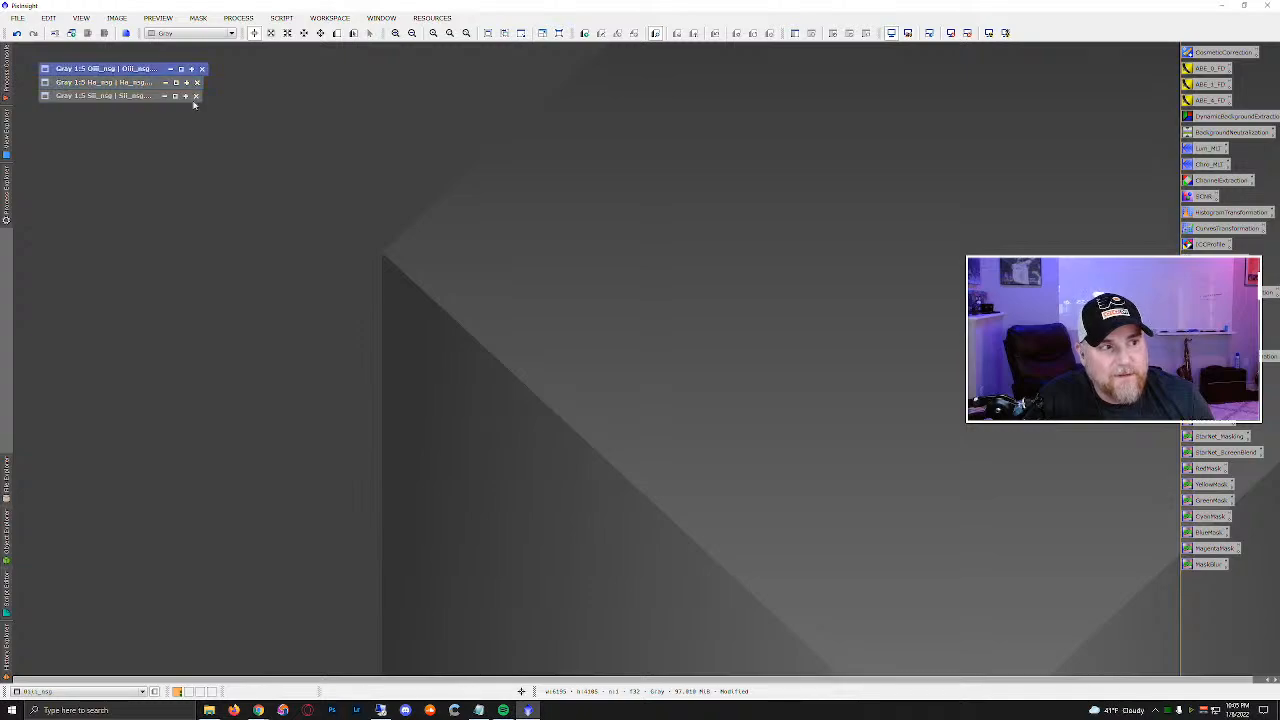
{"action": "left_click", "coordinate": [278, 18]}
{"action": "mouse_move", "coordinate": [330, 79]}
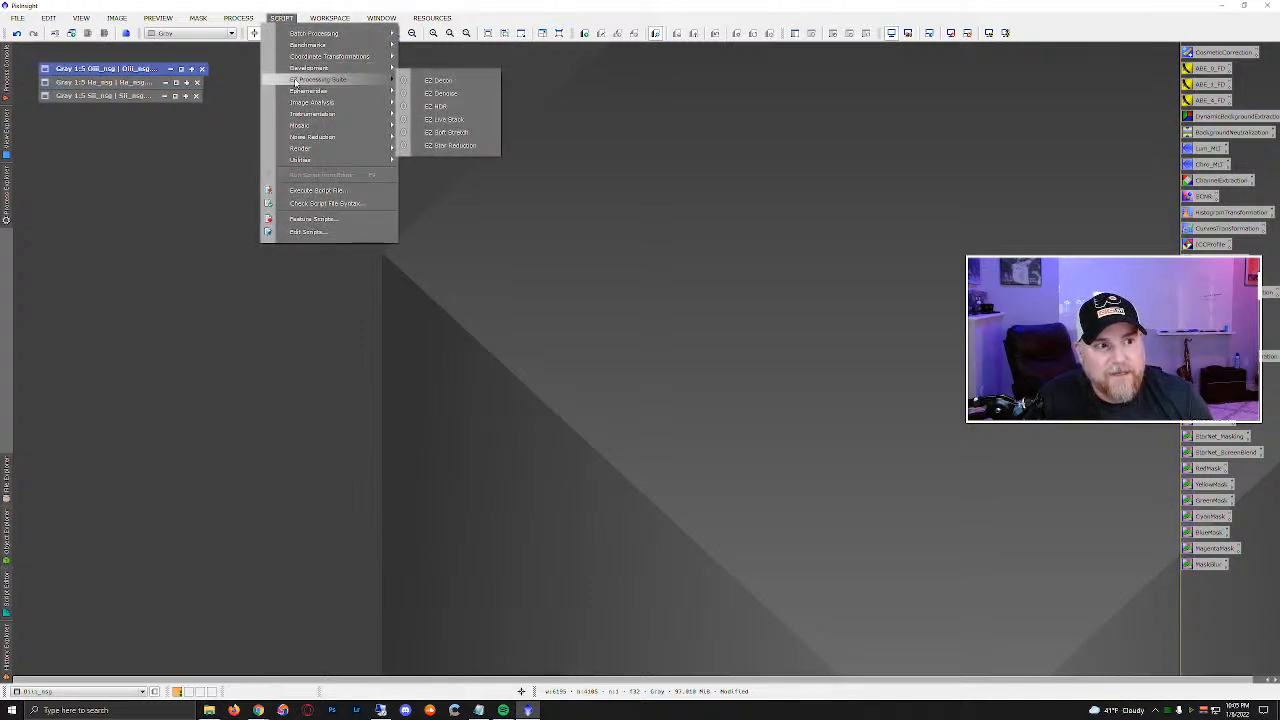
{"action": "left_click", "coordinate": [452, 94]}
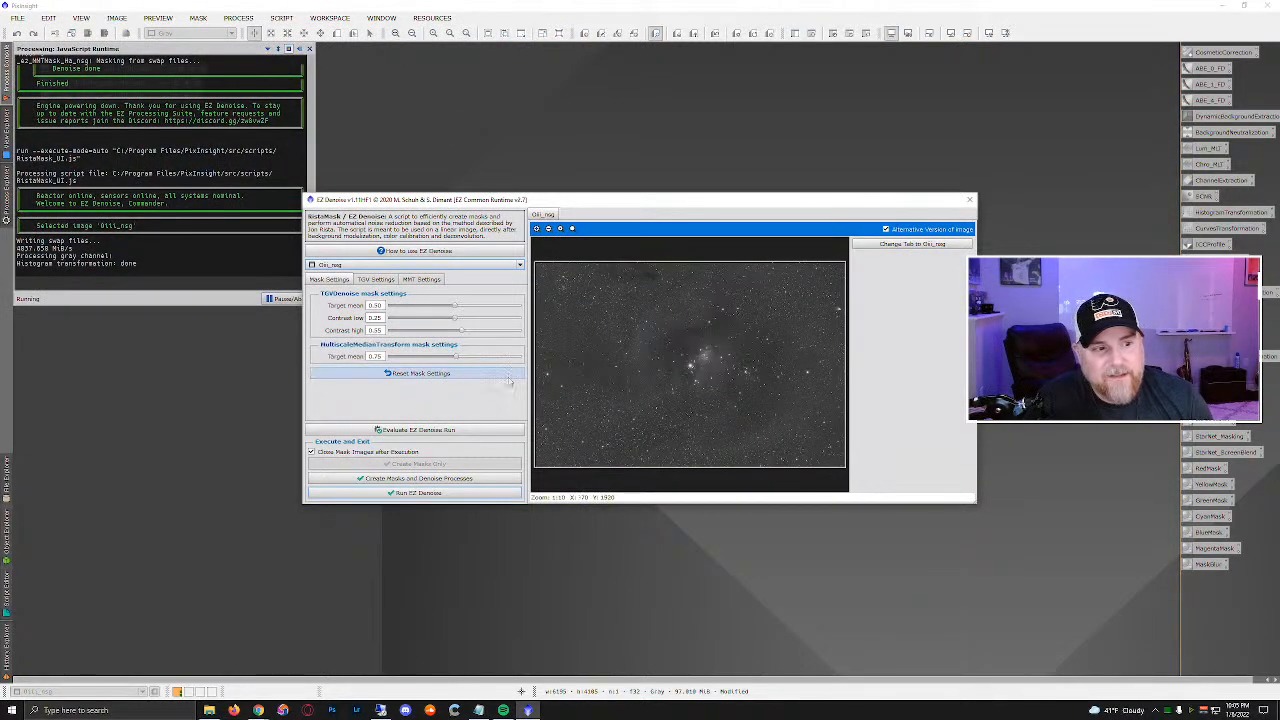
{"action": "left_click", "coordinate": [419, 492]}
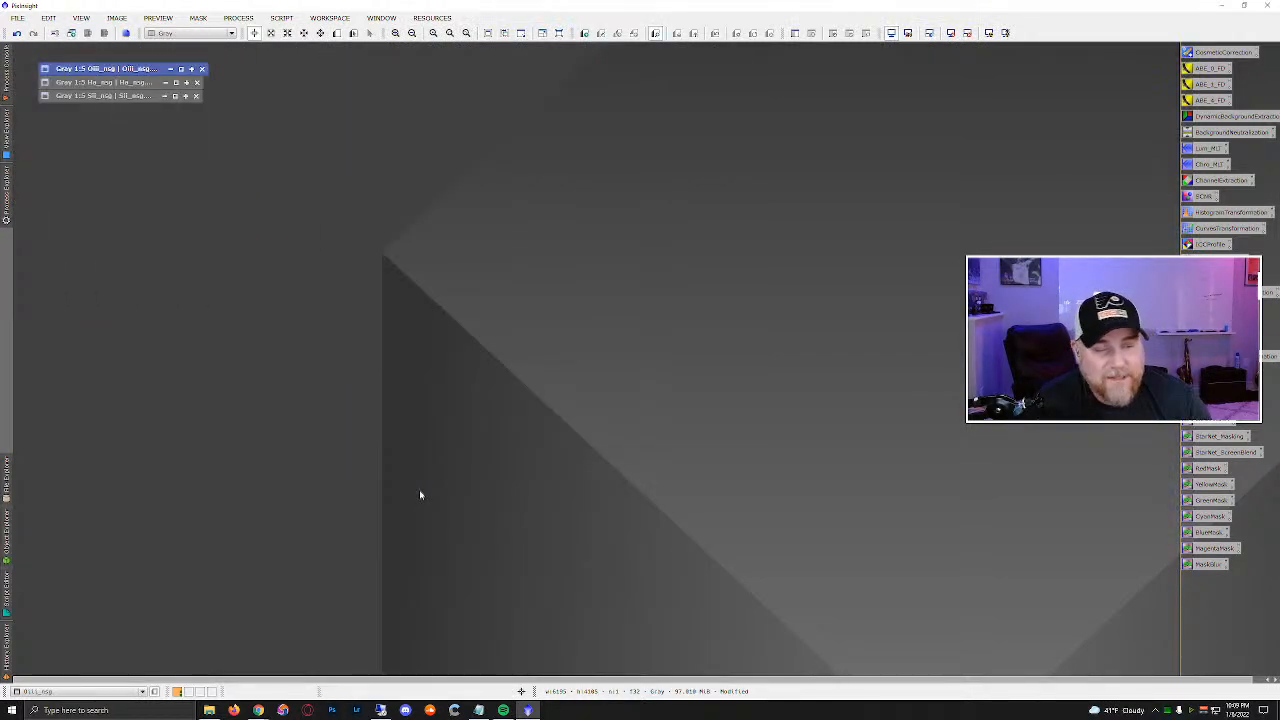
Restore the Ha_nsg image to inspect its denoised result, and minimize it again.
{"action": "double_click", "coordinate": [125, 84]}
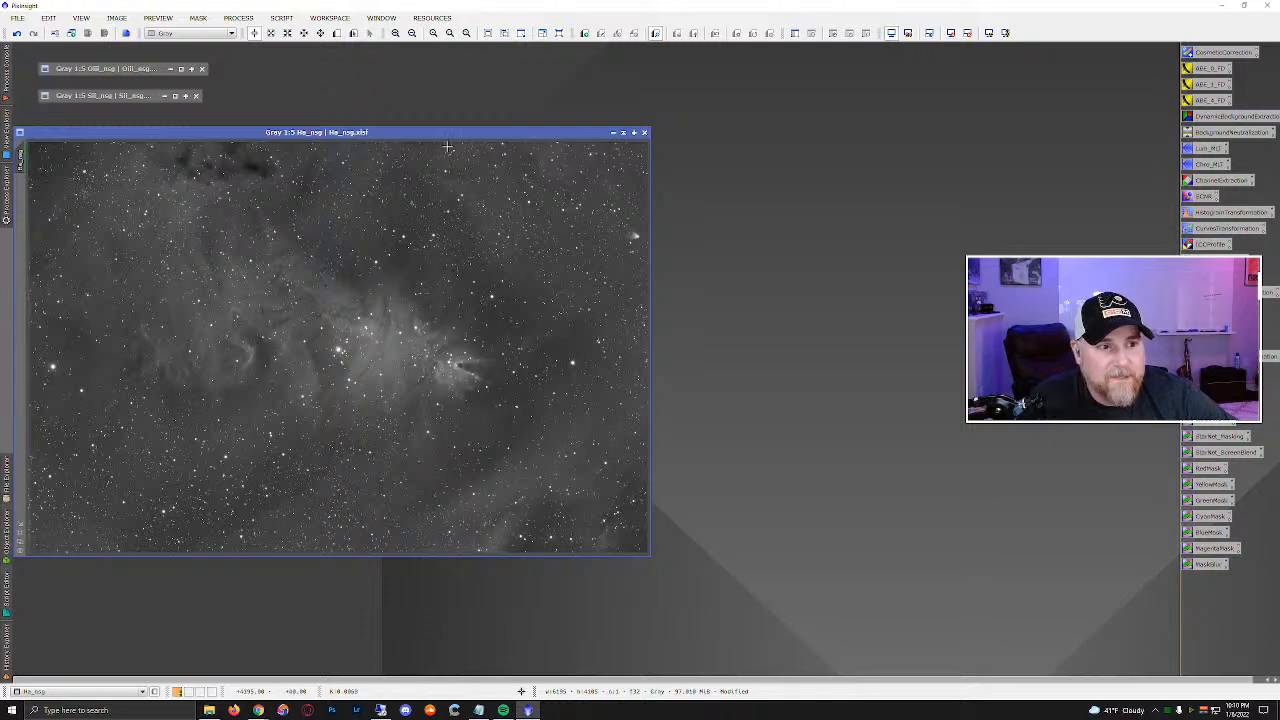
{"action": "left_click_drag", "start_coordinate": [448, 133], "coordinate": [465, 138]}
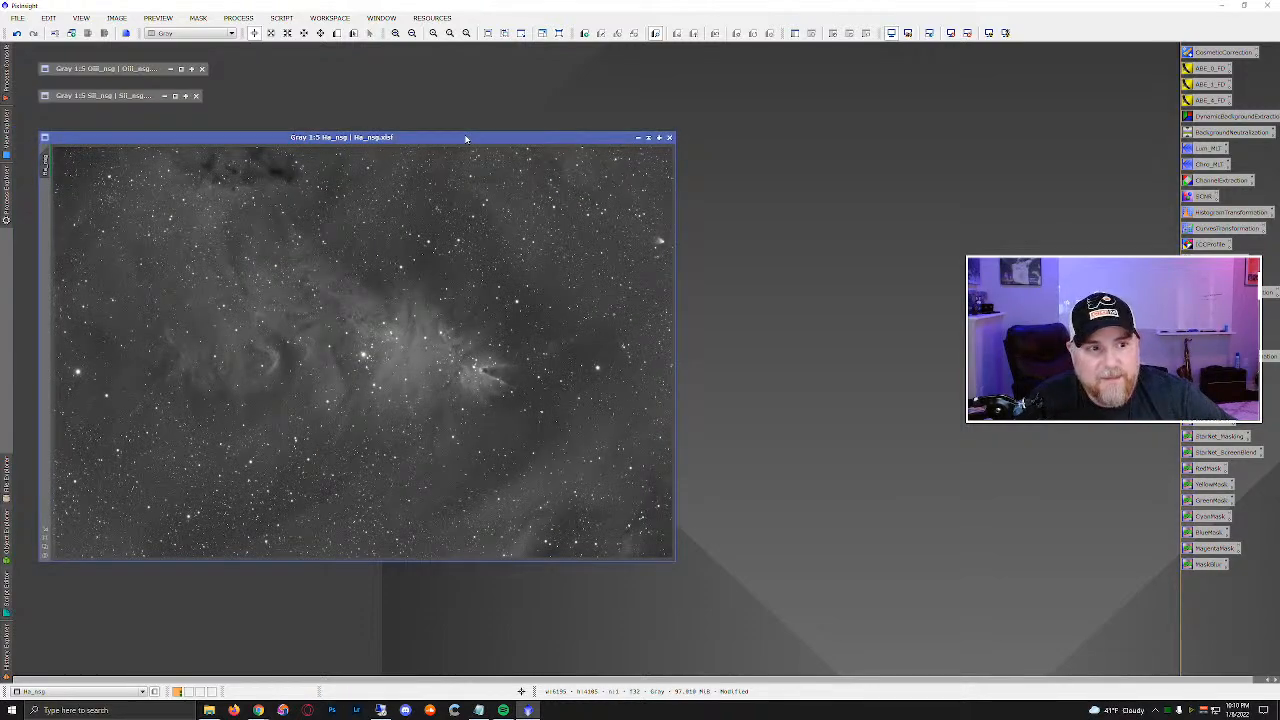
{"action": "left_click", "coordinate": [45, 548]}
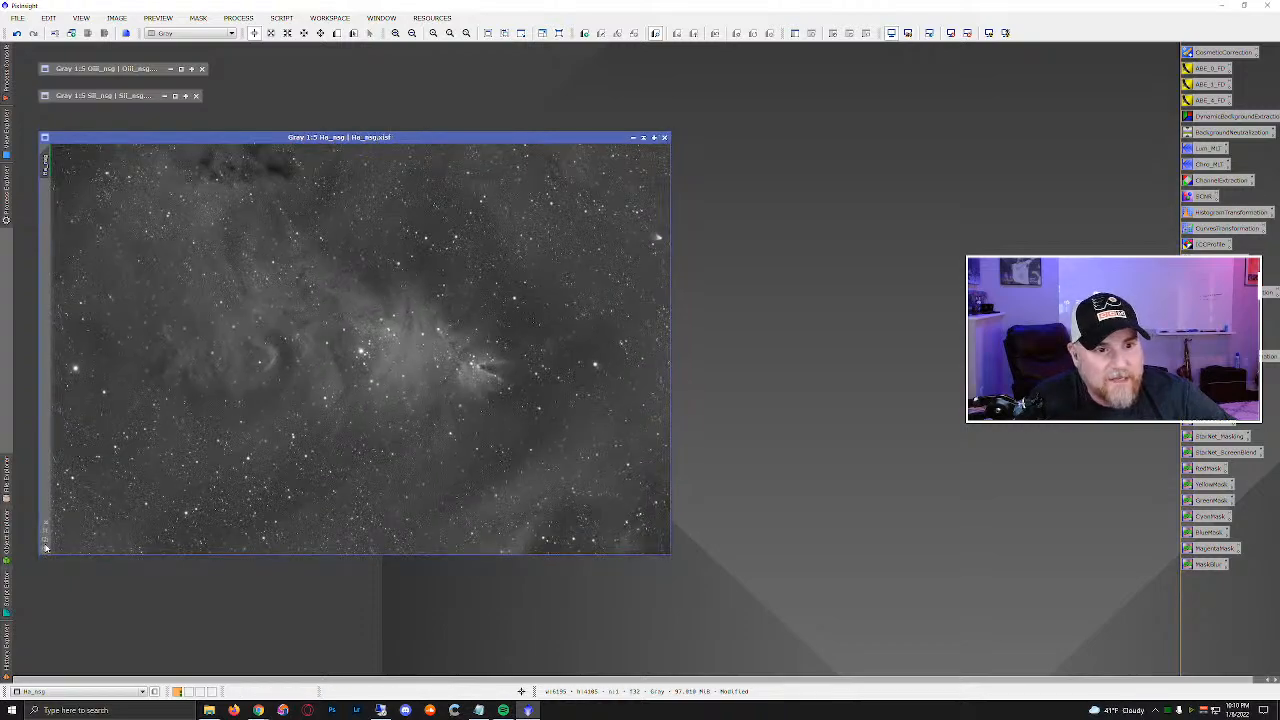
{"action": "left_click_drag", "start_coordinate": [353, 139], "coordinate": [337, 123]}
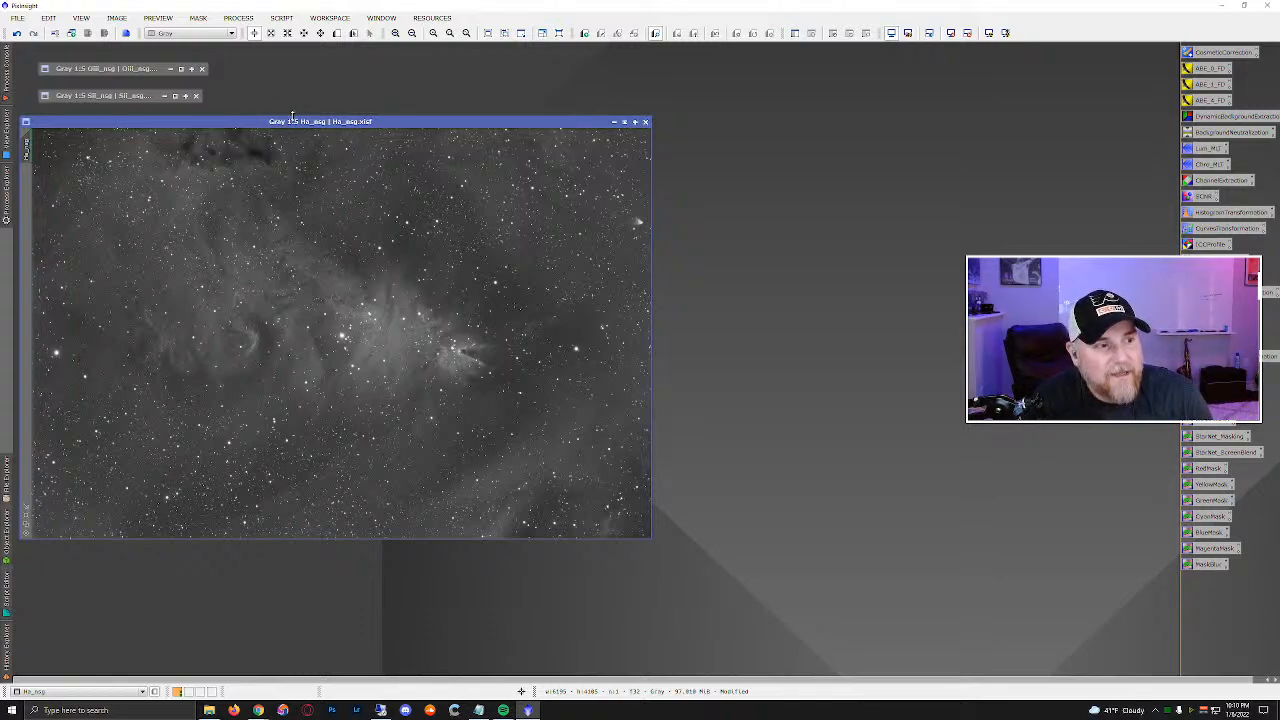
{"action": "left_click_drag", "start_coordinate": [301, 125], "coordinate": [303, 121]}
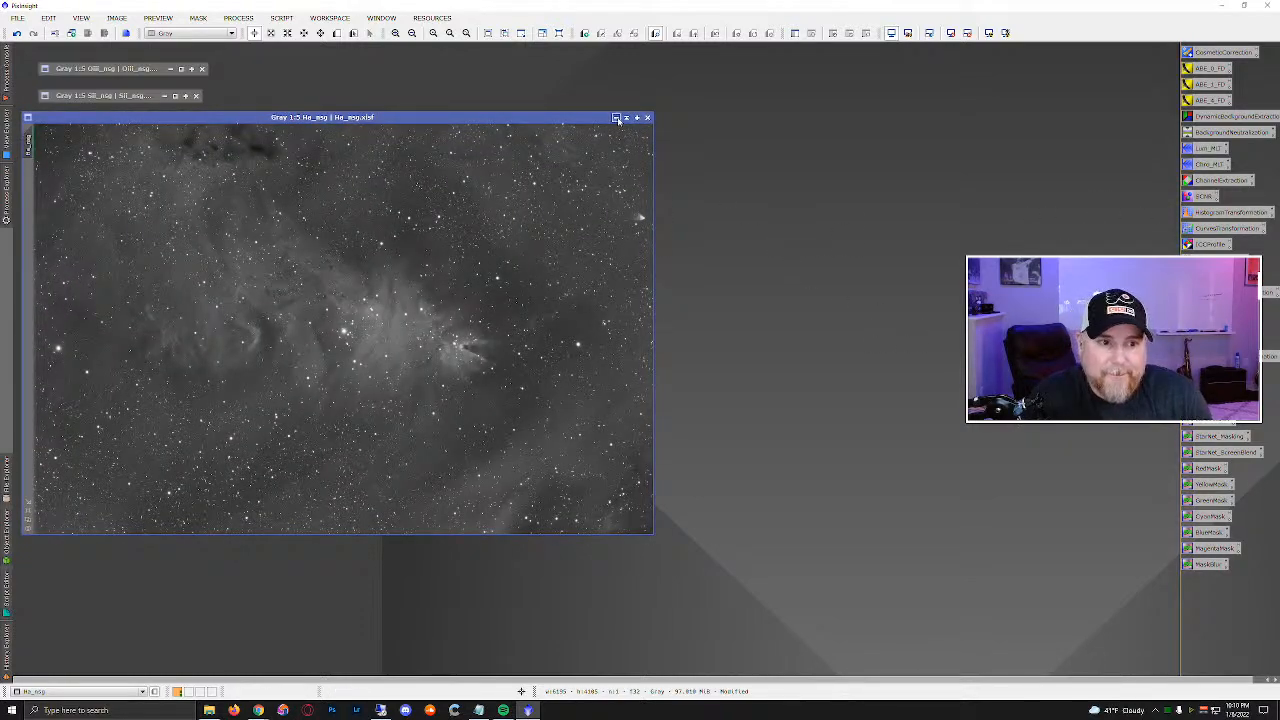
{"action": "left_click", "coordinate": [616, 117]}
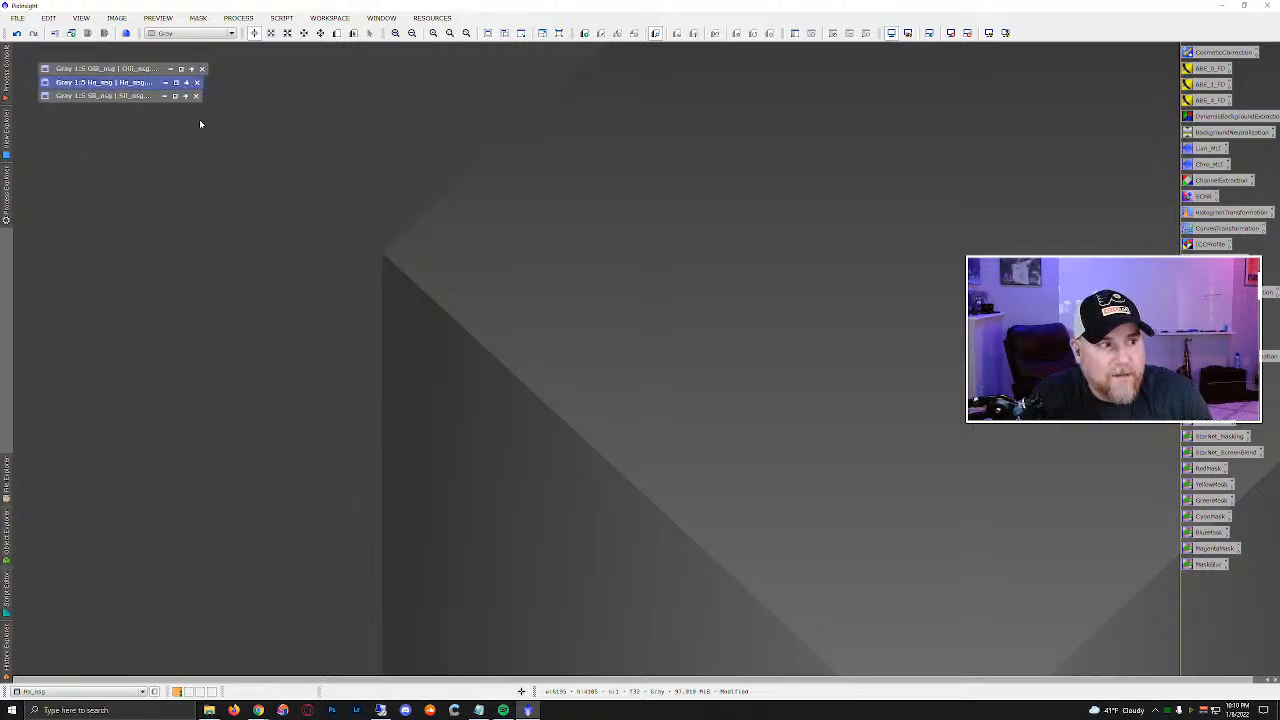
Restore the Ha_nsg, Sii_nsg and Oiii_nsg images and arrange them as a staggered stack.
{"action": "double_click", "coordinate": [137, 82]}
{"action": "double_click", "coordinate": [126, 96]}
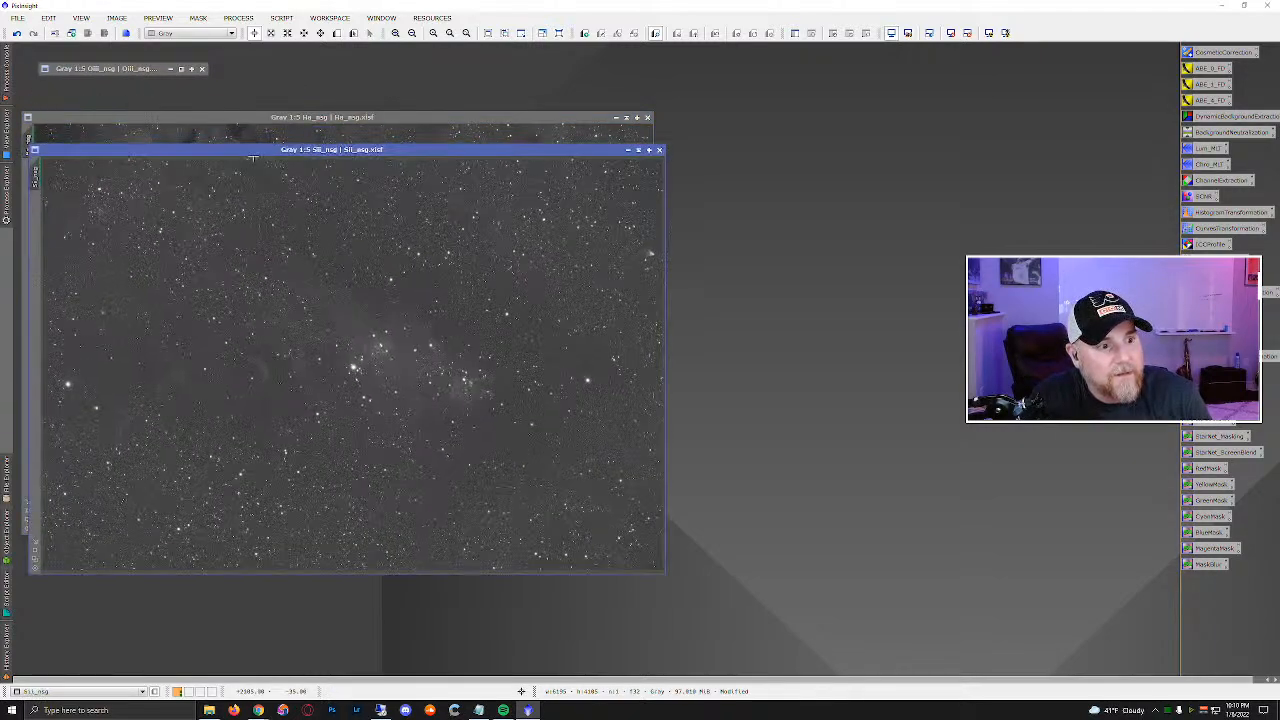
{"action": "double_click", "coordinate": [143, 68]}
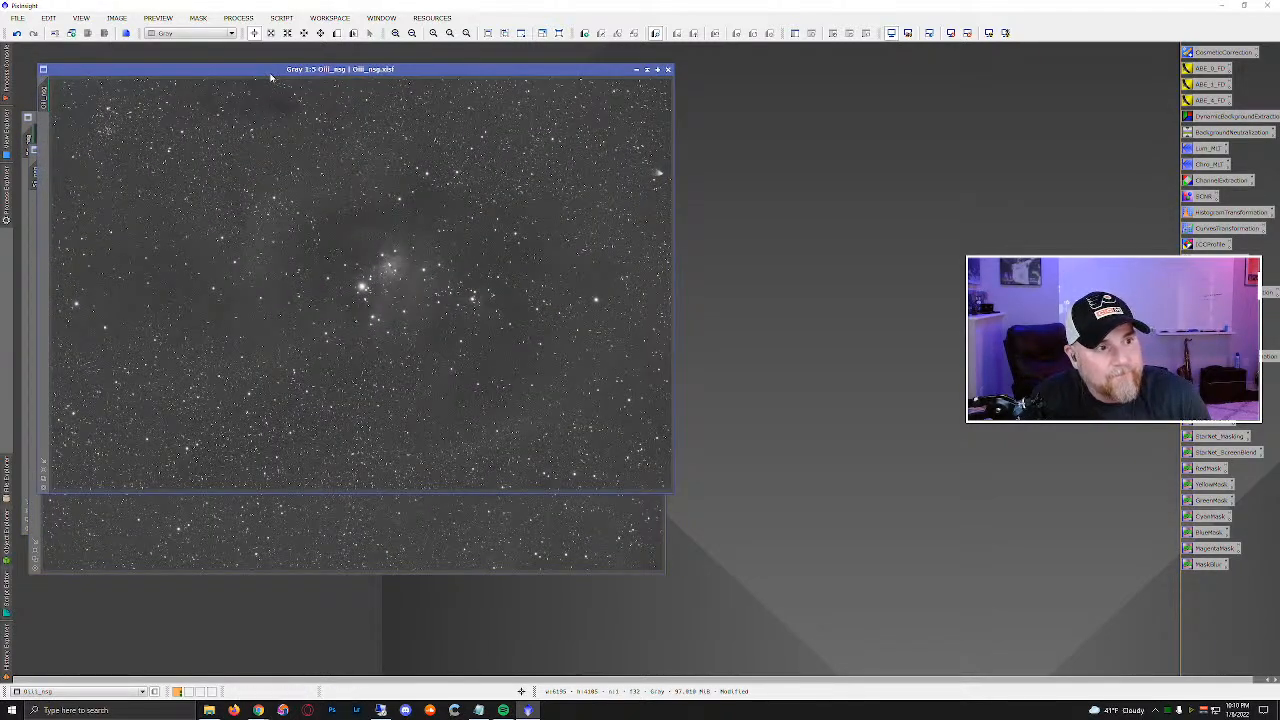
{"action": "left_click_drag", "start_coordinate": [271, 72], "coordinate": [289, 197]}
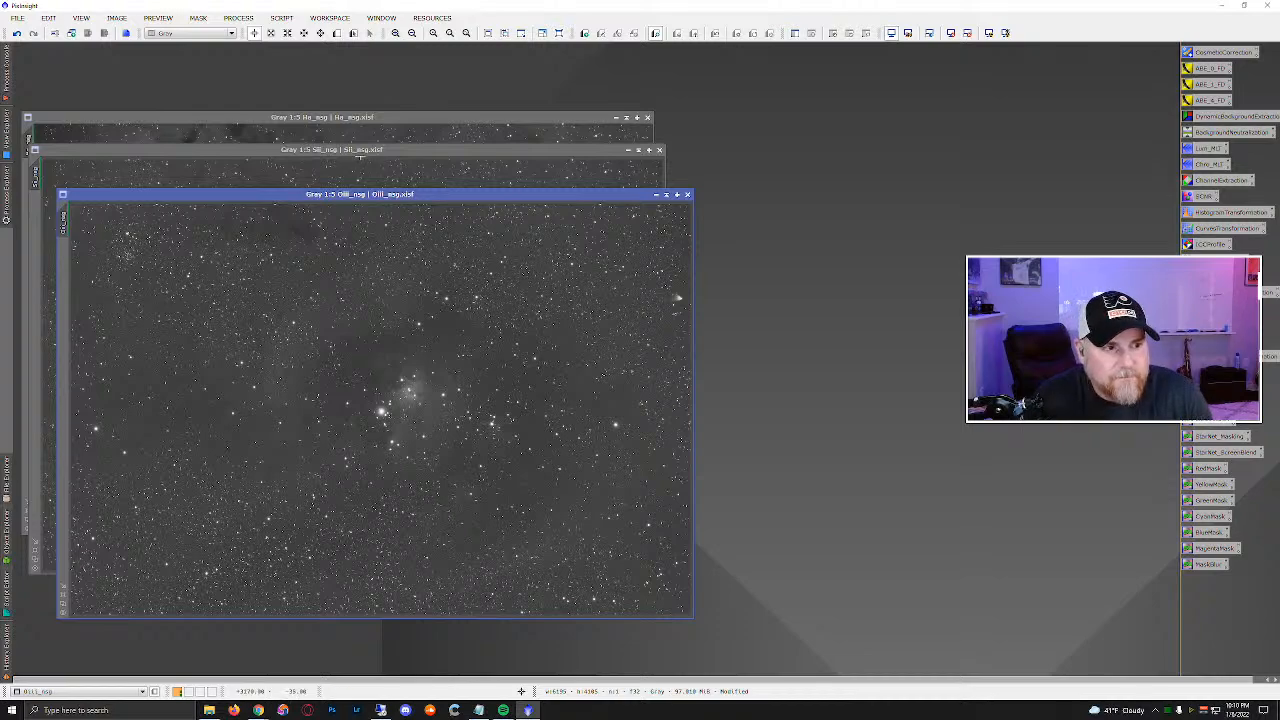
Stretch Ha_nsg with EZ Soft Stretch at the default target median of 0.20 and expand low of 0.05.
{"action": "left_click", "coordinate": [360, 118]}
{"action": "left_click", "coordinate": [285, 22]}
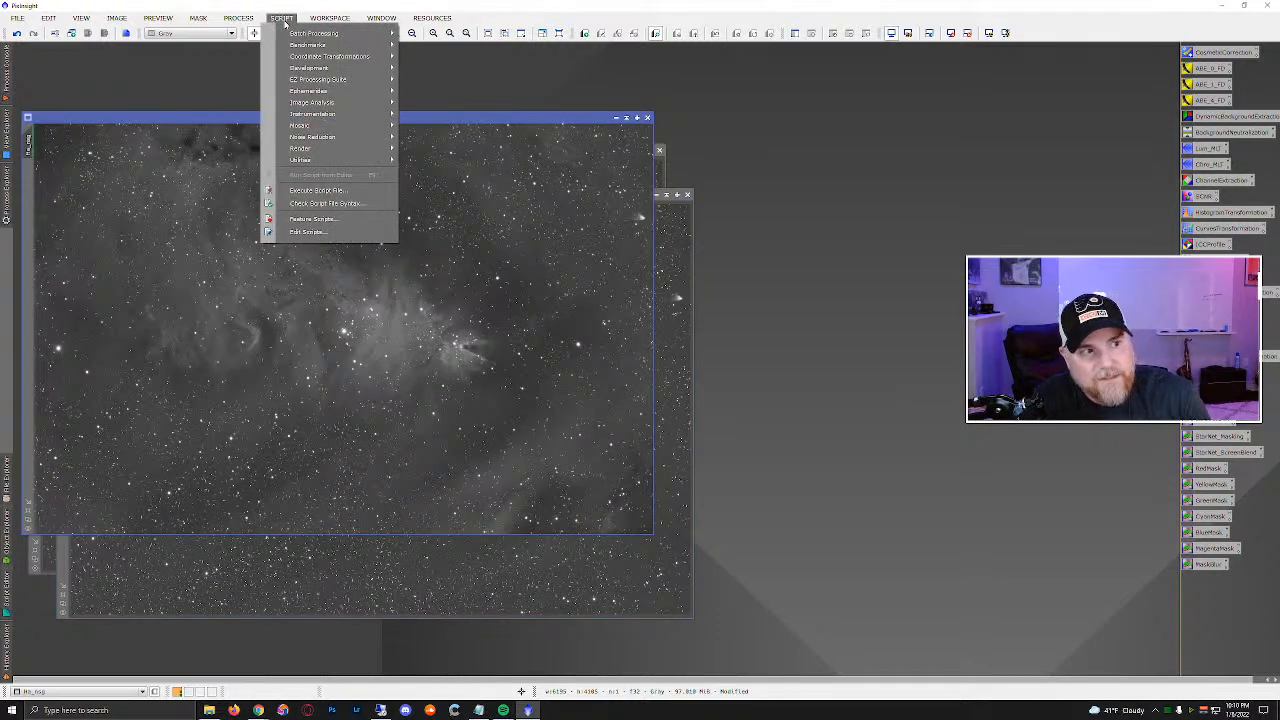
{"action": "mouse_move", "coordinate": [300, 80]}
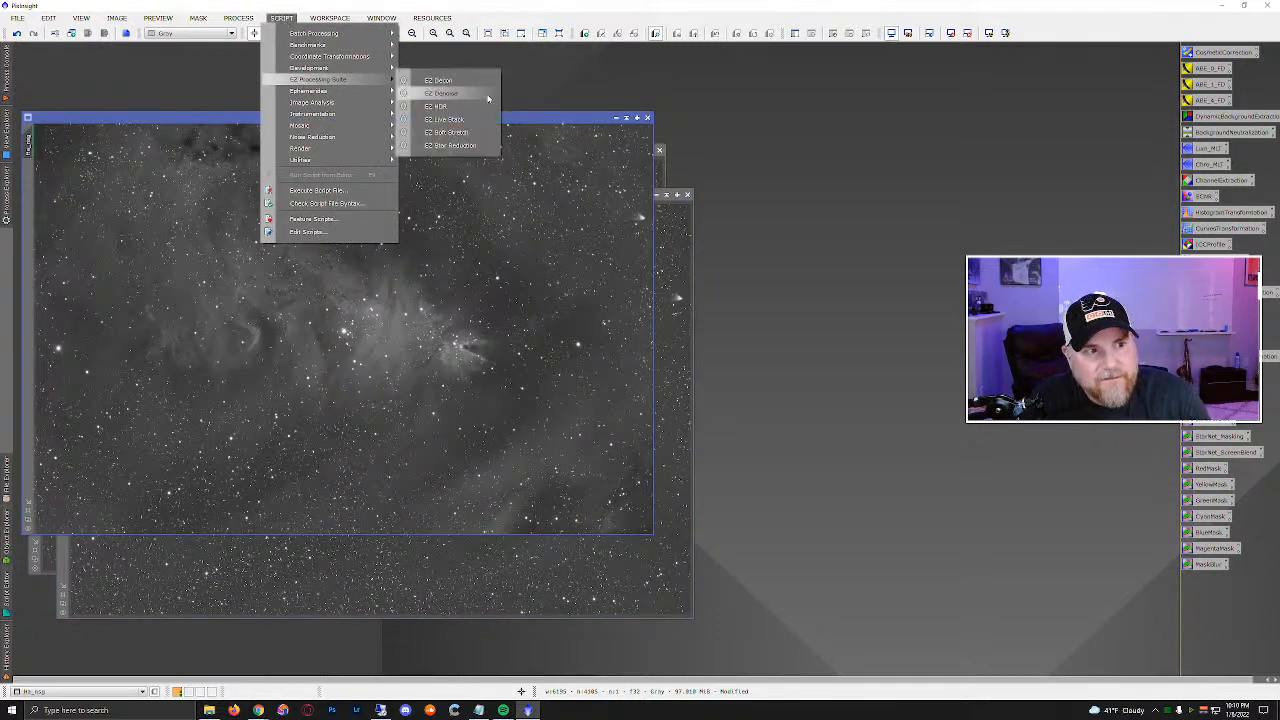
{"action": "left_click", "coordinate": [446, 133]}
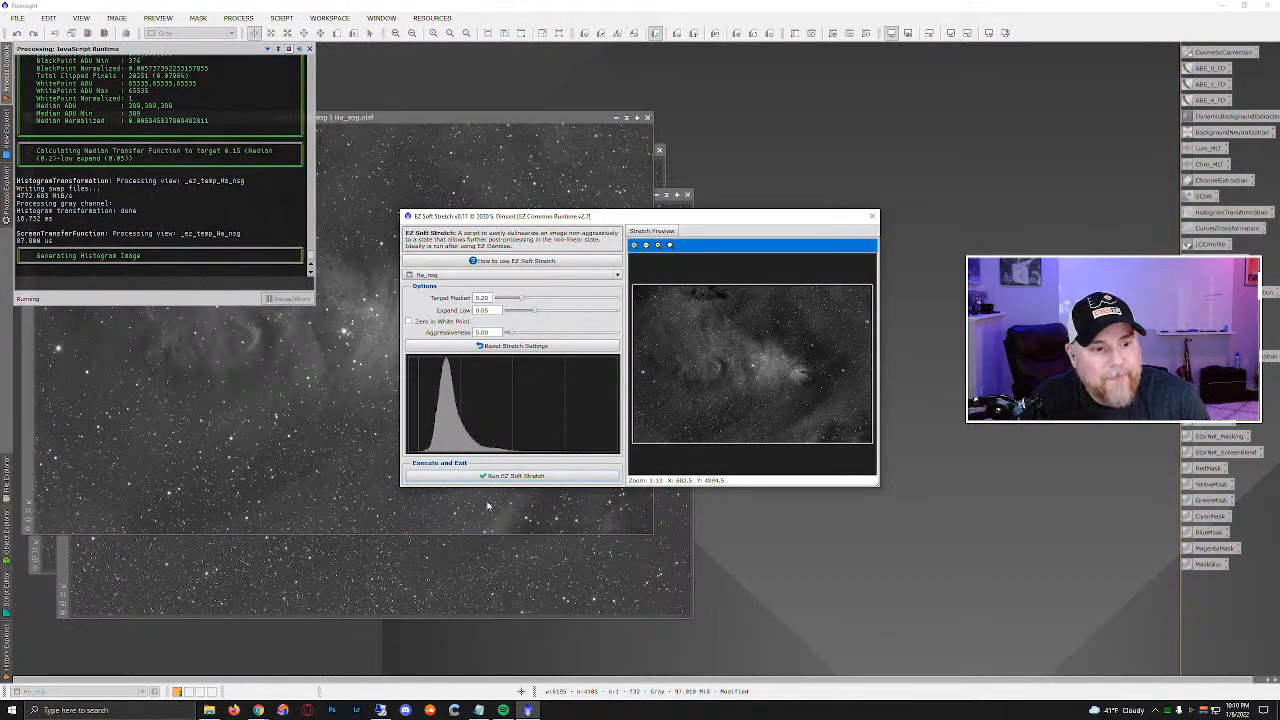
{"action": "left_click", "coordinate": [513, 476]}
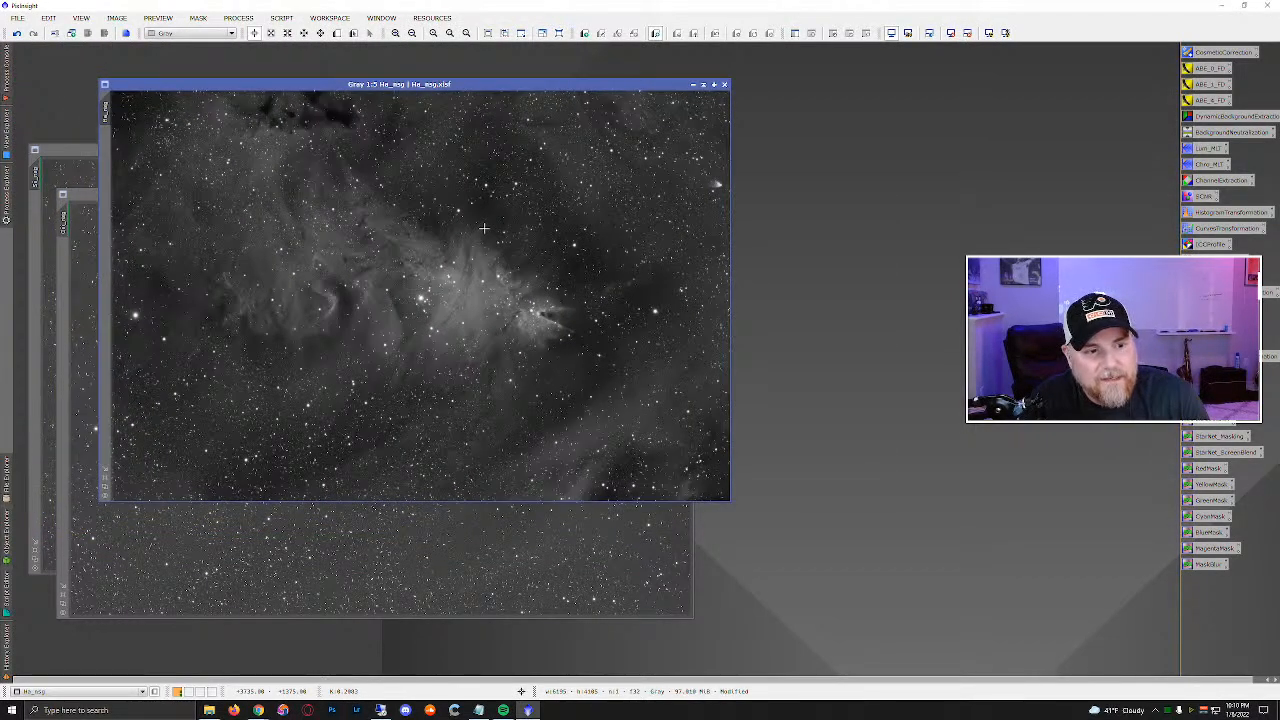
Stretch Oiii_nsg with EZ Soft Stretch using the default settings.
{"action": "left_click", "coordinate": [83, 199]}
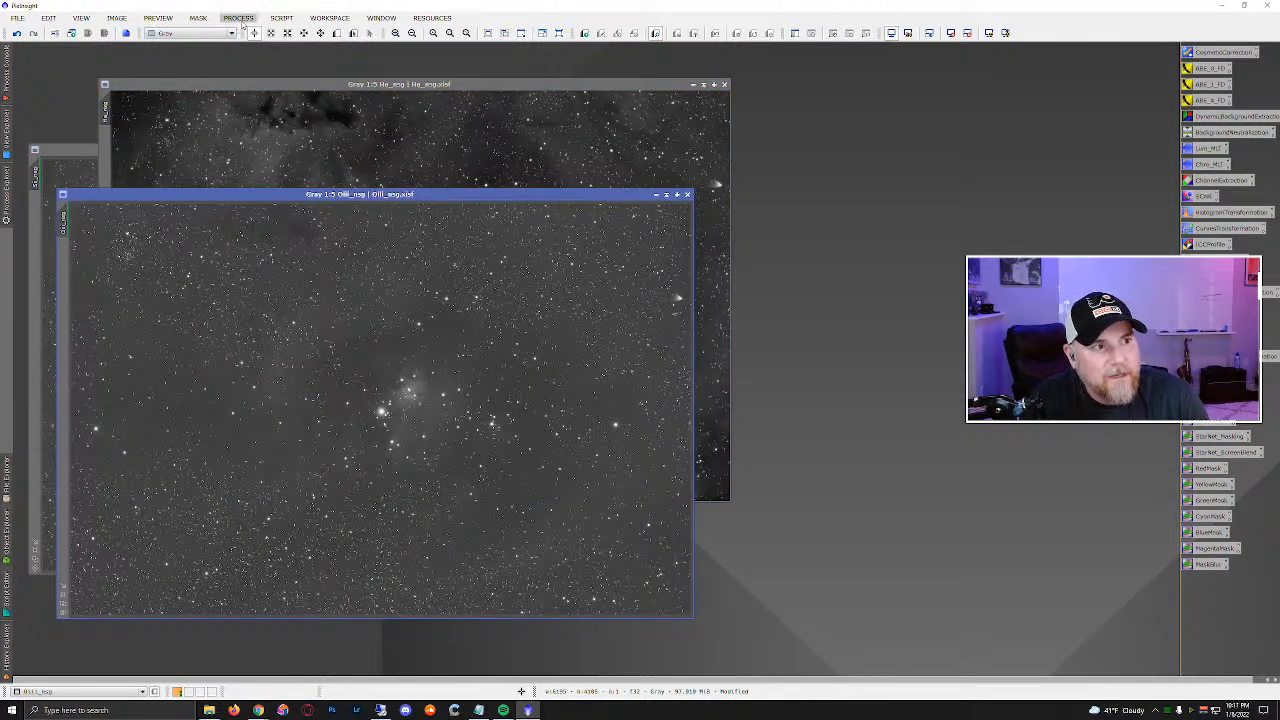
{"action": "left_click", "coordinate": [281, 18]}
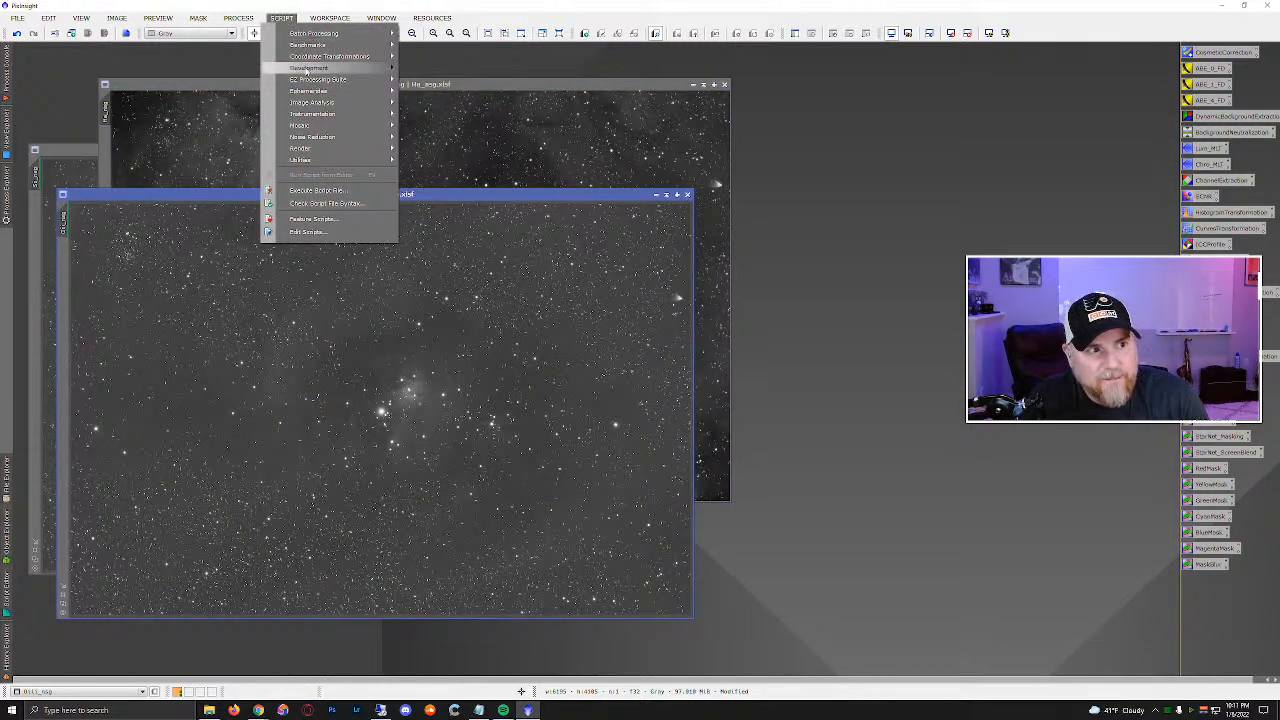
{"action": "mouse_move", "coordinate": [307, 70]}
{"action": "left_click", "coordinate": [434, 133]}
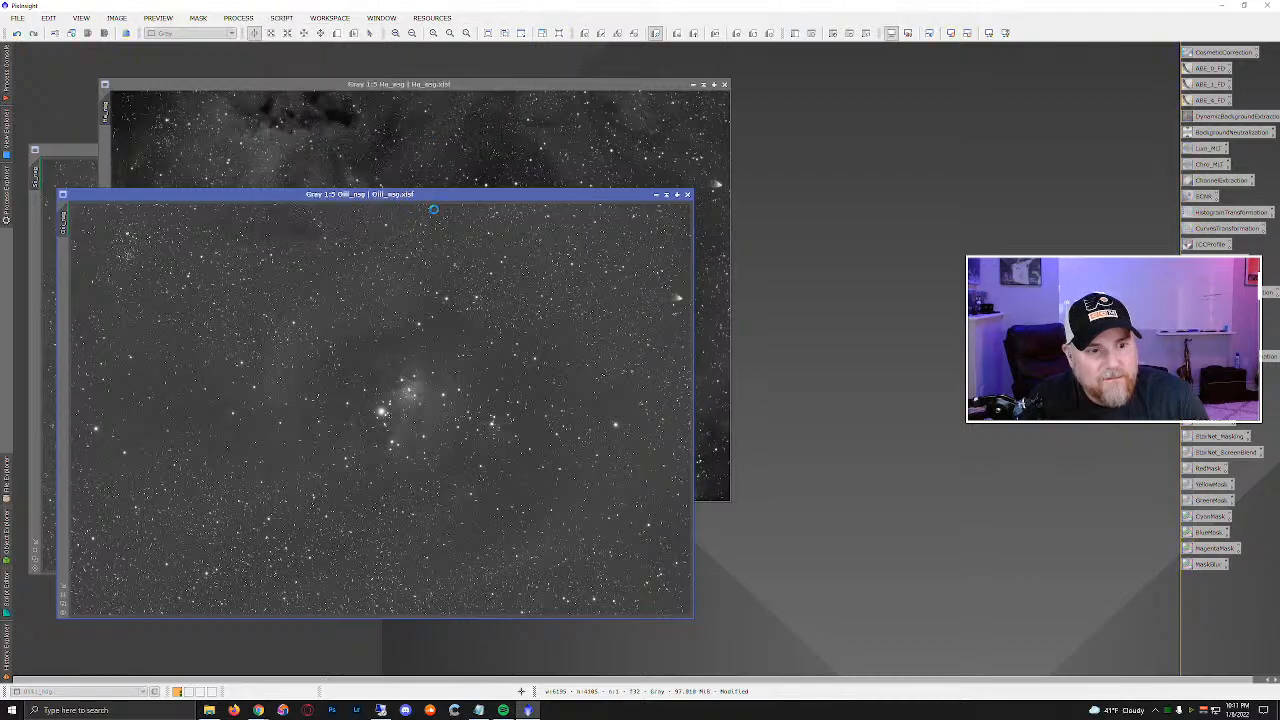
{"action": "left_click", "coordinate": [493, 475]}
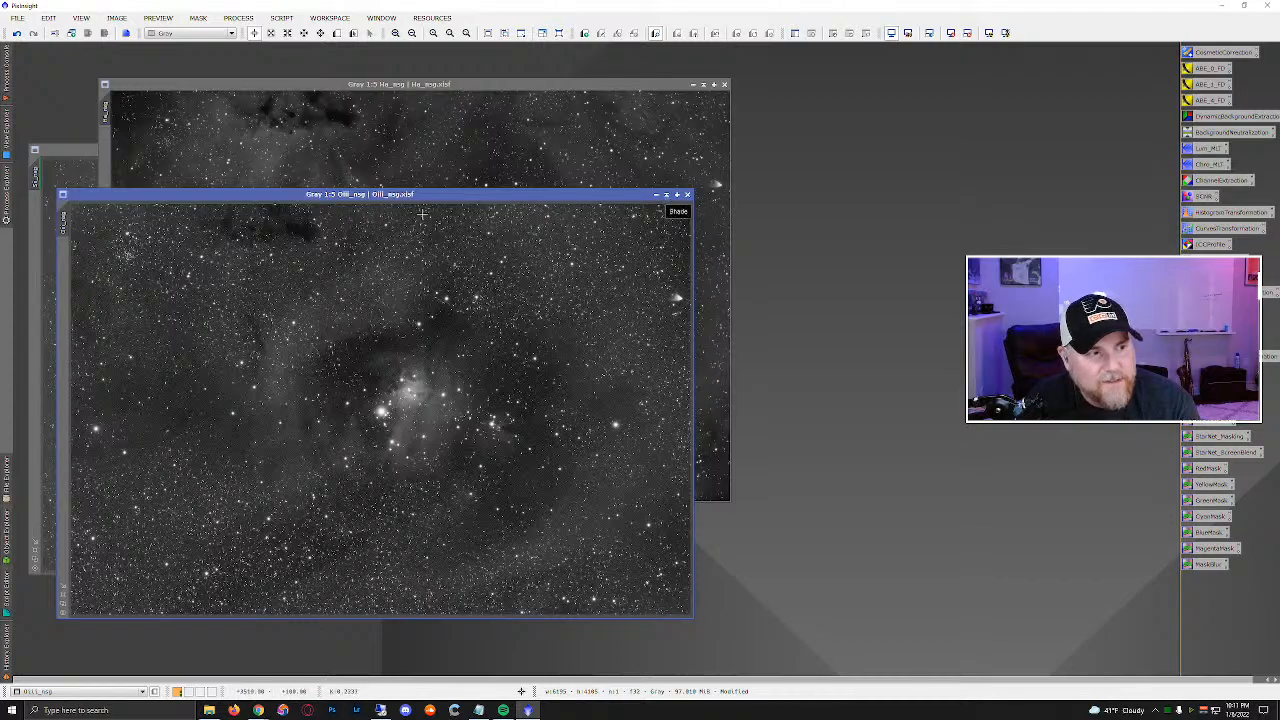
Stretch Sii_nsg with EZ Soft Stretch at the default target median of 0.20 and expand low of 0.05.
{"action": "left_click", "coordinate": [48, 160]}
{"action": "left_click", "coordinate": [281, 18]}
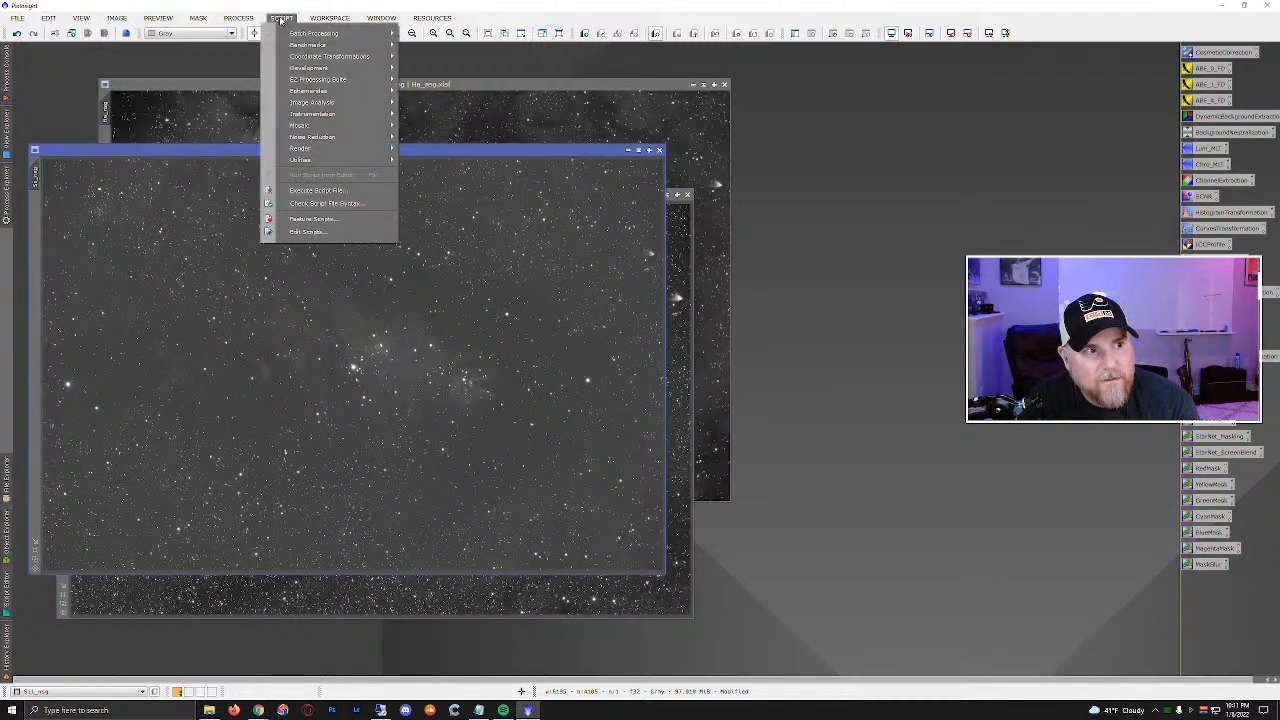
{"action": "mouse_move", "coordinate": [320, 79]}
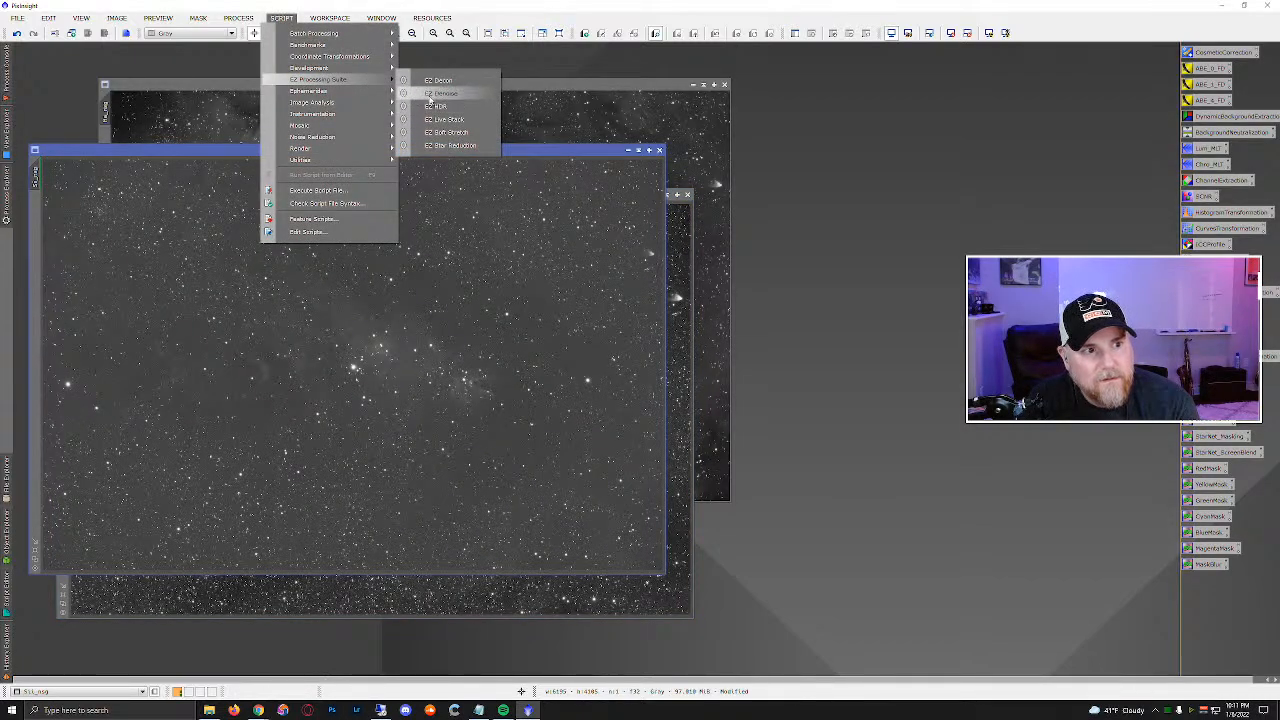
{"action": "left_click", "coordinate": [432, 141]}
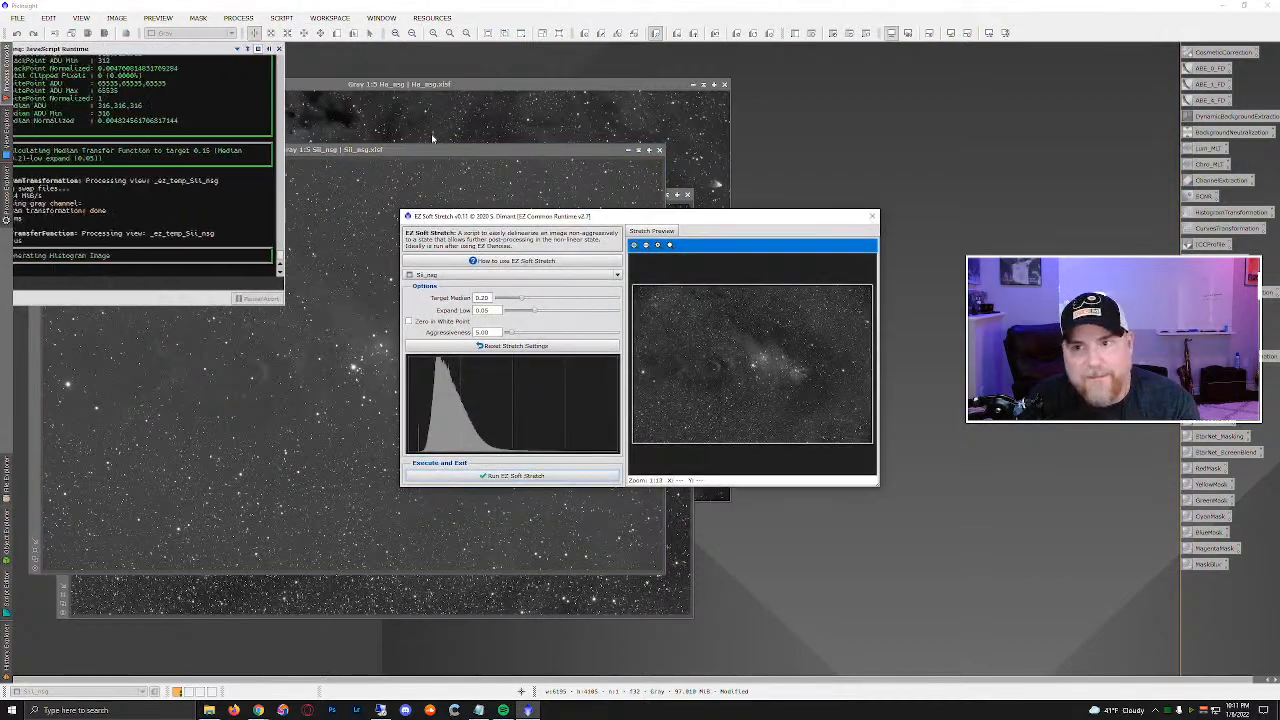
{"action": "left_click", "coordinate": [522, 476]}
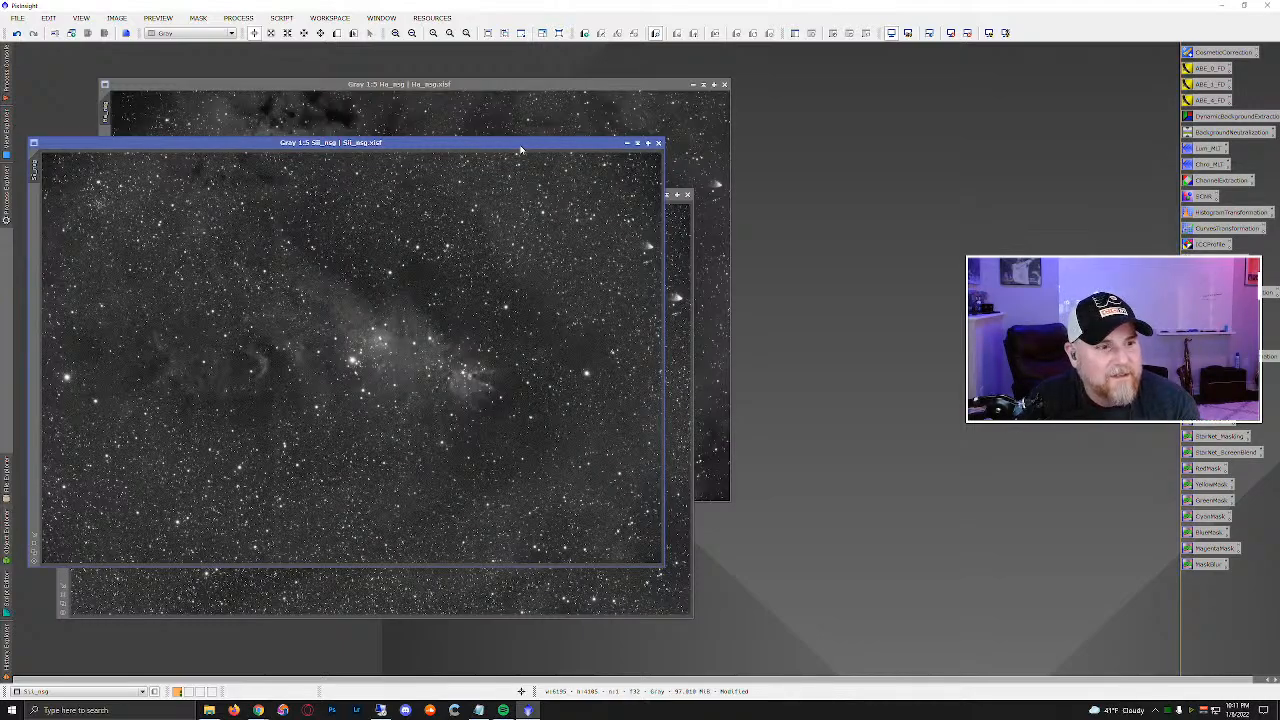
Rearrange the three stretched image windows so that each one's identifier tab is reachable.
{"action": "left_click_drag", "start_coordinate": [520, 148], "coordinate": [544, 245]}
{"action": "left_click_drag", "start_coordinate": [499, 192], "coordinate": [470, 141]}
{"action": "left_click_drag", "start_coordinate": [470, 87], "coordinate": [422, 66]}
Change the identifier of the Ha_nsg image to Ha.
{"action": "right_click", "coordinate": [55, 97]}
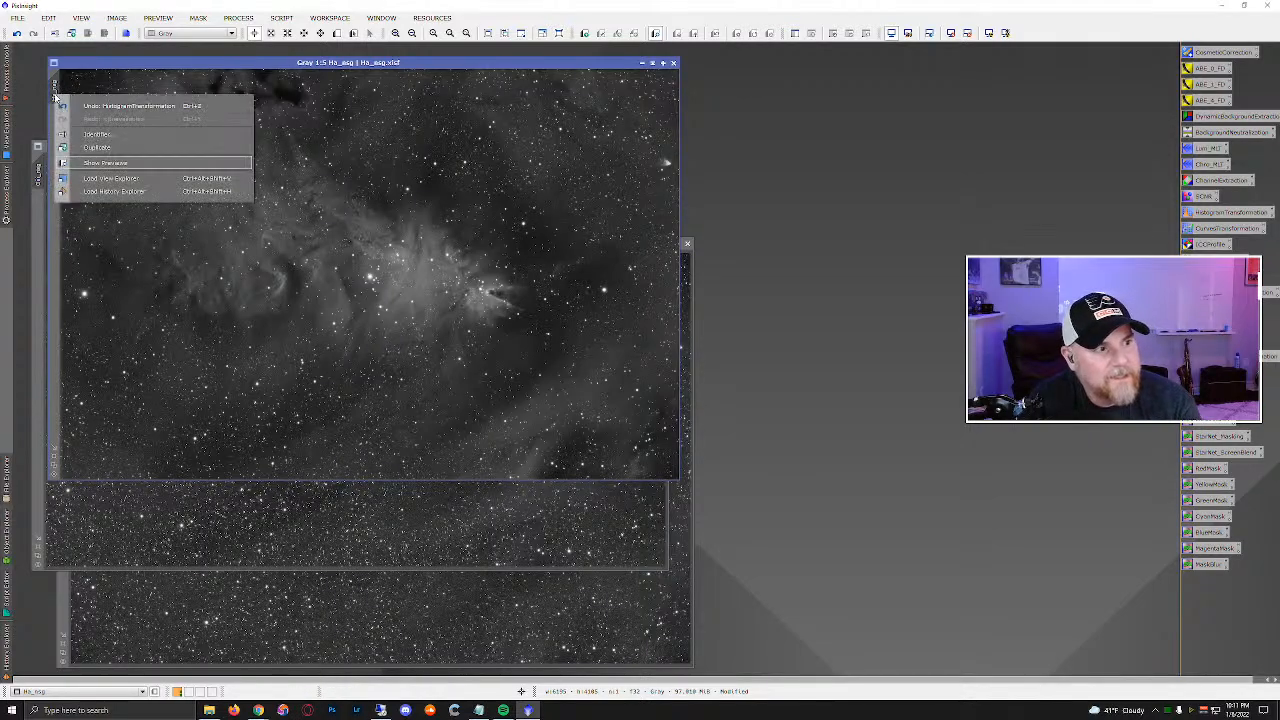
{"action": "left_click", "coordinate": [90, 134]}
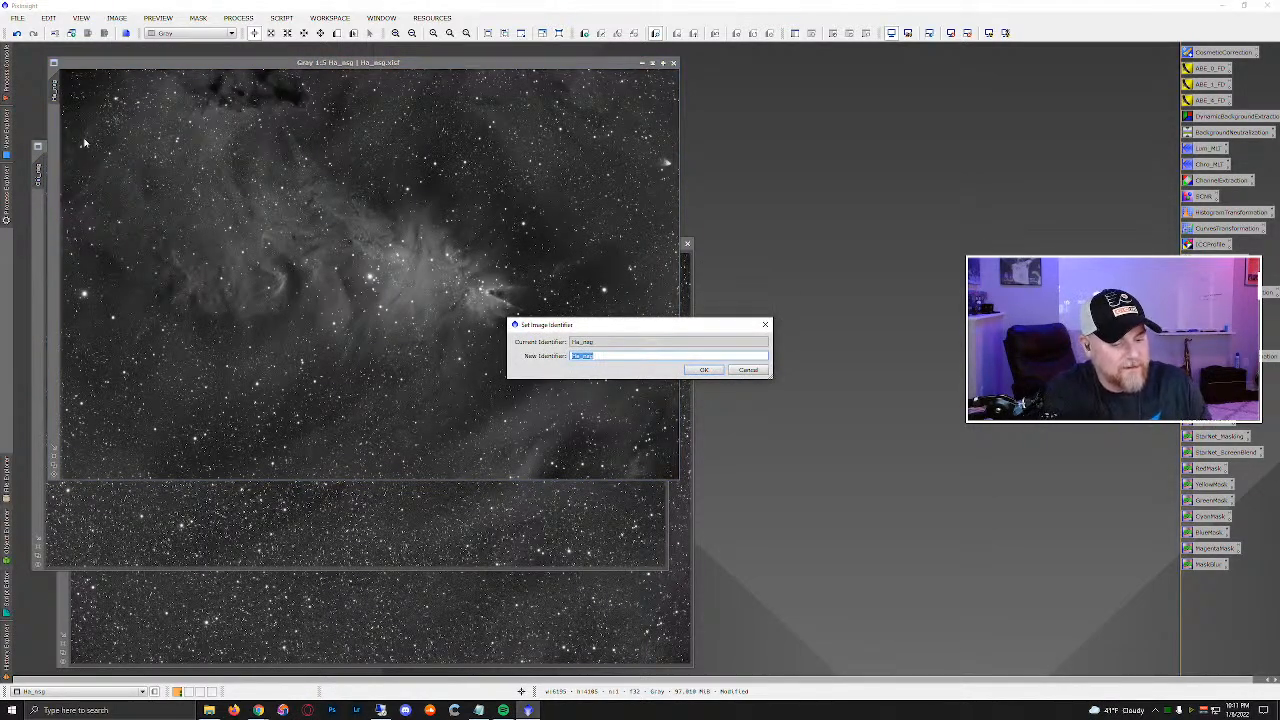
{"action": "type", "text": "H"}
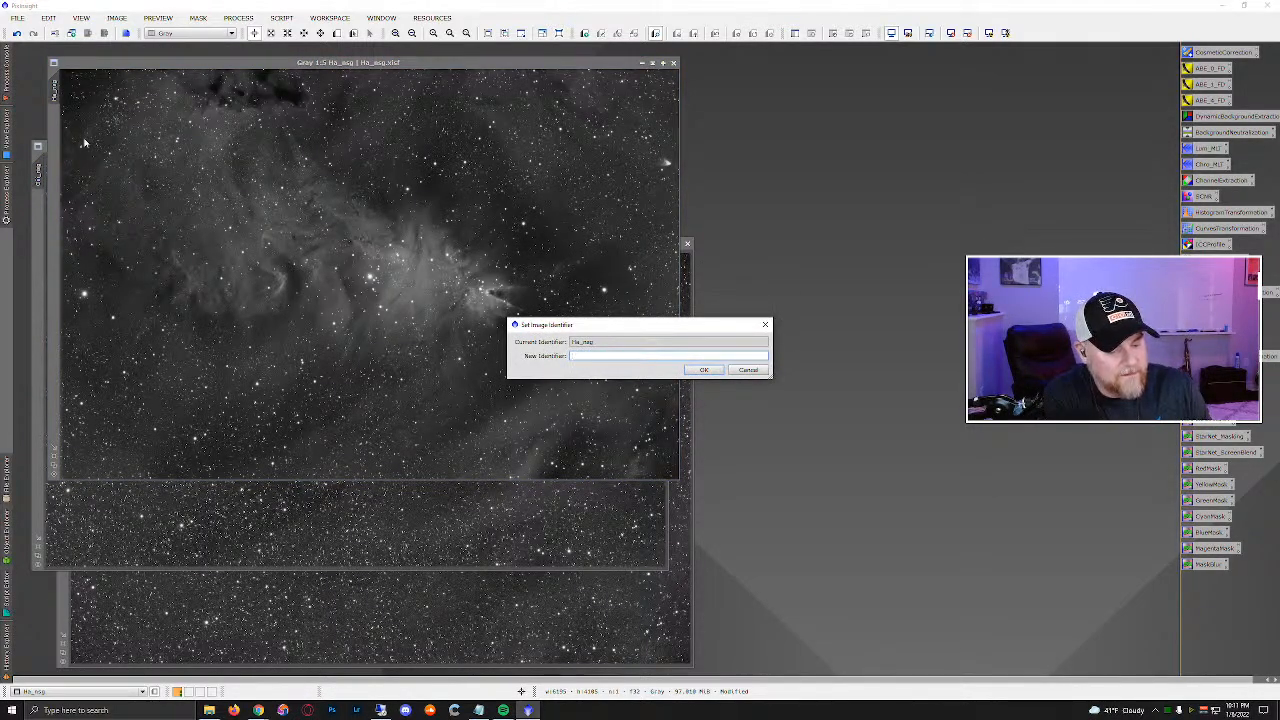
{"action": "type", "text": "a"}
{"action": "key", "text": "Return"}
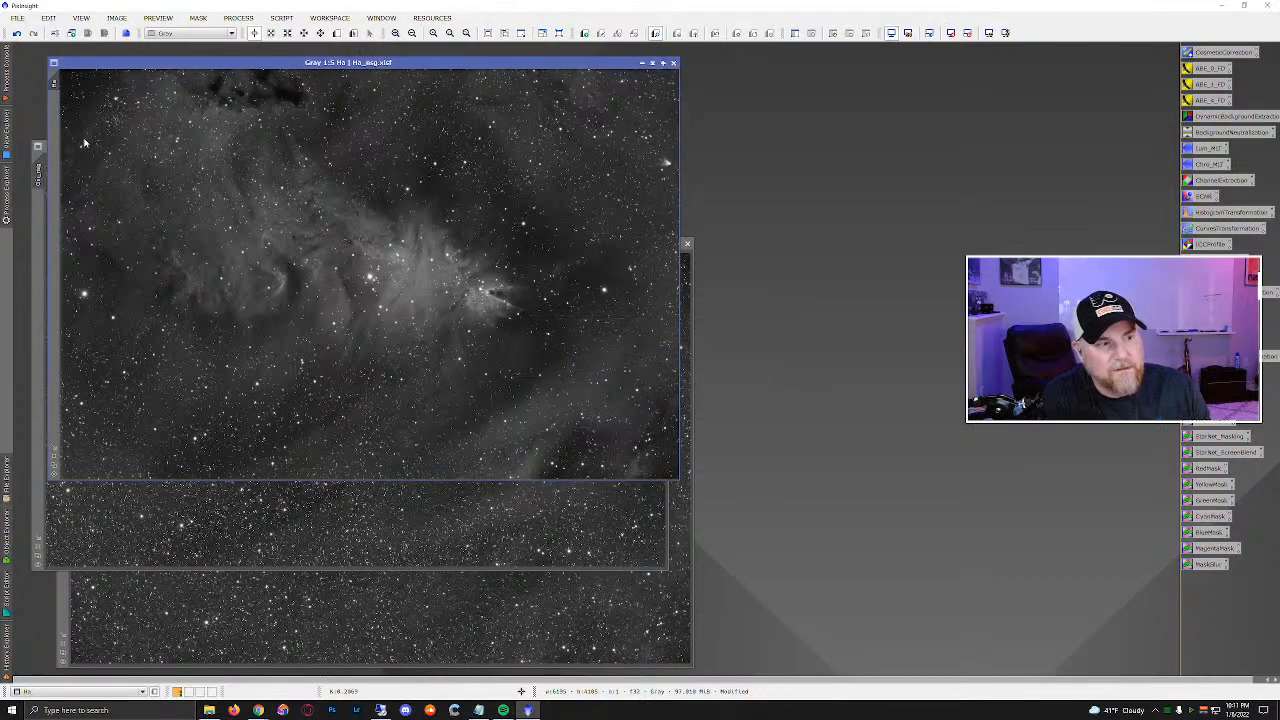
Change the identifier of the Oiii_nsg image to Oiii and collapse the Oiii and Ha image windows.
{"action": "right_click", "coordinate": [40, 176]}
{"action": "left_click", "coordinate": [68, 212]}
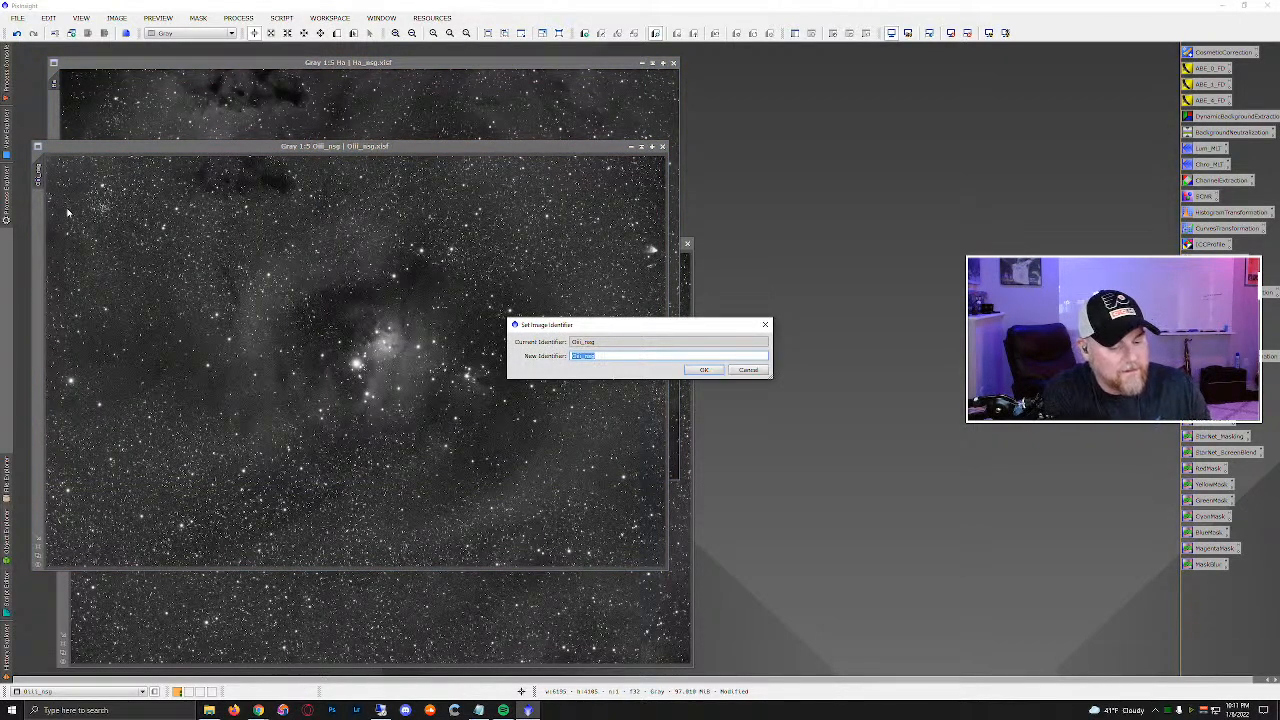
{"action": "type", "text": "OIII"}
{"action": "key", "text": "Return"}
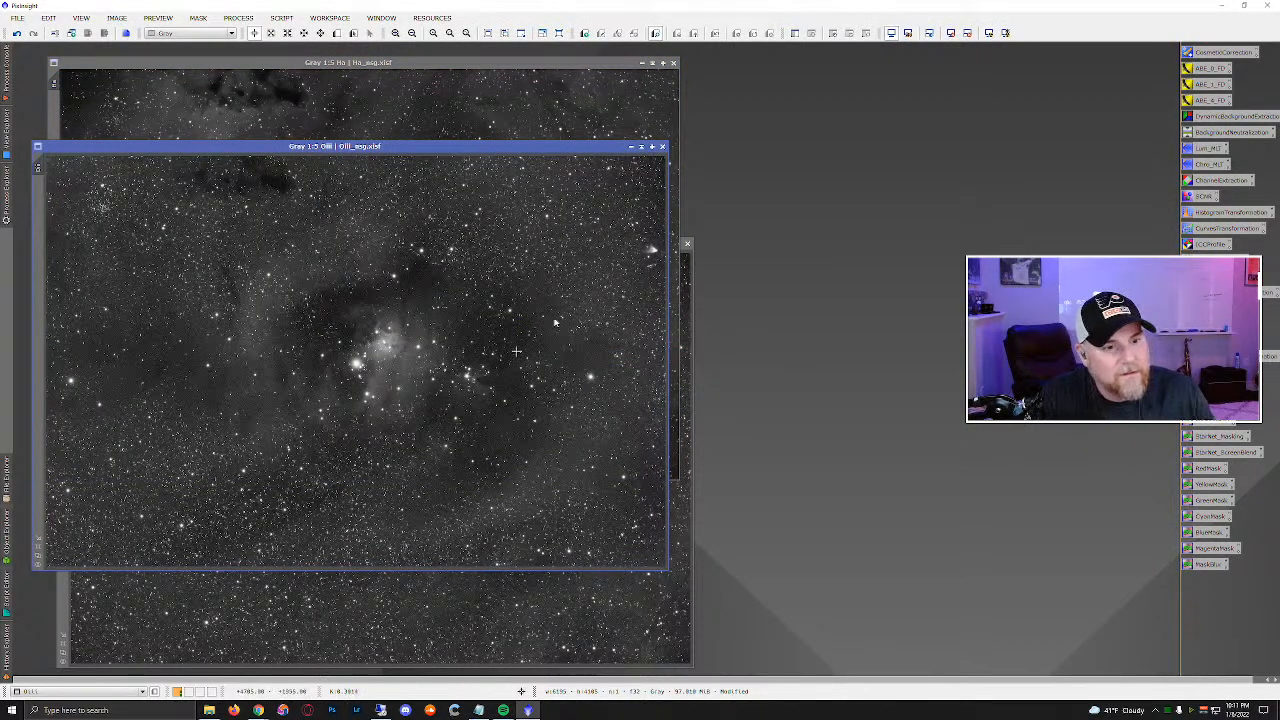
{"action": "left_click", "coordinate": [641, 147]}
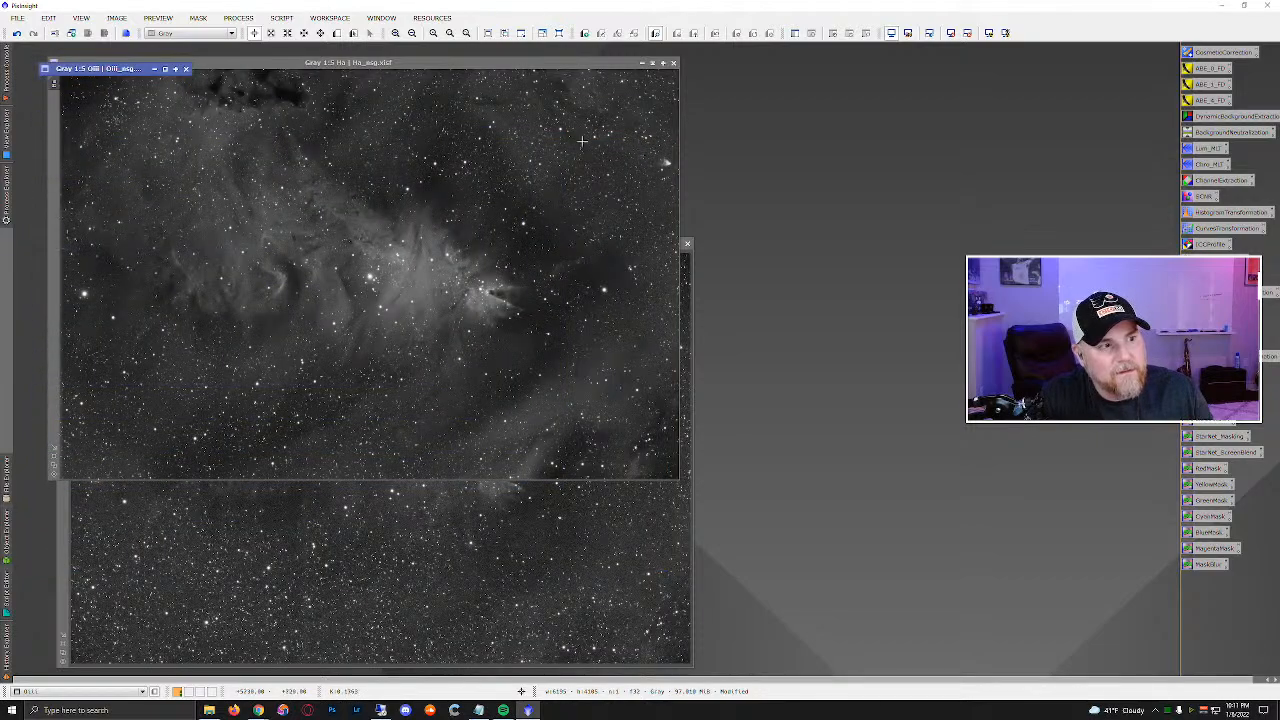
{"action": "left_click", "coordinate": [652, 63]}
Change the identifier of the Sii_nsg image to Sii and collapse its window.
{"action": "left_click_drag", "start_coordinate": [563, 246], "coordinate": [555, 187]}
{"action": "right_click", "coordinate": [57, 220]}
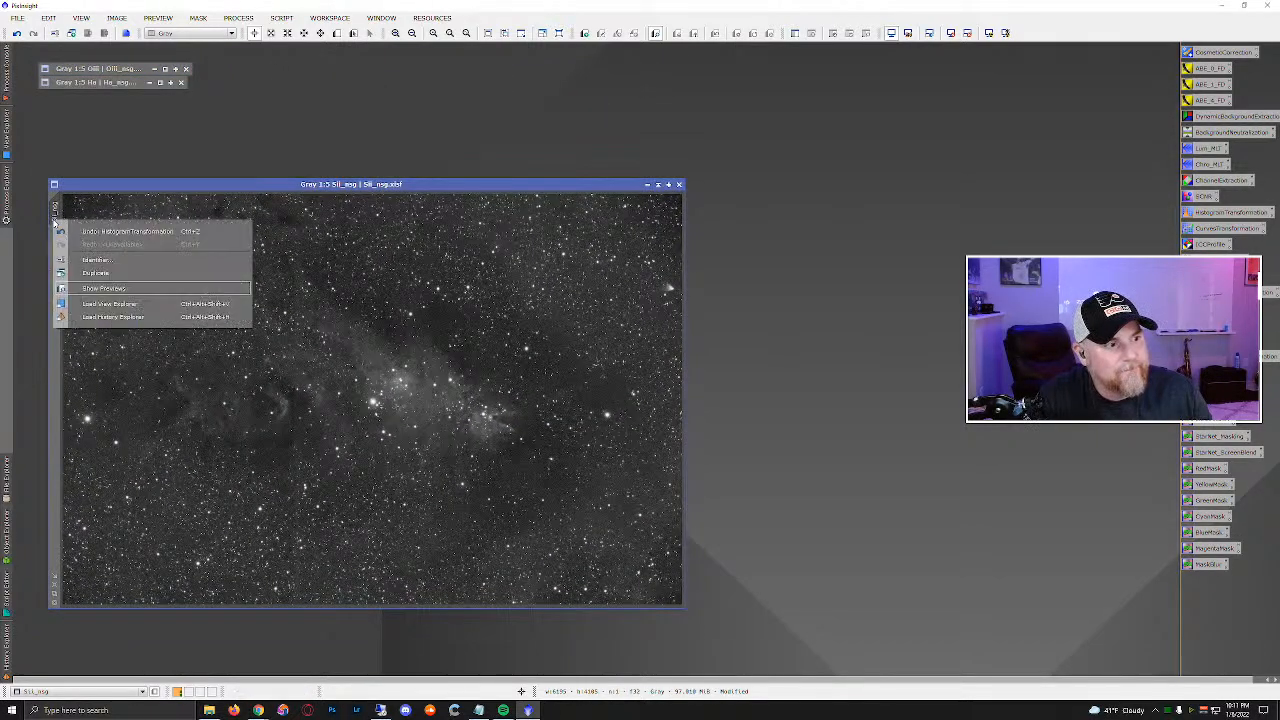
{"action": "left_click", "coordinate": [105, 265]}
{"action": "type", "text": "SII"}
{"action": "key", "text": "Return"}
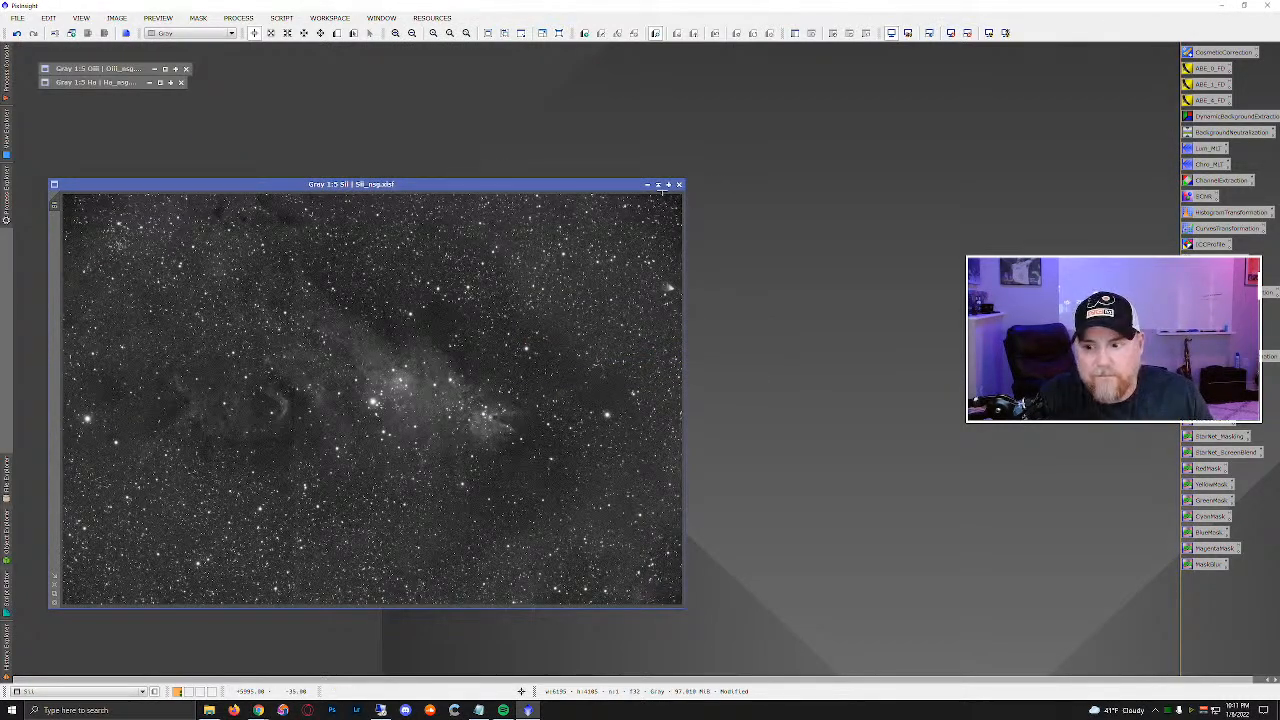
{"action": "left_click", "coordinate": [658, 185]}
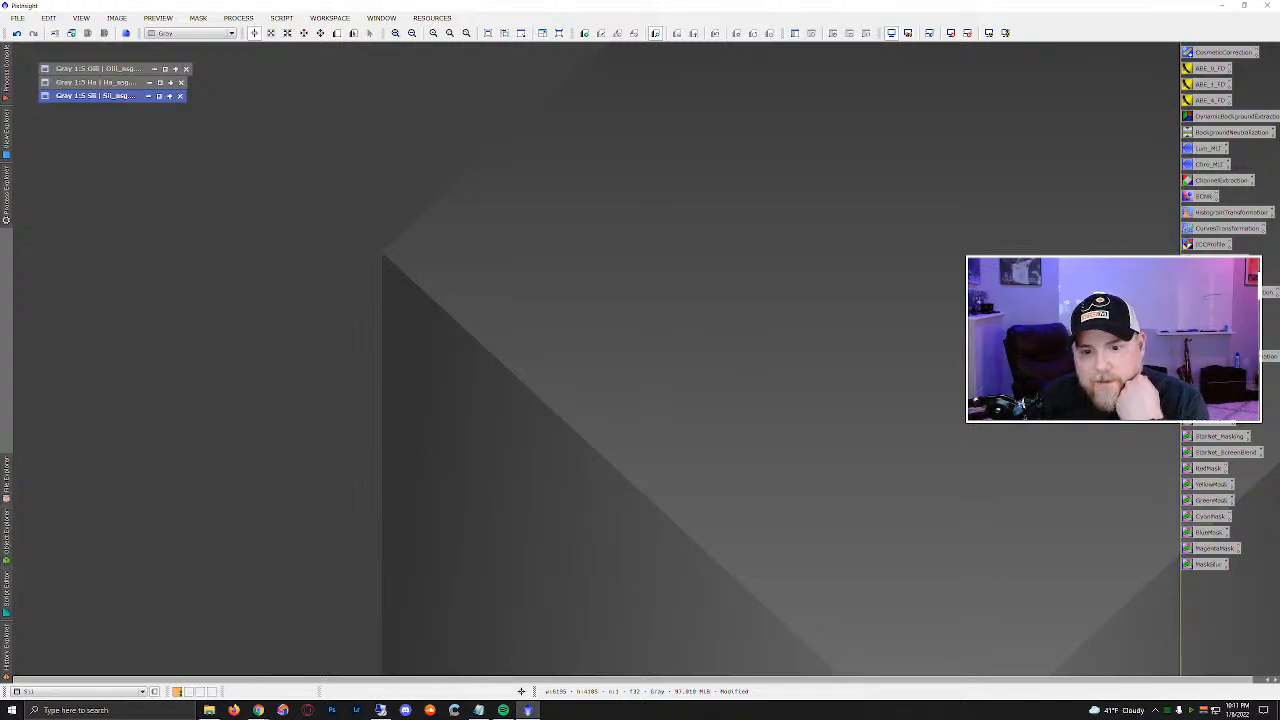
Combine the Ha, Oiii and Sii images into a new RGB image with the saved PixelMath expression (Oiii^~Oiii)*Sii + ~(Oiii^~Oiii)*Ha for red.
{"action": "double_click", "coordinate": [1214, 418]}
{"action": "left_click_drag", "start_coordinate": [767, 333], "coordinate": [566, 110]}
{"action": "left_click", "coordinate": [884, 369]}
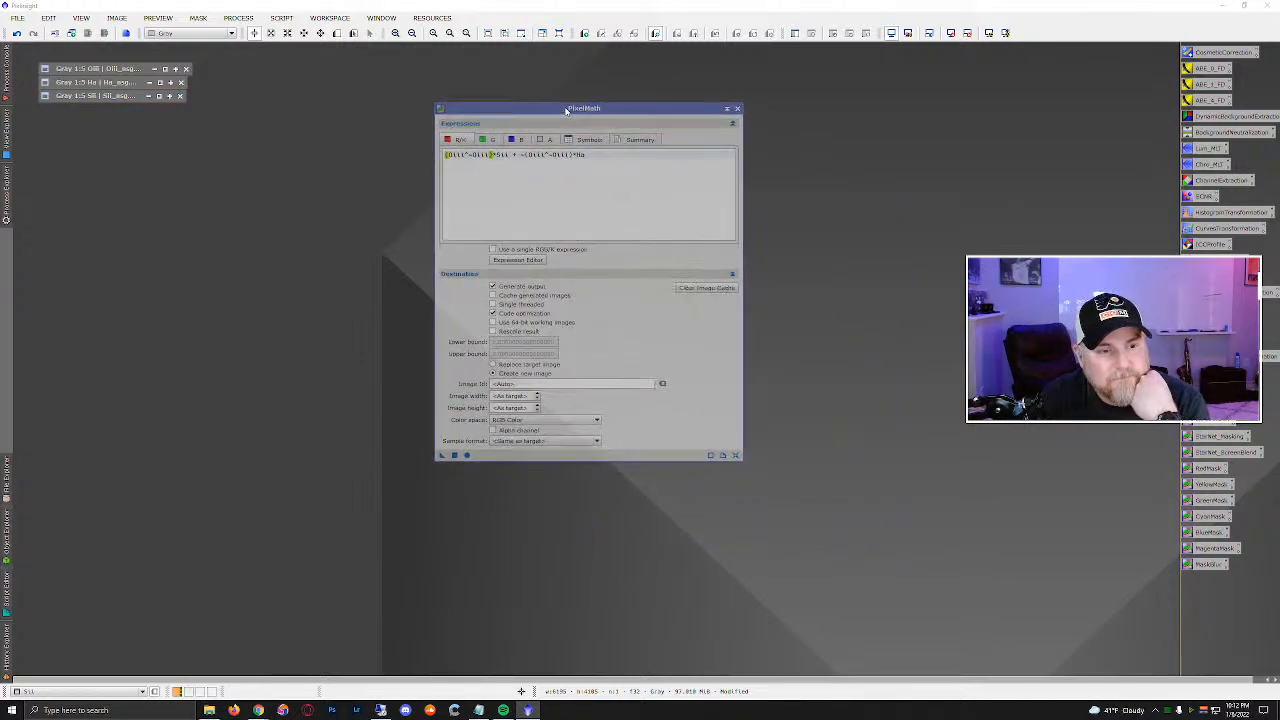
{"action": "left_click", "coordinate": [455, 458]}
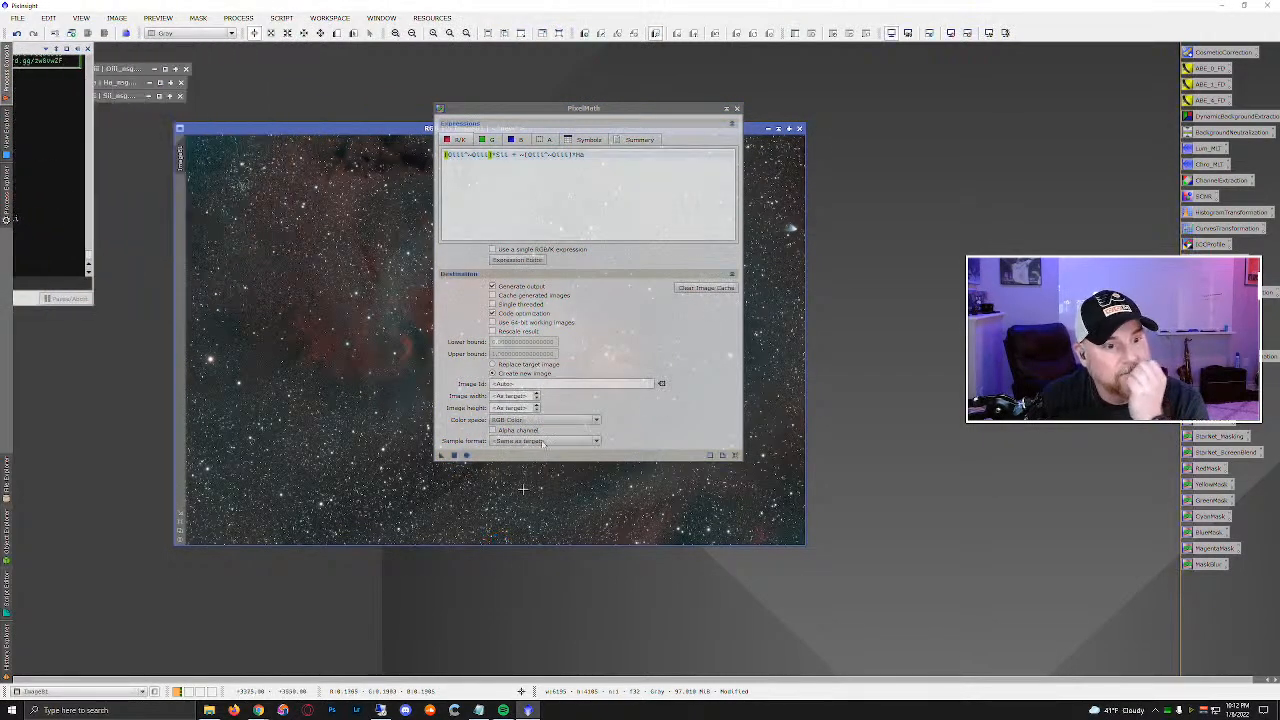
Collapse the PixelMath window, move it clear of the new RGB image, and reposition the image window in the workspace.
{"action": "left_click", "coordinate": [726, 109]}
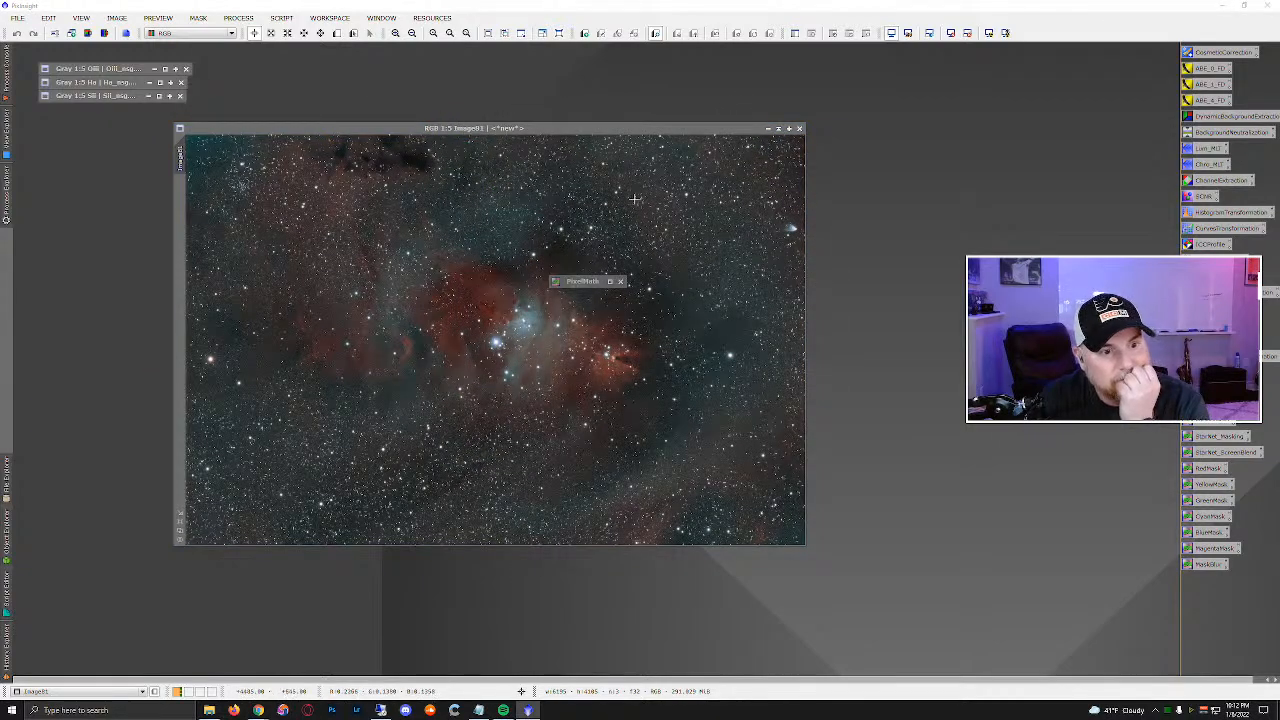
{"action": "left_click_drag", "start_coordinate": [570, 283], "coordinate": [656, 89]}
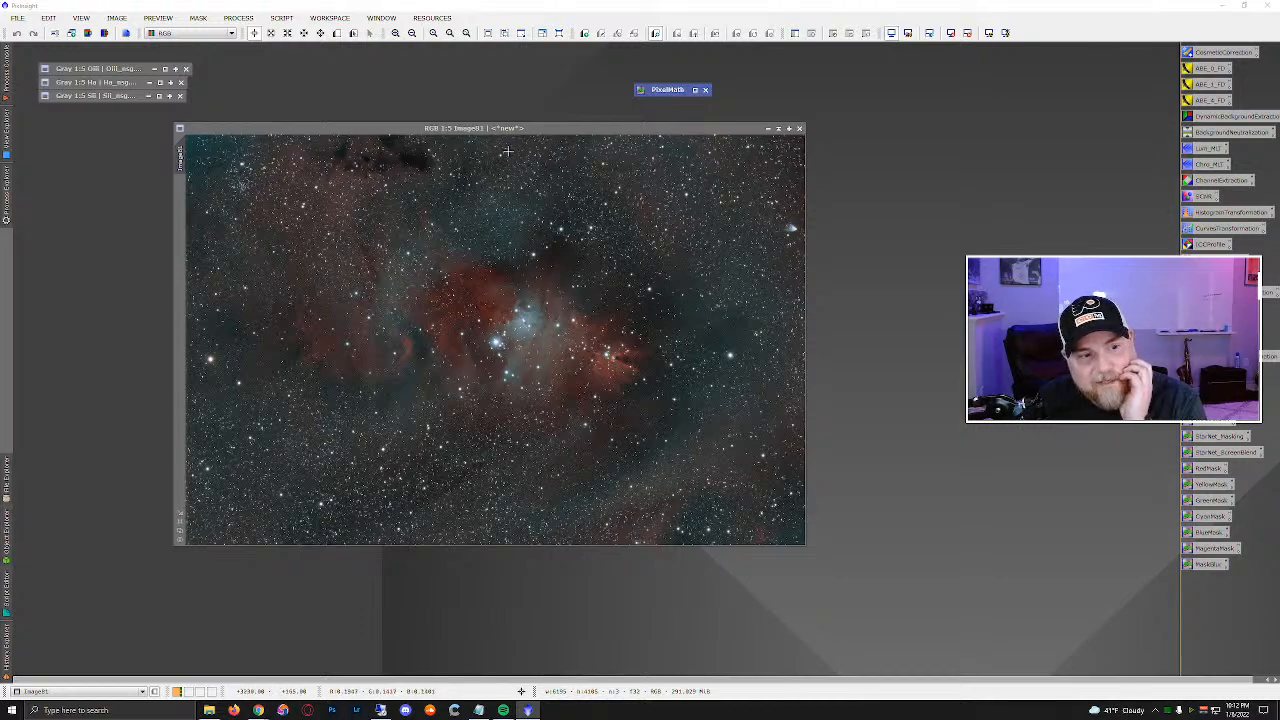
{"action": "left_click_drag", "start_coordinate": [640, 129], "coordinate": [550, 124]}
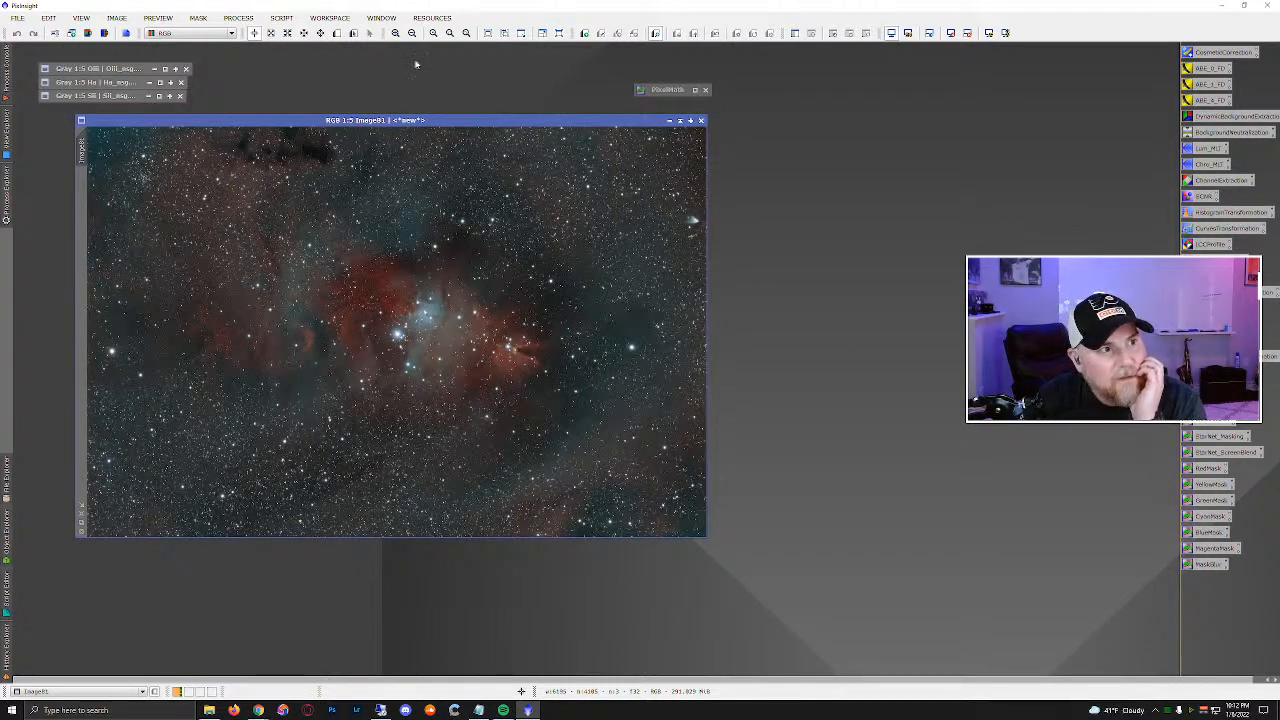
Look up a process for the combined RGB image.
{"action": "left_click", "coordinate": [238, 18]}
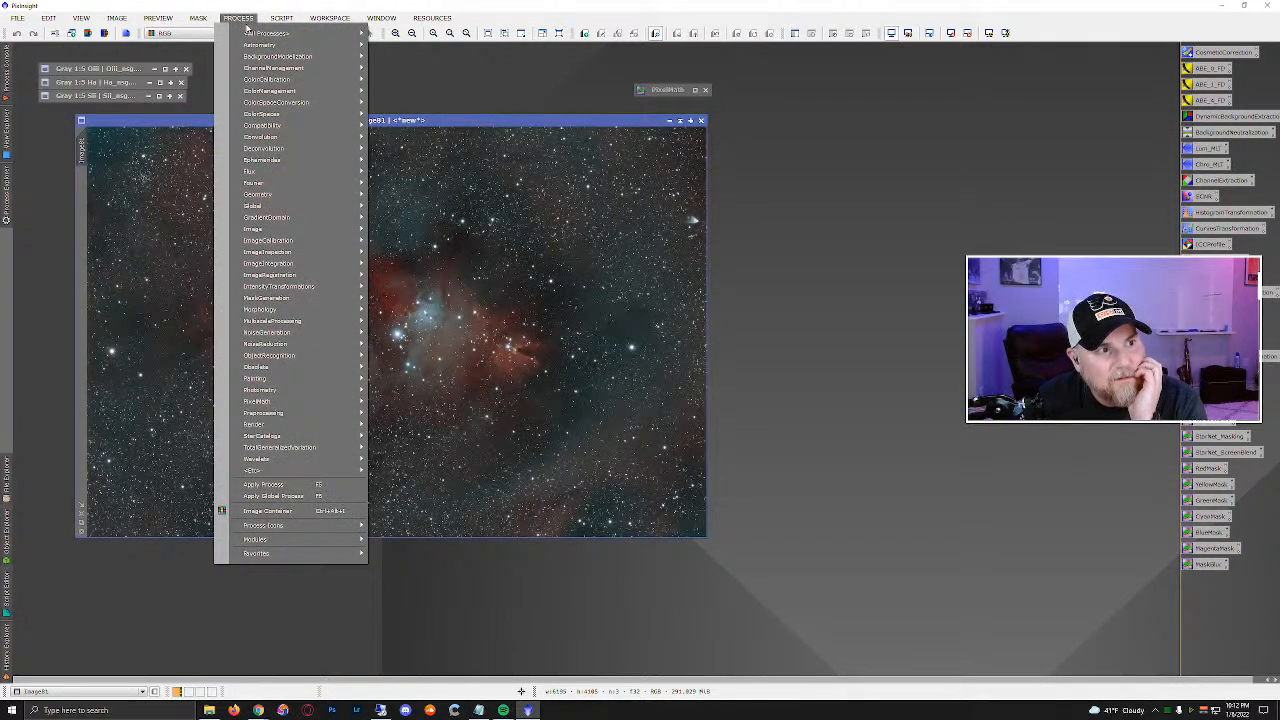
Start an LRGBCombination with luminance disabled and assign Sii as the red channel source.
{"action": "mouse_move", "coordinate": [276, 22]}
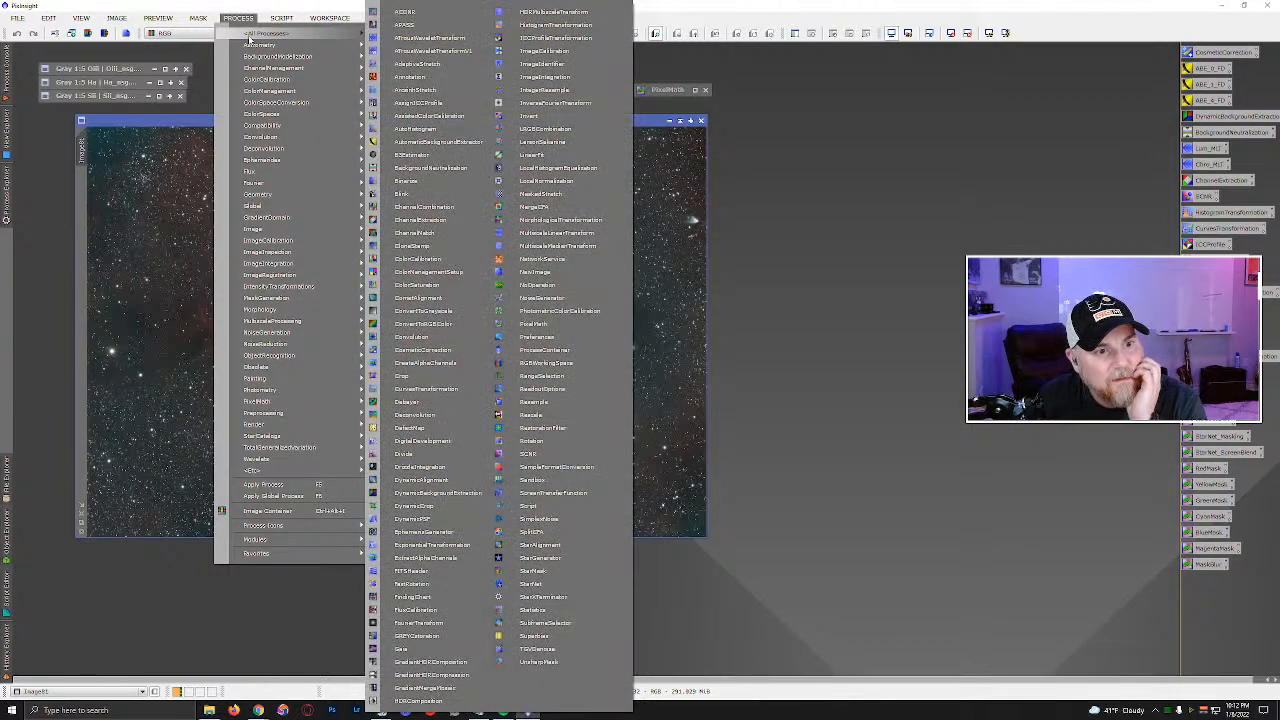
{"action": "left_click", "coordinate": [545, 128]}
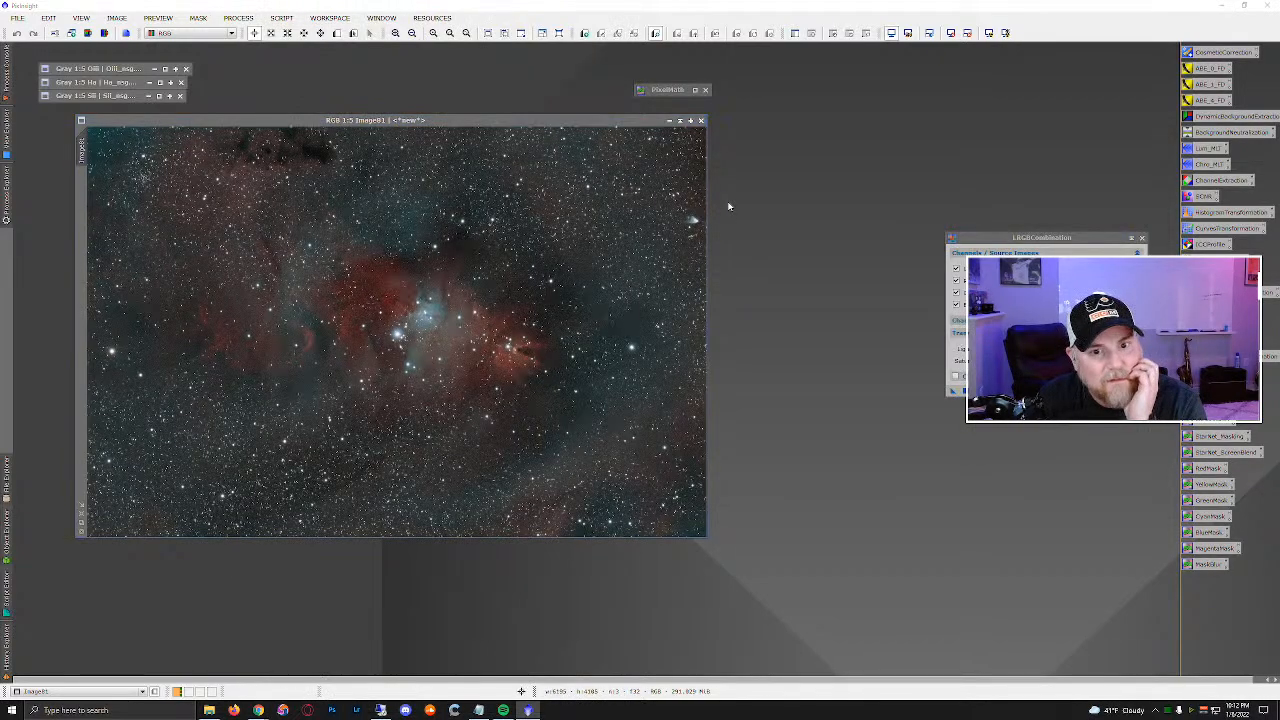
{"action": "left_click", "coordinate": [956, 268]}
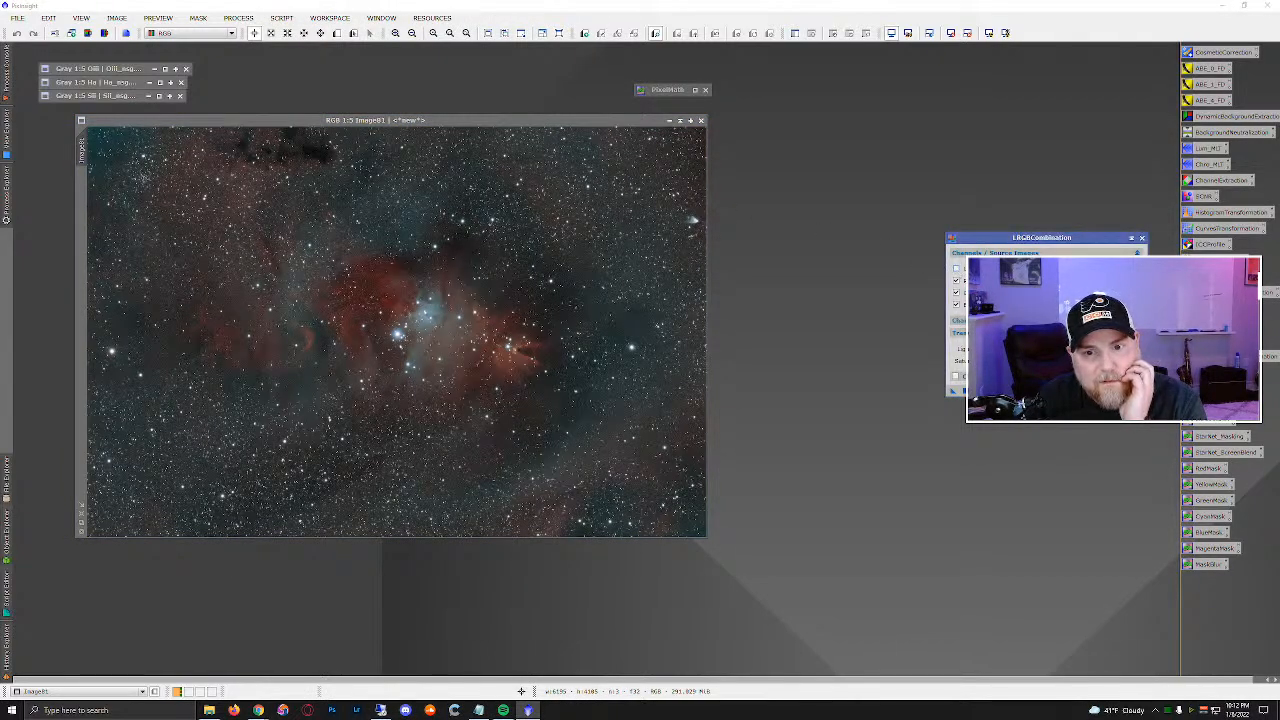
{"action": "left_click", "coordinate": [1138, 280]}
{"action": "left_click", "coordinate": [697, 348]}
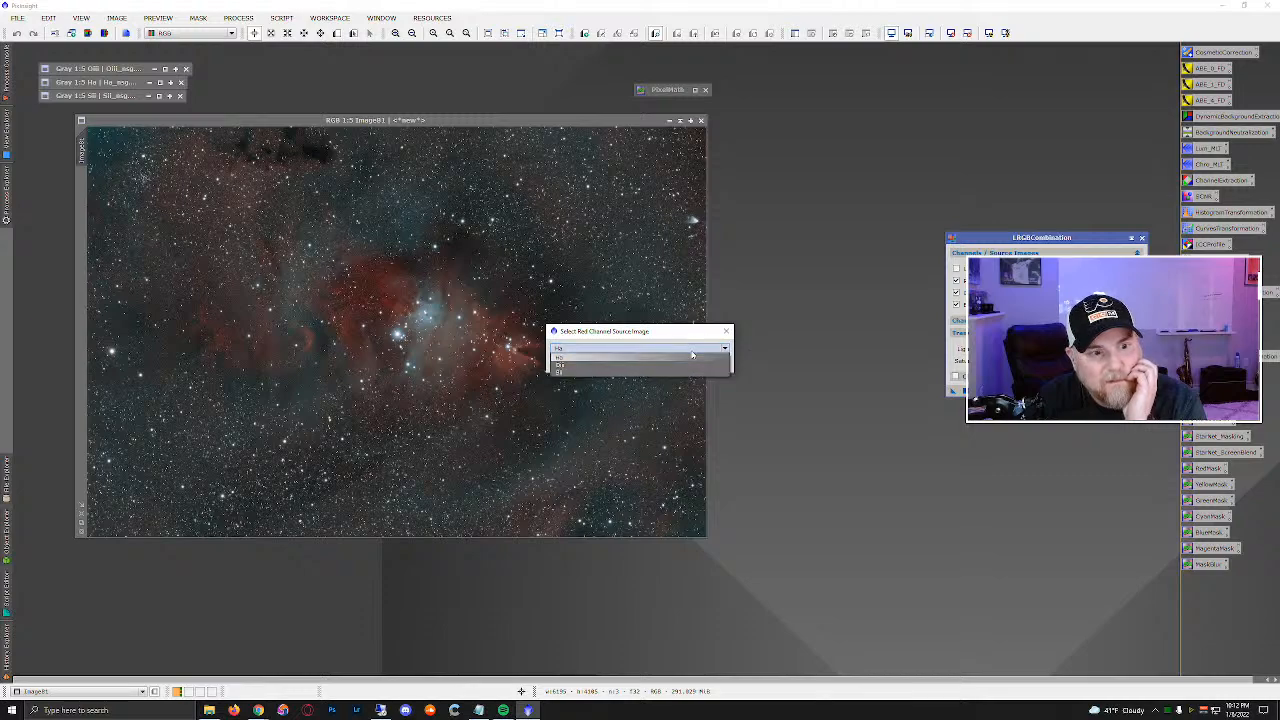
{"action": "left_click", "coordinate": [617, 372]}
{"action": "left_click", "coordinate": [665, 362]}
Assign Ha to green and Oiii to blue in LRGBCombination and apply it to Image01.
{"action": "left_click", "coordinate": [1138, 292]}
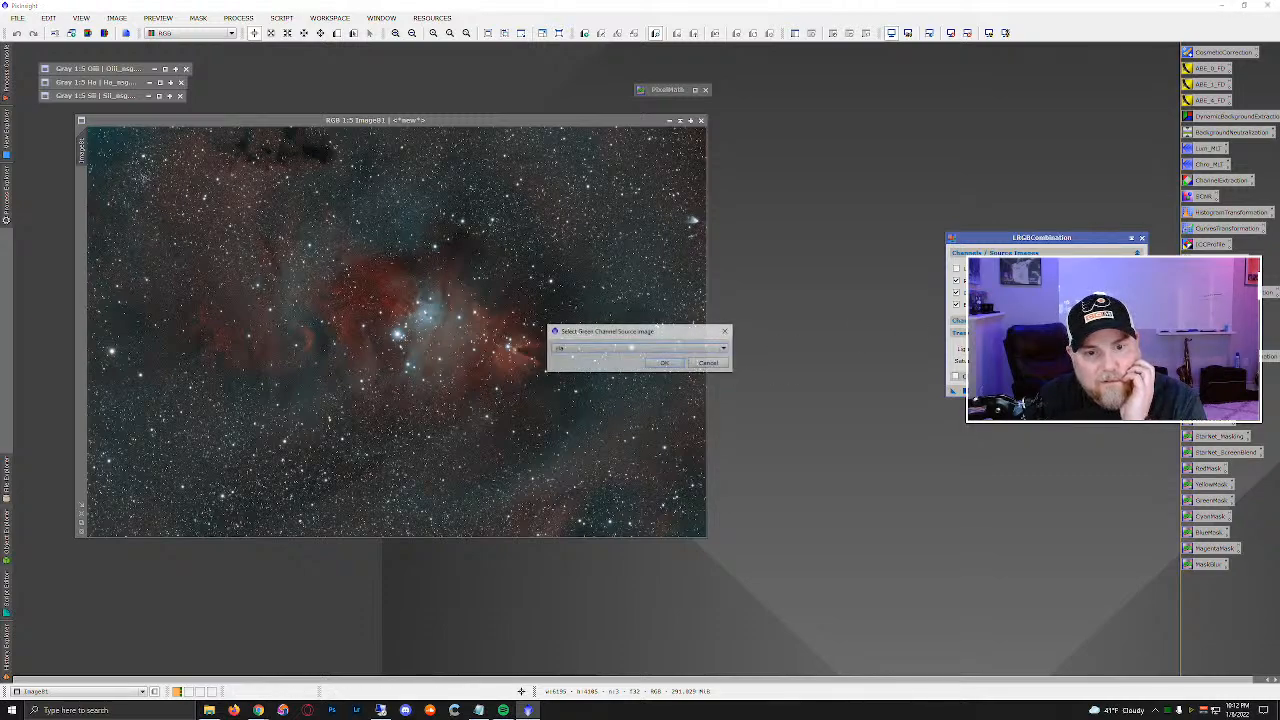
{"action": "left_click", "coordinate": [665, 362]}
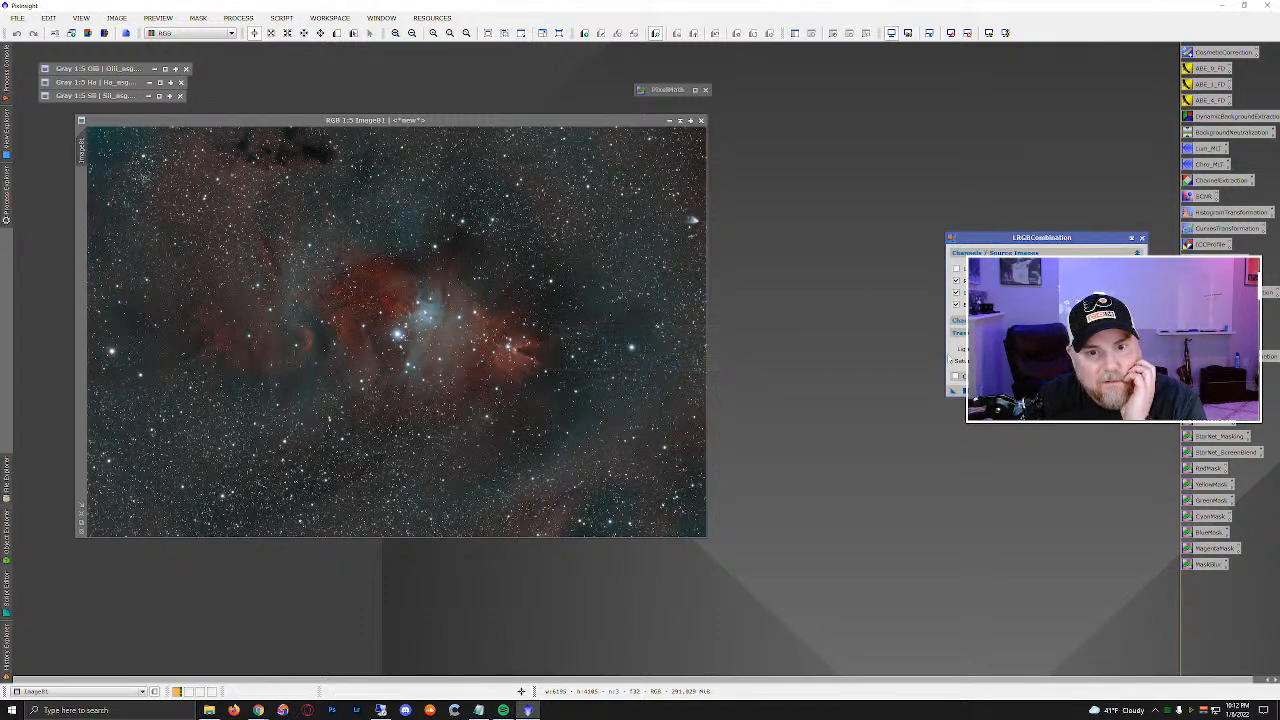
{"action": "left_click", "coordinate": [1138, 304]}
{"action": "left_click", "coordinate": [594, 349]}
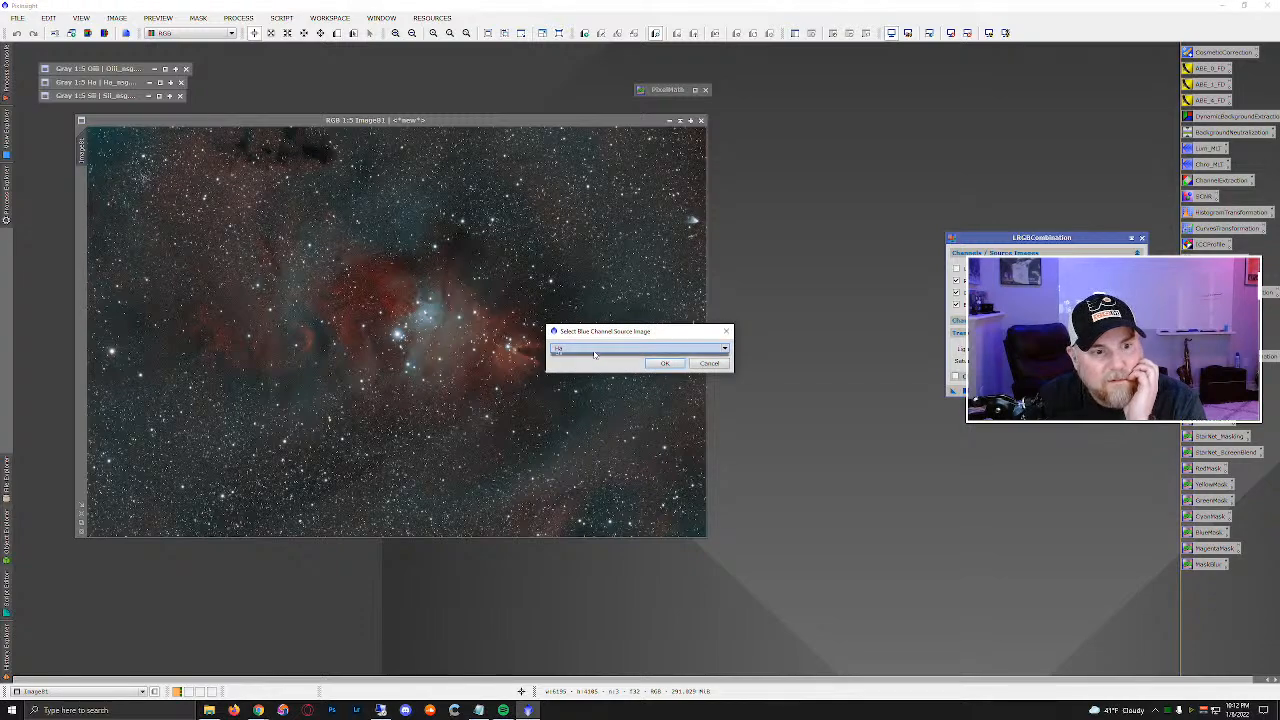
{"action": "left_click", "coordinate": [591, 365]}
{"action": "left_click", "coordinate": [665, 362]}
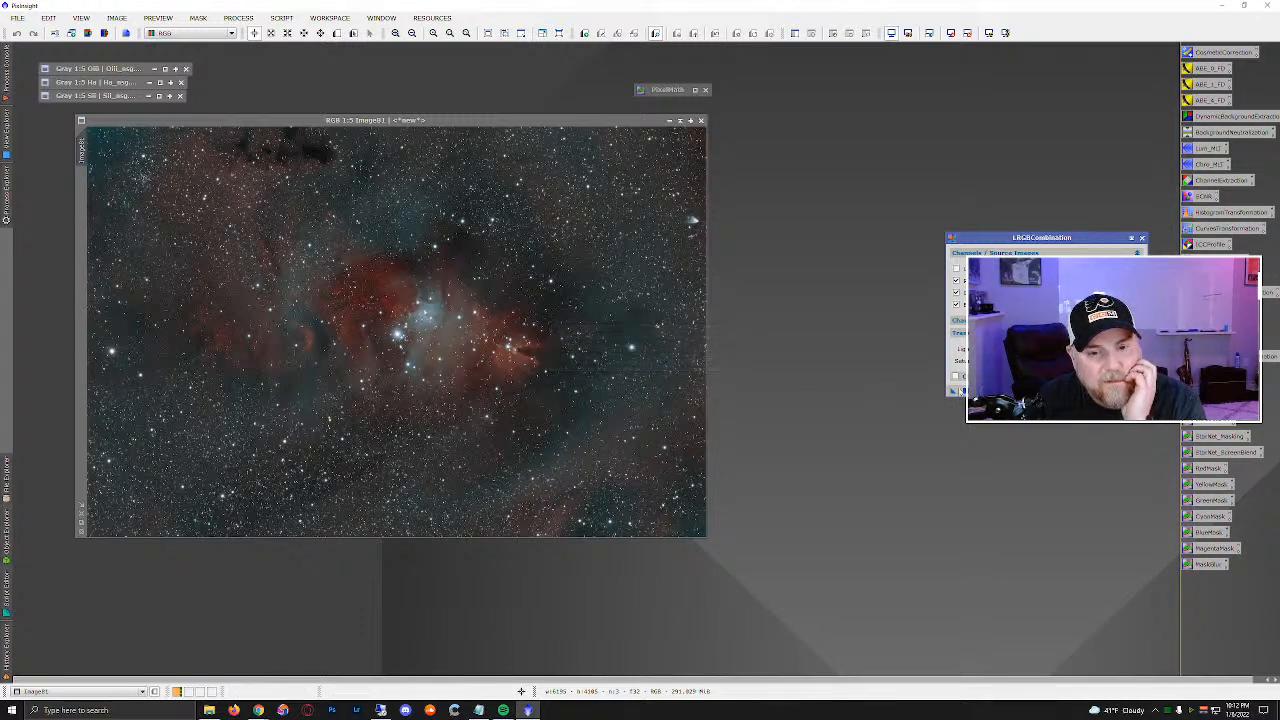
{"action": "left_click", "coordinate": [954, 391]}
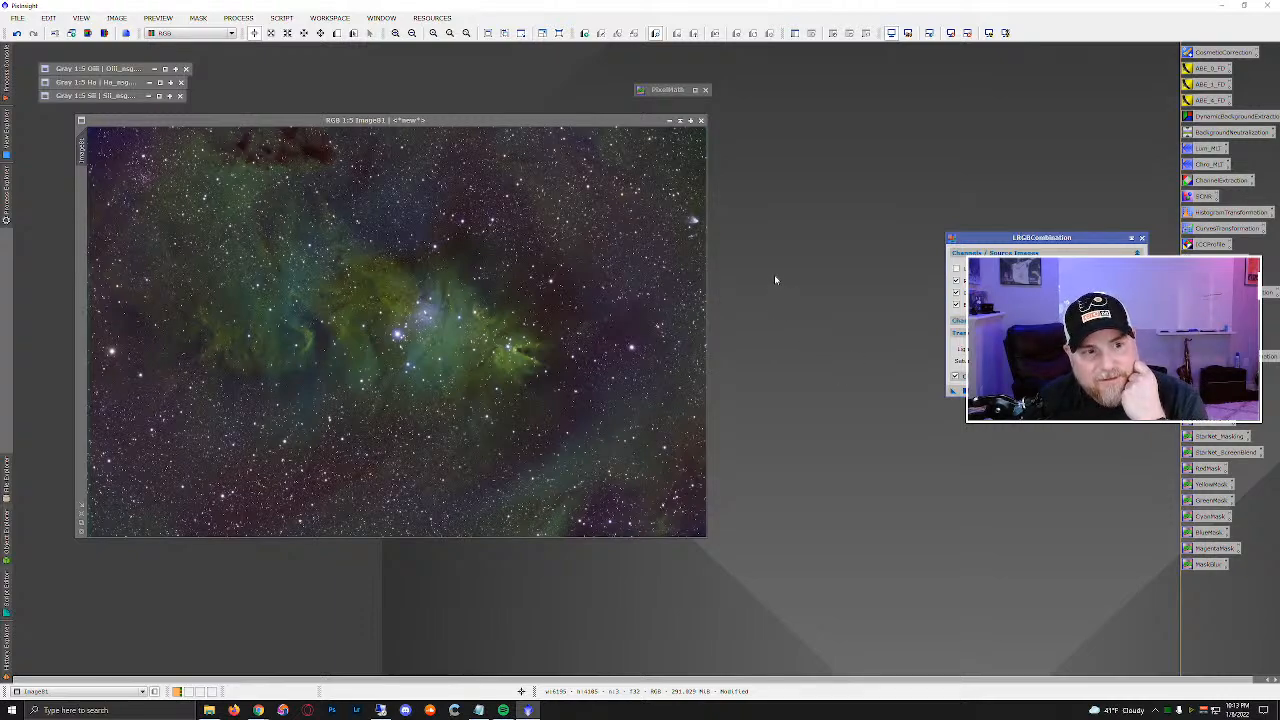
Close LRGBCombination and undo its channel combination on Image01.
{"action": "left_click", "coordinate": [1141, 238]}
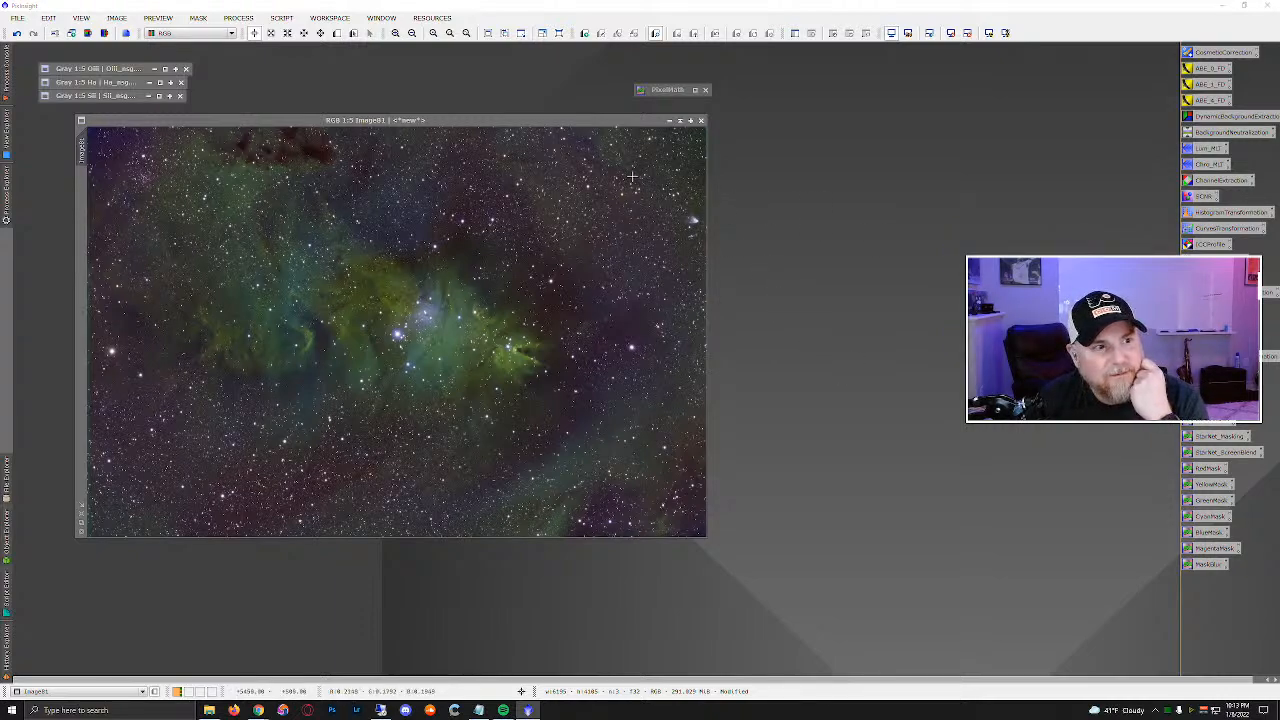
{"action": "left_click_drag", "start_coordinate": [497, 124], "coordinate": [488, 166]}
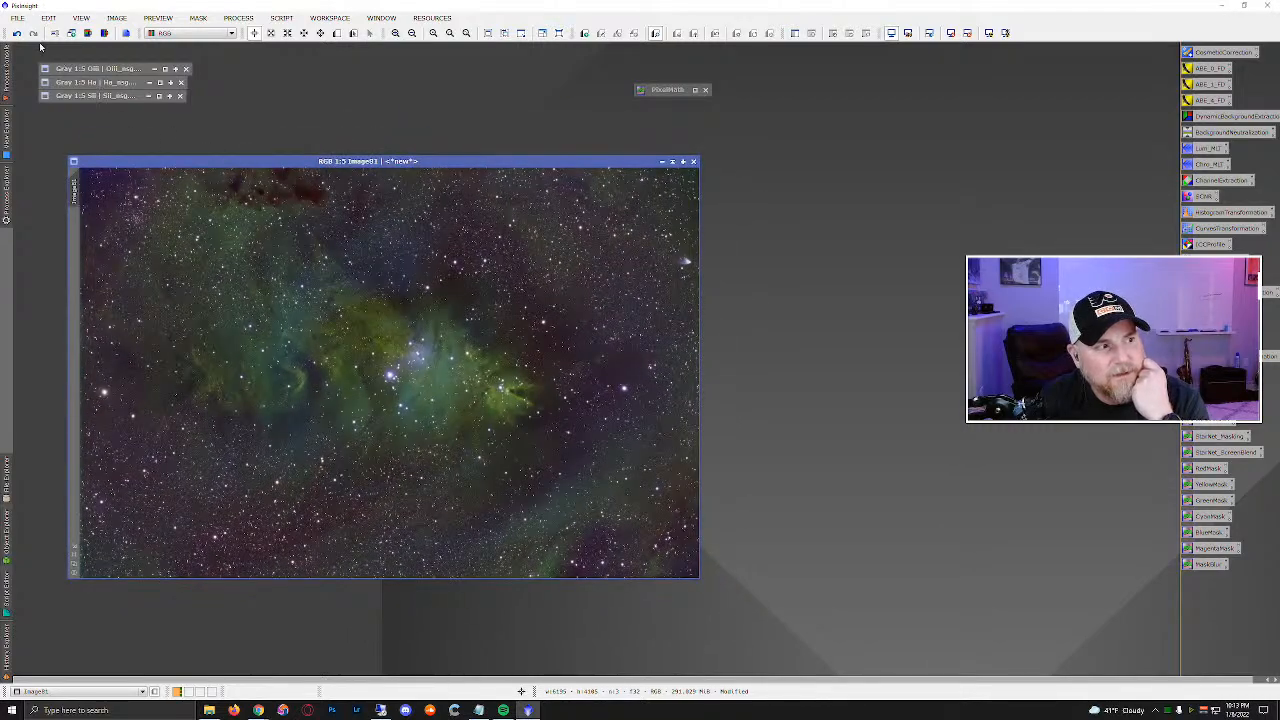
{"action": "left_click", "coordinate": [17, 33]}
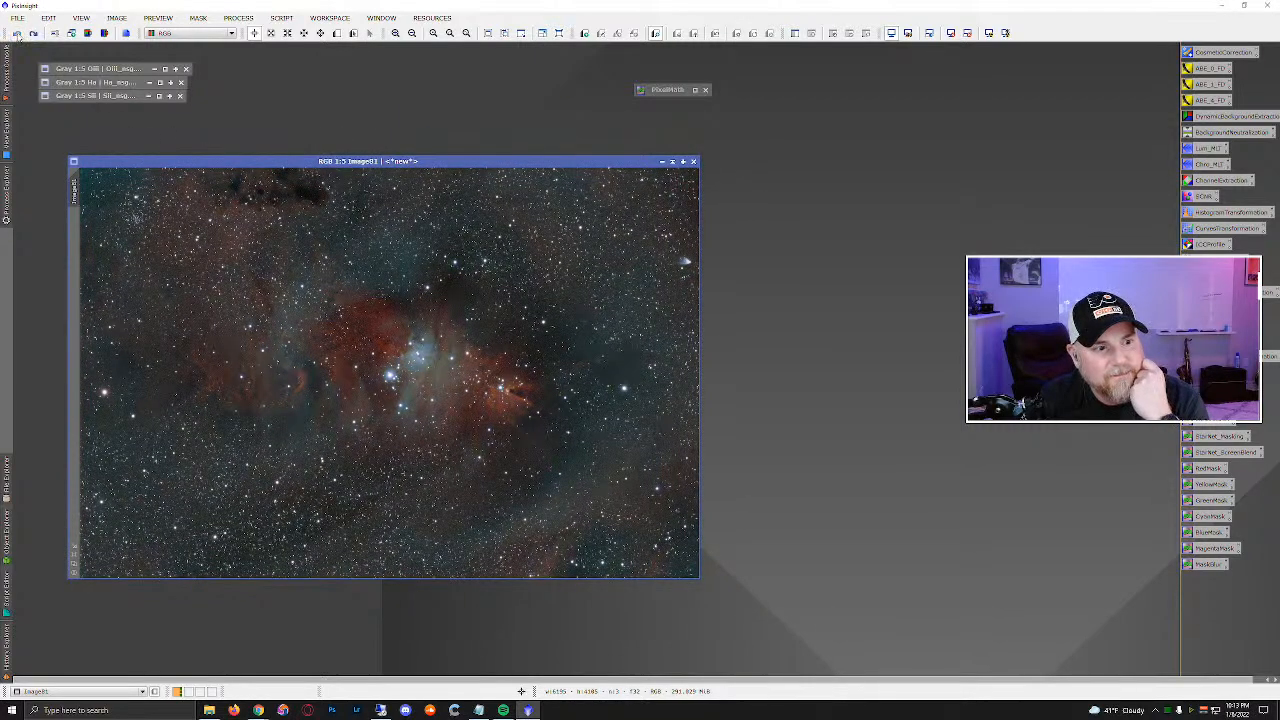
Start a ChannelCombination in RGB colour space and set Sii as the red channel source.
{"action": "left_click", "coordinate": [240, 19]}
{"action": "mouse_move", "coordinate": [245, 35]}
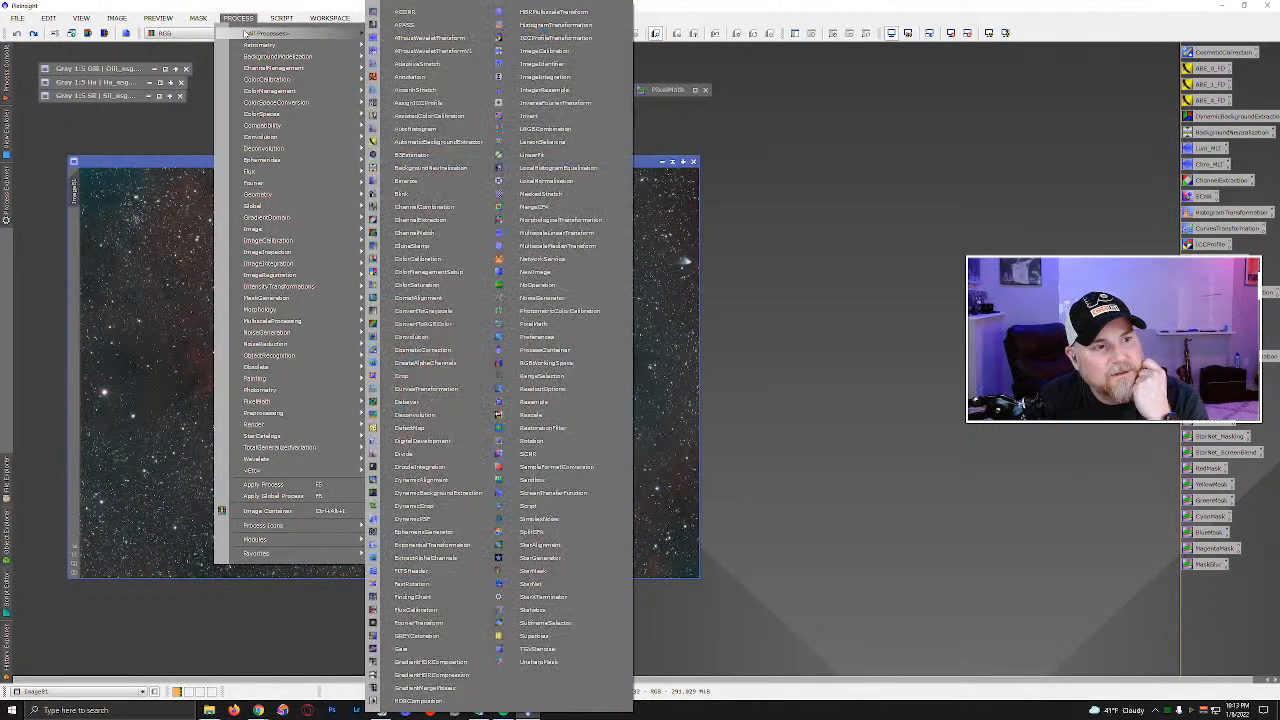
{"action": "left_click", "coordinate": [424, 207]}
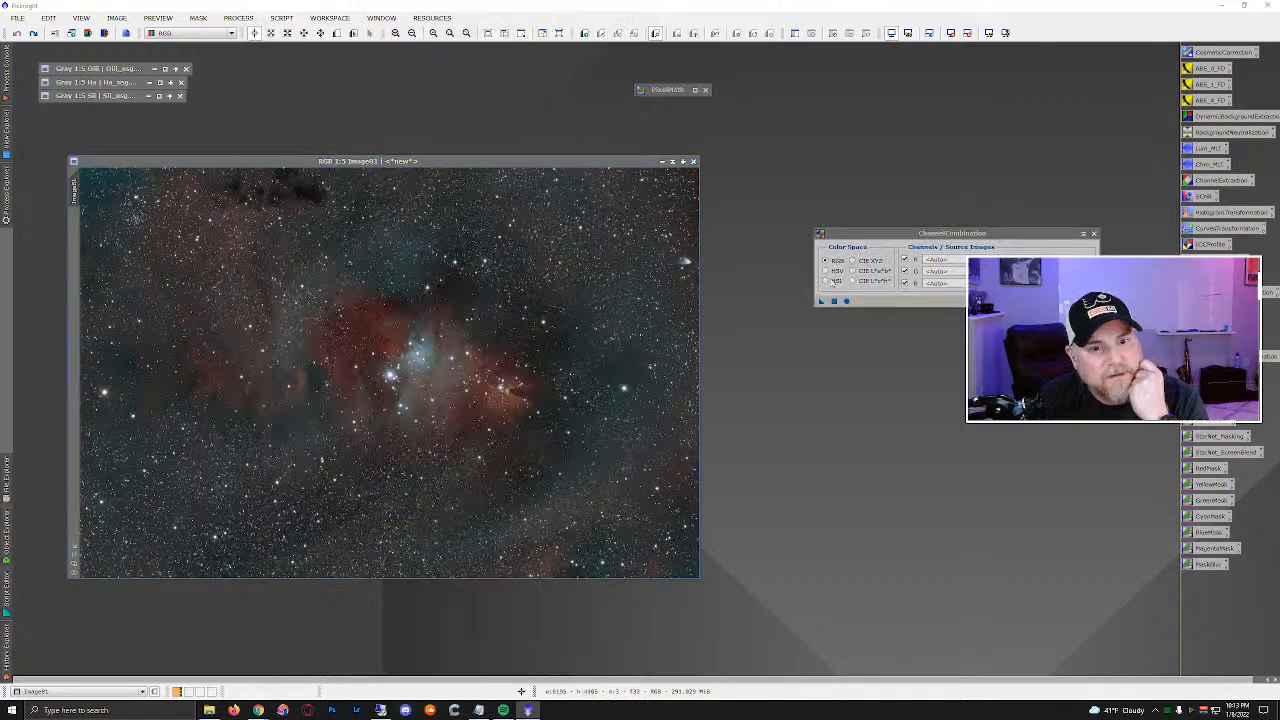
{"action": "left_click", "coordinate": [1088, 259]}
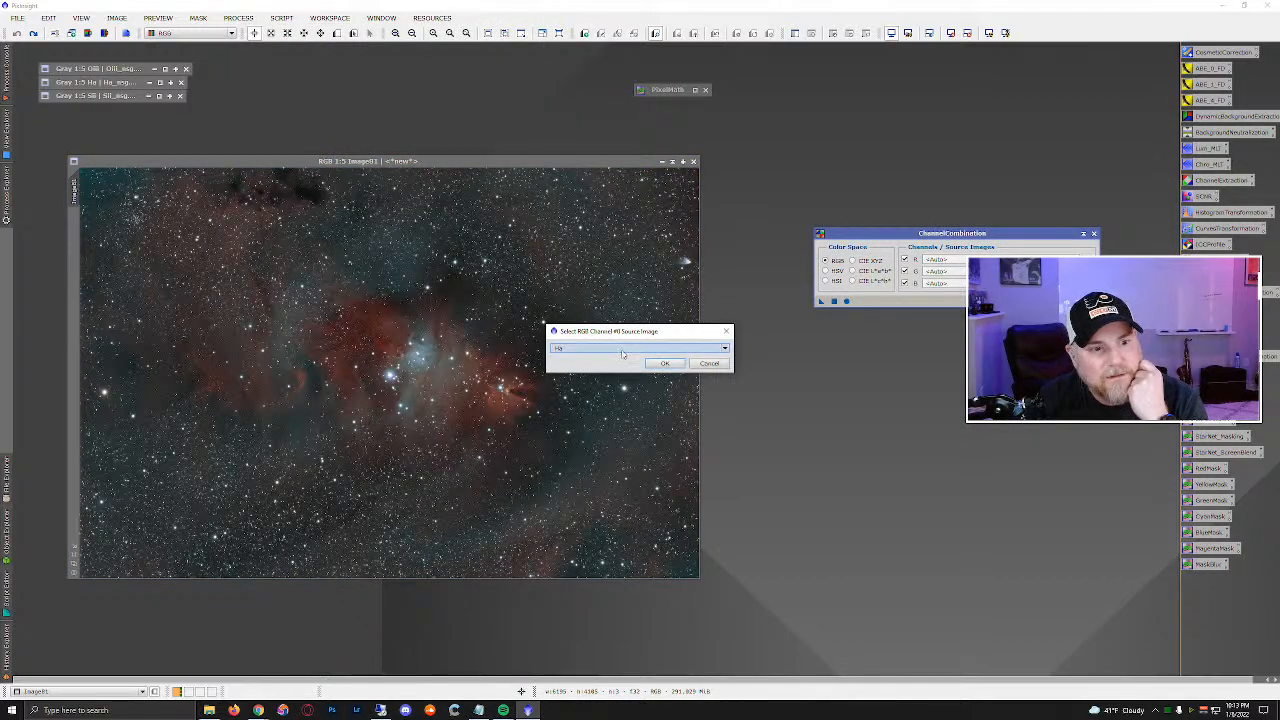
{"action": "left_click", "coordinate": [624, 349]}
{"action": "left_click", "coordinate": [613, 373]}
{"action": "left_click", "coordinate": [662, 364]}
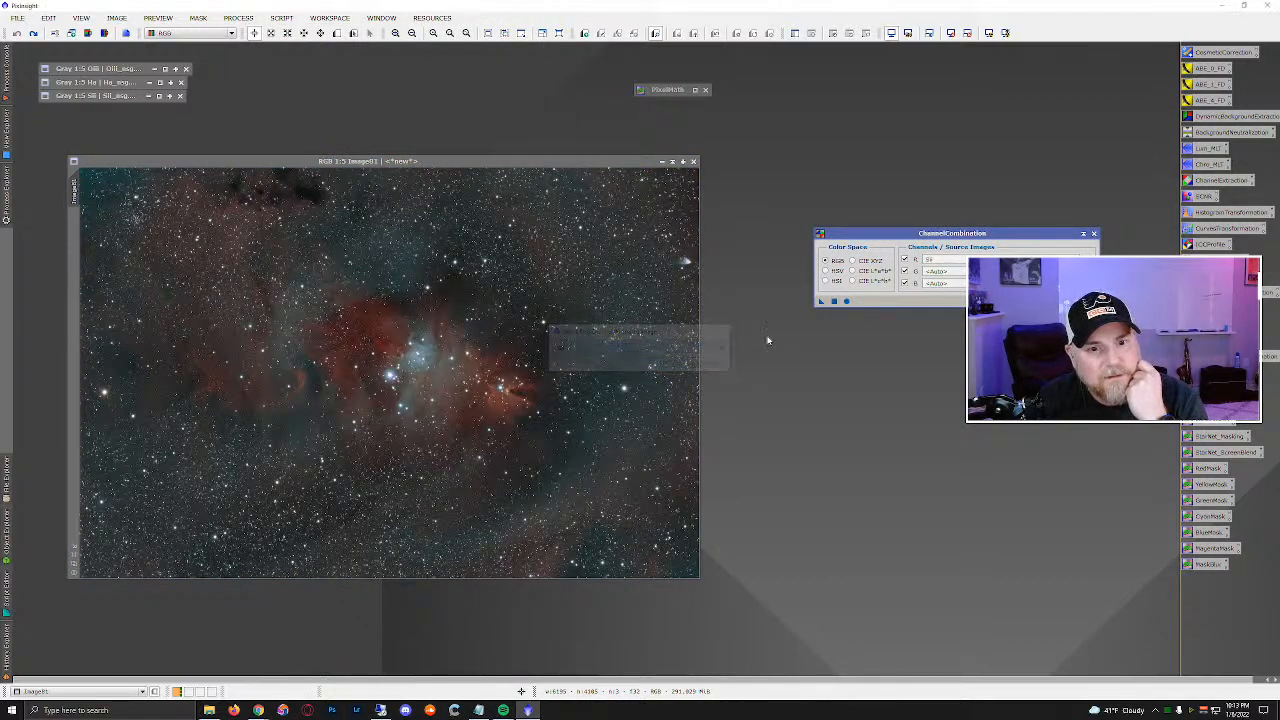
Set Ha as the green and Oiii as the blue source, and generate the combination as a new image.
{"action": "left_click", "coordinate": [1088, 271]}
{"action": "left_click", "coordinate": [620, 349]}
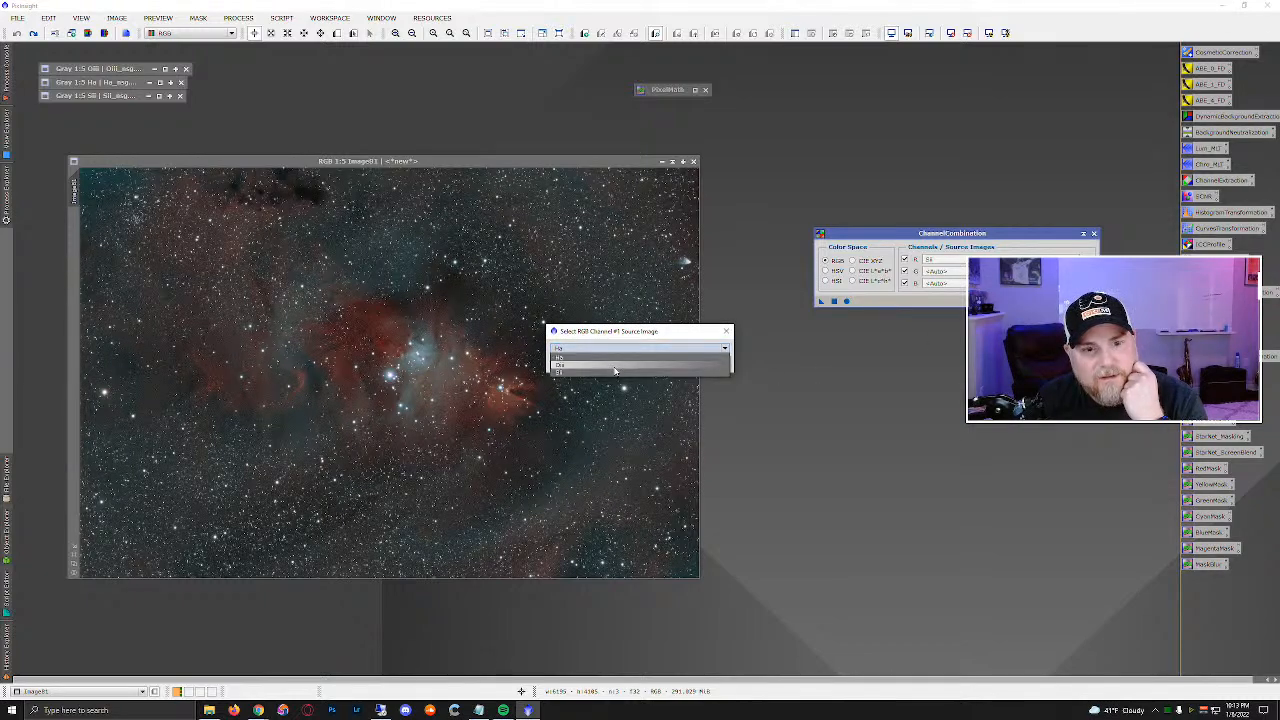
{"action": "left_click", "coordinate": [615, 365]}
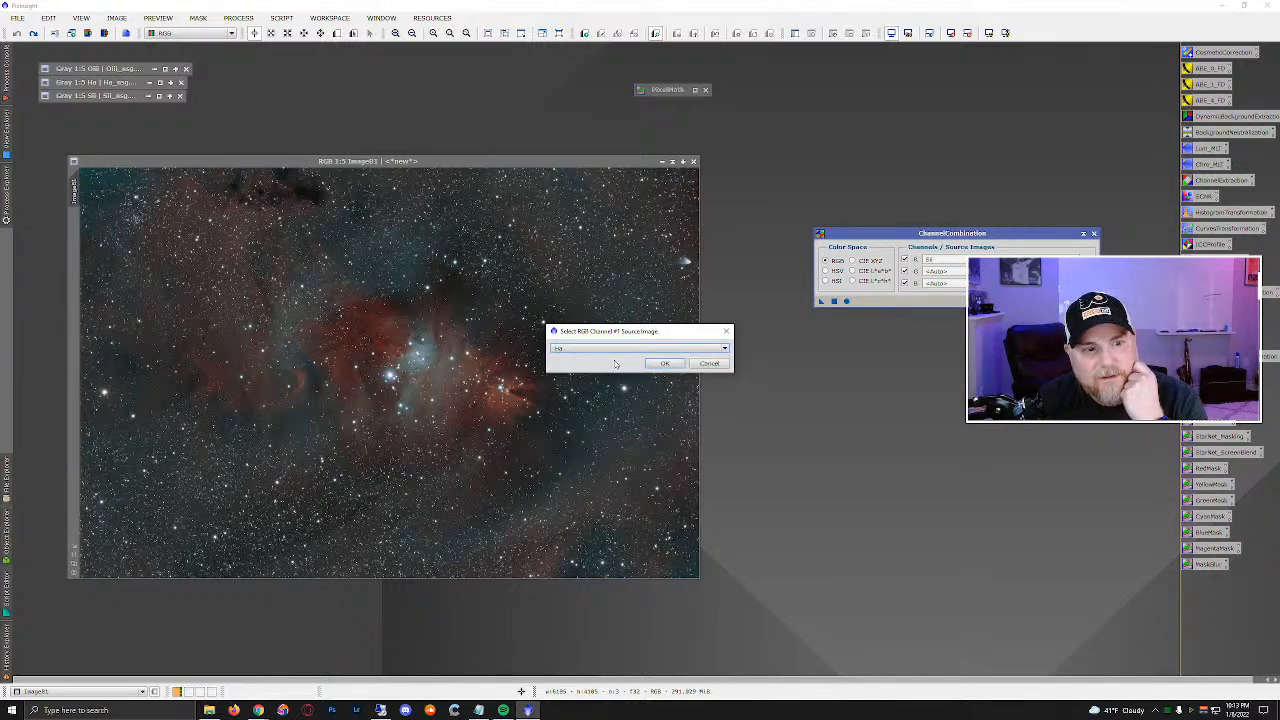
{"action": "left_click", "coordinate": [663, 364]}
{"action": "left_click", "coordinate": [1088, 283]}
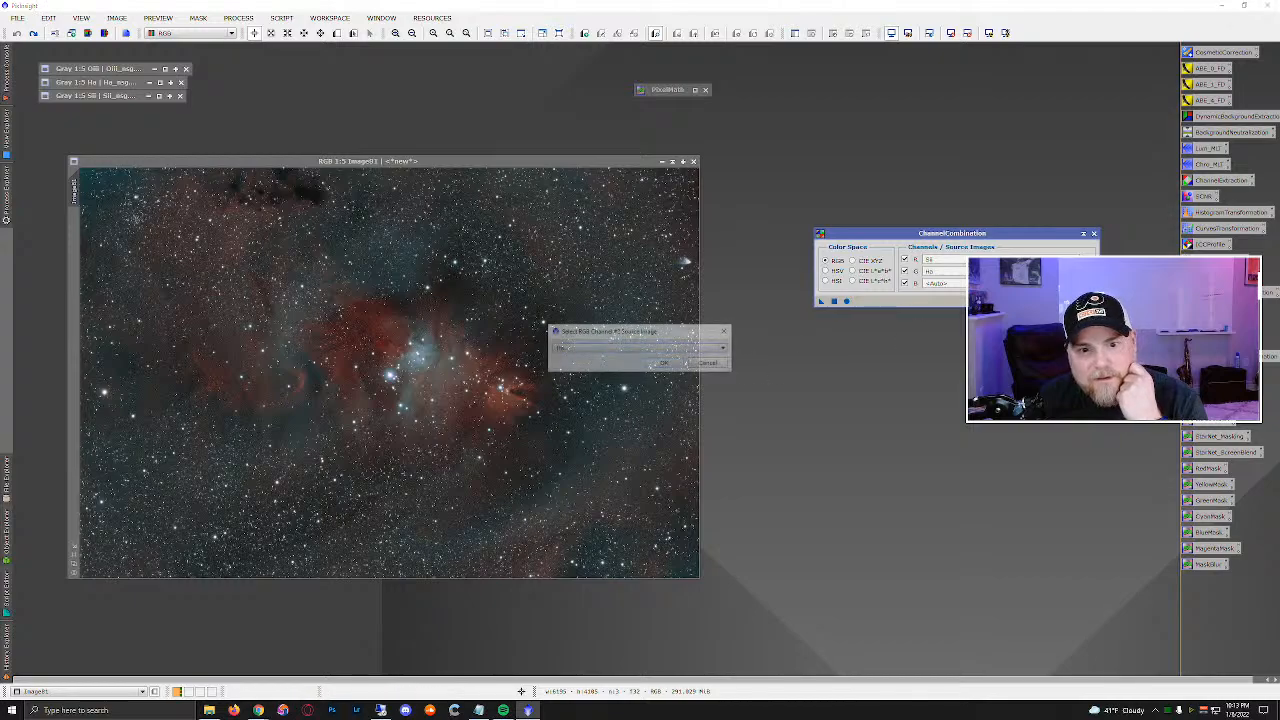
{"action": "left_click", "coordinate": [620, 349]}
{"action": "left_click", "coordinate": [612, 358]}
{"action": "left_click", "coordinate": [664, 364]}
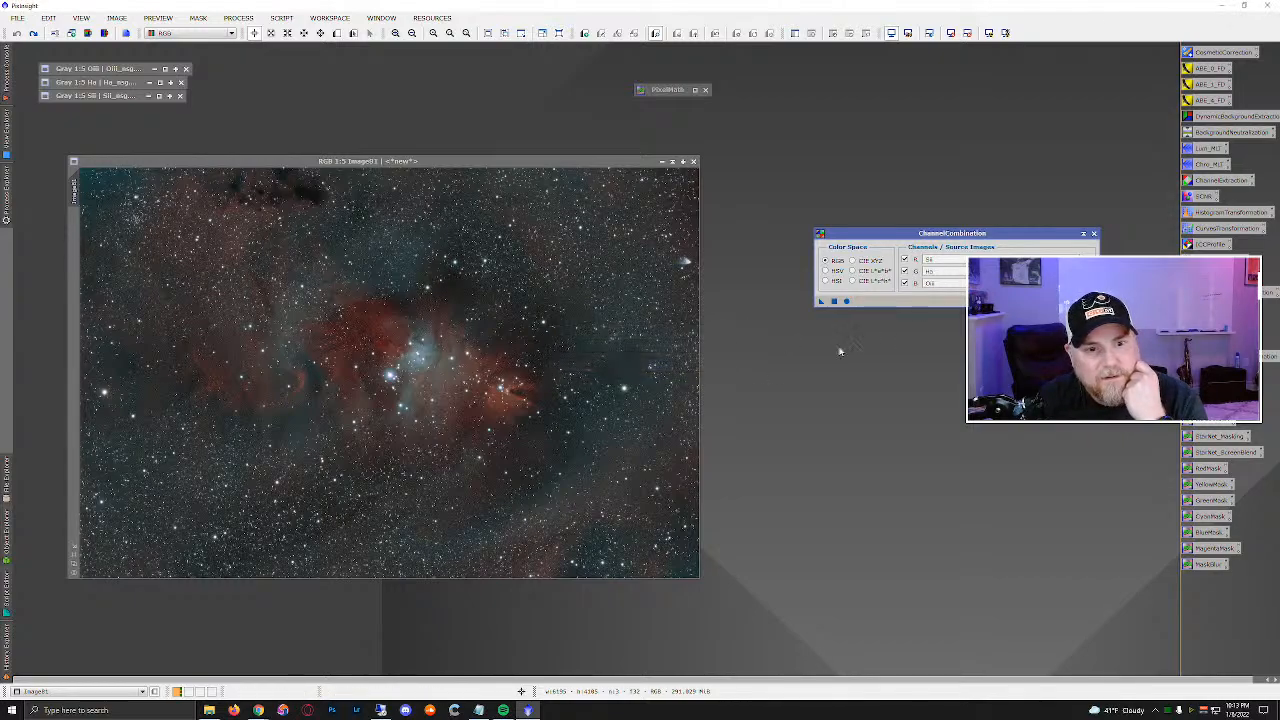
{"action": "left_click", "coordinate": [846, 300]}
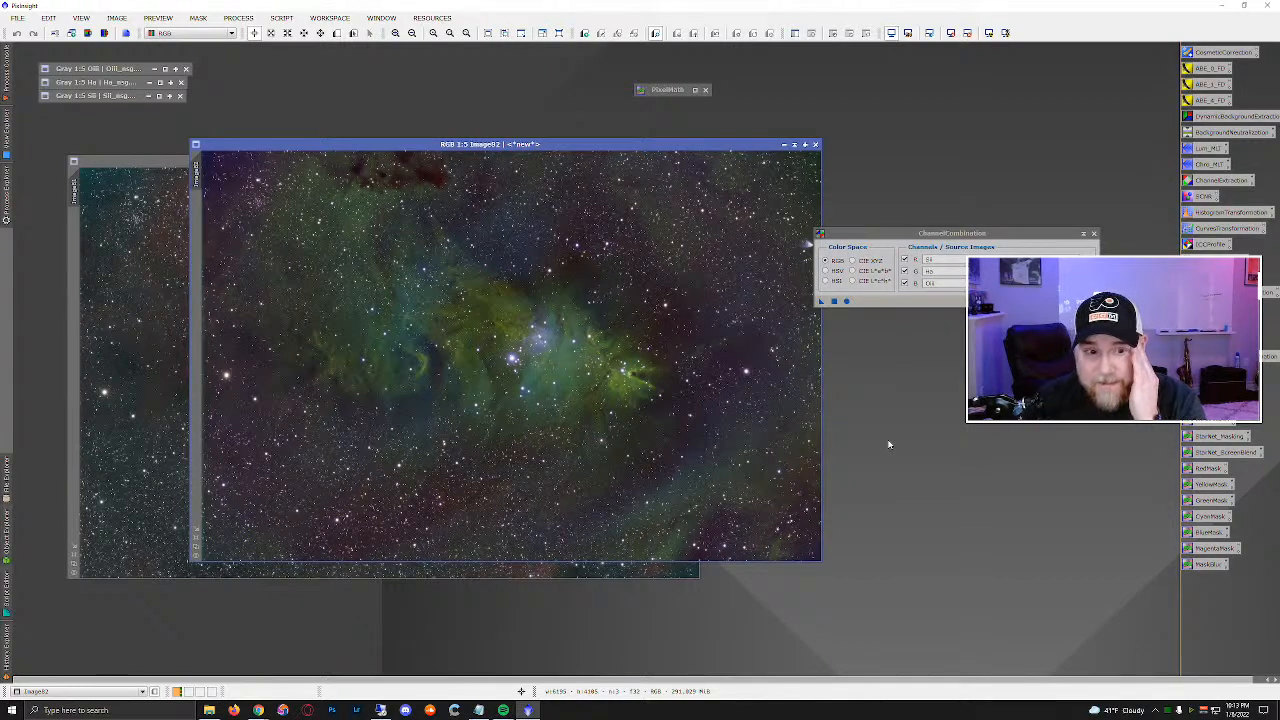
Shift Image01 and the new Image02 so their windows overlap with a small offset, and close ChannelCombination.
{"action": "left_click", "coordinate": [115, 162]}
{"action": "left_click_drag", "start_coordinate": [240, 162], "coordinate": [212, 162]}
{"action": "left_click", "coordinate": [400, 146]}
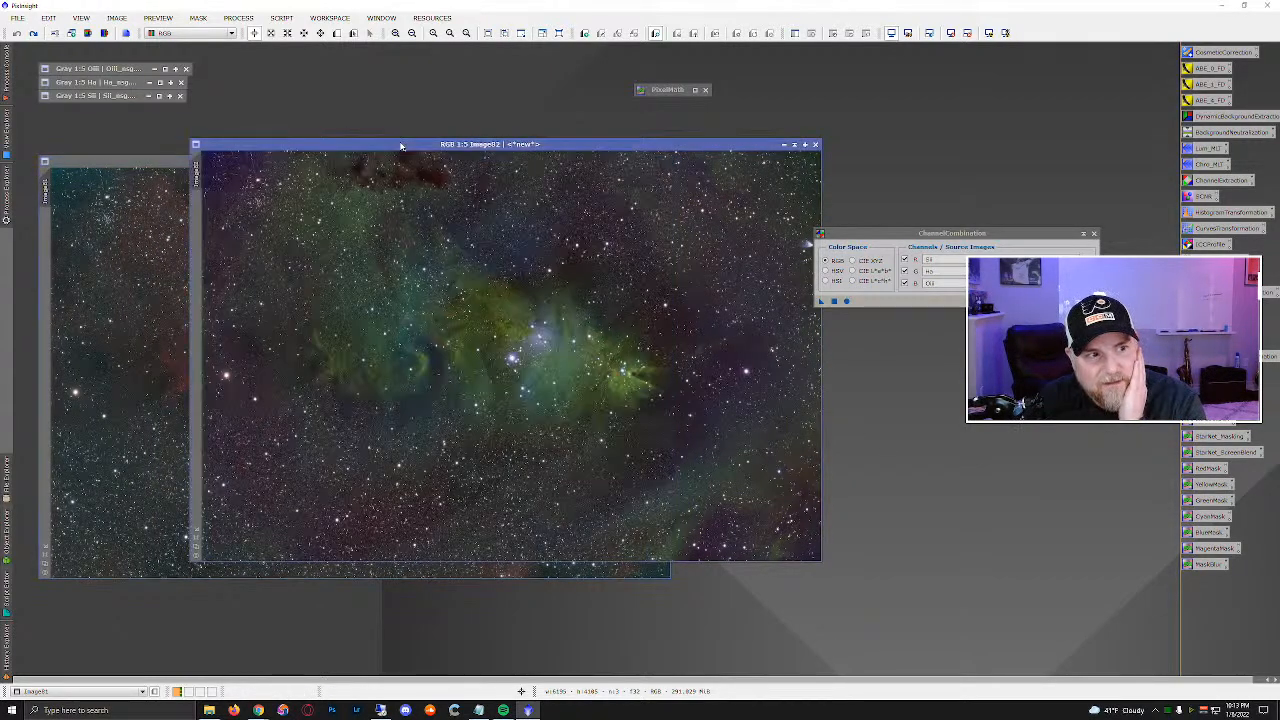
{"action": "left_click_drag", "start_coordinate": [548, 147], "coordinate": [436, 152]}
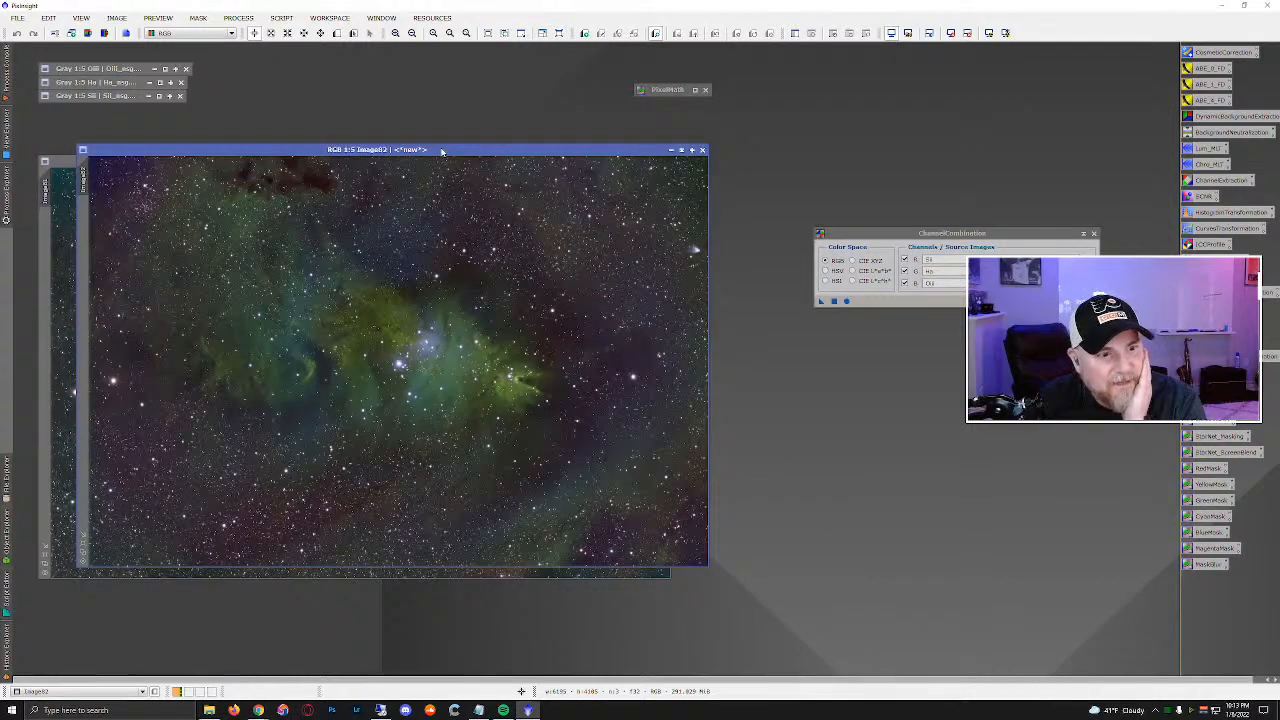
{"action": "left_click", "coordinate": [1093, 233]}
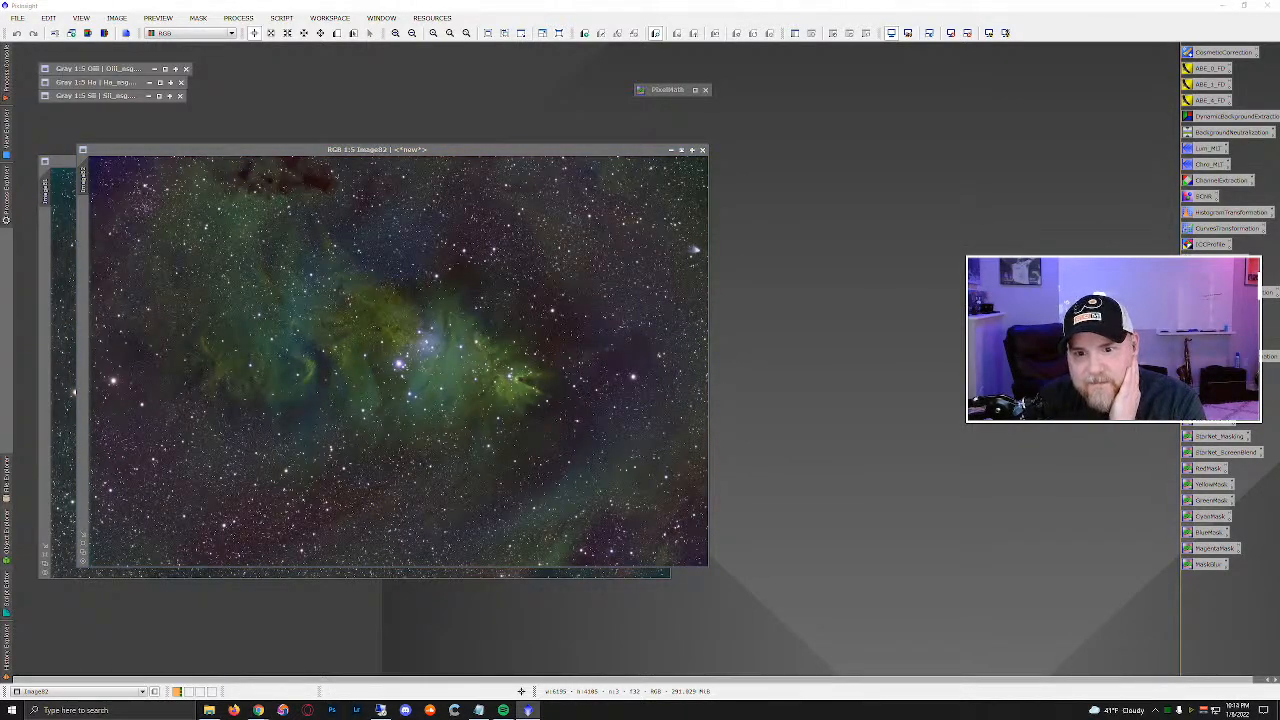
Lower the SCNR amount slightly below full strength and apply the green removal to Image02.
{"action": "double_click", "coordinate": [1200, 197]}
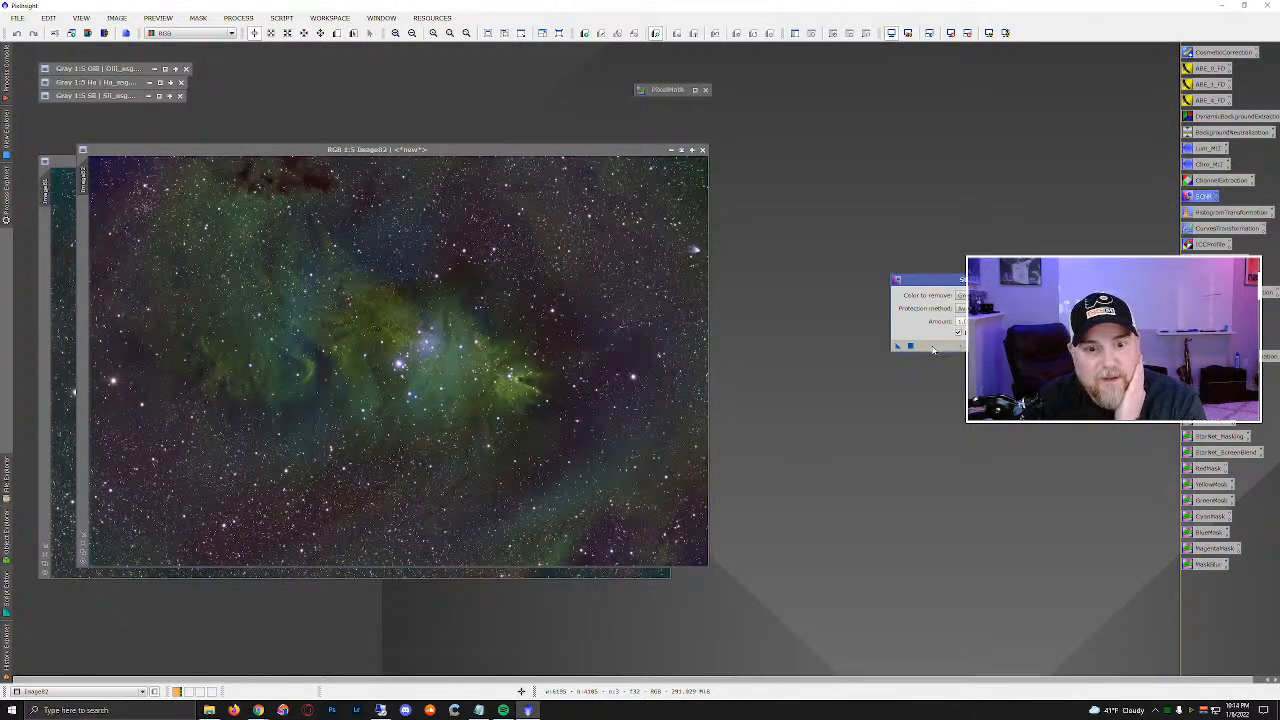
{"action": "left_click_drag", "start_coordinate": [1038, 321], "coordinate": [1026, 321]}
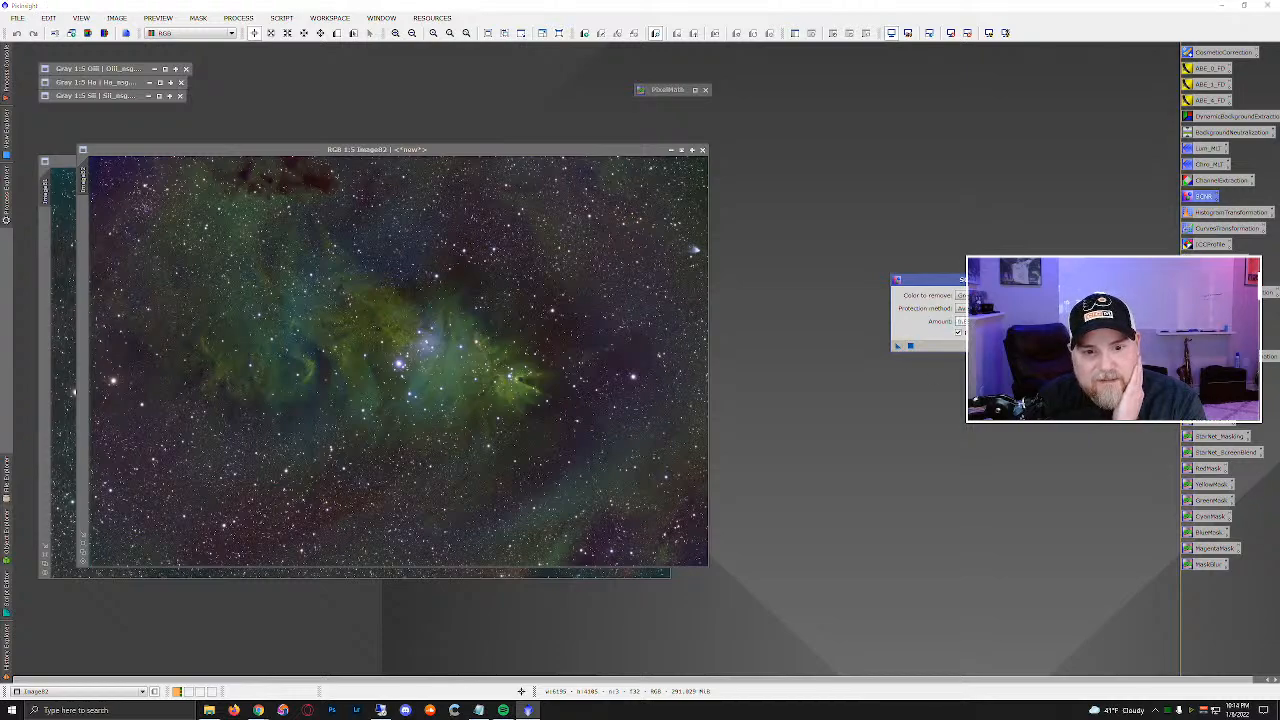
{"action": "left_click_drag", "start_coordinate": [898, 346], "coordinate": [507, 358]}
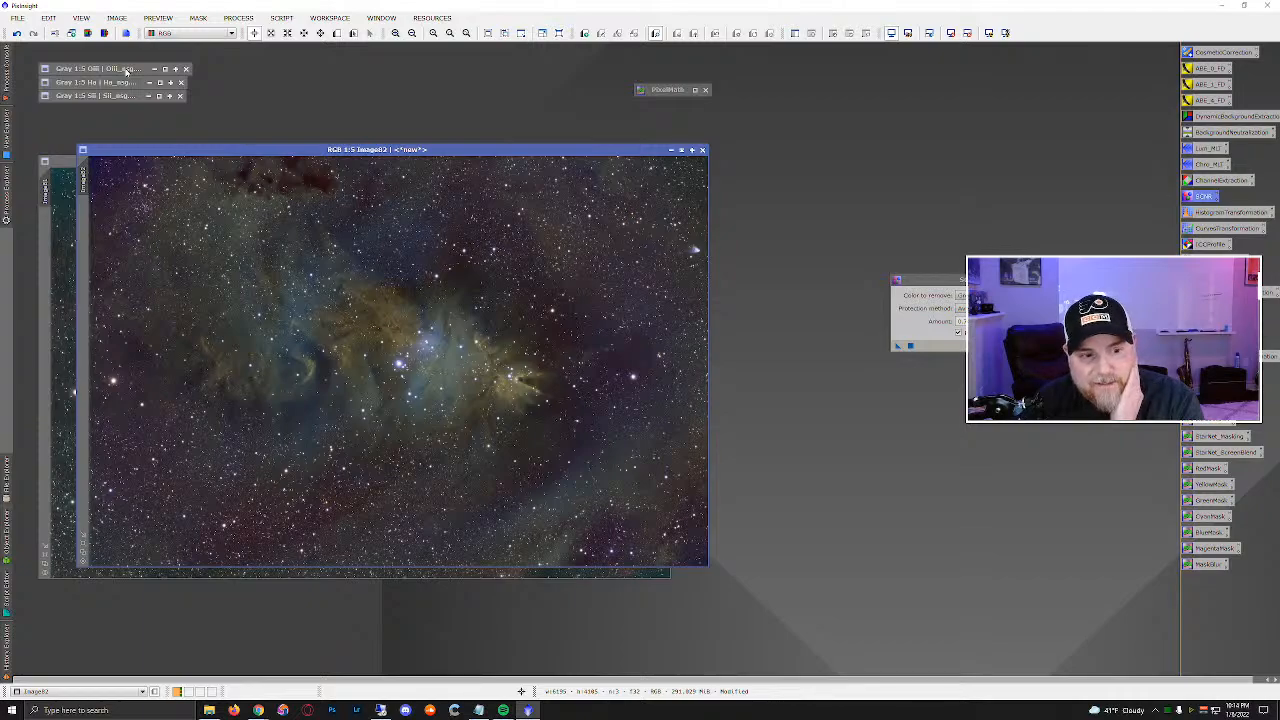
Close SCNR and stagger the Image01 and Image02 windows to compare their colours.
{"action": "left_click_drag", "start_coordinate": [526, 149], "coordinate": [492, 220]}
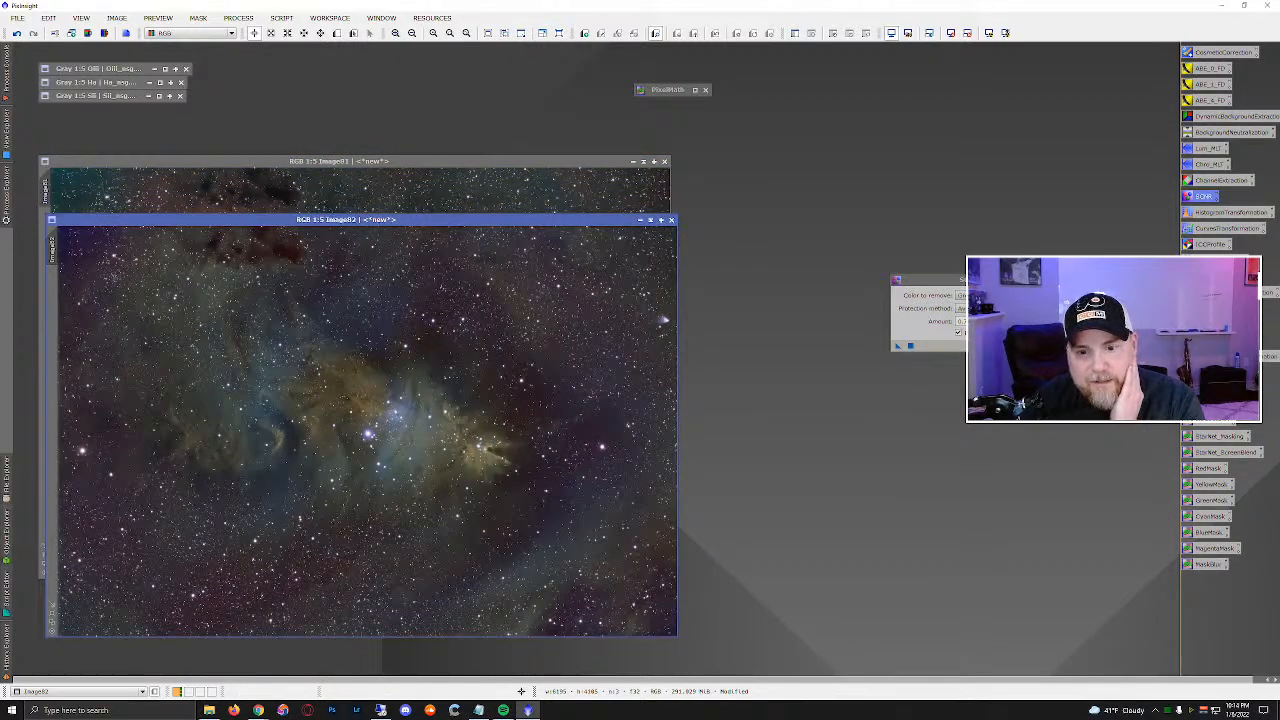
{"action": "left_click", "coordinate": [1048, 280]}
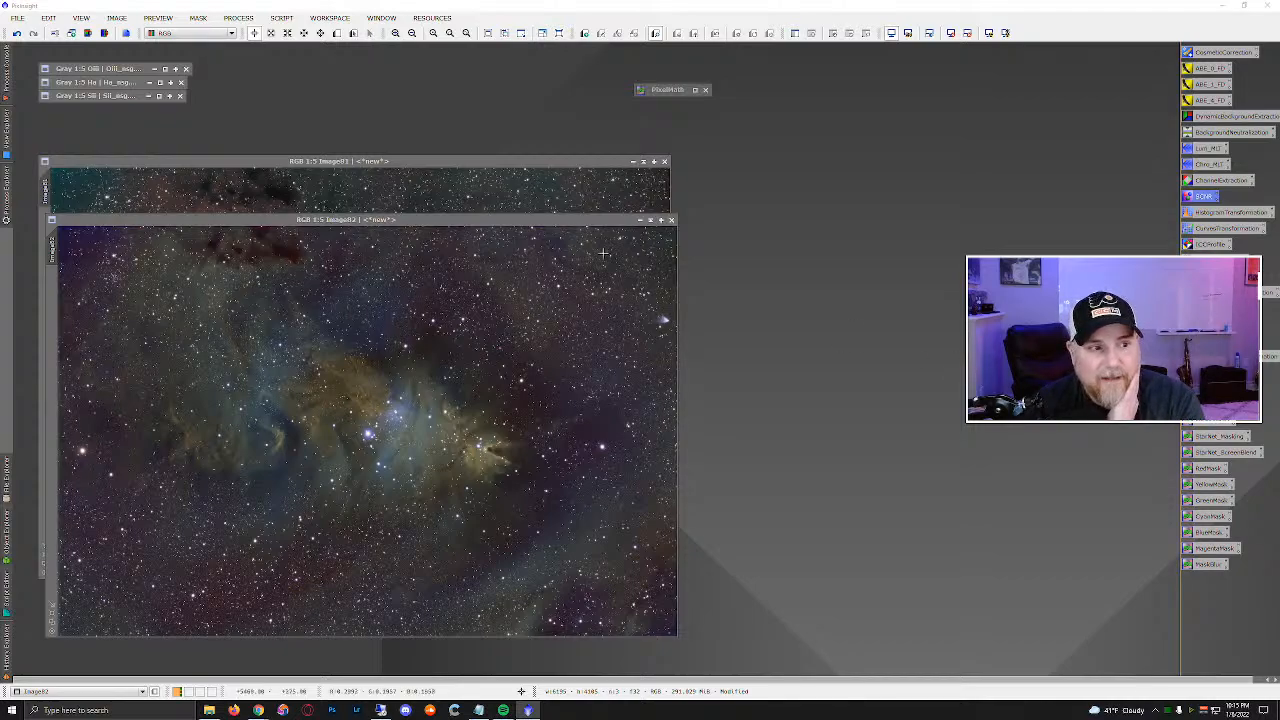
{"action": "left_click_drag", "start_coordinate": [490, 164], "coordinate": [464, 141]}
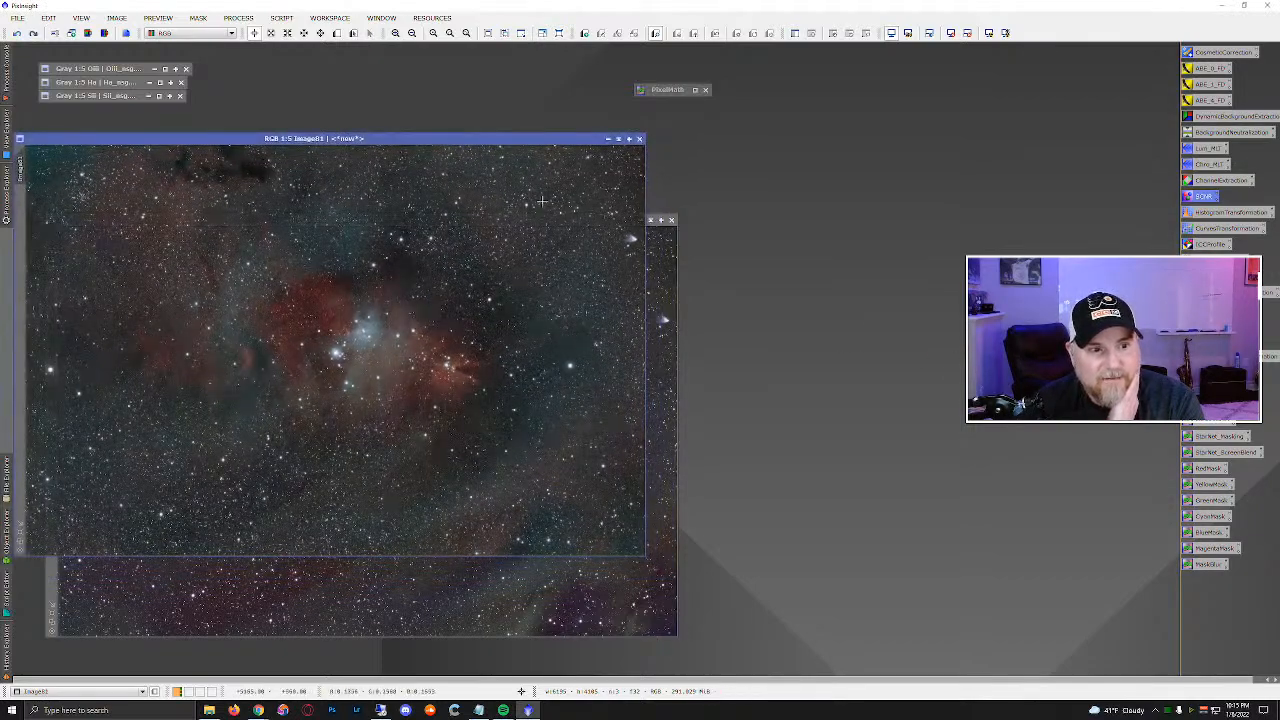
{"action": "left_click", "coordinate": [664, 318]}
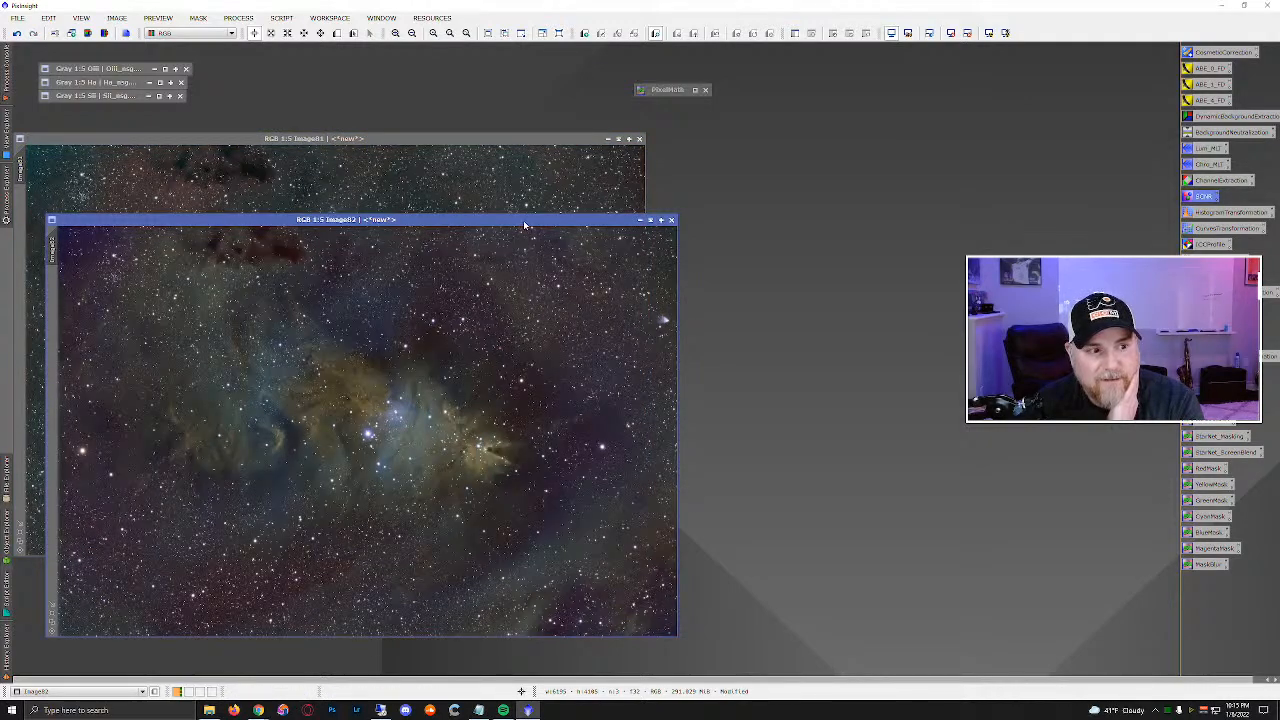
{"action": "left_click_drag", "start_coordinate": [524, 223], "coordinate": [505, 209]}
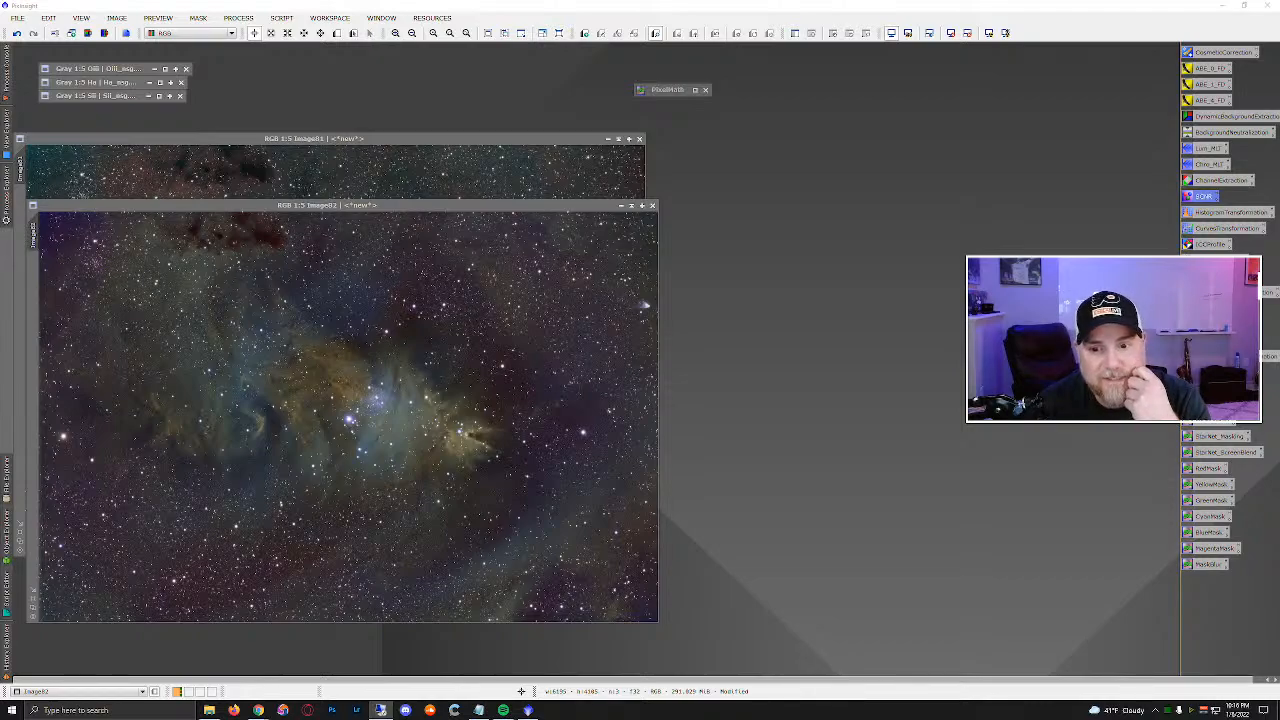
Build the PixelMath expression .5*Image01+.5*Image02 in the Expression Editor and accept it.
{"action": "double_click", "coordinate": [668, 89]}
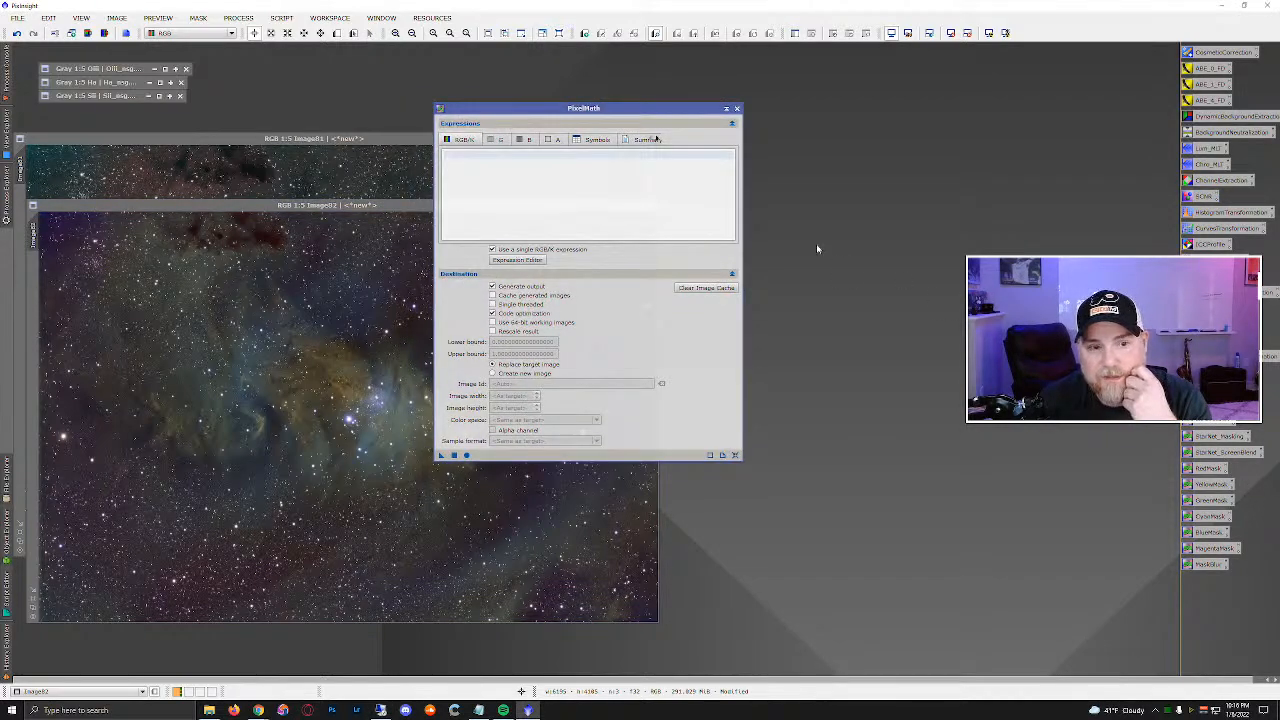
{"action": "left_click_drag", "start_coordinate": [632, 108], "coordinate": [830, 91]}
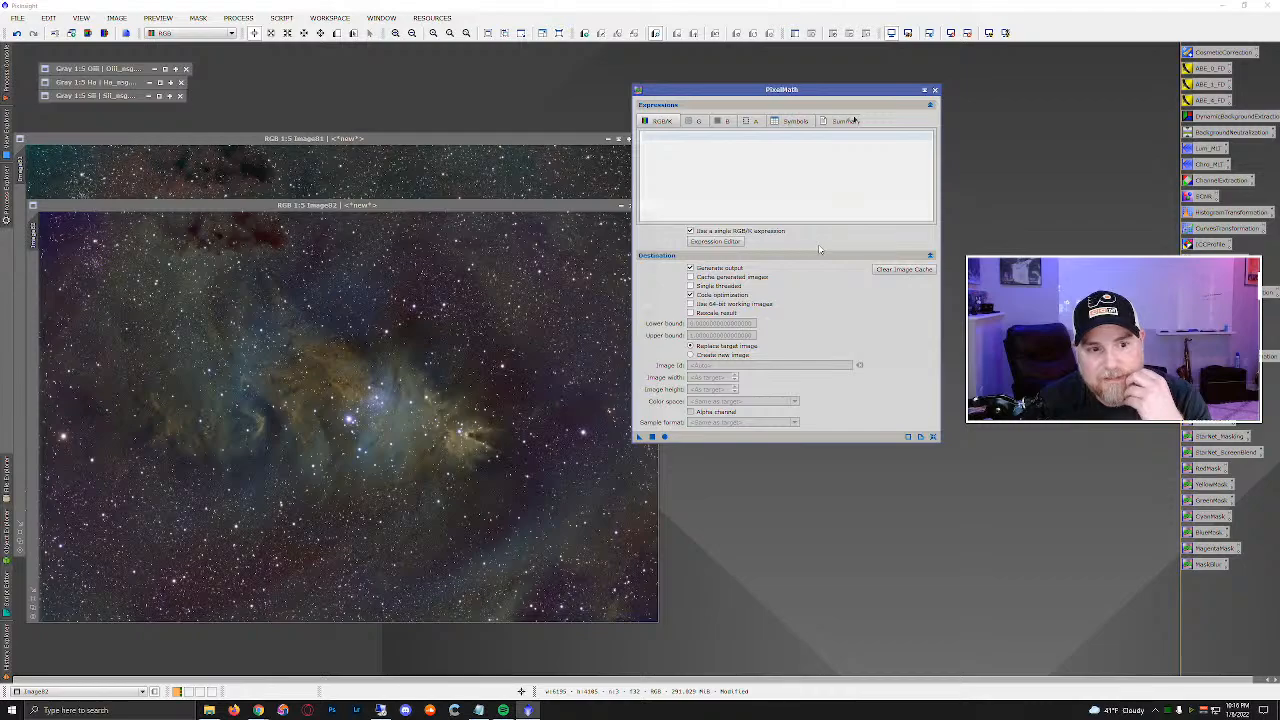
{"action": "left_click", "coordinate": [715, 242]}
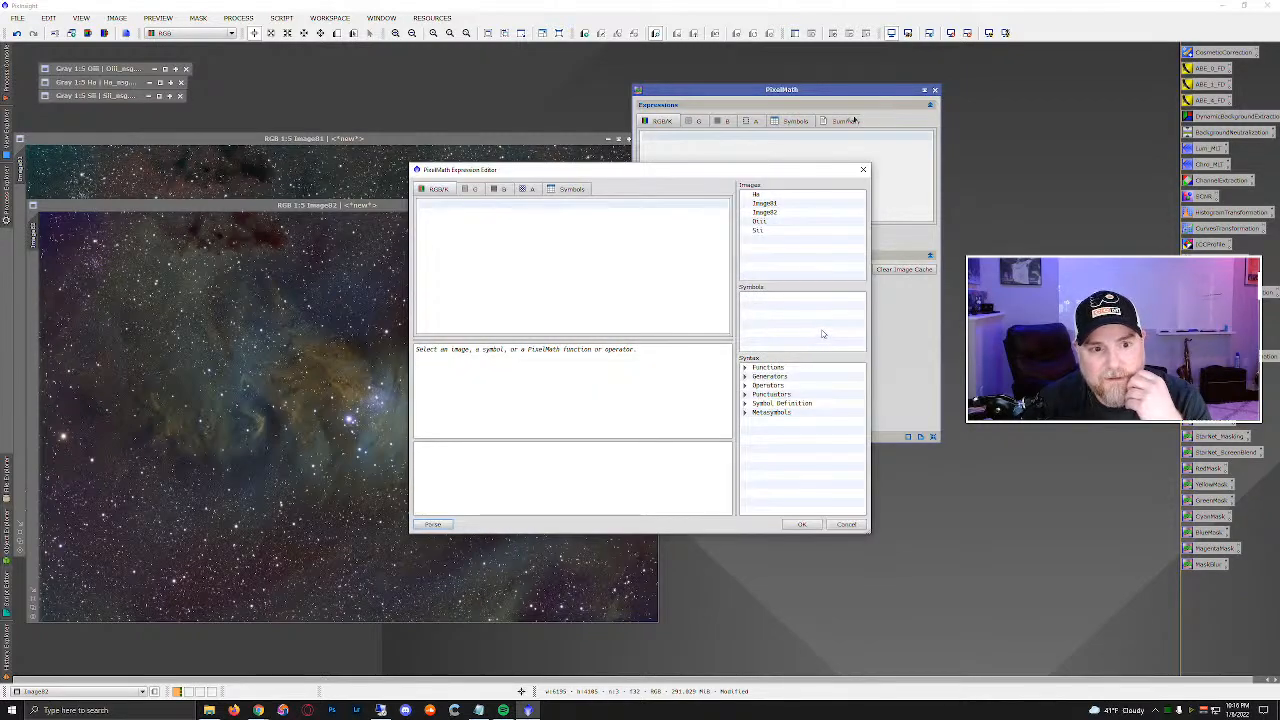
{"action": "double_click", "coordinate": [764, 204]}
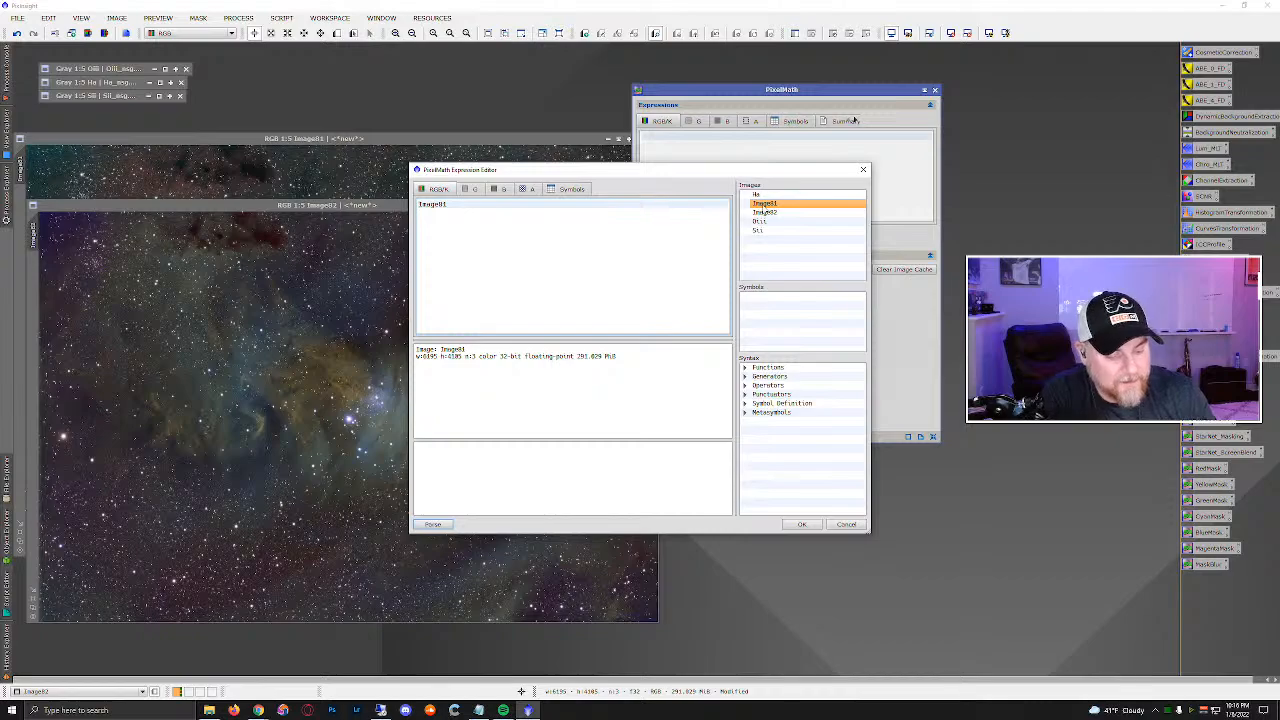
{"action": "type", "text": ".5"}
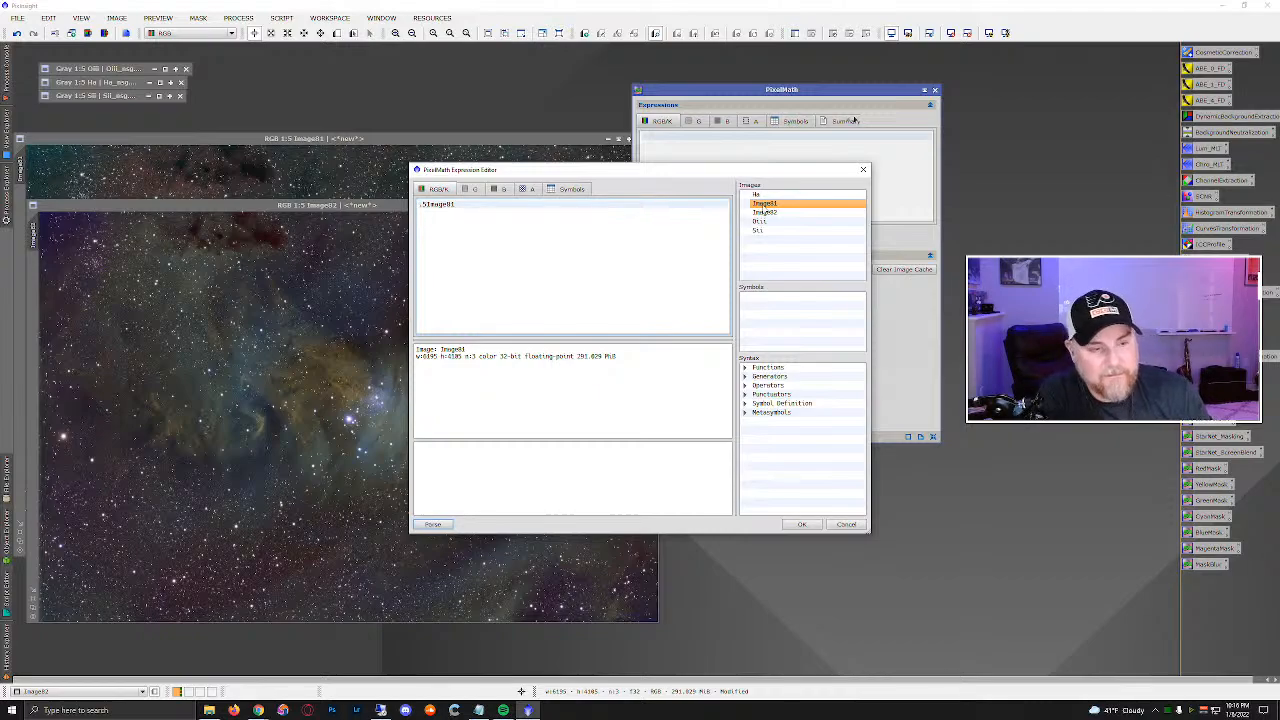
{"action": "type", "text": "*"}
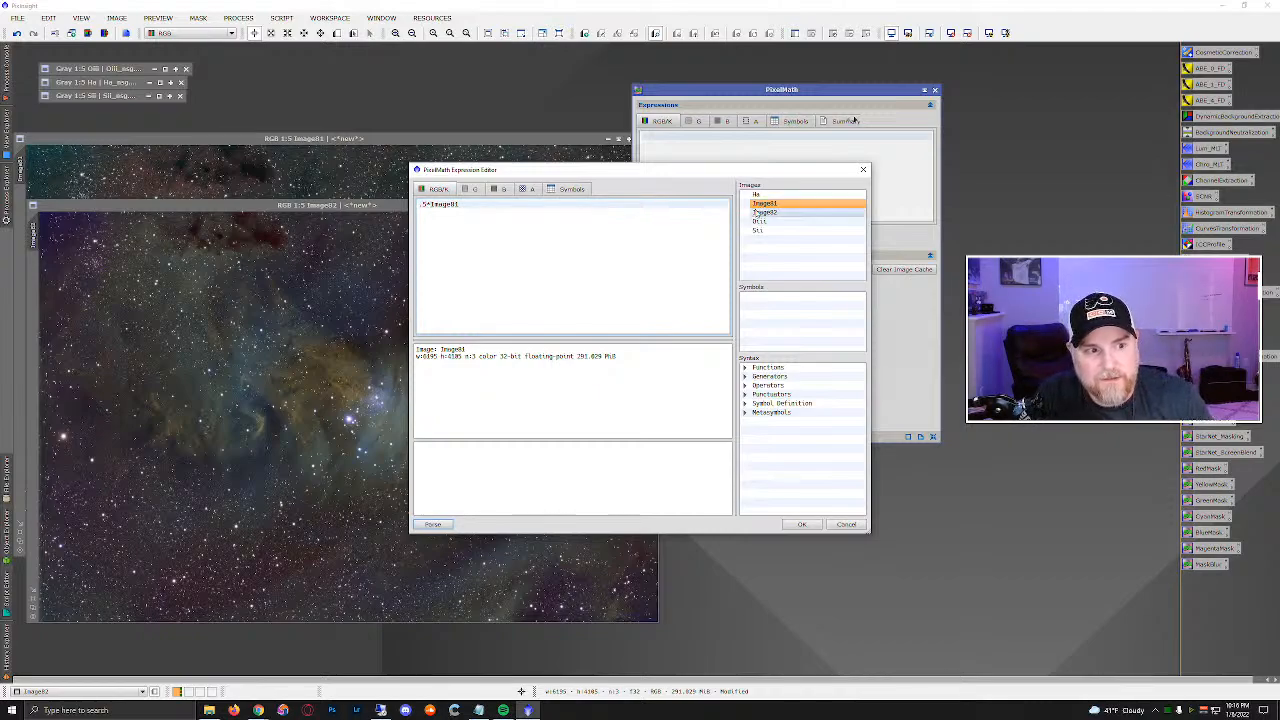
{"action": "left_click", "coordinate": [498, 208]}
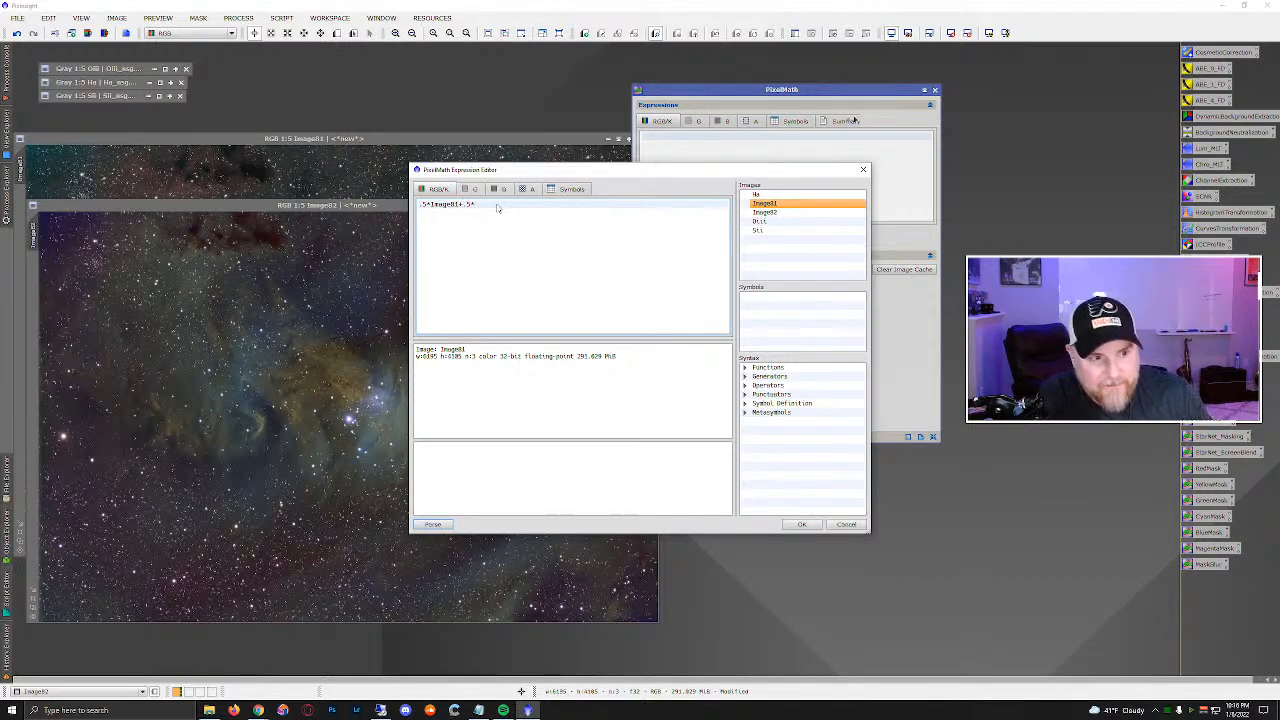
{"action": "double_click", "coordinate": [764, 212]}
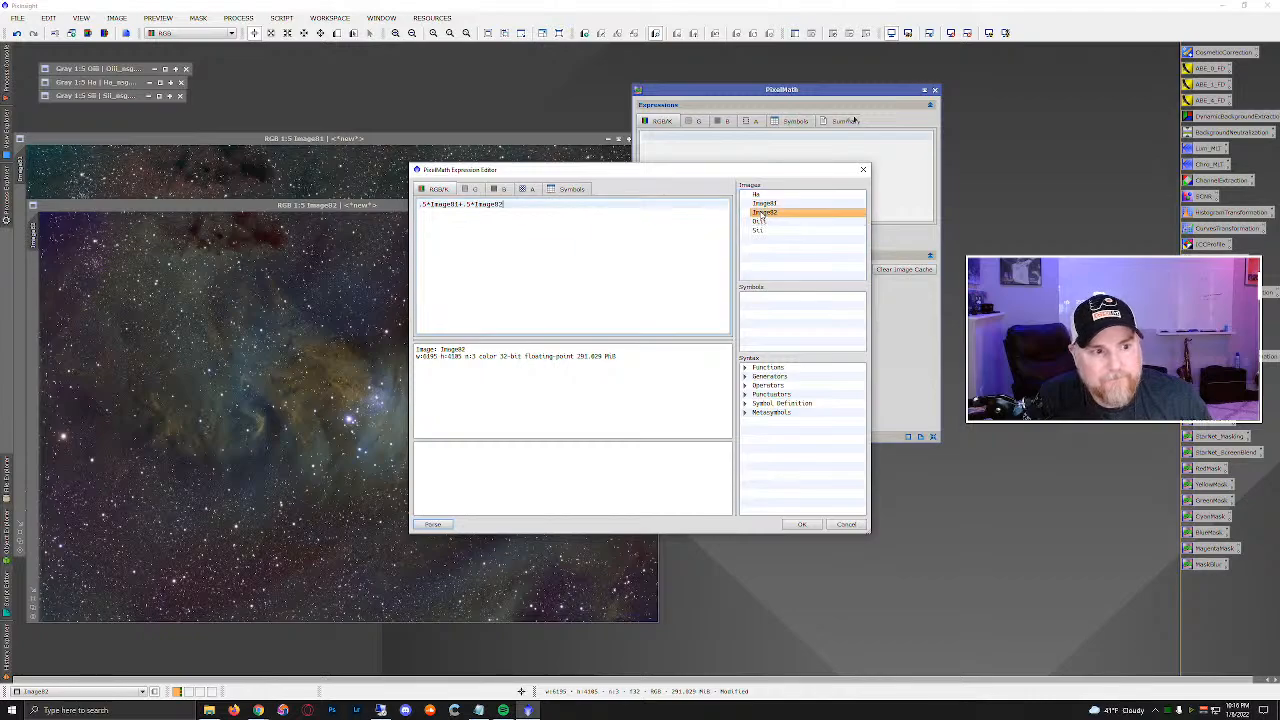
{"action": "left_click", "coordinate": [804, 527]}
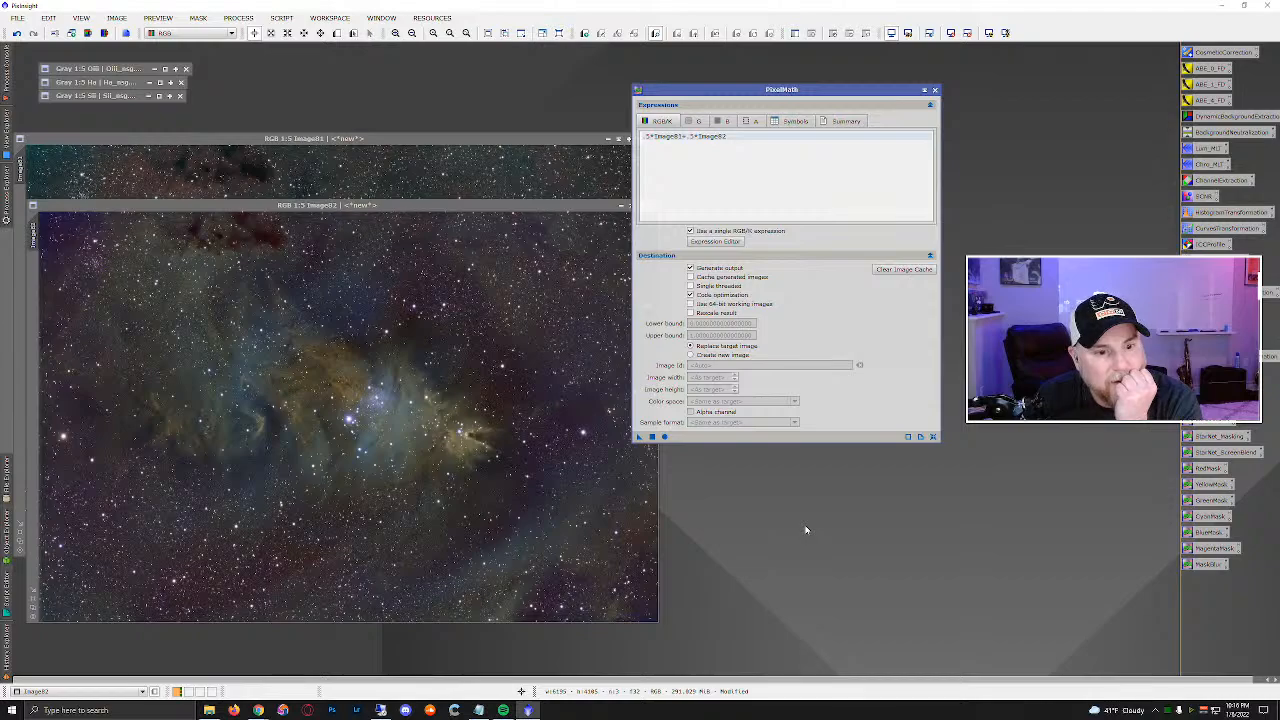
Output the PixelMath blend as a new image with the id test, and close PixelMath.
{"action": "left_click", "coordinate": [690, 355]}
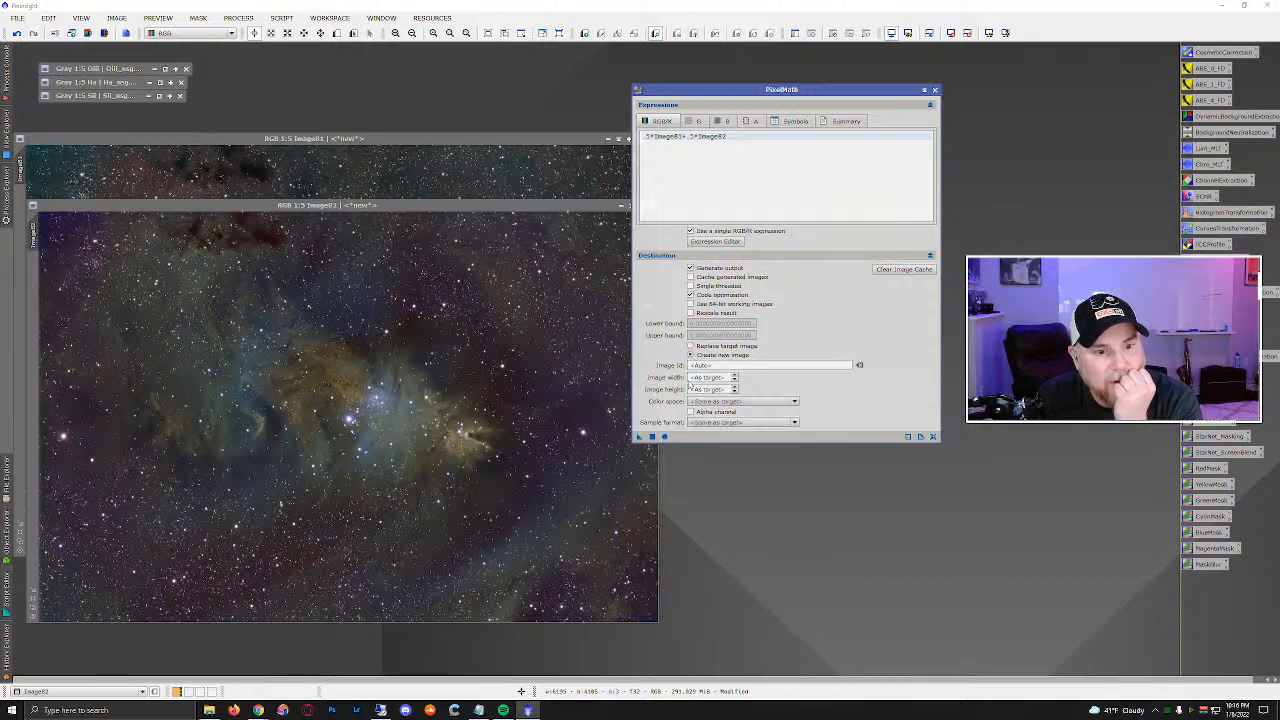
{"action": "left_click", "coordinate": [703, 365]}
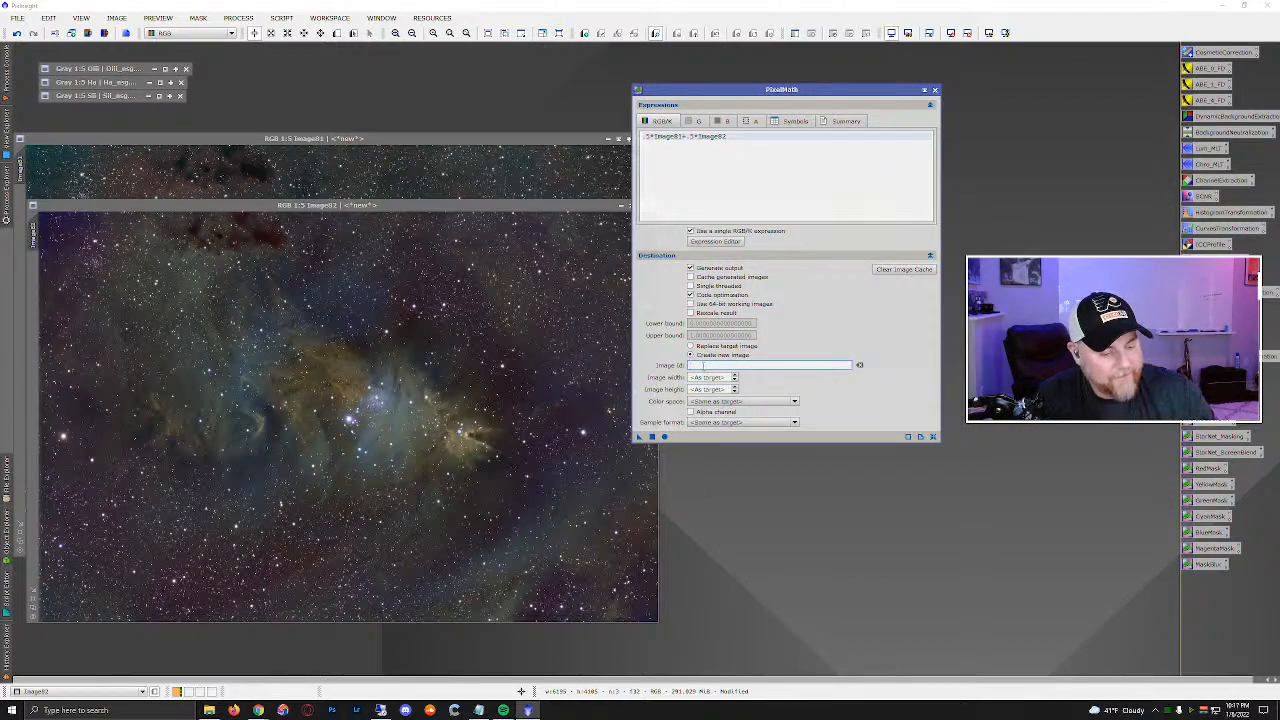
{"action": "type", "text": "test"}
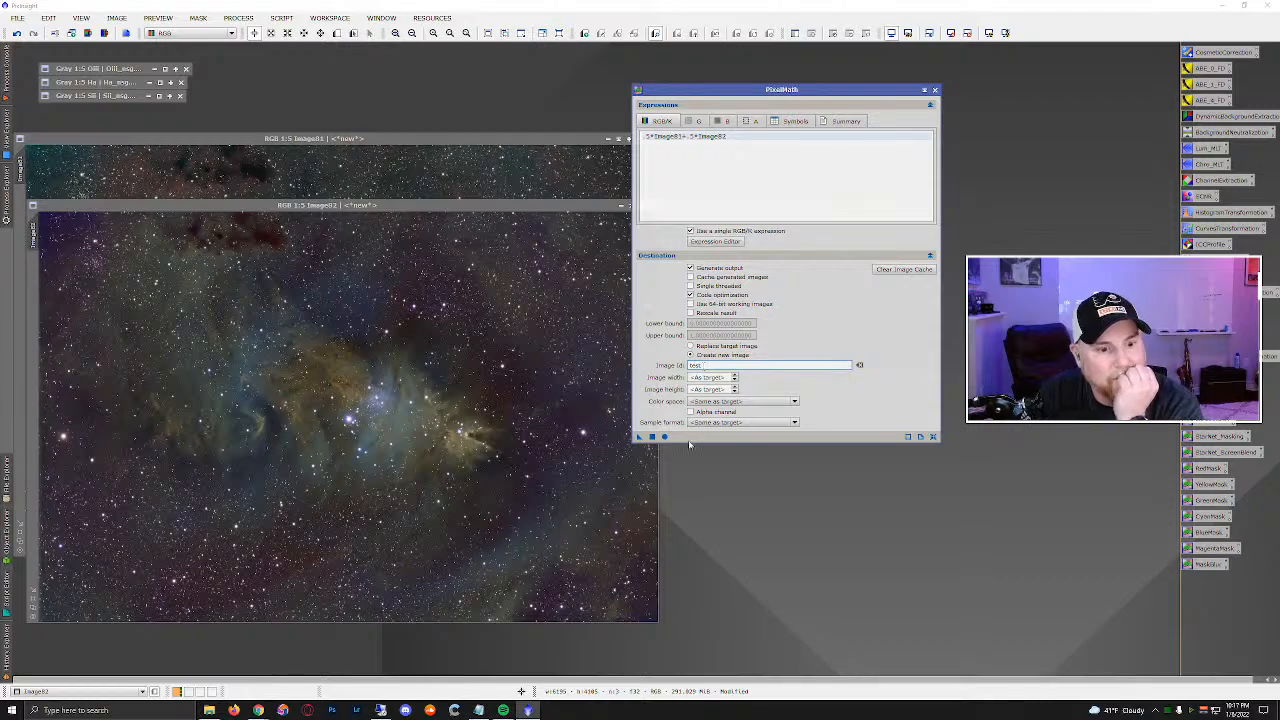
{"action": "left_click", "coordinate": [651, 437]}
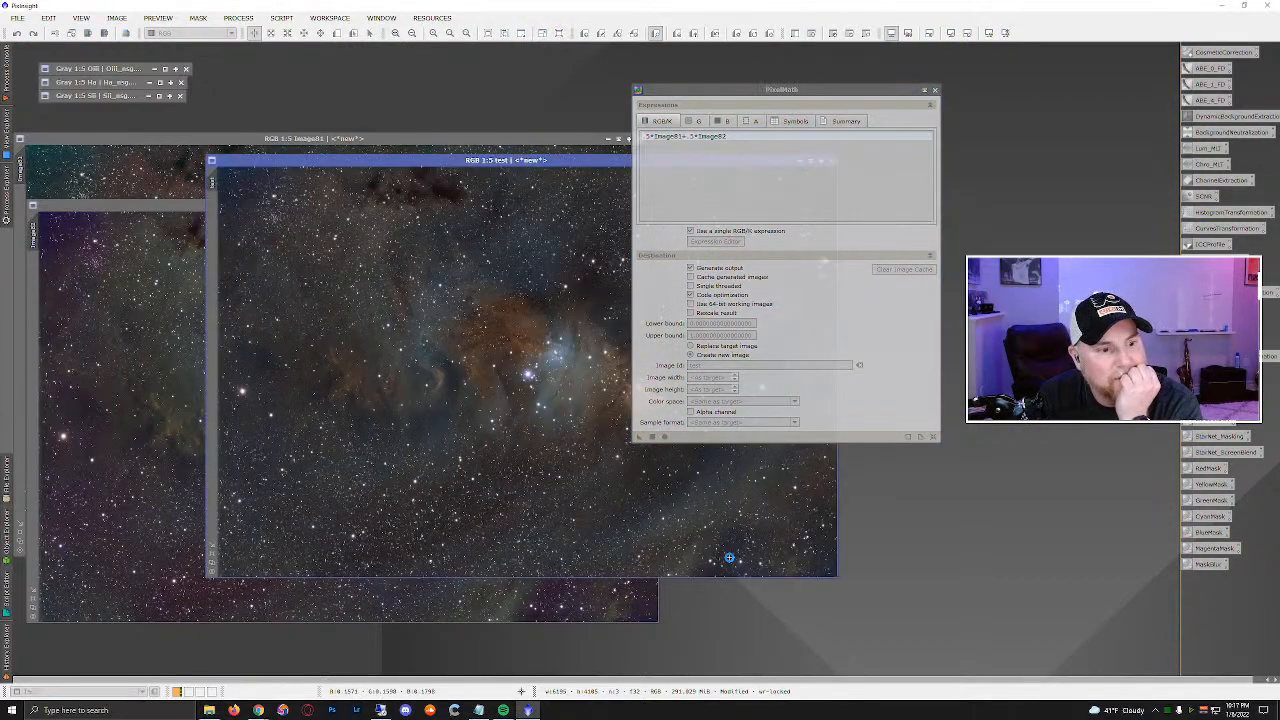
{"action": "left_click", "coordinate": [935, 90]}
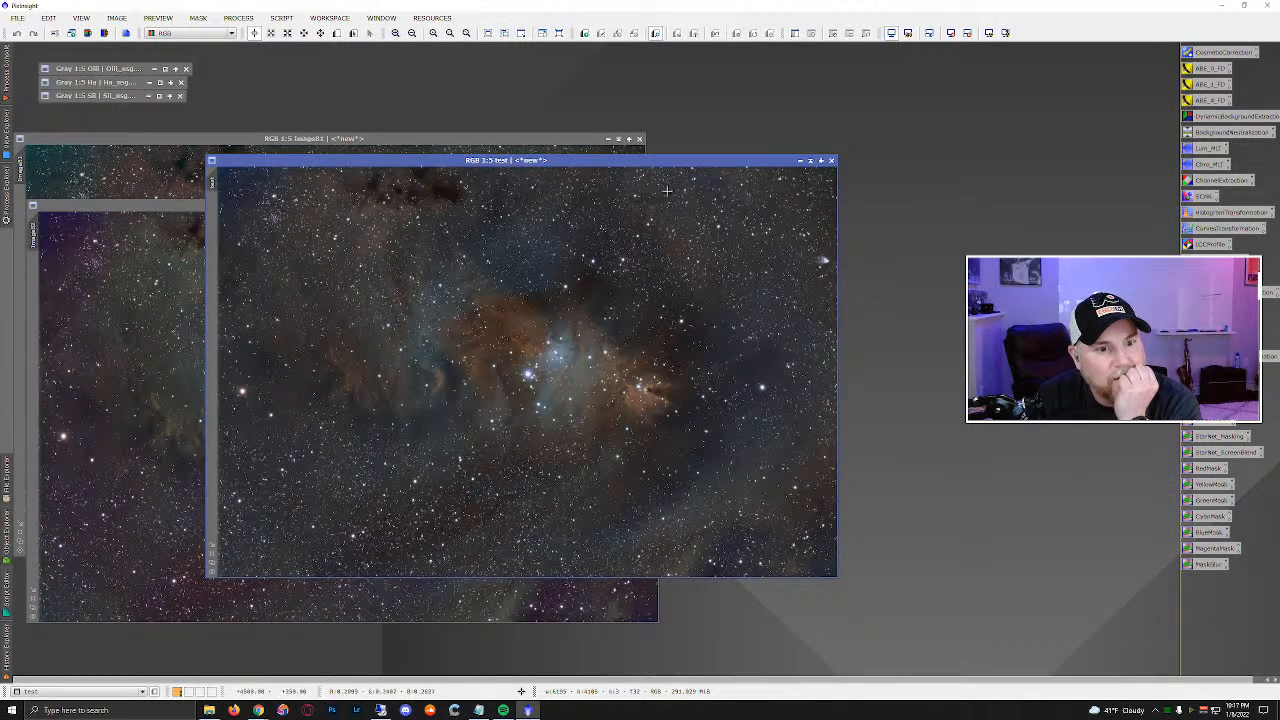
Examine the colours around the nebula core in the test blend, close up and in full view.
{"action": "left_click_drag", "start_coordinate": [672, 163], "coordinate": [536, 130]}
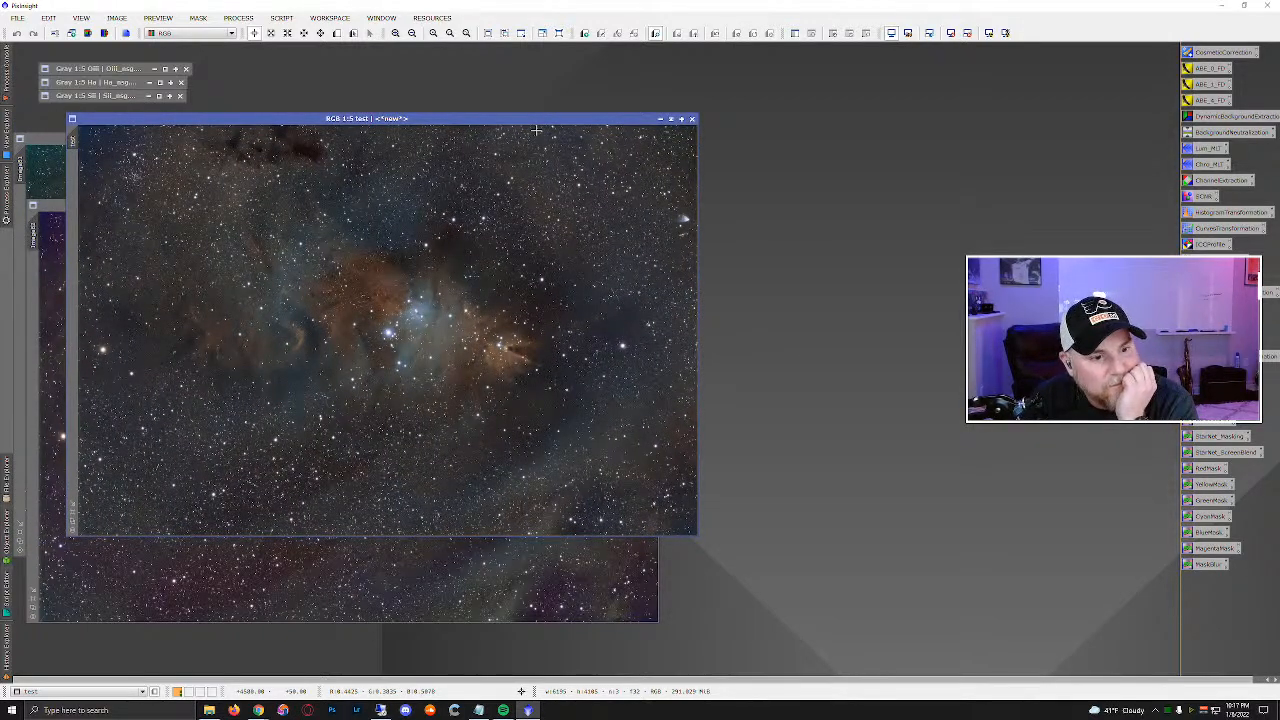
{"action": "scroll", "coordinate": [460, 297], "scroll_direction": "up", "scroll_amount": 2}
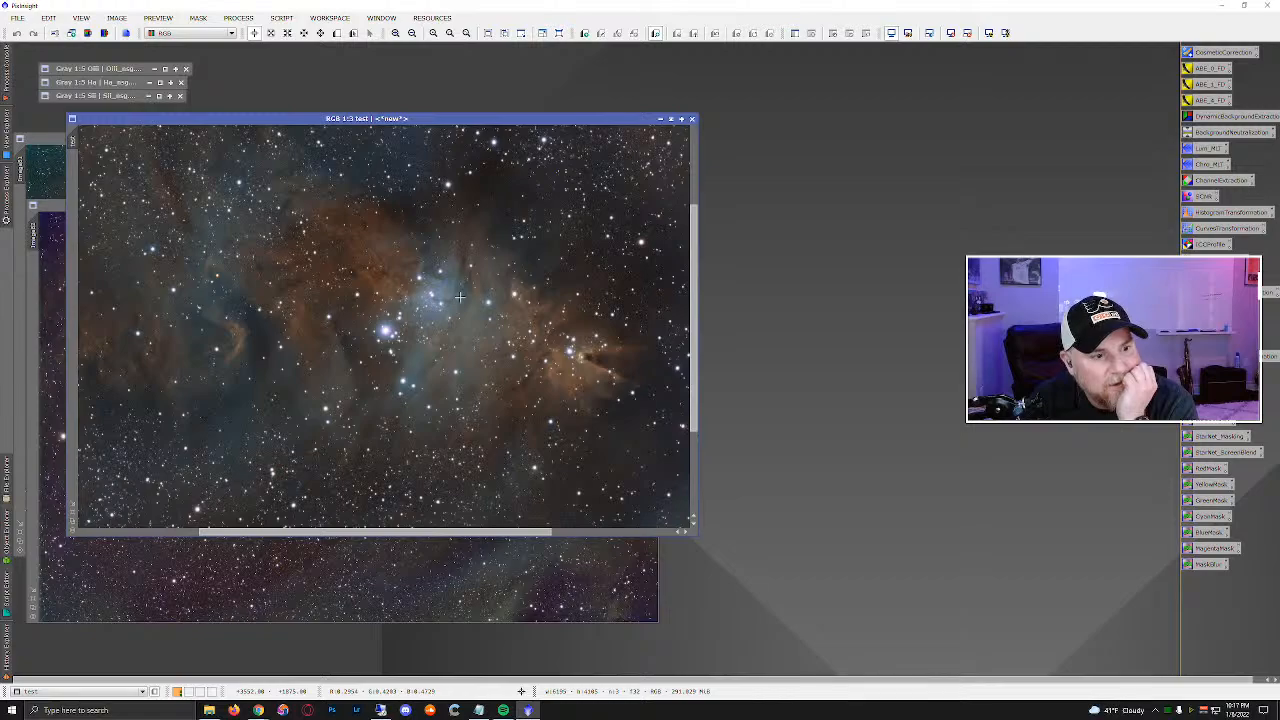
{"action": "scroll", "coordinate": [460, 297], "scroll_direction": "down", "scroll_amount": 1}
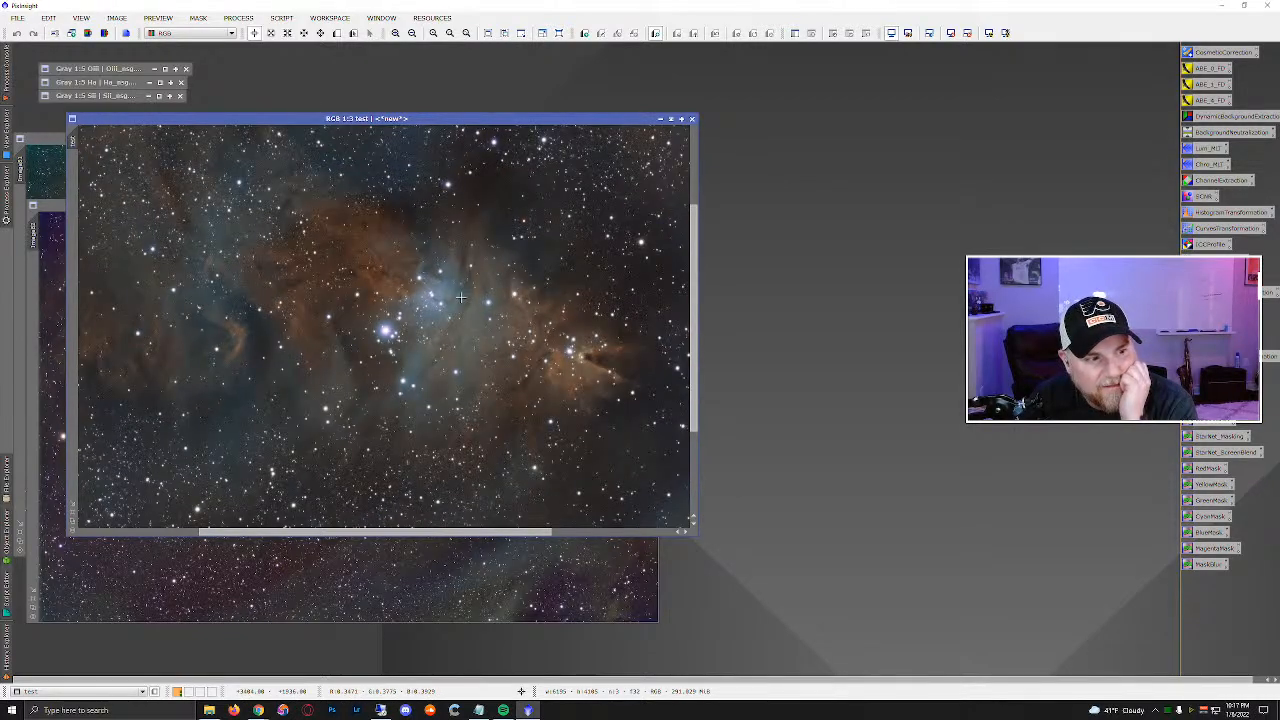
{"action": "scroll", "coordinate": [460, 297], "scroll_direction": "down", "scroll_amount": 1}
{"action": "scroll", "coordinate": [460, 297], "scroll_direction": "down", "scroll_amount": 1}
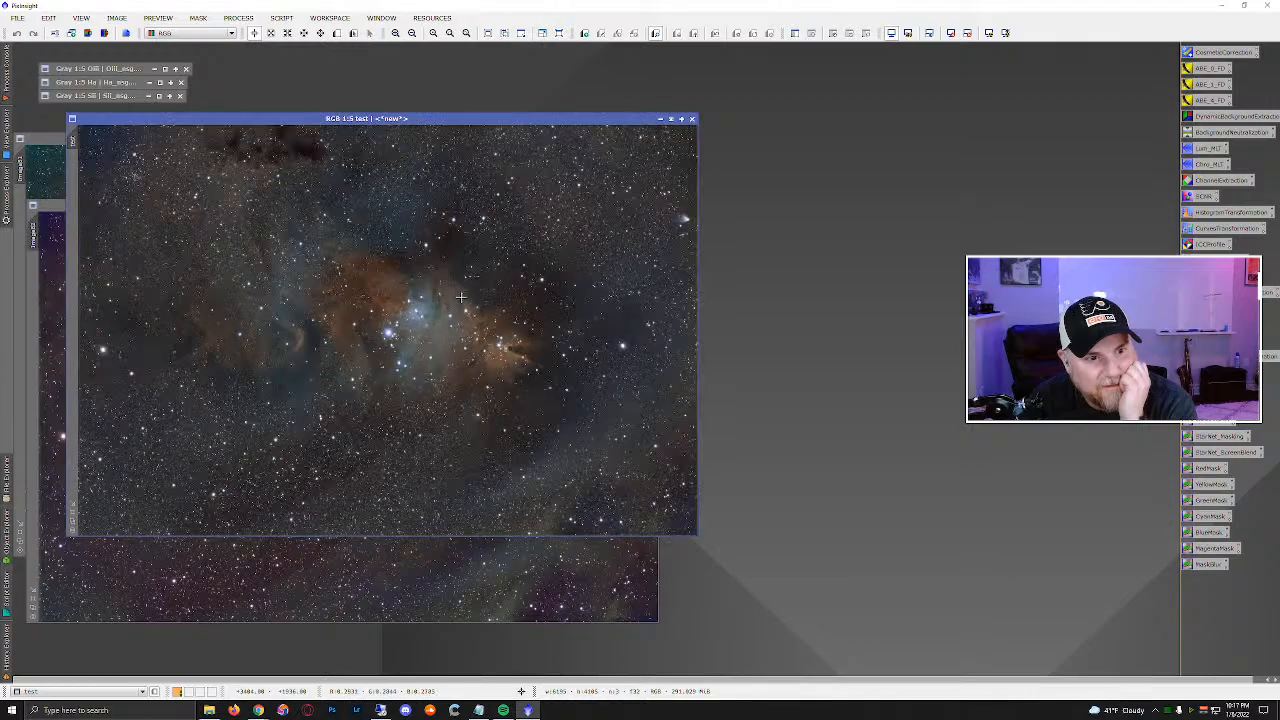
{"action": "scroll", "coordinate": [460, 297], "scroll_direction": "up", "scroll_amount": 3}
{"action": "scroll", "coordinate": [460, 297], "scroll_direction": "down", "scroll_amount": 2}
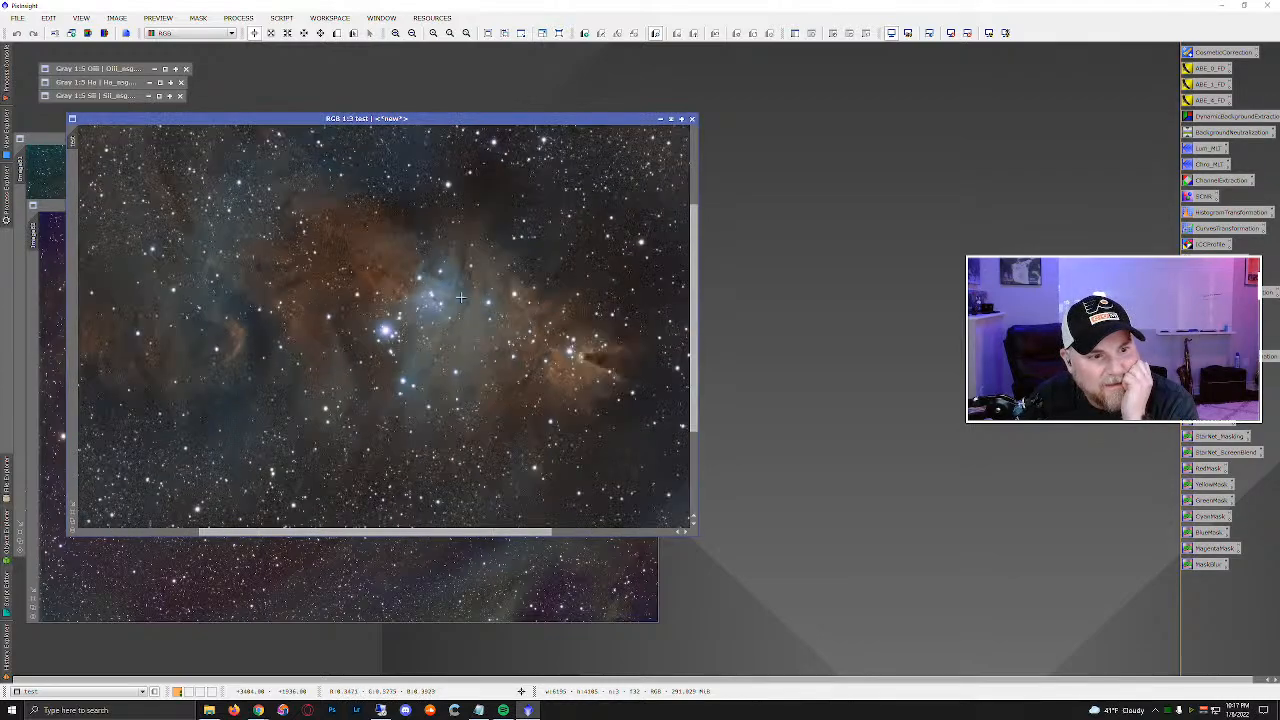
Compare the nebula colours of Image02 and Image01 with the test blend, close up and in full view.
{"action": "left_click_drag", "start_coordinate": [511, 119], "coordinate": [777, 161]}
{"action": "left_click", "coordinate": [309, 206]}
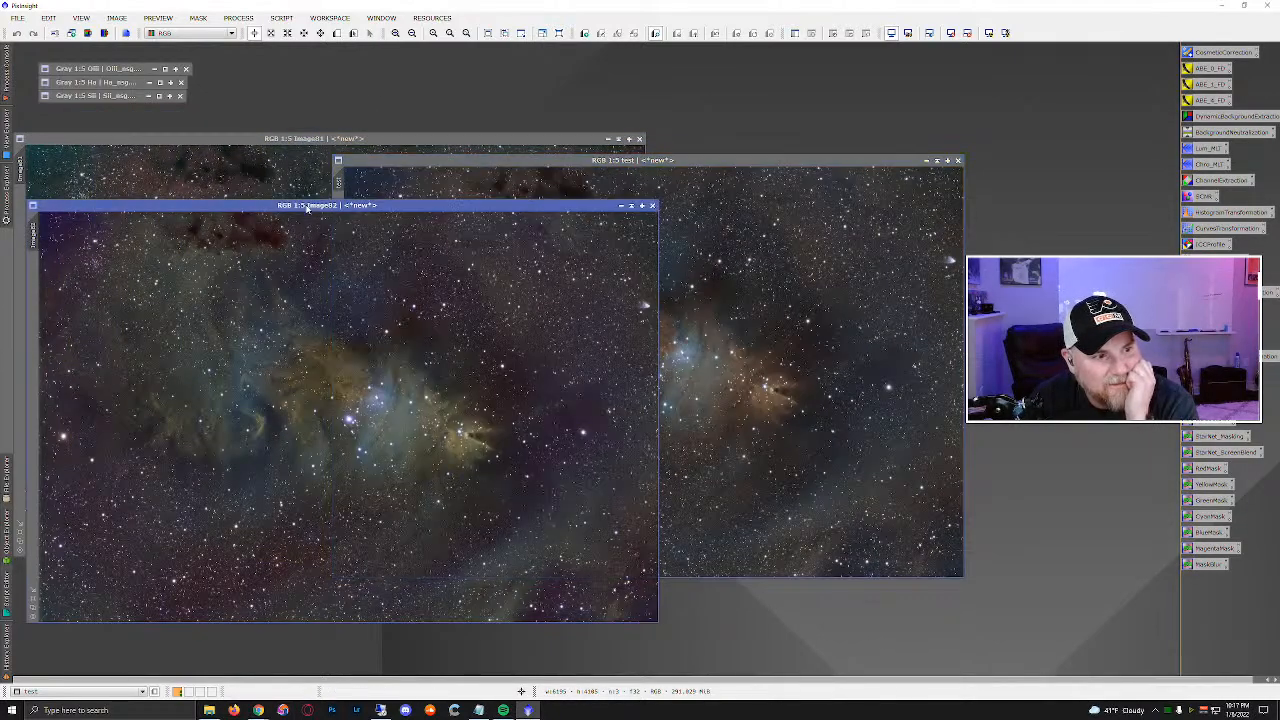
{"action": "scroll", "coordinate": [443, 394], "scroll_direction": "up", "scroll_amount": 1}
{"action": "scroll", "coordinate": [443, 394], "scroll_direction": "down", "scroll_amount": 1}
{"action": "scroll", "coordinate": [443, 394], "scroll_direction": "up", "scroll_amount": 3}
{"action": "scroll", "coordinate": [443, 394], "scroll_direction": "up", "scroll_amount": 1}
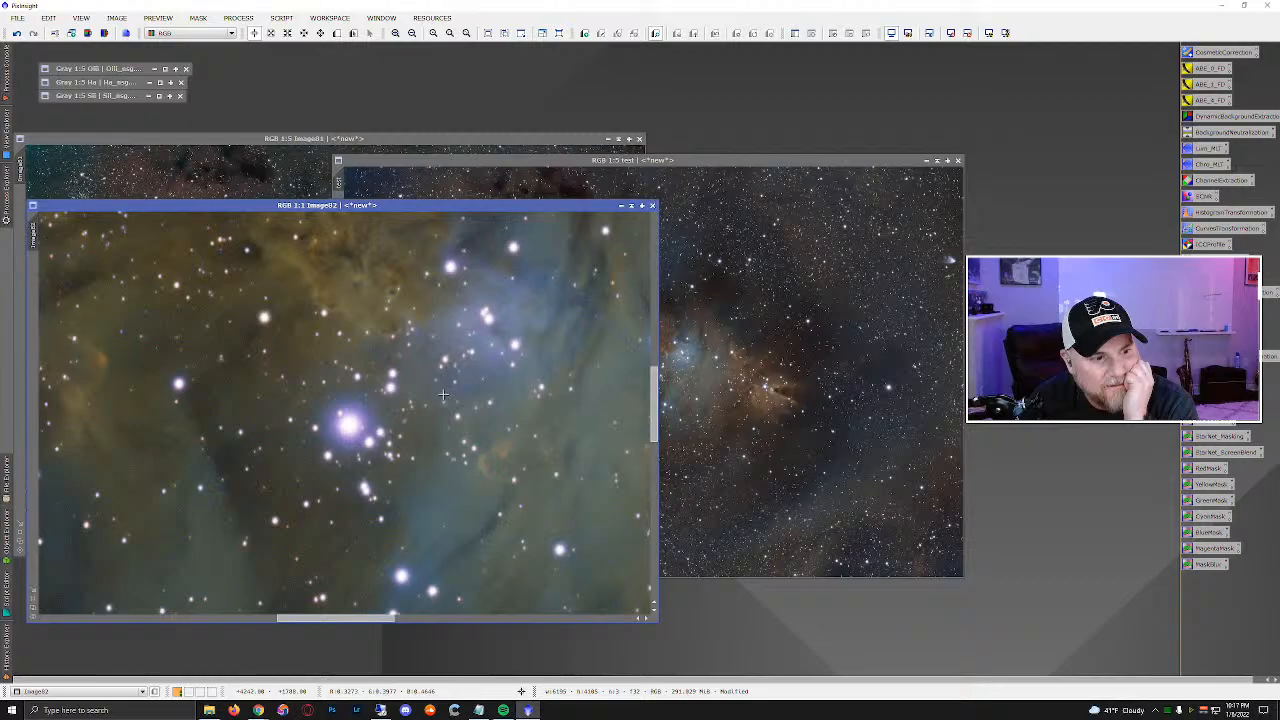
{"action": "scroll", "coordinate": [443, 394], "scroll_direction": "down", "scroll_amount": 3}
{"action": "left_click", "coordinate": [326, 163]}
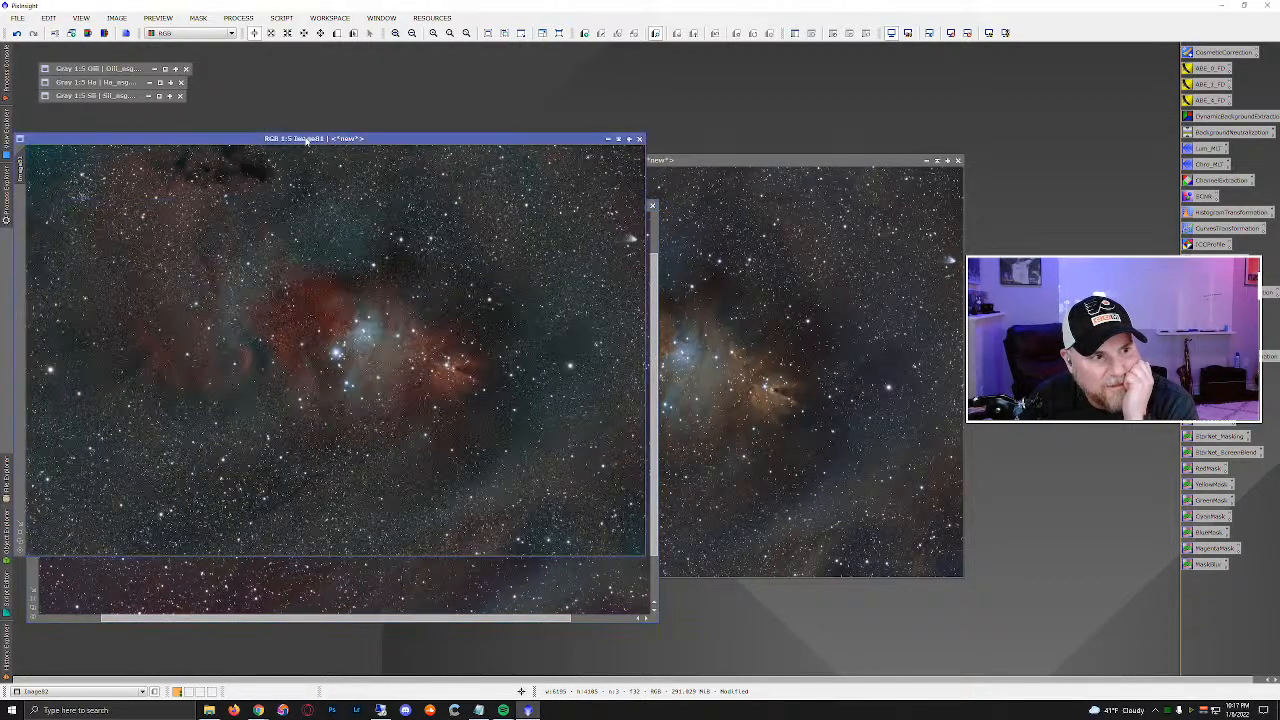
{"action": "scroll", "coordinate": [417, 408], "scroll_direction": "up", "scroll_amount": 2}
{"action": "scroll", "coordinate": [417, 408], "scroll_direction": "up", "scroll_amount": 2}
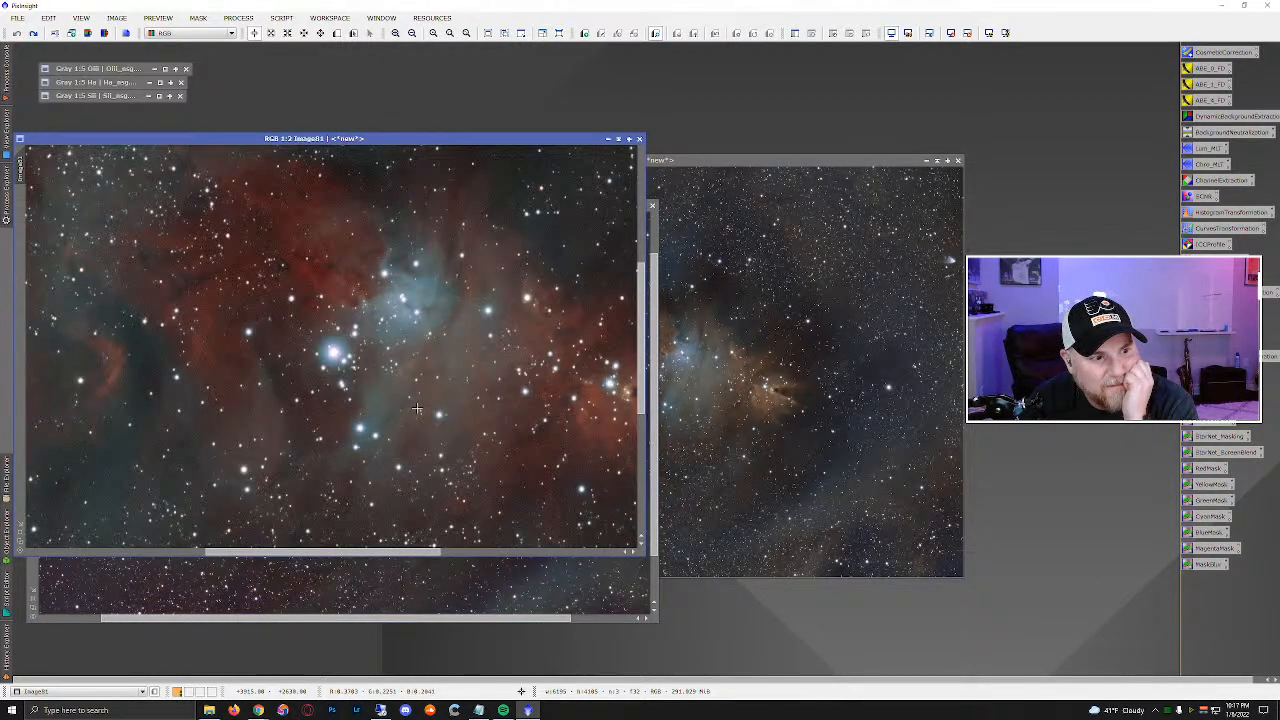
{"action": "scroll", "coordinate": [417, 408], "scroll_direction": "down", "scroll_amount": 4}
{"action": "scroll", "coordinate": [417, 408], "scroll_direction": "down", "scroll_amount": 1}
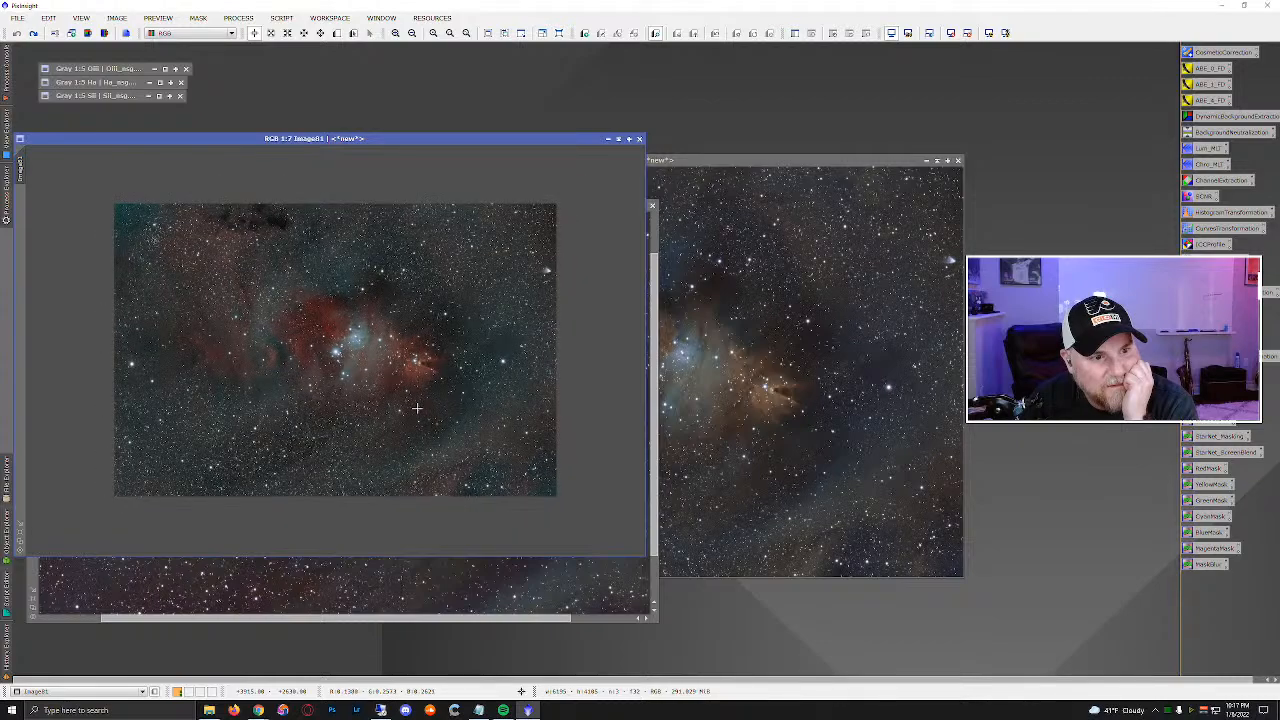
{"action": "scroll", "coordinate": [417, 408], "scroll_direction": "up", "scroll_amount": 1}
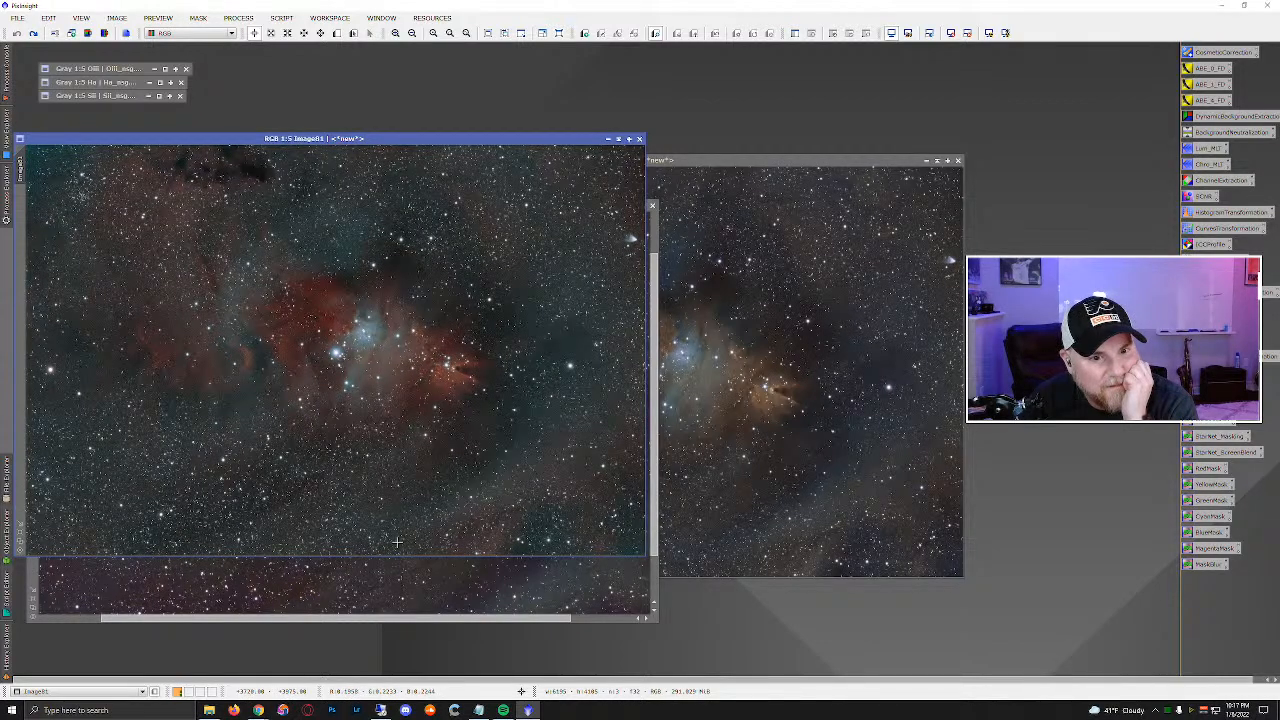
Minimise Image01 and Image02, park them above the workspace, and move the test window beneath them.
{"action": "left_click", "coordinate": [608, 138]}
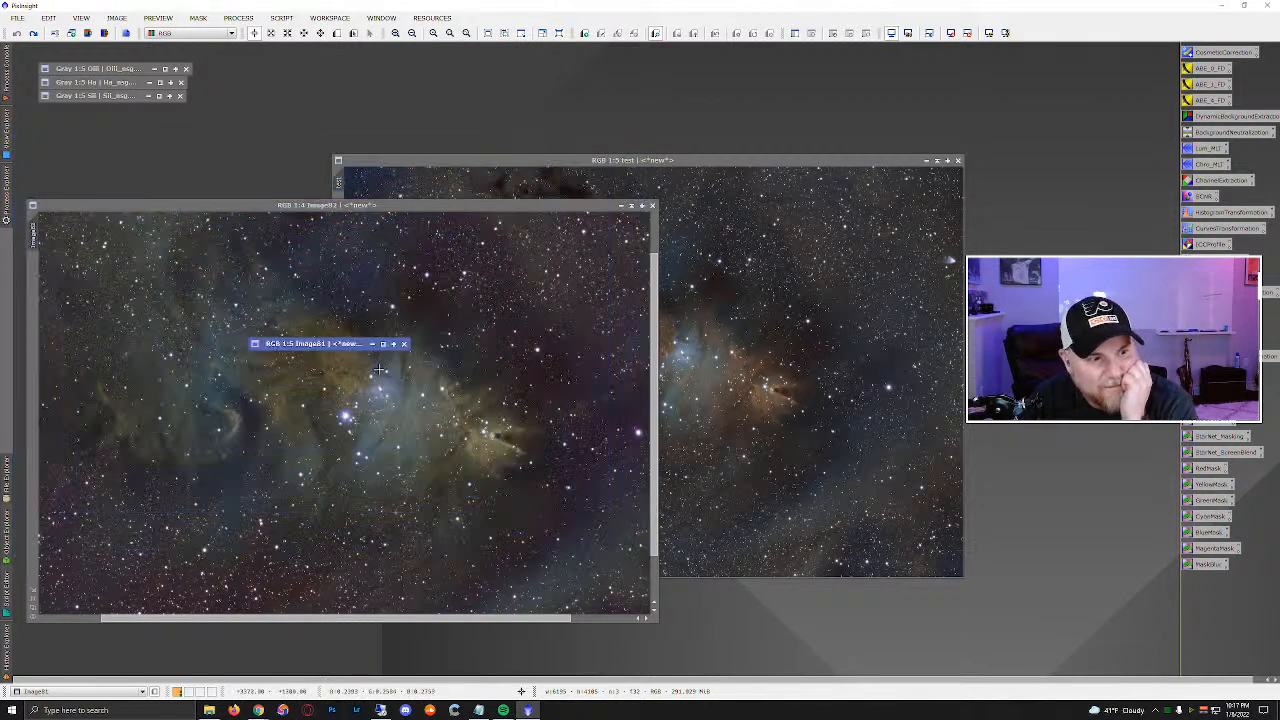
{"action": "left_click", "coordinate": [621, 206]}
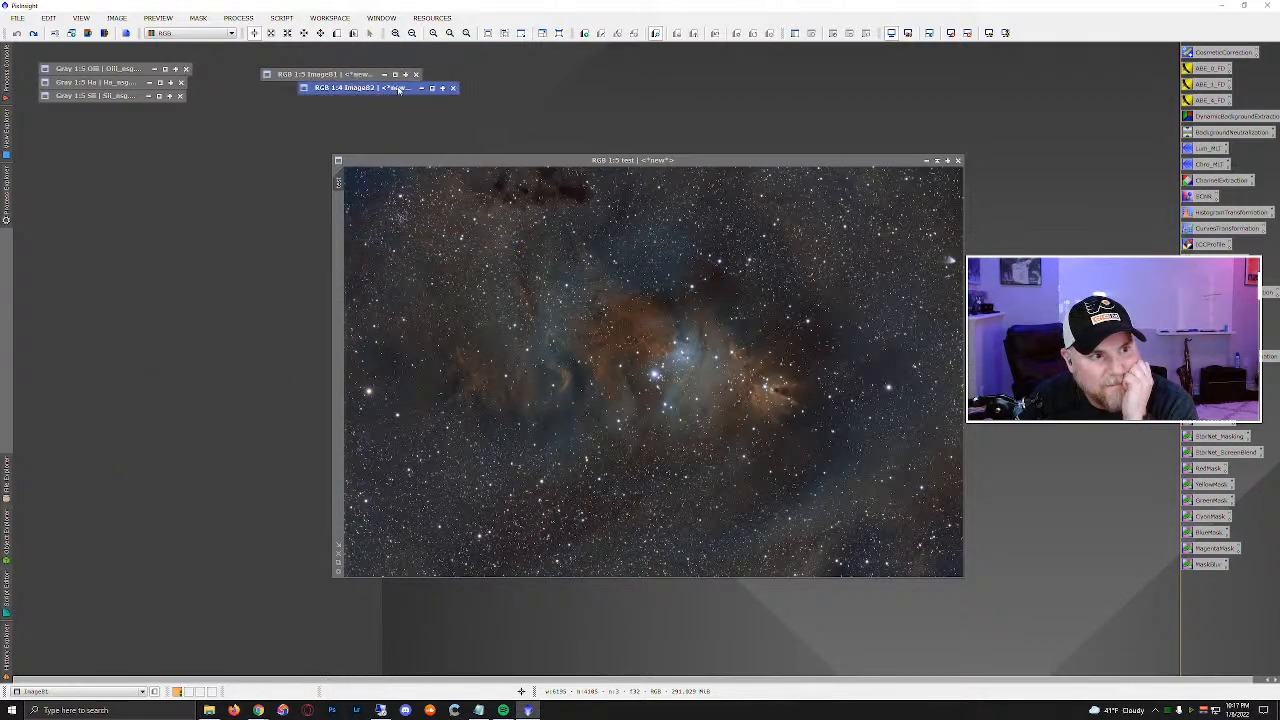
{"action": "left_click_drag", "start_coordinate": [652, 162], "coordinate": [334, 131]}
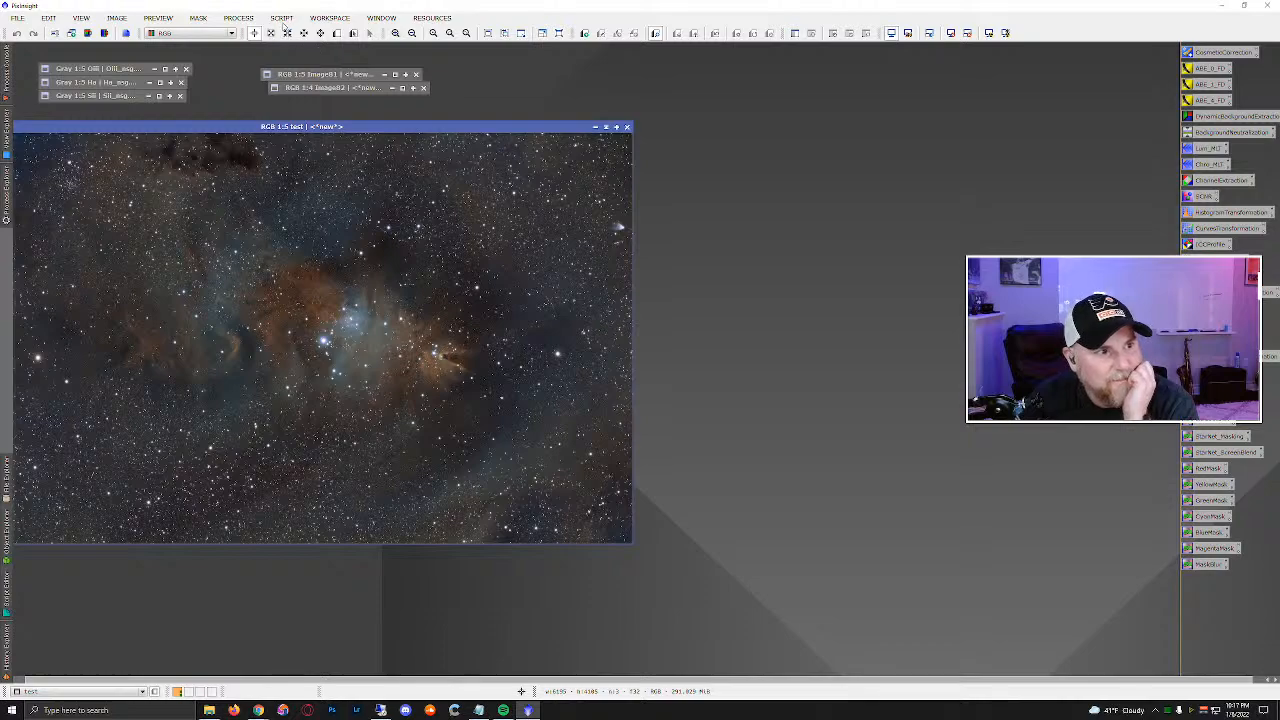
Remove the stars from the test image with StarXTerminator, generating a separate star image with the linear option off.
{"action": "left_click", "coordinate": [281, 18]}
{"action": "mouse_move", "coordinate": [241, 22]}
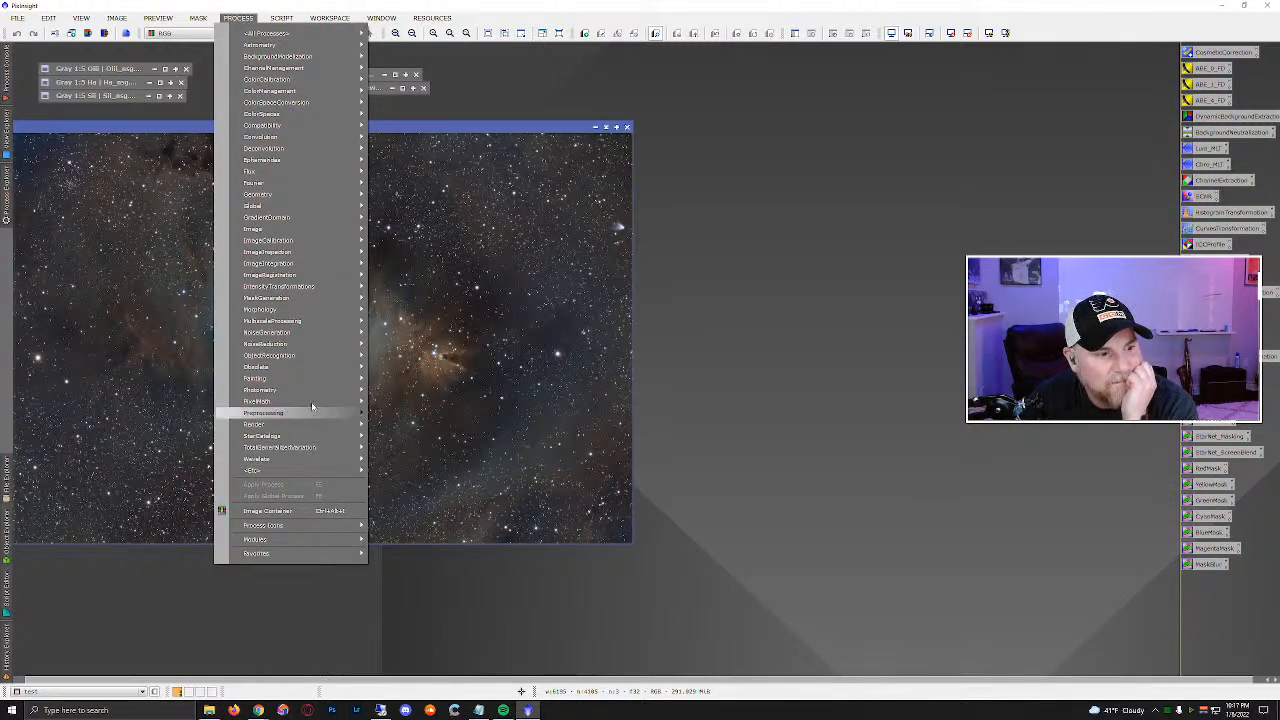
{"action": "mouse_move", "coordinate": [300, 355]}
{"action": "left_click", "coordinate": [417, 369]}
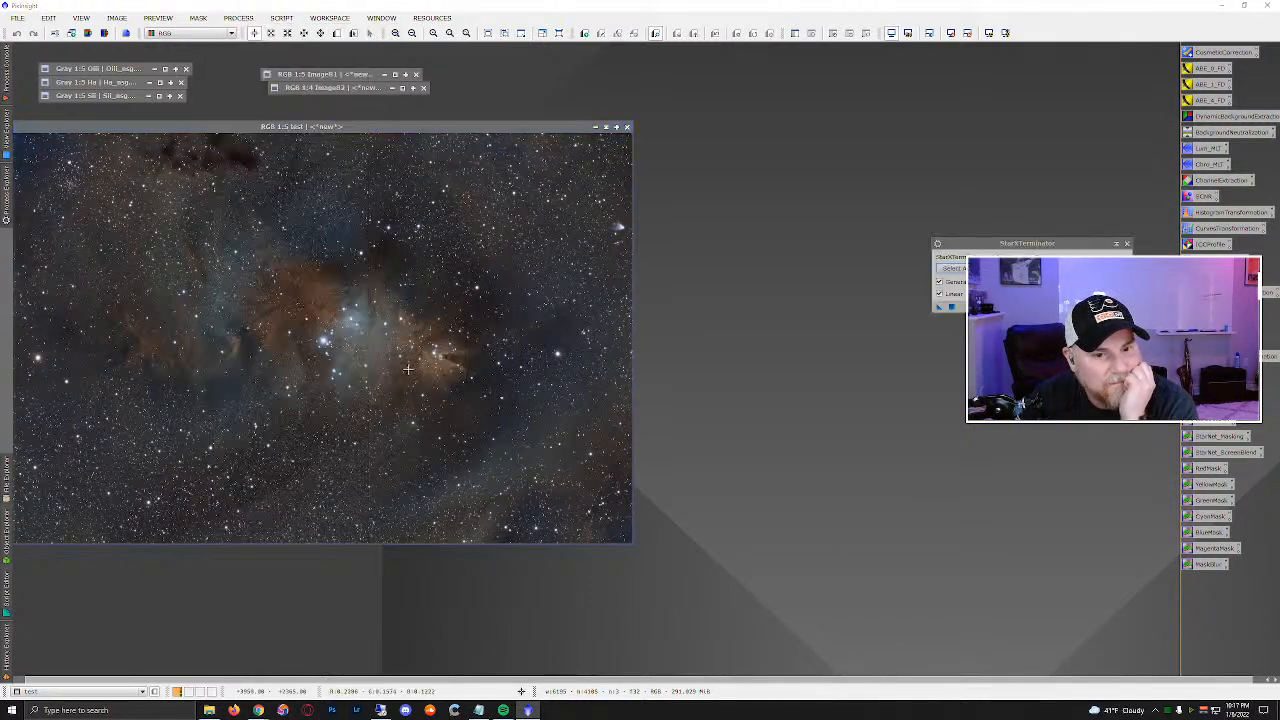
{"action": "left_click", "coordinate": [938, 306]}
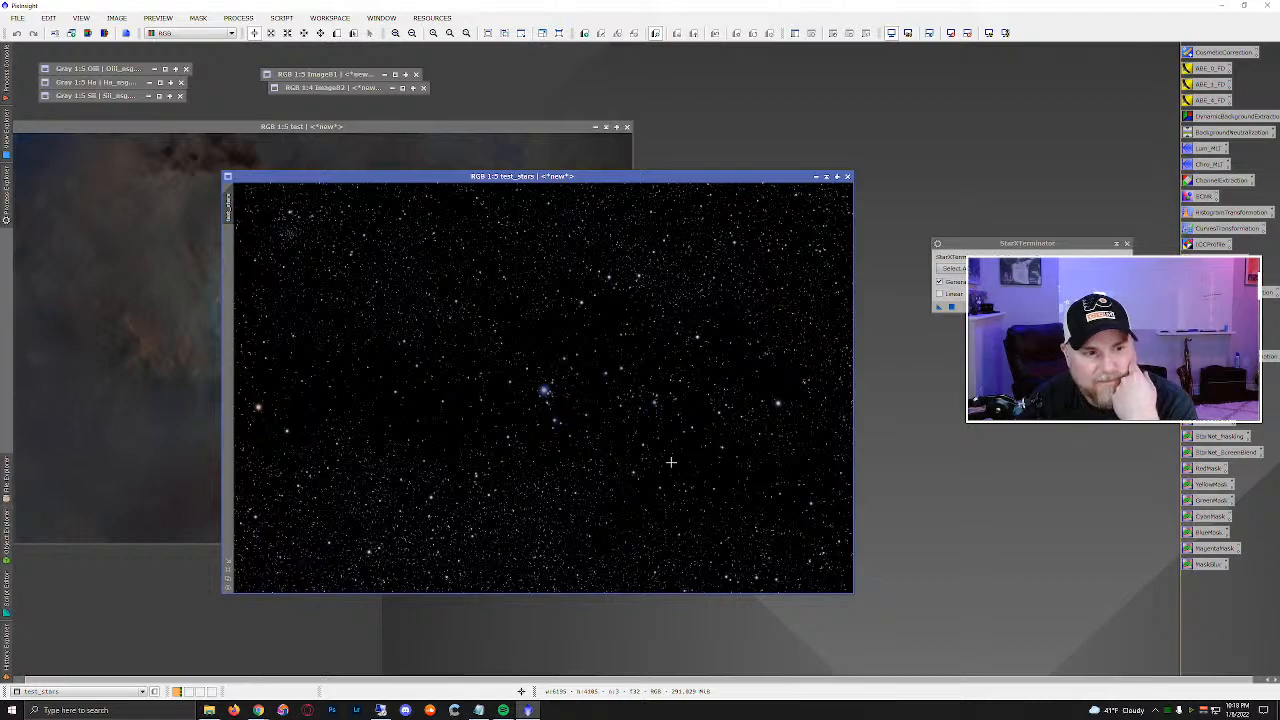
Minimise test_stars and park it away from the starless test image, and reposition the test window fully into view.
{"action": "left_click", "coordinate": [816, 176]}
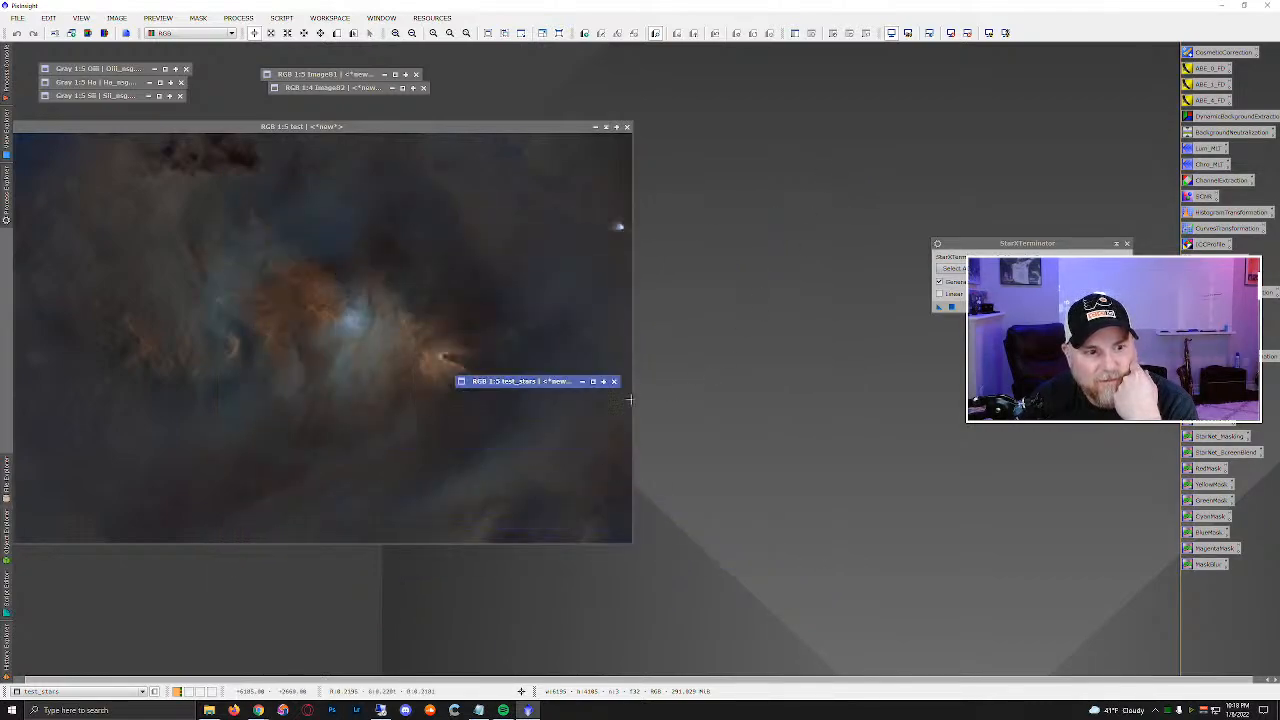
{"action": "left_click_drag", "start_coordinate": [494, 386], "coordinate": [813, 78]}
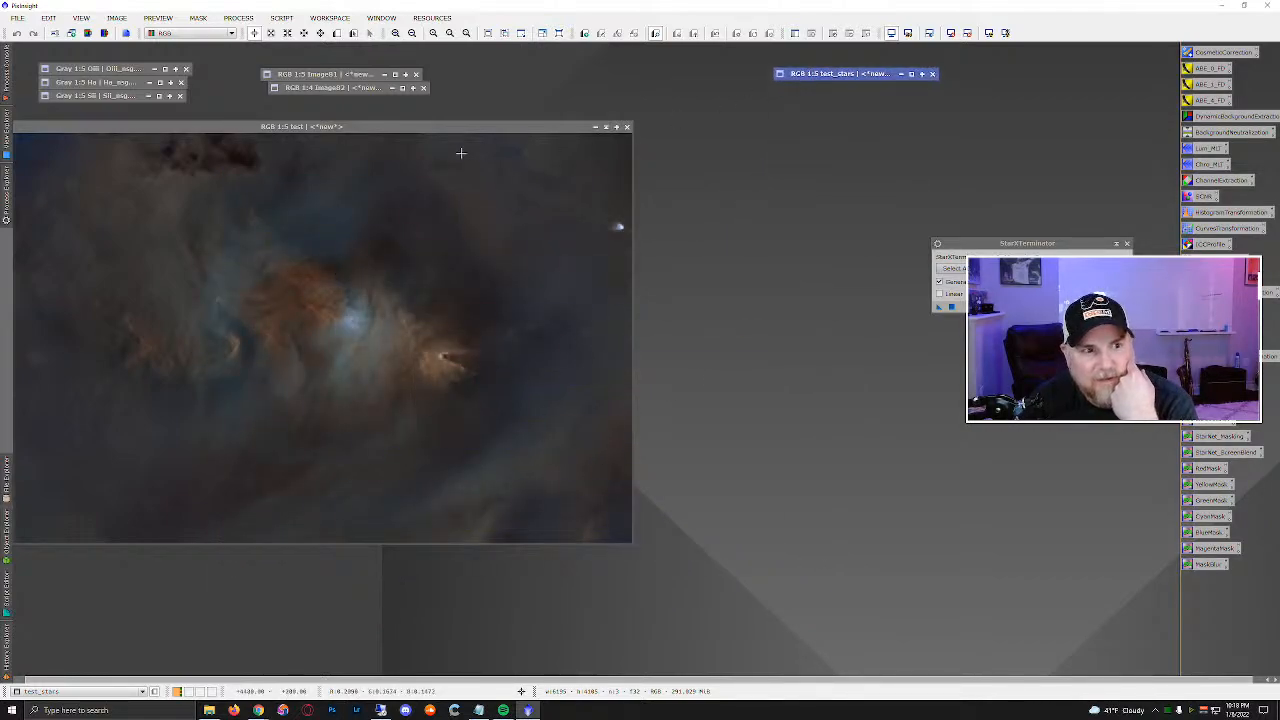
{"action": "left_click_drag", "start_coordinate": [326, 127], "coordinate": [385, 126]}
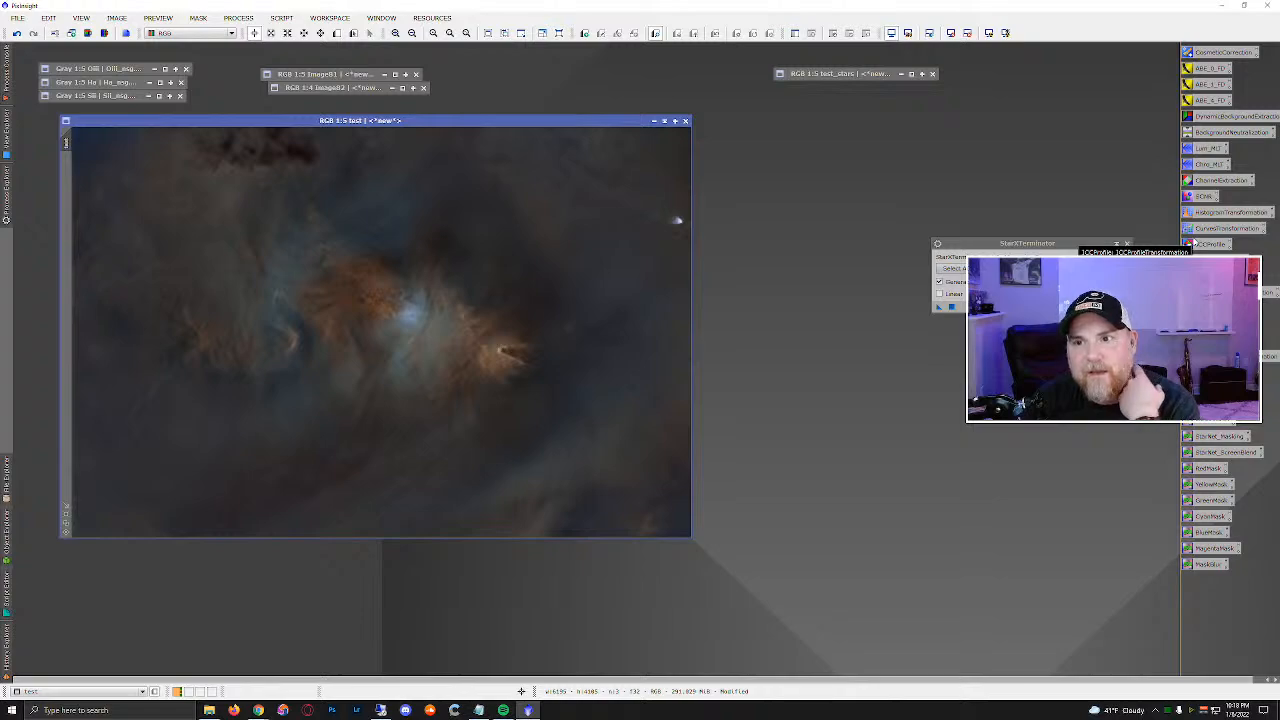
{"action": "key", "text": "alt+Tab"}
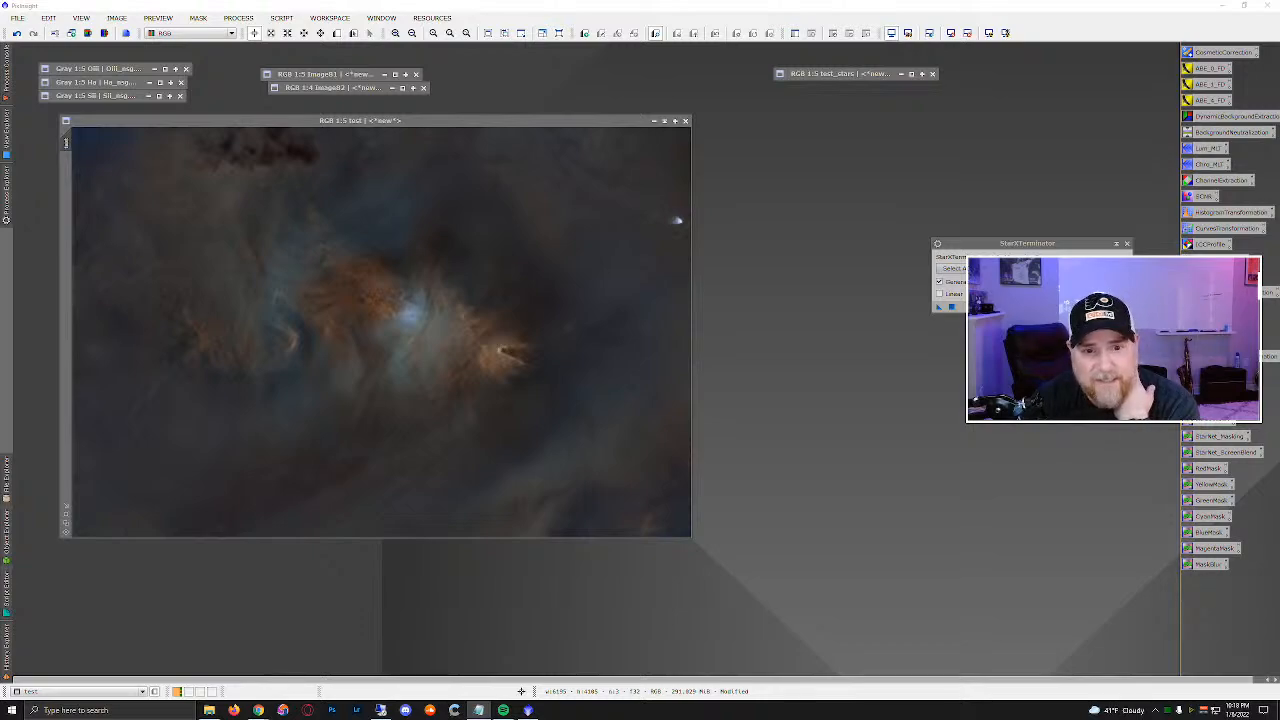
Close StarXTerminator and reposition the starless test window beneath the parked images.
{"action": "left_click", "coordinate": [1126, 243]}
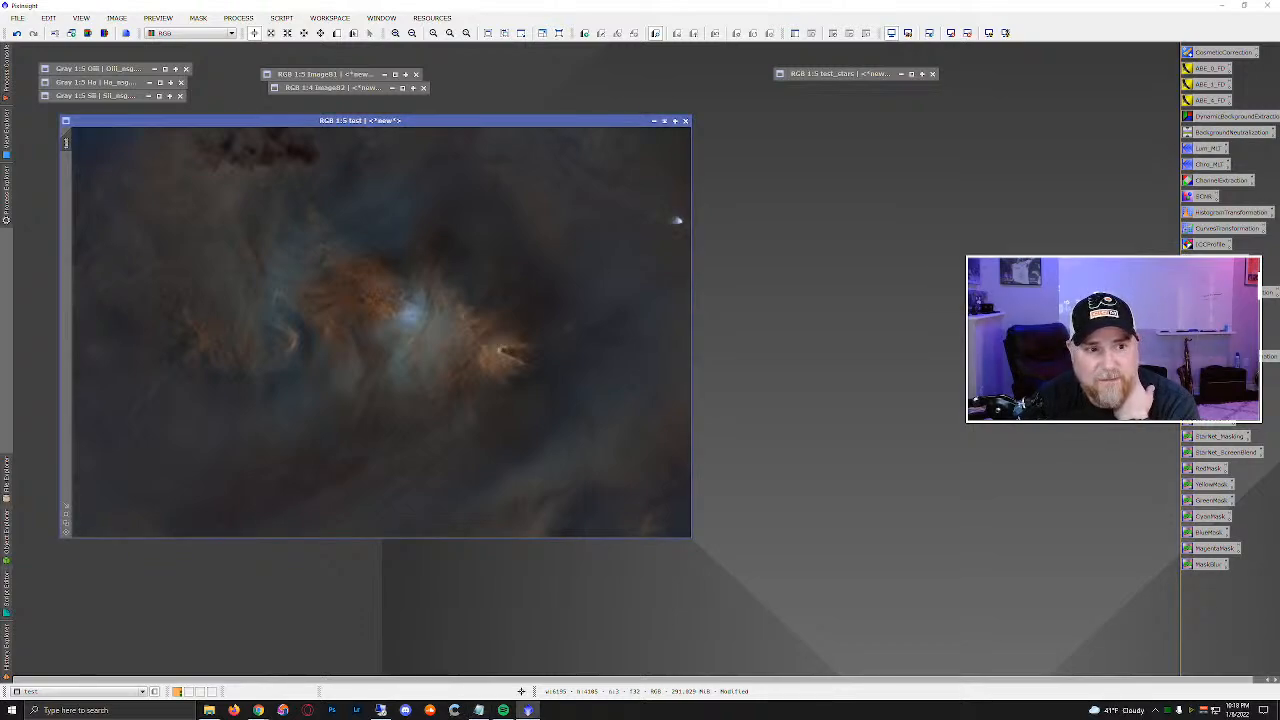
{"action": "mouse_move", "coordinate": [537, 121]}
{"action": "left_mouse_down"}
{"action": "mouse_move", "coordinate": [509, 117]}
{"action": "mouse_move", "coordinate": [530, 117]}
{"action": "left_mouse_up"}
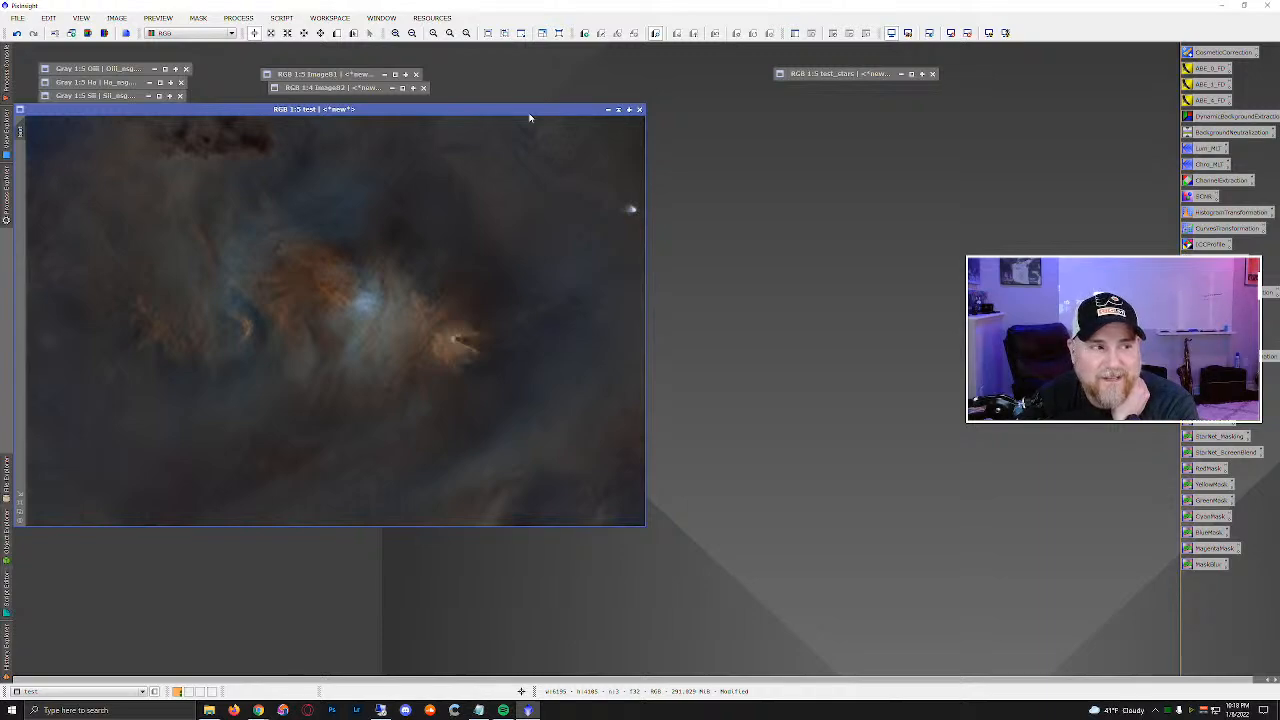
{"action": "left_click_drag", "start_coordinate": [530, 112], "coordinate": [537, 112]}
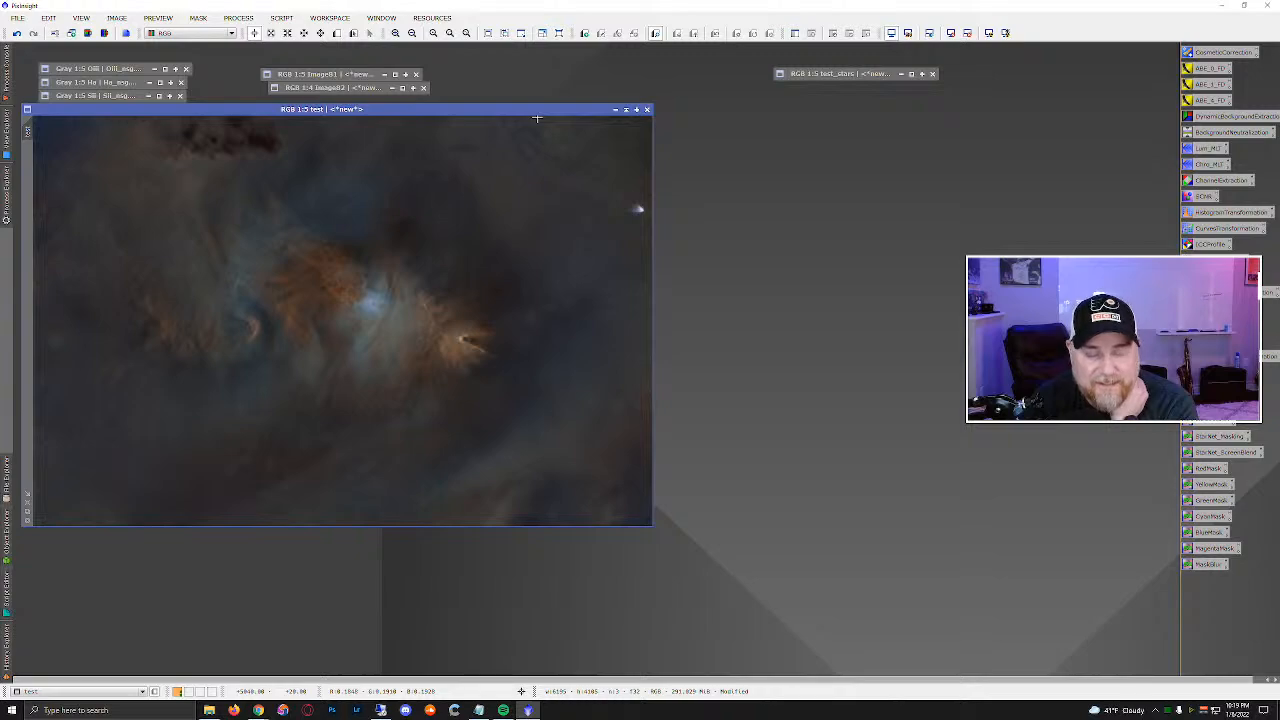
{"action": "left_click_drag", "start_coordinate": [537, 113], "coordinate": [537, 124]}
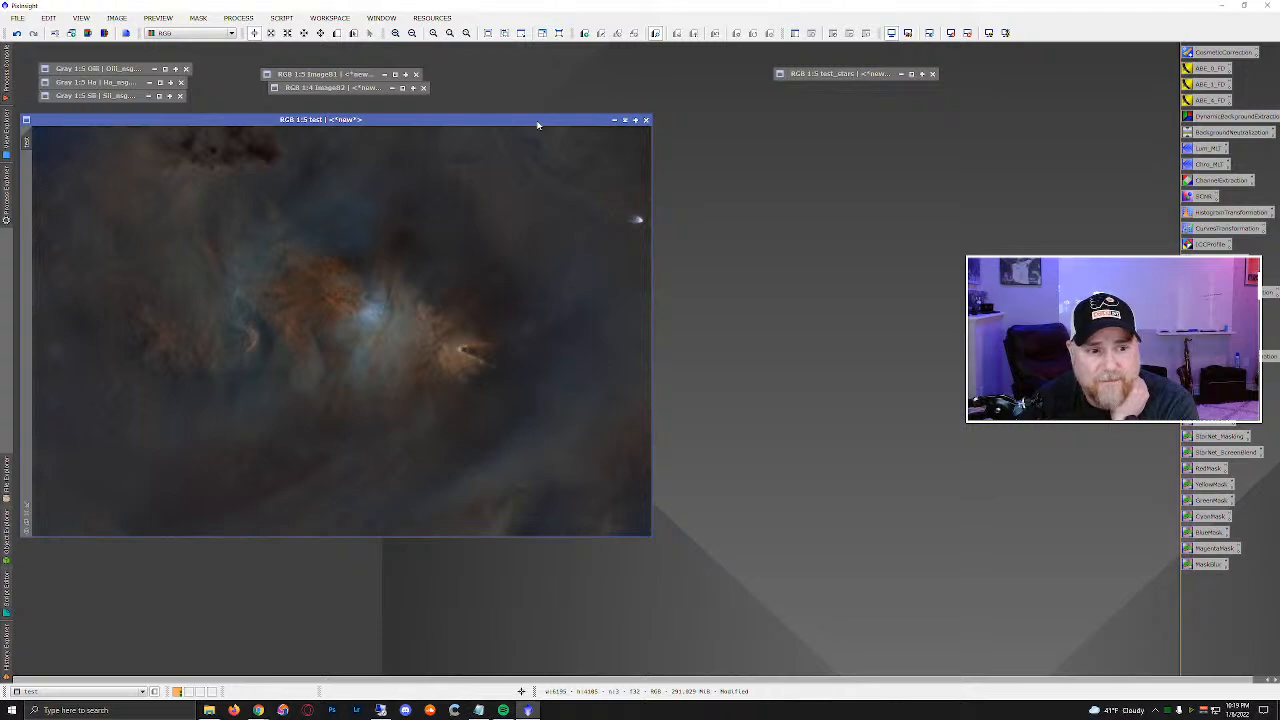
{"action": "left_click_drag", "start_coordinate": [572, 123], "coordinate": [575, 123]}
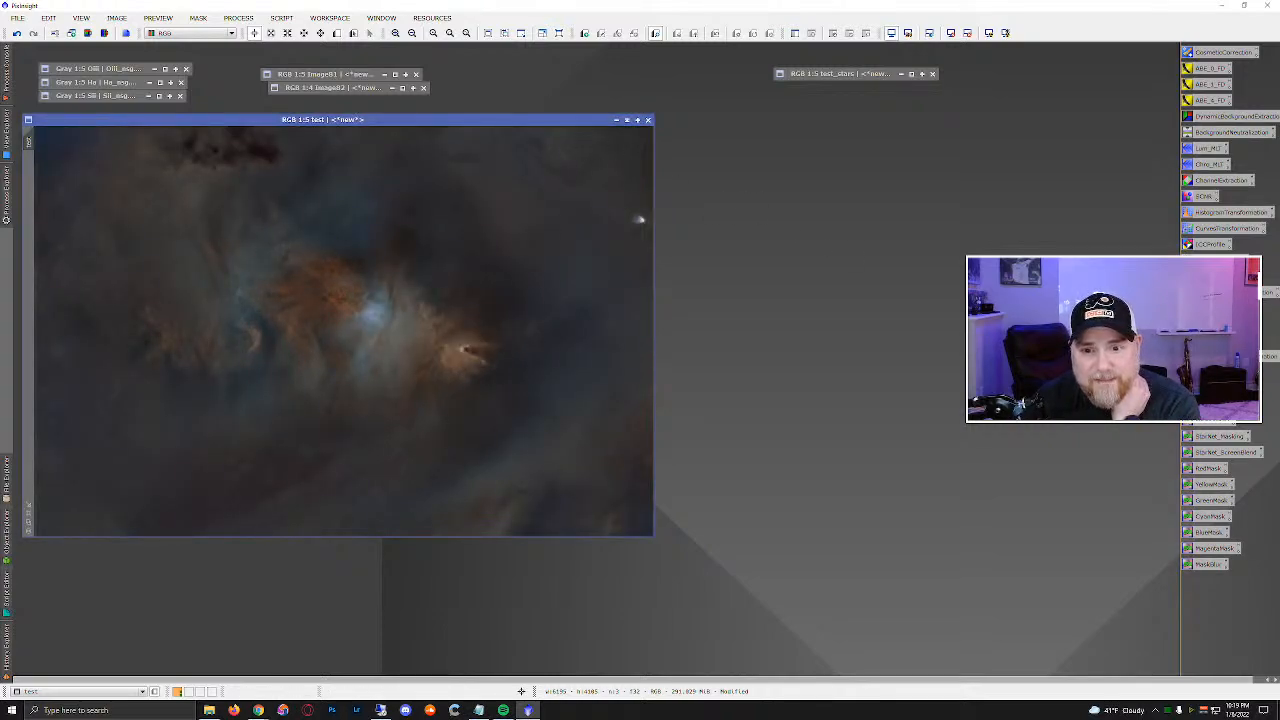
Open CurvesTransformation beside the test image with a real-time preview of that image.
{"action": "double_click", "coordinate": [1210, 229]}
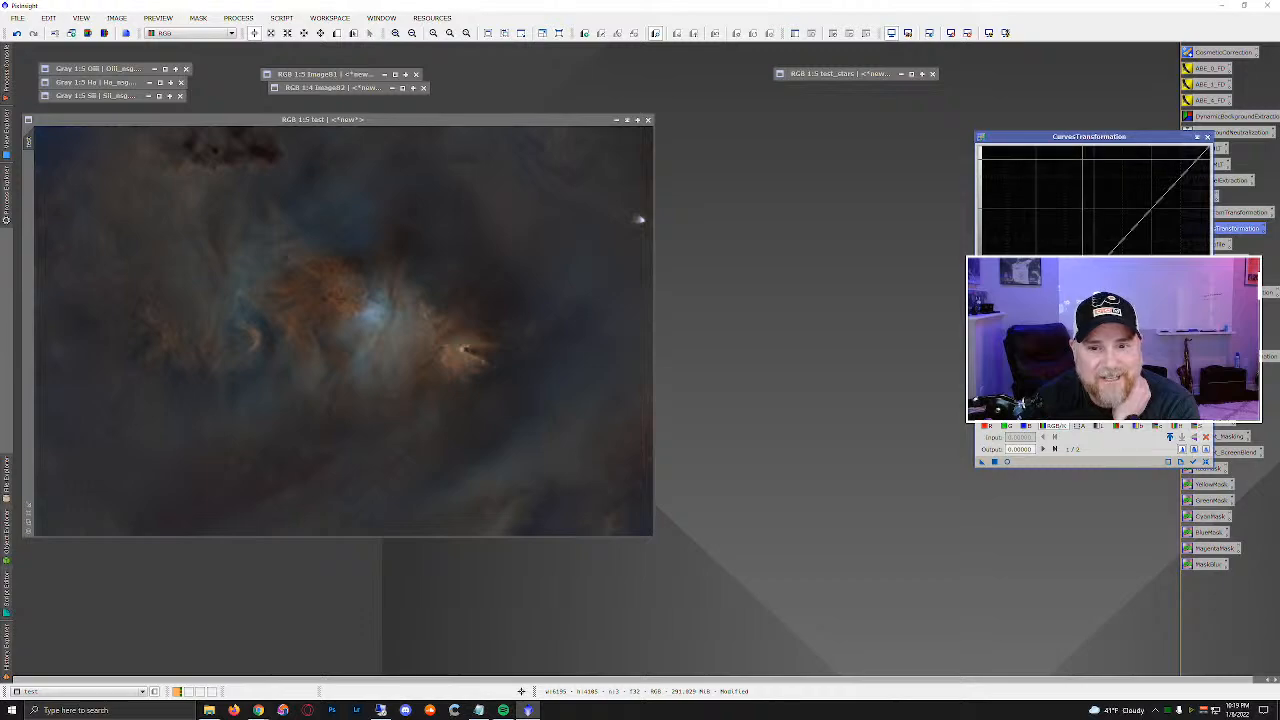
{"action": "left_click_drag", "start_coordinate": [1088, 139], "coordinate": [798, 327]}
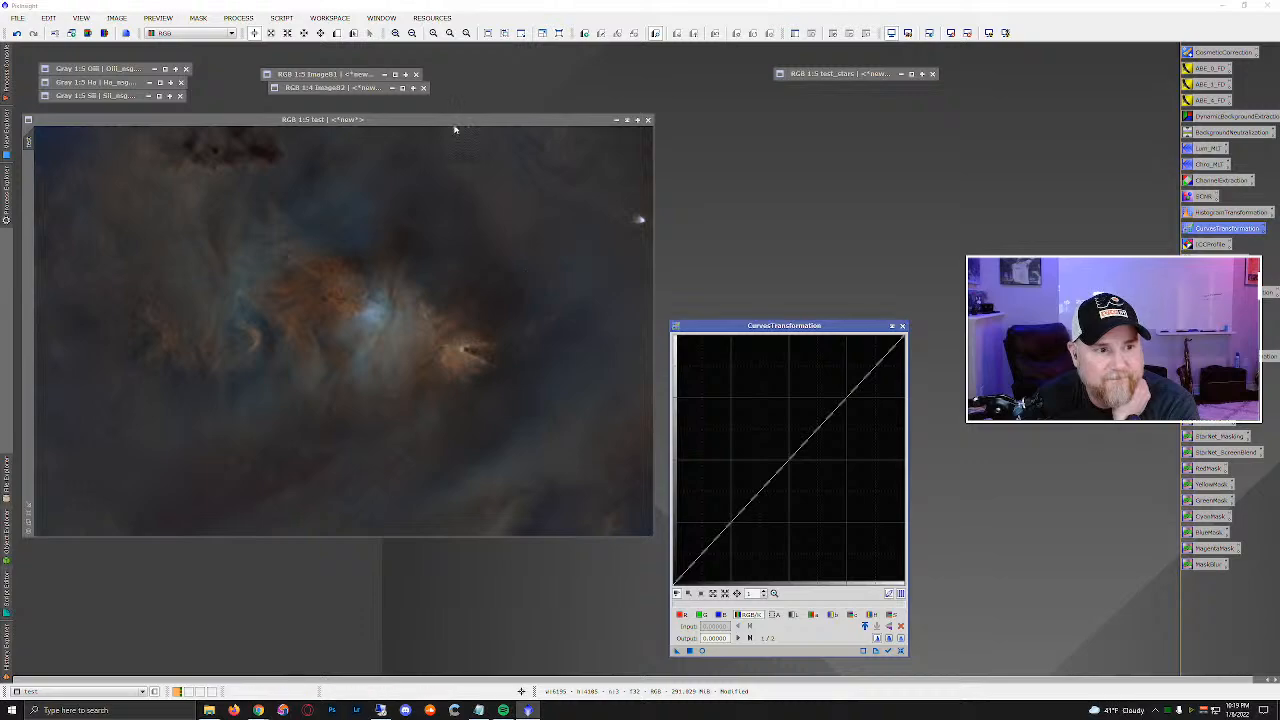
{"action": "left_click", "coordinate": [480, 171]}
{"action": "left_click", "coordinate": [702, 651]}
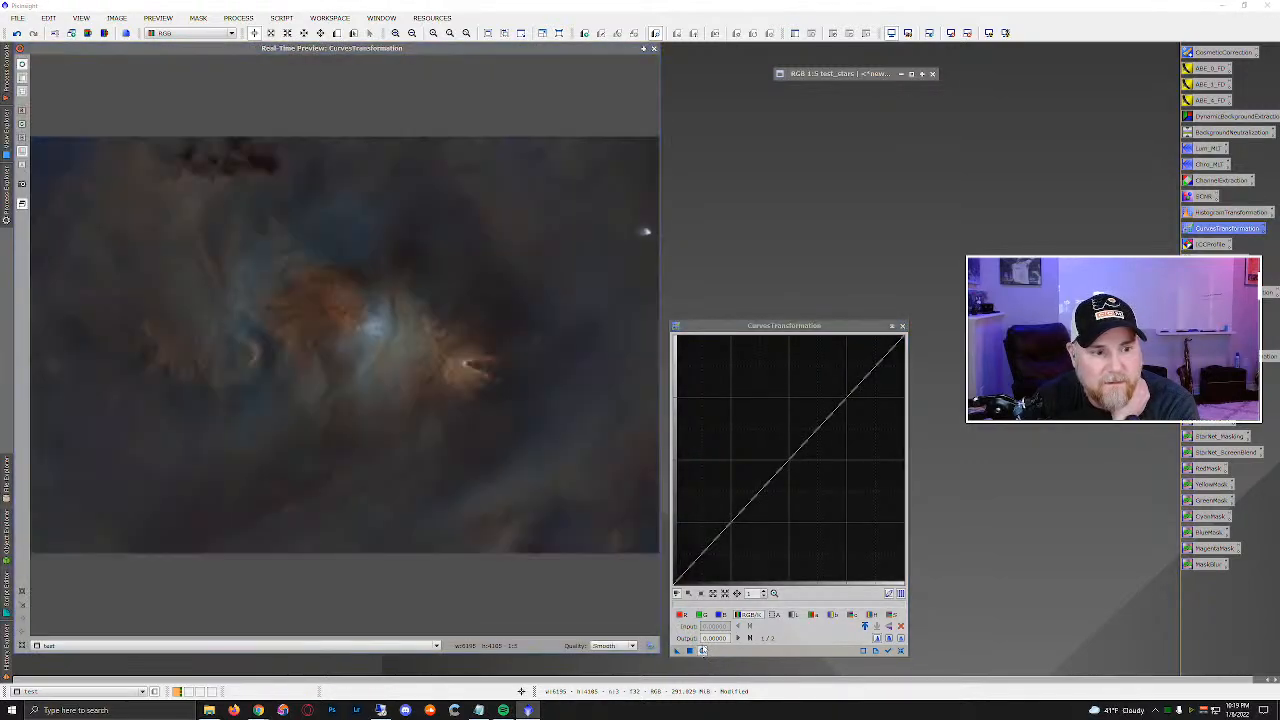
{"action": "left_click_drag", "start_coordinate": [802, 326], "coordinate": [800, 241]}
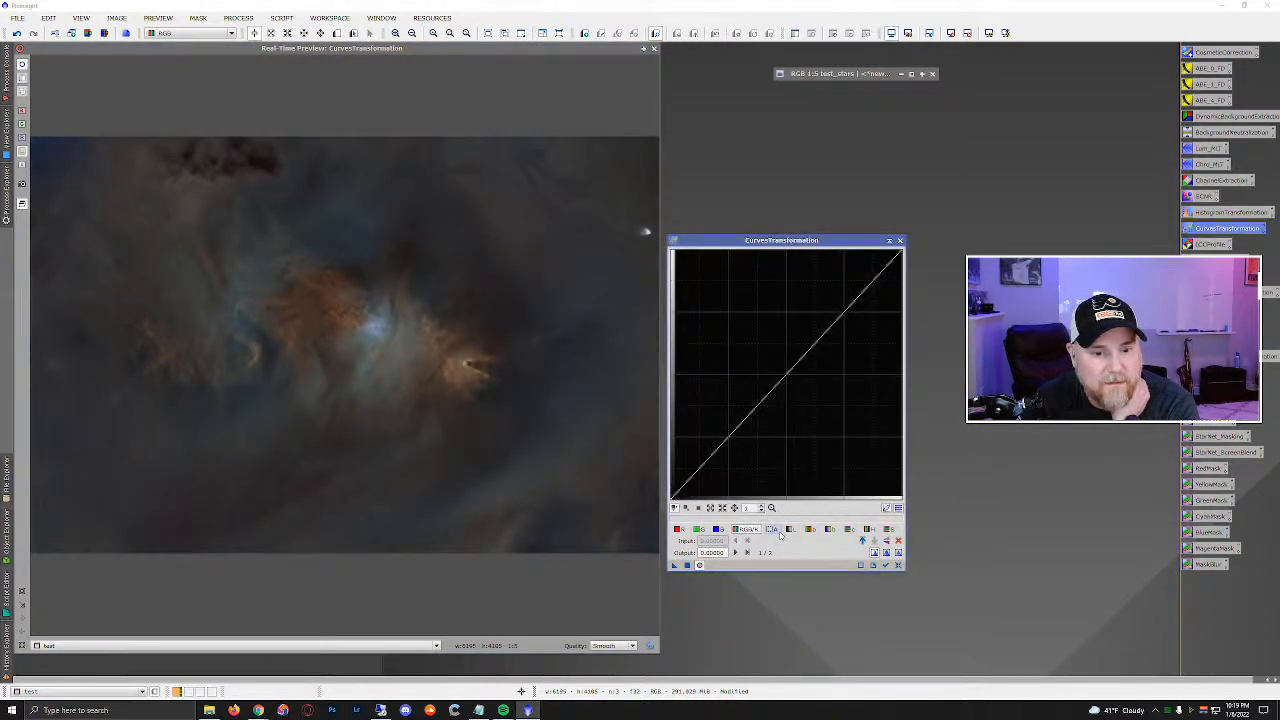
Apply a combined RGB/K curve to the test image with lifted midtones and slightly lowered deep shadows, and reset the curve.
{"action": "left_click_drag", "start_coordinate": [789, 370], "coordinate": [781, 358]}
{"action": "left_click_drag", "start_coordinate": [689, 487], "coordinate": [691, 481]}
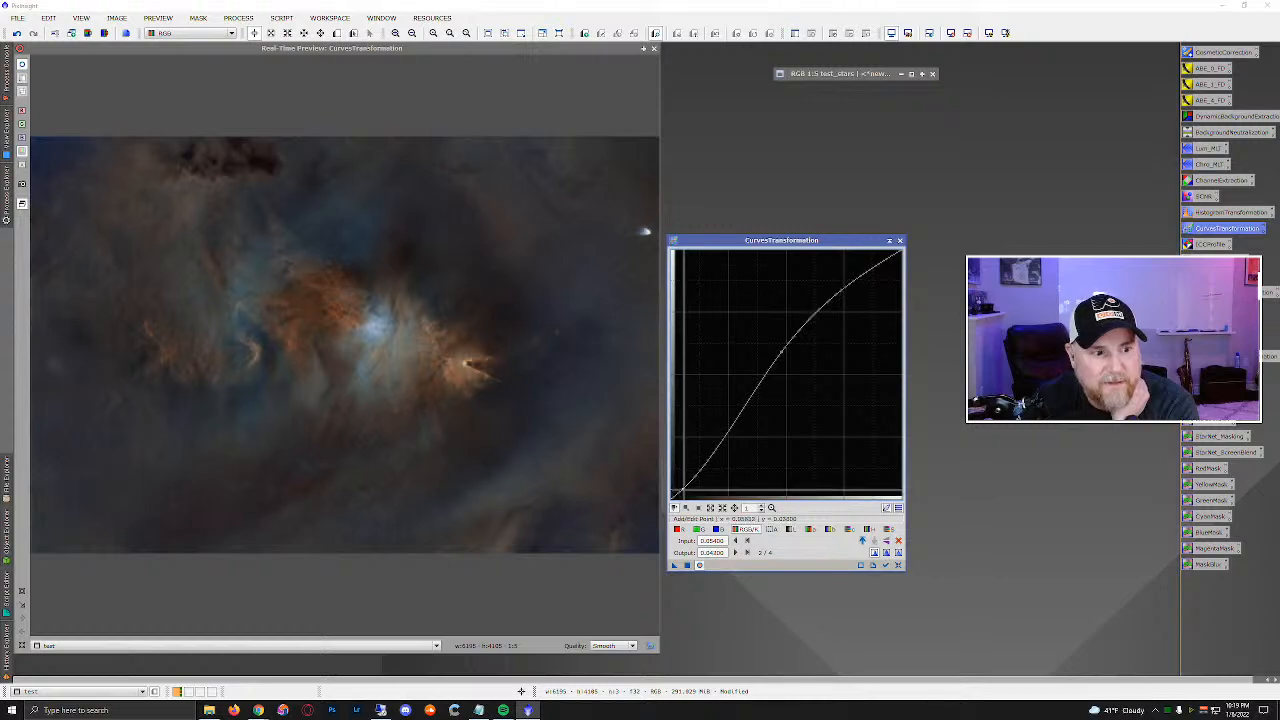
{"action": "left_click", "coordinate": [687, 565]}
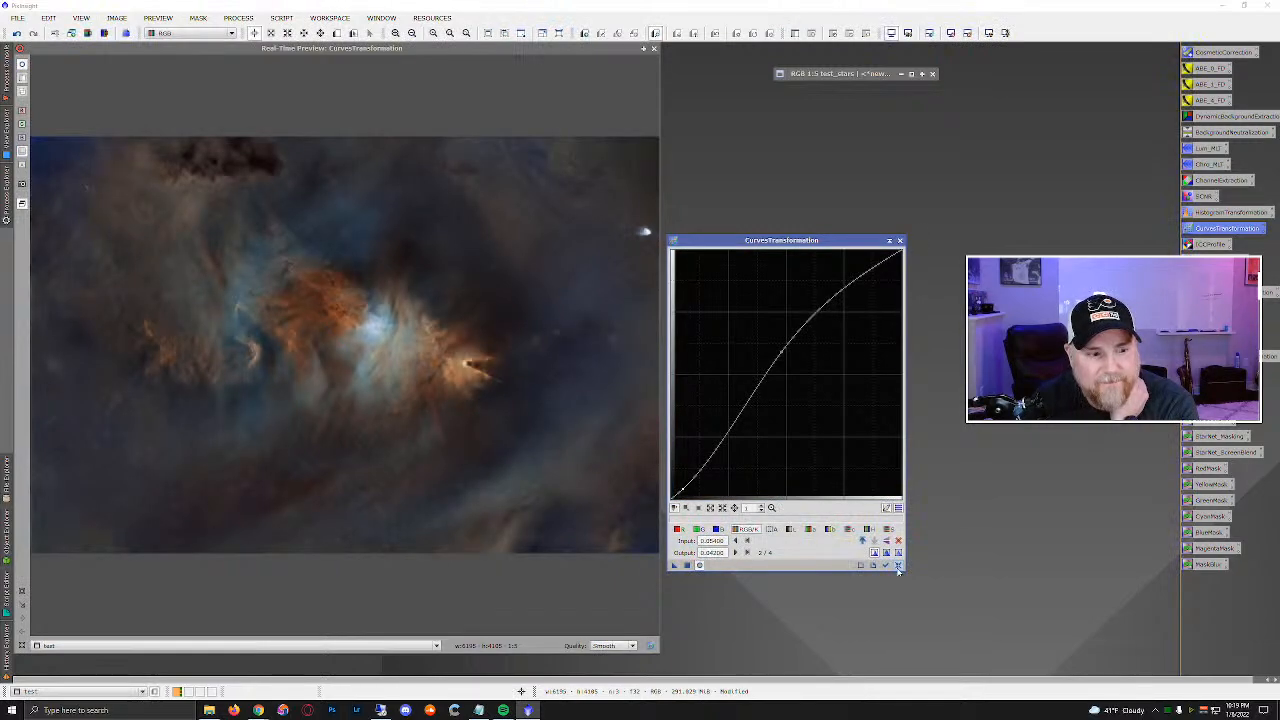
{"action": "left_click", "coordinate": [896, 565]}
Apply a blue-channel curve to the test image with raised midtones and slightly lowered shadows, and reset the curve.
{"action": "left_click", "coordinate": [717, 530]}
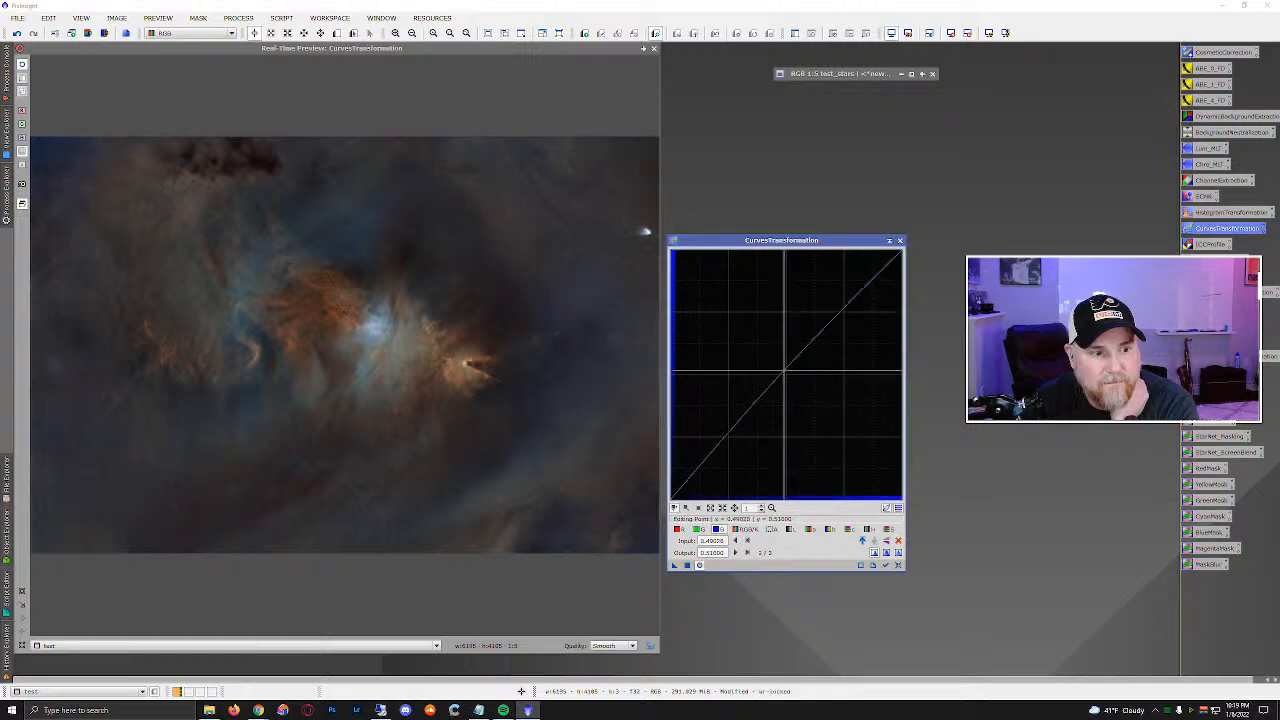
{"action": "left_click", "coordinate": [781, 360]}
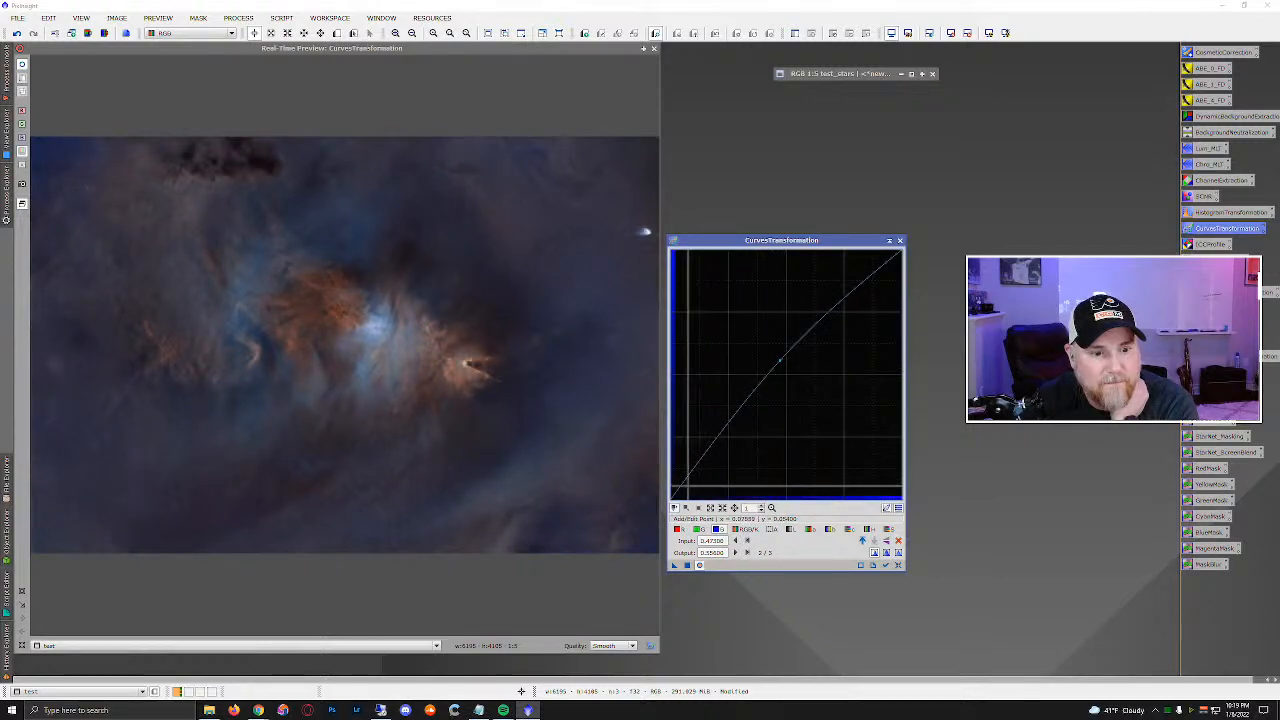
{"action": "left_click", "coordinate": [686, 488]}
{"action": "left_click_drag", "start_coordinate": [686, 488], "coordinate": [687, 491]}
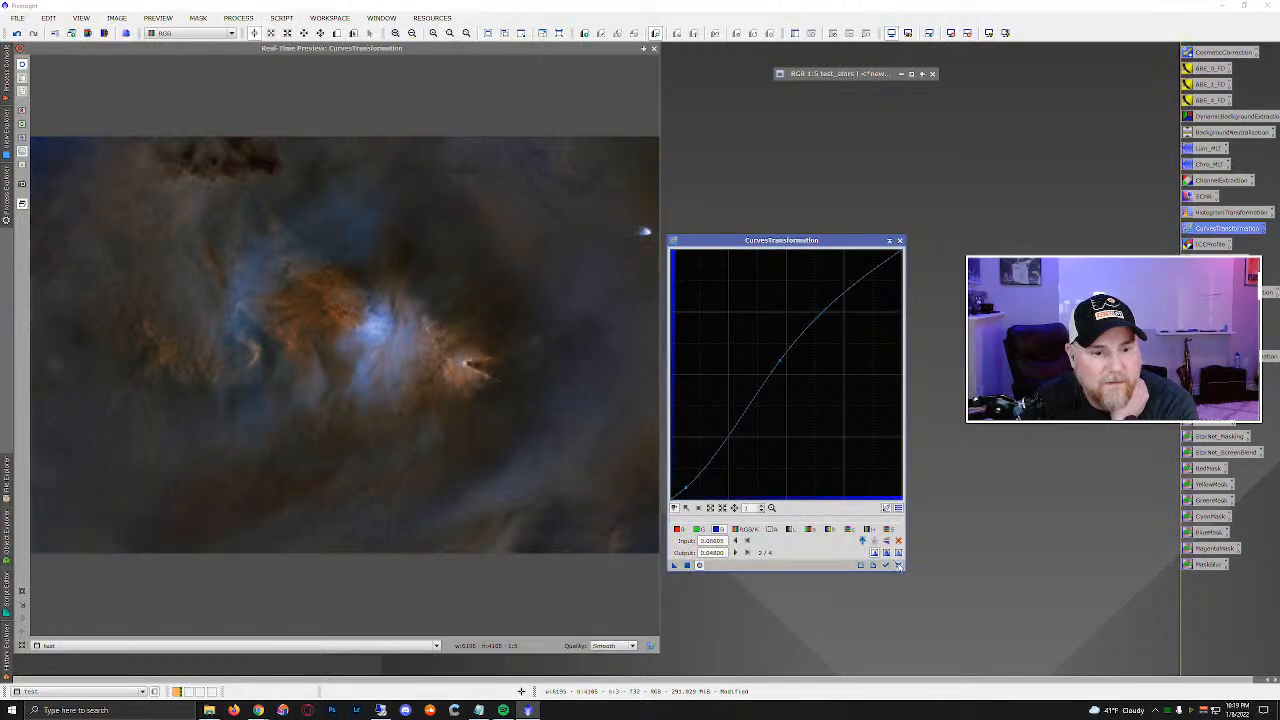
{"action": "left_click", "coordinate": [898, 565]}
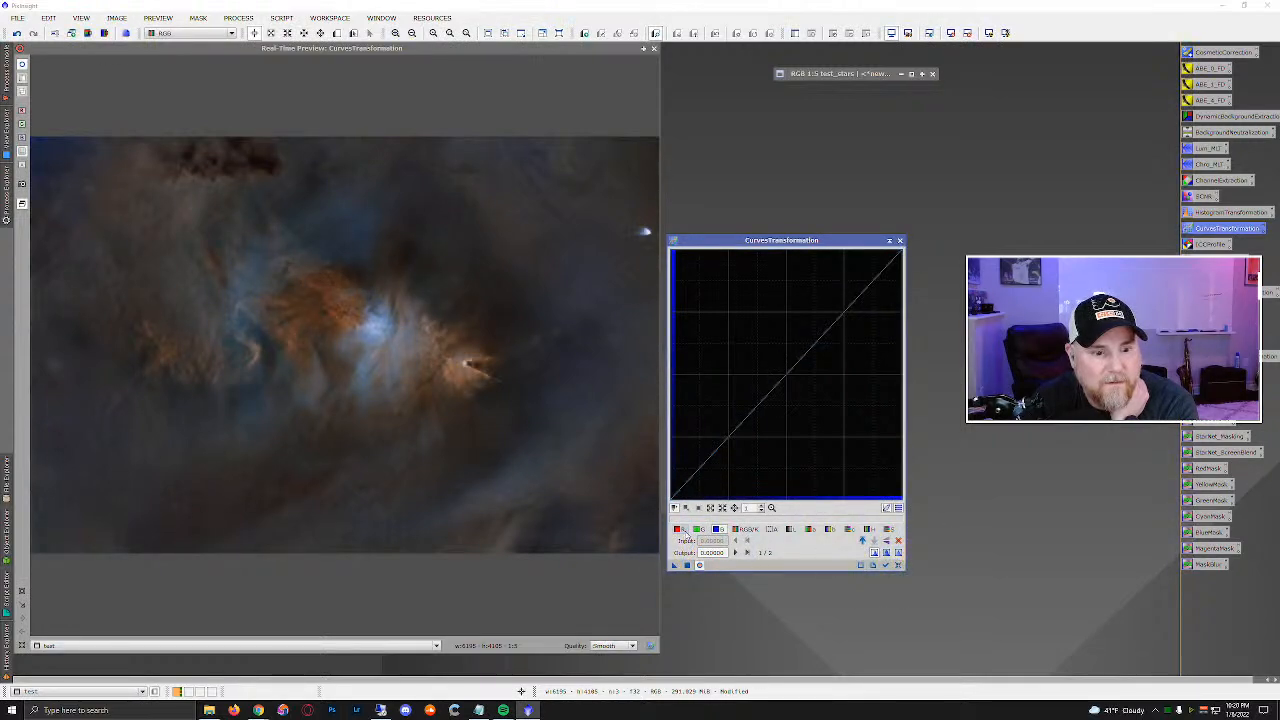
Try a gentle red-channel S-curve with raised midtones and lowered shadows, and reset it.
{"action": "left_click", "coordinate": [677, 529]}
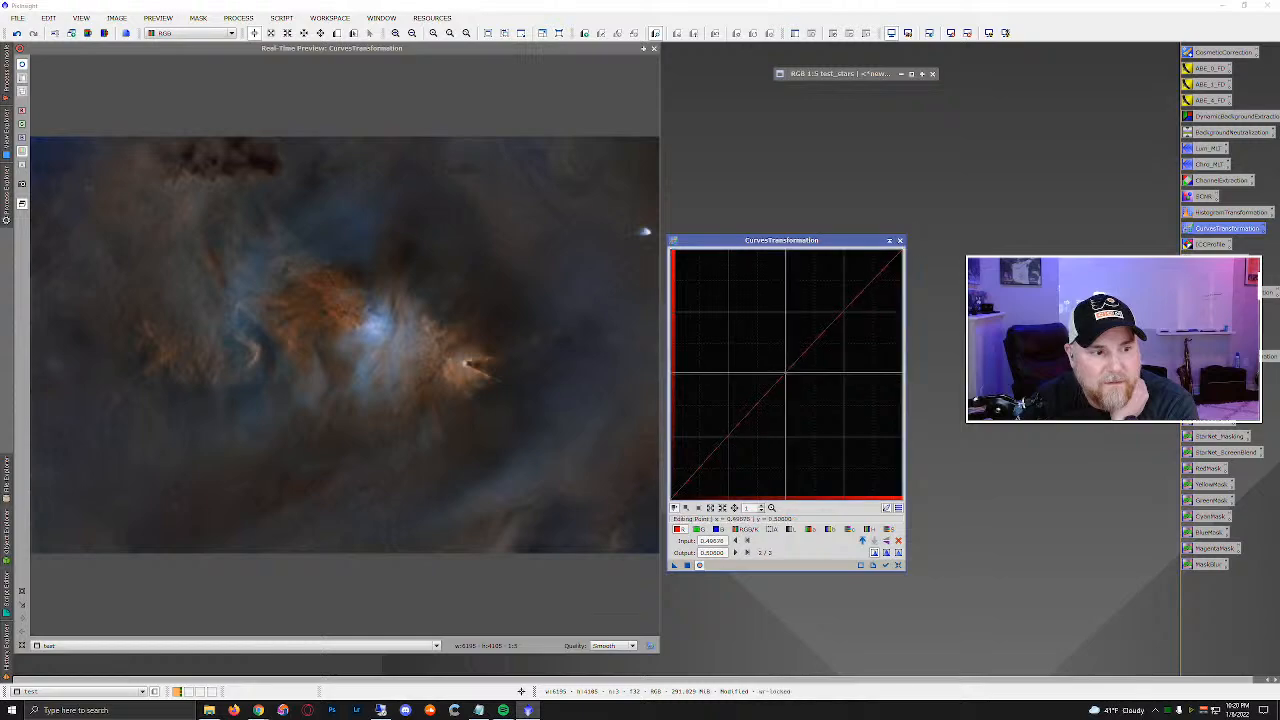
{"action": "left_click_drag", "start_coordinate": [782, 380], "coordinate": [782, 368]}
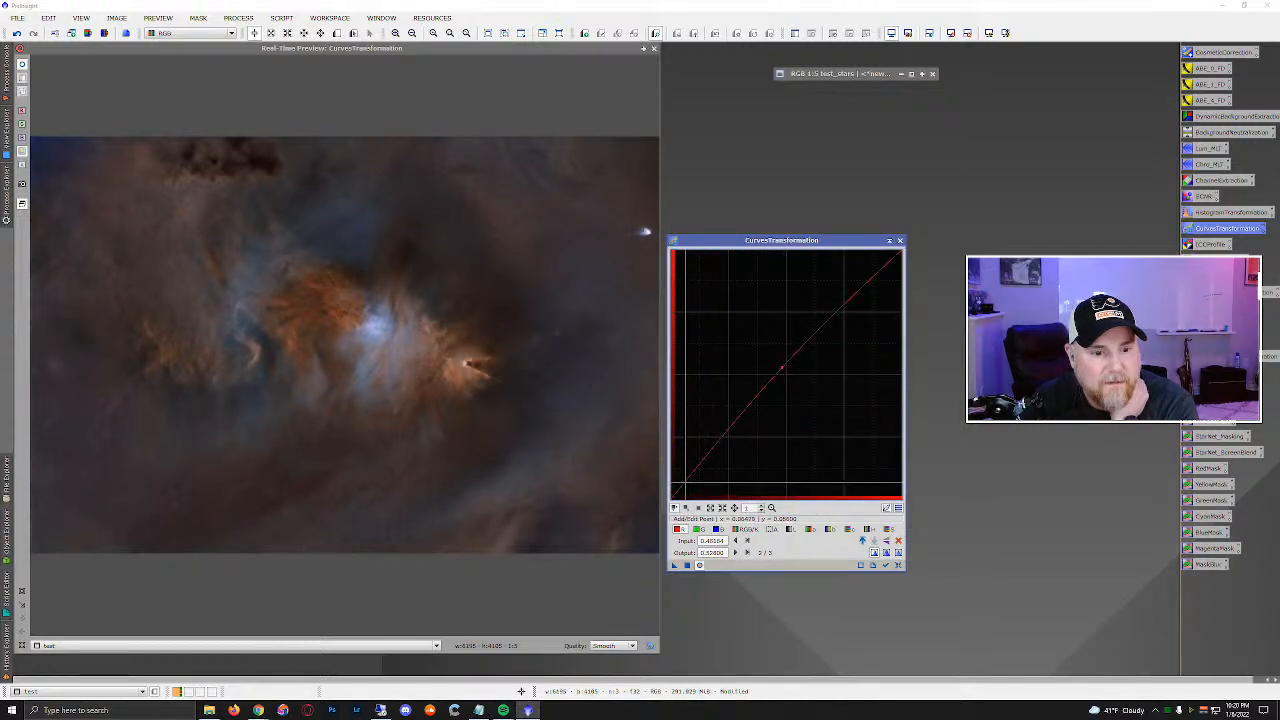
{"action": "left_click", "coordinate": [688, 484]}
{"action": "left_click_drag", "start_coordinate": [687, 484], "coordinate": [688, 485]}
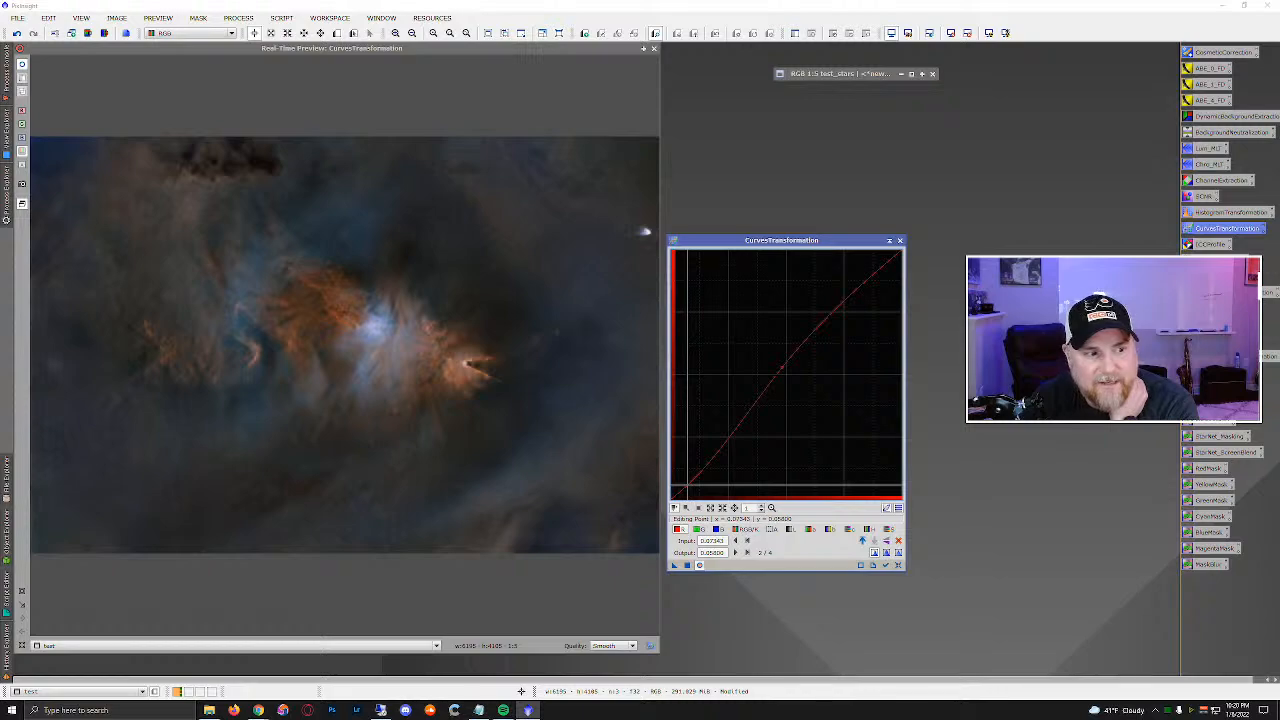
{"action": "left_click", "coordinate": [898, 566]}
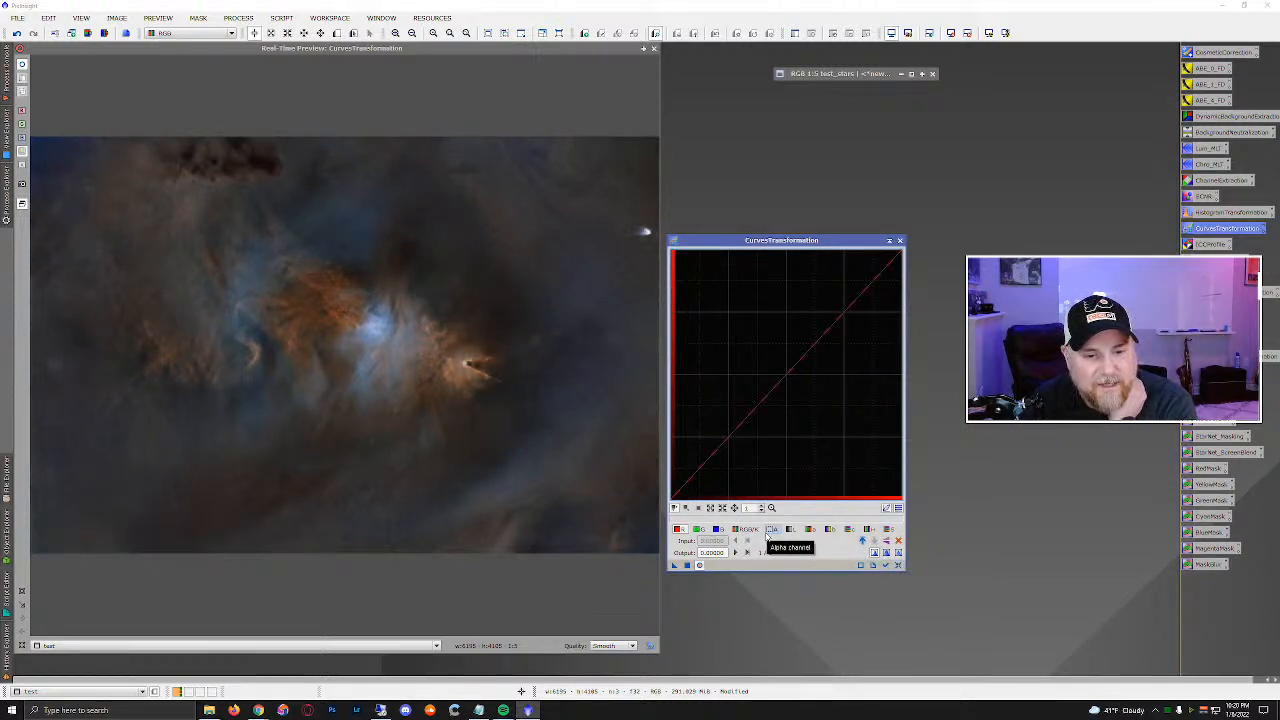
Boost the test image's saturation with a curve point raised in the upper range, apply it, and reset the curve.
{"action": "left_click", "coordinate": [889, 529]}
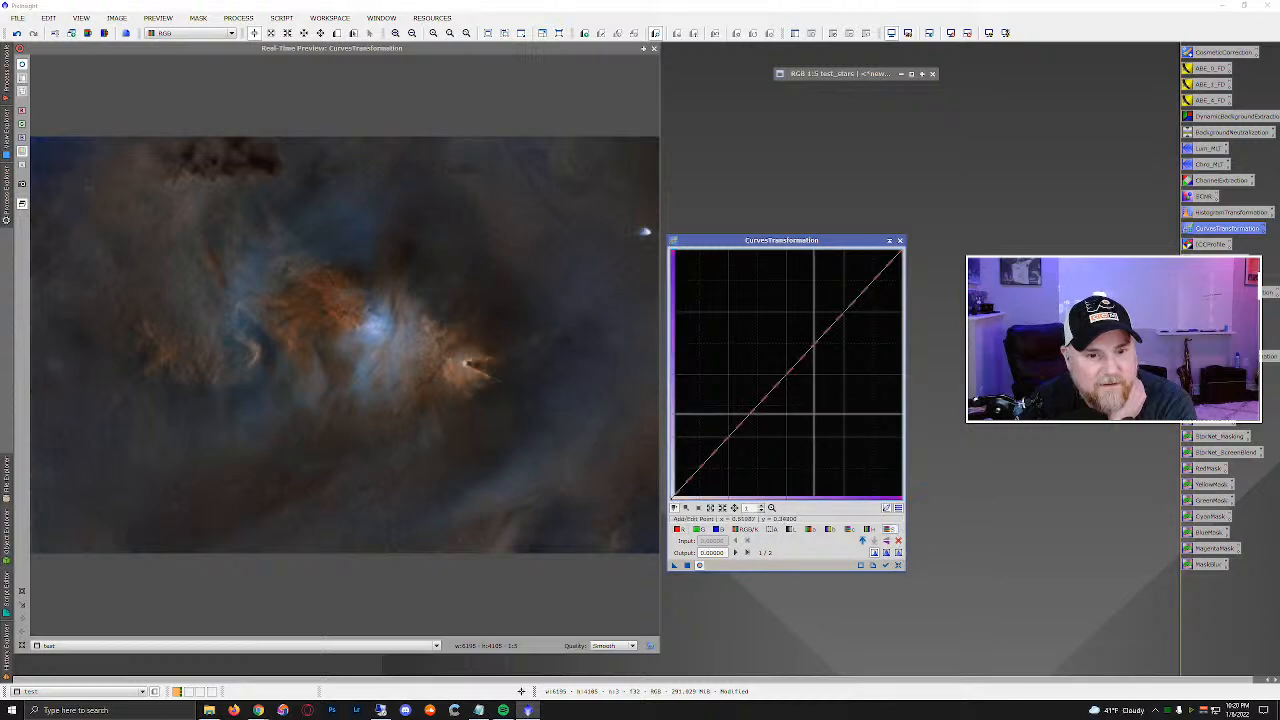
{"action": "left_click_drag", "start_coordinate": [853, 302], "coordinate": [846, 288]}
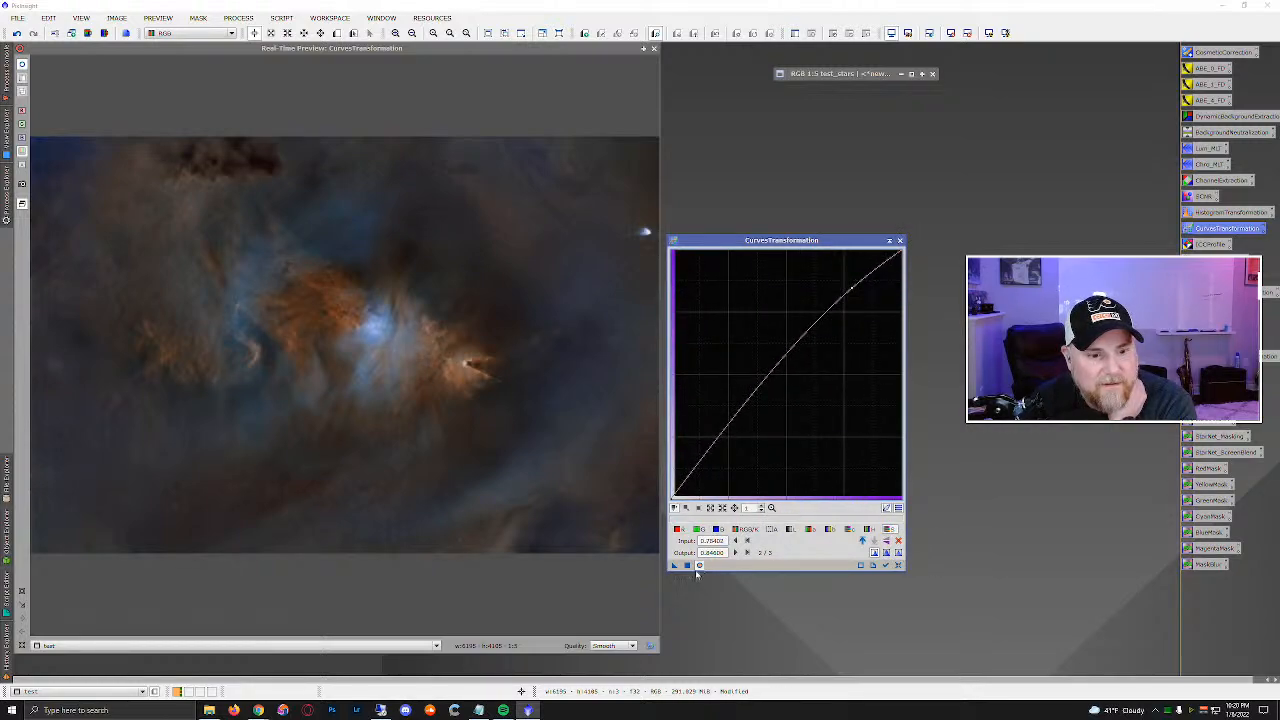
{"action": "left_click", "coordinate": [687, 565]}
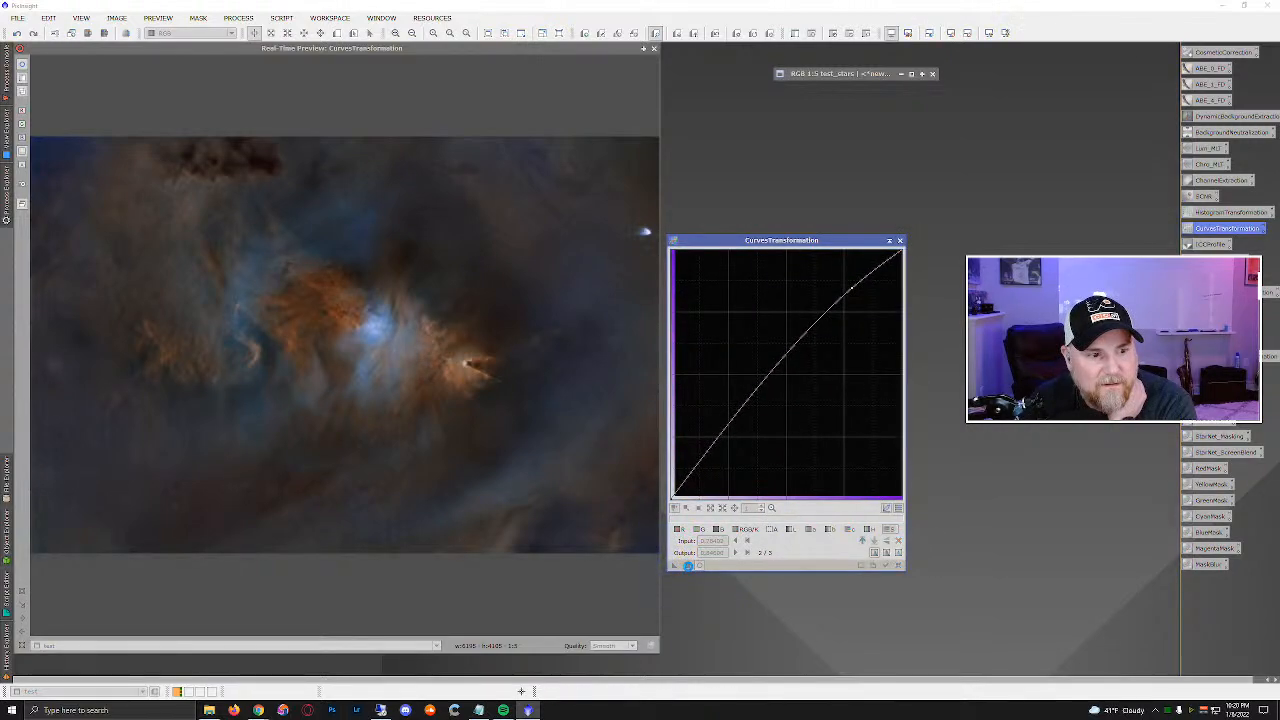
{"action": "left_click", "coordinate": [897, 565]}
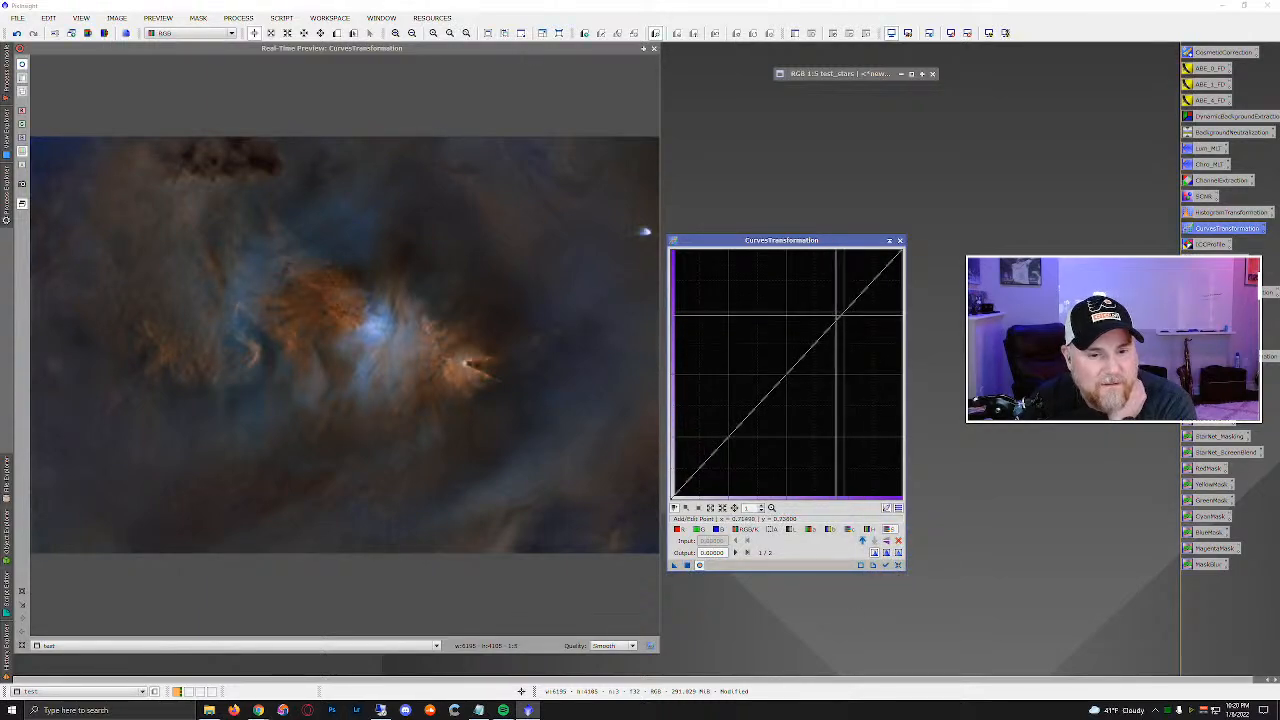
Try a smaller saturation boost with a curve point at about 0.73 input, and reset the curve.
{"action": "left_click", "coordinate": [841, 310]}
{"action": "left_click_drag", "start_coordinate": [841, 308], "coordinate": [840, 308]}
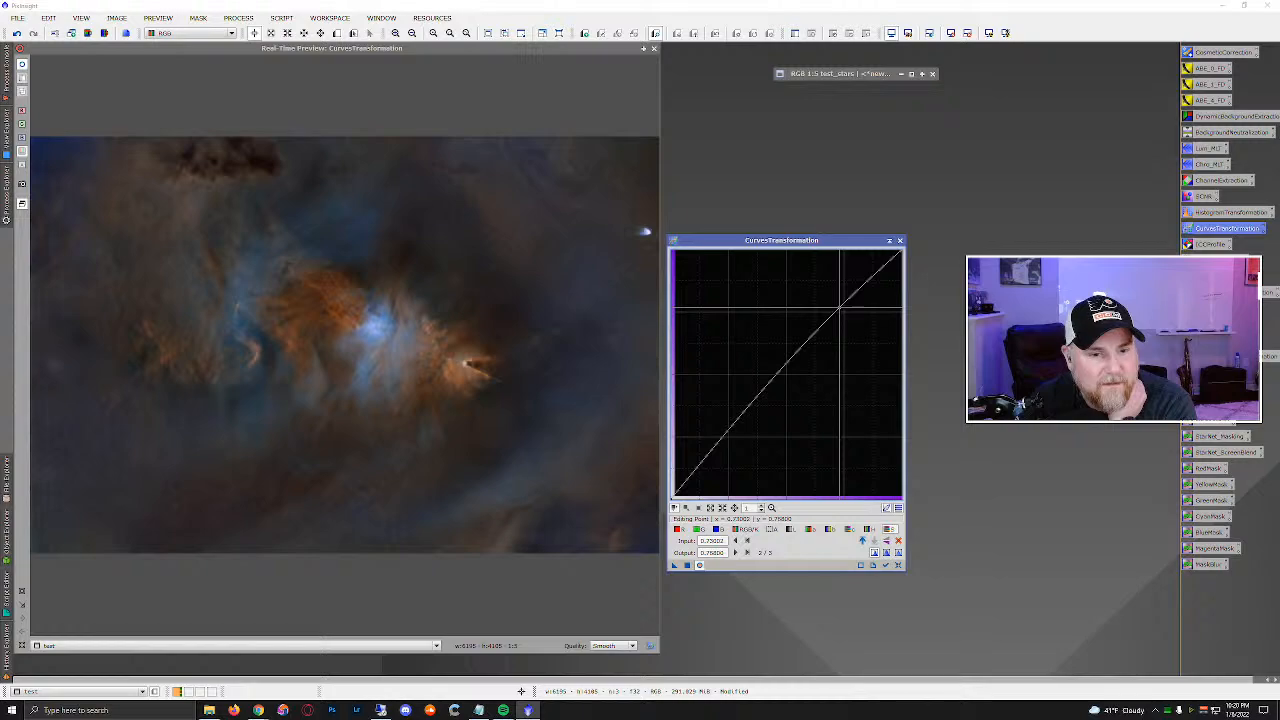
{"action": "left_click", "coordinate": [897, 565]}
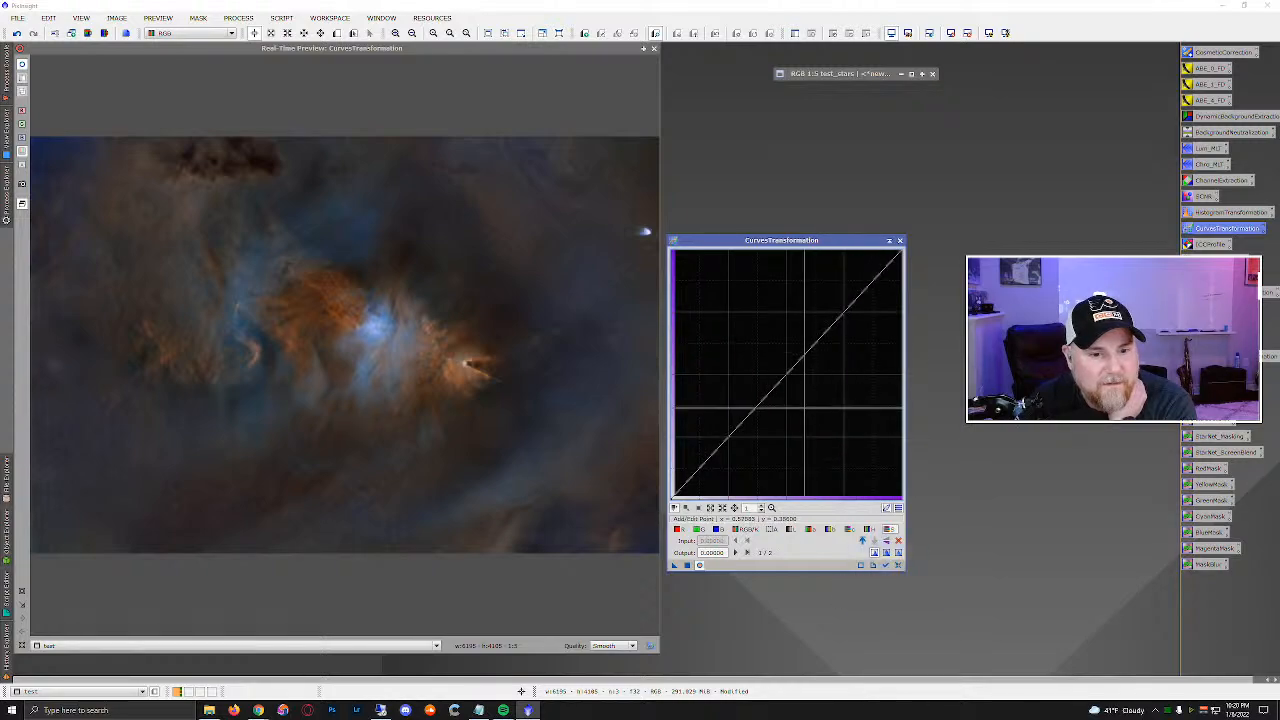
Raise the saturation curve slightly at its midpoint, compare the preview with and without it, and apply it to the test image.
{"action": "left_click", "coordinate": [783, 368]}
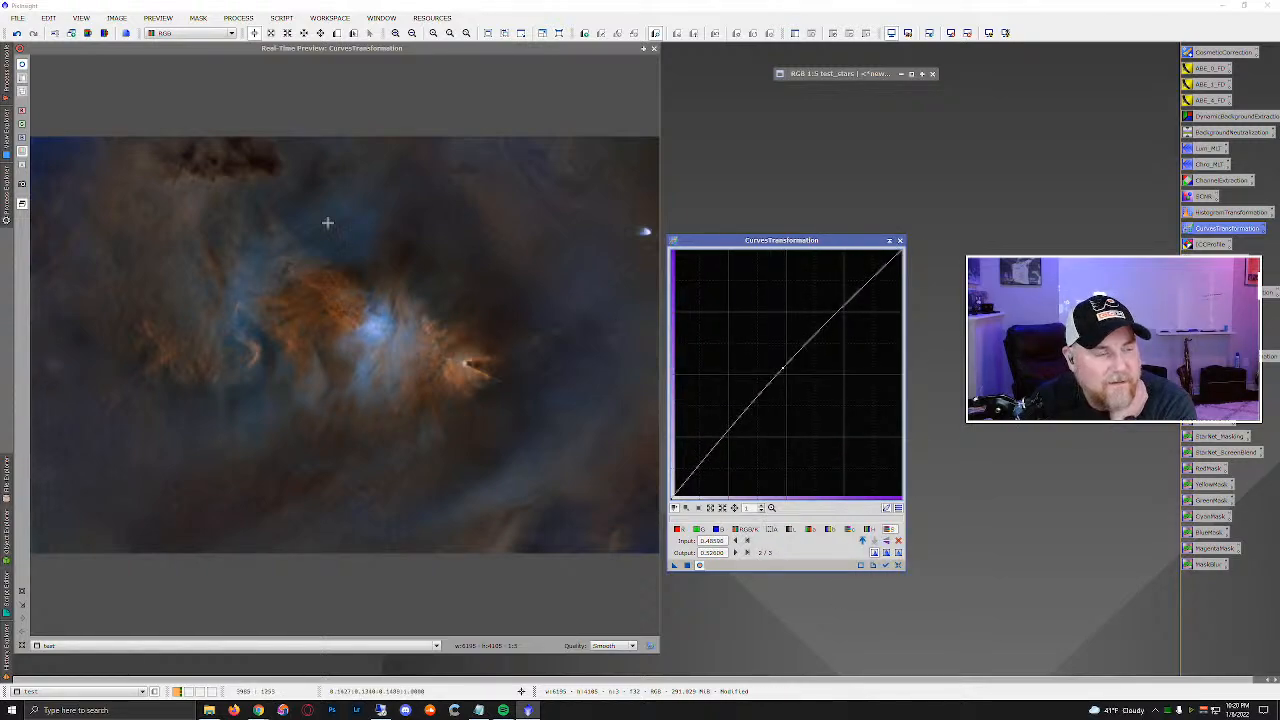
{"action": "left_click", "coordinate": [22, 66]}
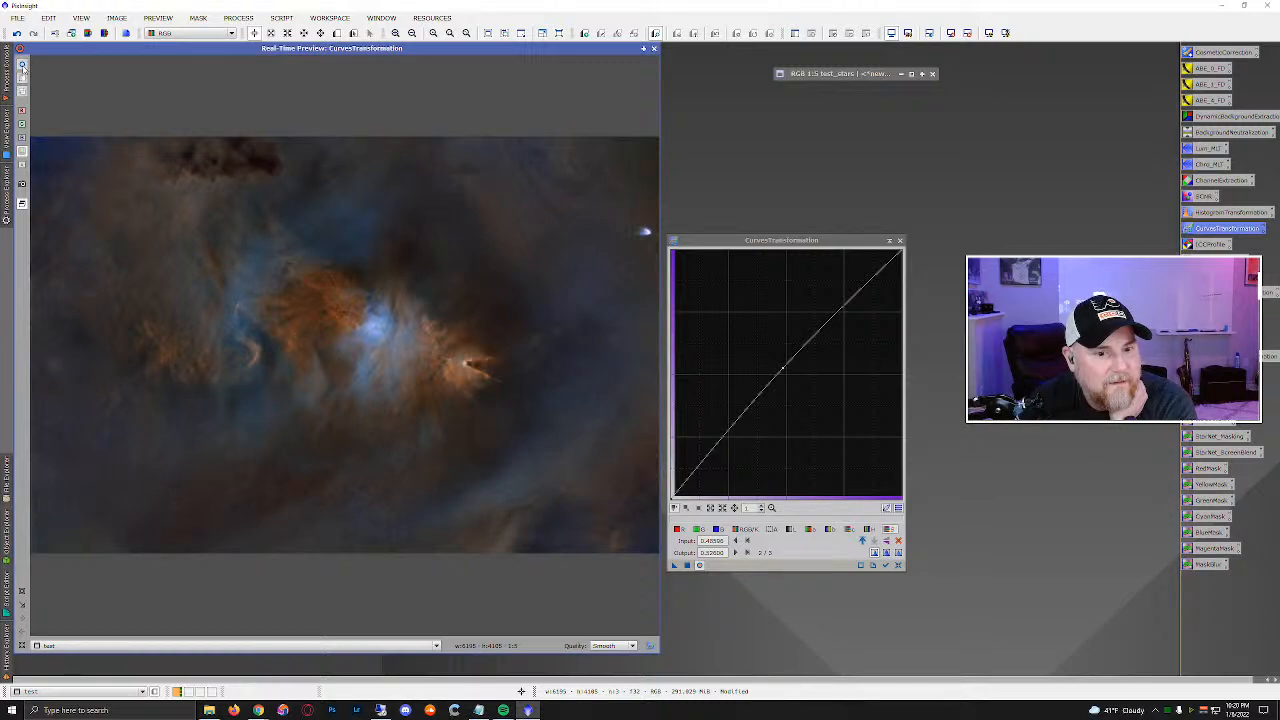
{"action": "left_click", "coordinate": [22, 67]}
{"action": "left_click", "coordinate": [22, 67]}
{"action": "left_click", "coordinate": [22, 67]}
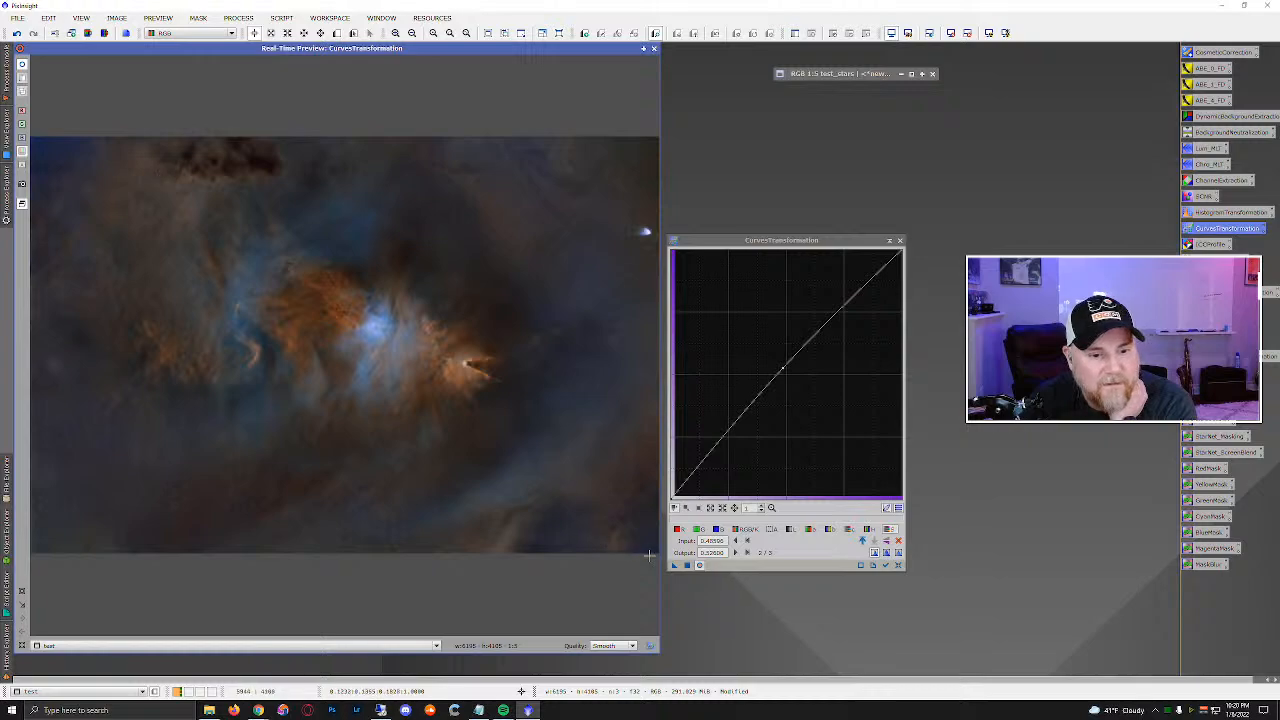
{"action": "left_click", "coordinate": [686, 562]}
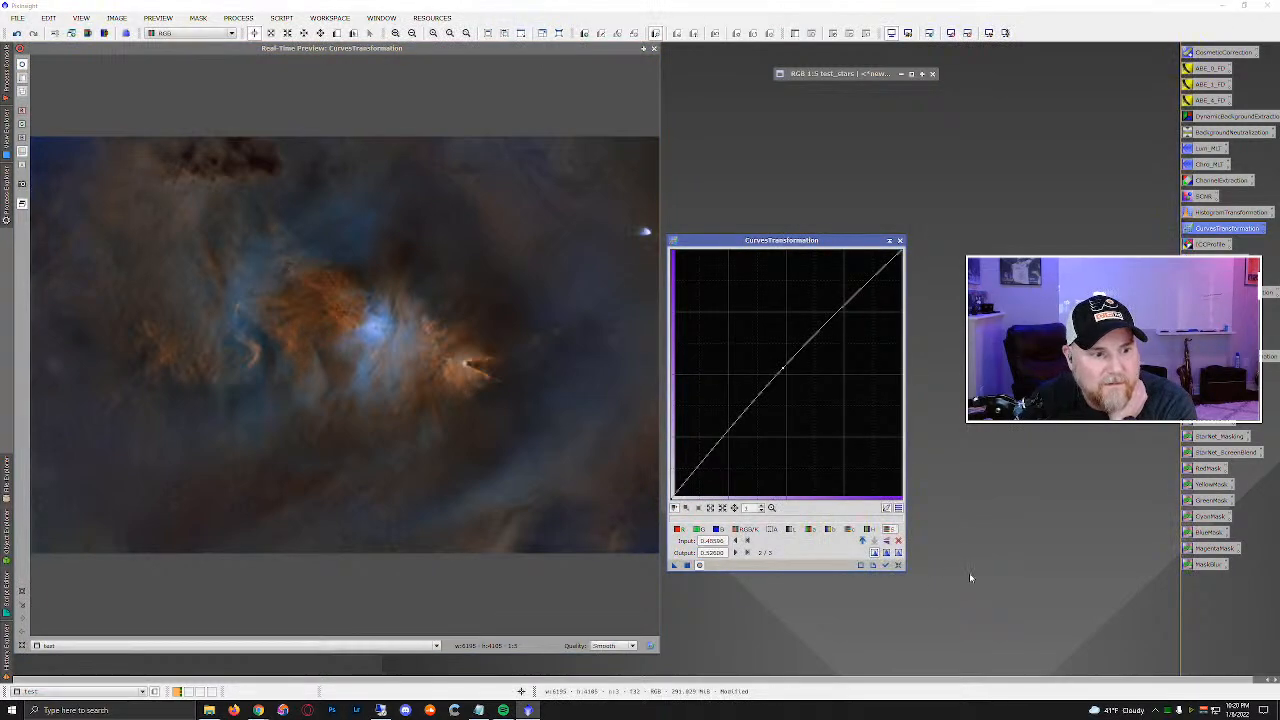
Try lowering the blue channel's deep shadows, switching the curve between interpolation types, and reset the curve.
{"action": "left_click", "coordinate": [716, 529]}
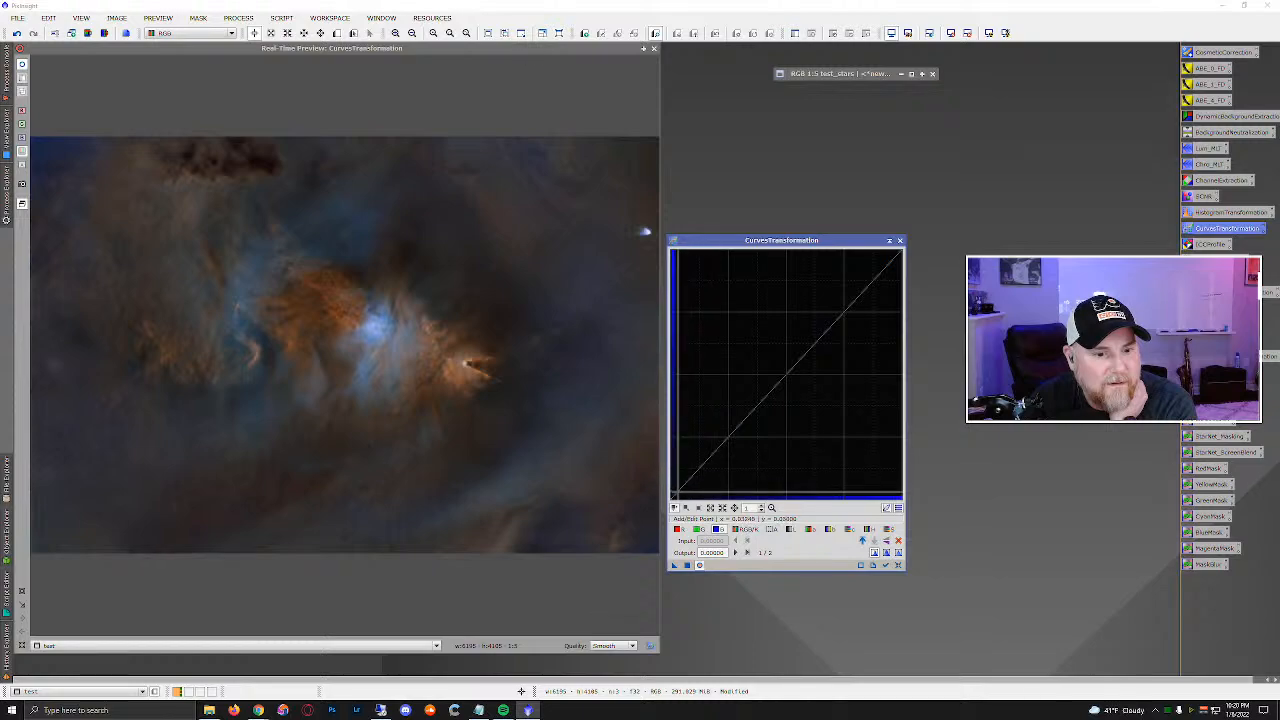
{"action": "left_click", "coordinate": [680, 490]}
{"action": "left_click_drag", "start_coordinate": [678, 492], "coordinate": [679, 493]}
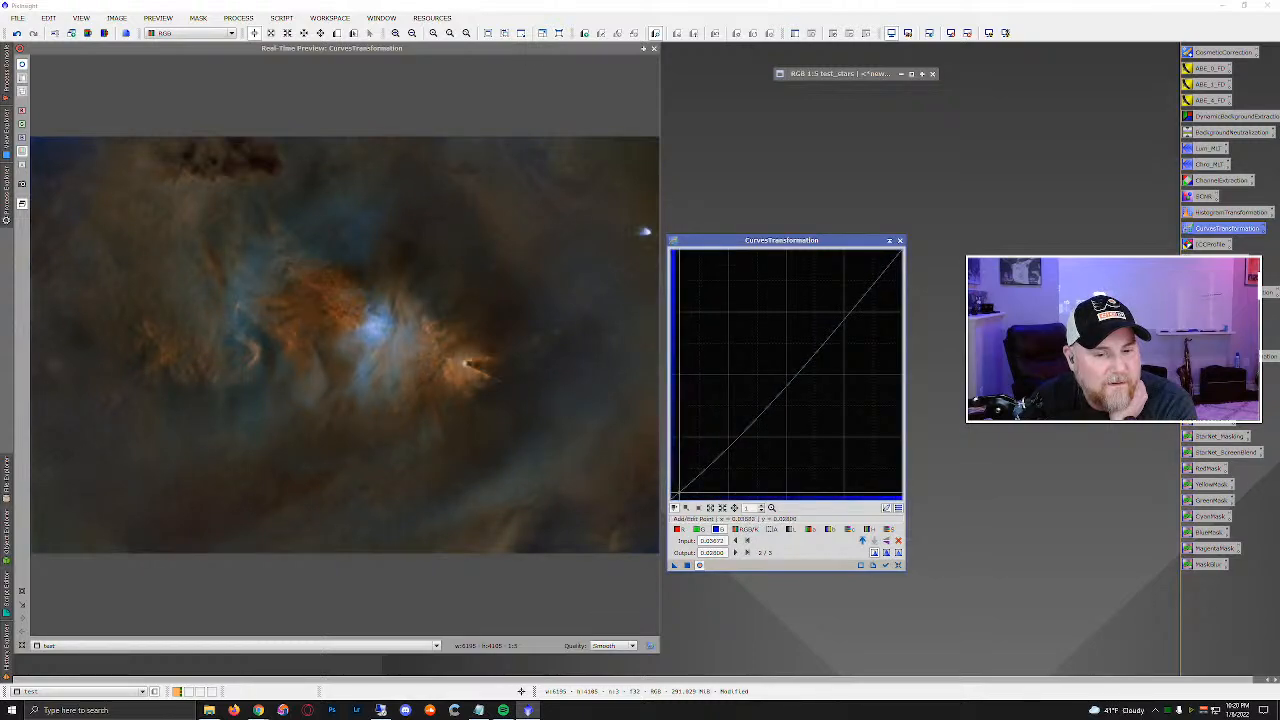
{"action": "left_click", "coordinate": [899, 554]}
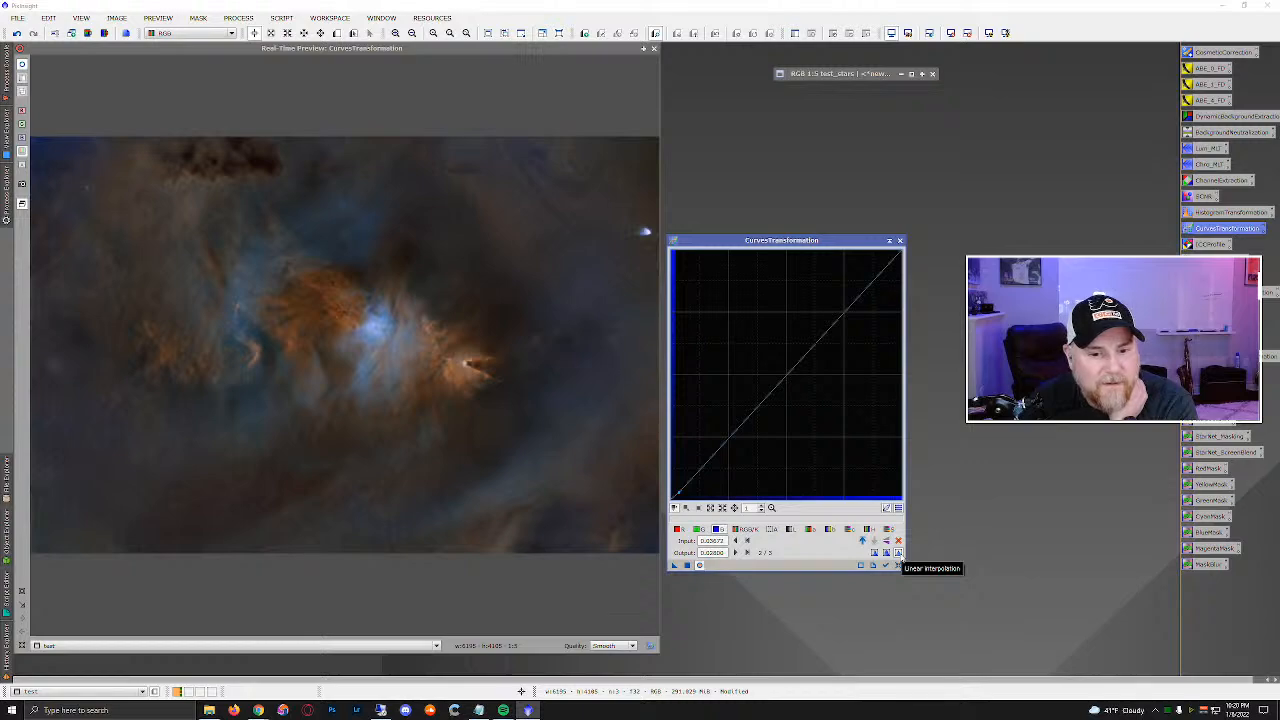
{"action": "left_click", "coordinate": [874, 554]}
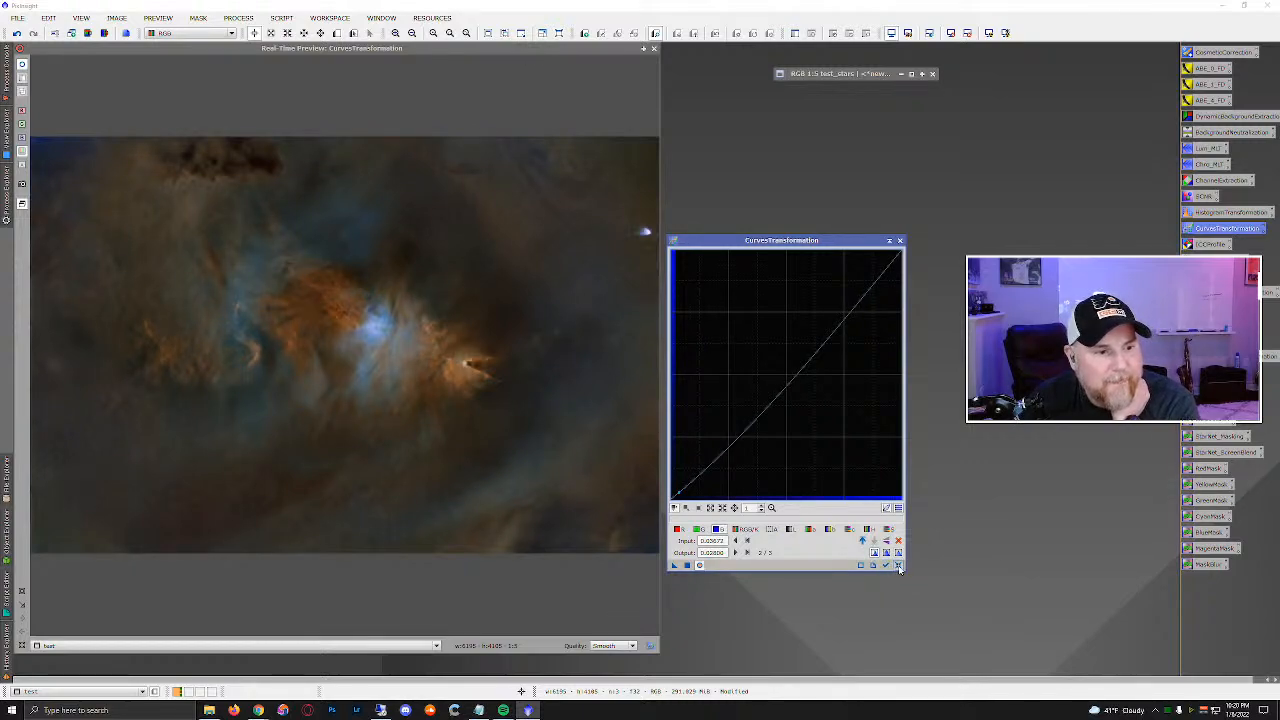
{"action": "left_click", "coordinate": [898, 566]}
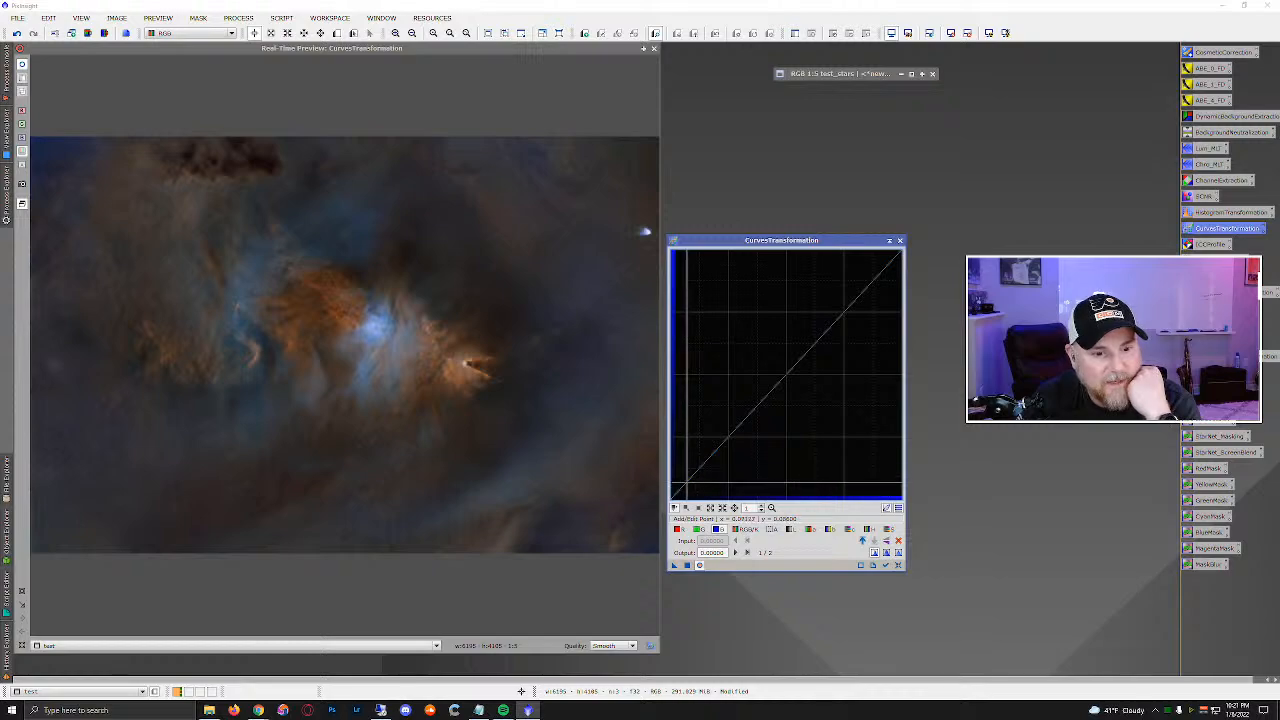
Raise the blue curve slightly at its midpoint, lower its shadow point to 0.024 output, apply it to the test image, and reset the curve.
{"action": "left_click", "coordinate": [792, 354]}
{"action": "left_click_drag", "start_coordinate": [792, 354], "coordinate": [791, 354]}
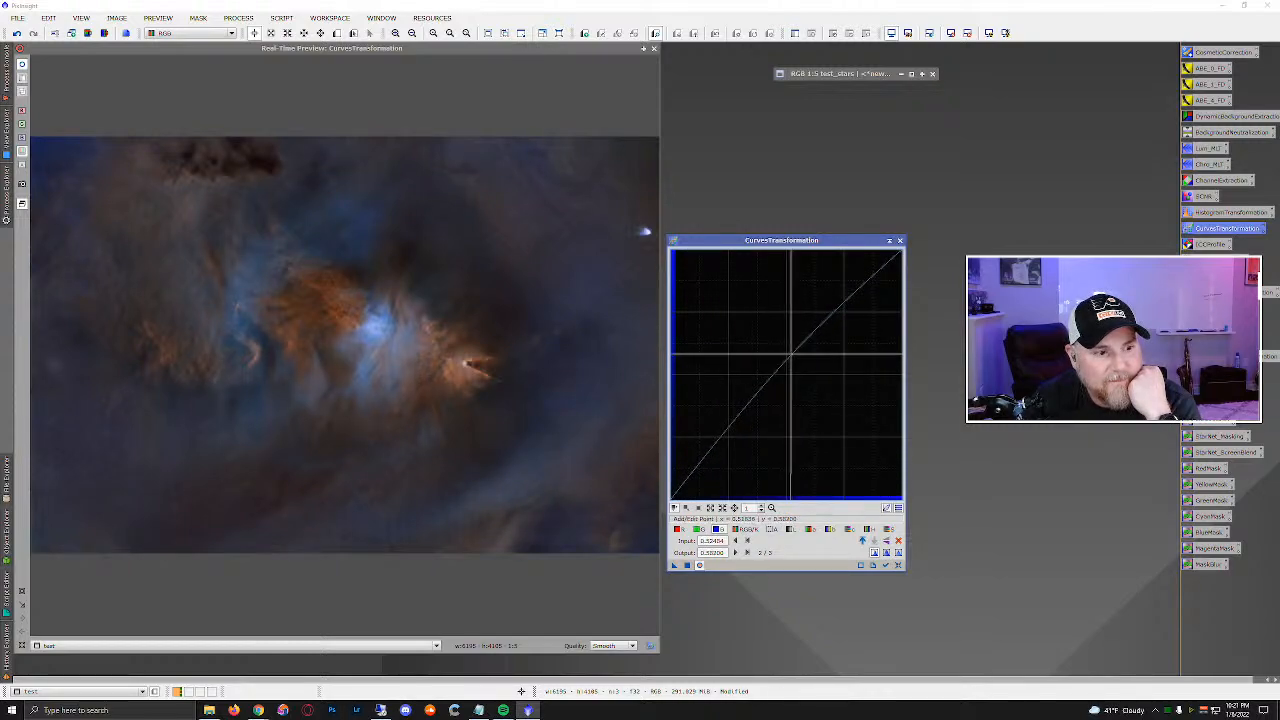
{"action": "left_click_drag", "start_coordinate": [680, 489], "coordinate": [680, 494]}
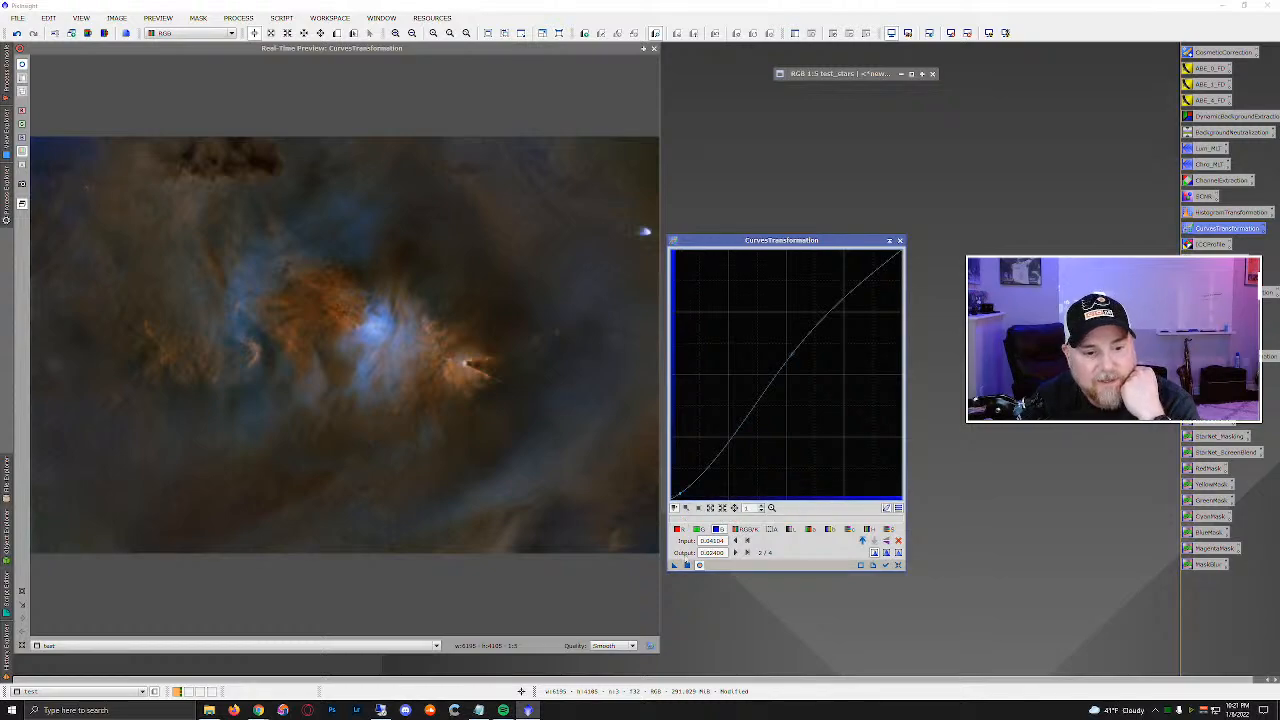
{"action": "left_click", "coordinate": [686, 566]}
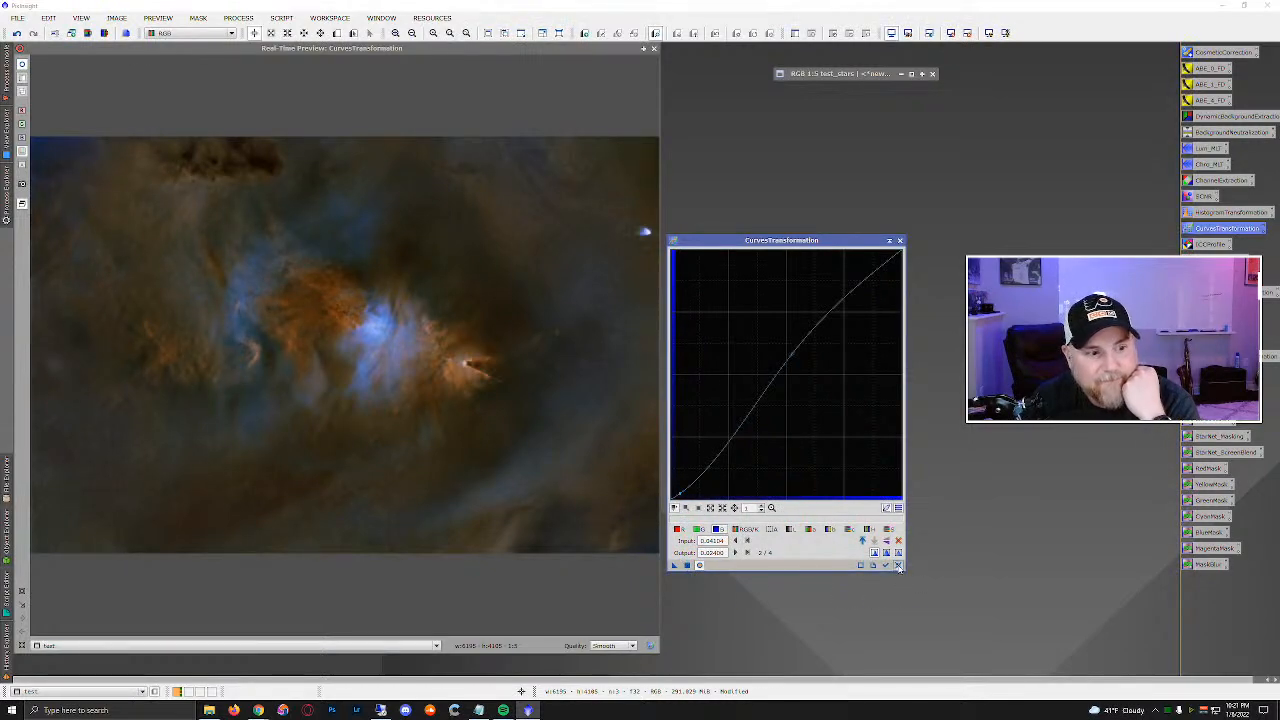
{"action": "left_click", "coordinate": [898, 566]}
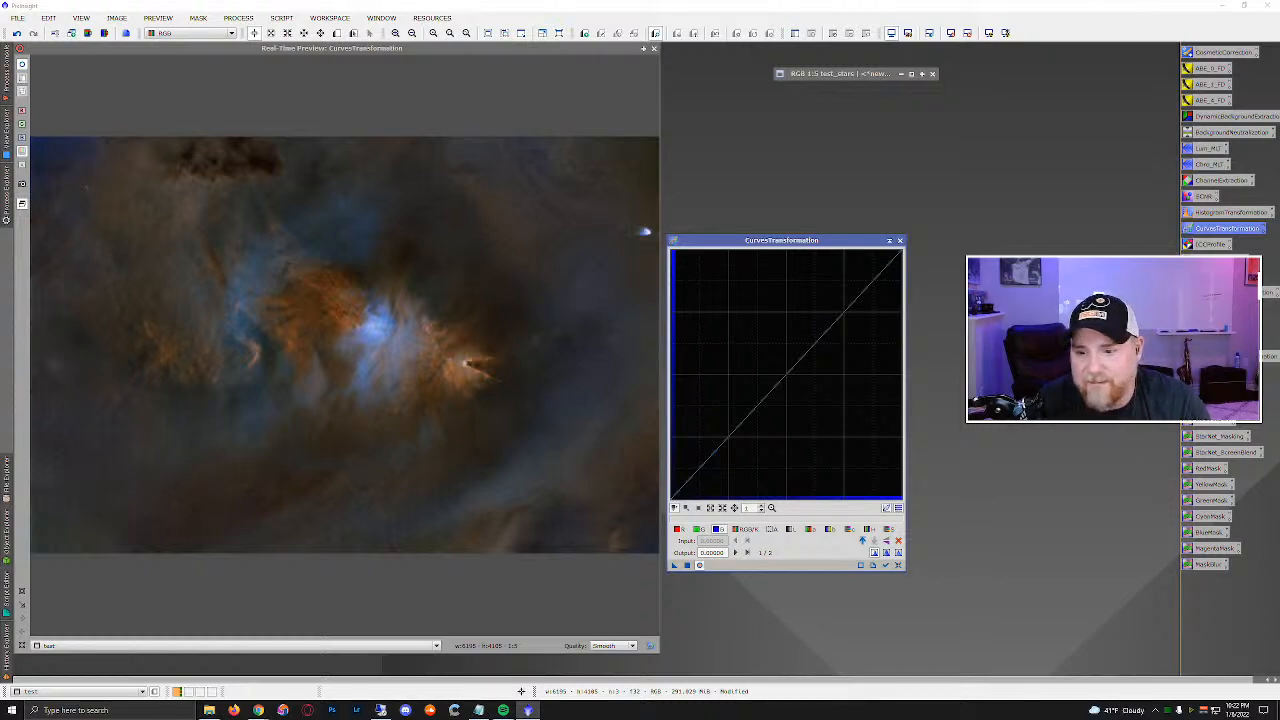
{"action": "key", "text": "alt+Tab"}
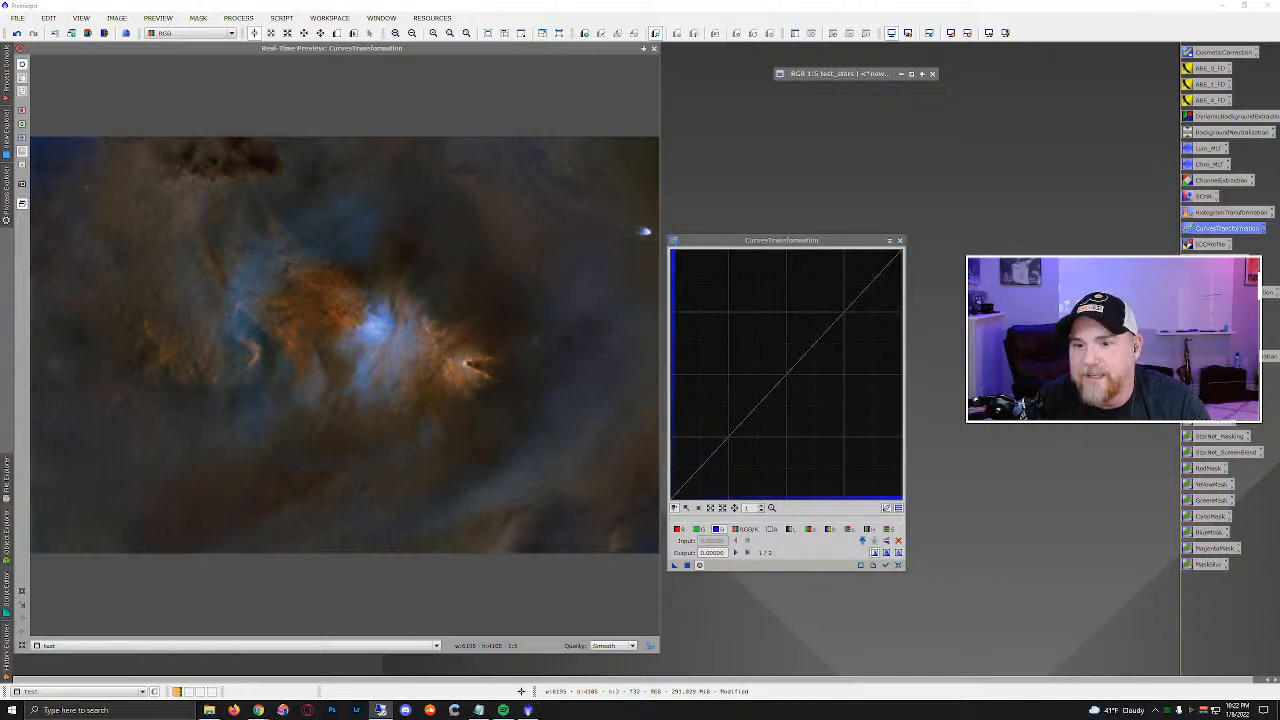
{"action": "key", "text": "alt+Tab"}
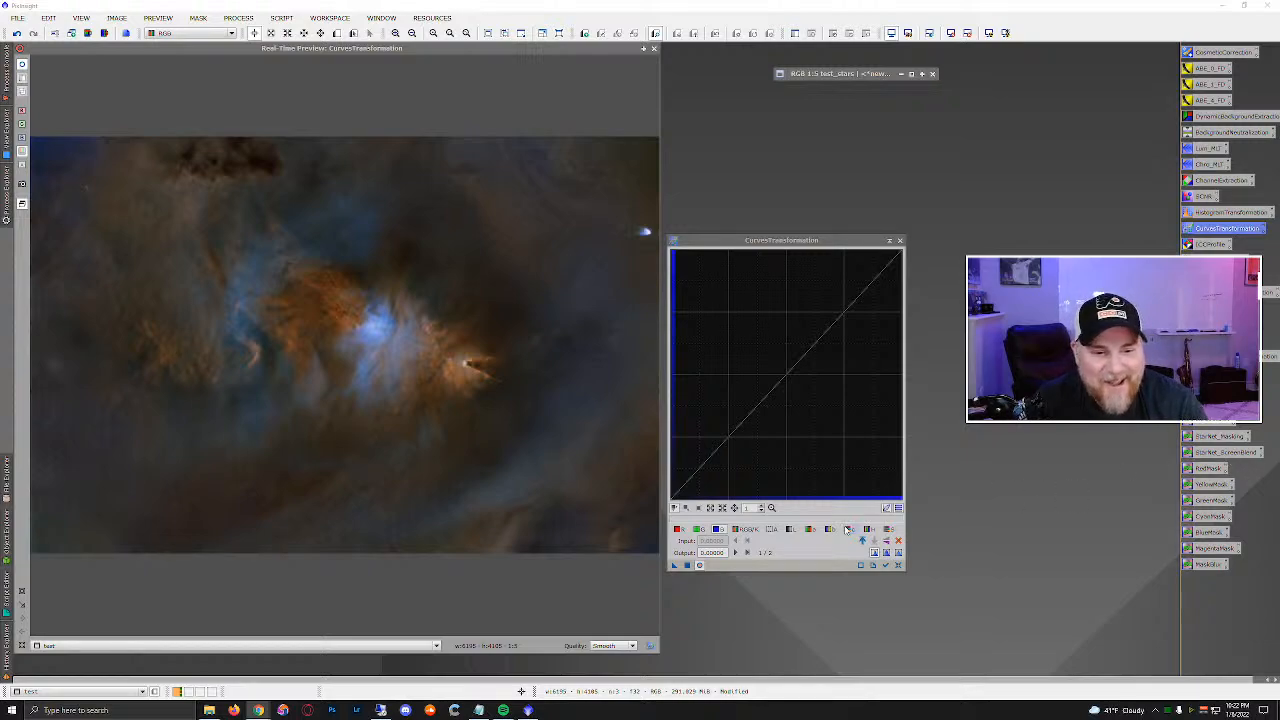
Raise the green curve slightly at its midpoint with an anchor point in the shadows, apply it to the test image, and close the curves and preview.
{"action": "left_click", "coordinate": [698, 529]}
{"action": "left_click", "coordinate": [786, 371]}
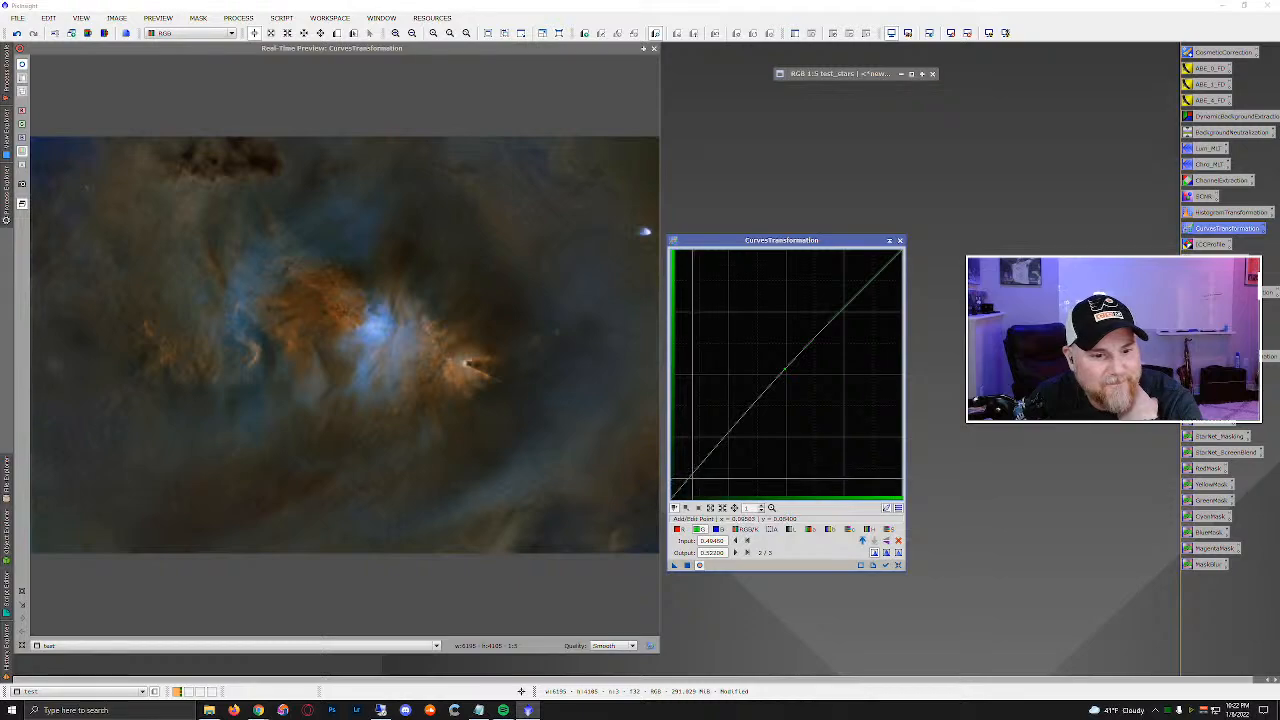
{"action": "left_click", "coordinate": [692, 479]}
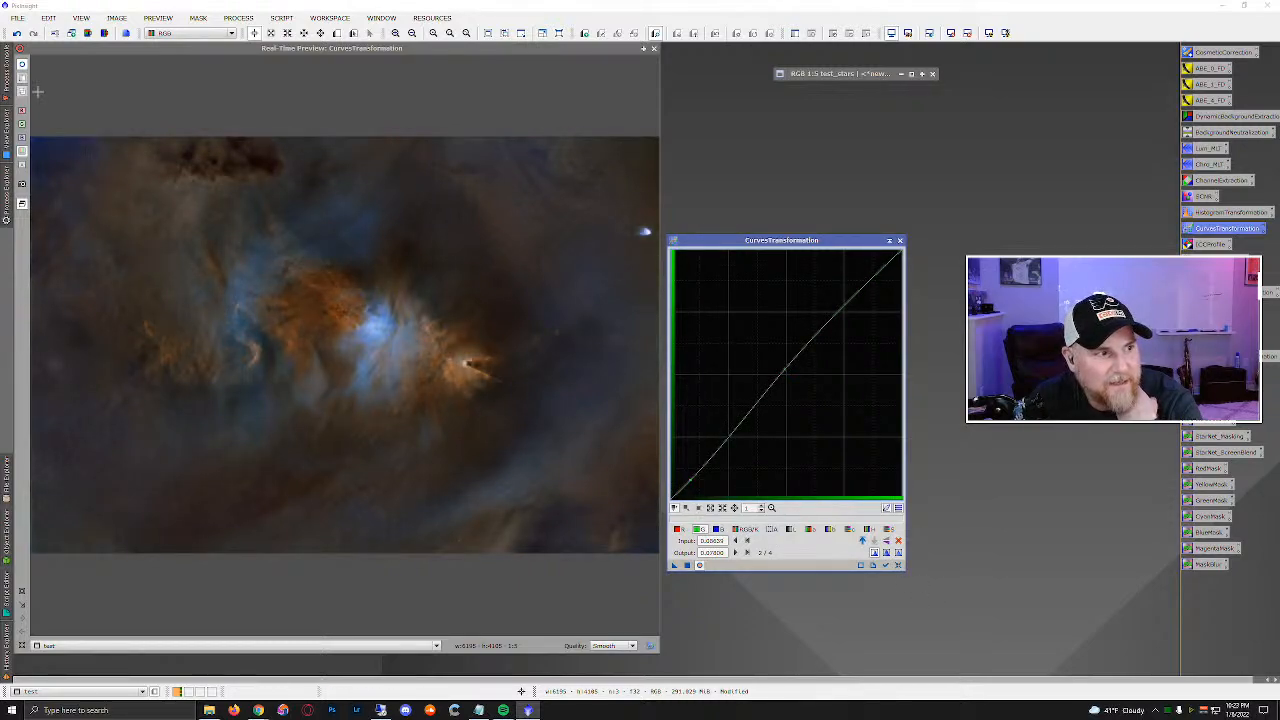
{"action": "left_click", "coordinate": [22, 64]}
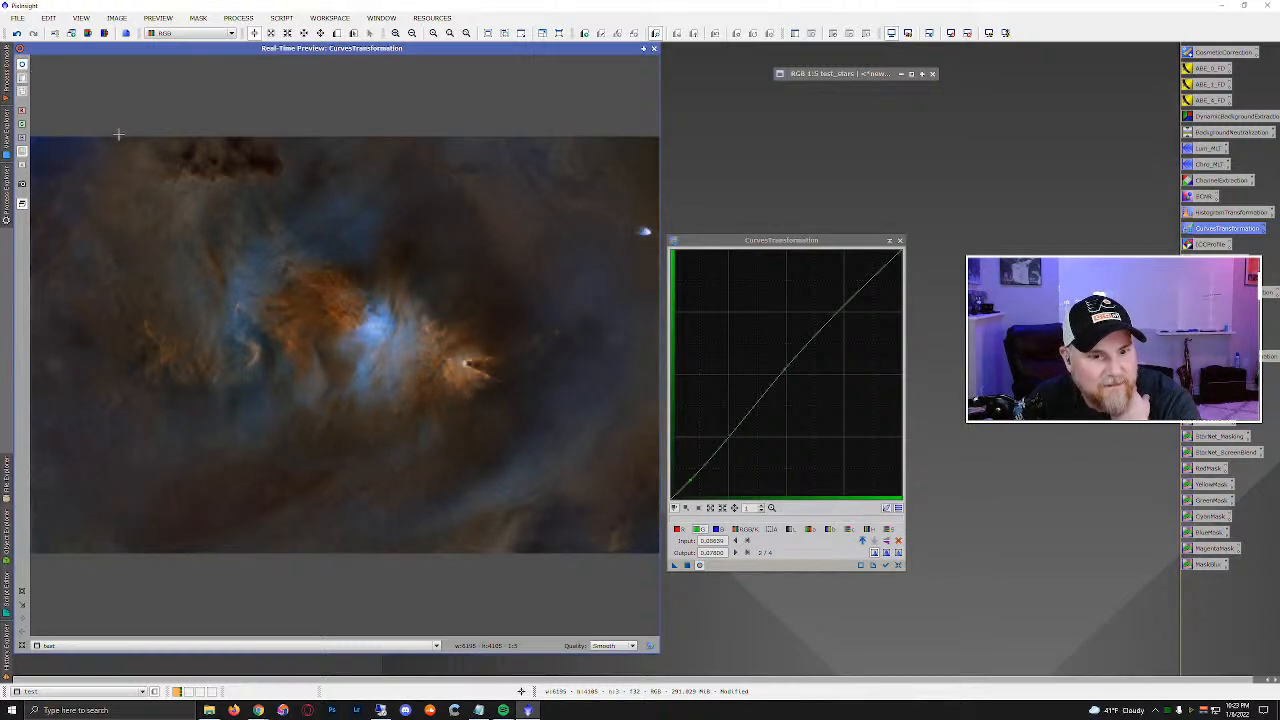
{"action": "left_click", "coordinate": [681, 562]}
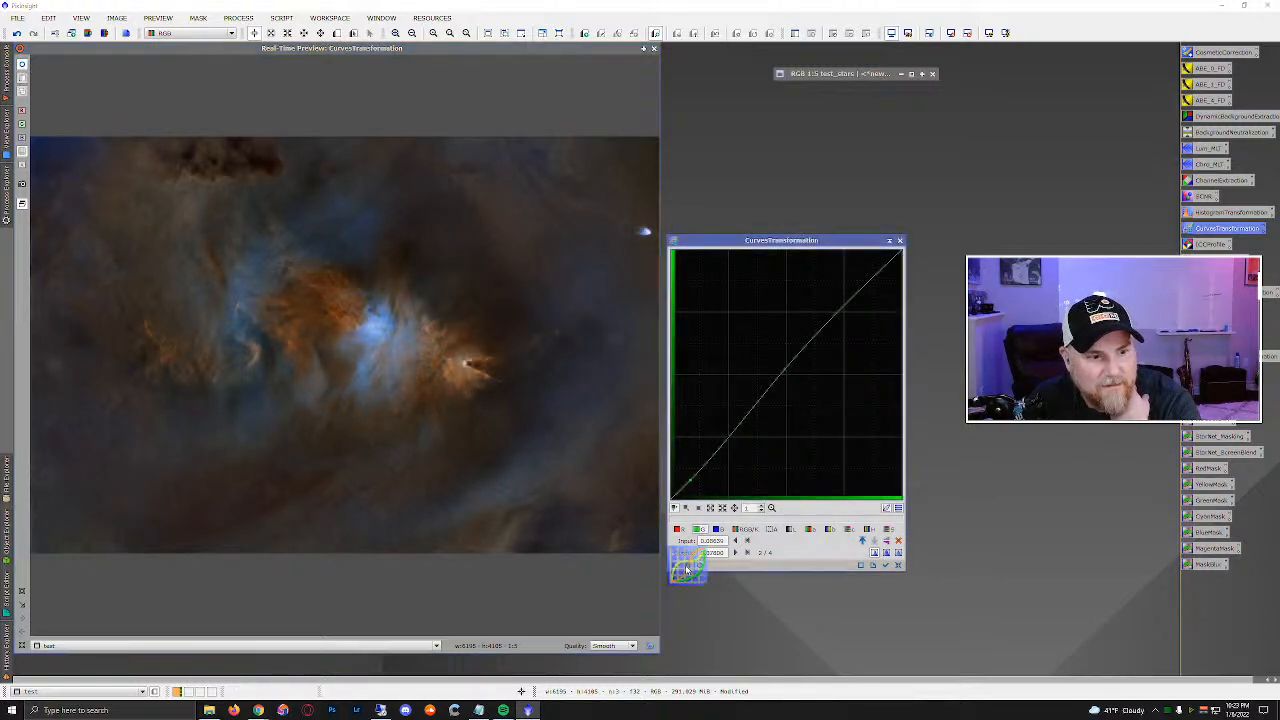
{"action": "left_click", "coordinate": [898, 566]}
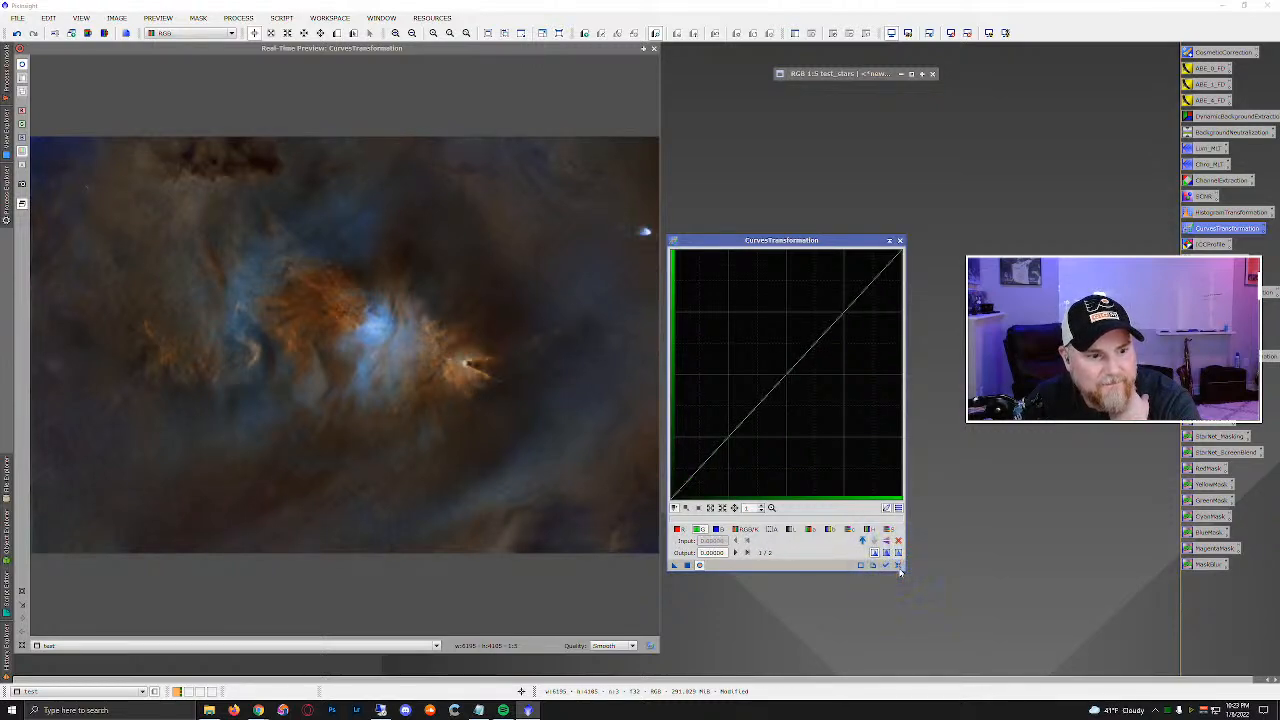
{"action": "left_click", "coordinate": [899, 241]}
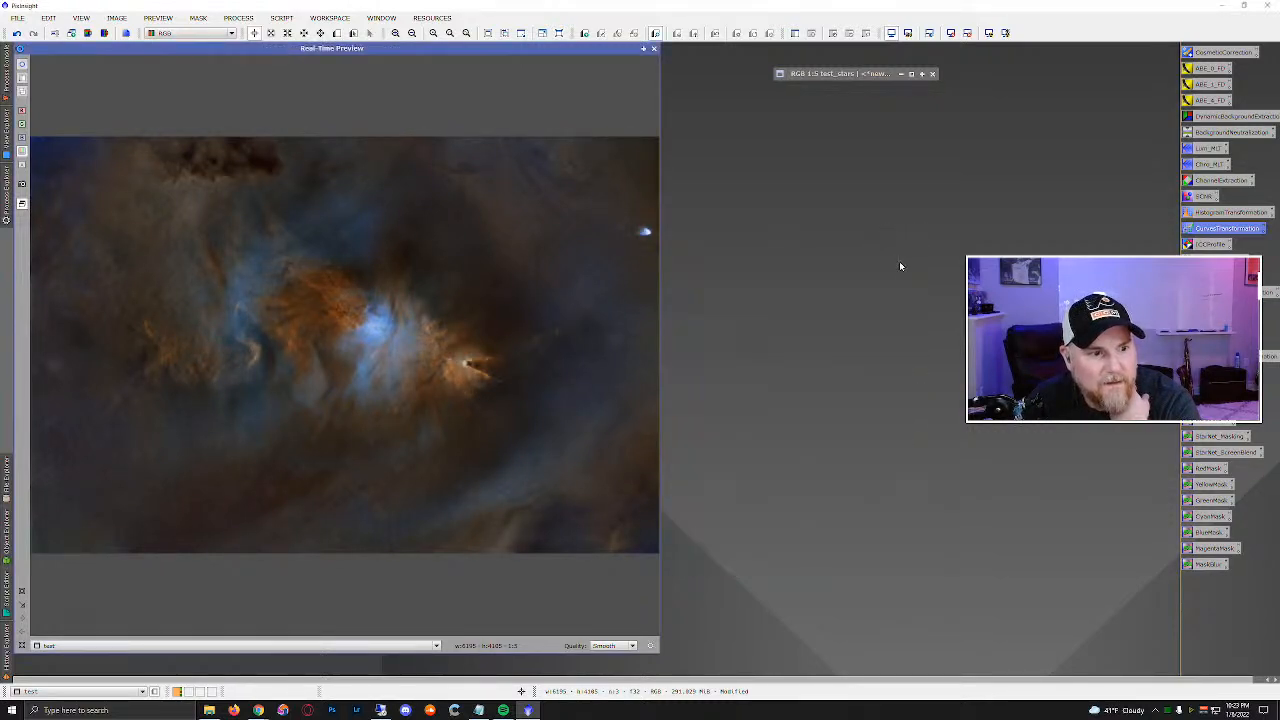
{"action": "left_click", "coordinate": [654, 49]}
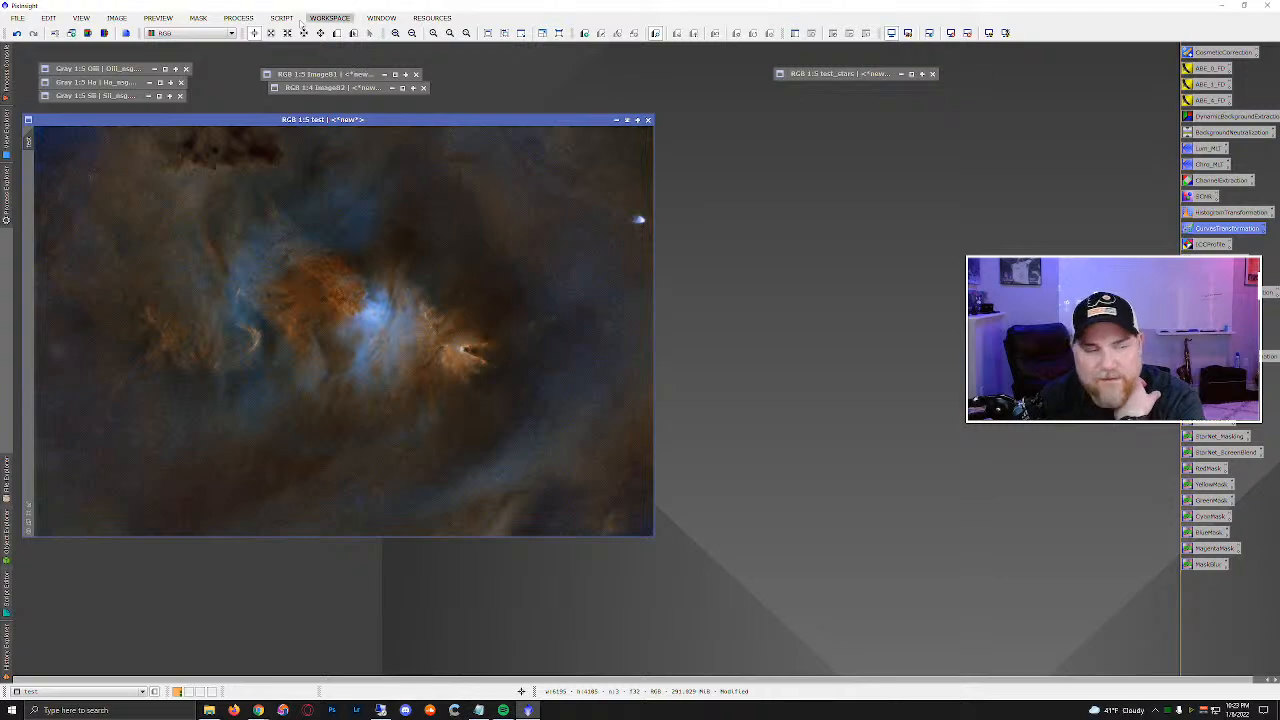
Restore the Ha image and remove its stars with StarXTerminator, without generating a separate star image.
{"action": "double_click", "coordinate": [118, 82]}
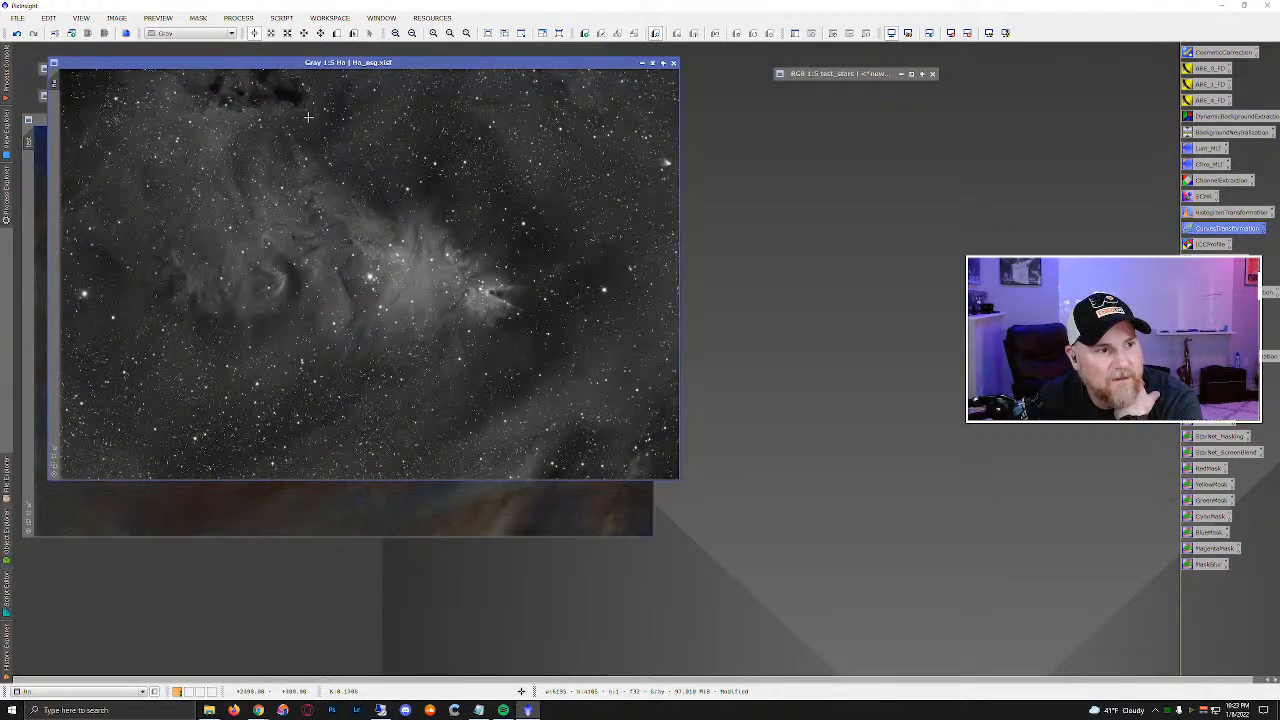
{"action": "left_click", "coordinate": [271, 24]}
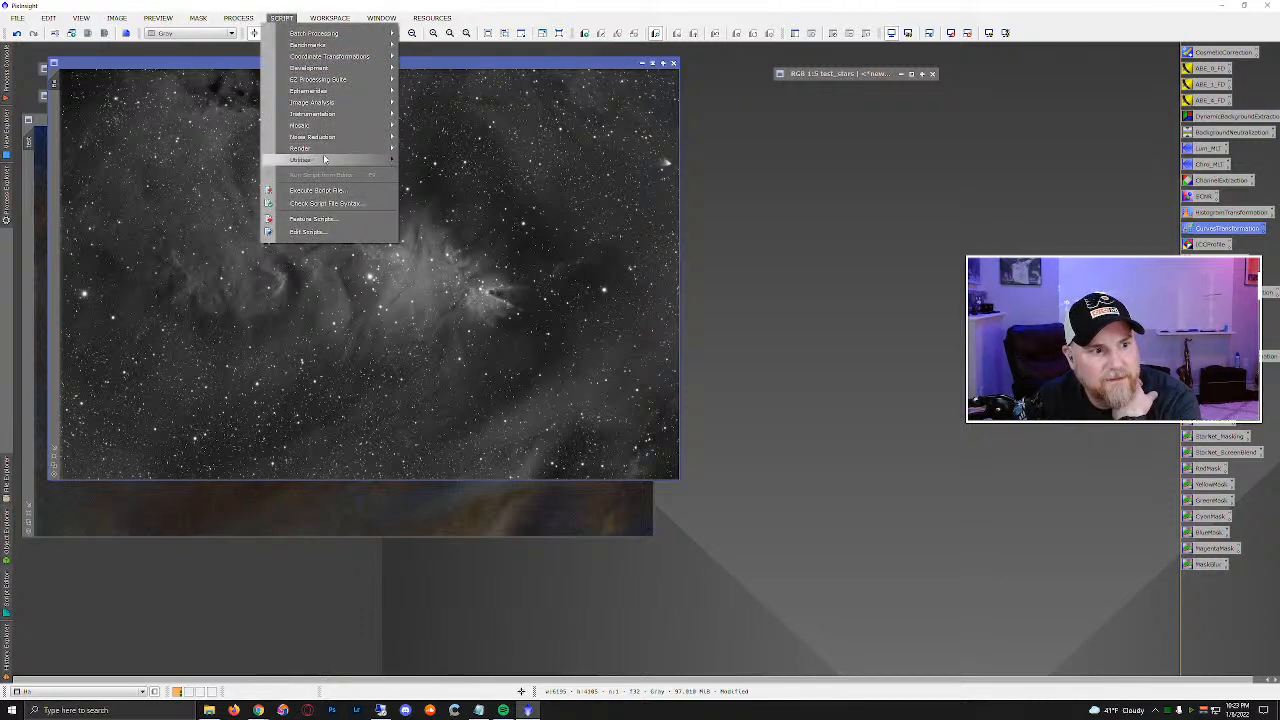
{"action": "left_click", "coordinate": [236, 19]}
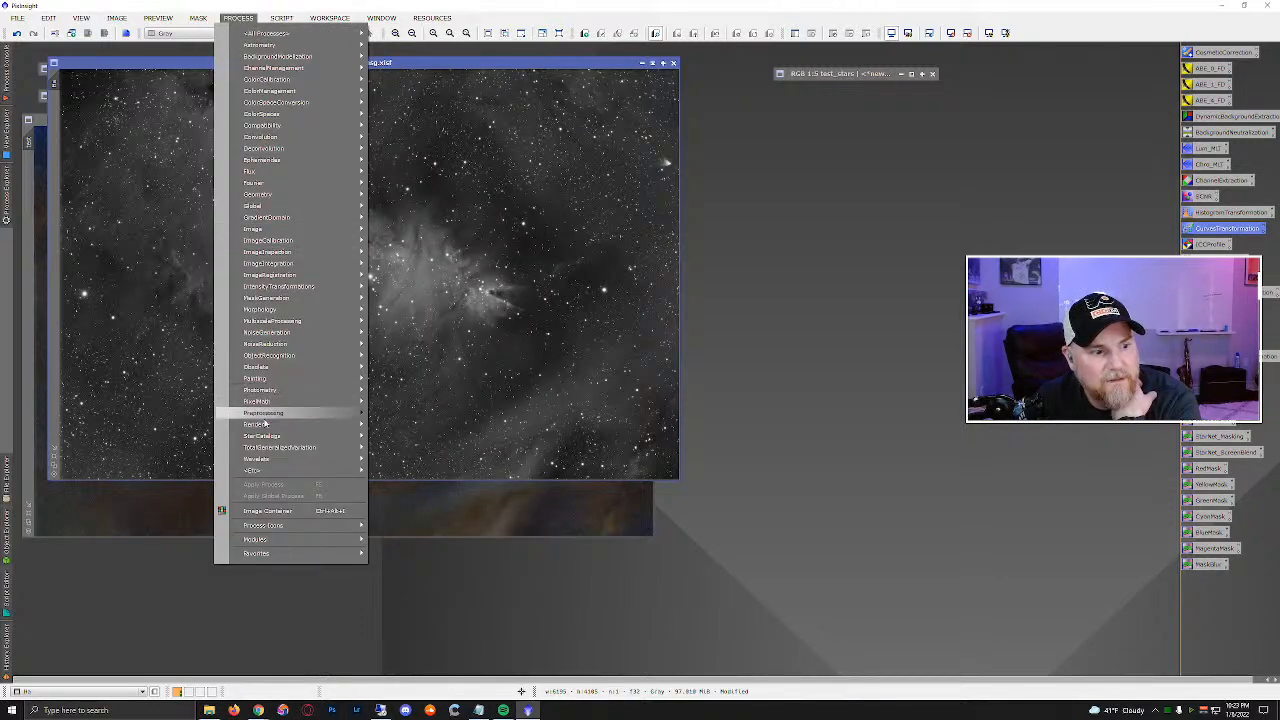
{"action": "left_click", "coordinate": [410, 367]}
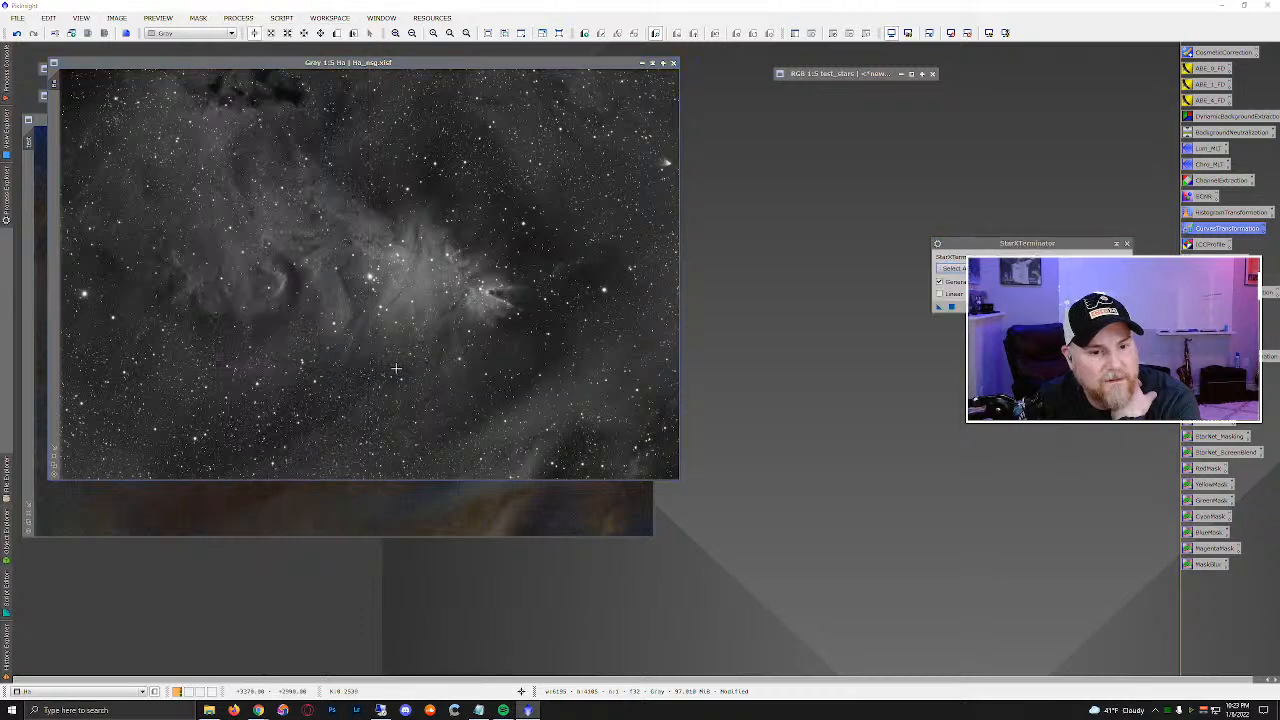
{"action": "left_click", "coordinate": [939, 282]}
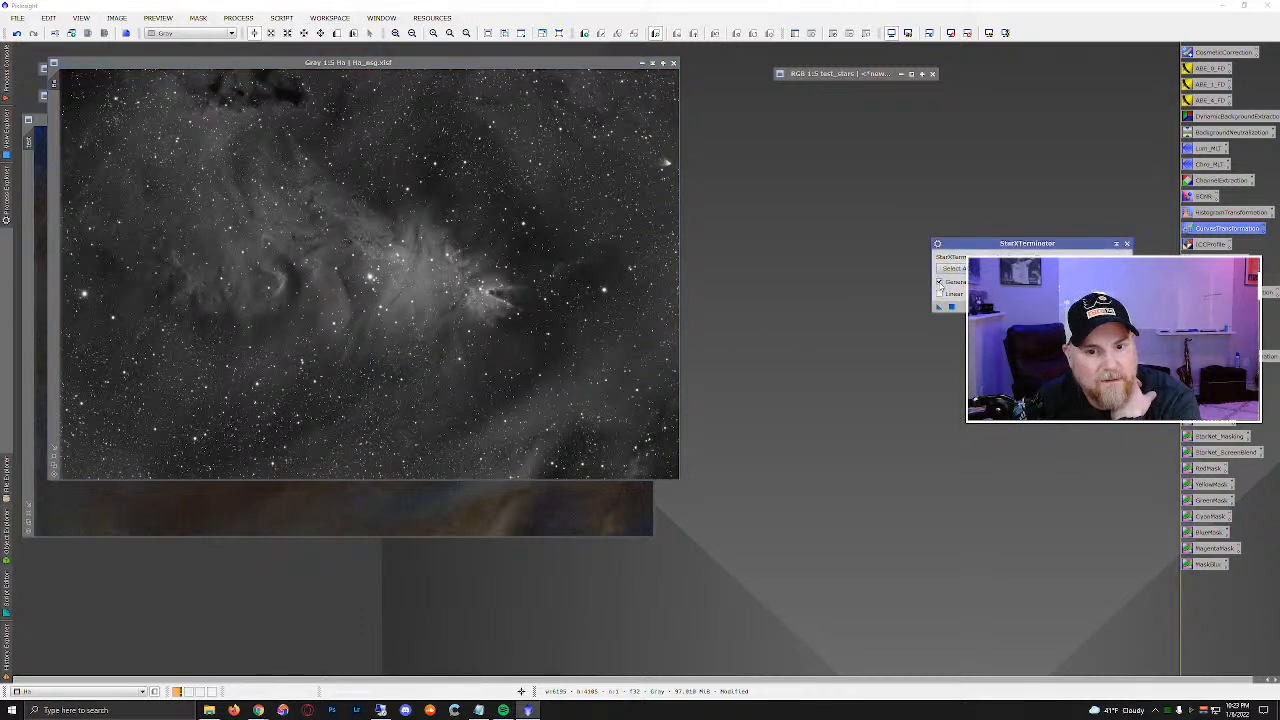
{"action": "left_click_drag", "start_coordinate": [939, 307], "coordinate": [452, 266]}
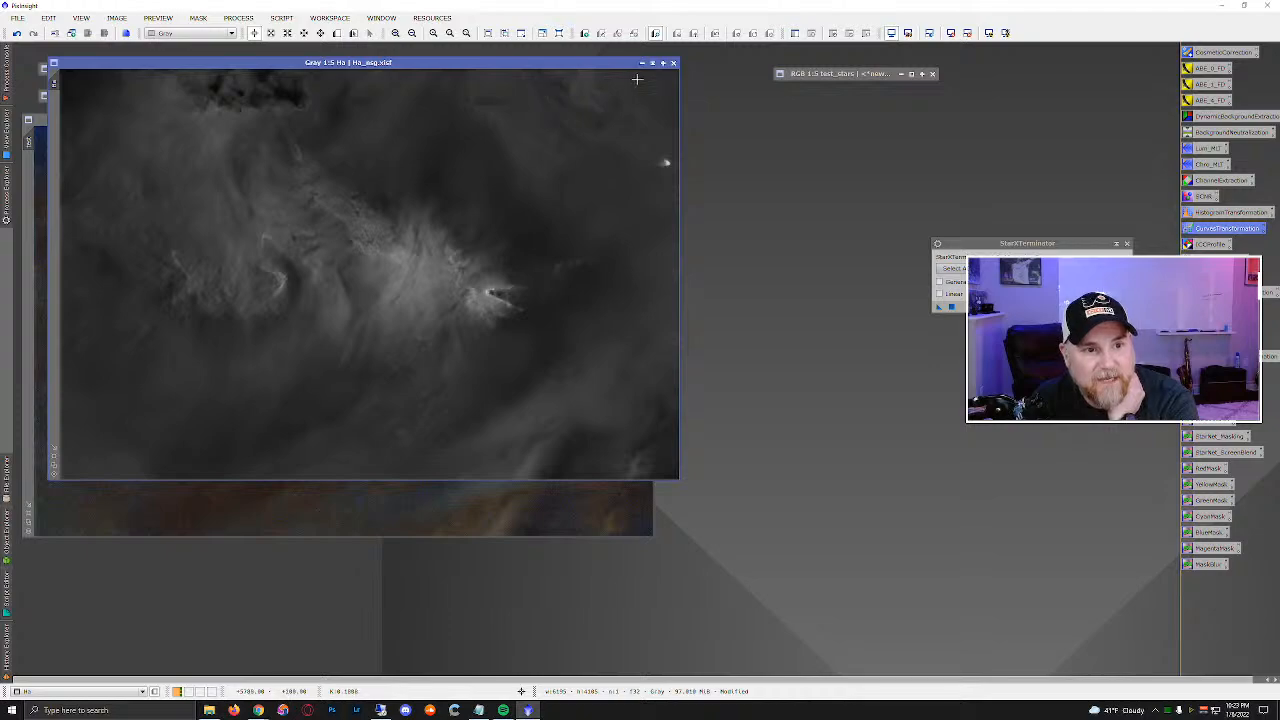
{"action": "left_click", "coordinate": [1127, 245]}
Bring the test image's window in front of the Ha image and reposition it.
{"action": "left_click", "coordinate": [547, 513]}
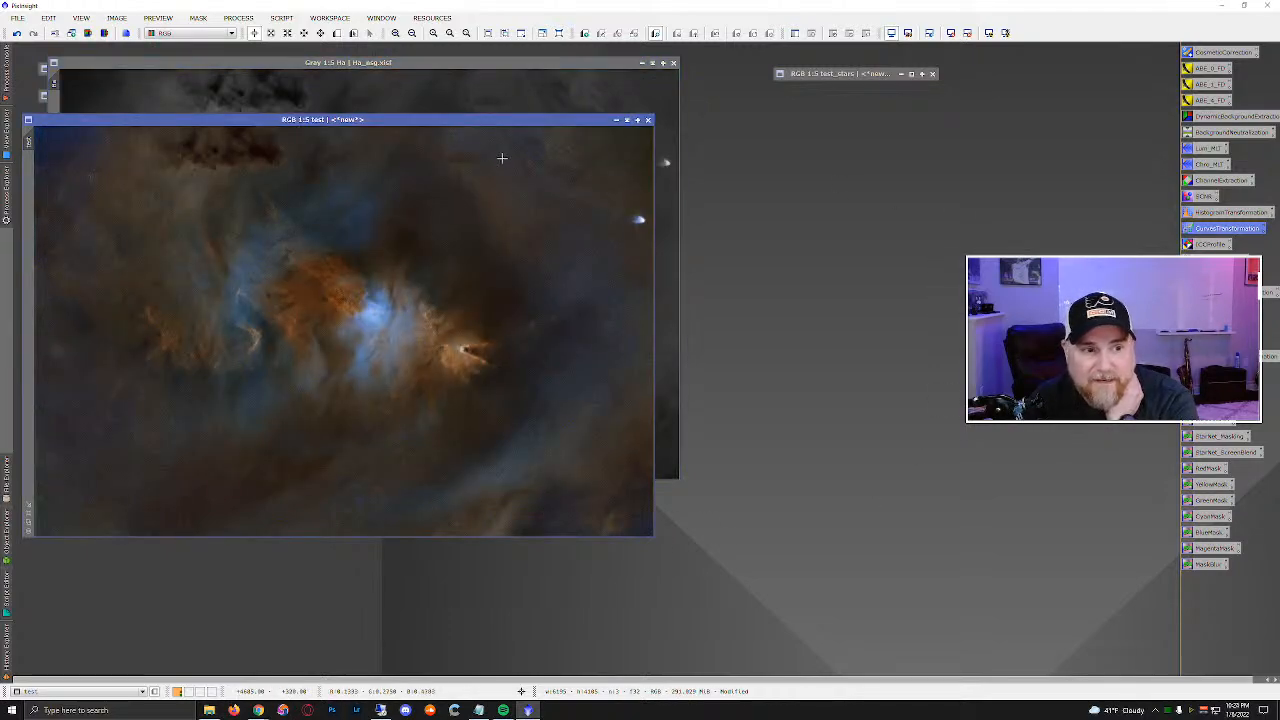
{"action": "left_click_drag", "start_coordinate": [493, 126], "coordinate": [556, 168]}
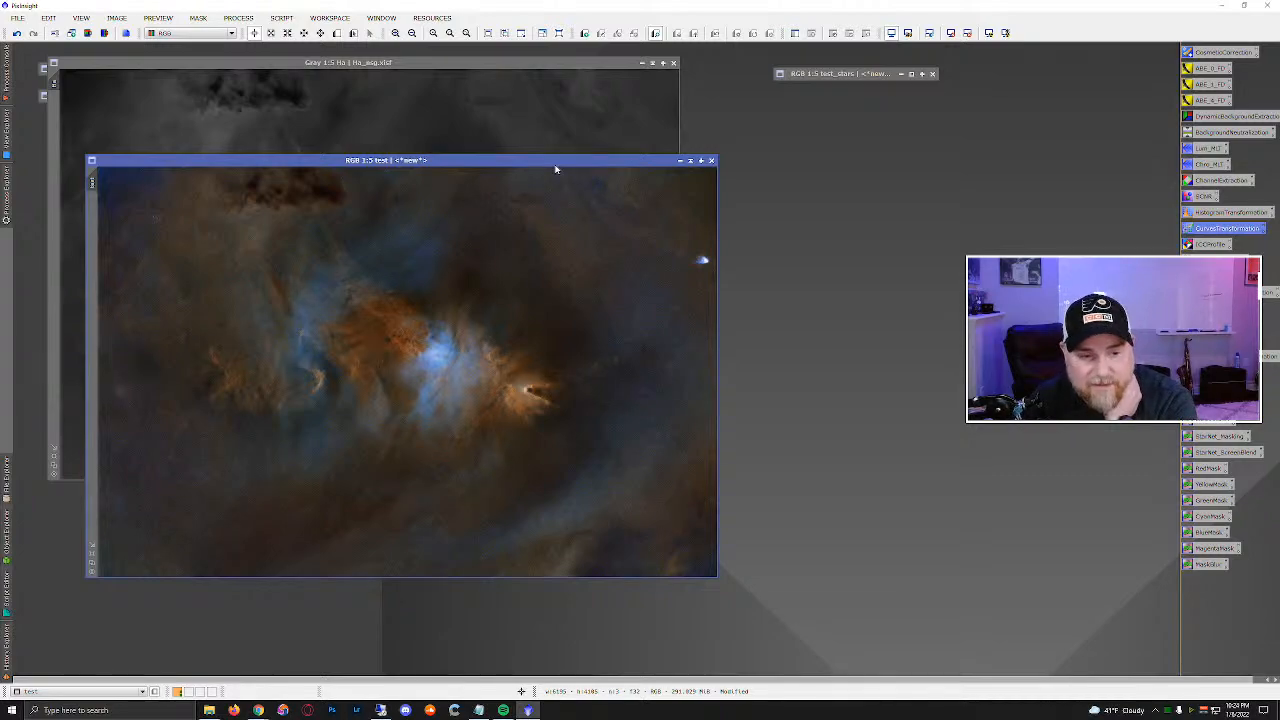
{"action": "left_click_drag", "start_coordinate": [555, 167], "coordinate": [546, 177]}
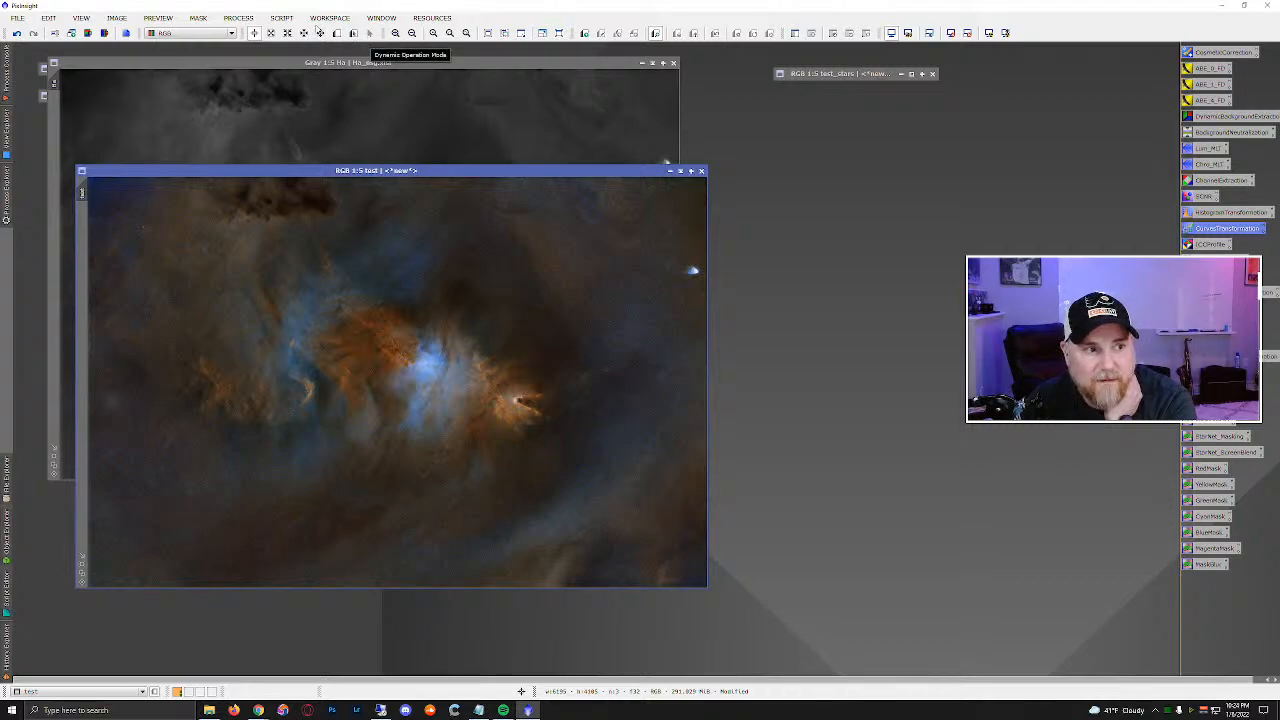
Apply LRGBCombination to the test image with only the lightness channel enabled and Ha as its source.
{"action": "left_click", "coordinate": [238, 18]}
{"action": "mouse_move", "coordinate": [249, 34]}
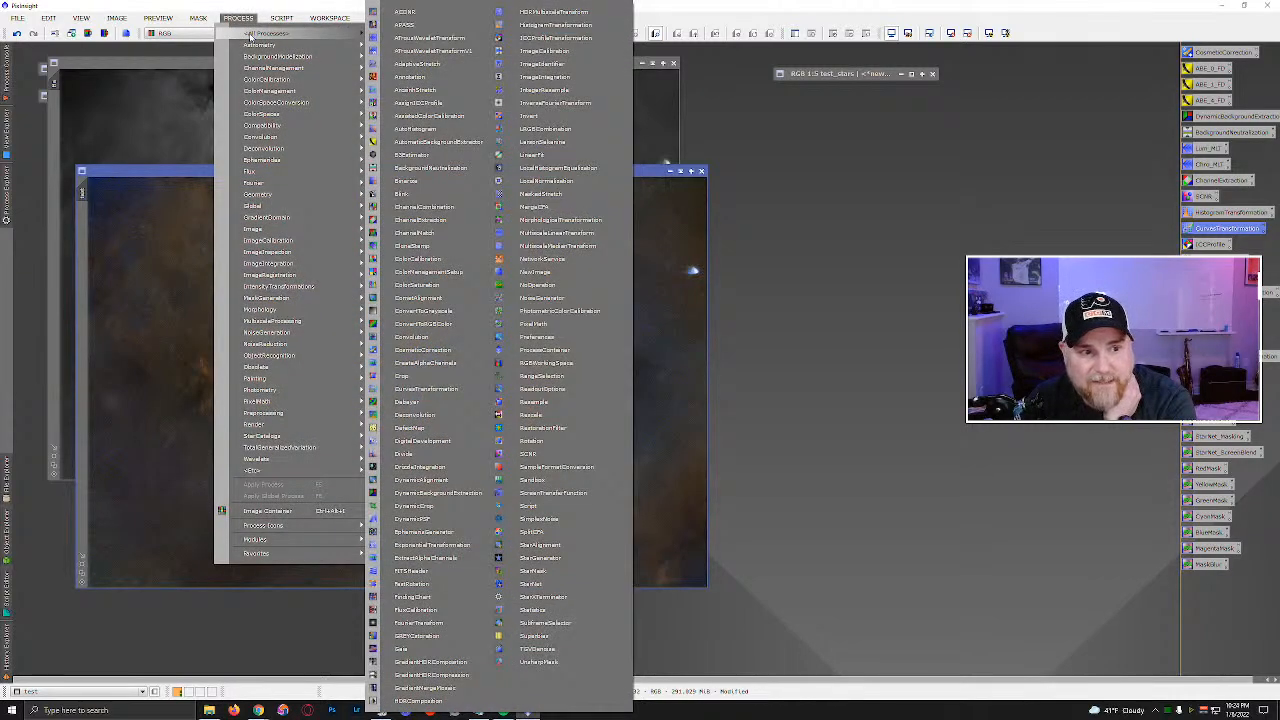
{"action": "left_click", "coordinate": [560, 131]}
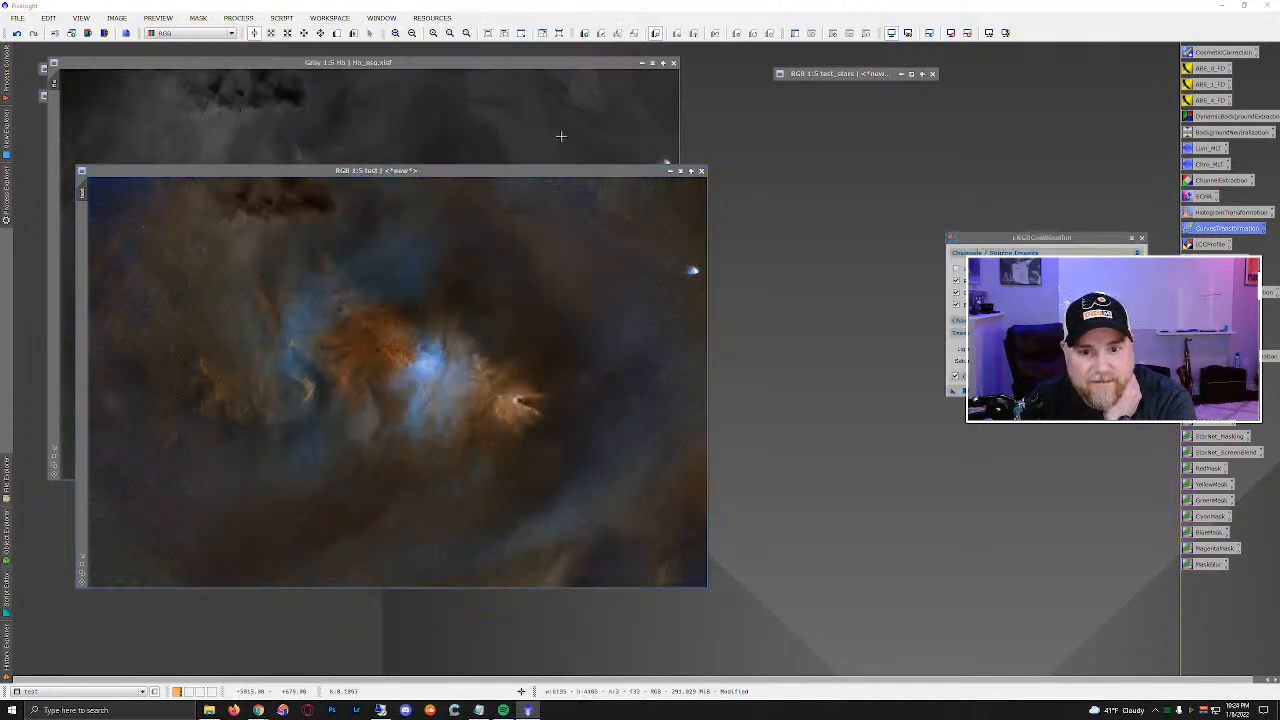
{"action": "left_click", "coordinate": [955, 268]}
{"action": "left_click", "coordinate": [955, 280]}
{"action": "left_click", "coordinate": [955, 292]}
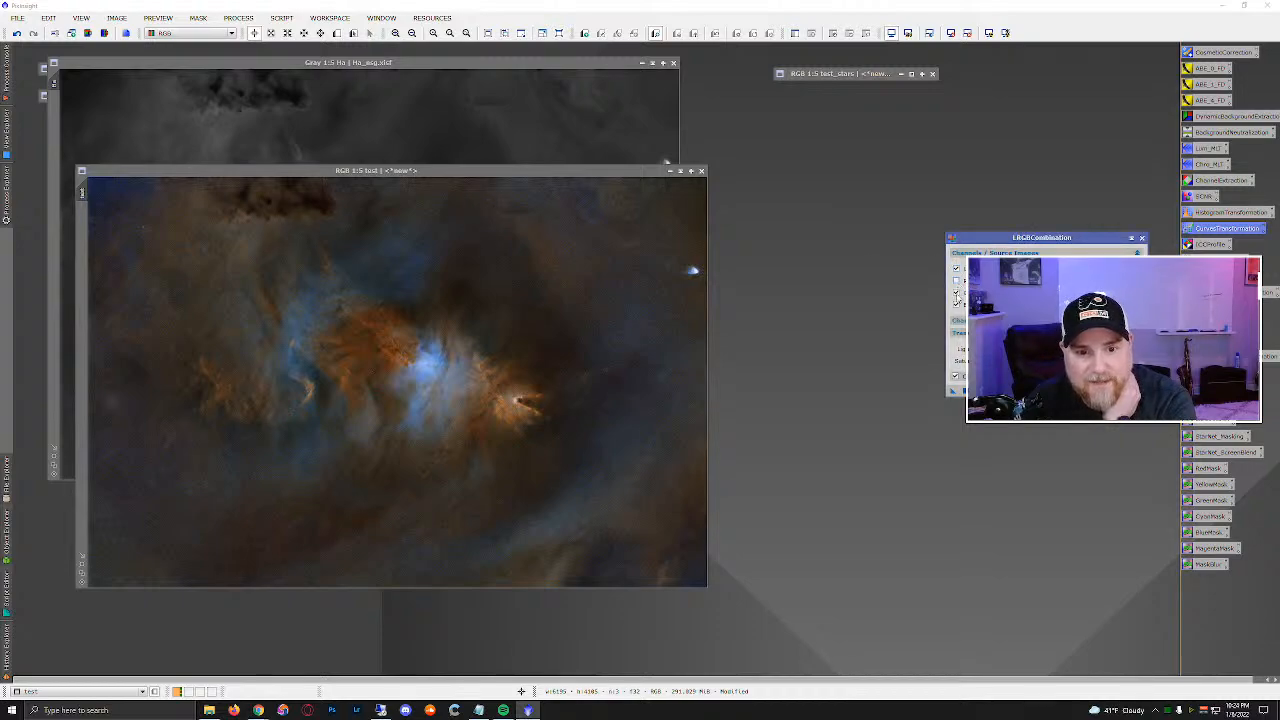
{"action": "left_click", "coordinate": [955, 304]}
{"action": "left_click", "coordinate": [1136, 268]}
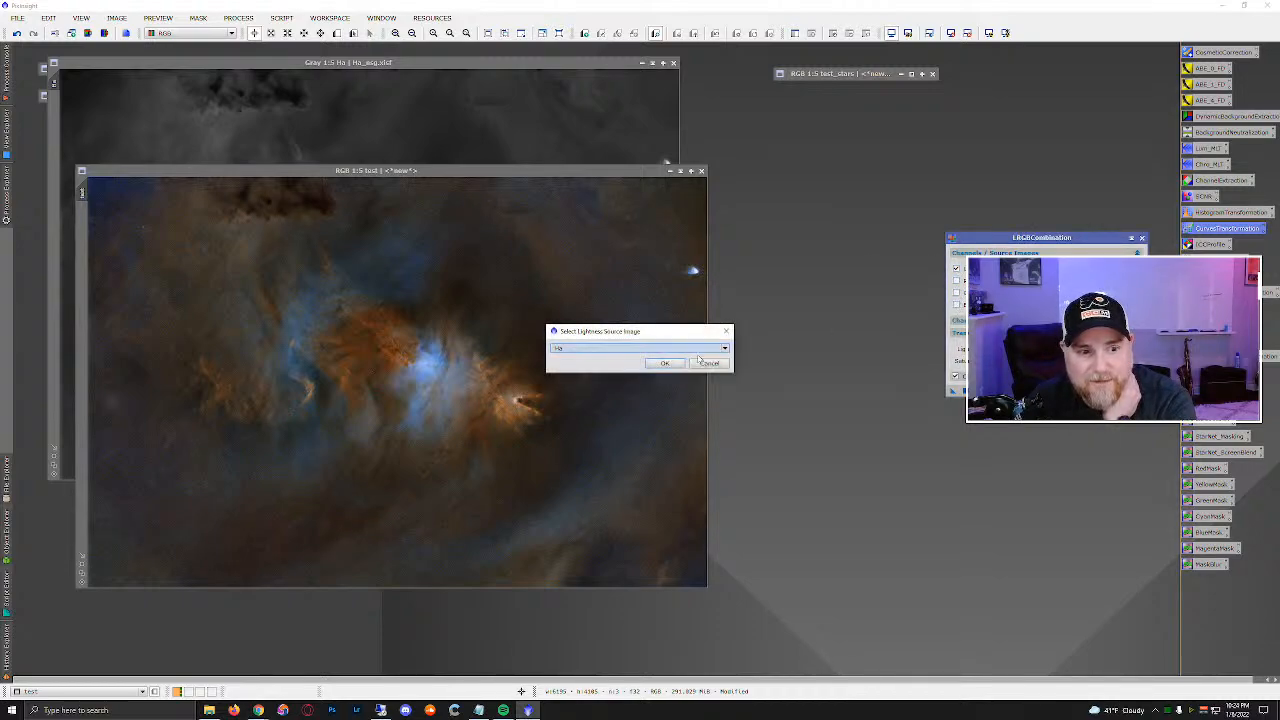
{"action": "left_click", "coordinate": [664, 364]}
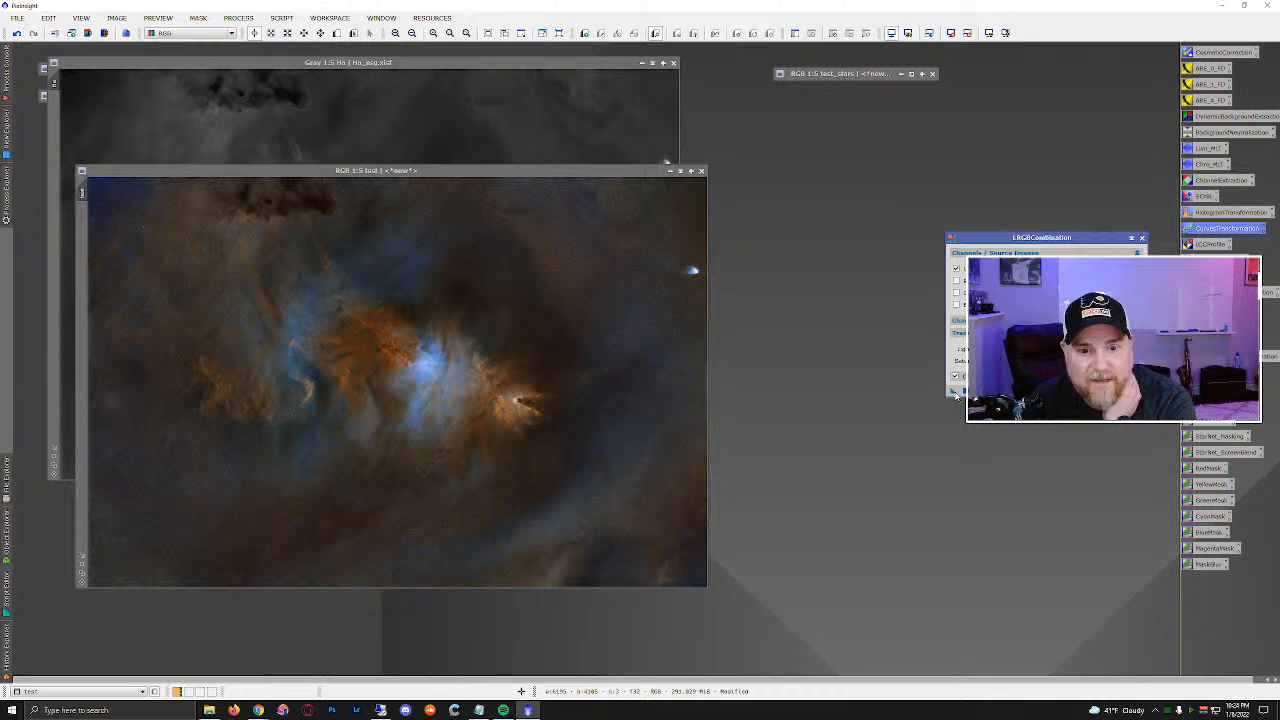
{"action": "left_click_drag", "start_coordinate": [953, 391], "coordinate": [588, 441]}
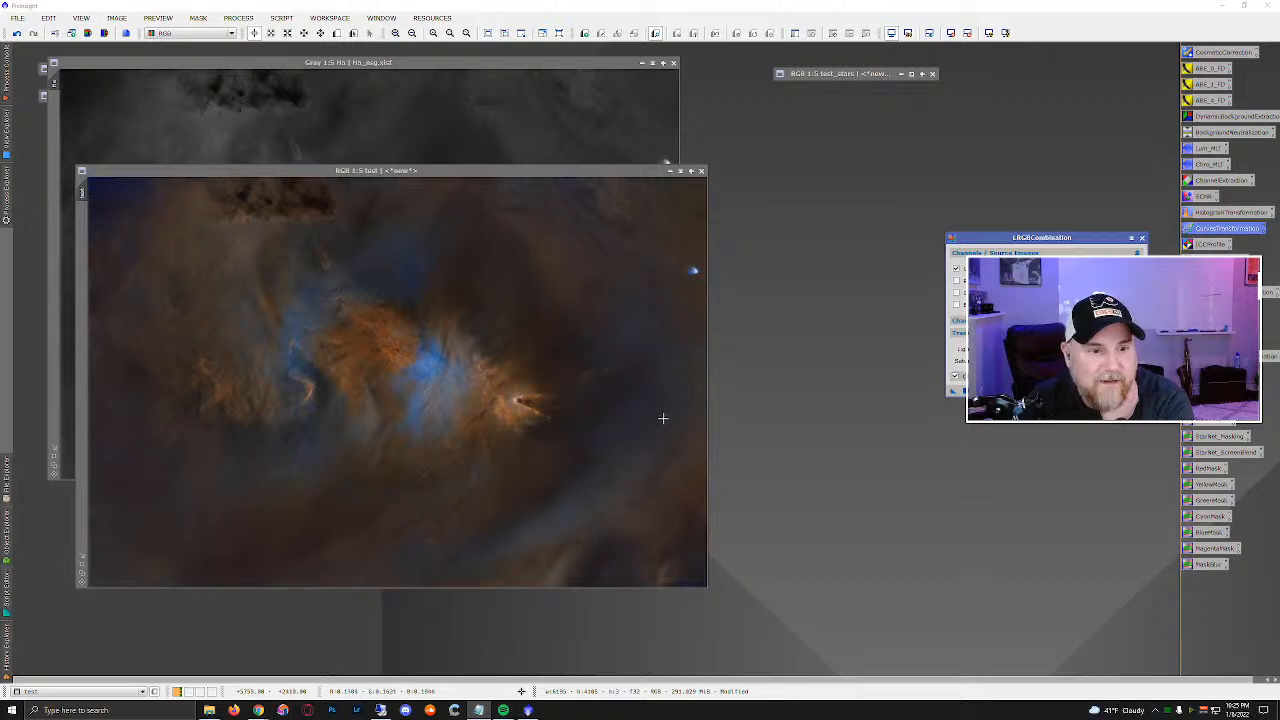
{"action": "left_click_drag", "start_coordinate": [604, 168], "coordinate": [590, 154]}
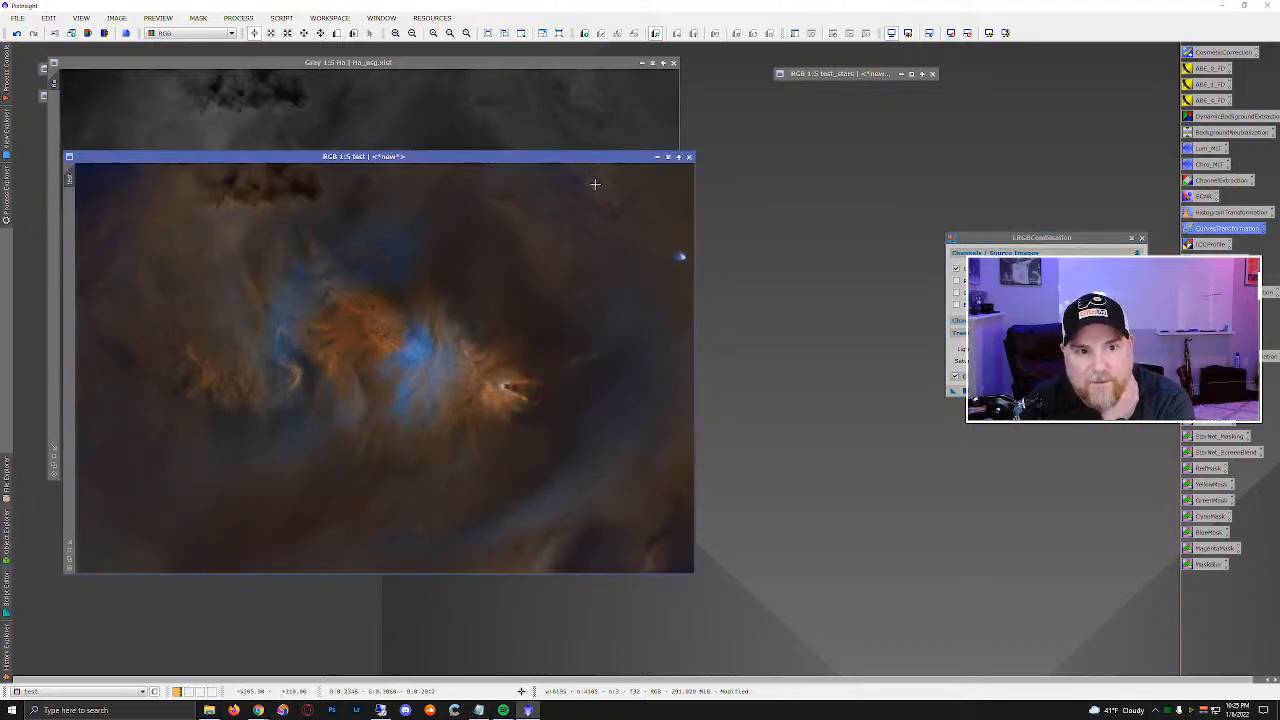
Restore the test_stars image, run the CorrectMagentaStars script on it without a mask, and inspect the corrected stars.
{"action": "double_click", "coordinate": [871, 72]}
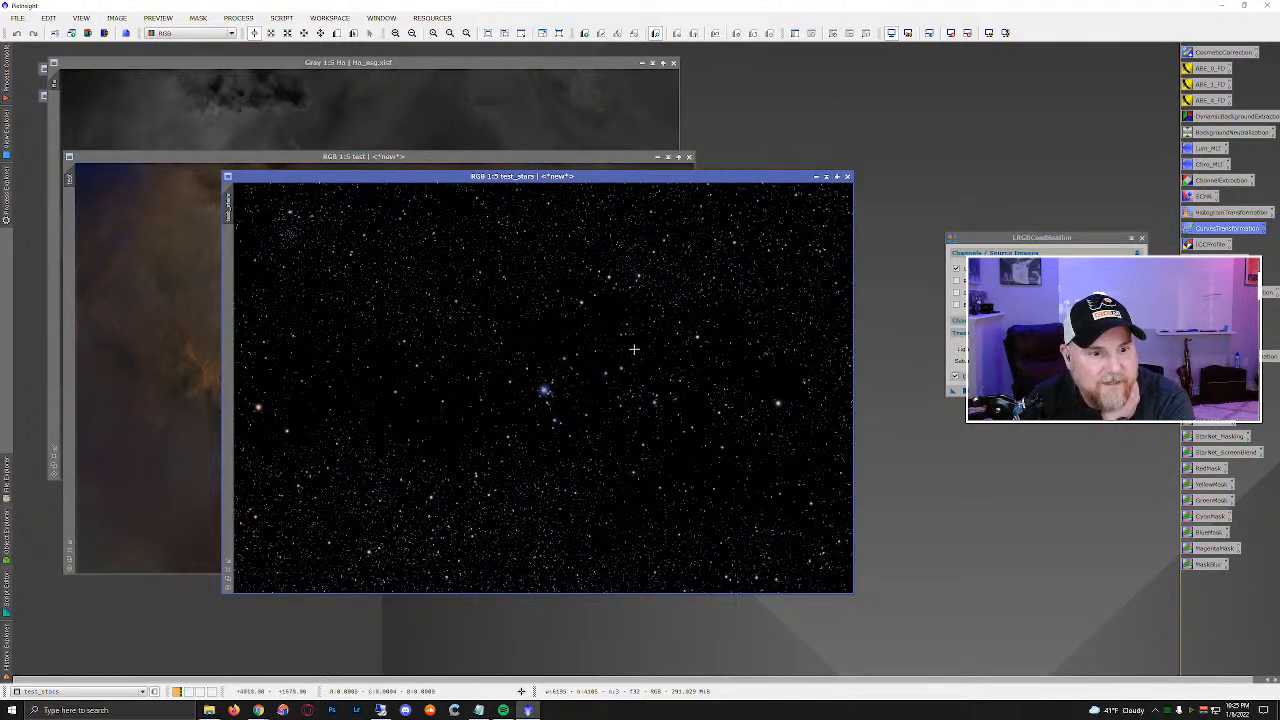
{"action": "scroll", "coordinate": [668, 348], "scroll_direction": "up", "scroll_amount": 4}
{"action": "scroll", "coordinate": [670, 350], "scroll_direction": "down", "scroll_amount": 4}
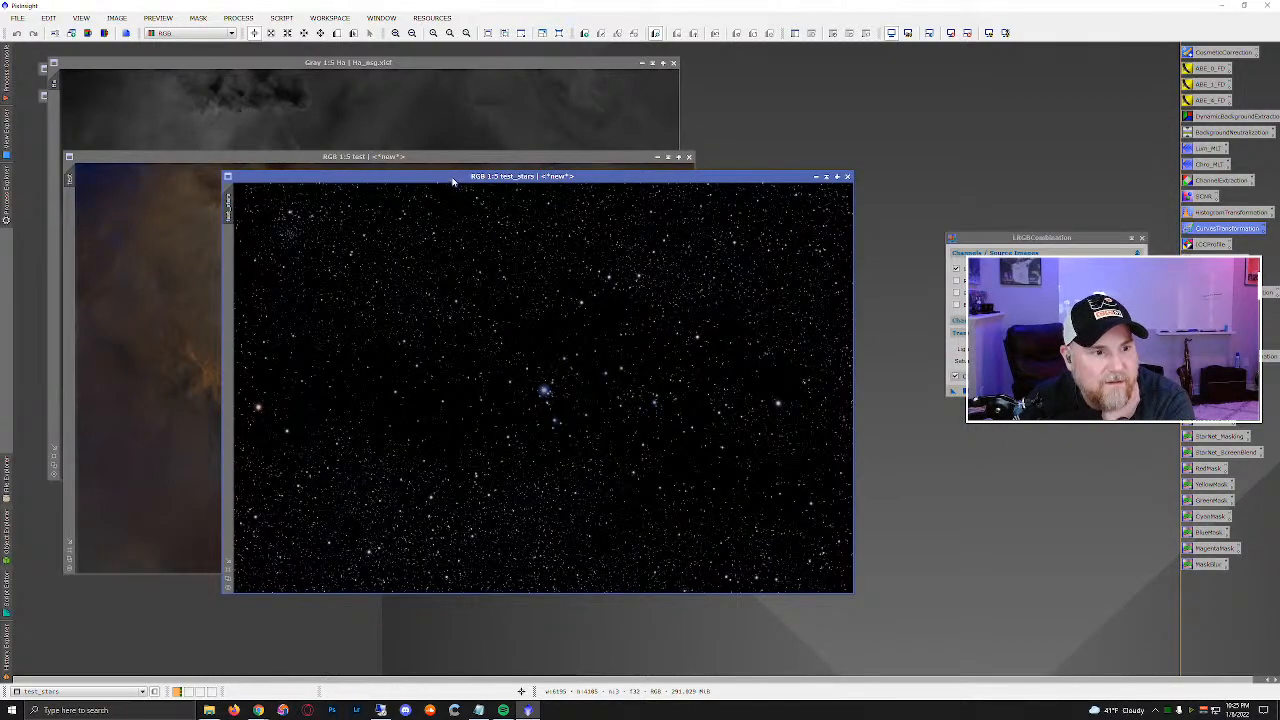
{"action": "left_click", "coordinate": [240, 20]}
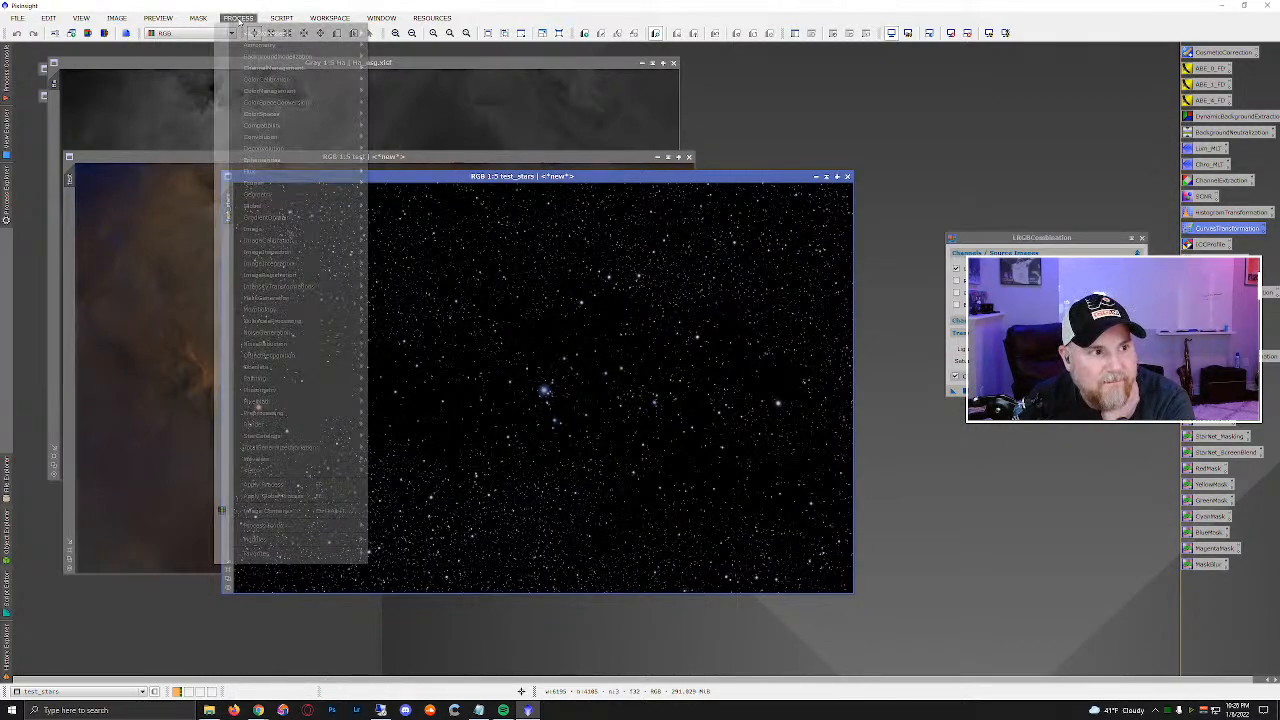
{"action": "mouse_move", "coordinate": [281, 18]}
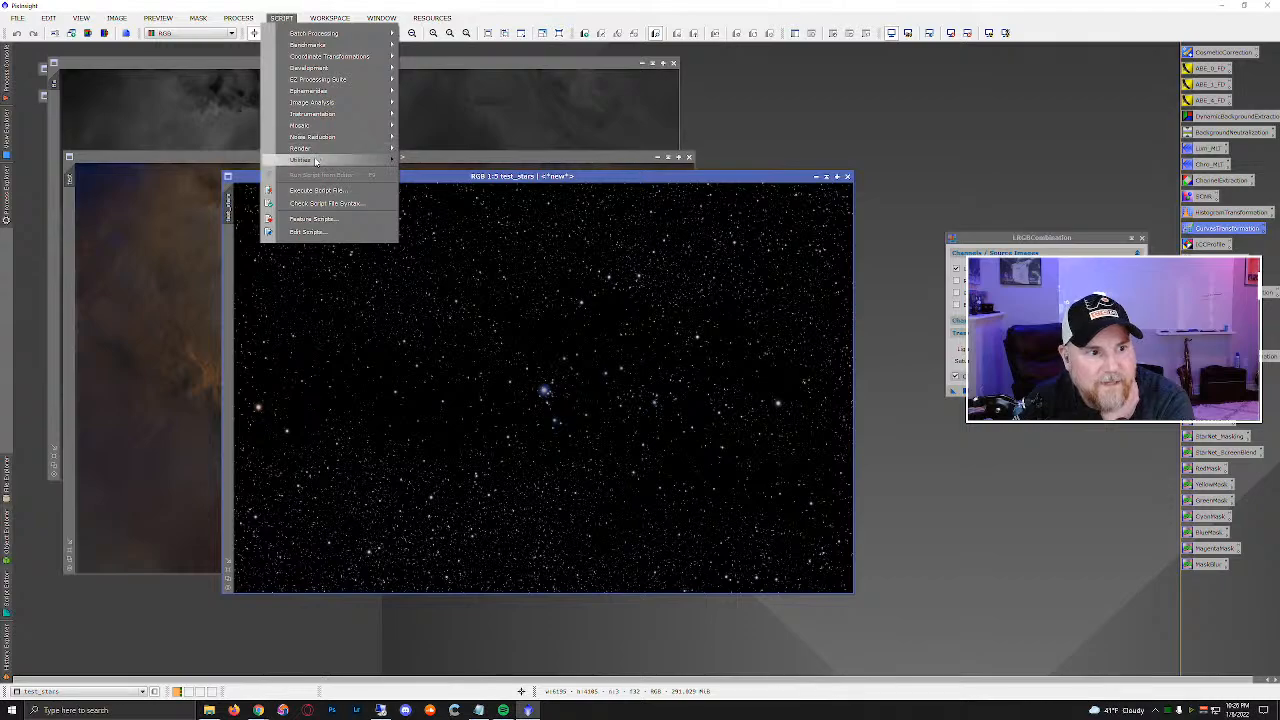
{"action": "mouse_move", "coordinate": [315, 161]}
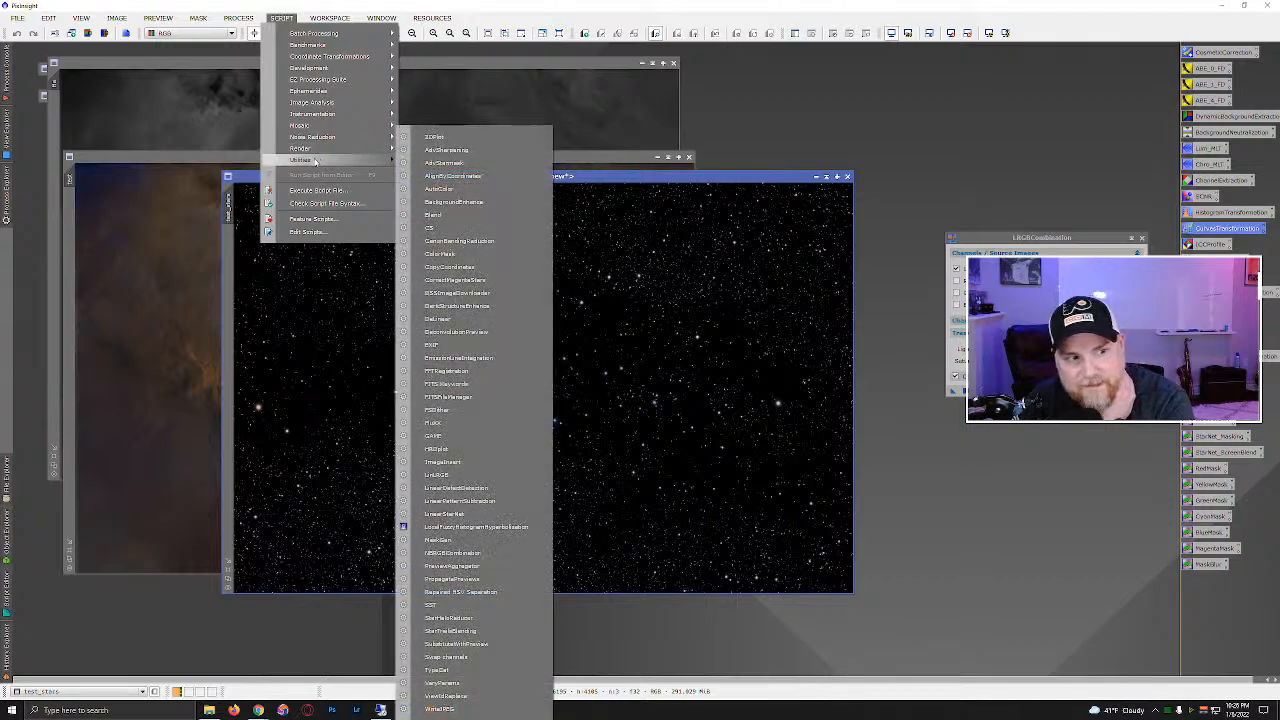
{"action": "left_click", "coordinate": [450, 280]}
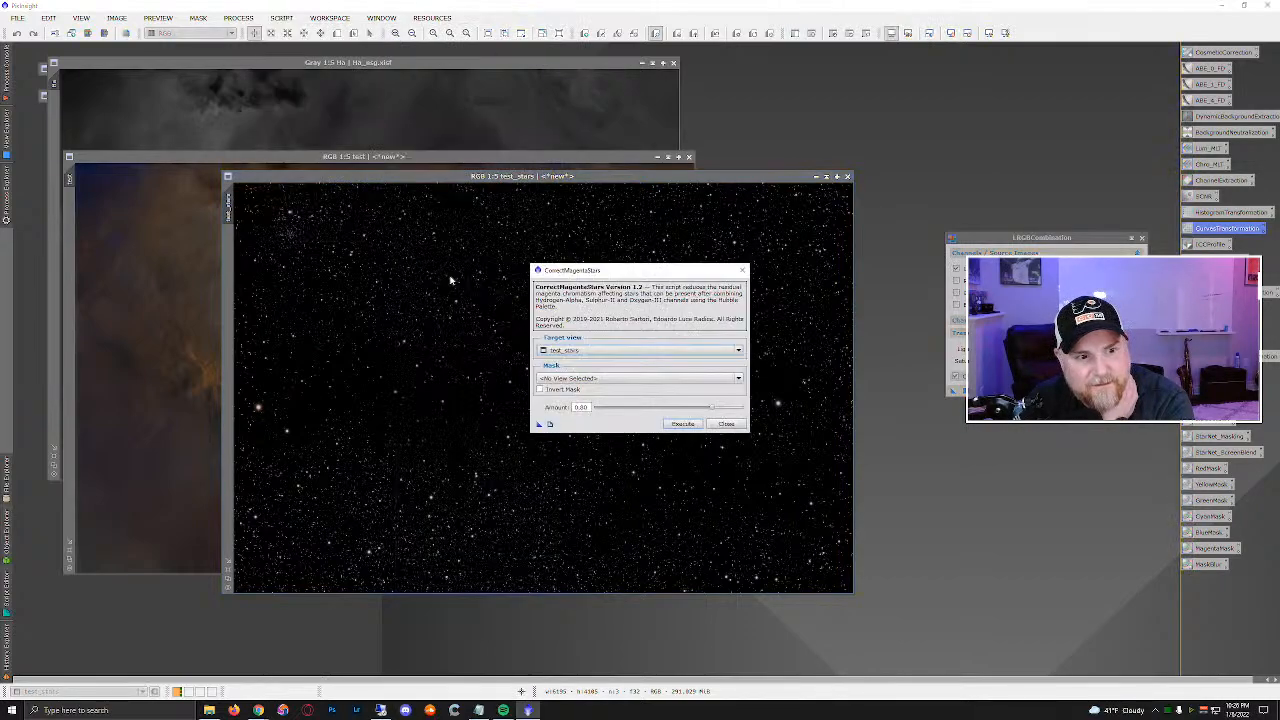
{"action": "left_click", "coordinate": [670, 424]}
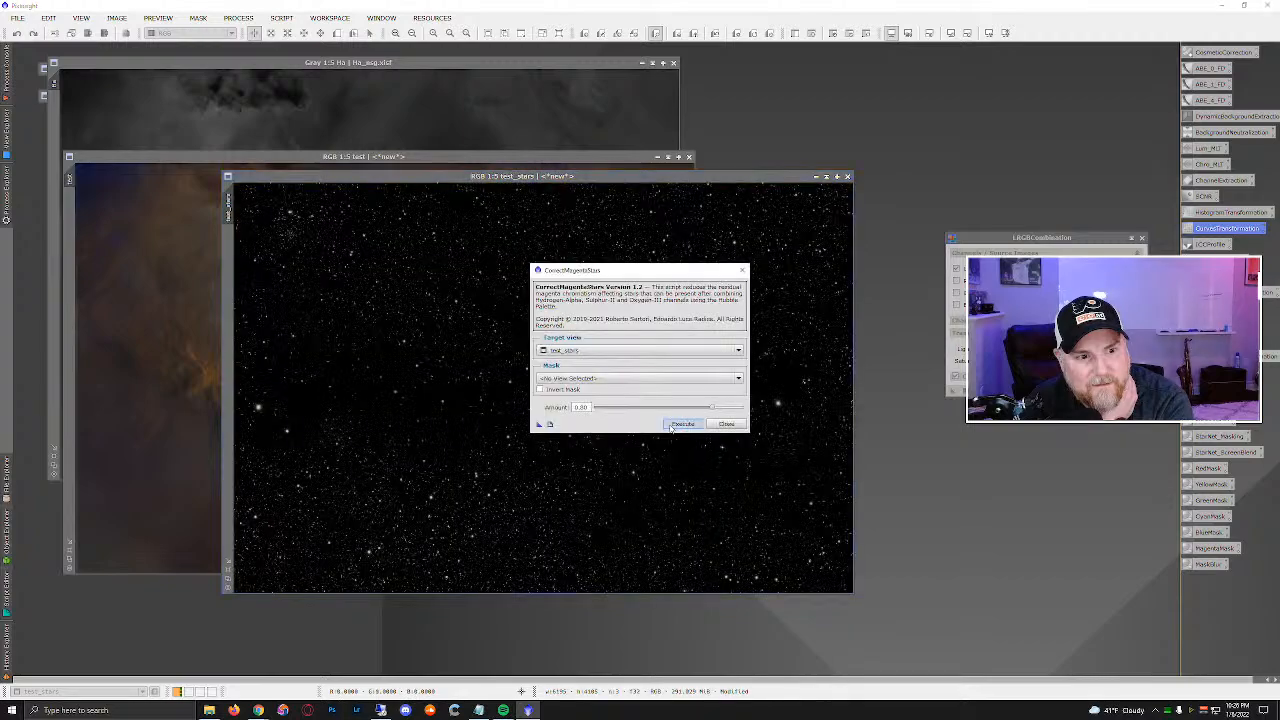
{"action": "scroll", "coordinate": [718, 420], "scroll_direction": "up", "scroll_amount": 4}
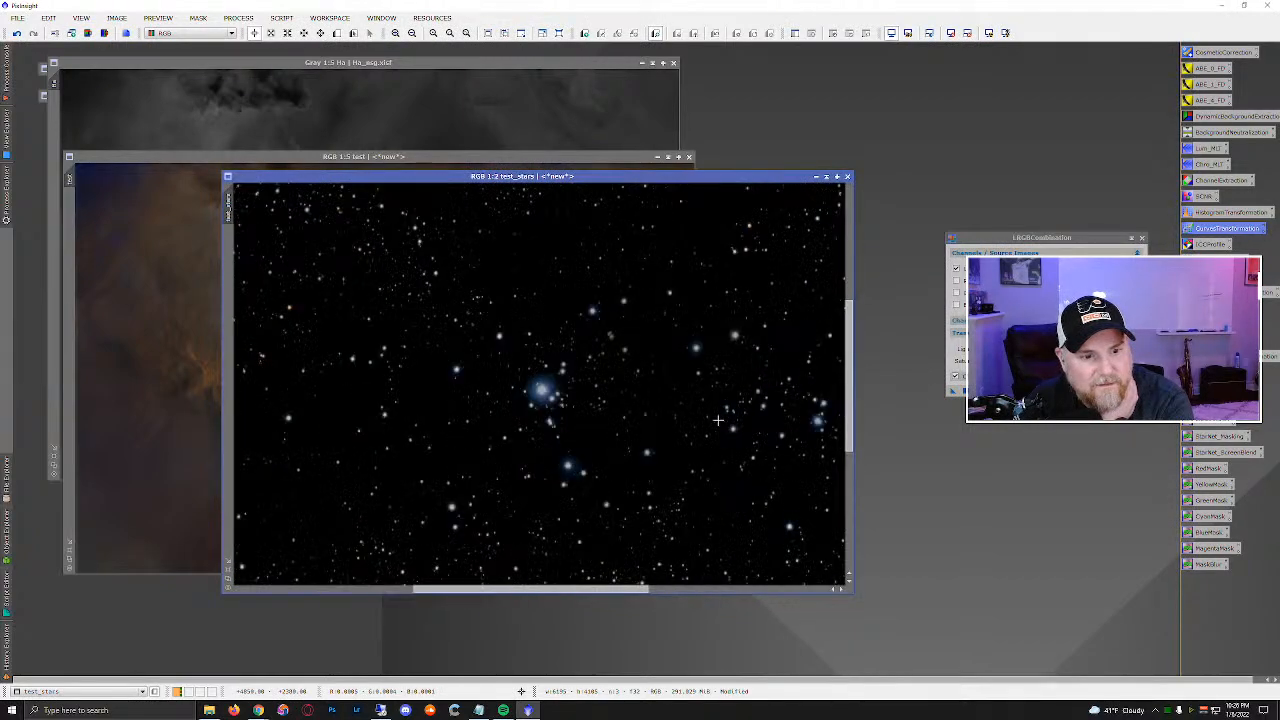
{"action": "scroll", "coordinate": [718, 420], "scroll_direction": "down", "scroll_amount": 5}
{"action": "scroll", "coordinate": [718, 420], "scroll_direction": "up", "scroll_amount": 1}
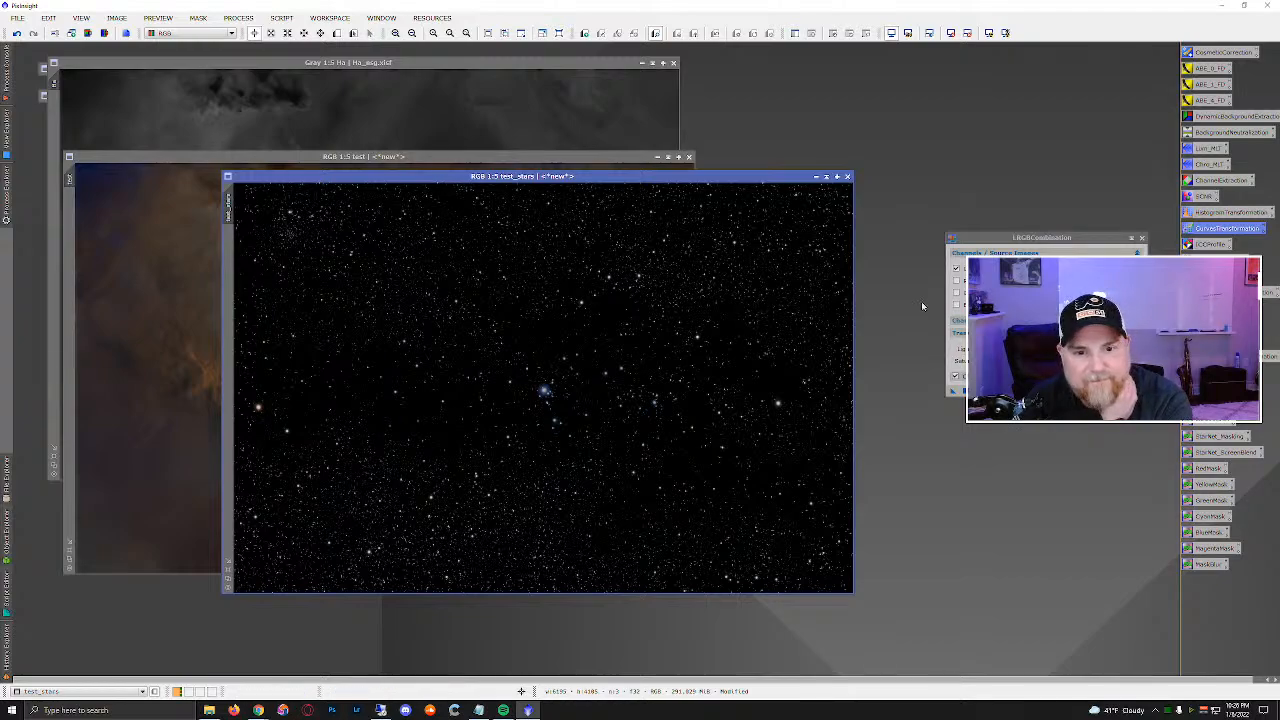
Close LRGBCombination, move the test_stars window aside, and set the PixelMath RGB/K expression to test+test_stars.
{"action": "left_click", "coordinate": [1141, 237]}
{"action": "left_click_drag", "start_coordinate": [605, 178], "coordinate": [483, 257]}
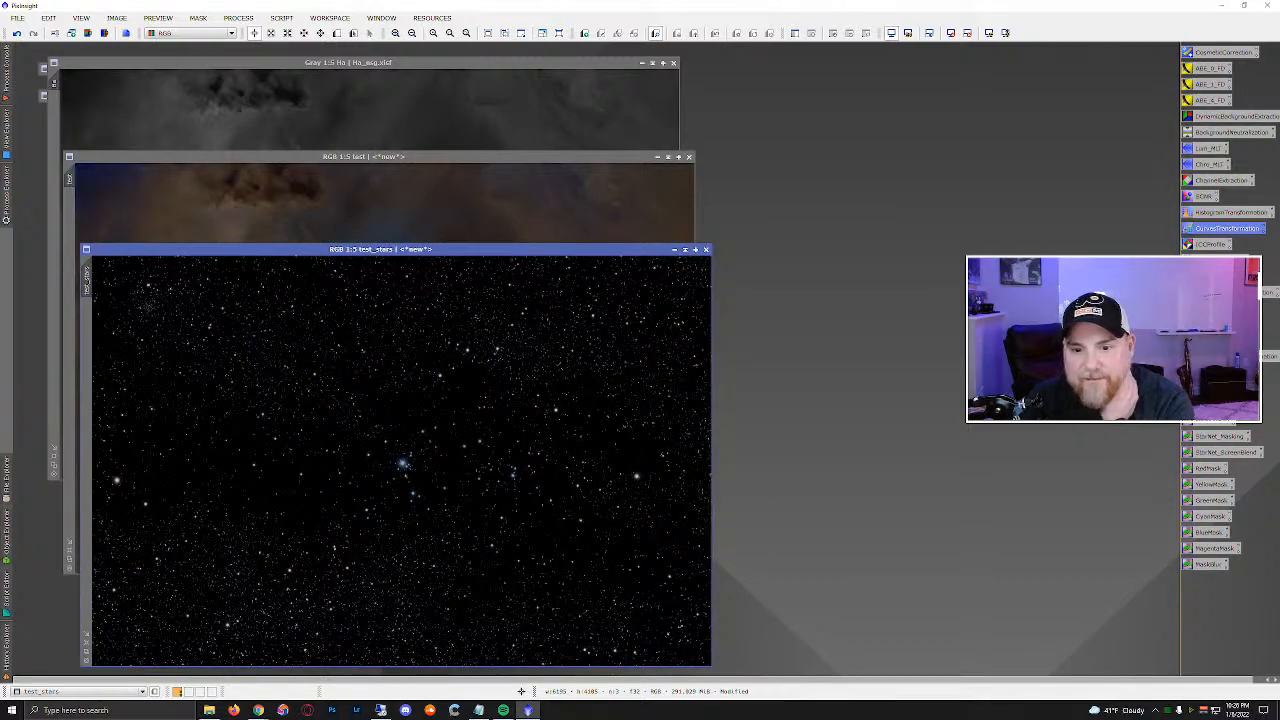
{"action": "double_click", "coordinate": [1205, 404]}
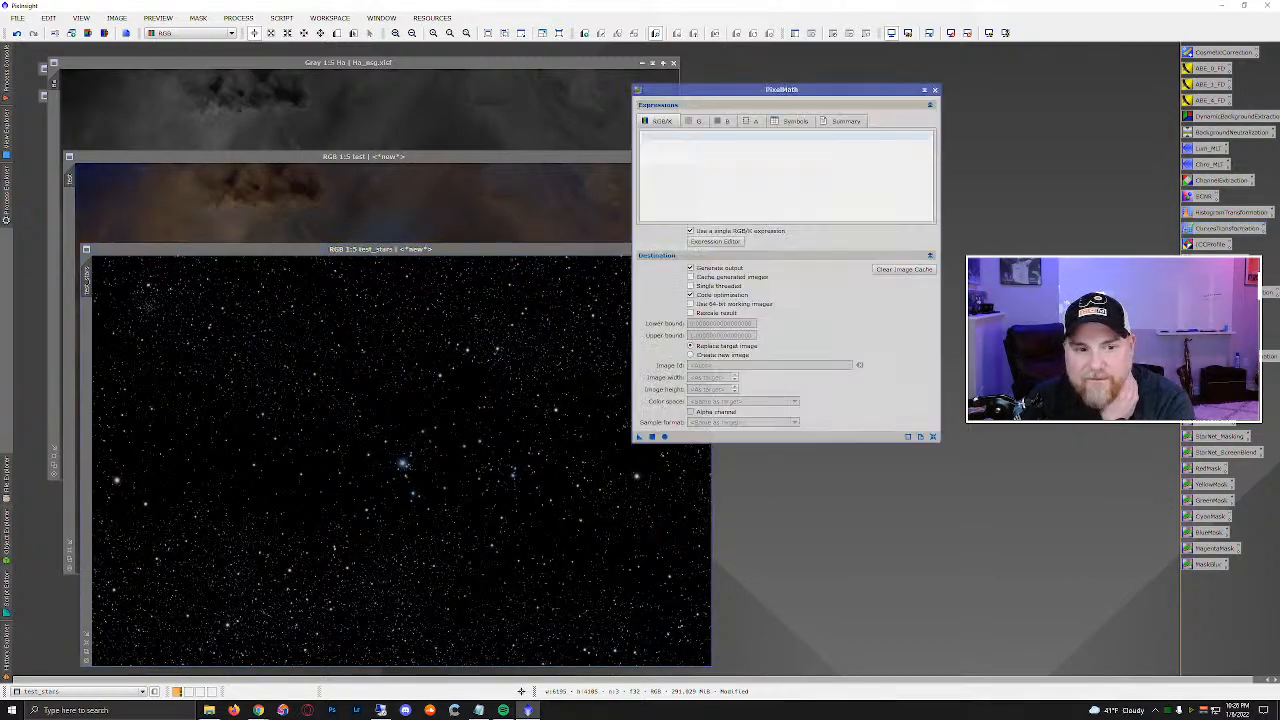
{"action": "left_click", "coordinate": [719, 242]}
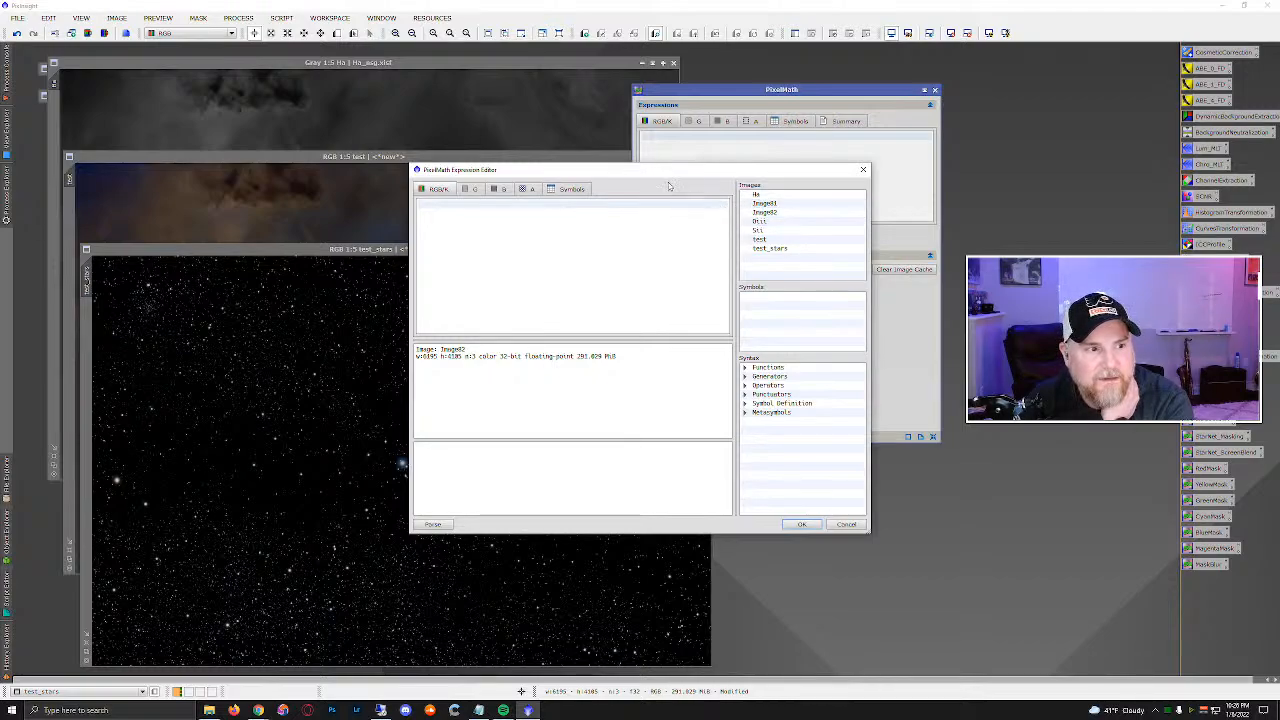
{"action": "left_click", "coordinate": [759, 240]}
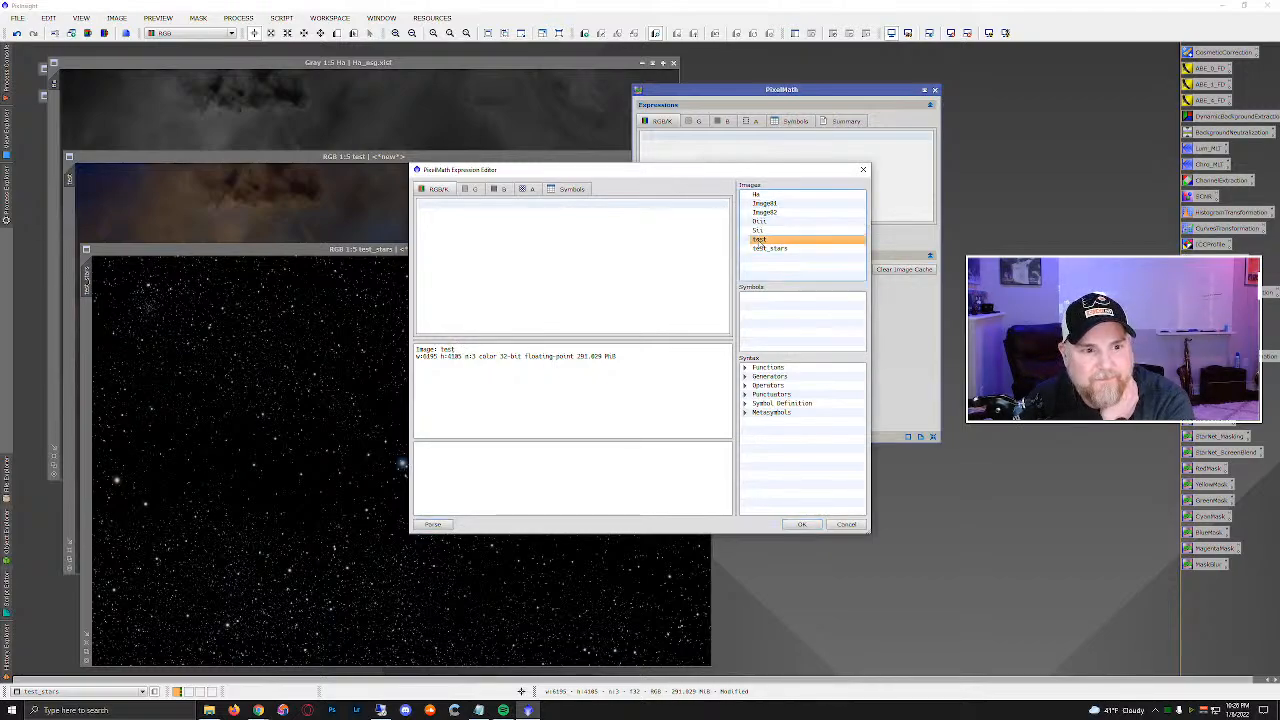
{"action": "double_click", "coordinate": [759, 240]}
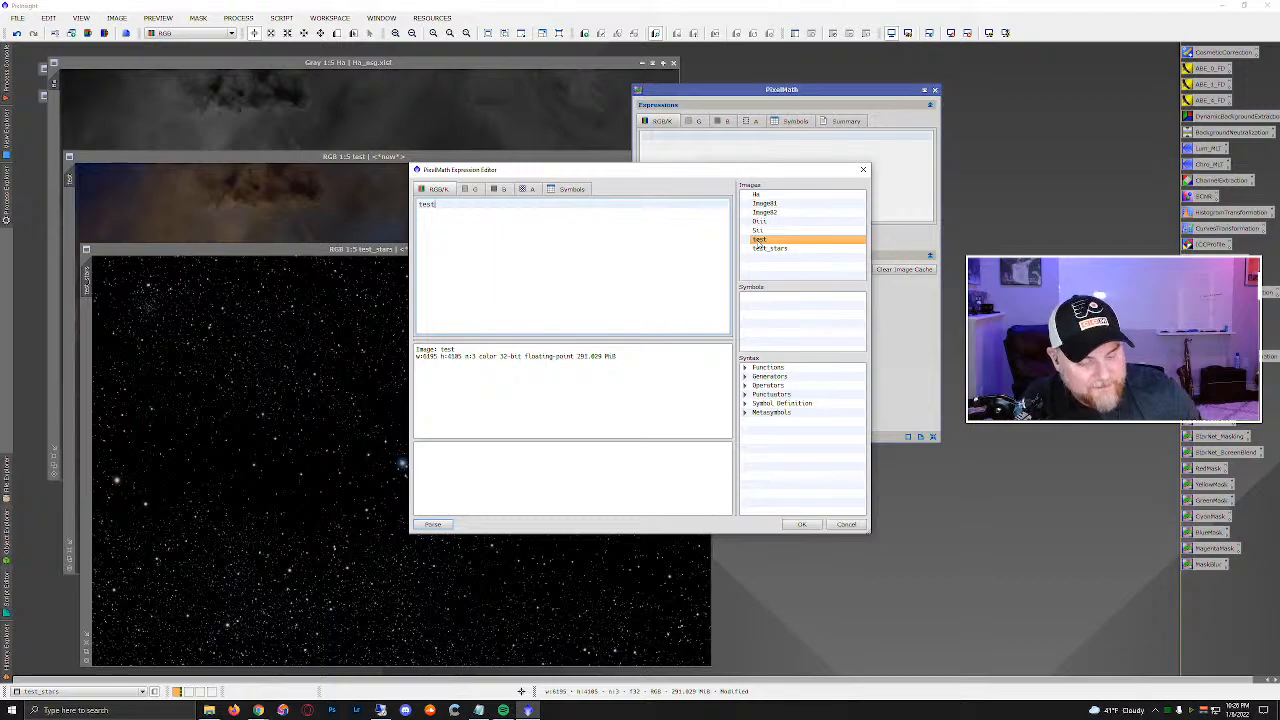
{"action": "type", "text": "+"}
{"action": "double_click", "coordinate": [768, 248]}
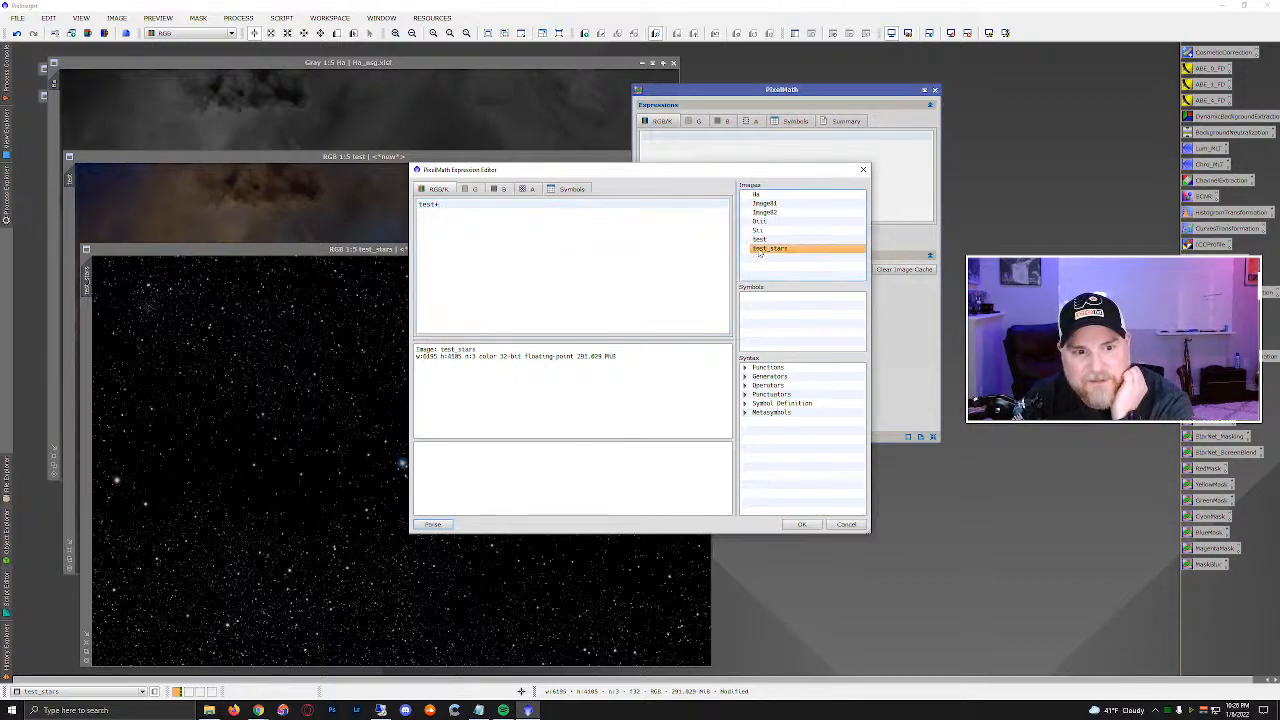
{"action": "left_click", "coordinate": [801, 524]}
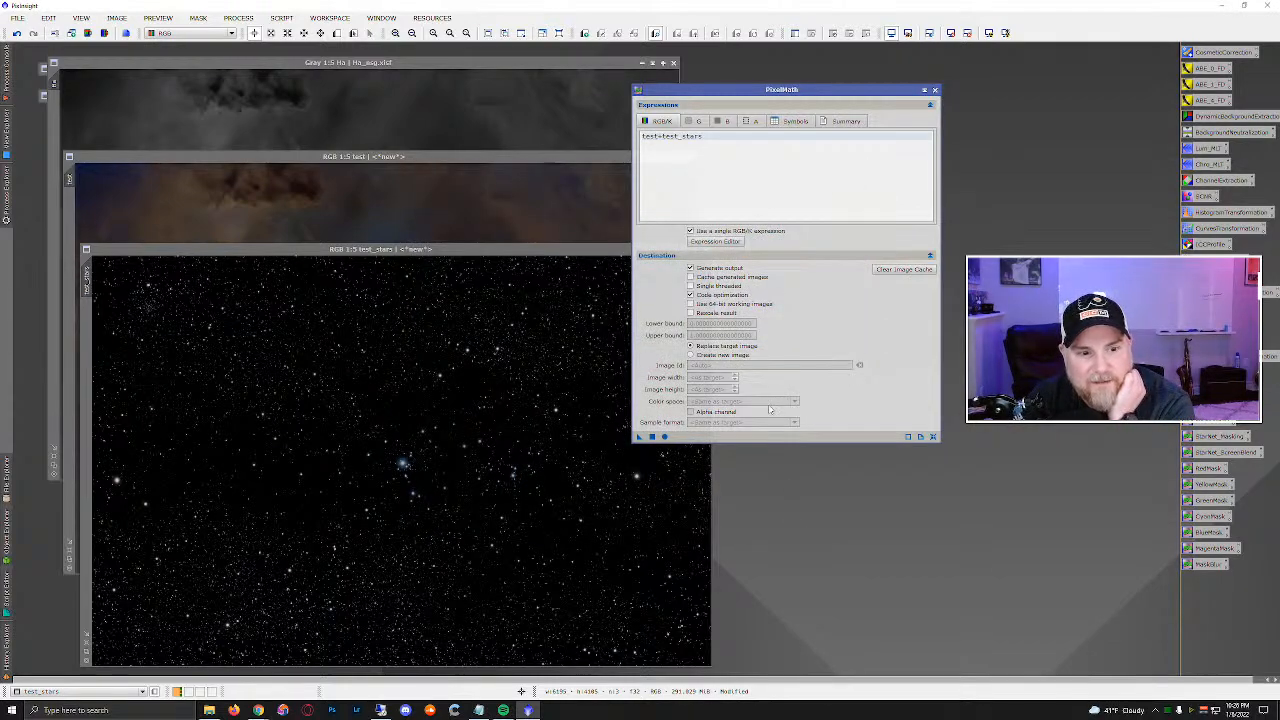
Set PixelMath to create a new RGB Color image with the ID merged, execute it globally, and close PixelMath.
{"action": "left_click", "coordinate": [700, 356]}
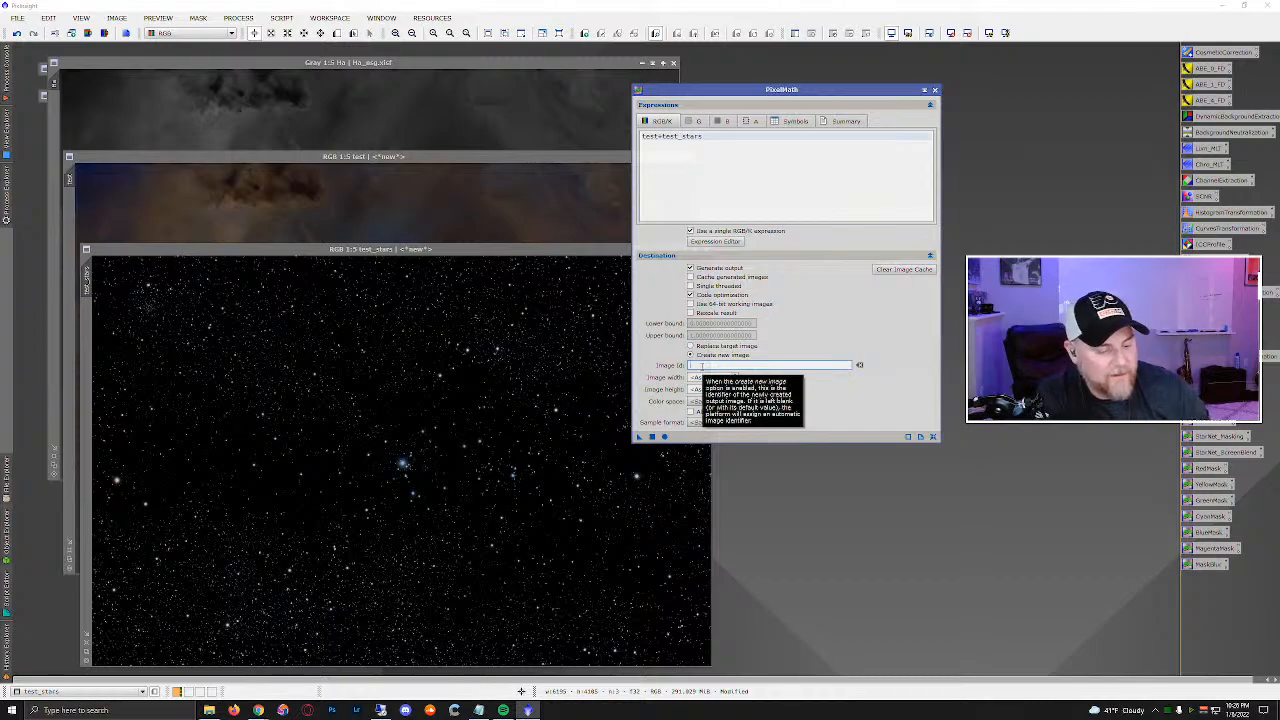
{"action": "key", "text": "BackSpace"}
{"action": "key", "text": "BackSpace"}
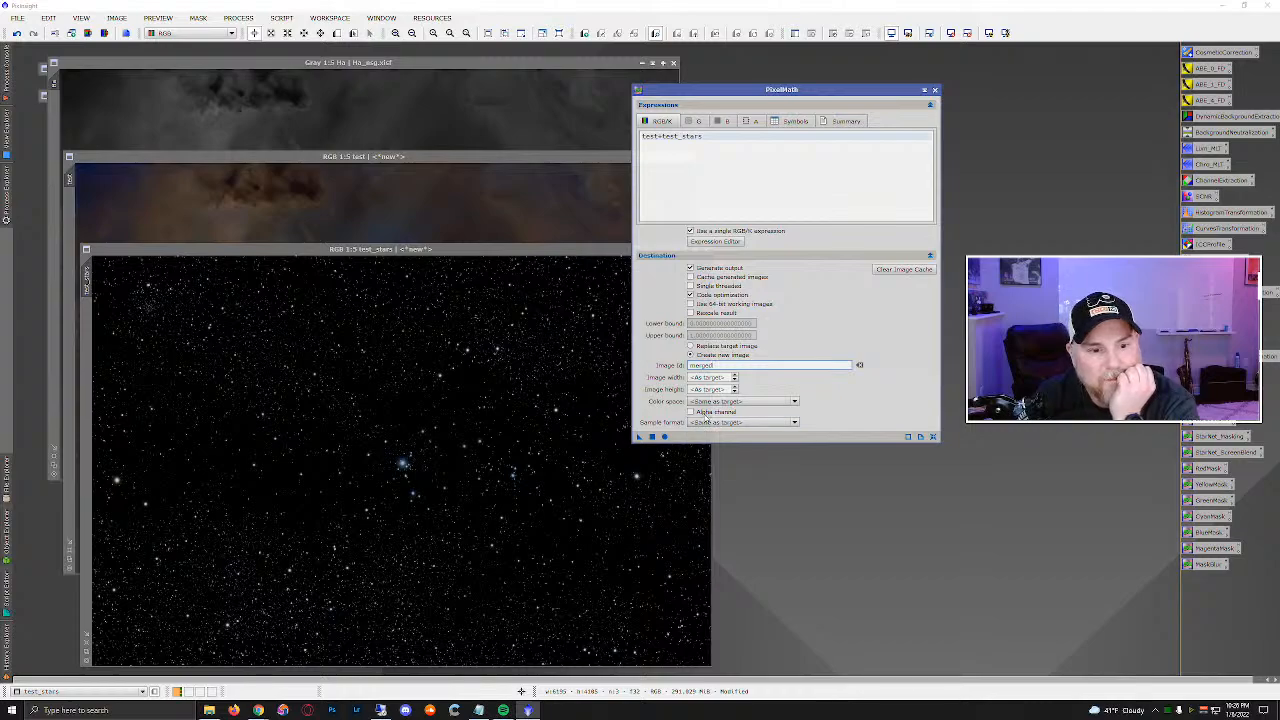
{"action": "left_click", "coordinate": [716, 401]}
{"action": "left_click", "coordinate": [710, 414]}
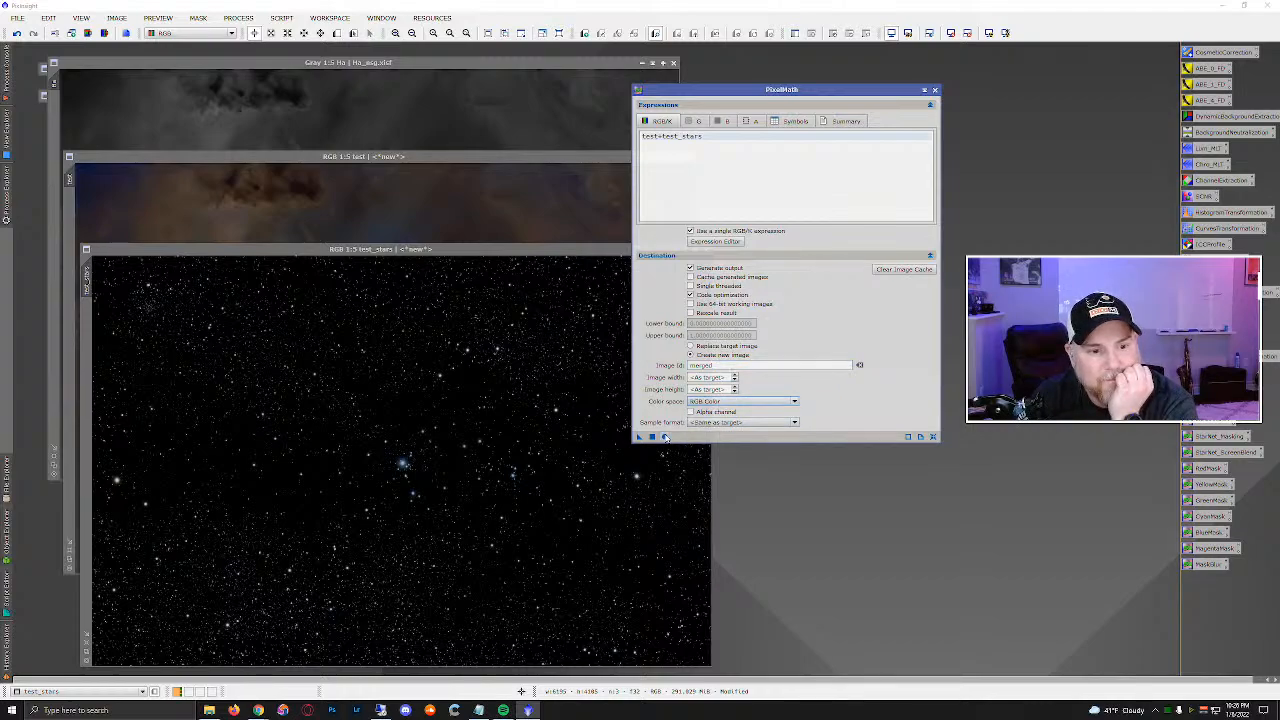
{"action": "left_click", "coordinate": [652, 438]}
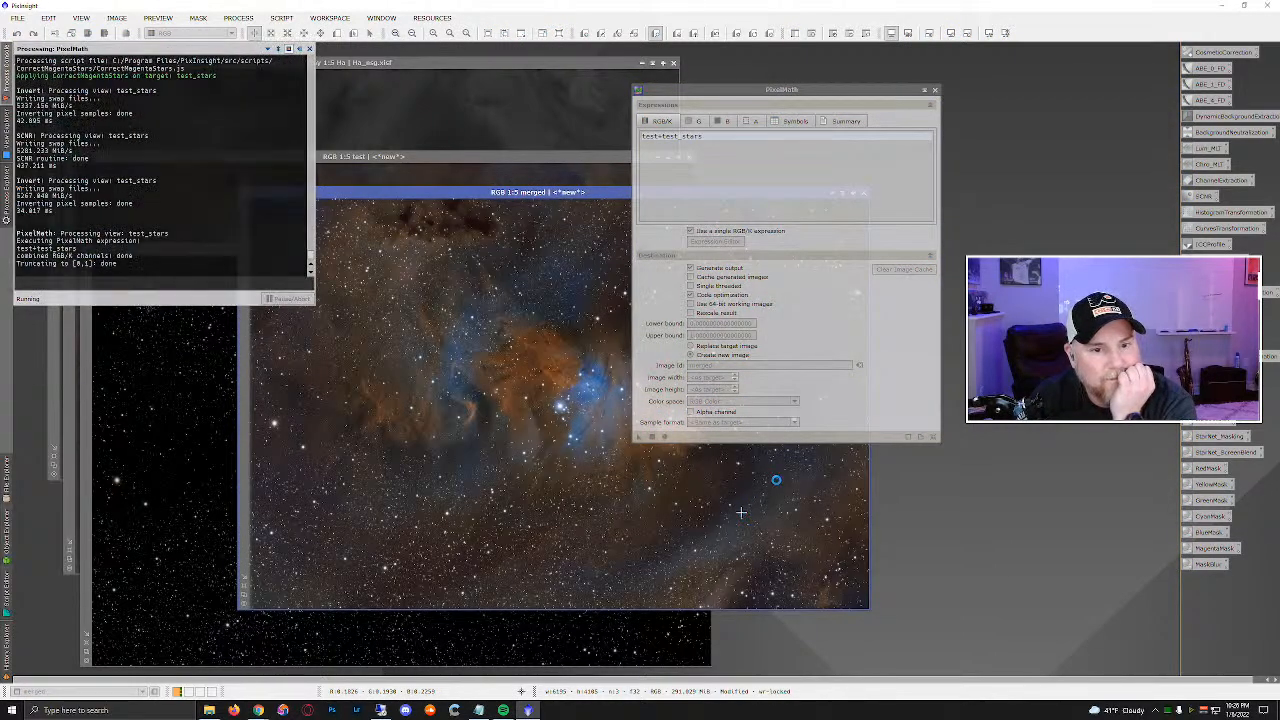
{"action": "left_click", "coordinate": [935, 90]}
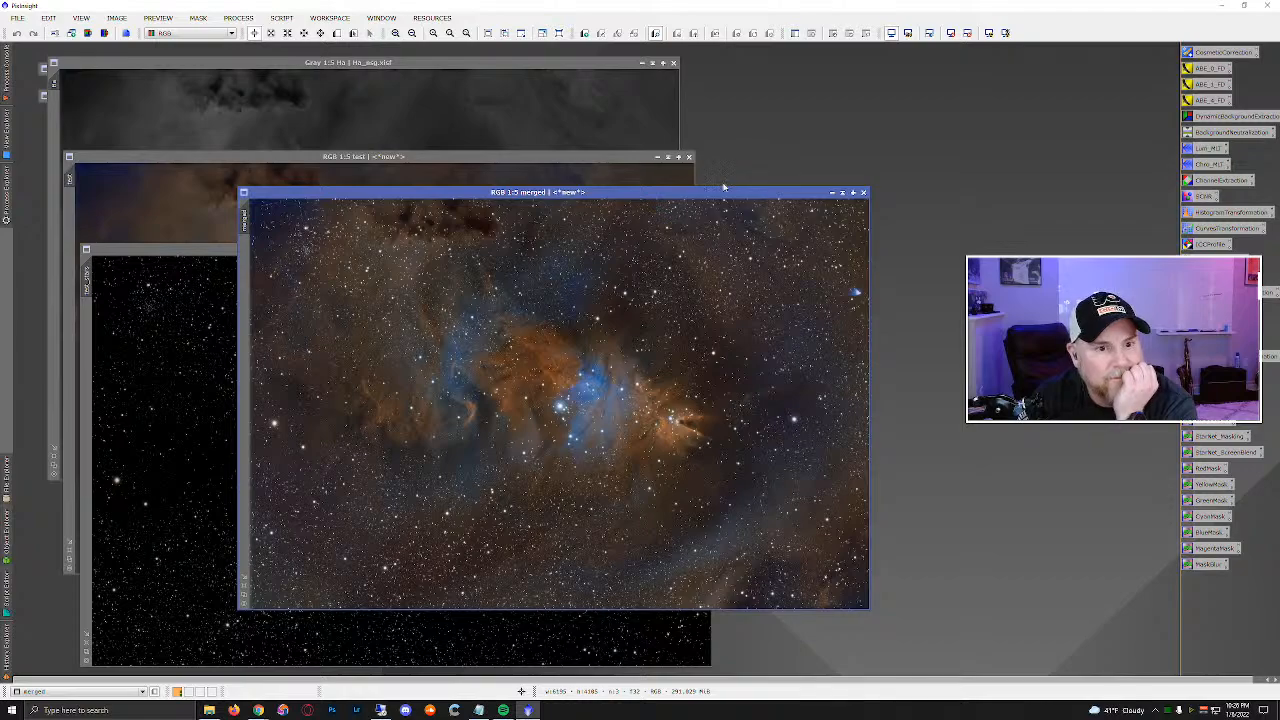
Run EZ Star Reduction on the merged image in Morphological Selection mode, creating its star mask first.
{"action": "left_click_drag", "start_coordinate": [710, 192], "coordinate": [588, 104]}
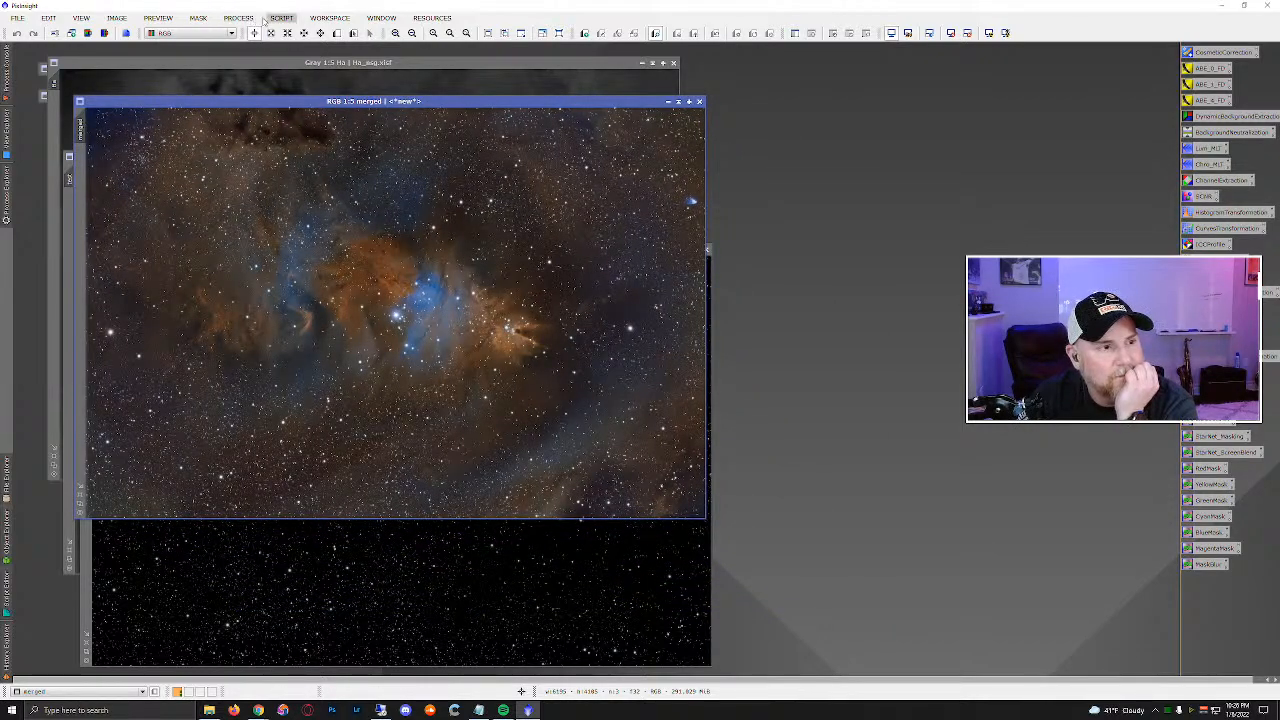
{"action": "left_click", "coordinate": [274, 19]}
{"action": "mouse_move", "coordinate": [320, 79]}
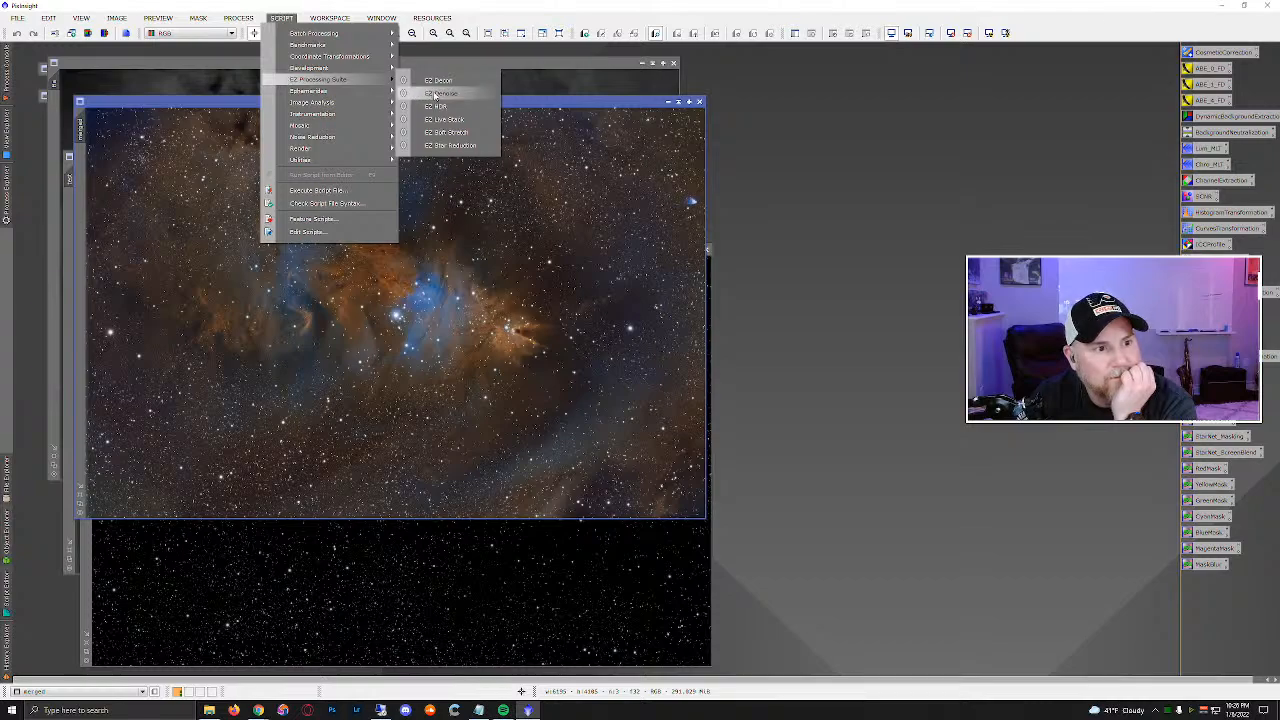
{"action": "left_click", "coordinate": [440, 145]}
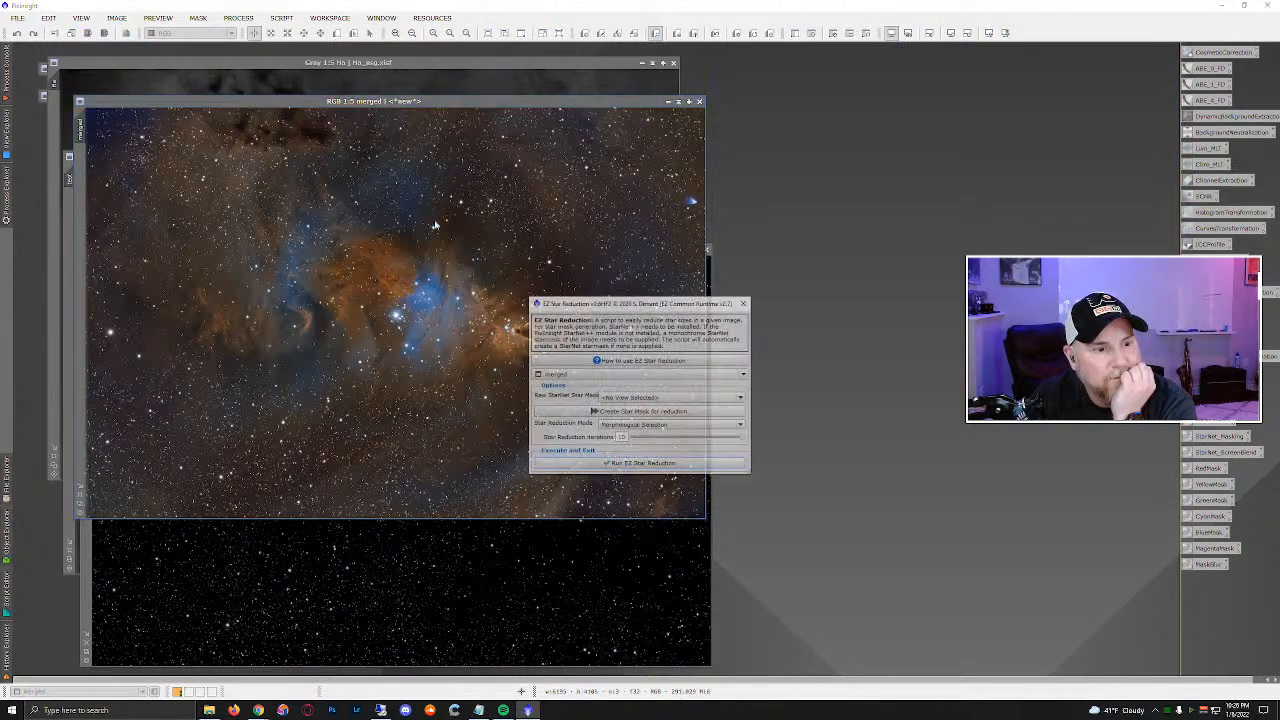
{"action": "left_click", "coordinate": [637, 412]}
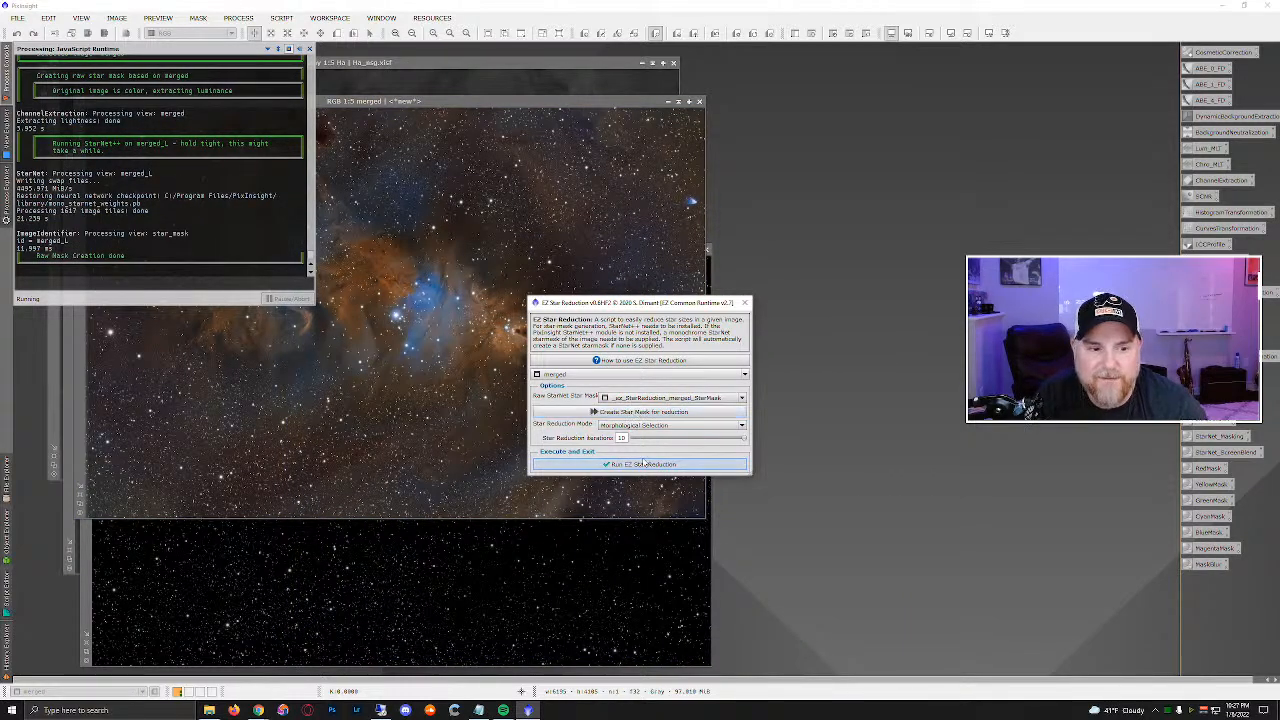
{"action": "left_click", "coordinate": [642, 465]}
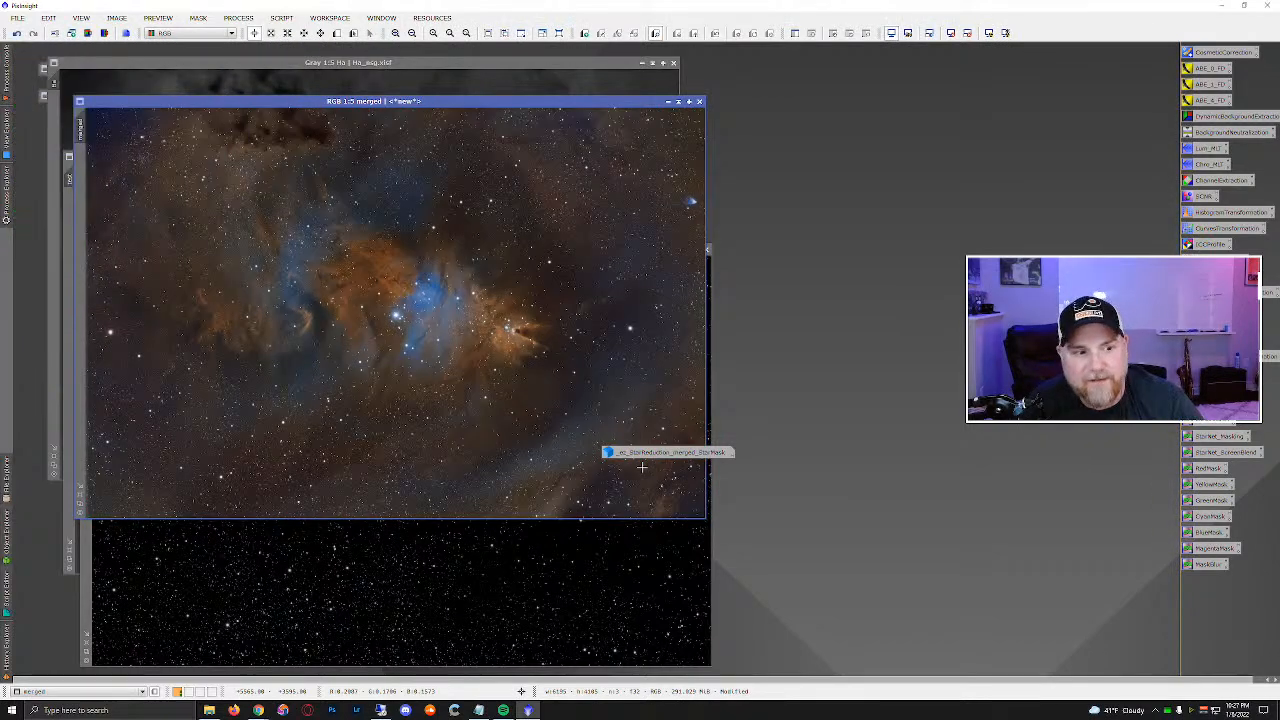
Restore the star mask generated by EZ Star Reduction and close it without saving.
{"action": "double_click", "coordinate": [648, 453]}
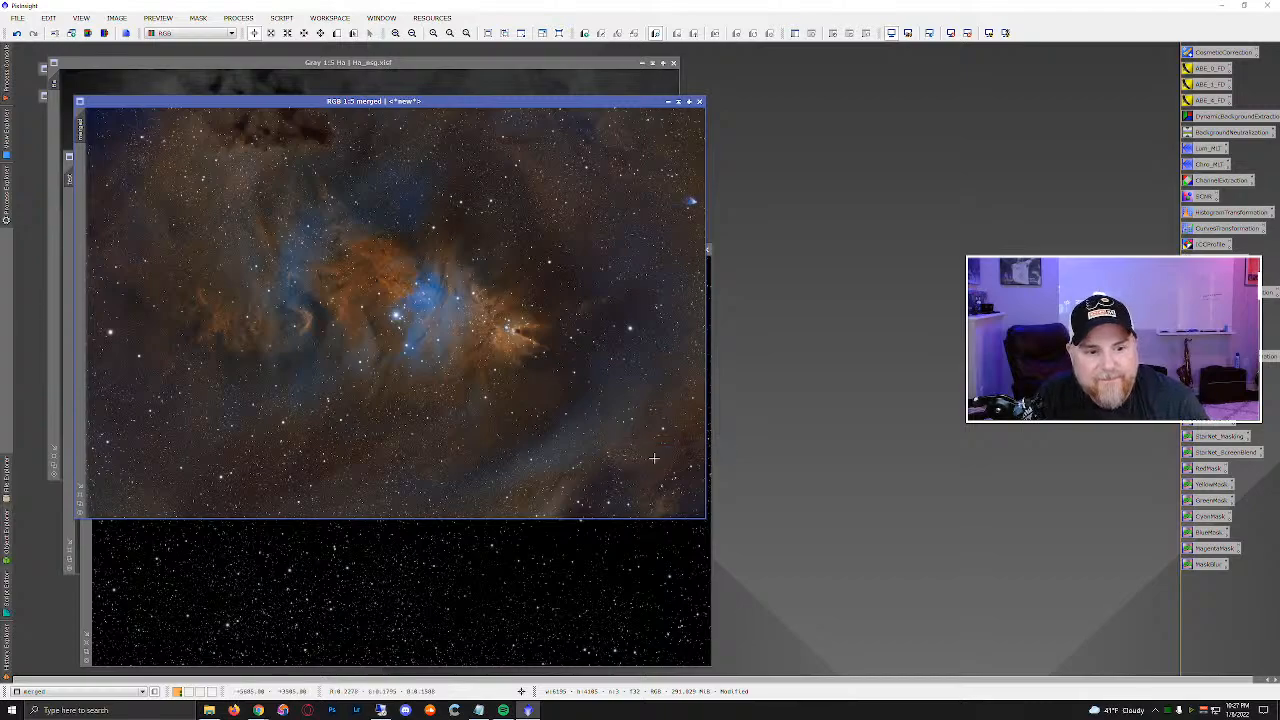
{"action": "left_click", "coordinate": [911, 241]}
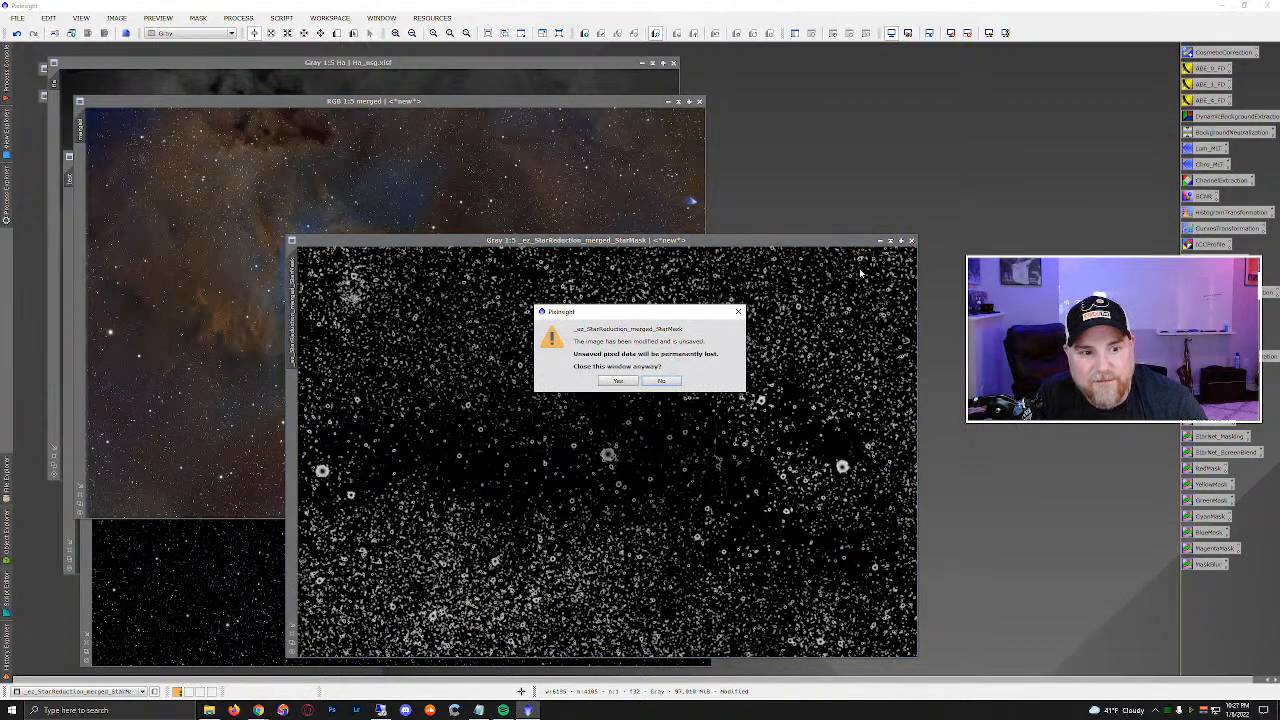
{"action": "left_click", "coordinate": [620, 382]}
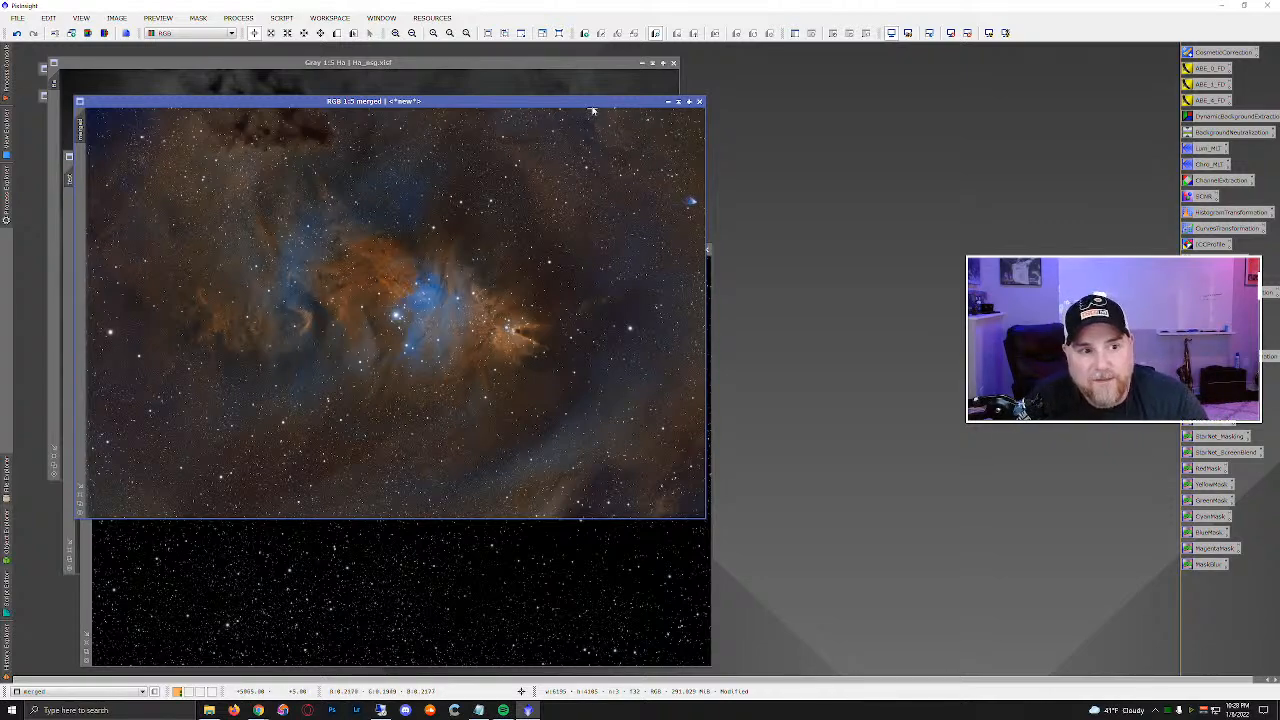
Extract the lightness of the merged image, apply it as that image's mask, and iconify the lightness image out of the way.
{"action": "left_click_drag", "start_coordinate": [592, 104], "coordinate": [566, 104]}
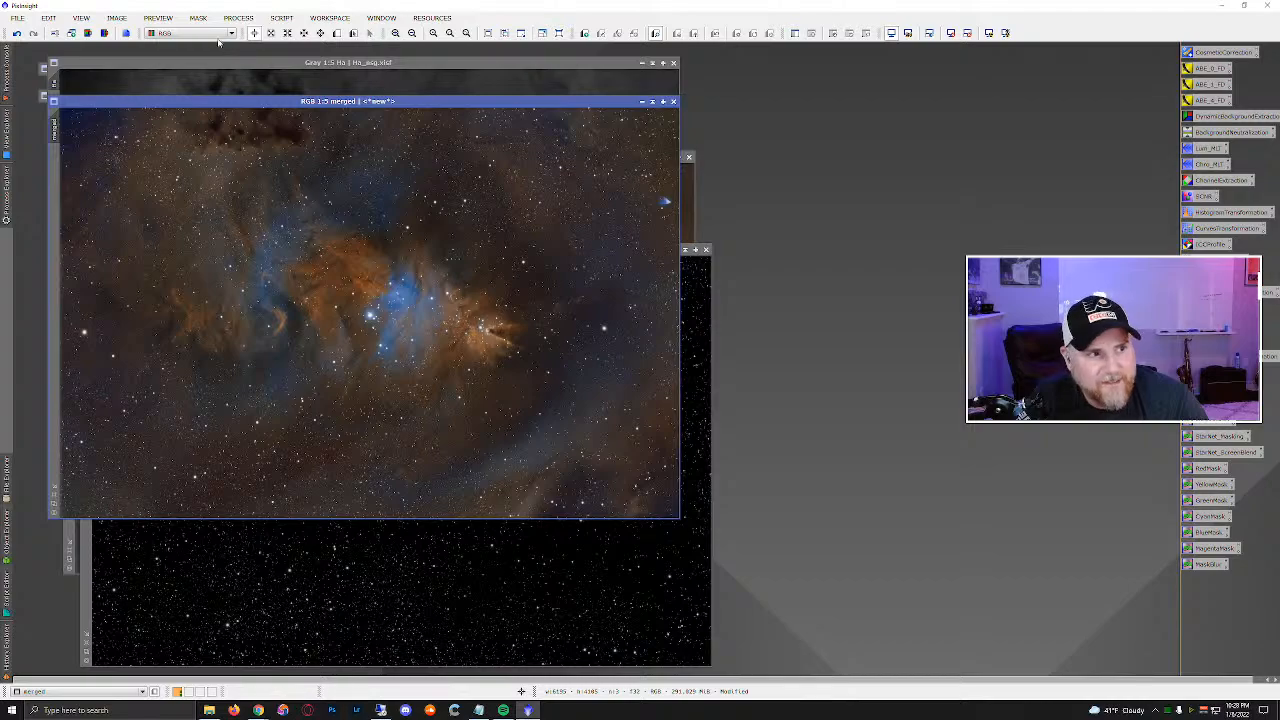
{"action": "left_click", "coordinate": [90, 36]}
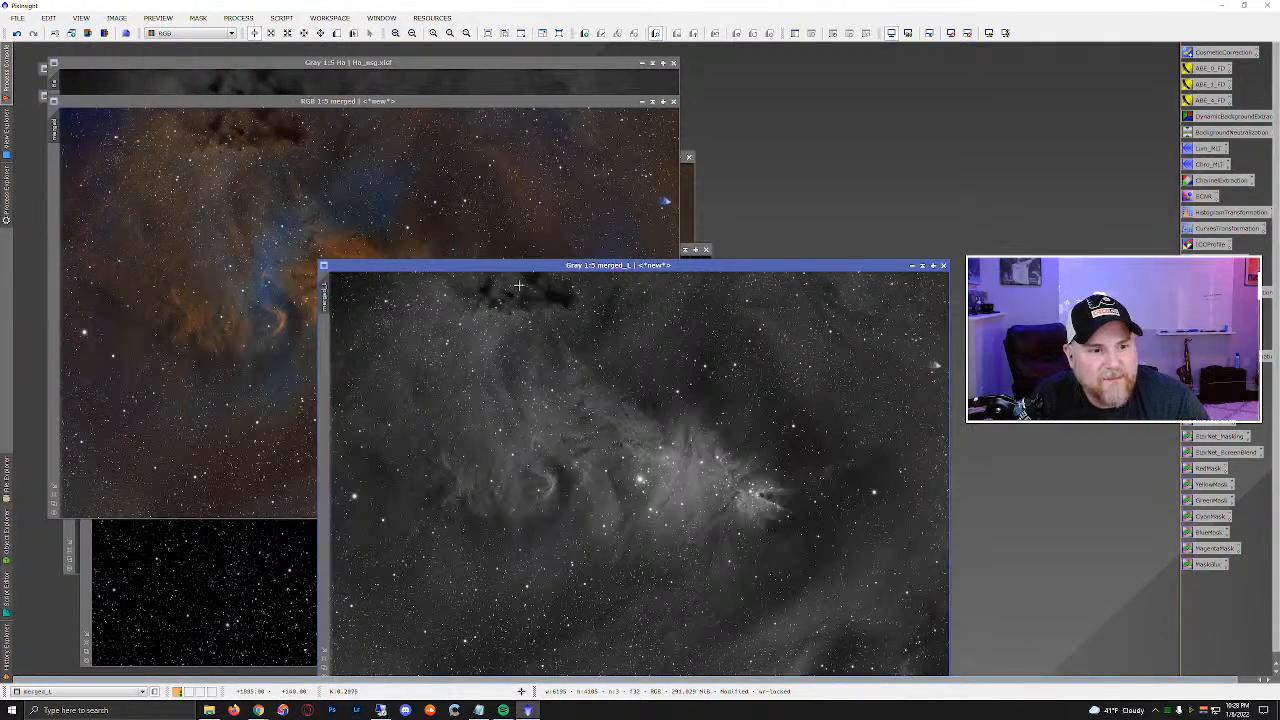
{"action": "left_click_drag", "start_coordinate": [349, 202], "coordinate": [56, 172]}
{"action": "left_click", "coordinate": [936, 172]}
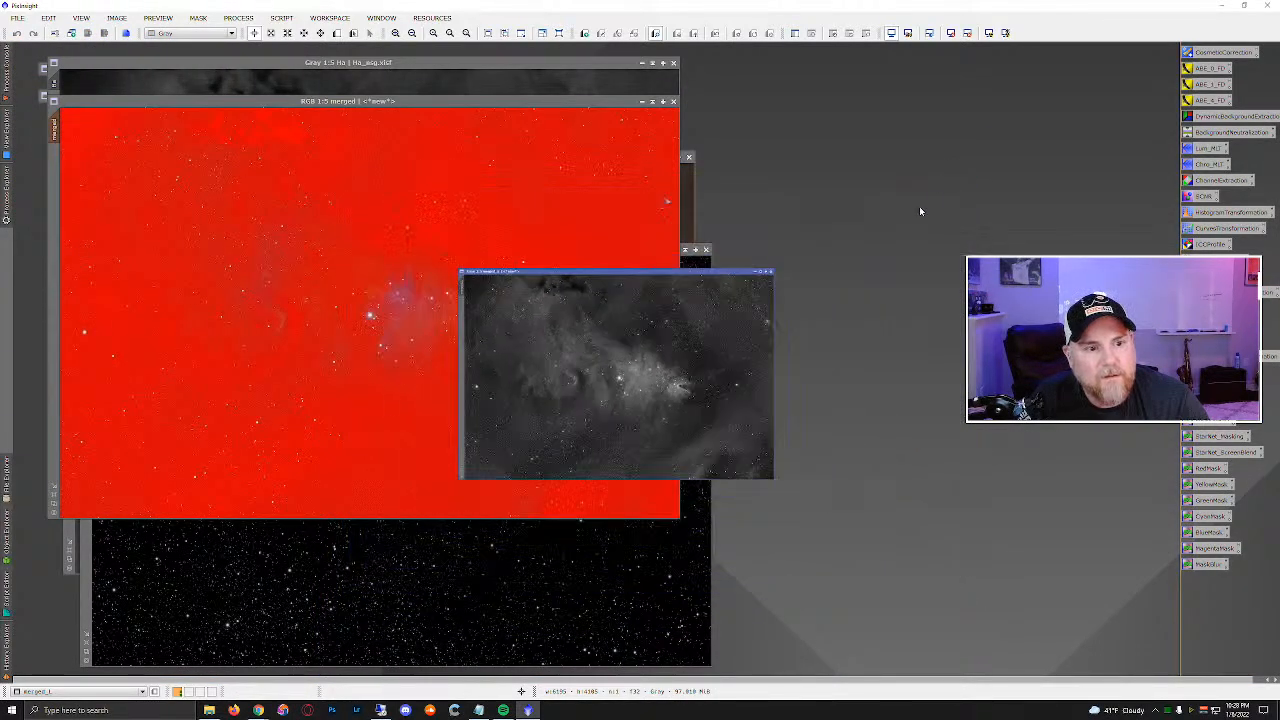
{"action": "left_click_drag", "start_coordinate": [842, 237], "coordinate": [873, 157]}
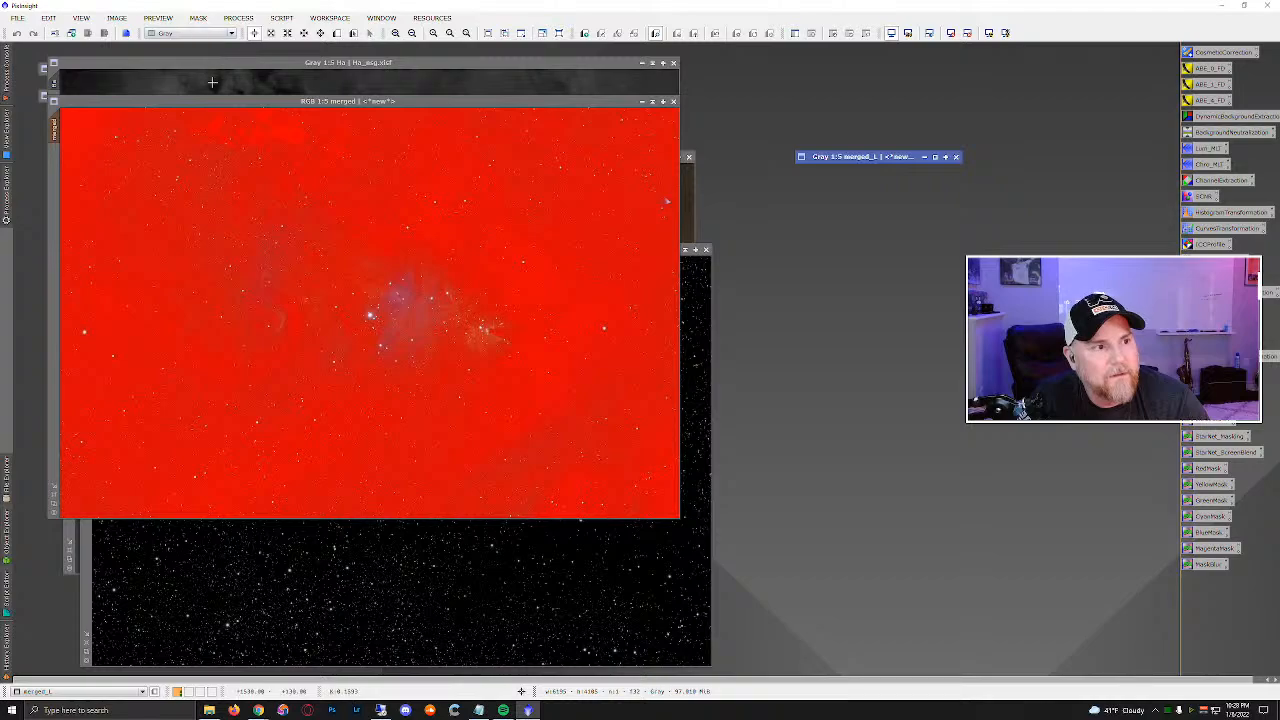
Invert the lightness mask on the merged image, then invert it back.
{"action": "left_click", "coordinate": [215, 102]}
{"action": "left_click", "coordinate": [202, 20]}
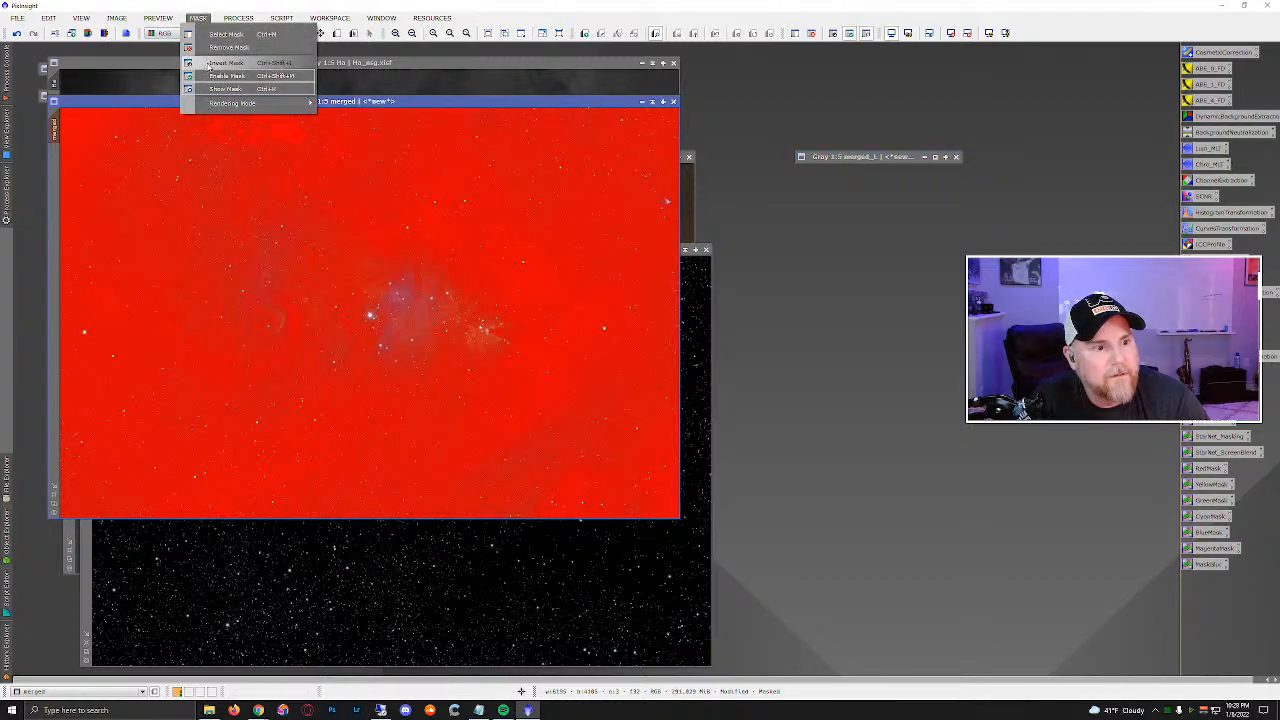
{"action": "left_click", "coordinate": [222, 63]}
{"action": "left_click", "coordinate": [202, 20]}
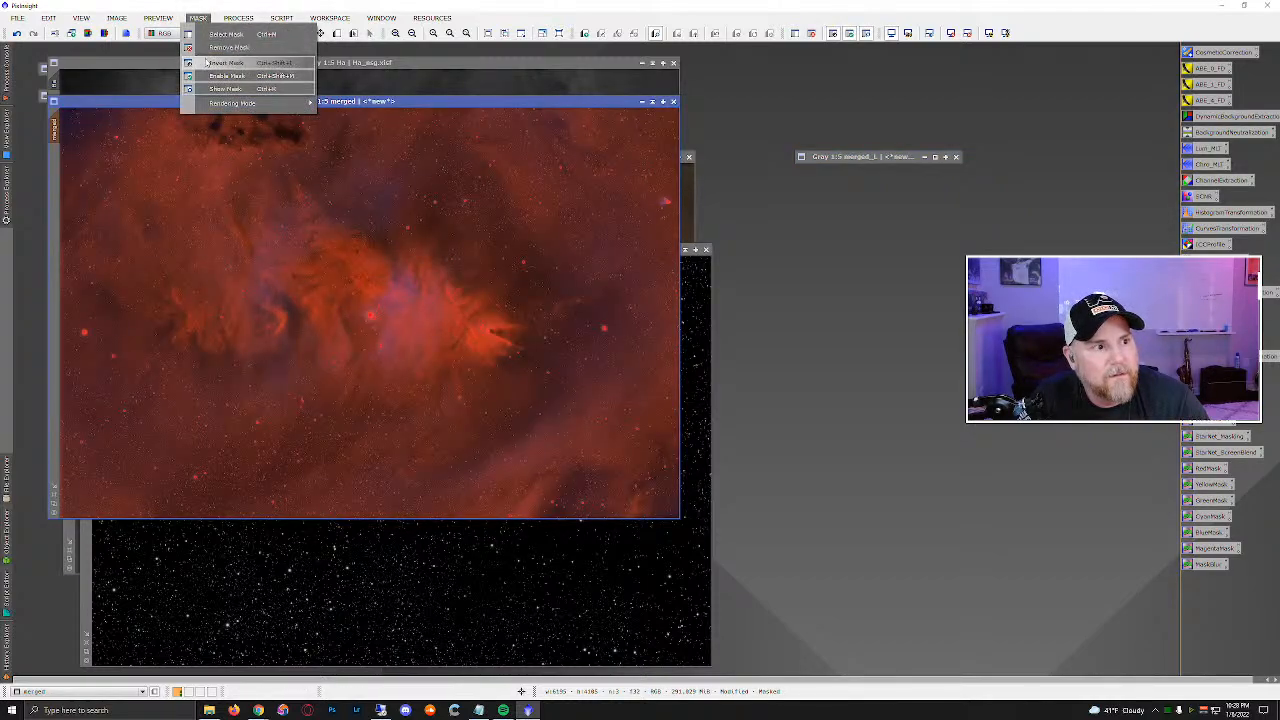
{"action": "left_click", "coordinate": [206, 62]}
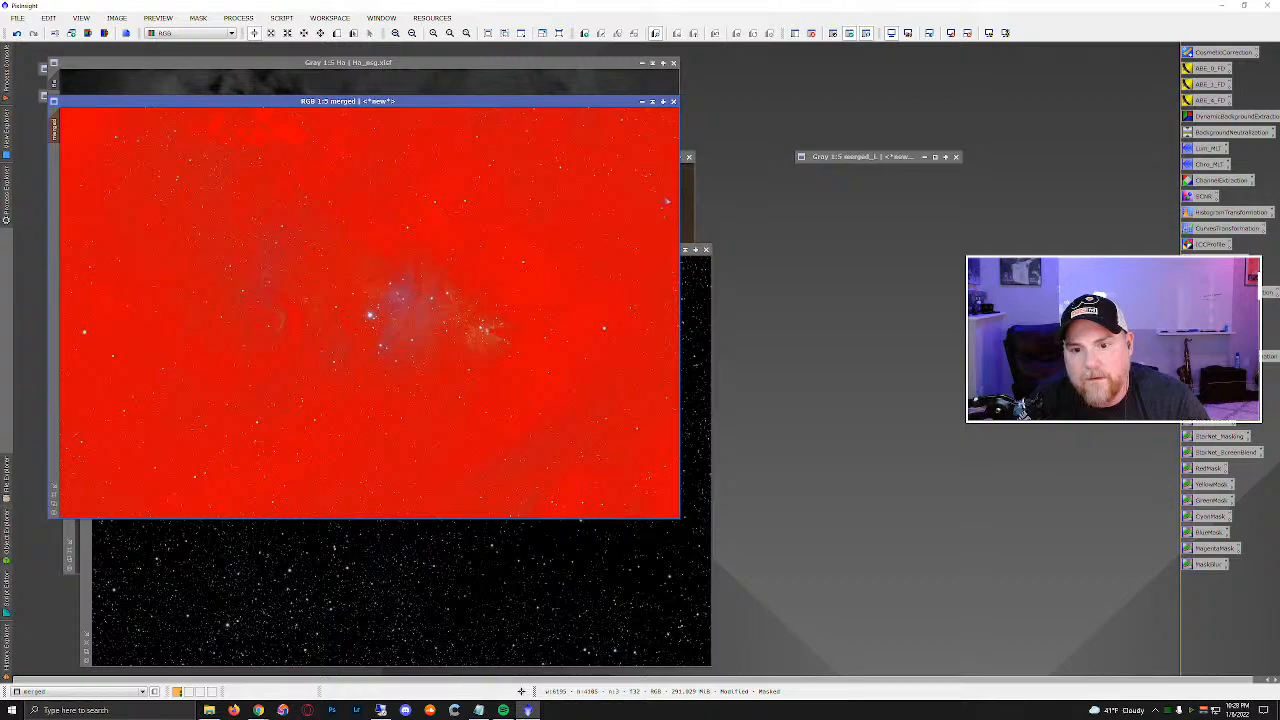
Open LocalHistogramEqualization with a real-time preview of the merged image and set the amount to 0.300.
{"action": "double_click", "coordinate": [1220, 292]}
{"action": "left_click_drag", "start_coordinate": [1000, 160], "coordinate": [914, 96]}
{"action": "left_click", "coordinate": [848, 163]}
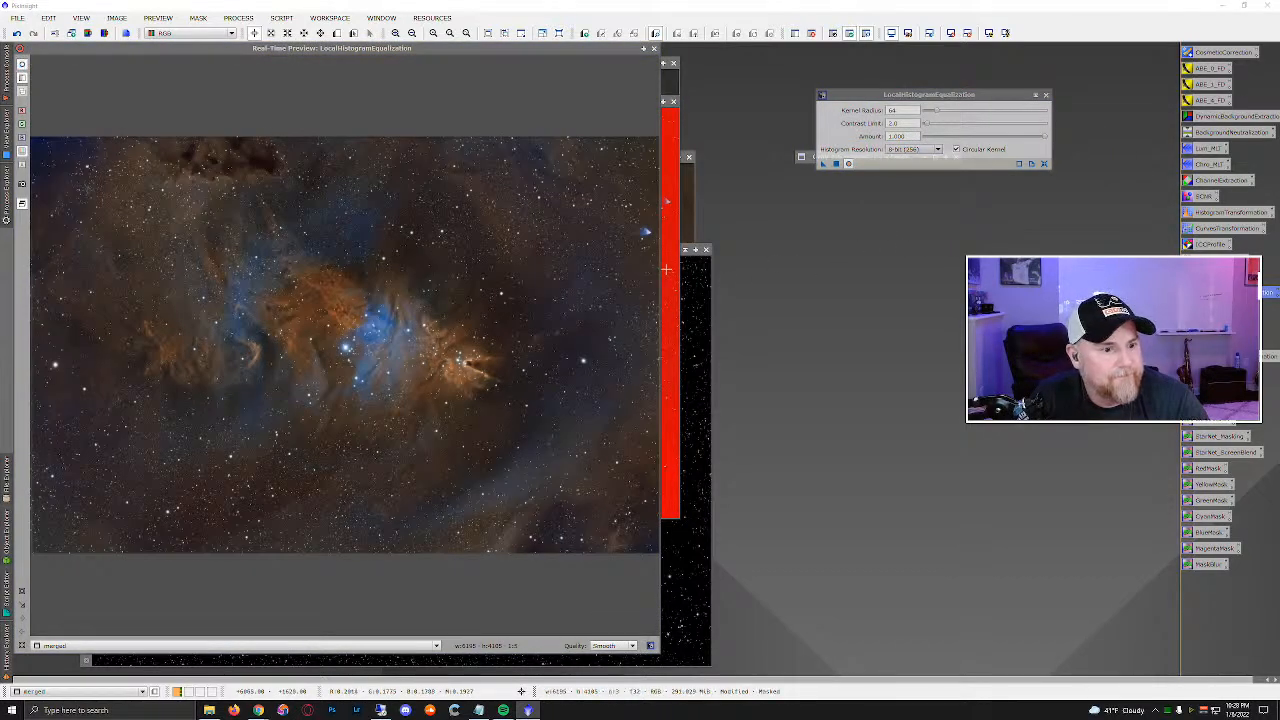
{"action": "mouse_move", "coordinate": [1045, 136]}
{"action": "left_mouse_down"}
{"action": "mouse_move", "coordinate": [961, 139]}
{"action": "mouse_move", "coordinate": [1042, 141]}
{"action": "left_mouse_up"}
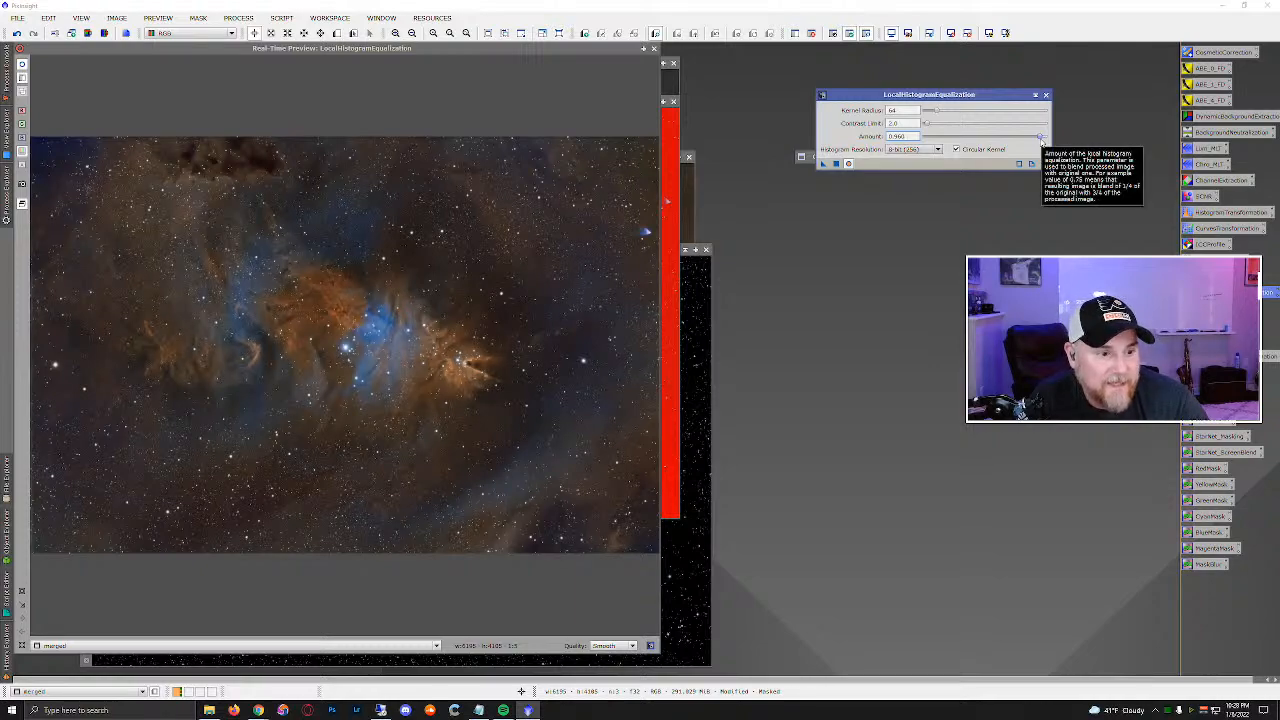
{"action": "left_click_drag", "start_coordinate": [1042, 141], "coordinate": [962, 138]}
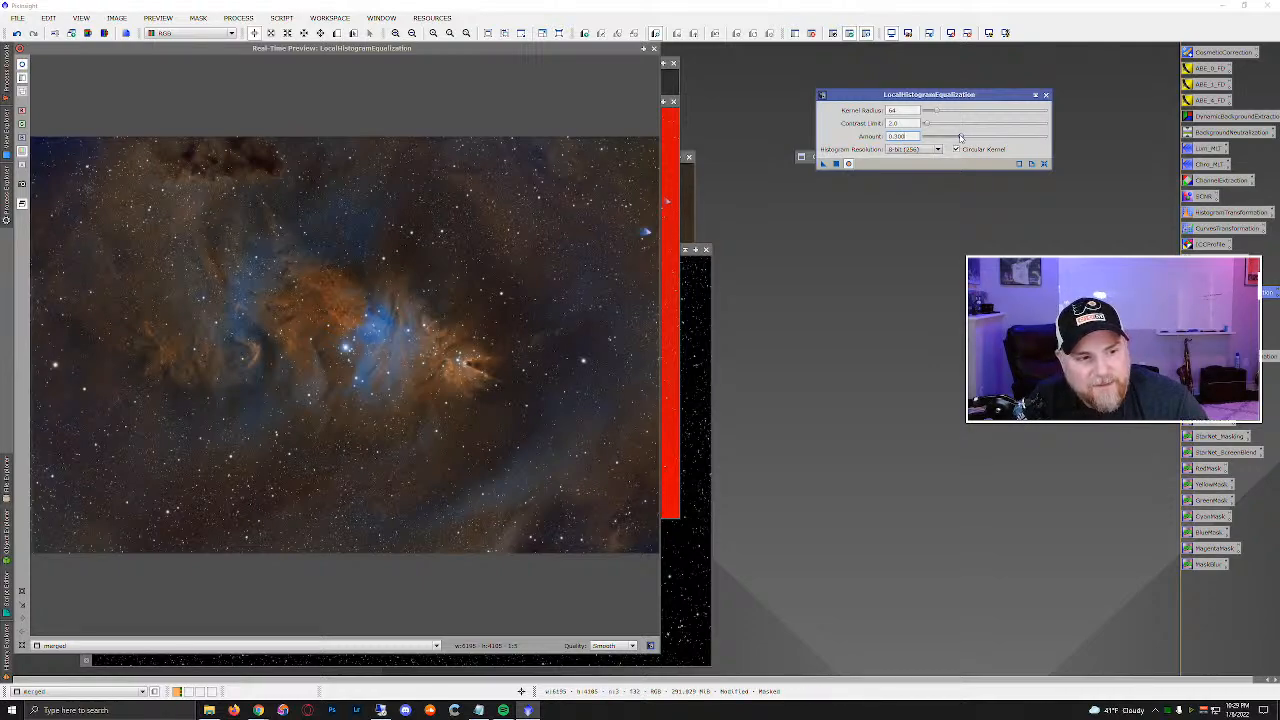
Apply the local histogram equalization to the merged image, reset its settings, and close the process and its preview.
{"action": "left_click", "coordinate": [836, 164]}
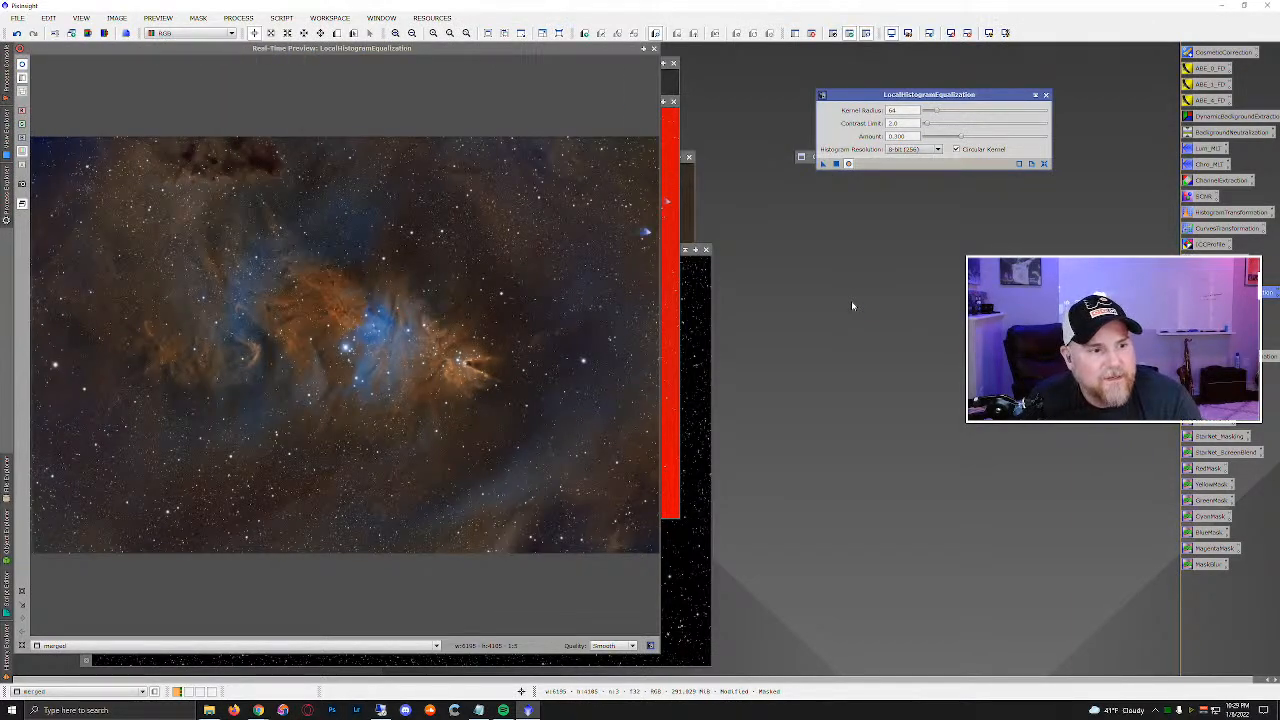
{"action": "left_click", "coordinate": [1043, 163]}
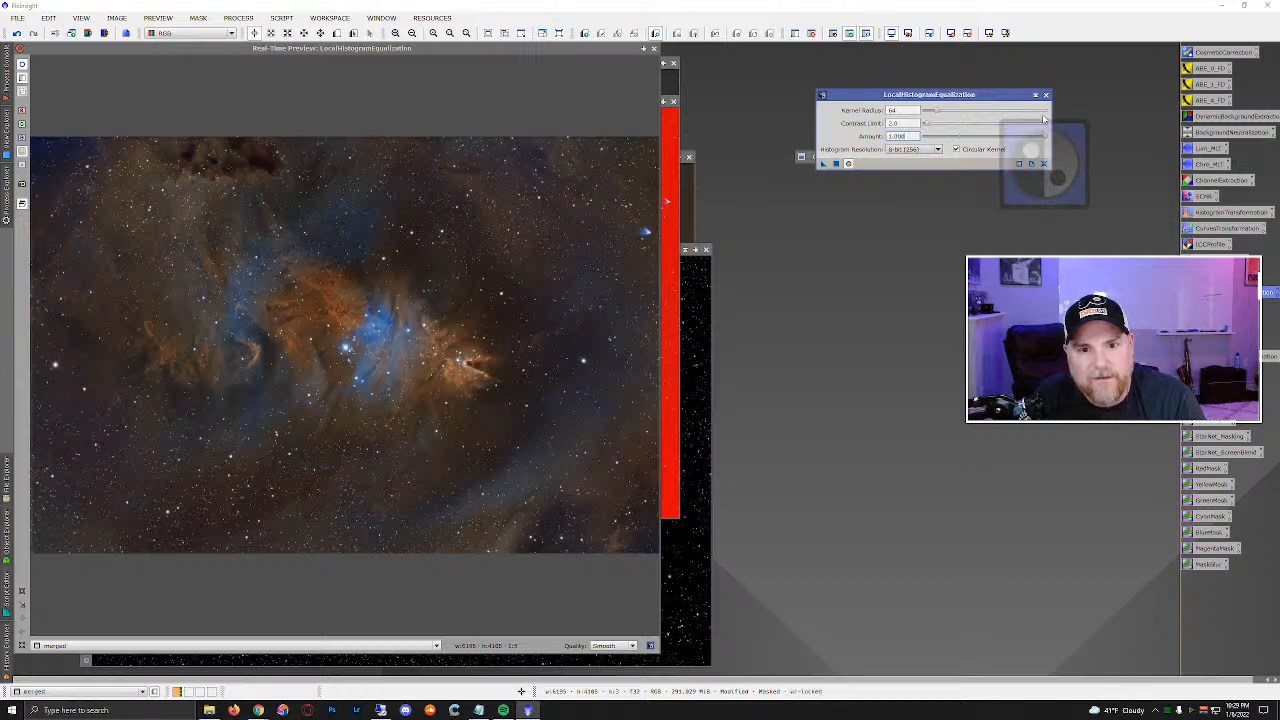
{"action": "left_click", "coordinate": [1046, 96]}
{"action": "left_click", "coordinate": [654, 48]}
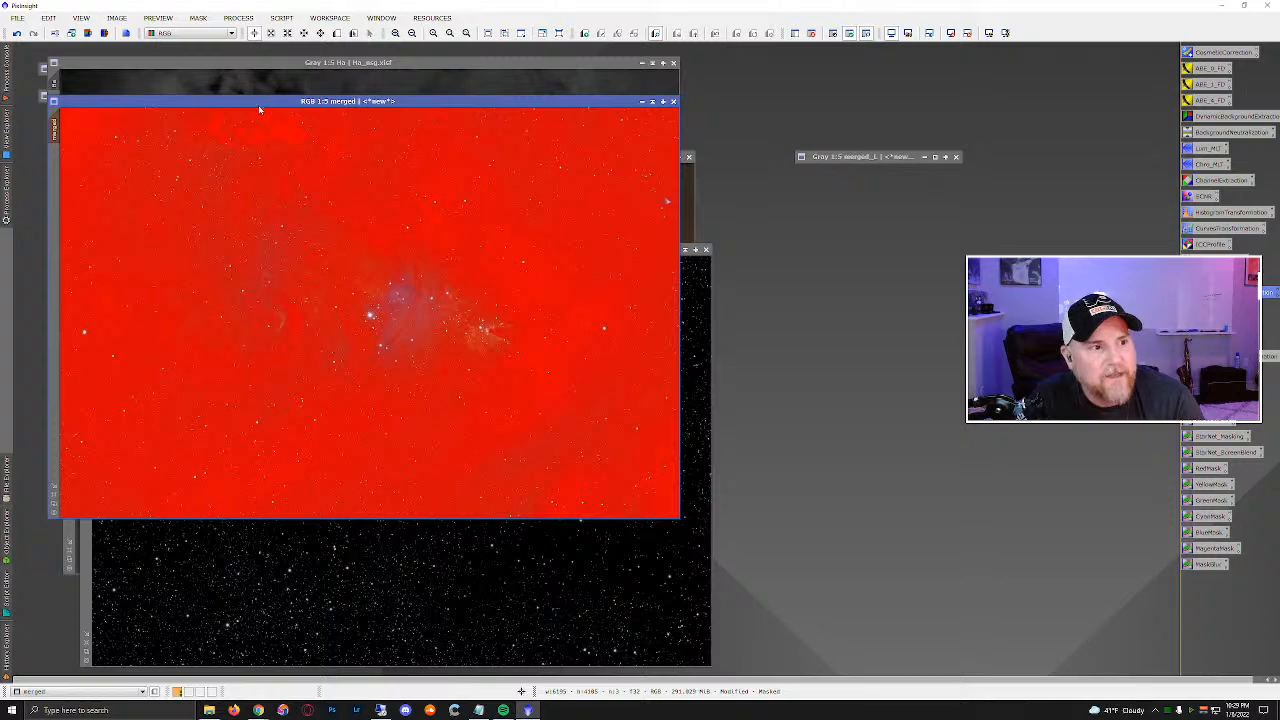
Remove the lightness mask from the merged image.
{"action": "left_click", "coordinate": [237, 18]}
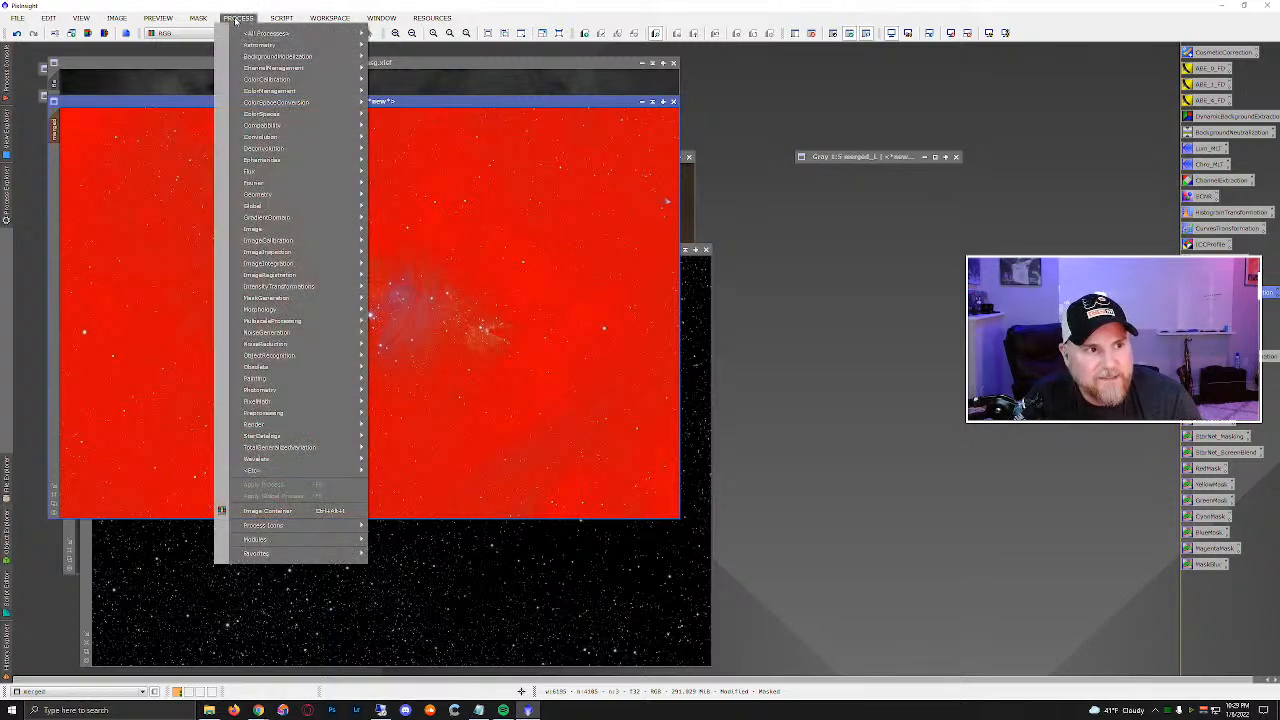
{"action": "mouse_move", "coordinate": [198, 18]}
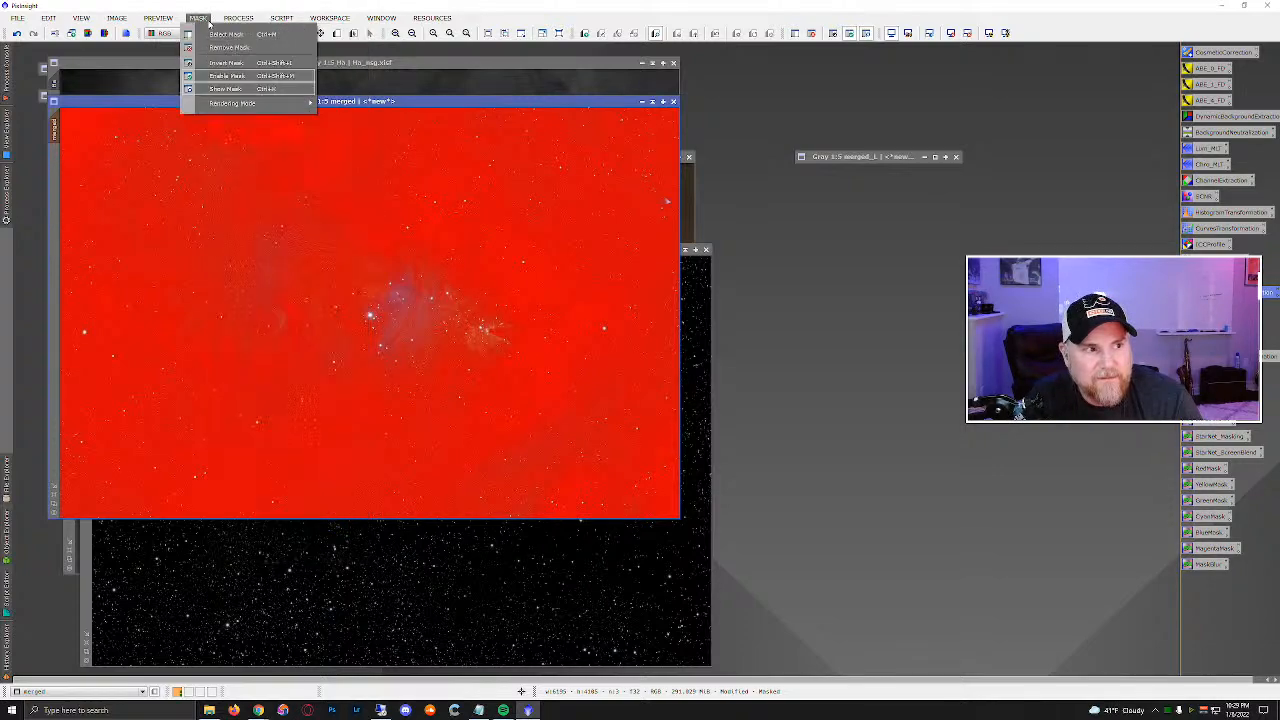
{"action": "mouse_move", "coordinate": [213, 104]}
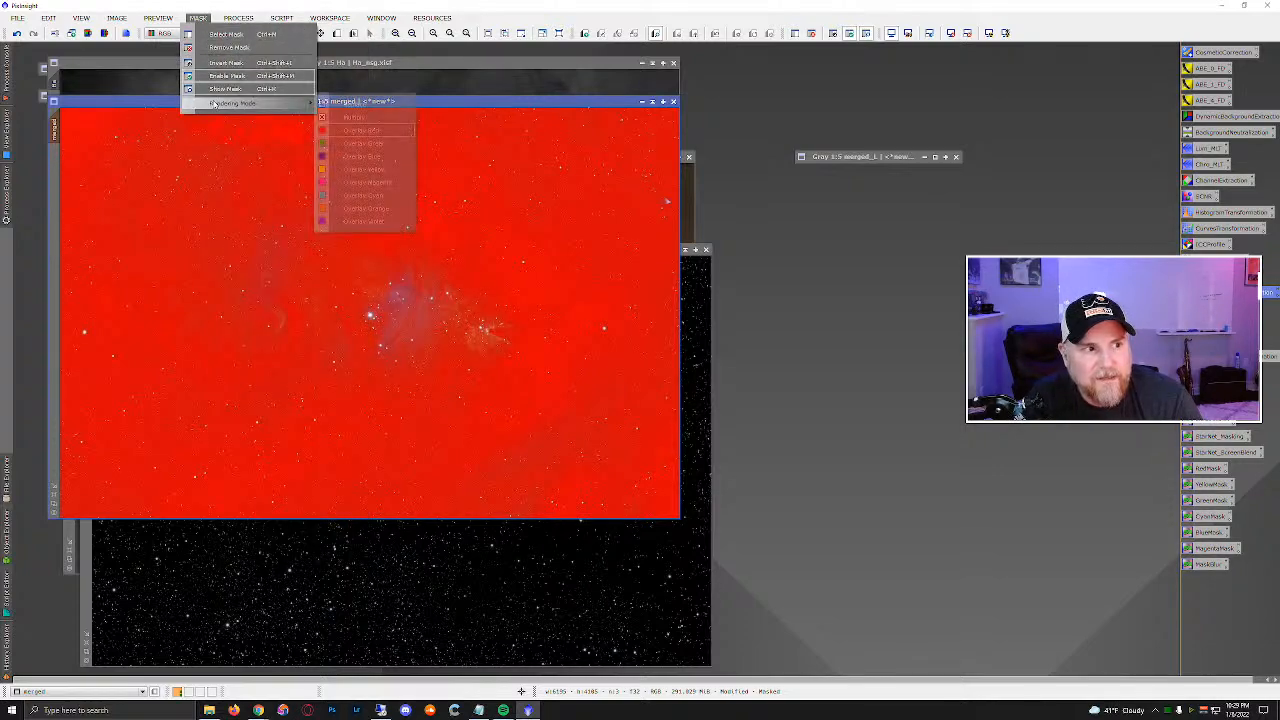
{"action": "left_click", "coordinate": [220, 47]}
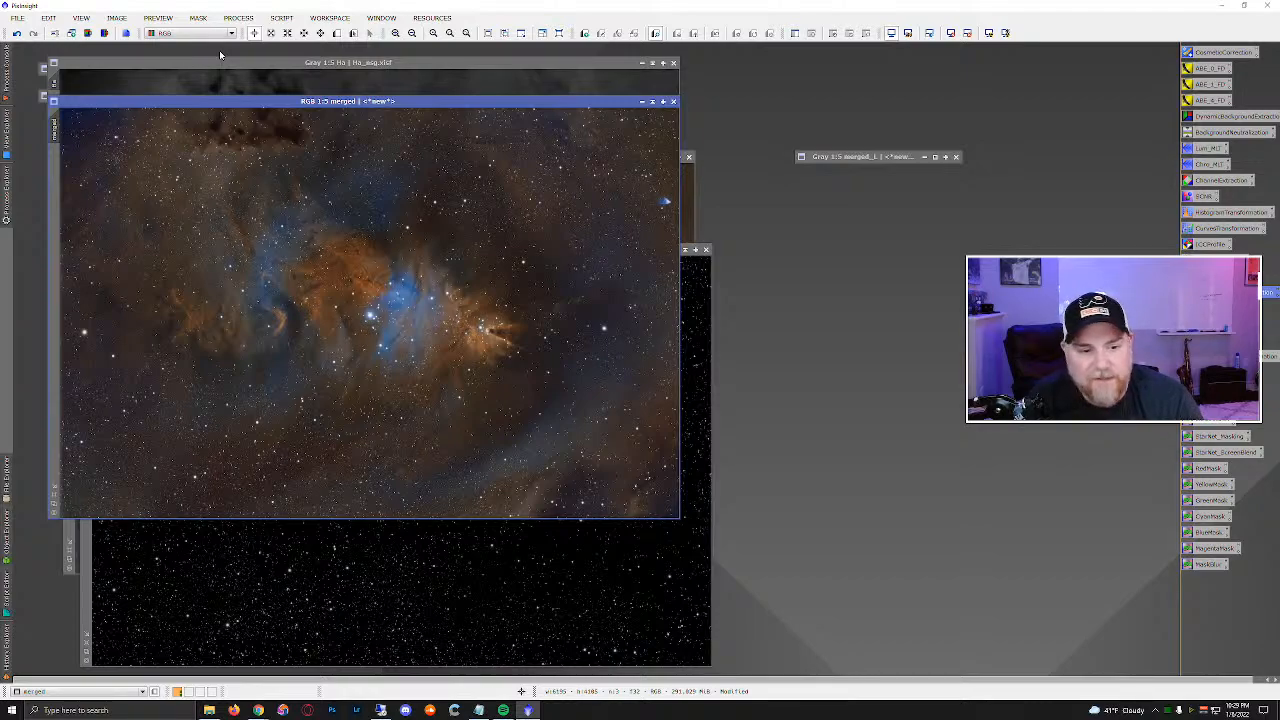
Iconify the test_stars image, line up the iconified merged_L image beneath it, and reposition the merged image window.
{"action": "left_click", "coordinate": [686, 250]}
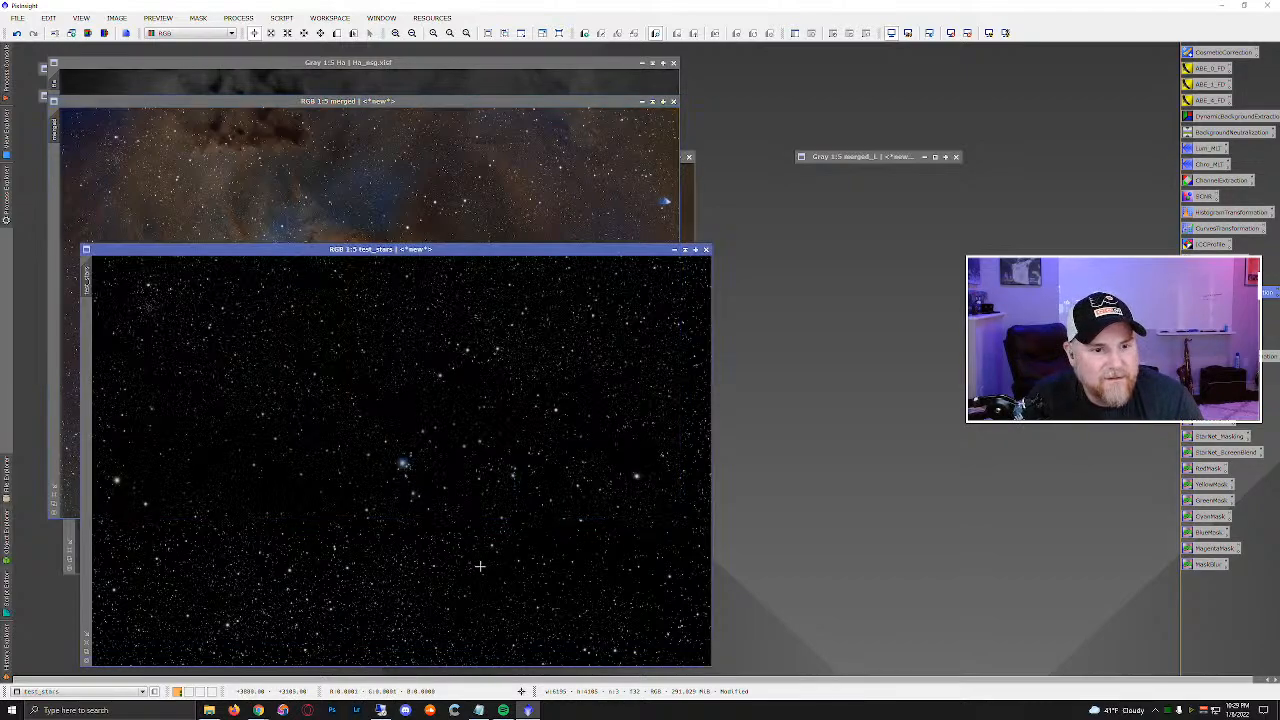
{"action": "left_click", "coordinate": [686, 250]}
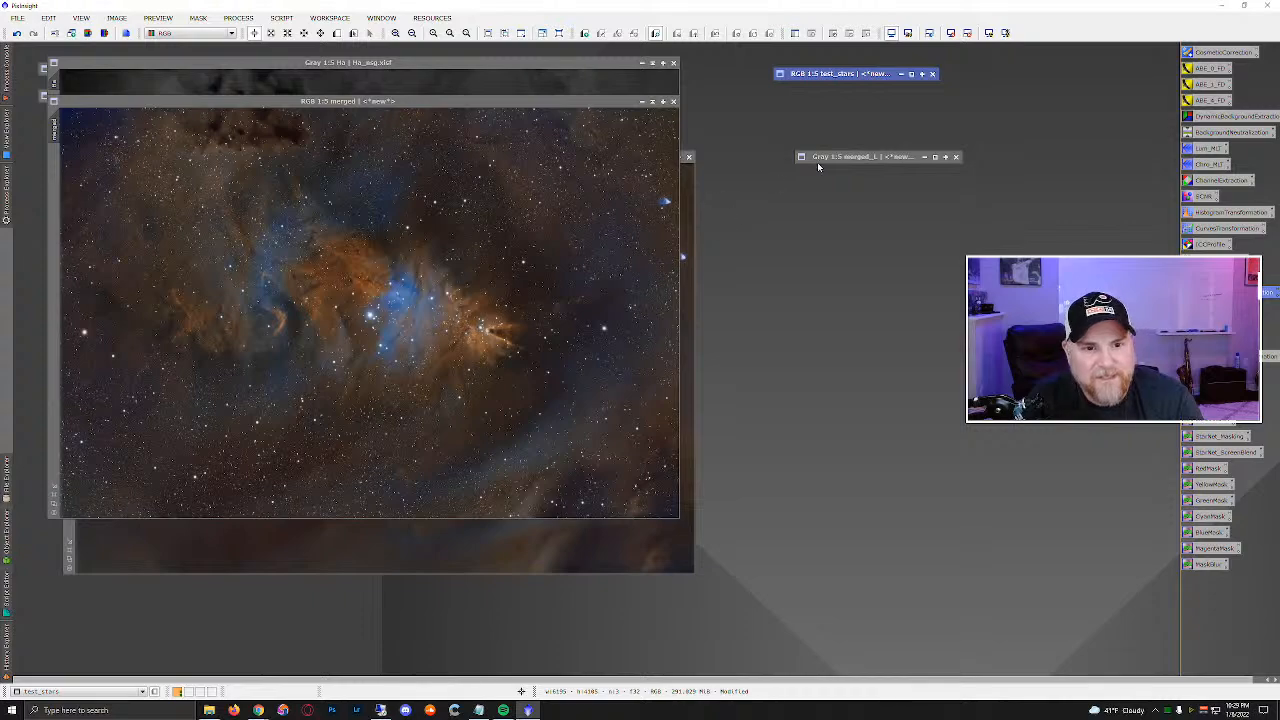
{"action": "left_click_drag", "start_coordinate": [817, 162], "coordinate": [821, 87]}
{"action": "left_click_drag", "start_coordinate": [449, 103], "coordinate": [450, 98]}
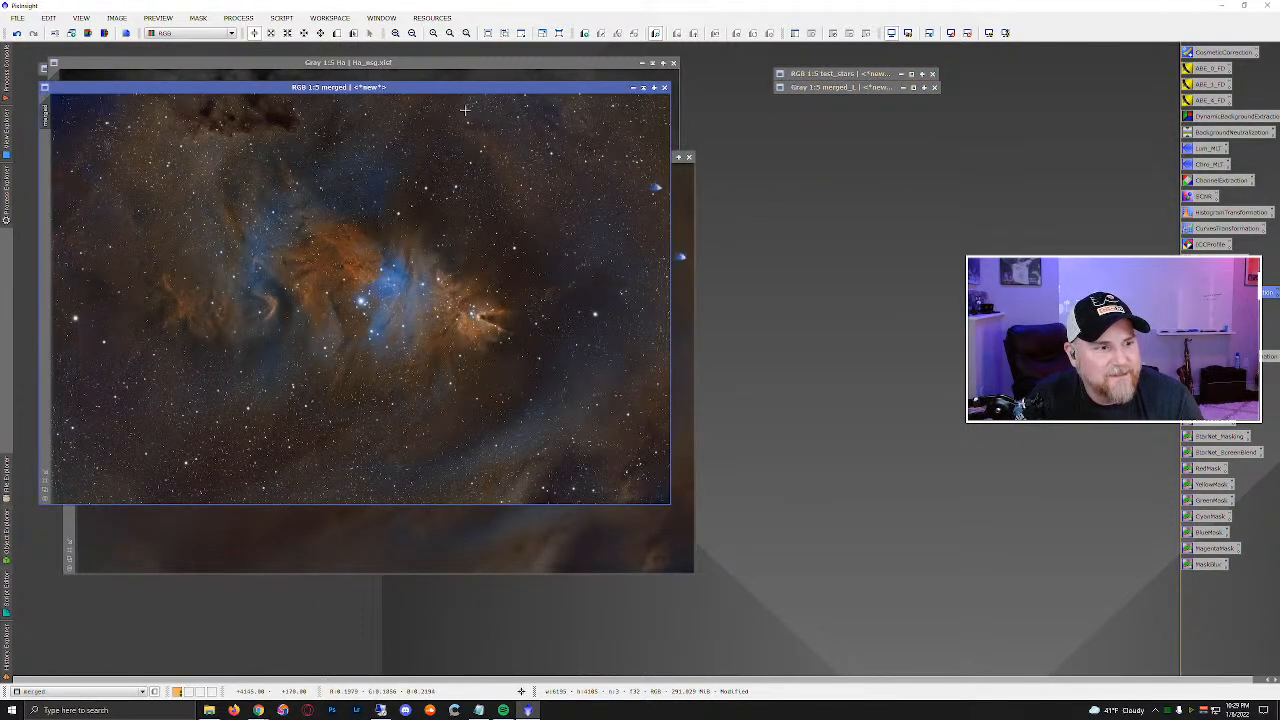
Run the DarkStructureEnhance script on the merged image with an amount of 0.36.
{"action": "left_click", "coordinate": [255, 22]}
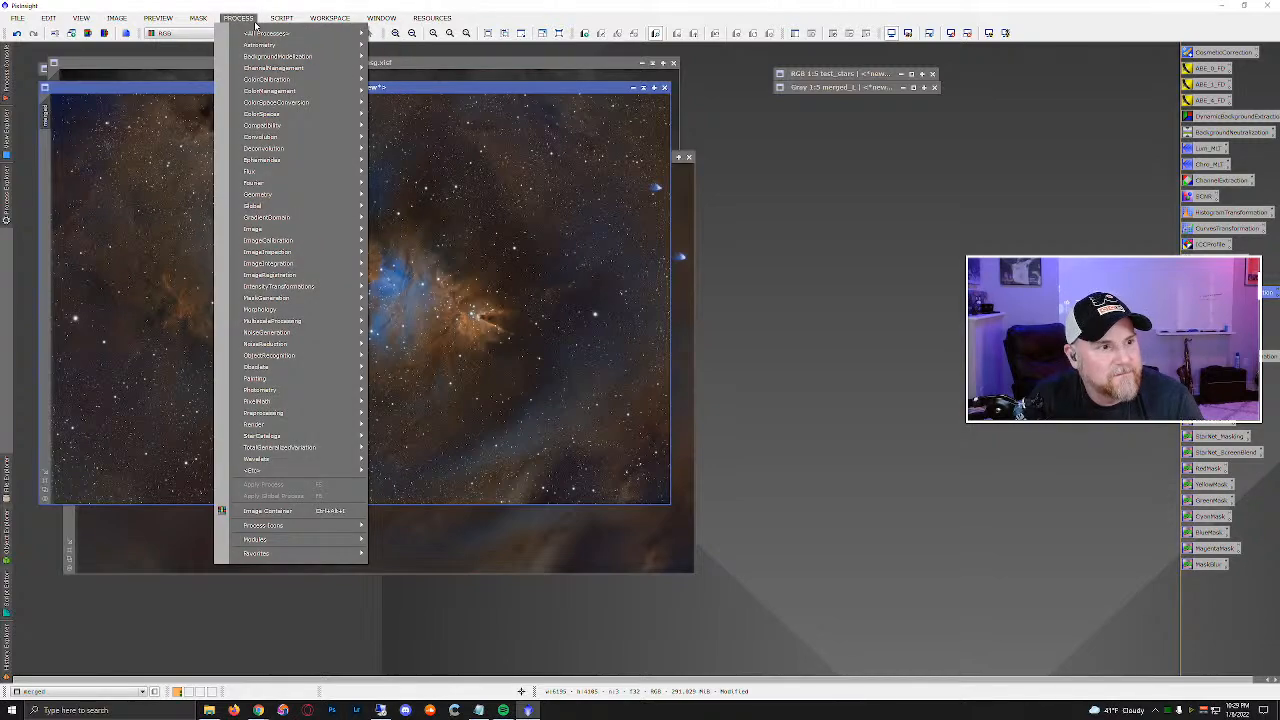
{"action": "mouse_move", "coordinate": [269, 22]}
{"action": "mouse_move", "coordinate": [321, 160]}
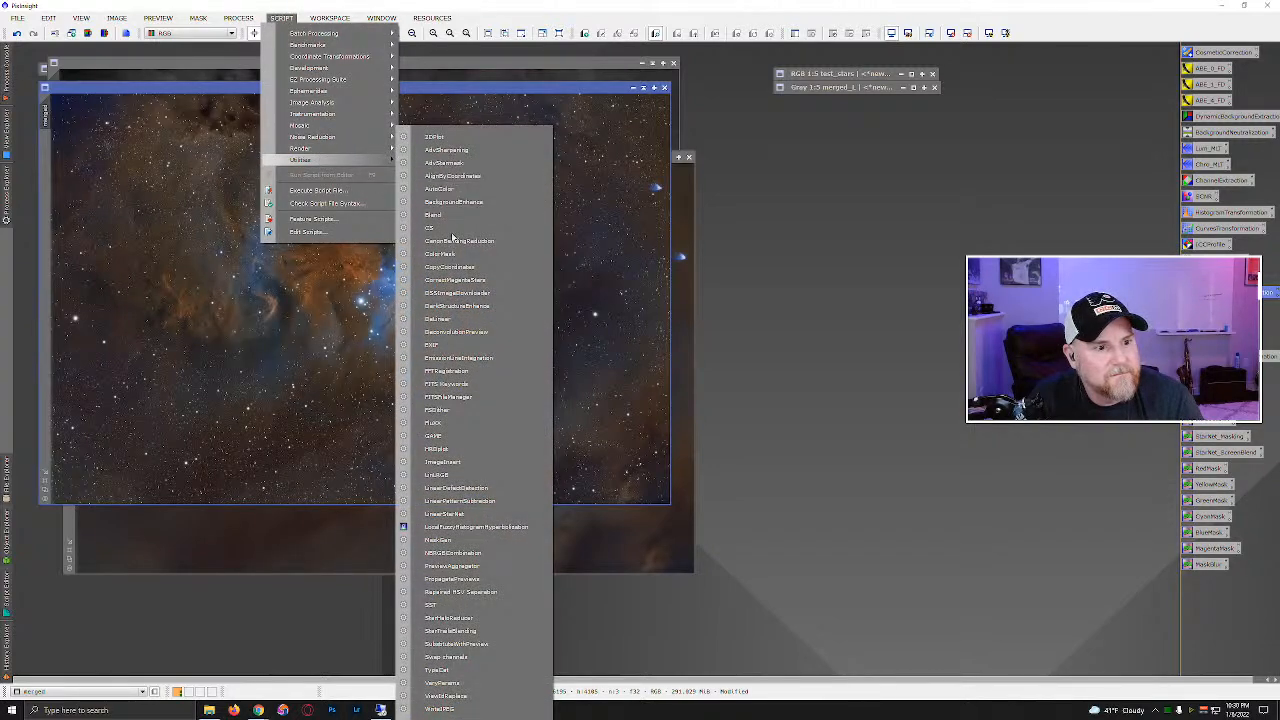
{"action": "left_click", "coordinate": [457, 305]}
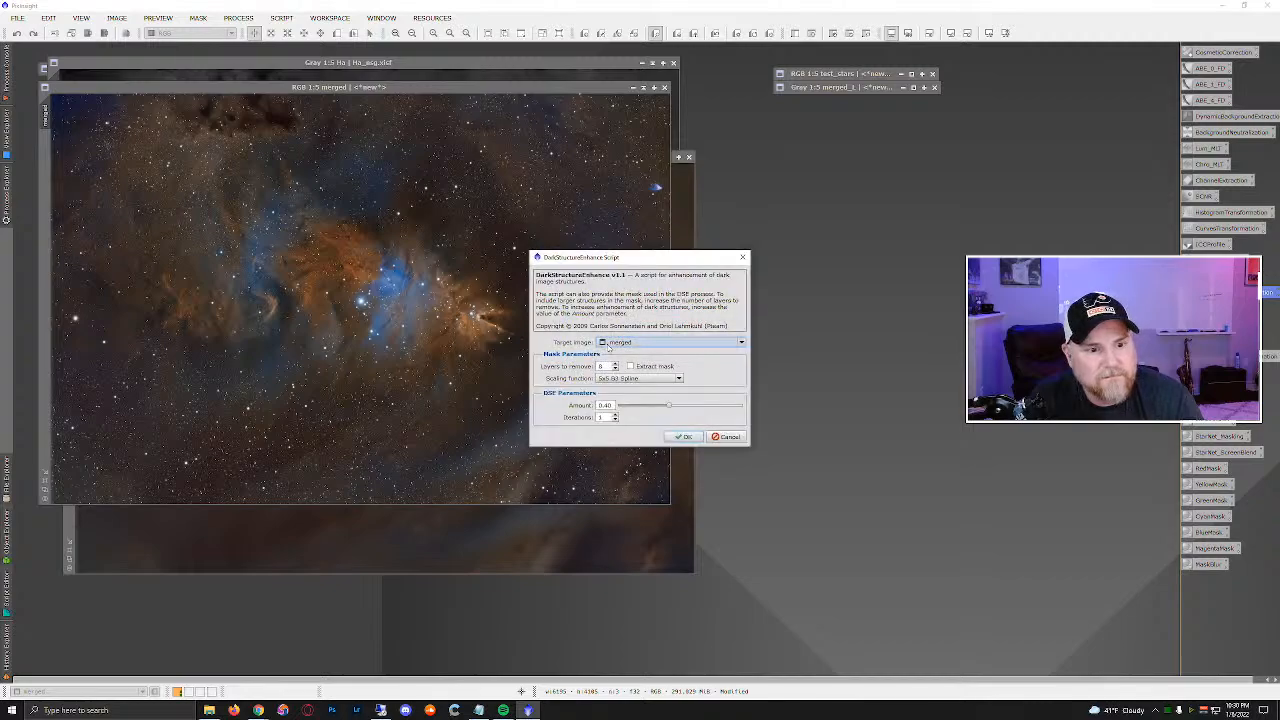
{"action": "left_click_drag", "start_coordinate": [669, 410], "coordinate": [663, 410]}
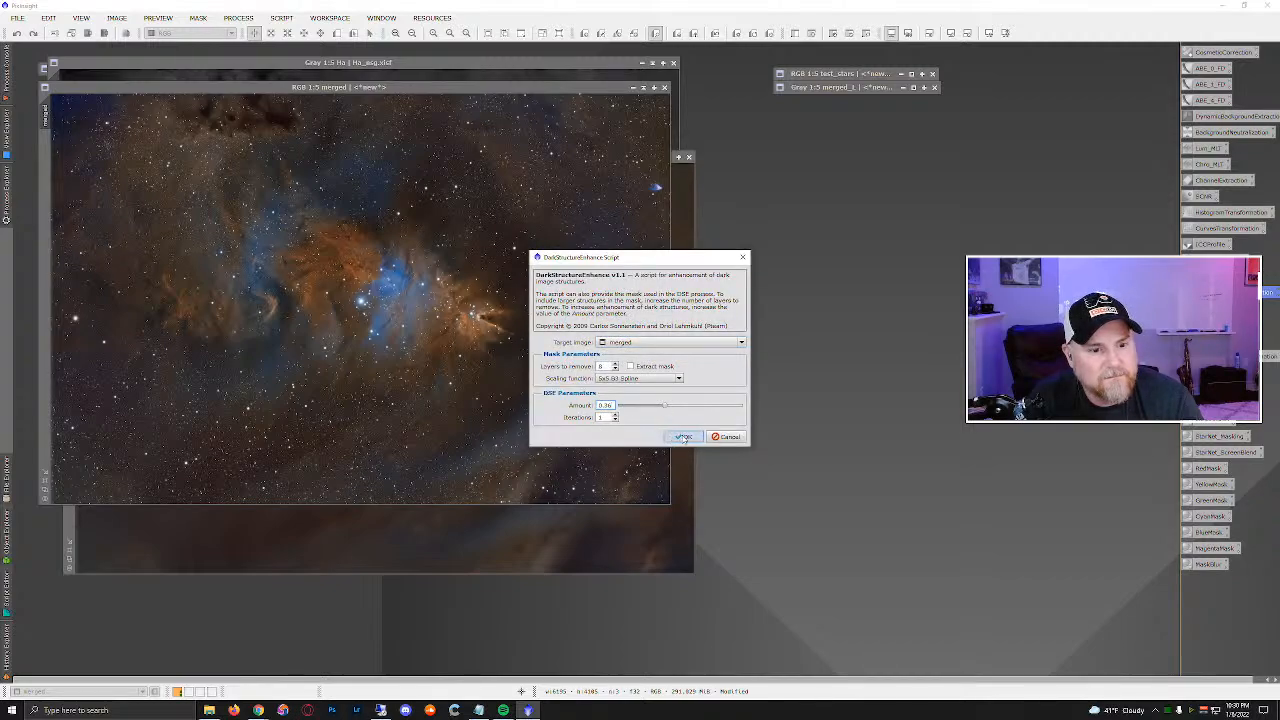
{"action": "left_click", "coordinate": [683, 437]}
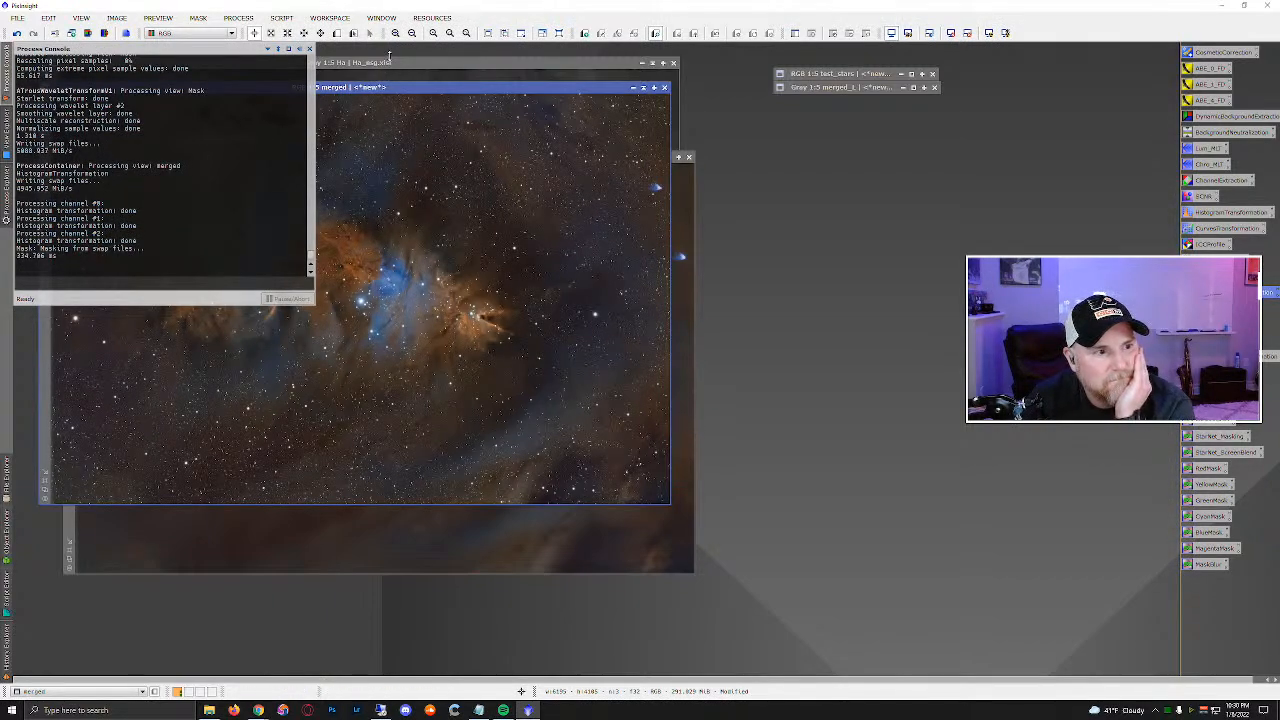
{"action": "left_click", "coordinate": [391, 88]}
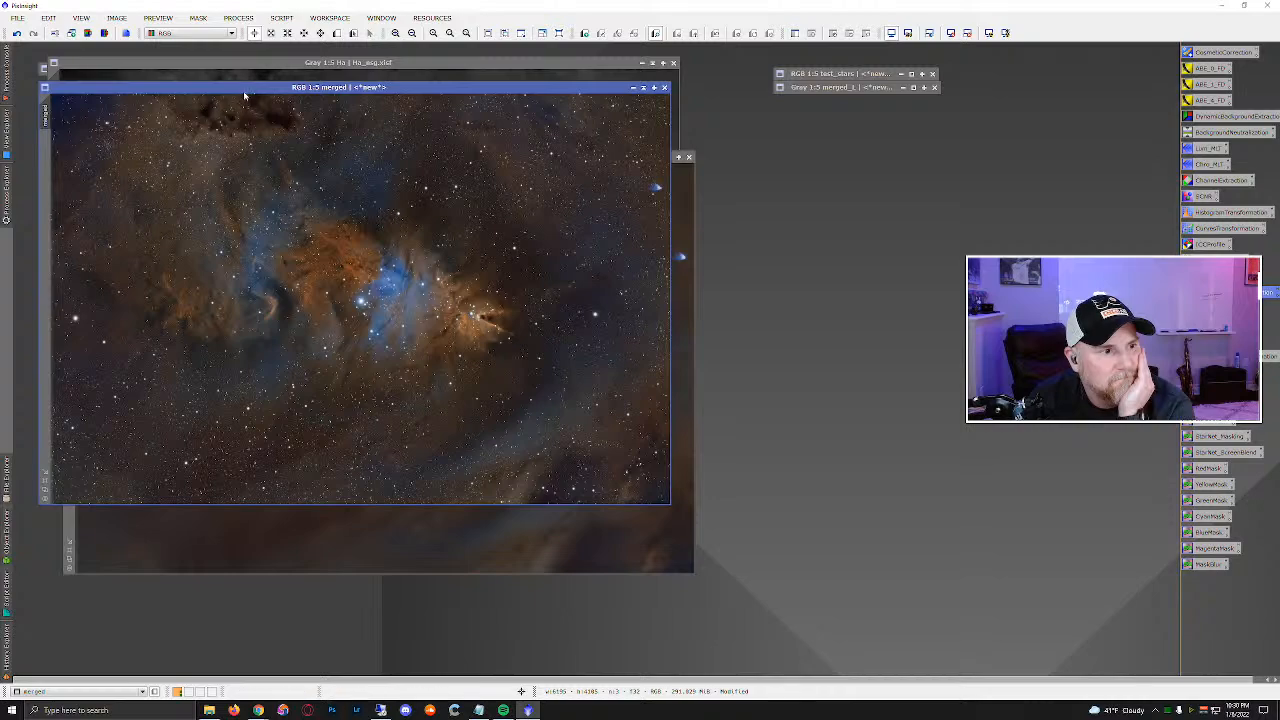
Rotate the merged image 90° counter-clockwise with FastRotation, close the process, and fit and reposition the image window.
{"action": "left_click", "coordinate": [224, 20]}
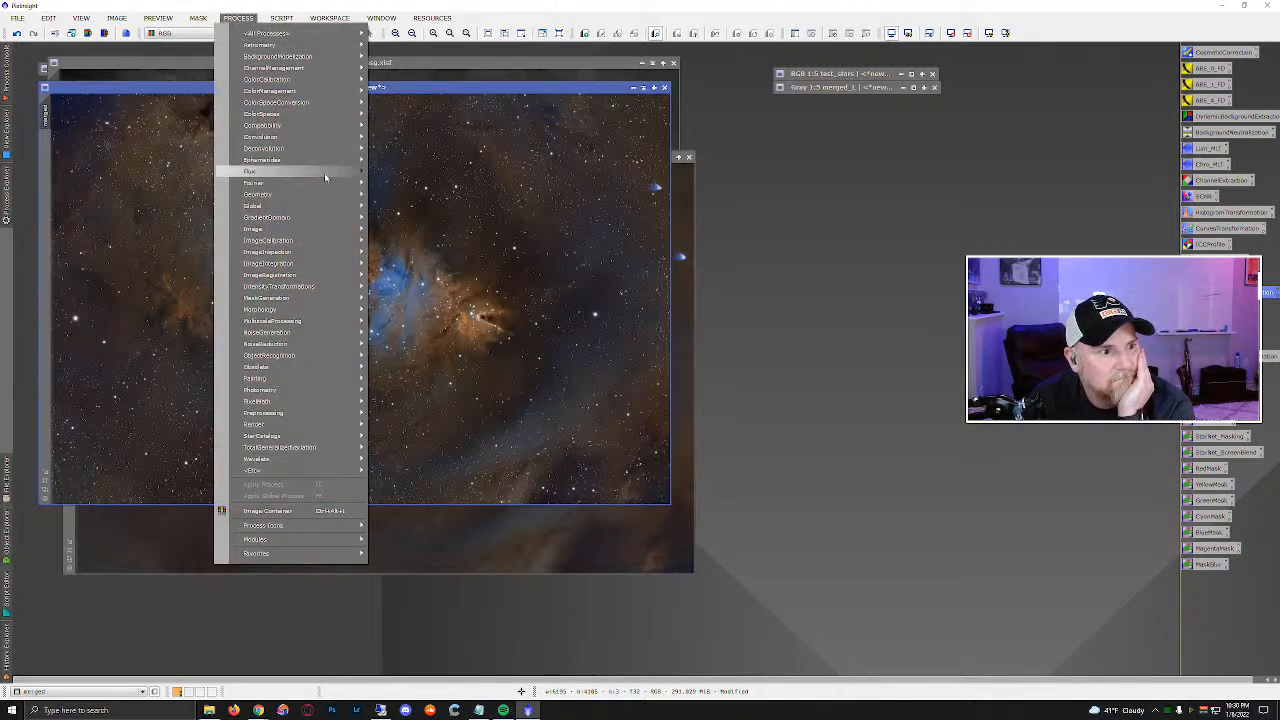
{"action": "mouse_move", "coordinate": [355, 195]}
{"action": "left_click", "coordinate": [386, 235]}
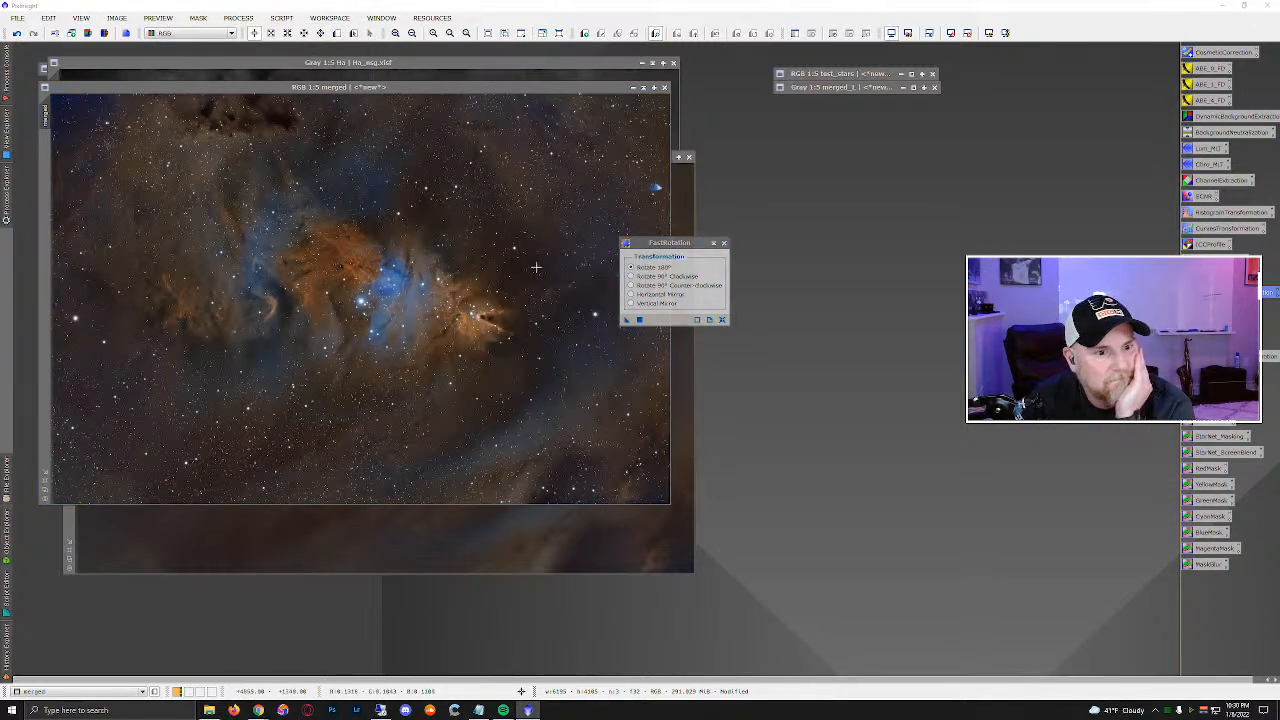
{"action": "left_click", "coordinate": [631, 285]}
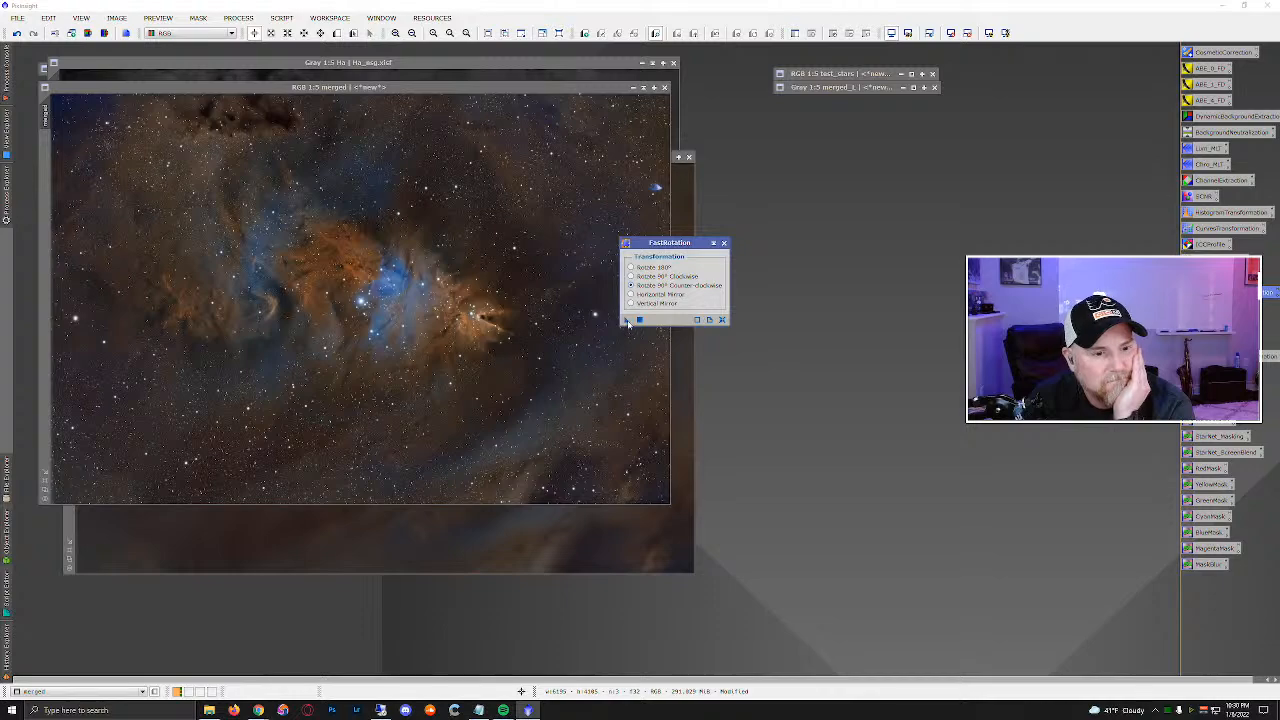
{"action": "left_click", "coordinate": [639, 320]}
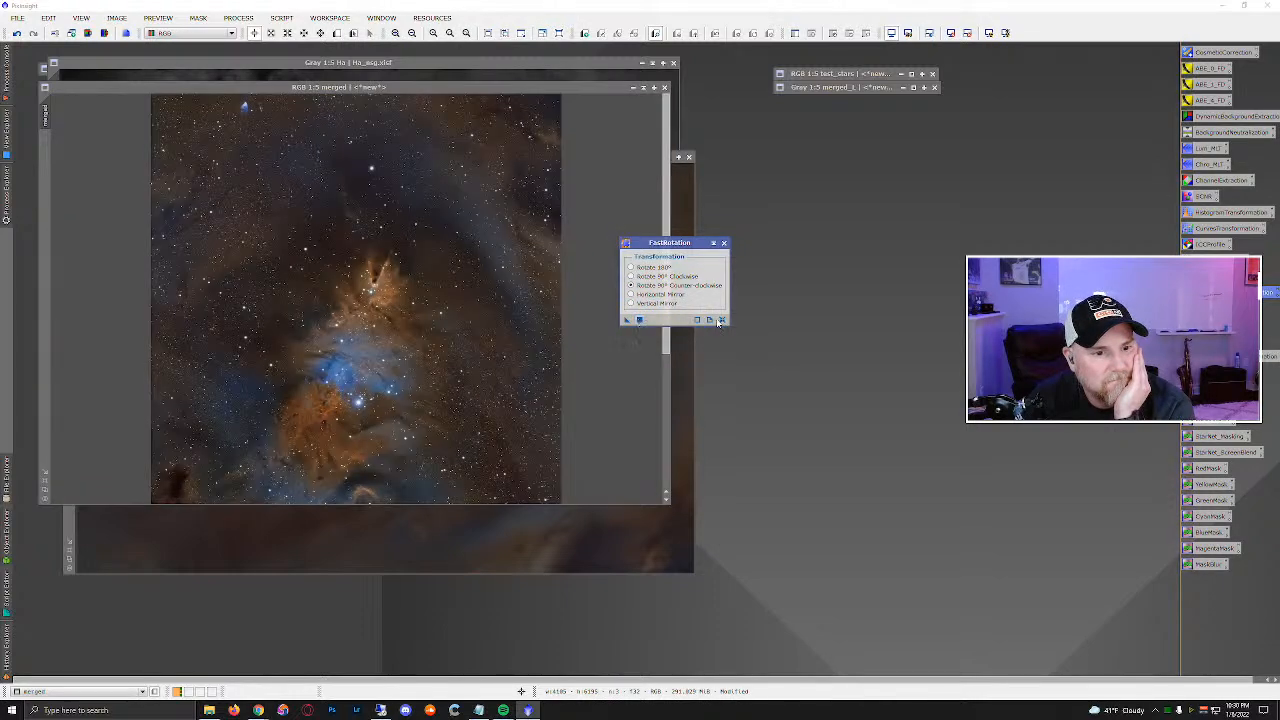
{"action": "left_click", "coordinate": [724, 243]}
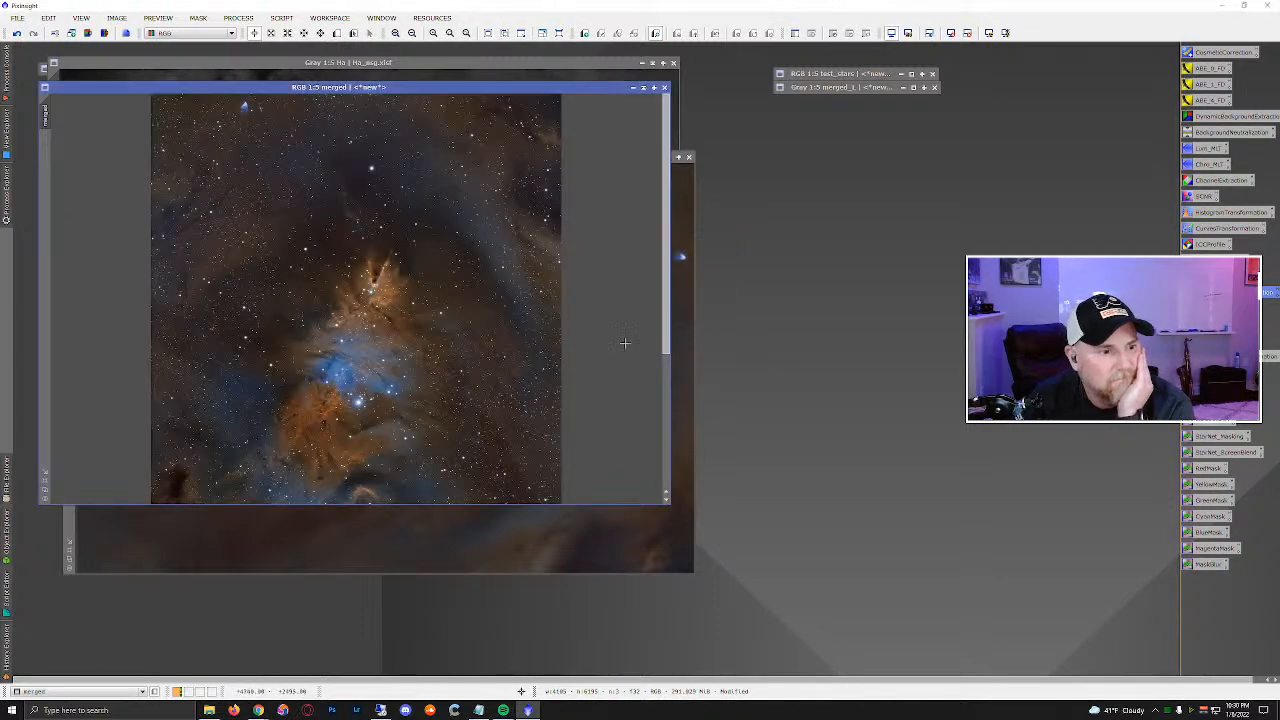
{"action": "left_click", "coordinate": [45, 481]}
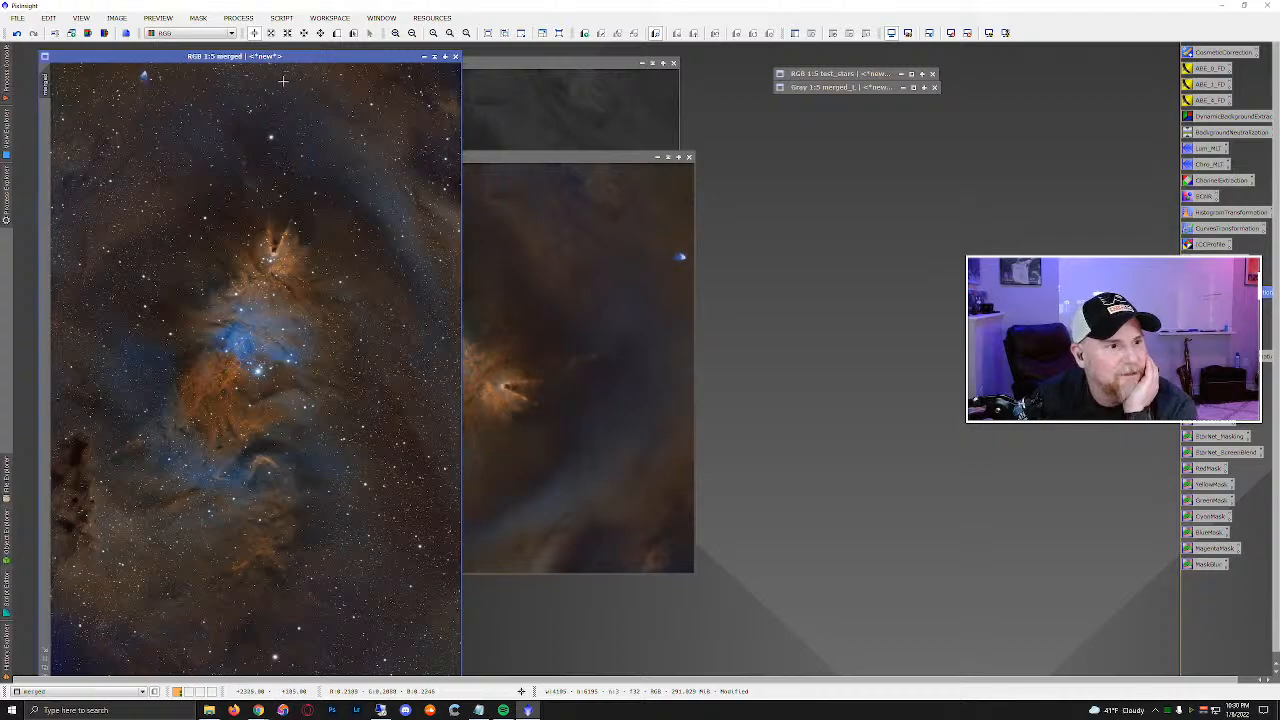
{"action": "left_click_drag", "start_coordinate": [270, 57], "coordinate": [352, 57]}
Examine the rotated merged image at several magnifications, including the bright stars in the nebula's core at 1:1.
{"action": "scroll", "coordinate": [457, 309], "scroll_direction": "down", "scroll_amount": 1}
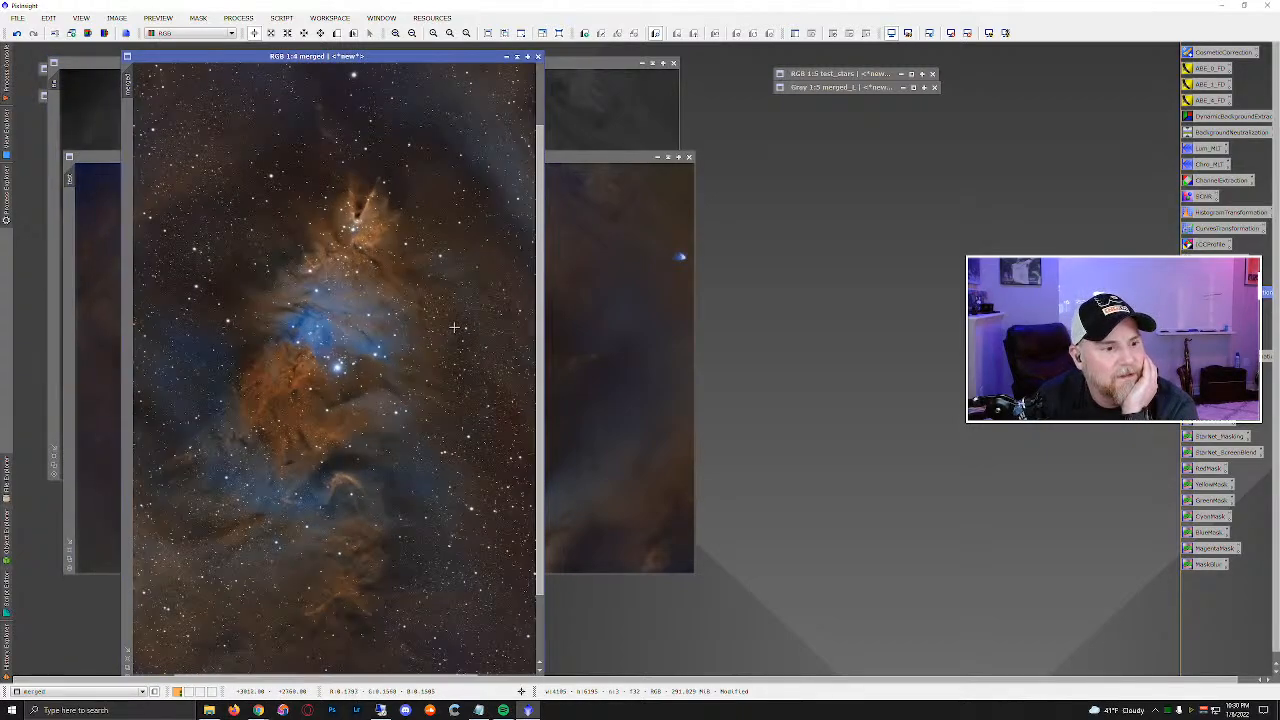
{"action": "scroll", "coordinate": [455, 328], "scroll_direction": "up", "scroll_amount": 2}
{"action": "scroll", "coordinate": [453, 339], "scroll_direction": "down", "scroll_amount": 1}
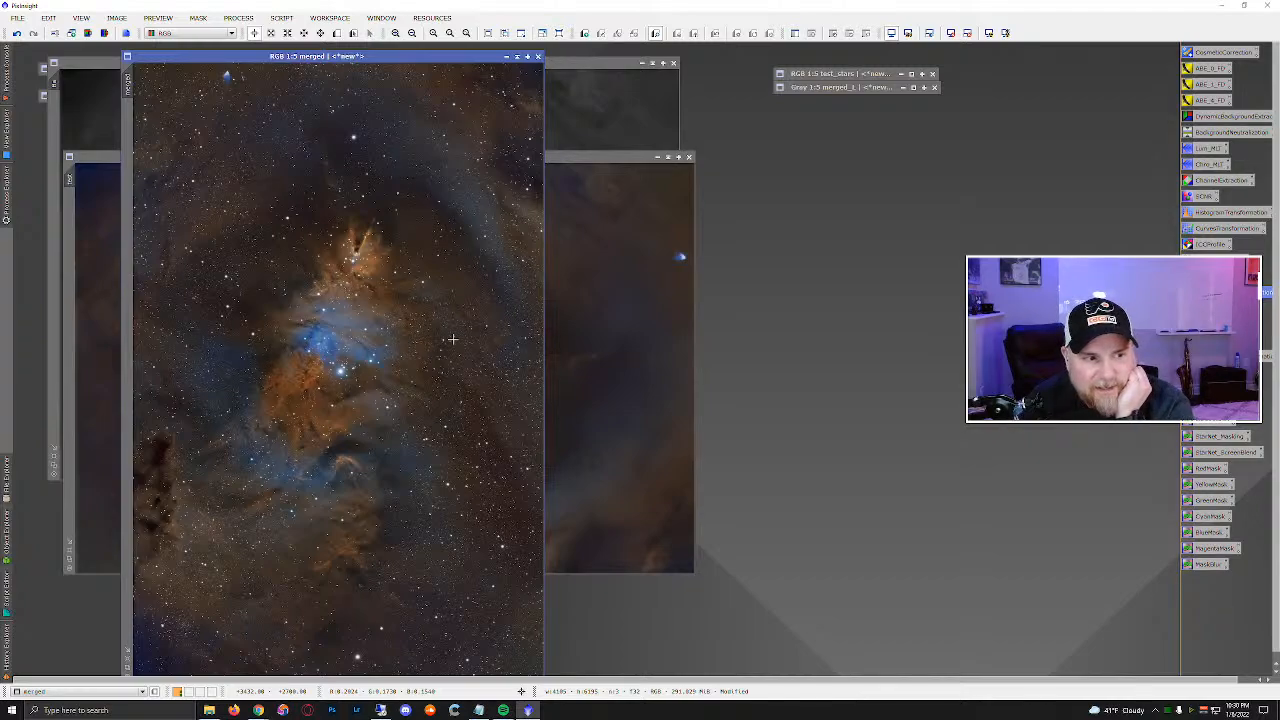
{"action": "scroll", "coordinate": [441, 336], "scroll_direction": "down", "scroll_amount": 3}
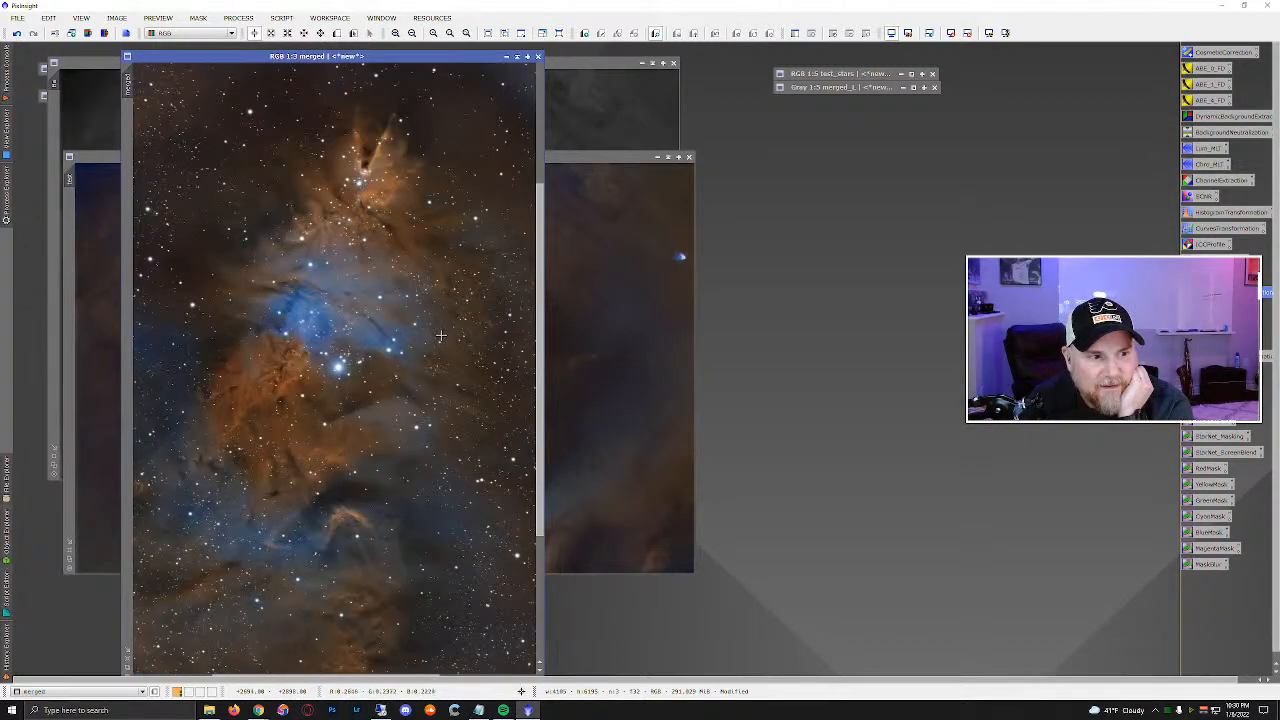
{"action": "scroll", "coordinate": [441, 336], "scroll_direction": "down", "scroll_amount": 1}
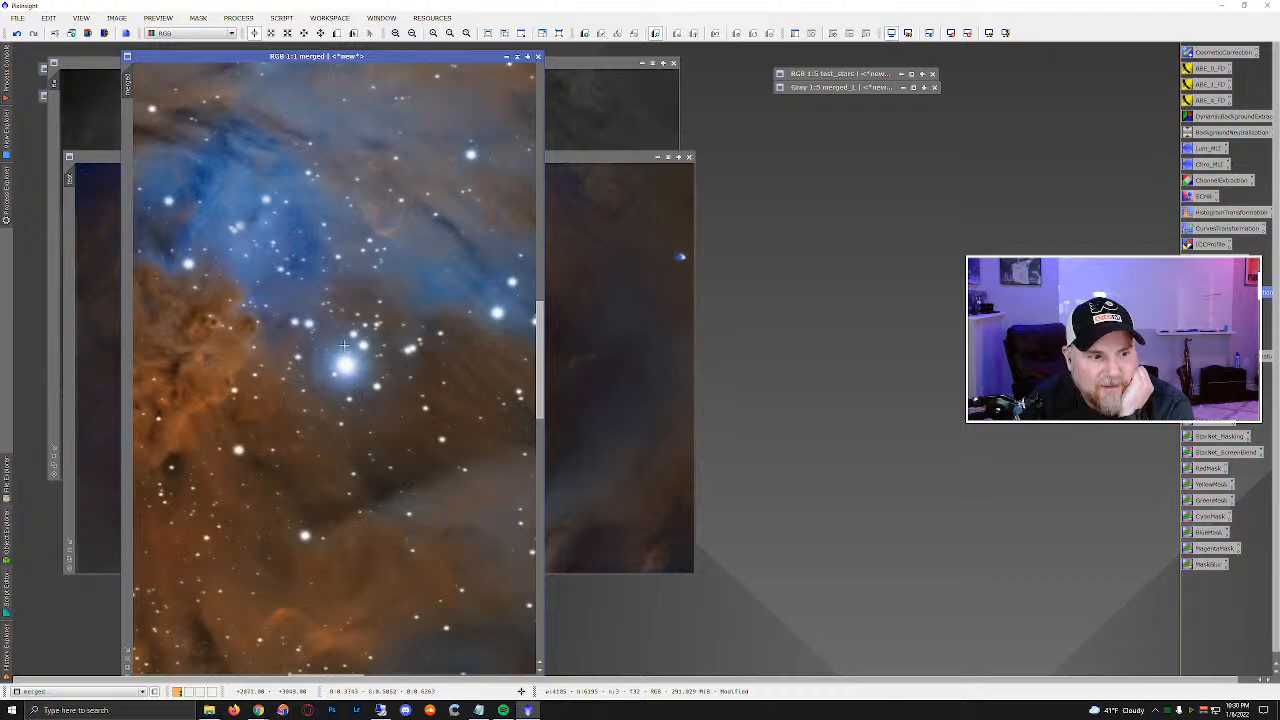
{"action": "scroll", "coordinate": [490, 427], "scroll_direction": "up", "scroll_amount": 3}
{"action": "scroll", "coordinate": [519, 428], "scroll_direction": "up", "scroll_amount": 1}
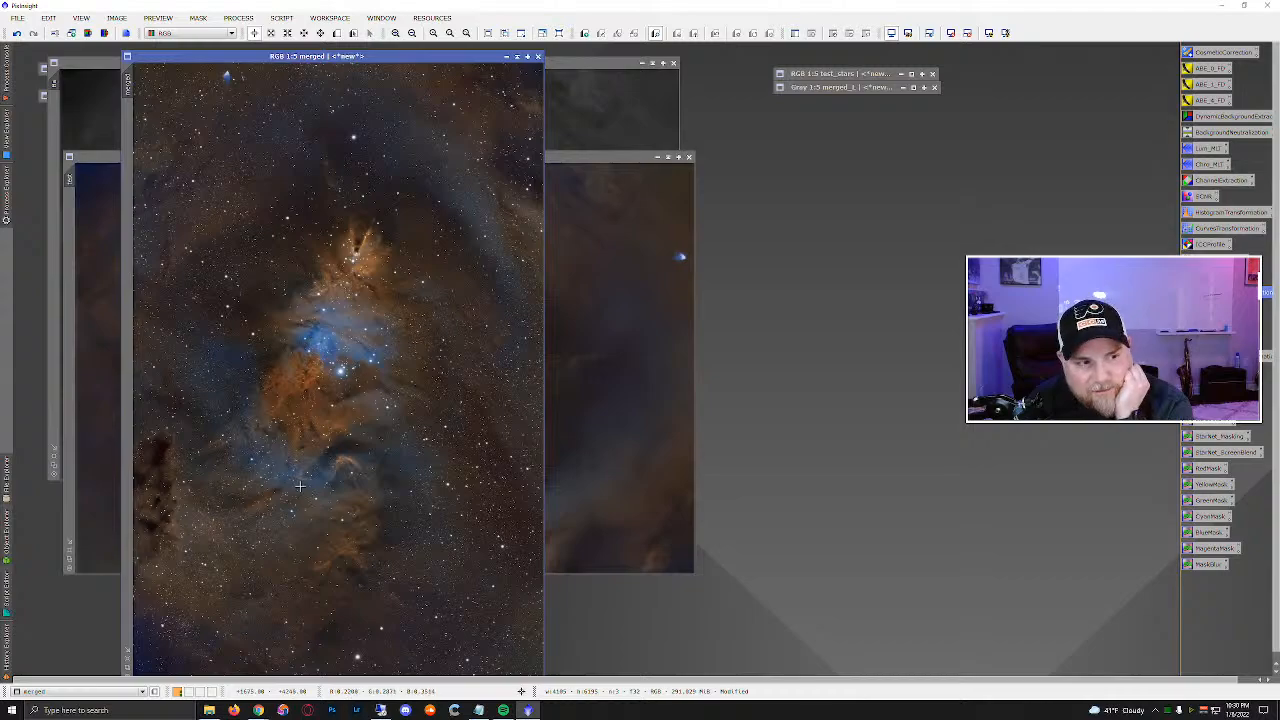
{"action": "scroll", "coordinate": [396, 426], "scroll_direction": "up", "scroll_amount": 2}
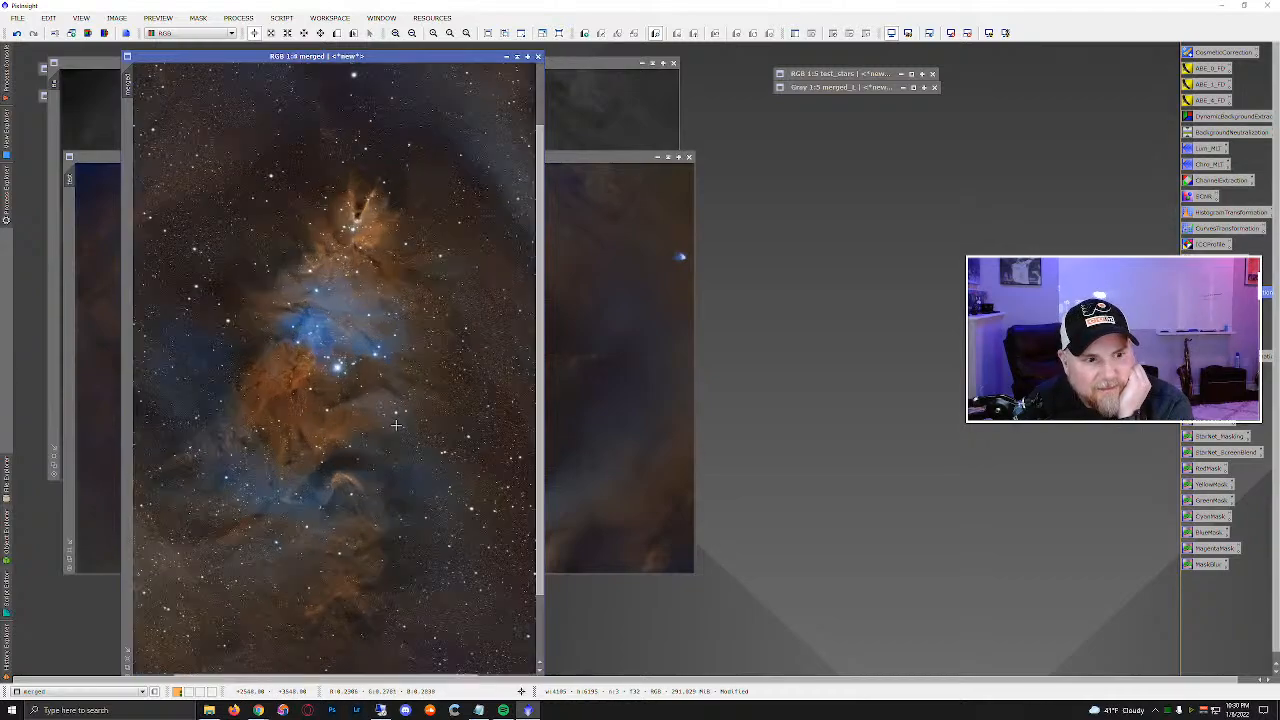
{"action": "scroll", "coordinate": [396, 426], "scroll_direction": "down", "scroll_amount": 1}
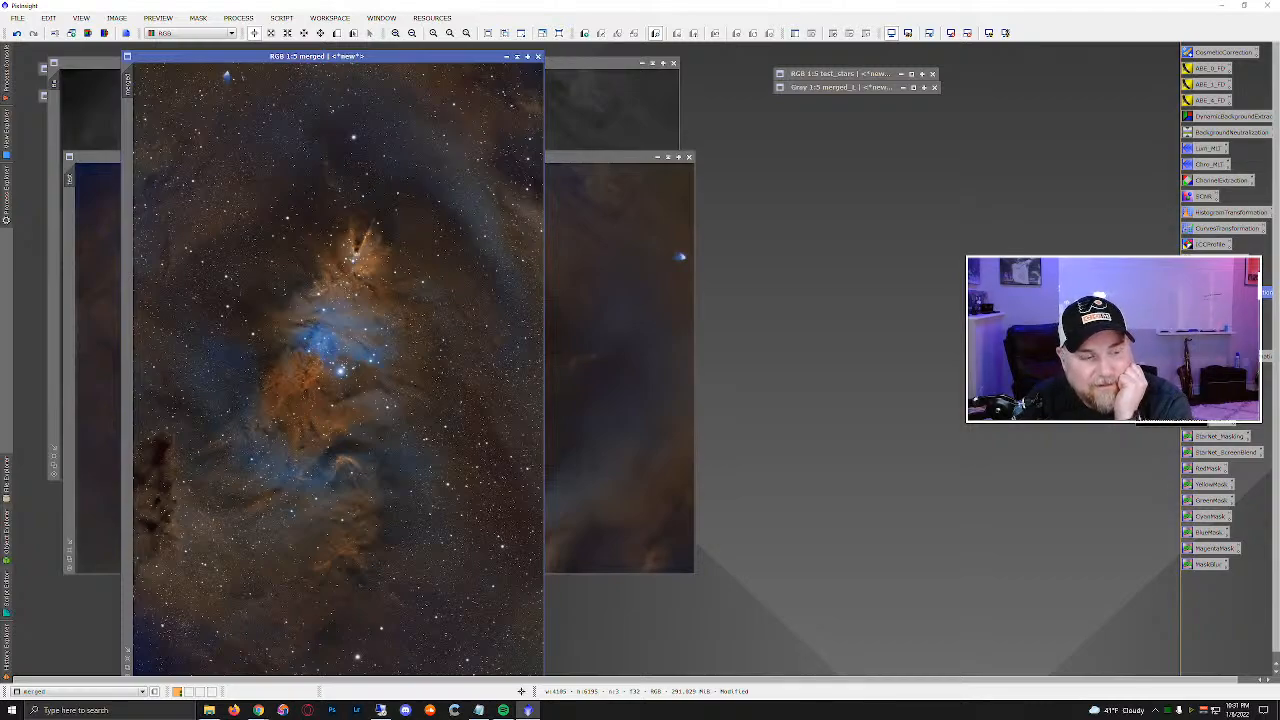
{"action": "scroll", "coordinate": [422, 446], "scroll_direction": "up", "scroll_amount": 3}
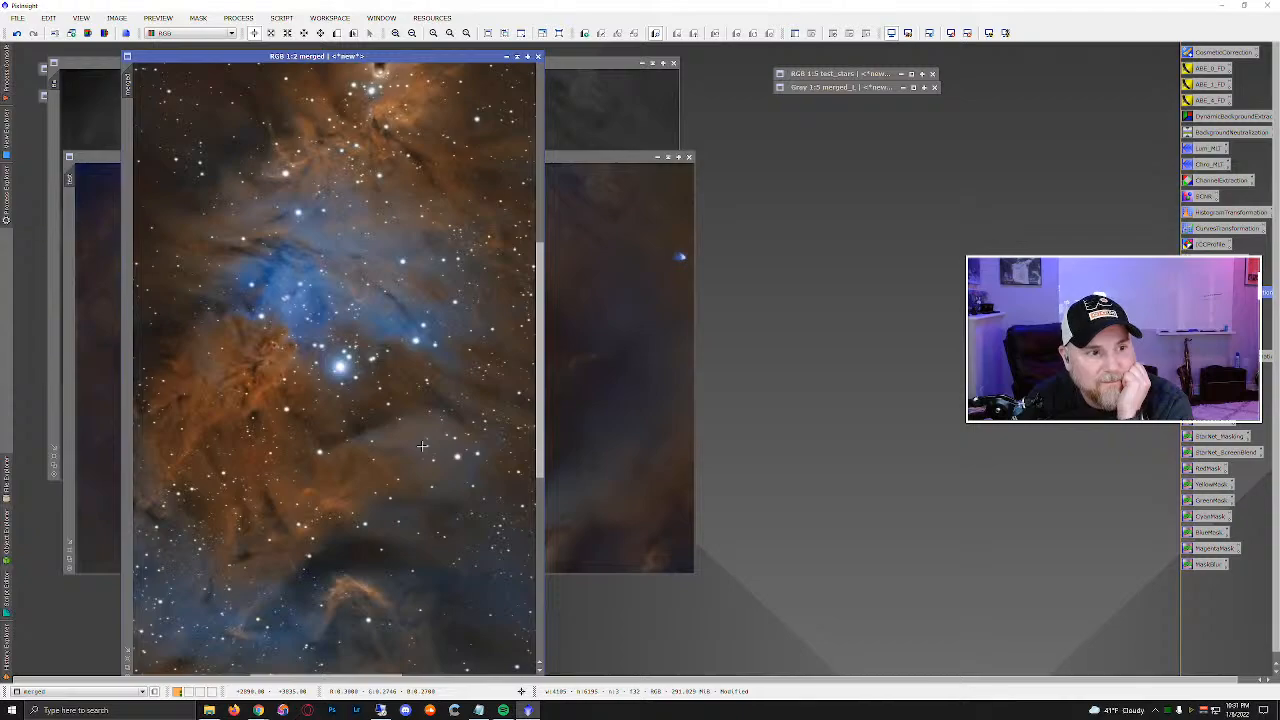
{"action": "scroll", "coordinate": [422, 446], "scroll_direction": "down", "scroll_amount": 1}
{"action": "scroll", "coordinate": [422, 446], "scroll_direction": "down", "scroll_amount": 2}
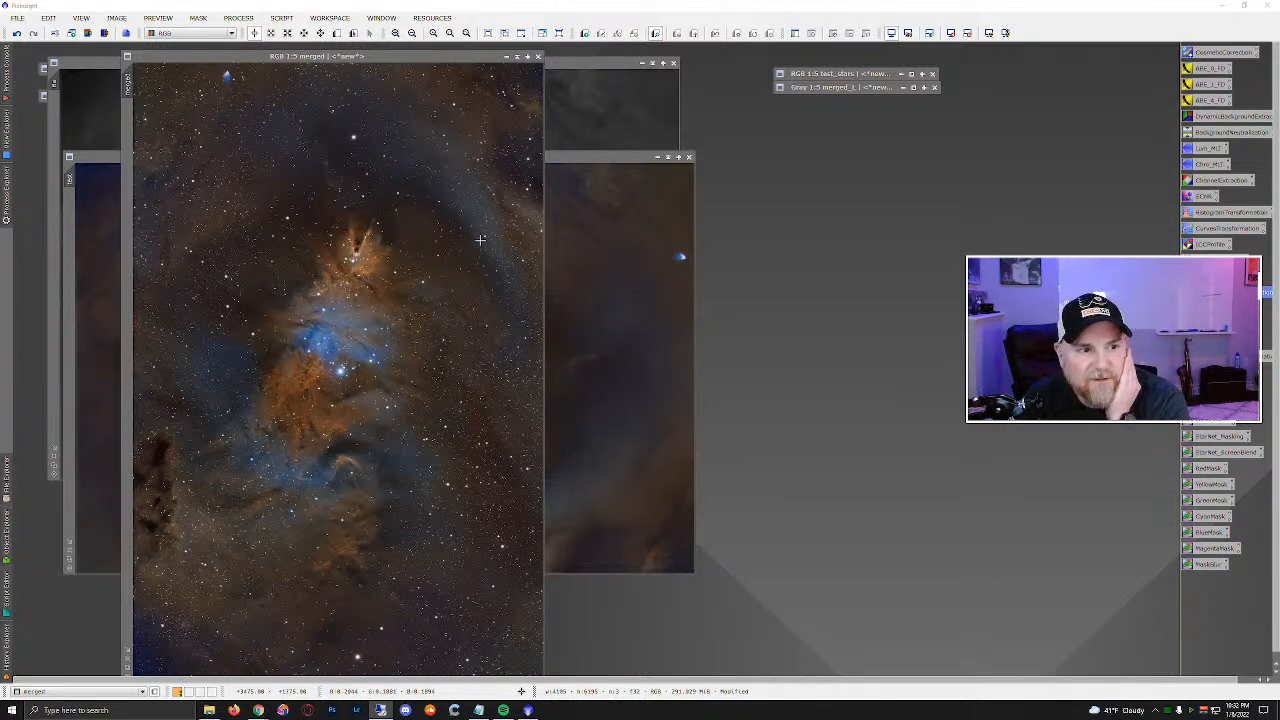
Save the merged image as an XISF file named merged in the 12222021_NGC2264 folder, accepting the default XISF options.
{"action": "left_click", "coordinate": [17, 18]}
{"action": "left_click", "coordinate": [55, 117]}
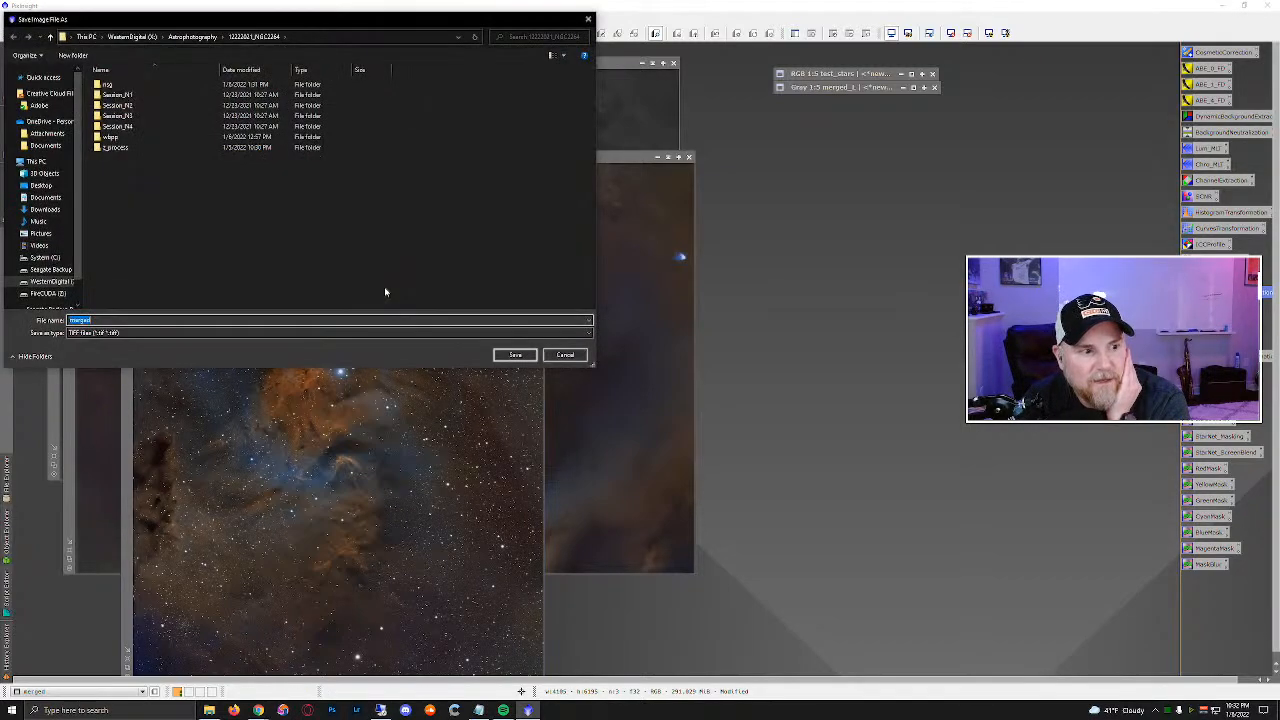
{"action": "left_click_drag", "start_coordinate": [284, 24], "coordinate": [721, 109]}
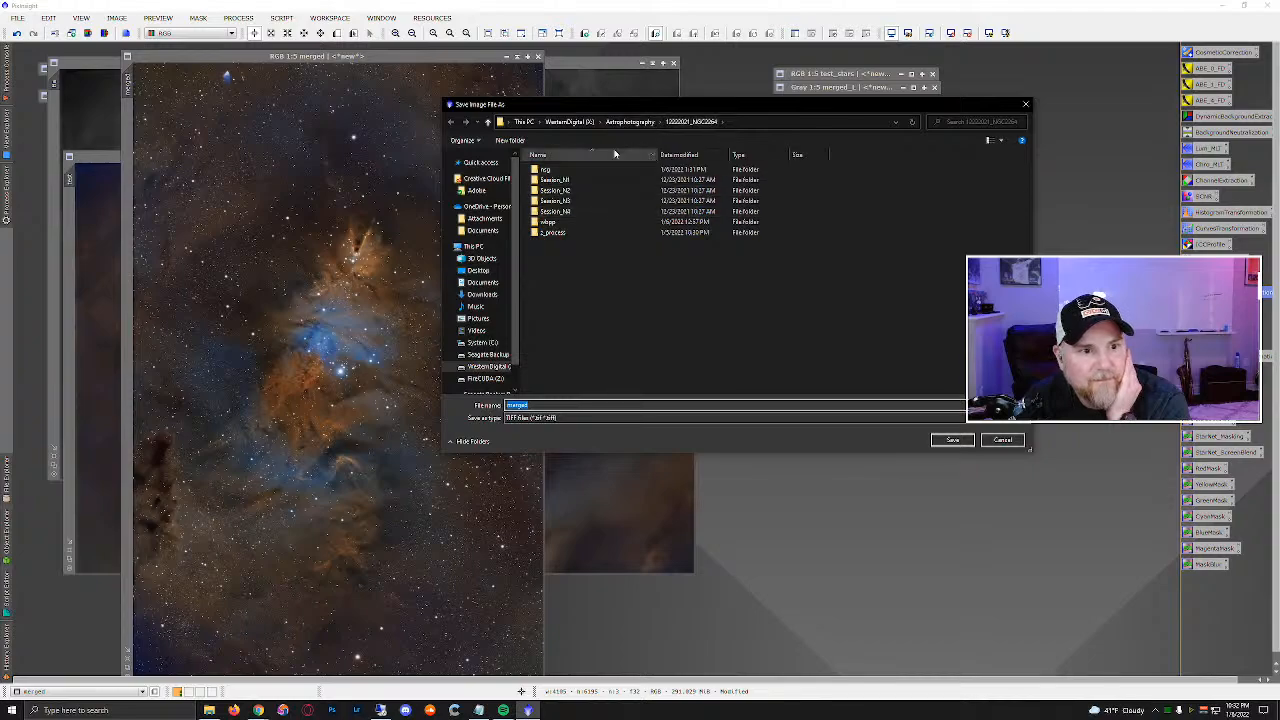
{"action": "left_click", "coordinate": [568, 418]}
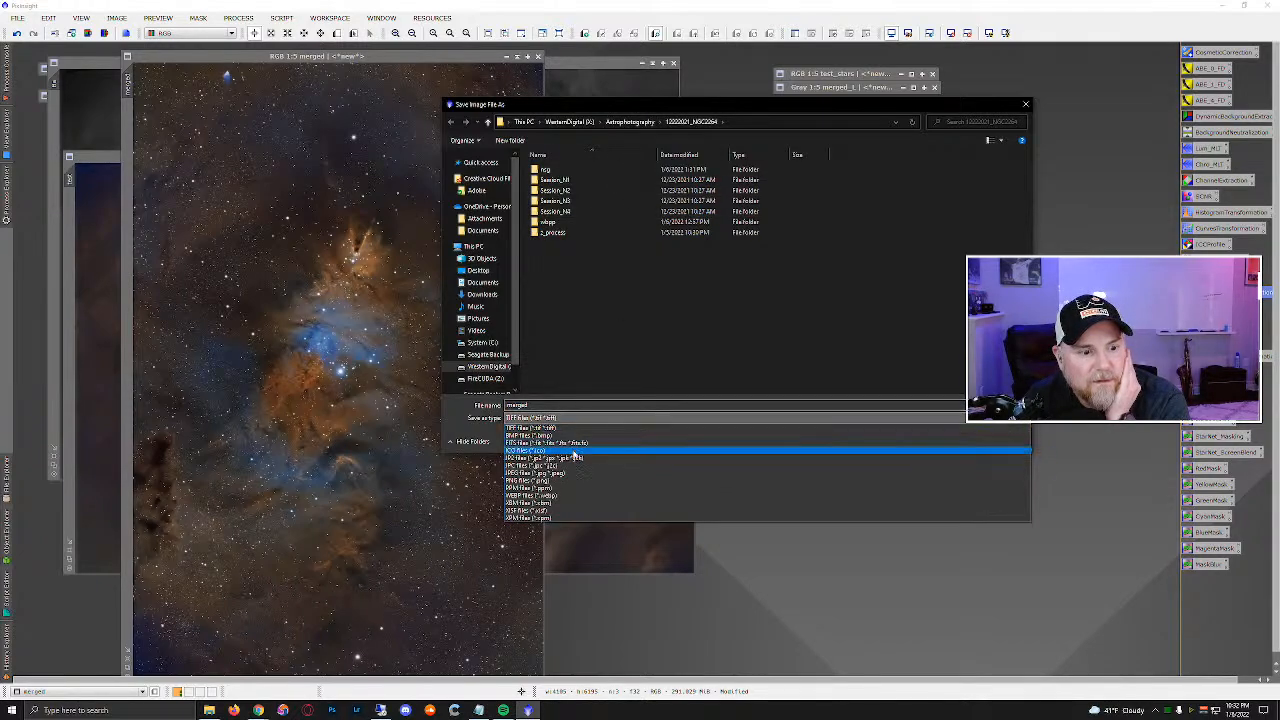
{"action": "left_click", "coordinate": [563, 511]}
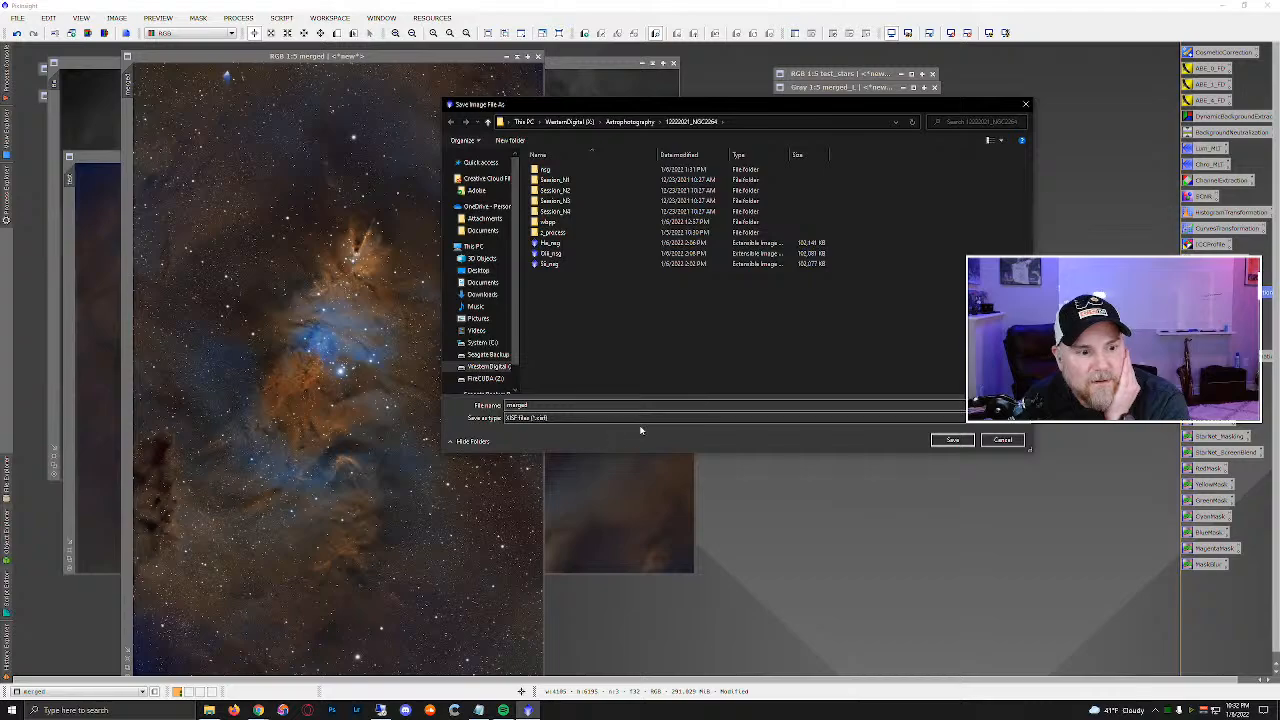
{"action": "left_click", "coordinate": [952, 440]}
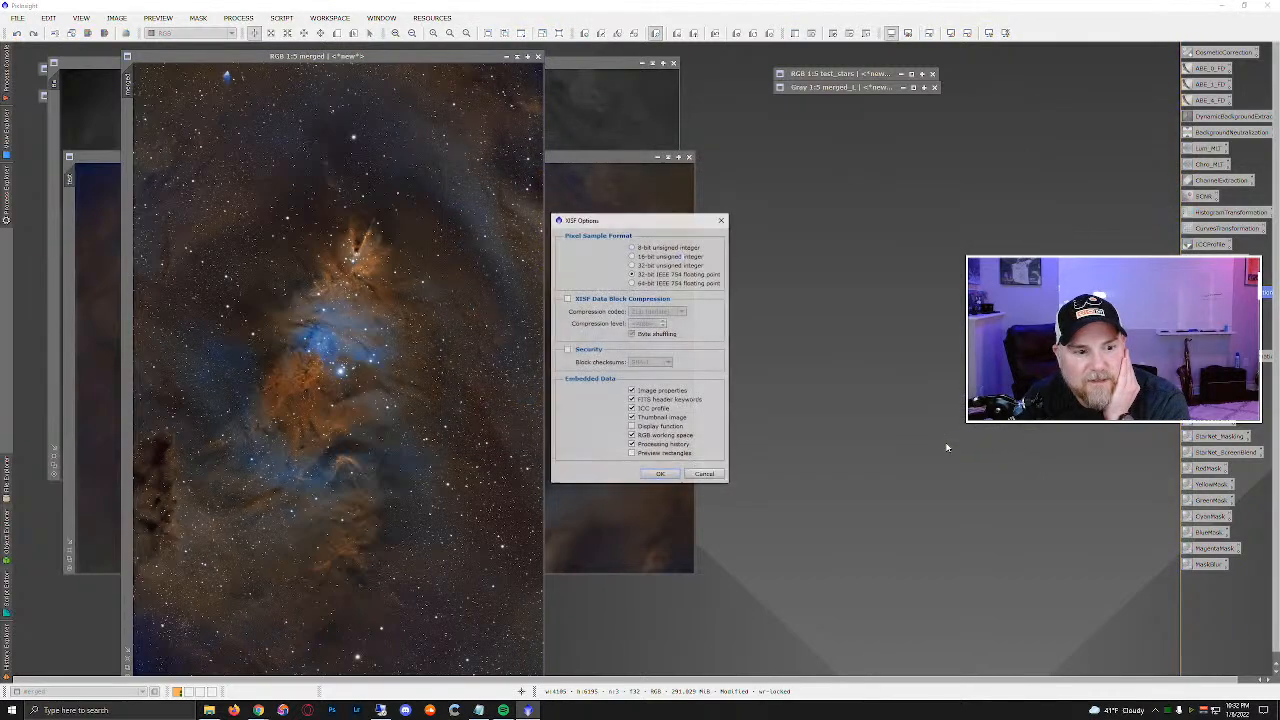
{"action": "left_click", "coordinate": [660, 474]}
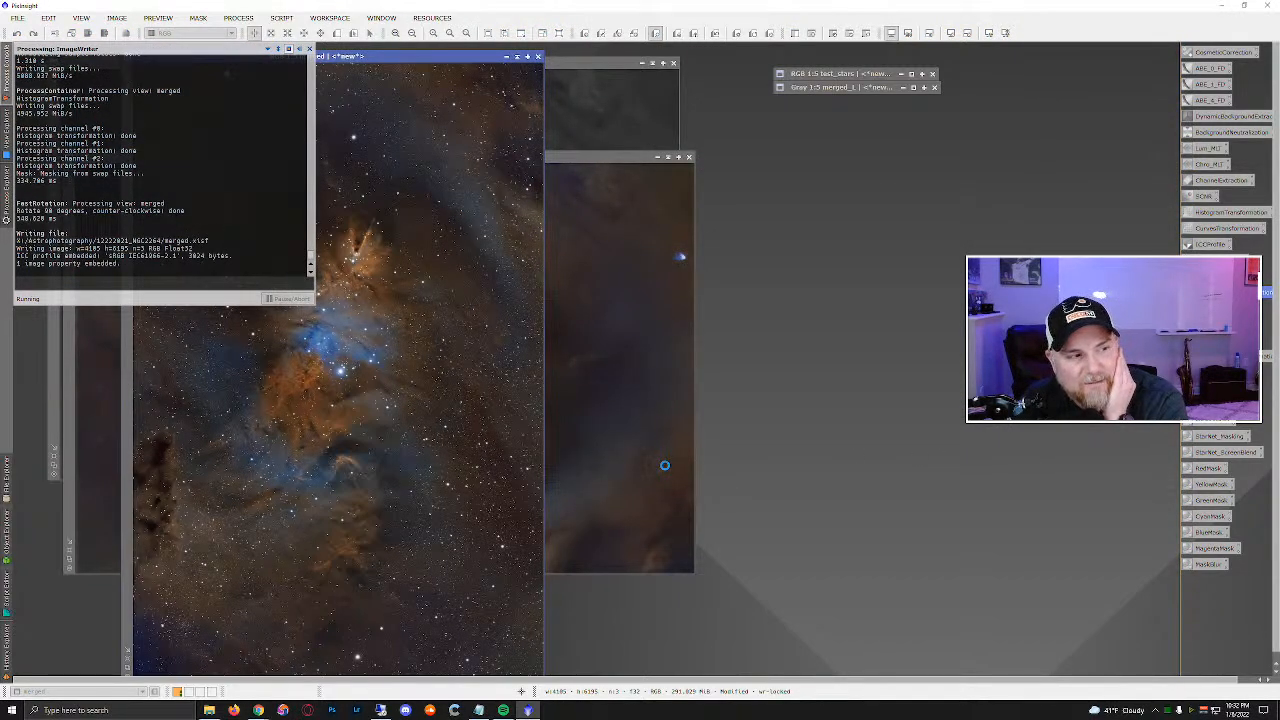
Save the whole session as a bundled PixInsight project named YTXmas in the 12222021_NGC2264 folder, with the default project settings.
{"action": "left_click", "coordinate": [18, 18]}
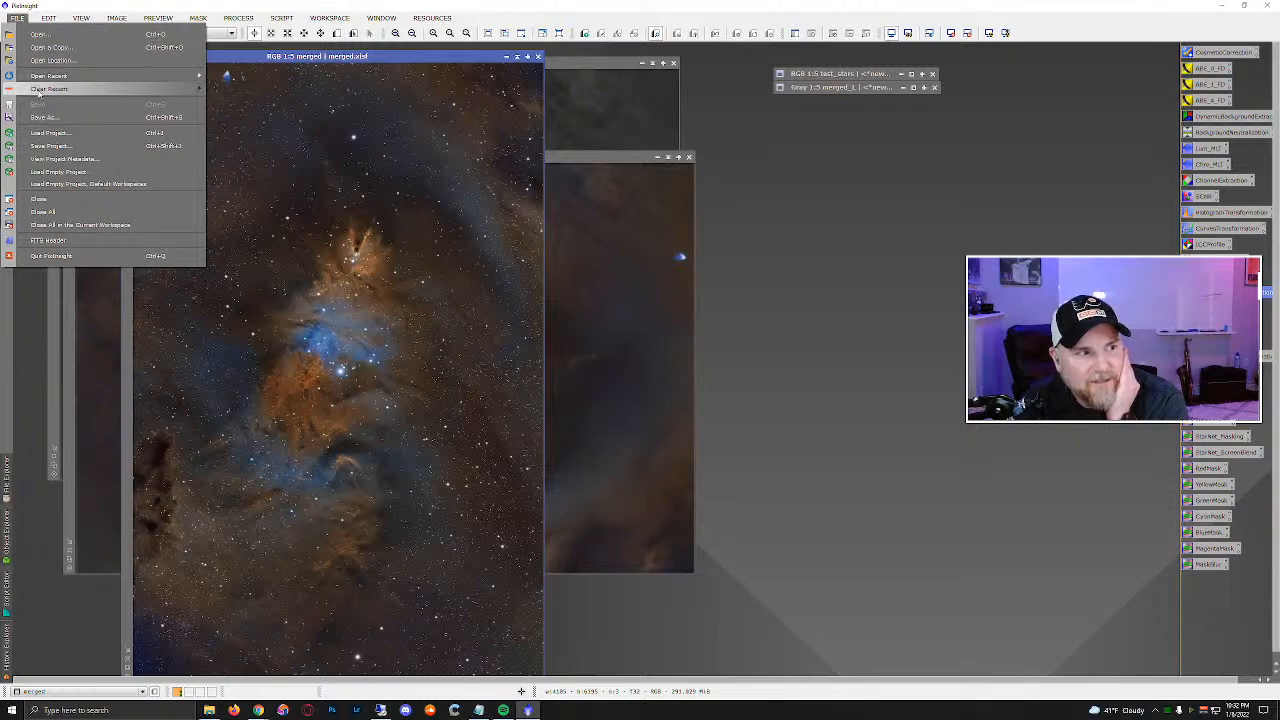
{"action": "left_click", "coordinate": [70, 146]}
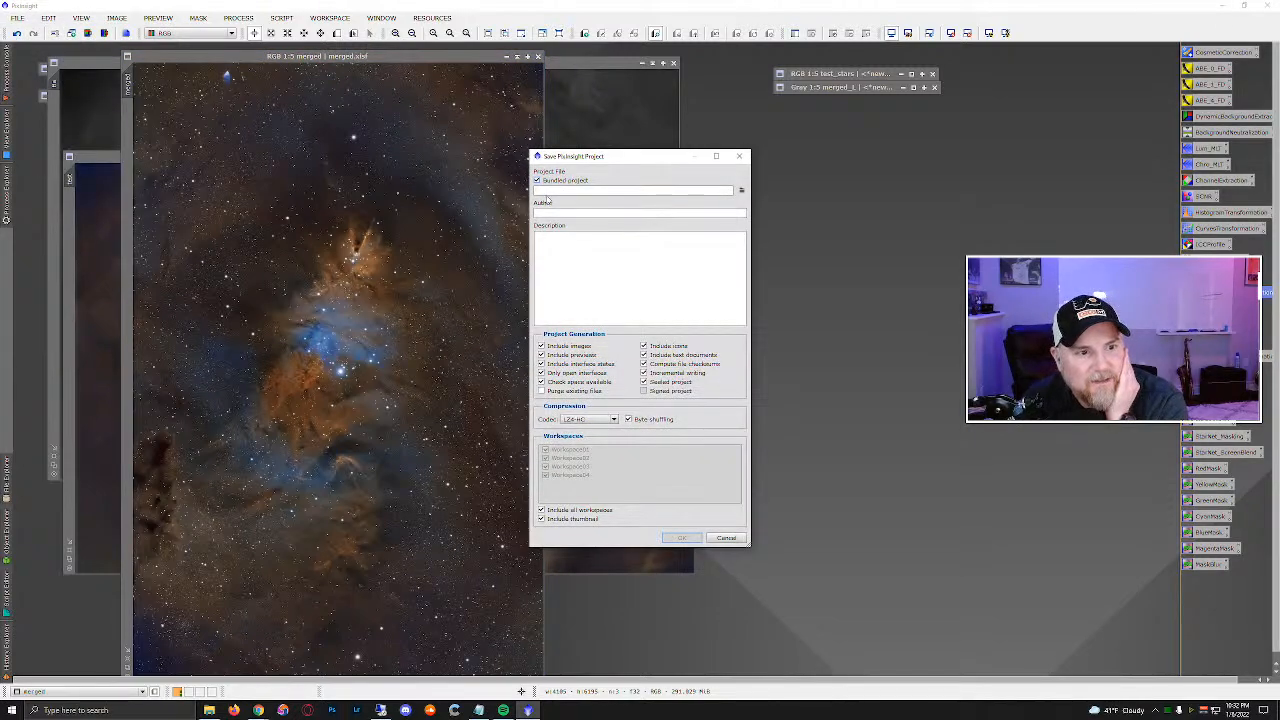
{"action": "left_click", "coordinate": [741, 190]}
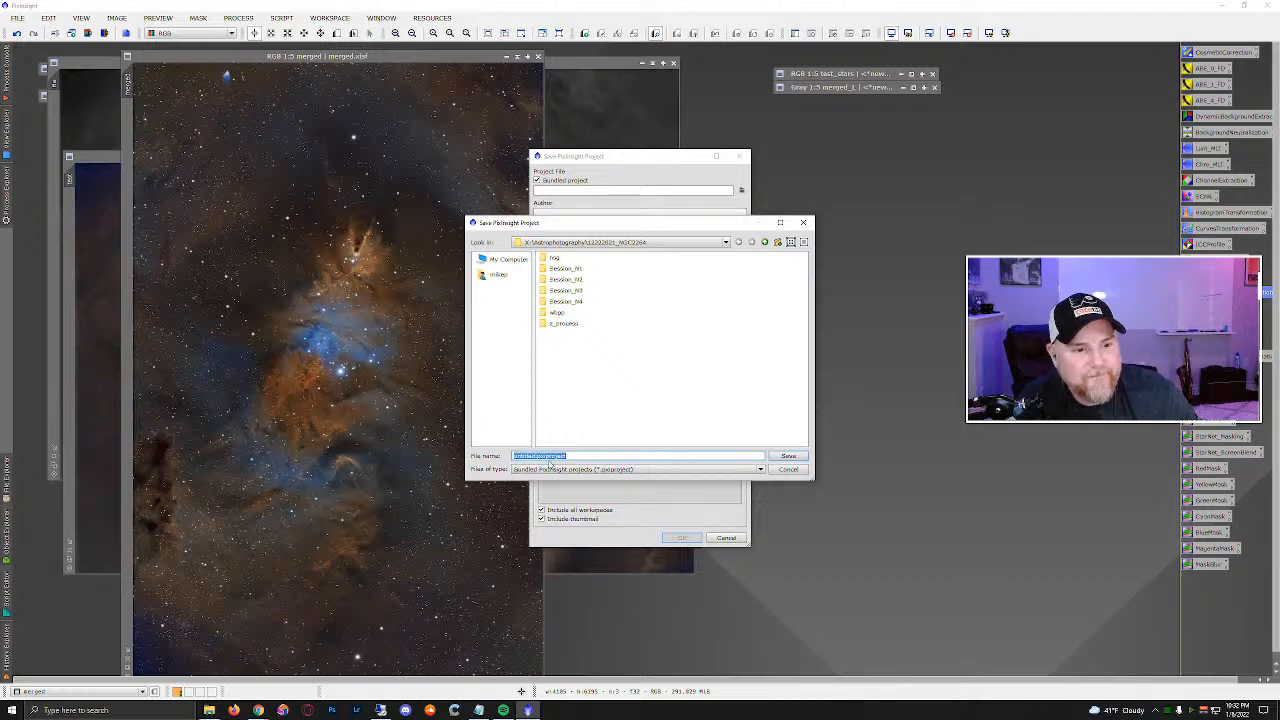
{"action": "left_click", "coordinate": [534, 457]}
{"action": "left_click_drag", "start_coordinate": [536, 457], "coordinate": [516, 461]}
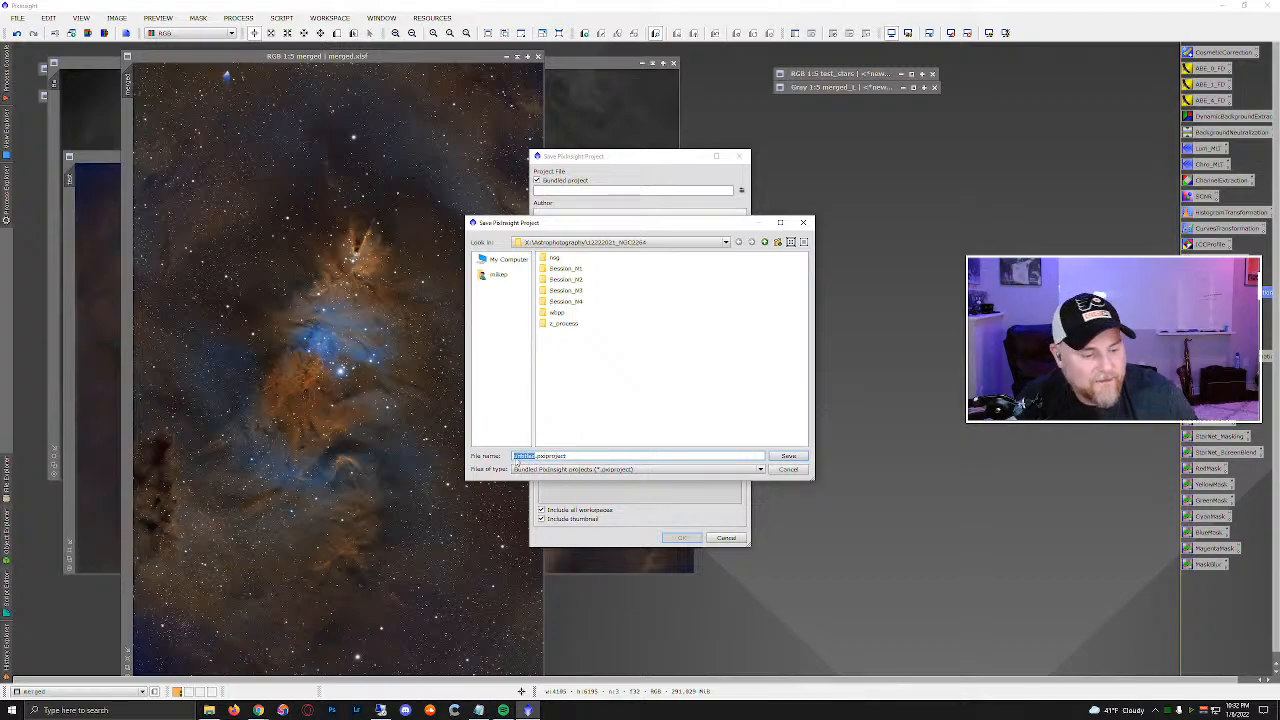
{"action": "type", "text": "YTXmas"}
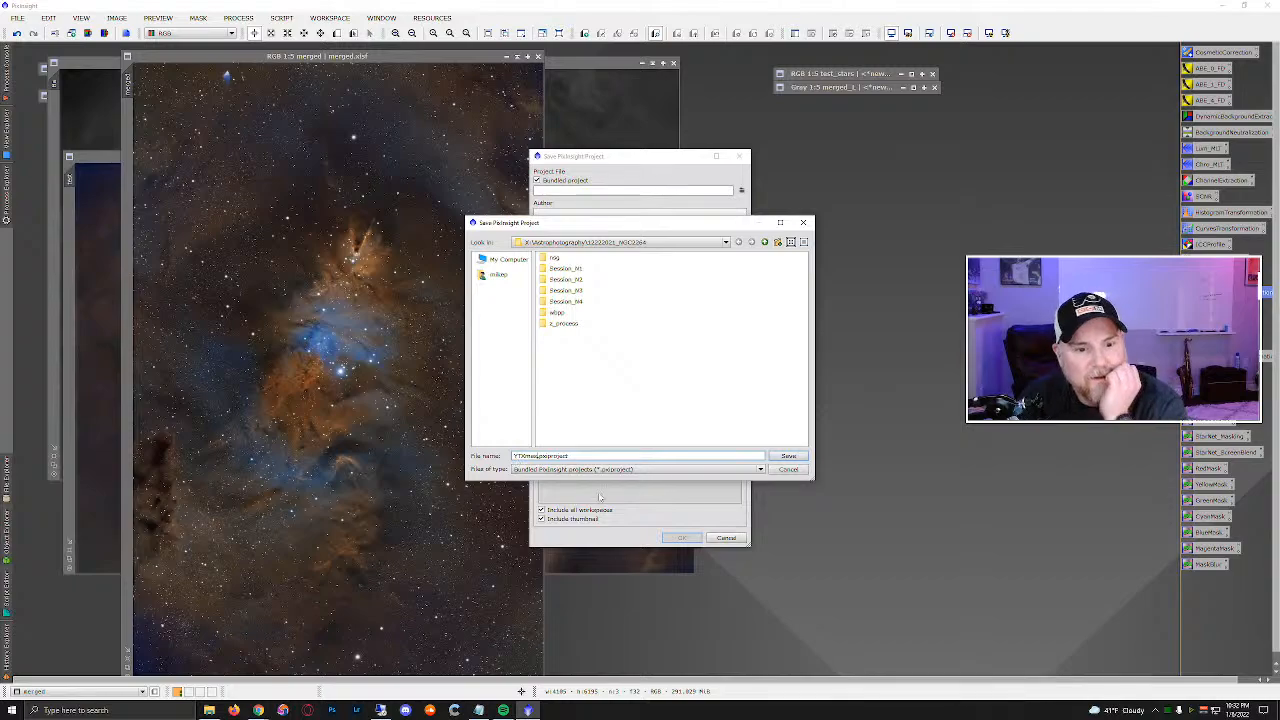
{"action": "left_click", "coordinate": [776, 457]}
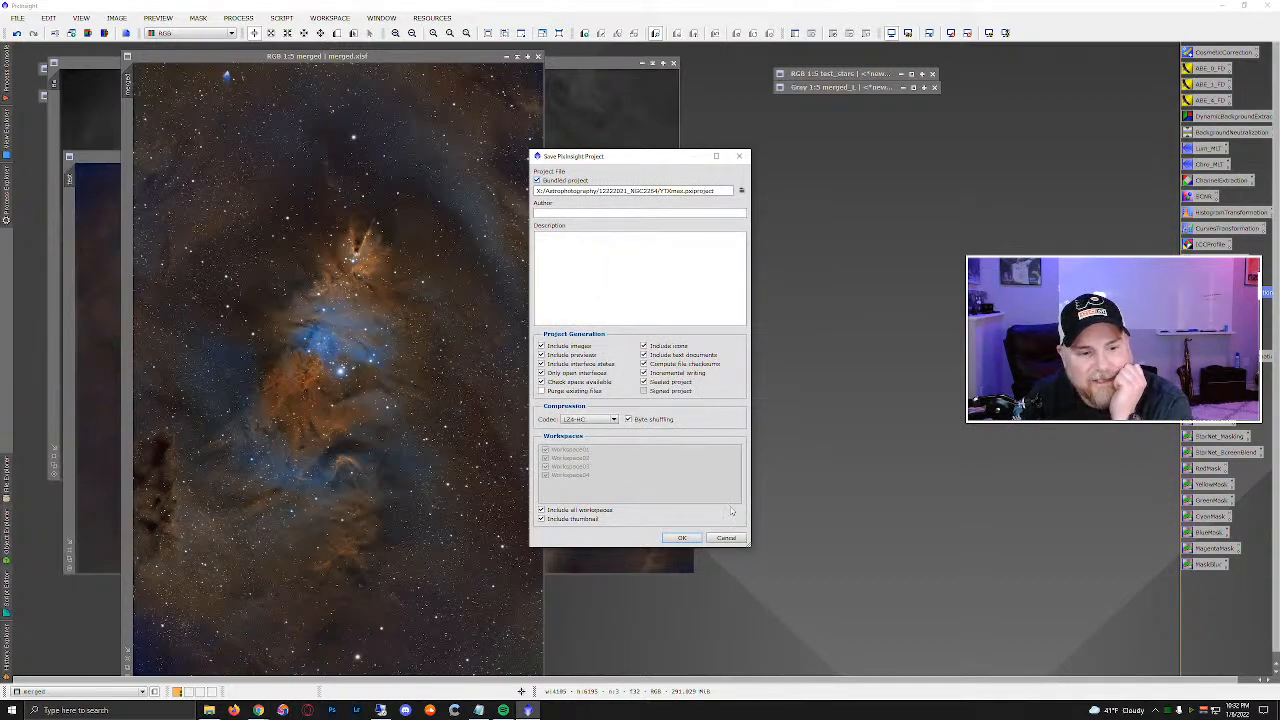
{"action": "left_click", "coordinate": [682, 539]}
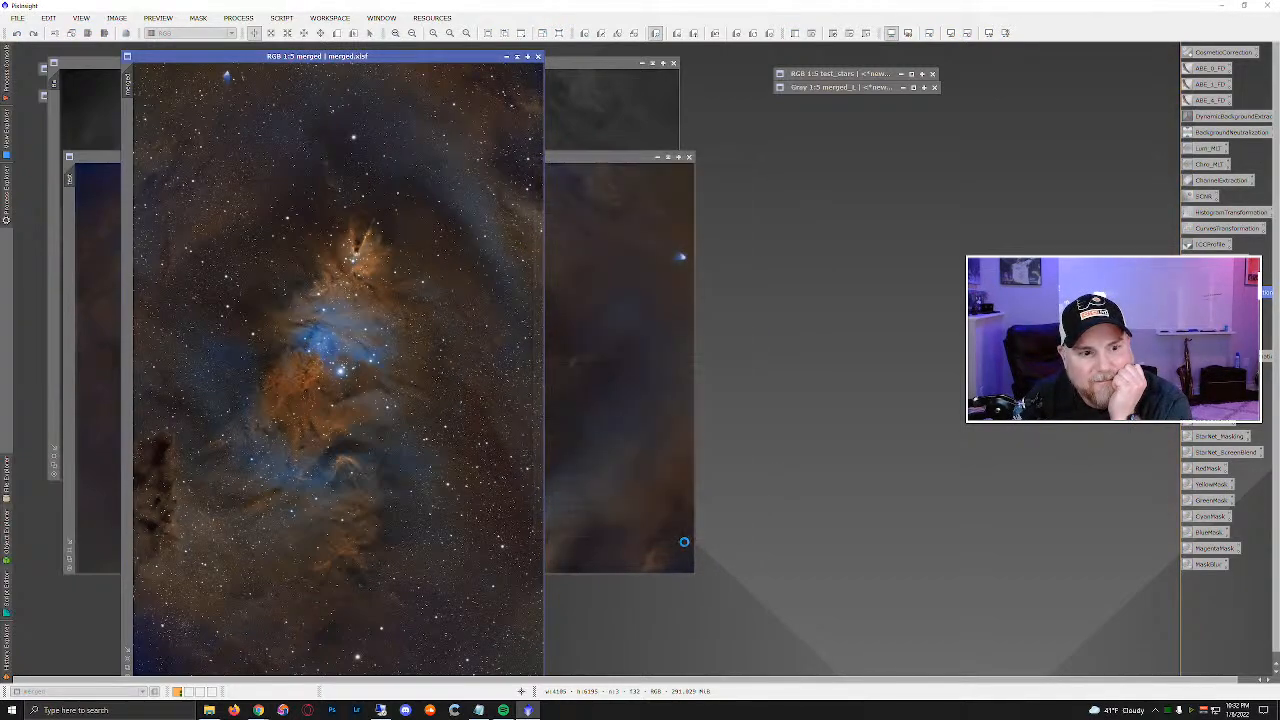